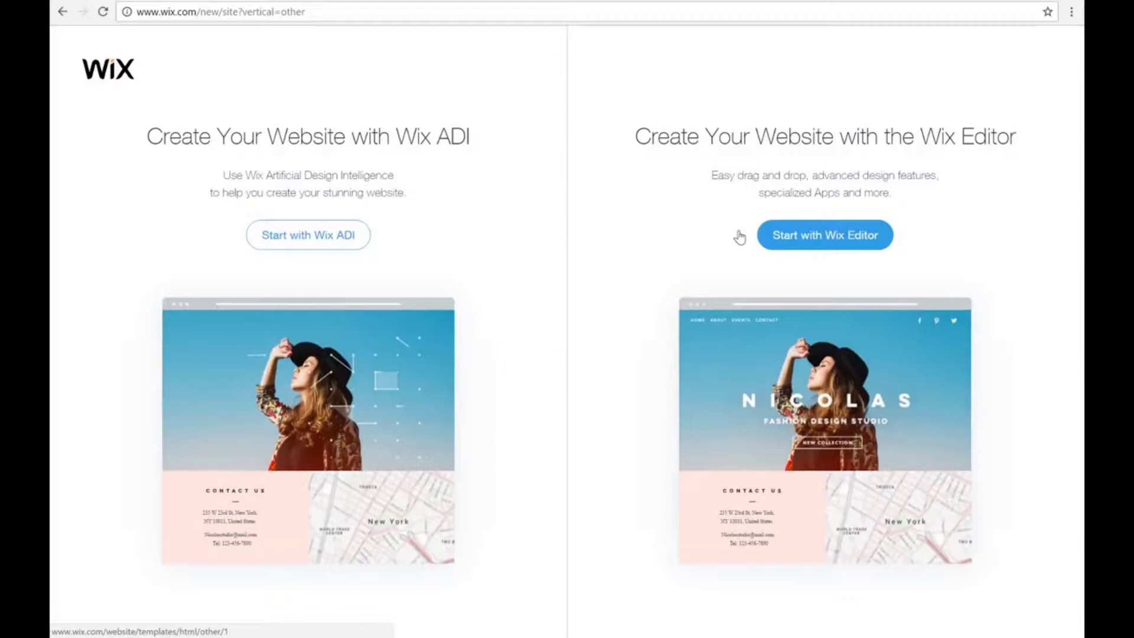
# Start a new website with the Wix Editor and browse the available website templates.
pyautogui.click(820, 236)
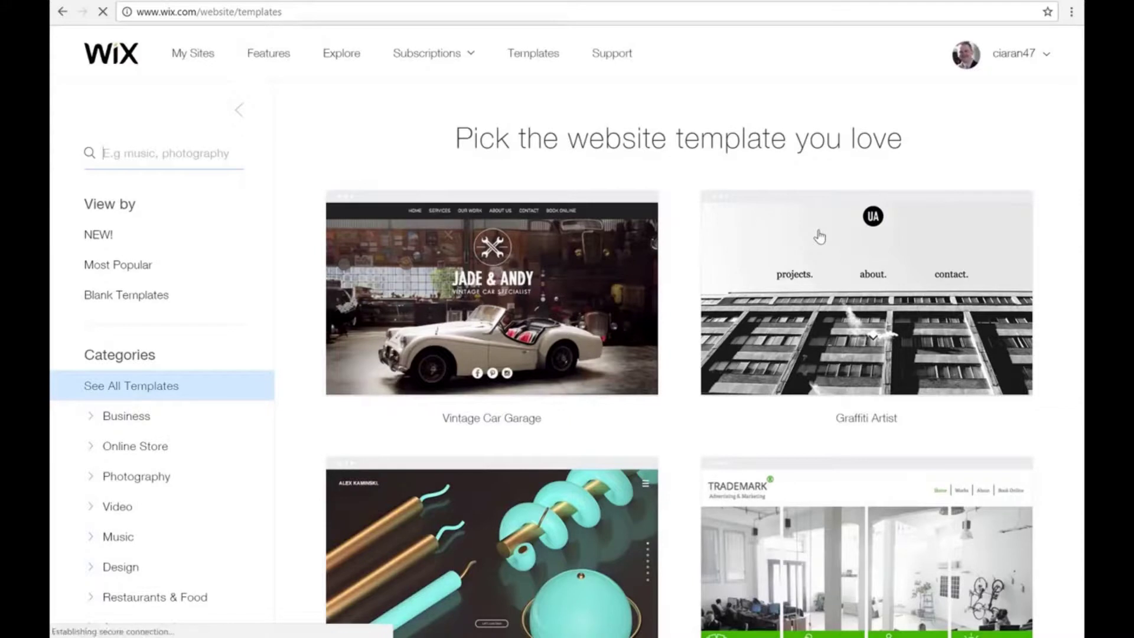
pyautogui.scroll(-4, 695, 213)
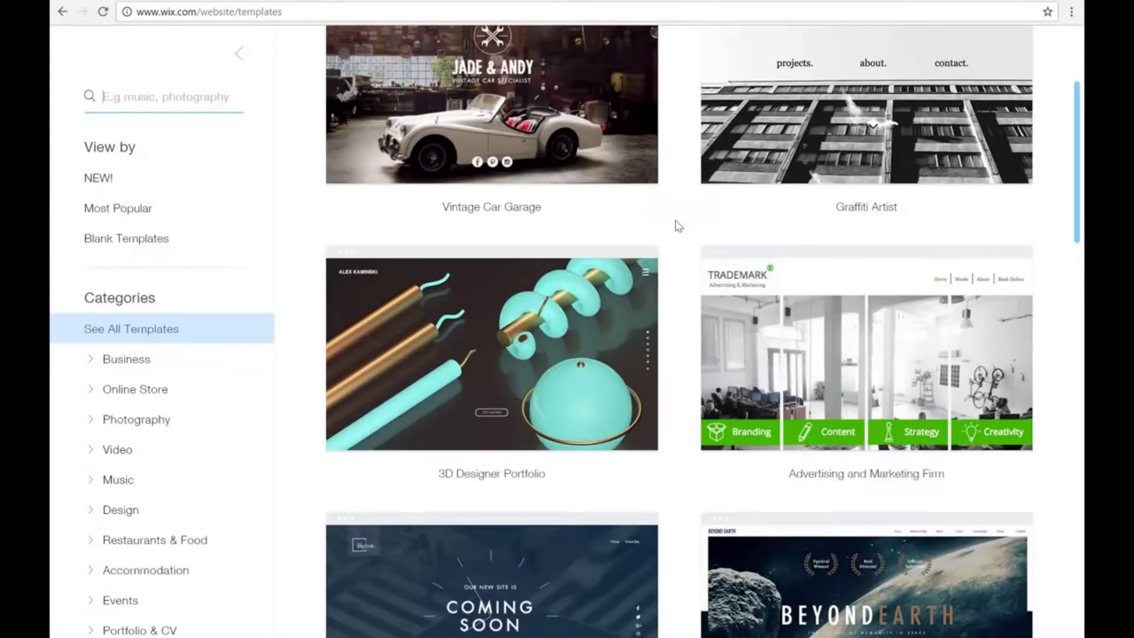
pyautogui.scroll(-15, 678, 226)
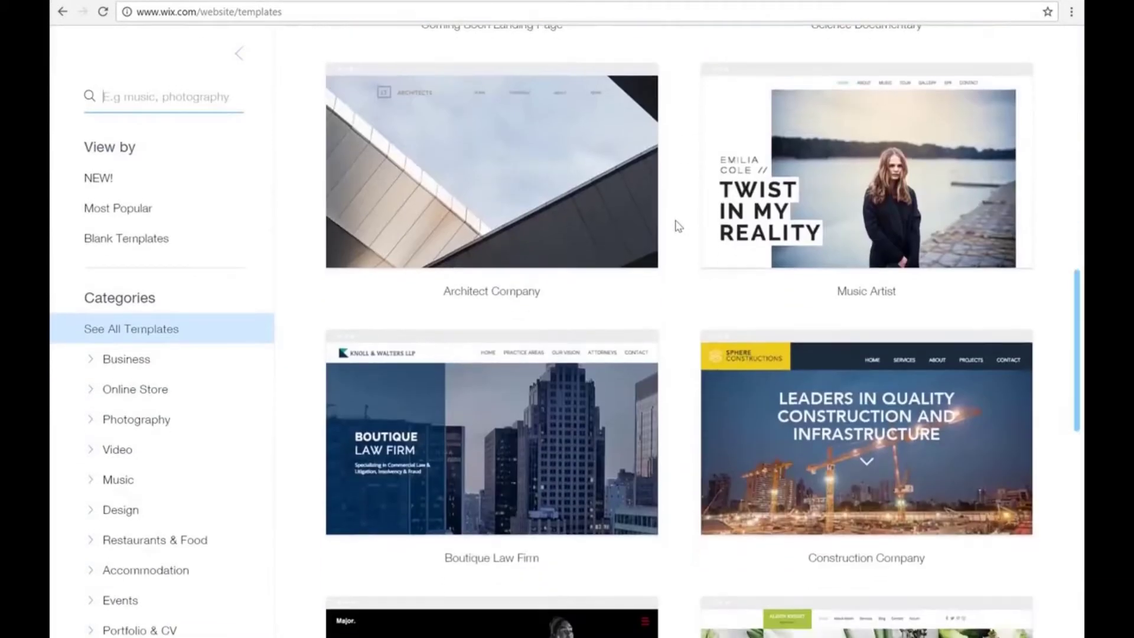
pyautogui.scroll(-8, 678, 226)
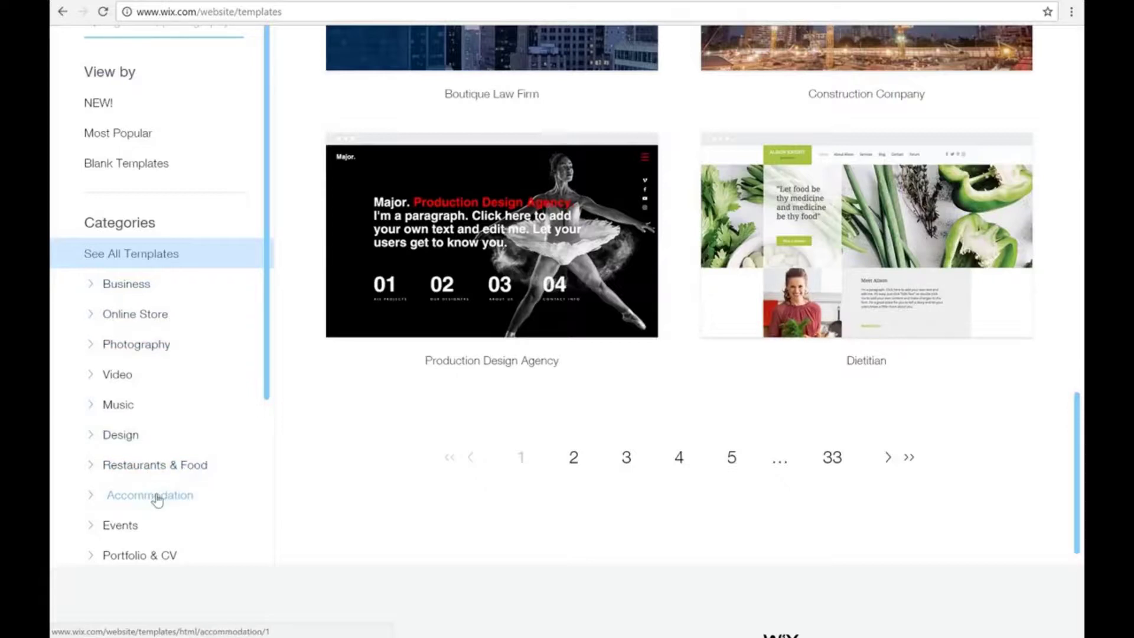
pyautogui.moveTo(483, 303)
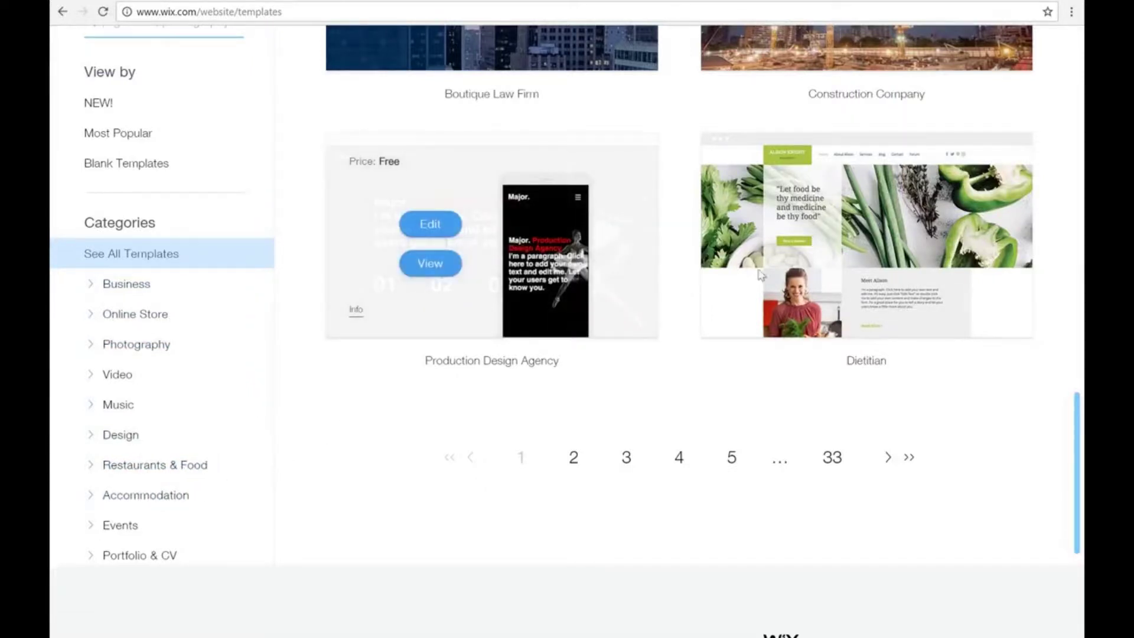
pyautogui.scroll(15, 678, 177)
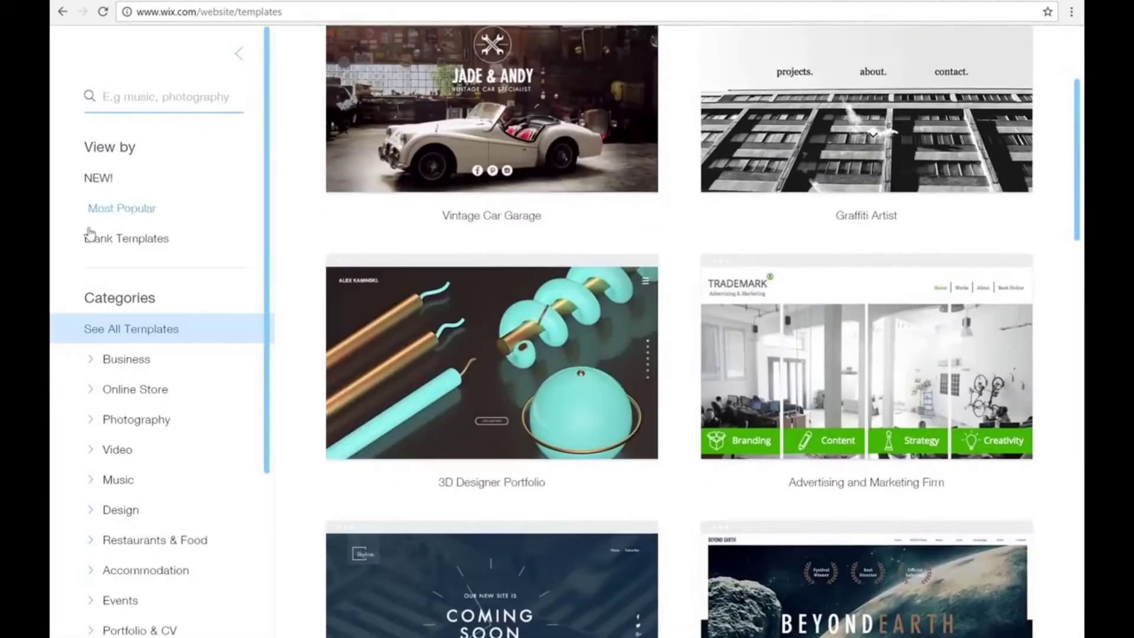
# Filter to the blank templates and open the Start from Scratch template for editing.
pyautogui.click(117, 239)
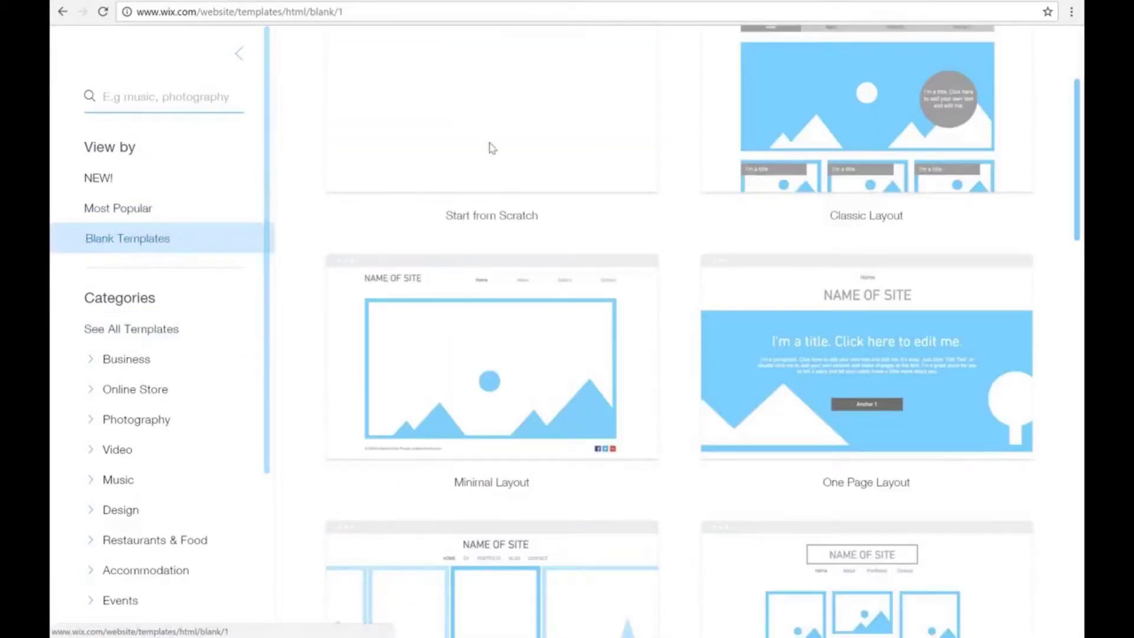
pyautogui.moveTo(509, 104)
pyautogui.click(429, 155)
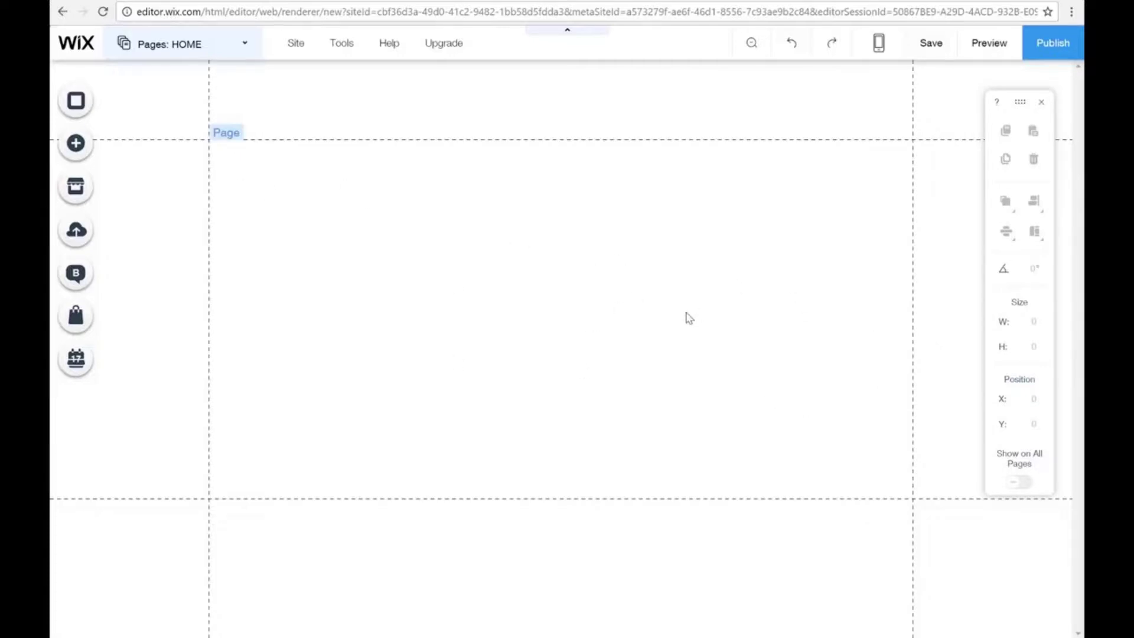
# Review the element types that can be added and browse the Free Apps category of the Wix App Market.
pyautogui.click(84, 153)
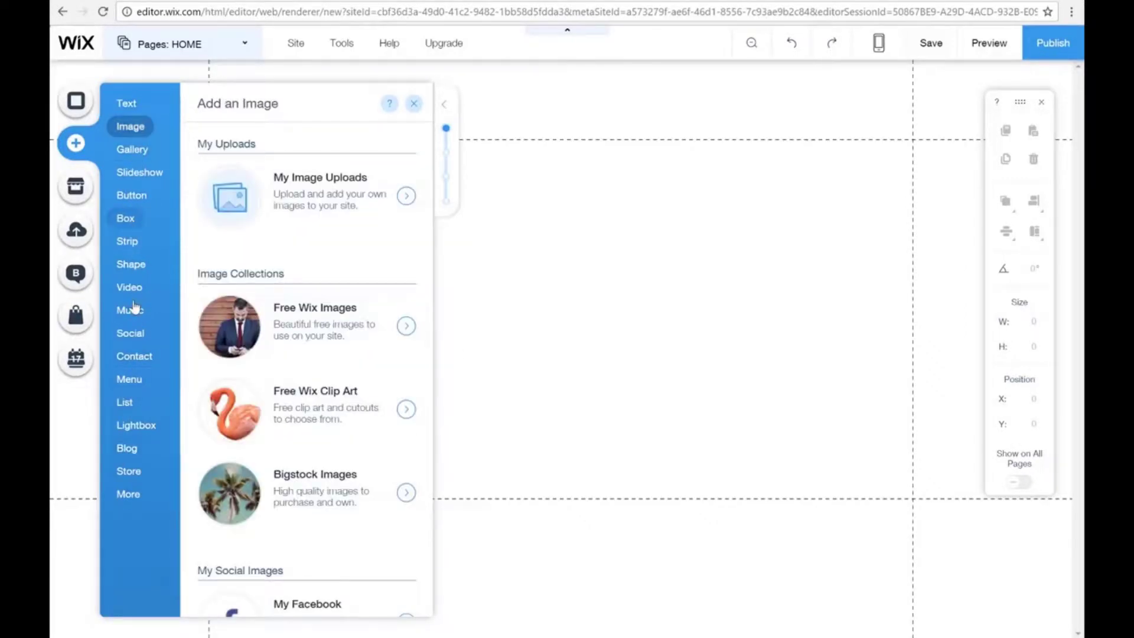
pyautogui.click(414, 106)
pyautogui.click(75, 186)
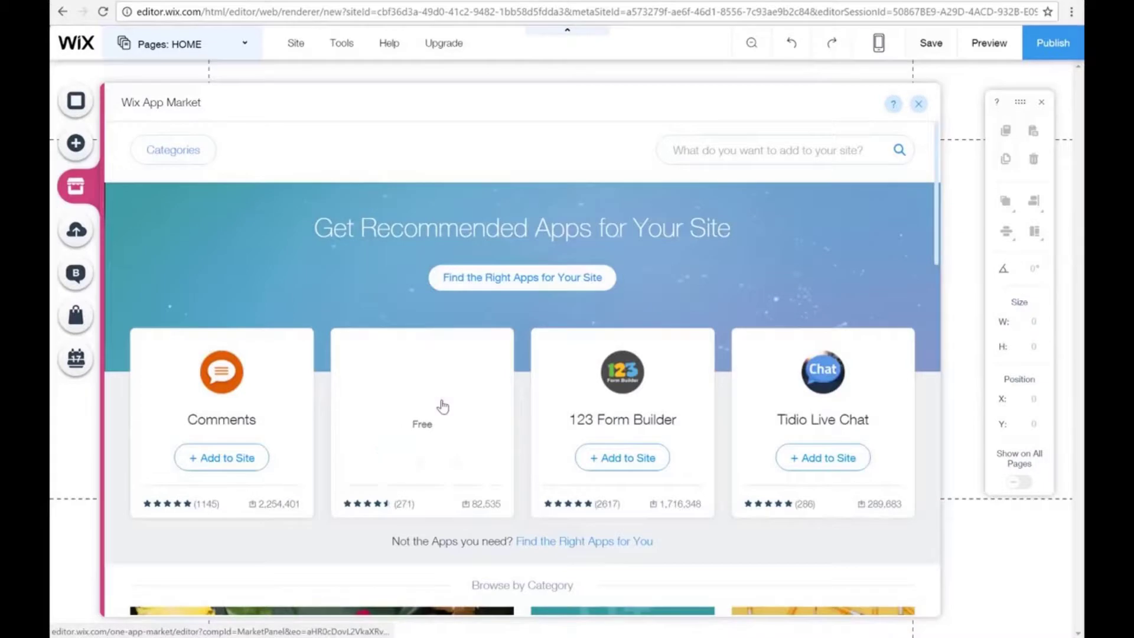
pyautogui.scroll(-8, 532, 479)
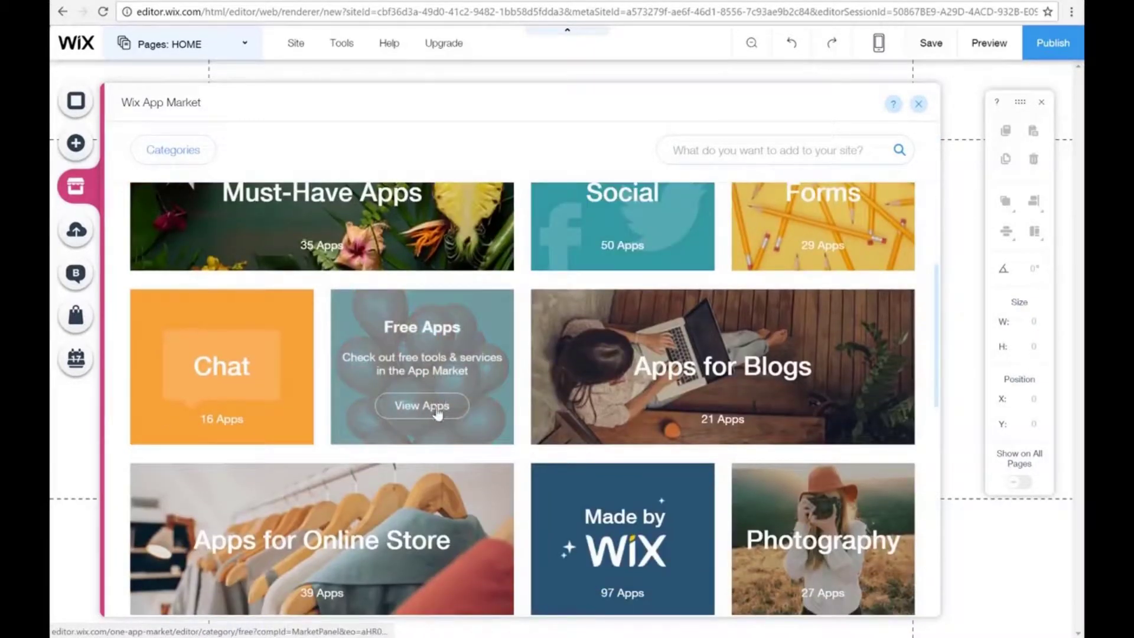
pyautogui.click(447, 409)
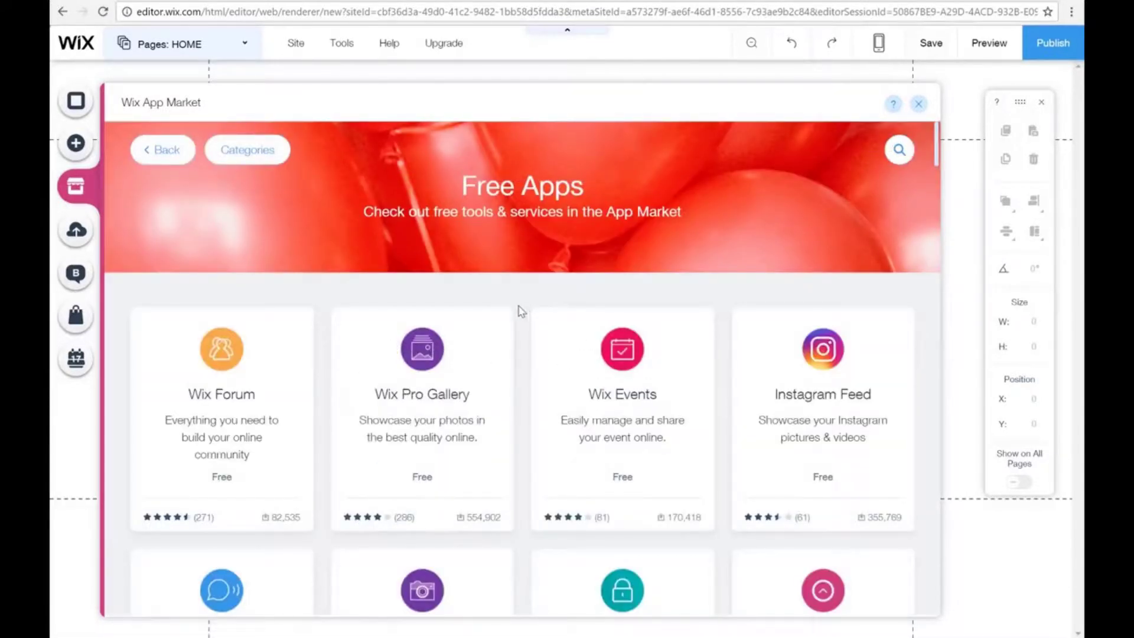
pyautogui.scroll(-5, 521, 307)
pyautogui.click(918, 104)
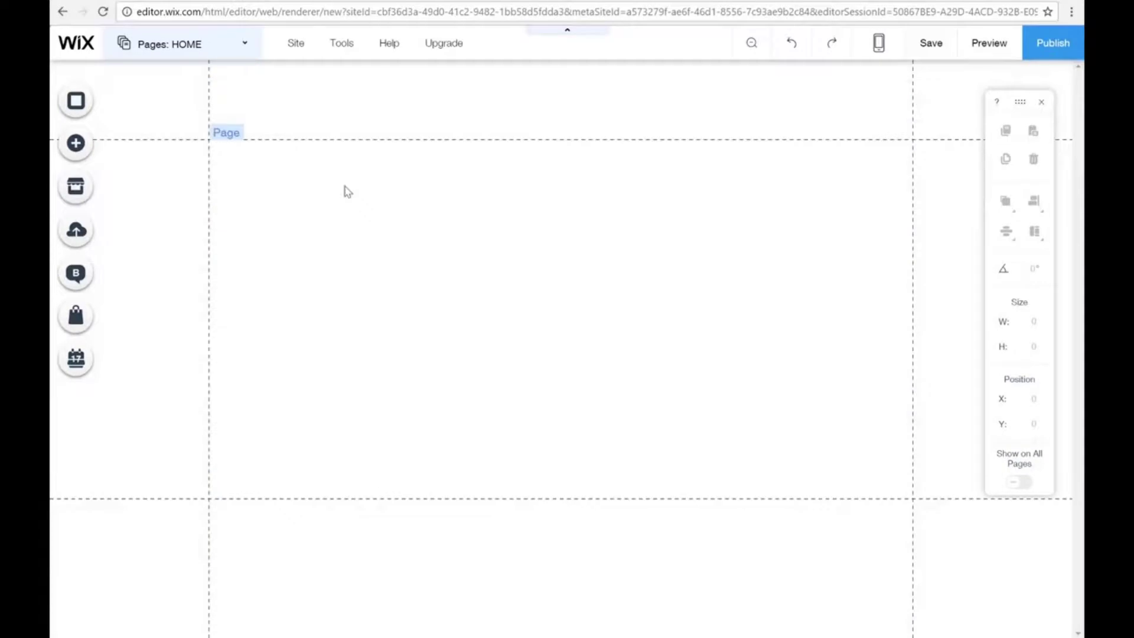
# Look through the uploaded images in the site's media library, leaving the page without any image.
pyautogui.click(76, 230)
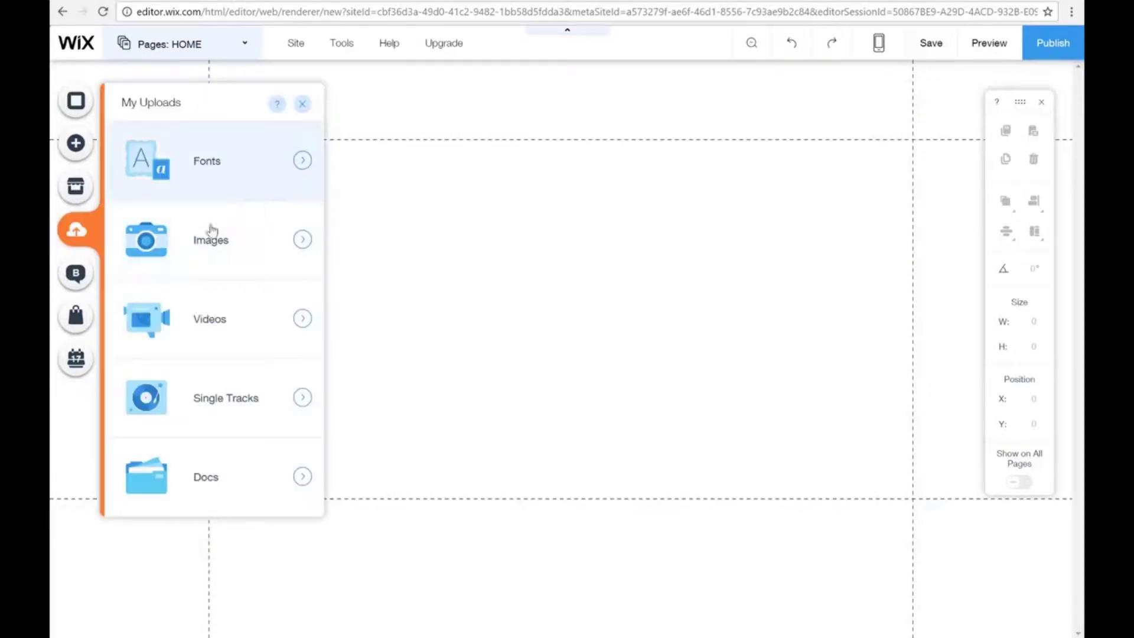
pyautogui.click(304, 242)
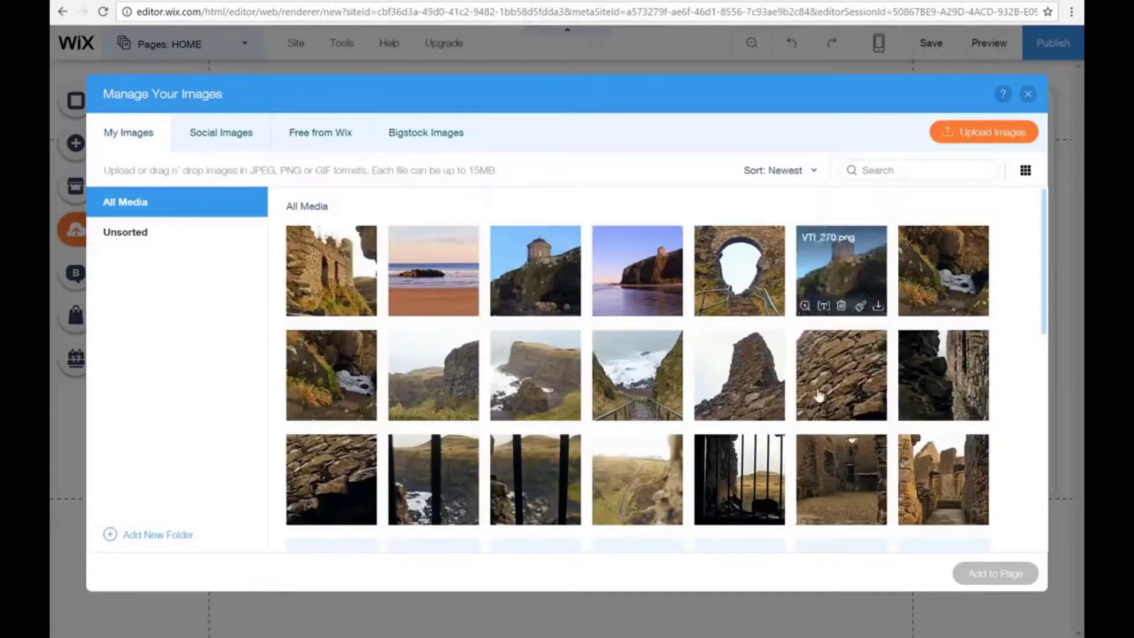
pyautogui.scroll(-8, 868, 317)
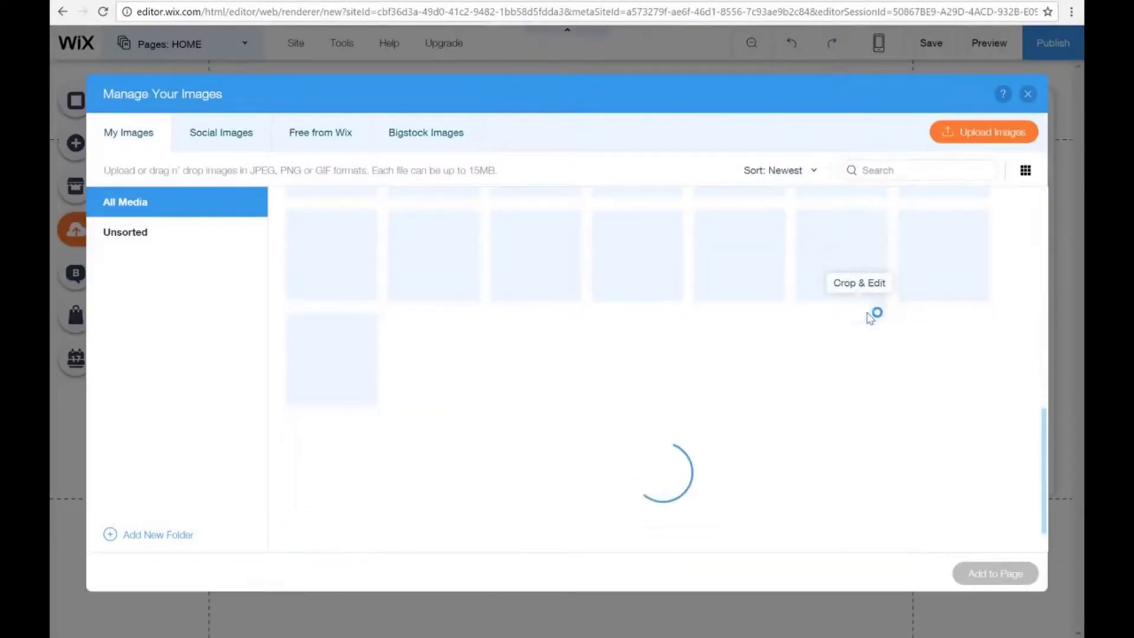
pyautogui.click(1028, 94)
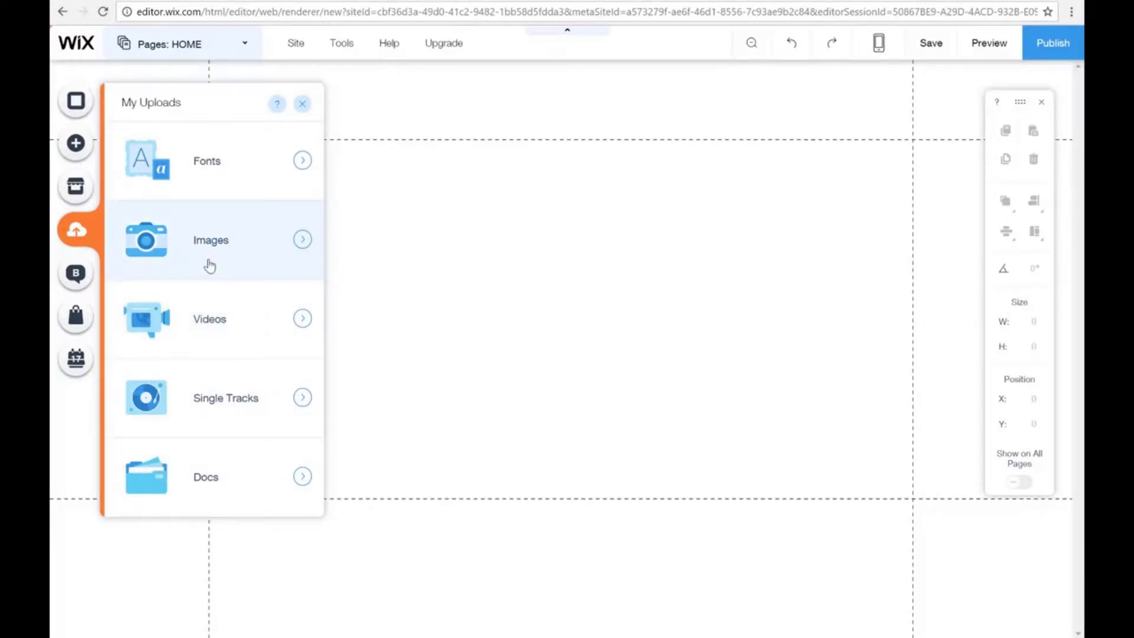
pyautogui.click(302, 104)
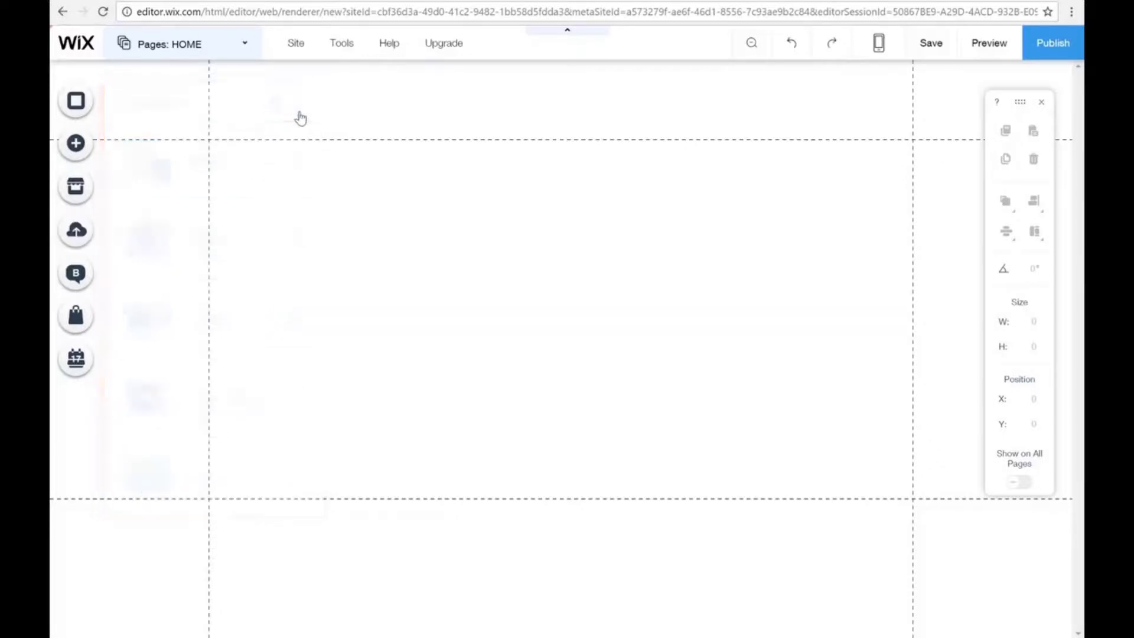
# Examine the introductions to the Wix blog, online store and bookings features without adding them.
pyautogui.click(70, 283)
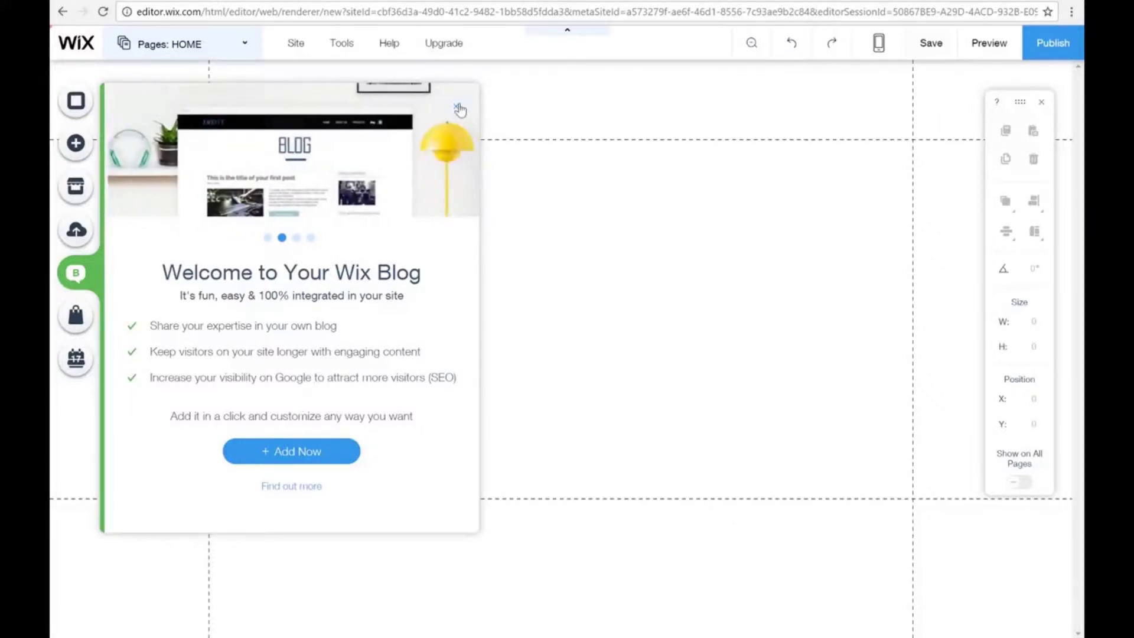
pyautogui.click(75, 322)
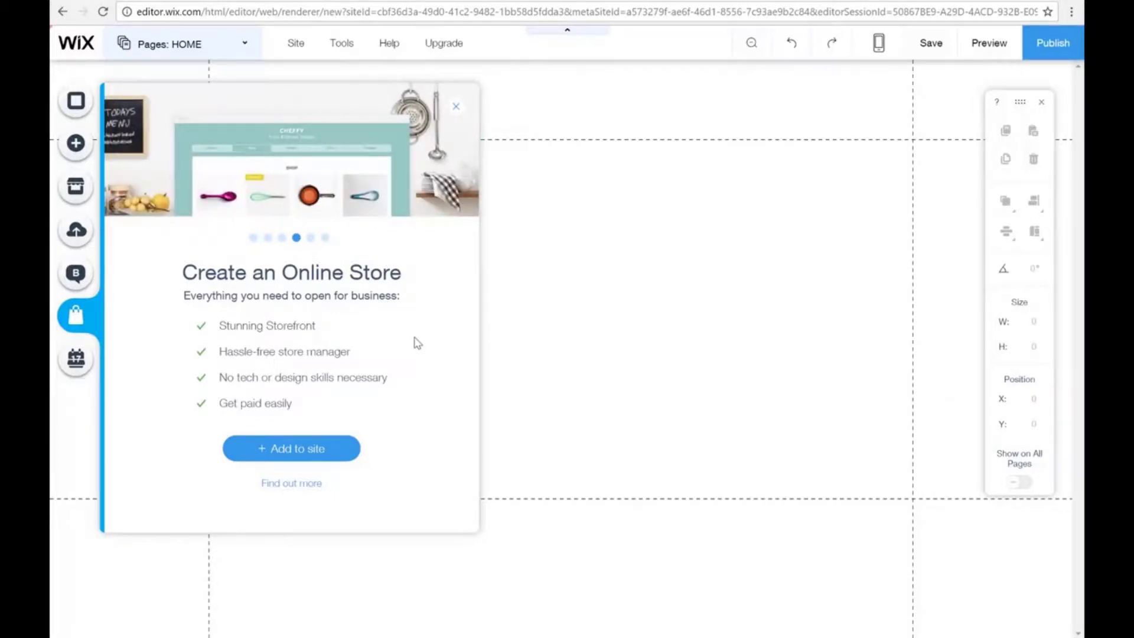
pyautogui.click(456, 107)
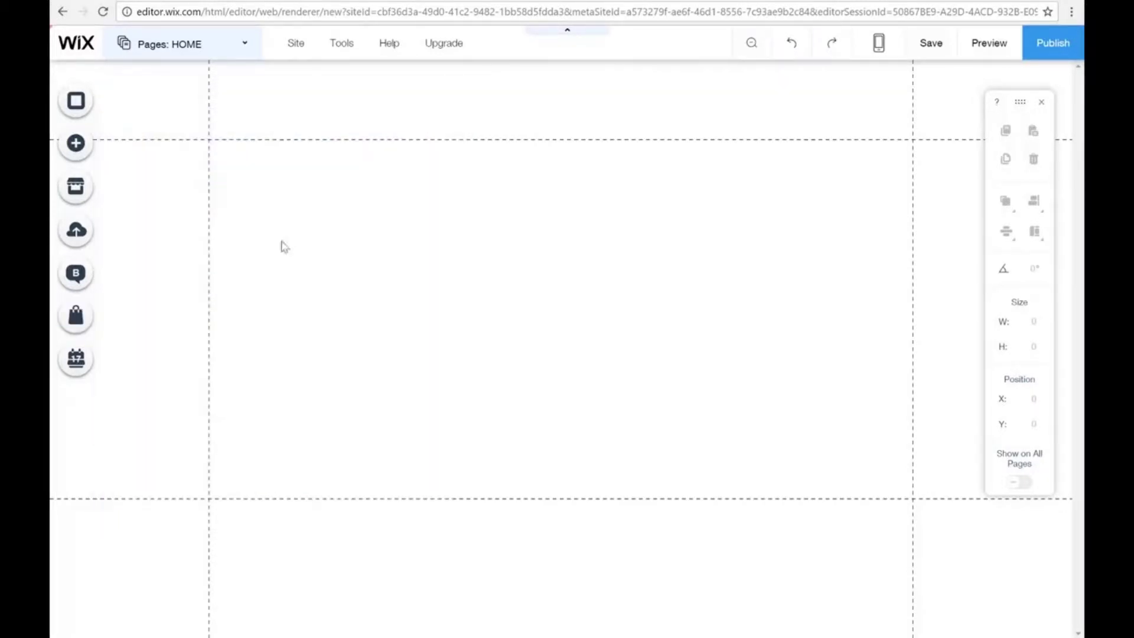
pyautogui.click(75, 358)
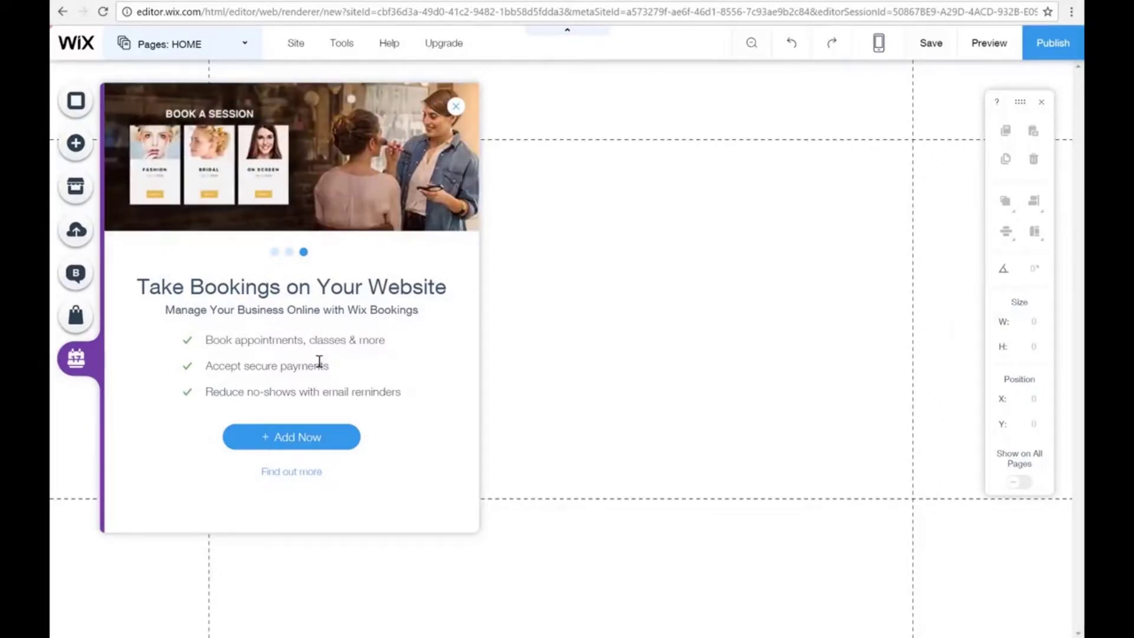
pyautogui.click(457, 108)
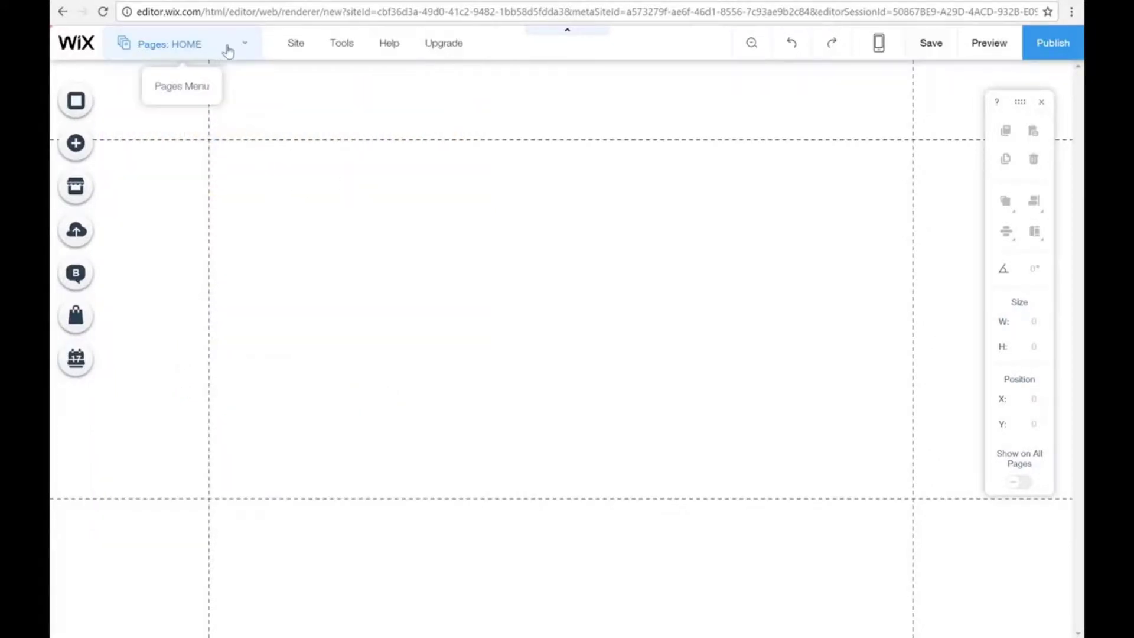
# Delete the TOURS and CONTACT US pages from the site.
pyautogui.click(229, 52)
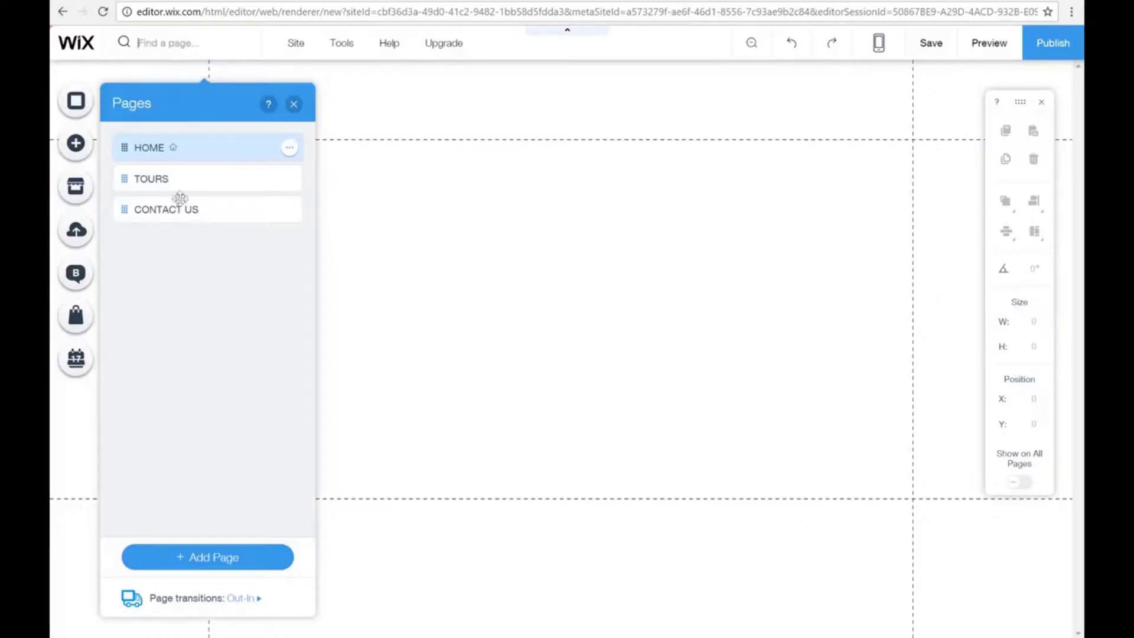
pyautogui.click(290, 214)
pyautogui.click(354, 412)
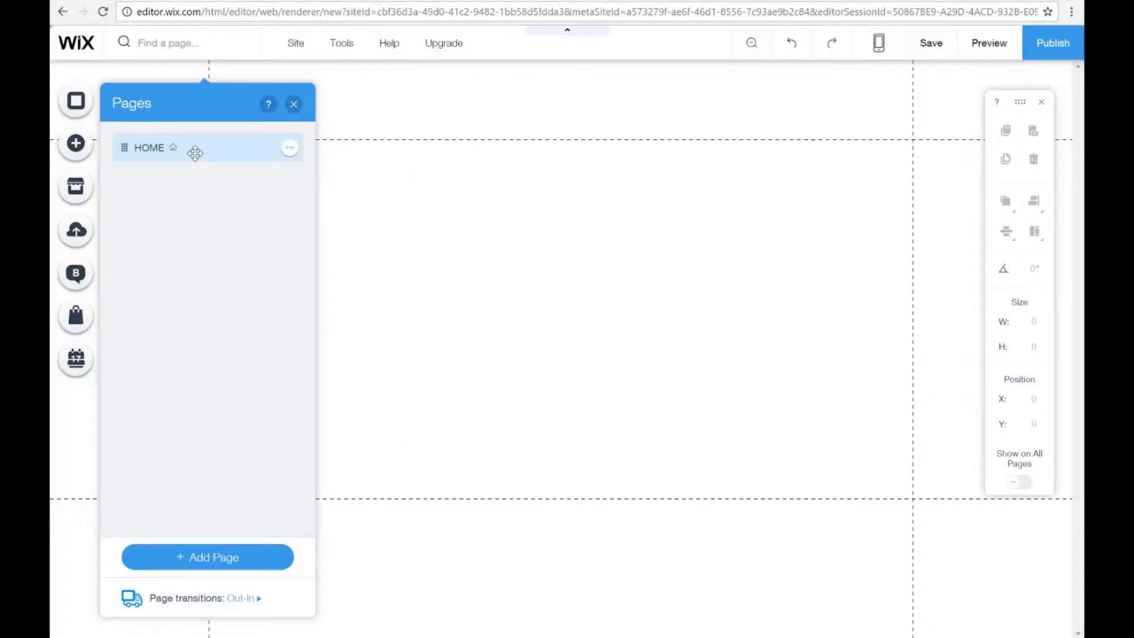
# Examine the HOME page's settings, covering page info, layouts, permissions and SEO.
pyautogui.click(289, 149)
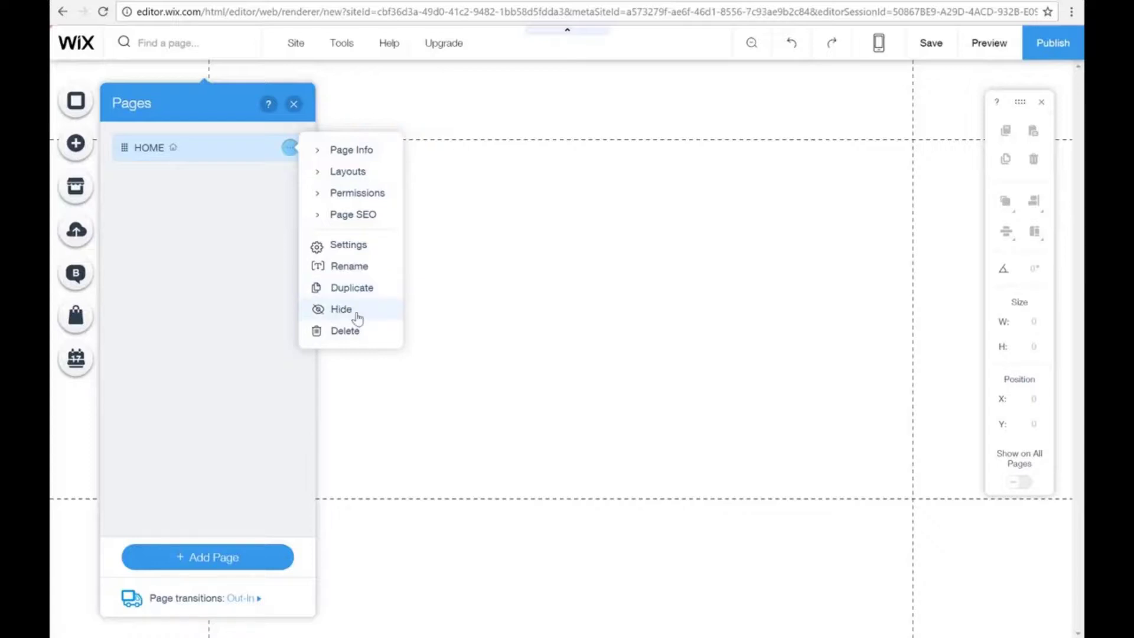
pyautogui.click(357, 250)
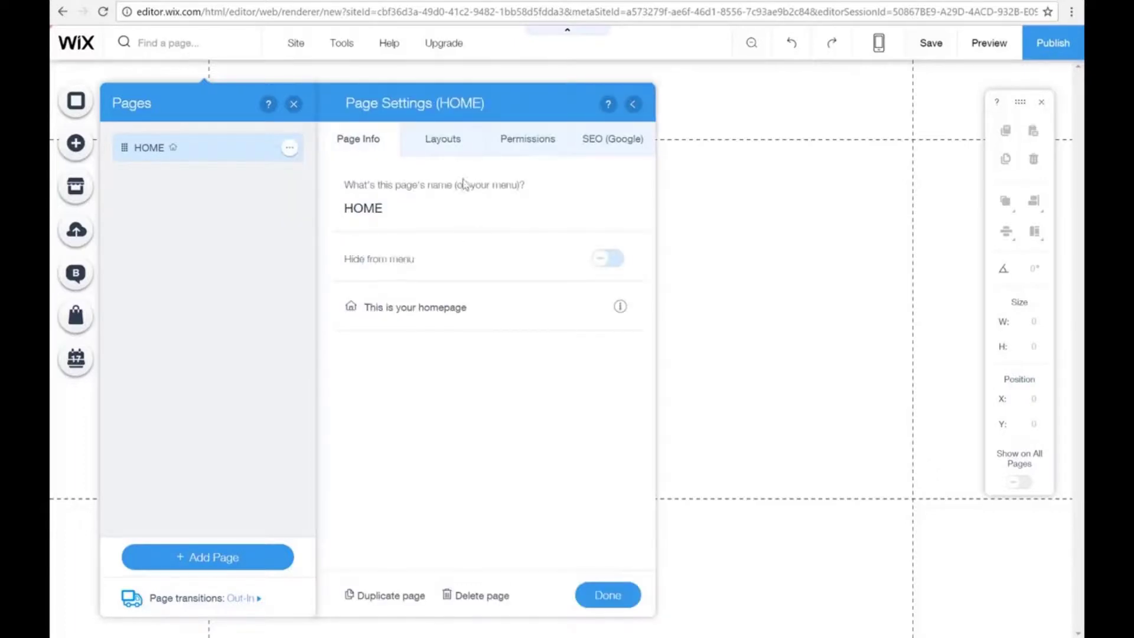
pyautogui.click(634, 105)
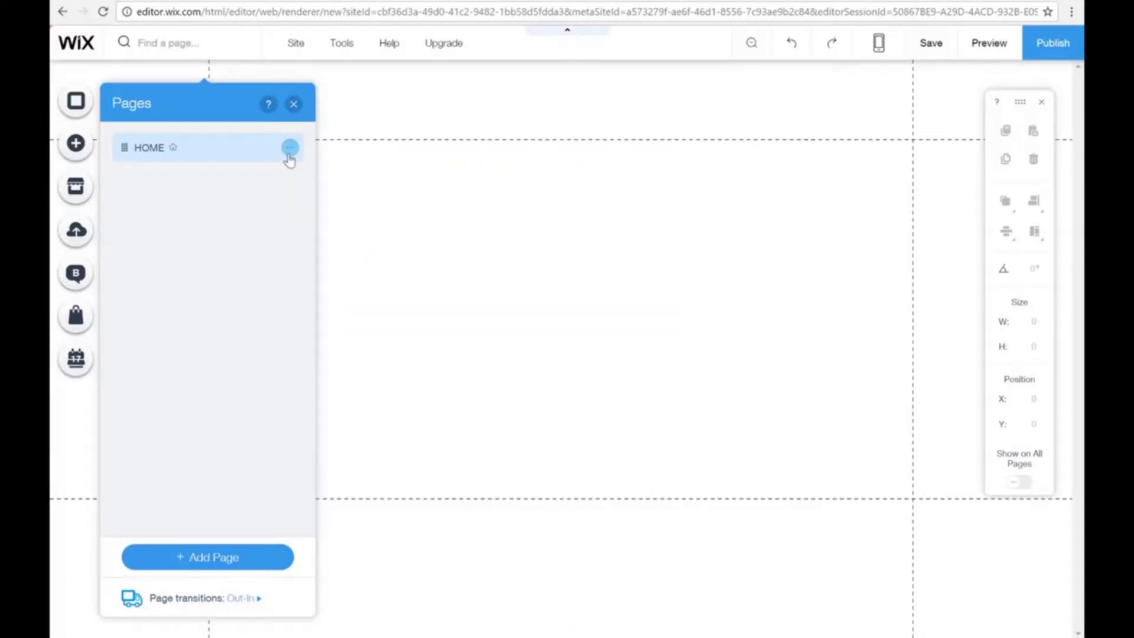
pyautogui.click(290, 147)
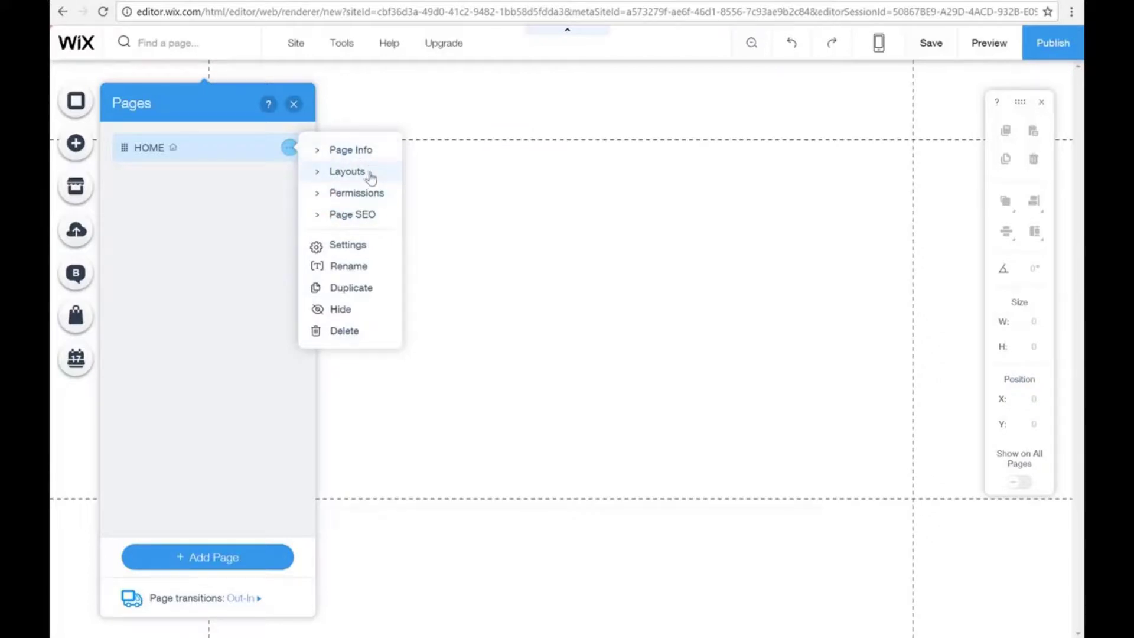
pyautogui.click(348, 247)
pyautogui.click(430, 148)
pyautogui.click(503, 155)
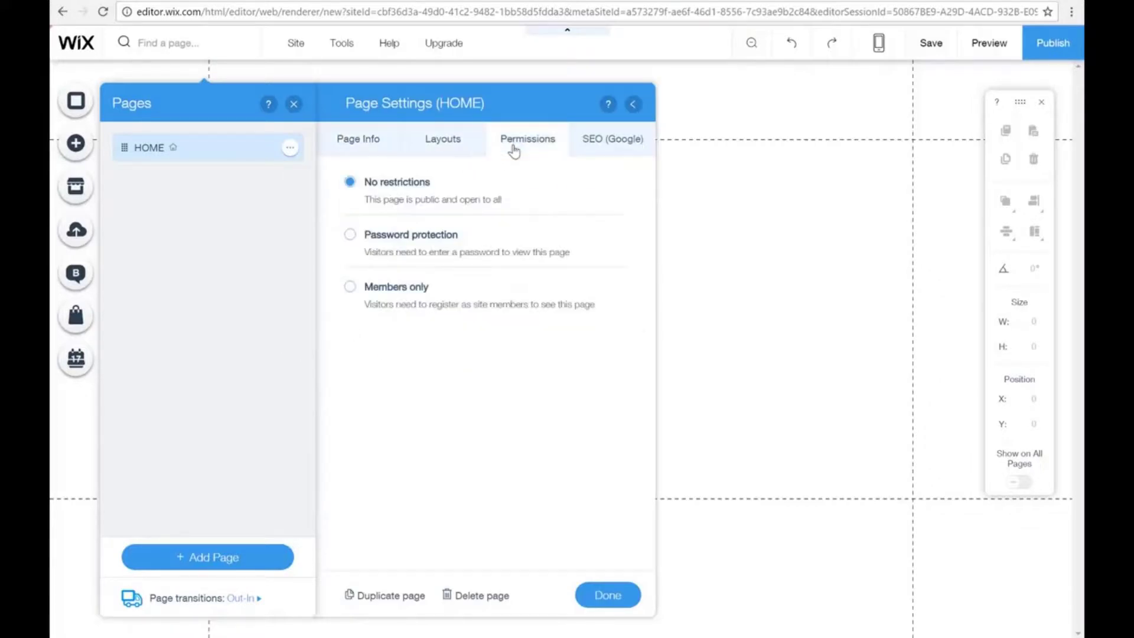
pyautogui.click(608, 148)
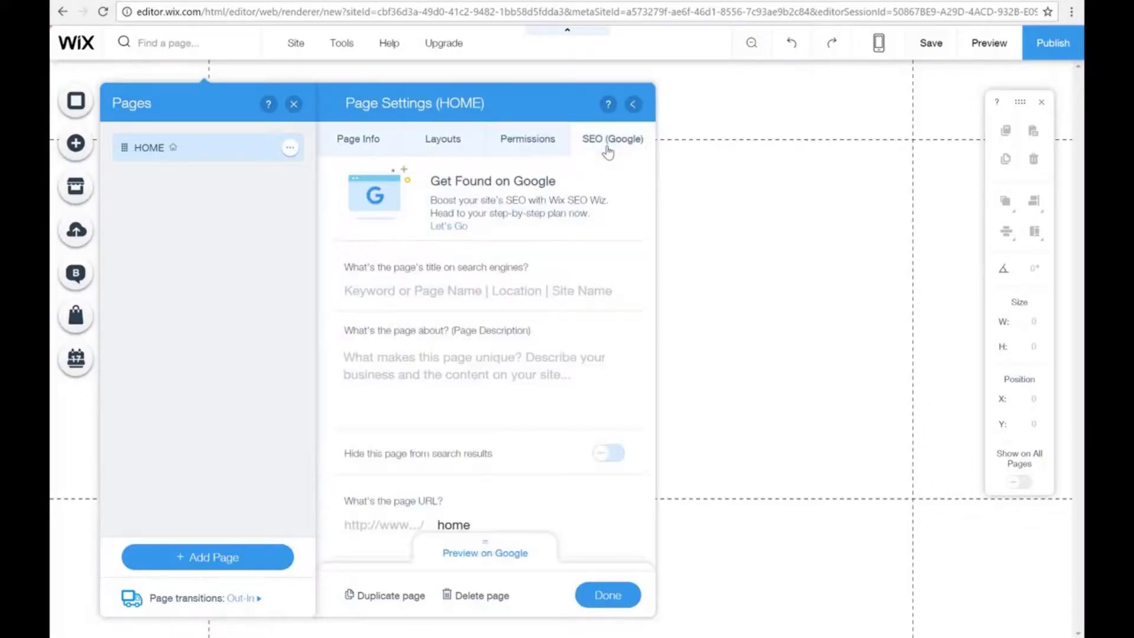
pyautogui.click(633, 104)
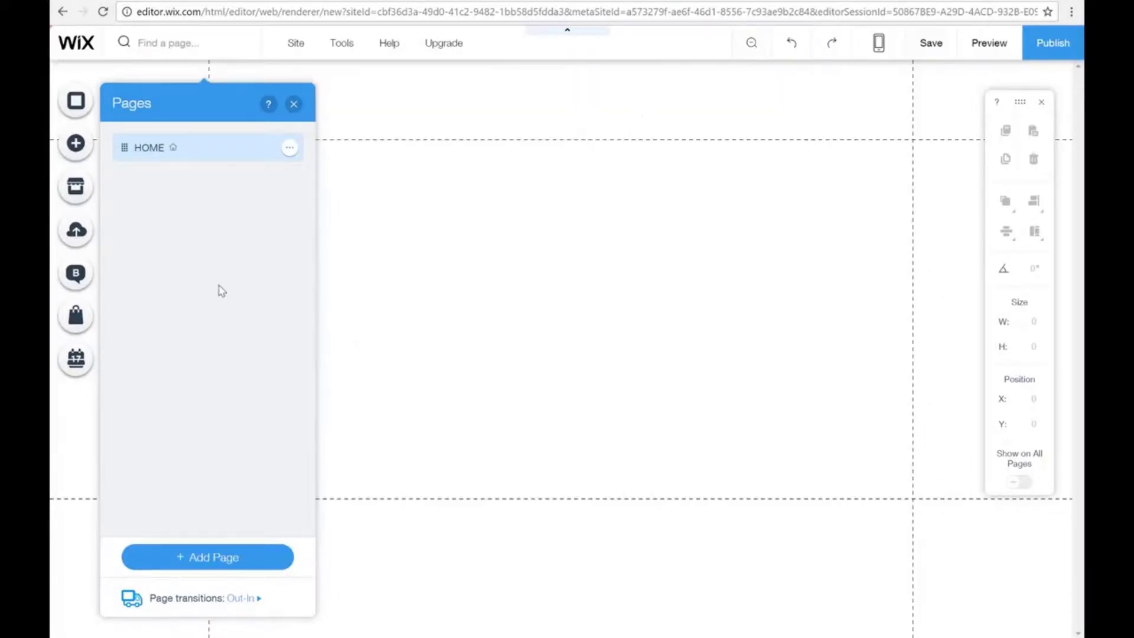
# Add a new page to the site and name it TOURS.
pyautogui.click(229, 564)
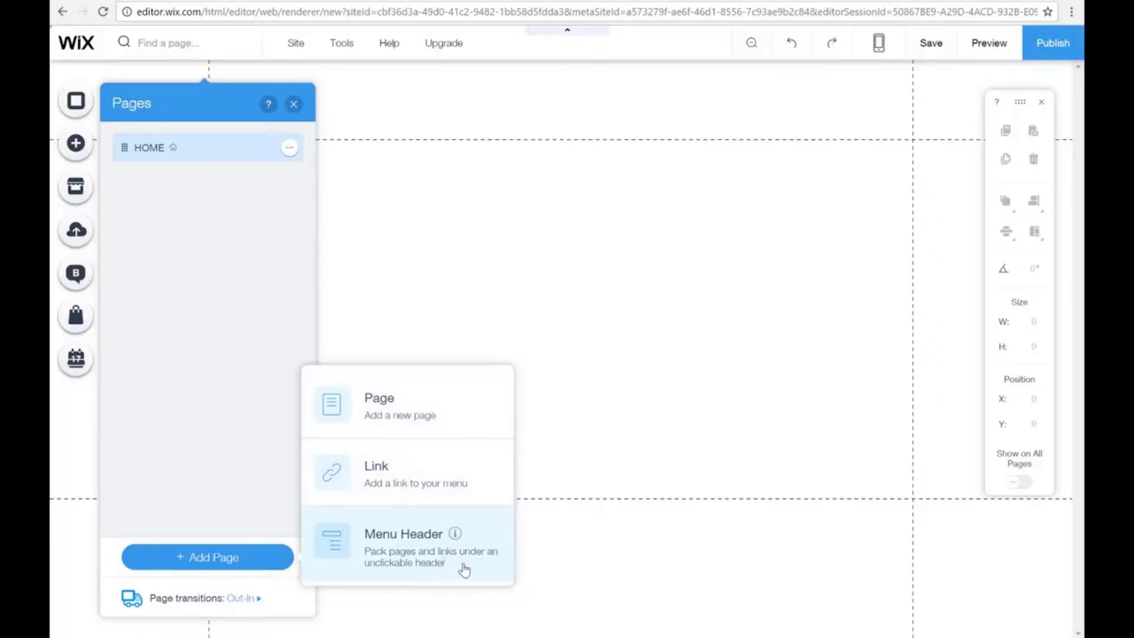
pyautogui.click(417, 411)
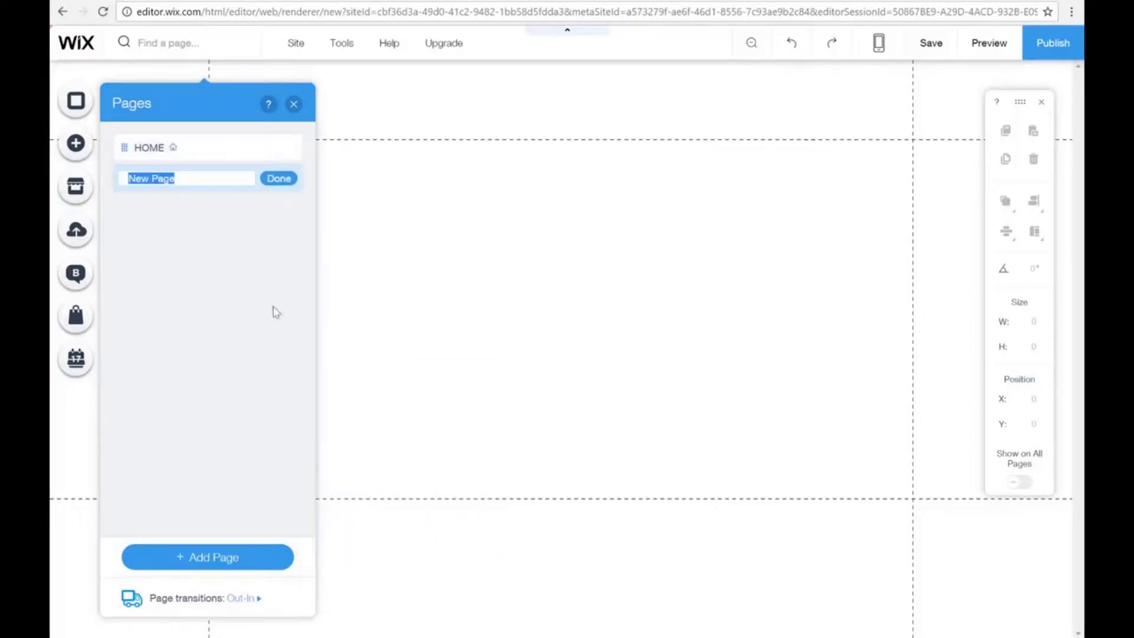
pyautogui.write('T')
pyautogui.click(281, 180)
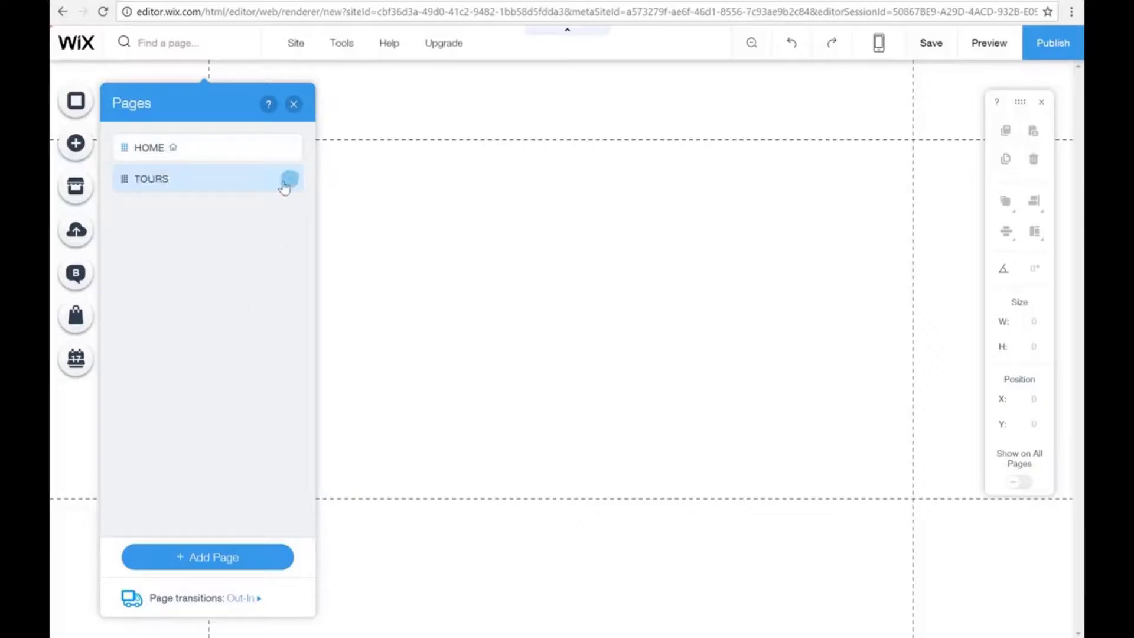
# Add a page named CONTACT US and place it below TOURS in the page list.
pyautogui.click(232, 564)
pyautogui.click(425, 406)
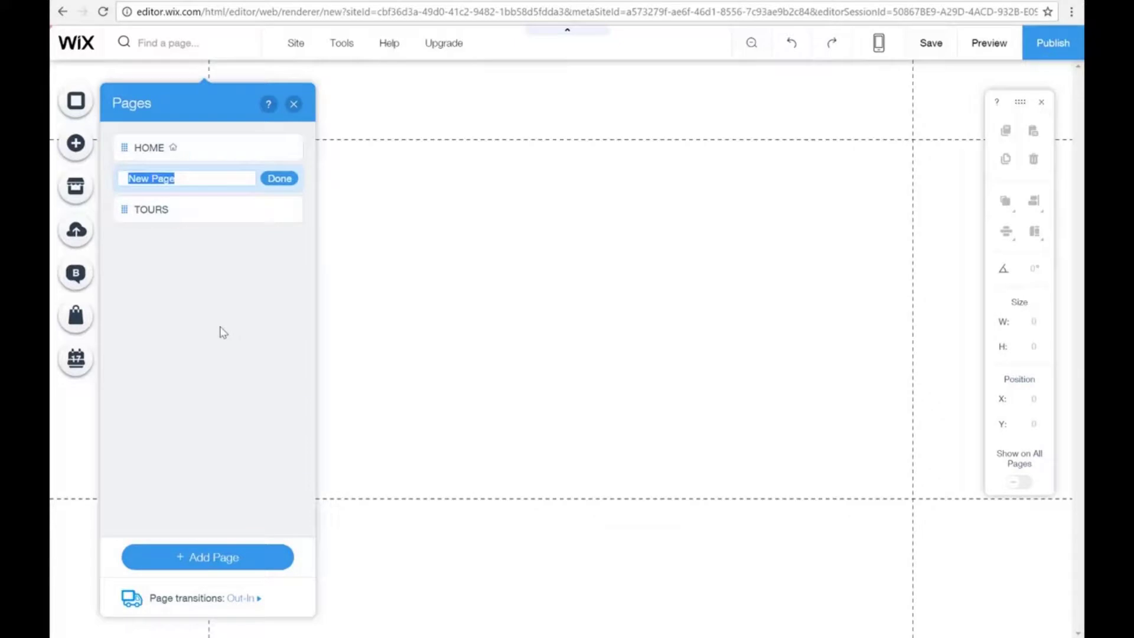
pyautogui.write('CONTACT US')
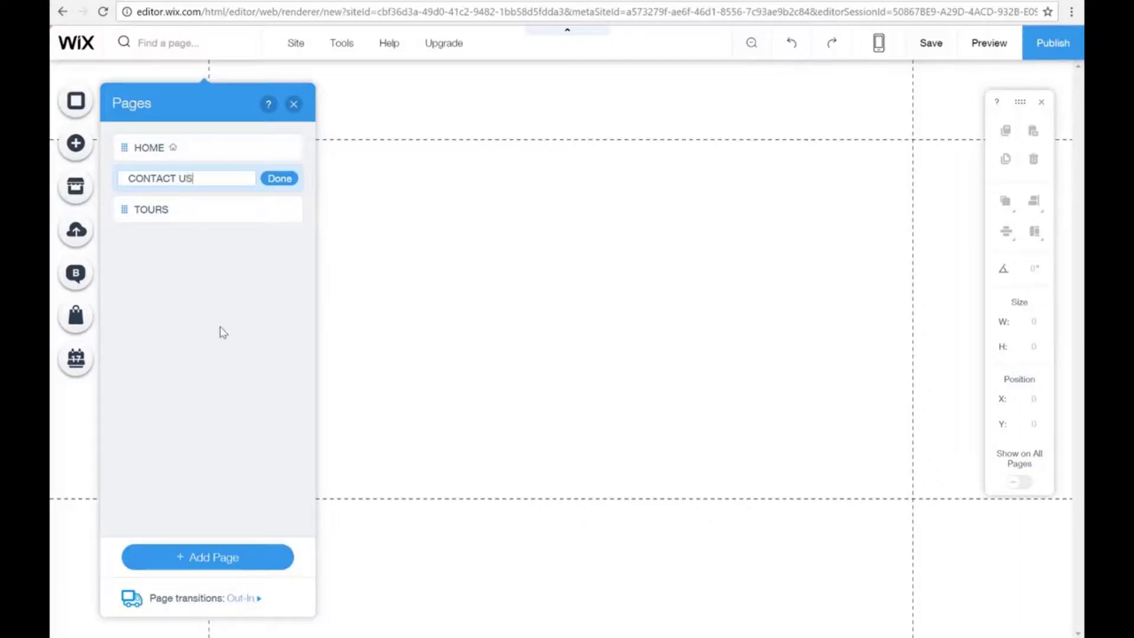
pyautogui.click(279, 178)
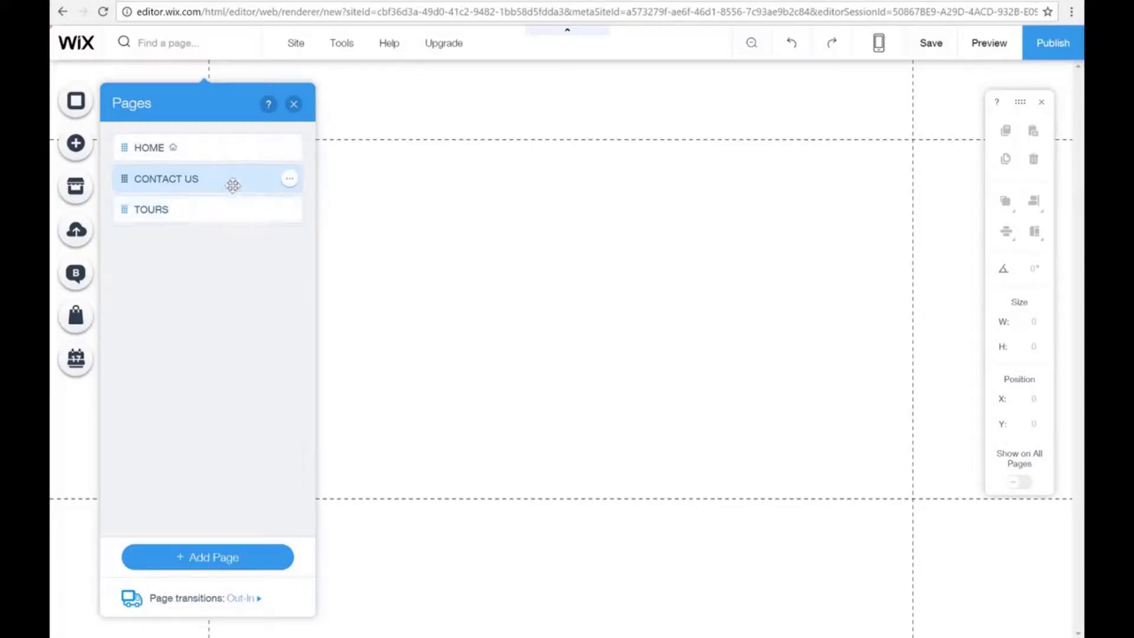
pyautogui.moveTo(220, 181); pyautogui.dragTo(220, 226)
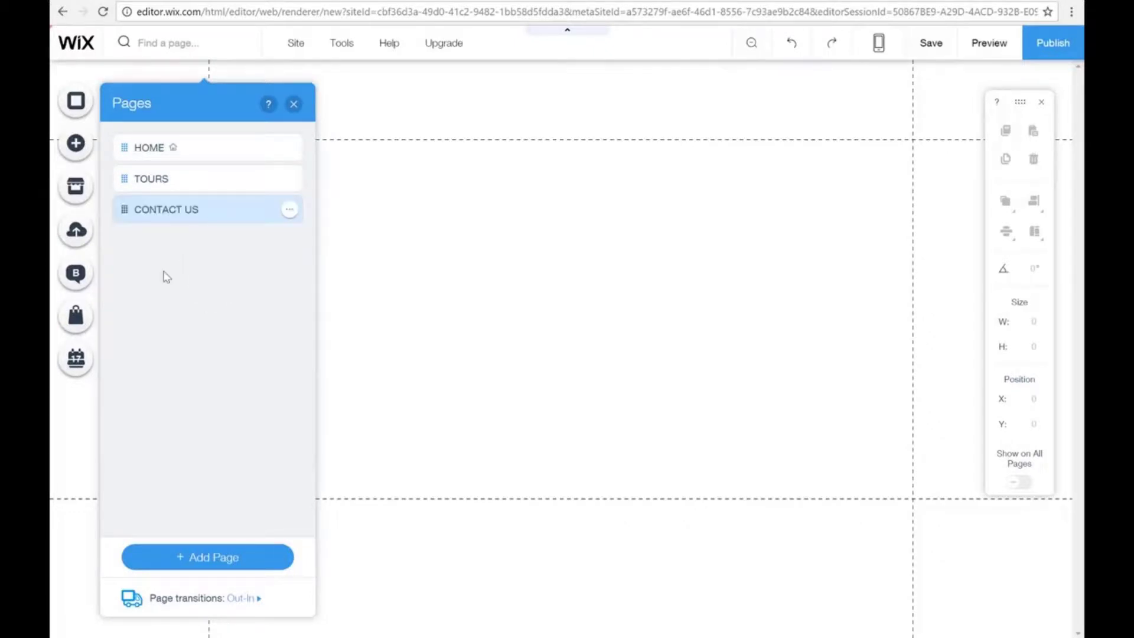
pyautogui.click(294, 105)
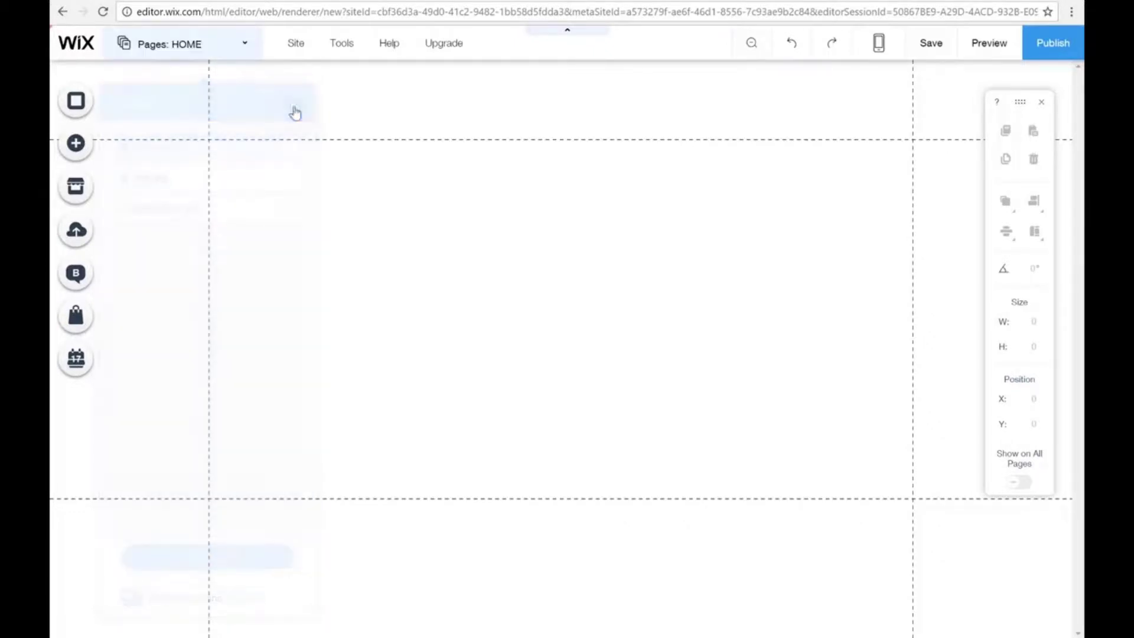
# Review the site-level commands, such as Publish and Site Manager, and shift the floating toolbar slightly inward.
pyautogui.click(297, 45)
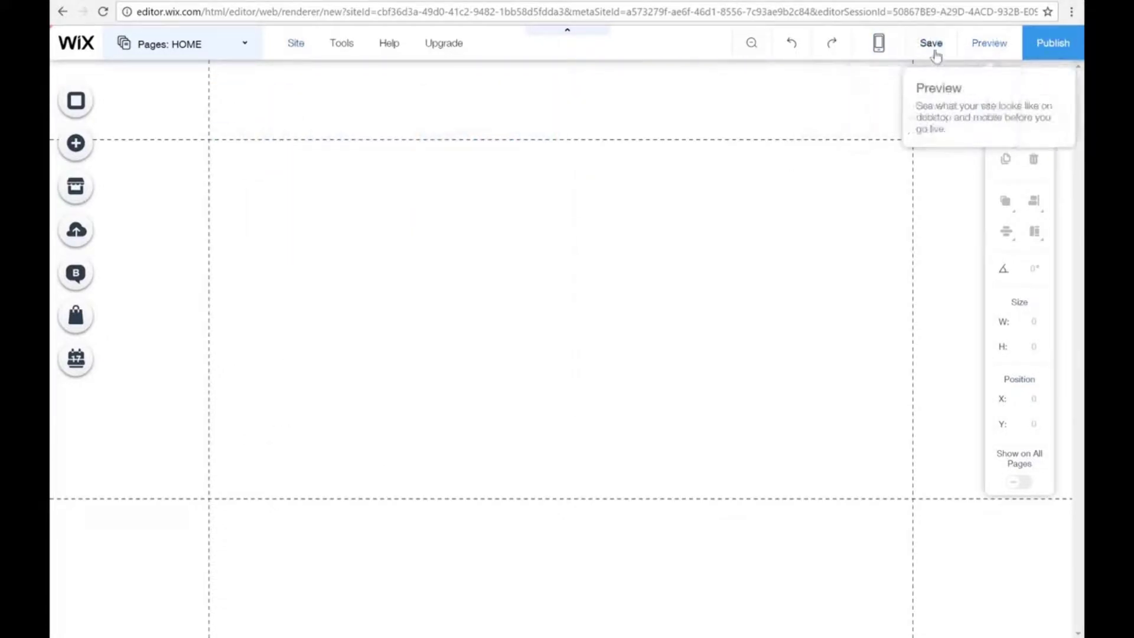
pyautogui.moveTo(296, 43)
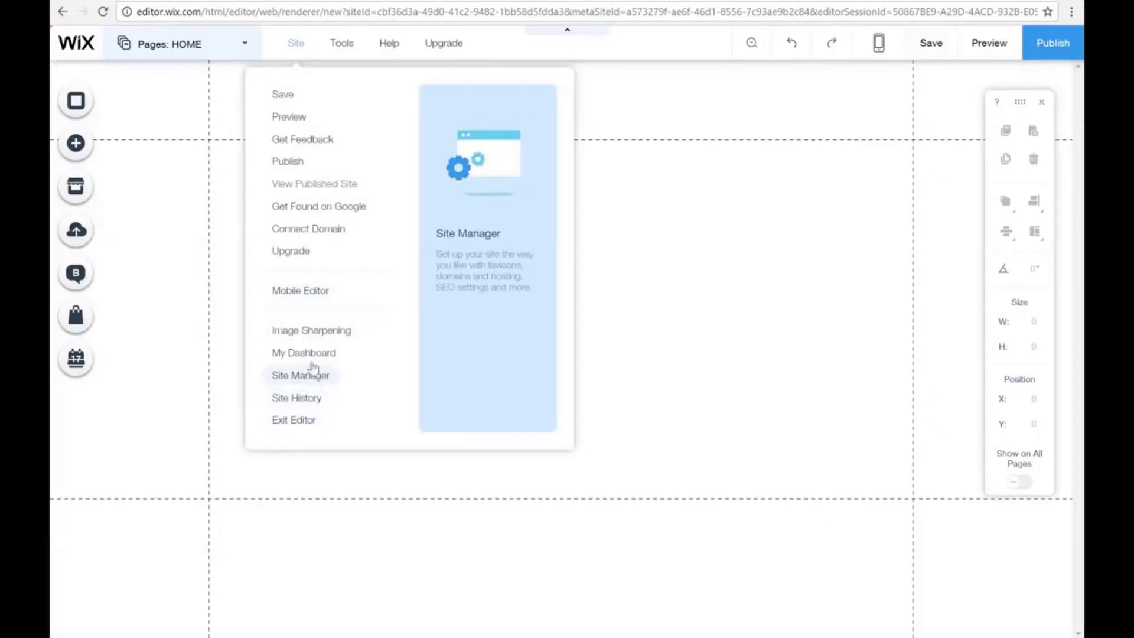
pyautogui.moveTo(348, 47)
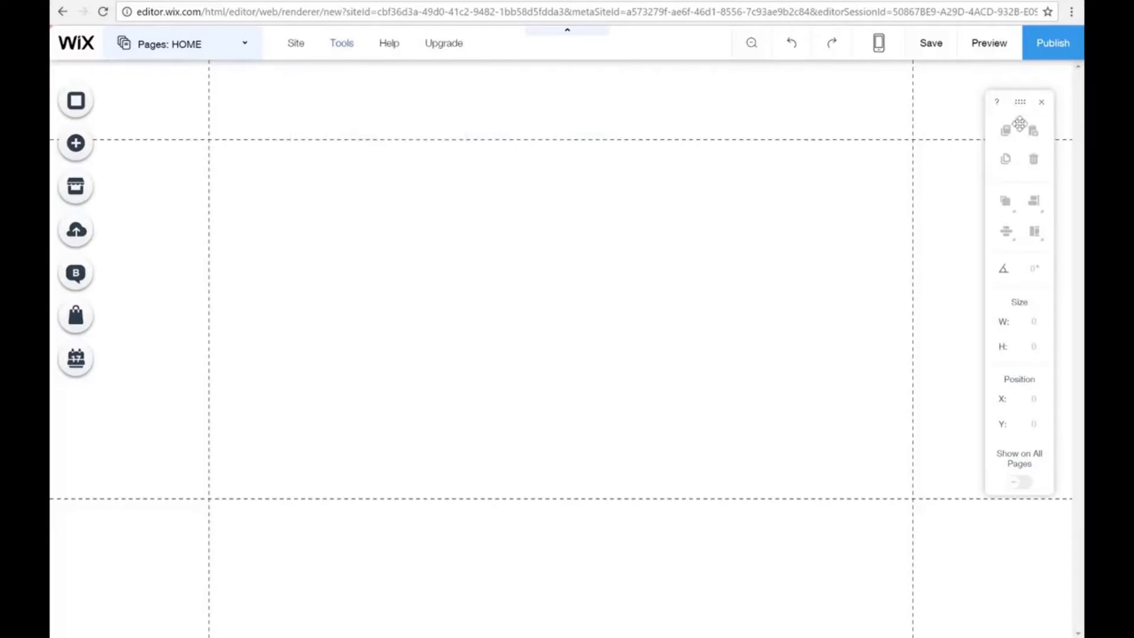
pyautogui.moveTo(1020, 101)
pyautogui.mouseDown()
pyautogui.moveTo(784, 165)
pyautogui.moveTo(1055, 123)
pyautogui.moveTo(1012, 118)
pyautogui.mouseUp()
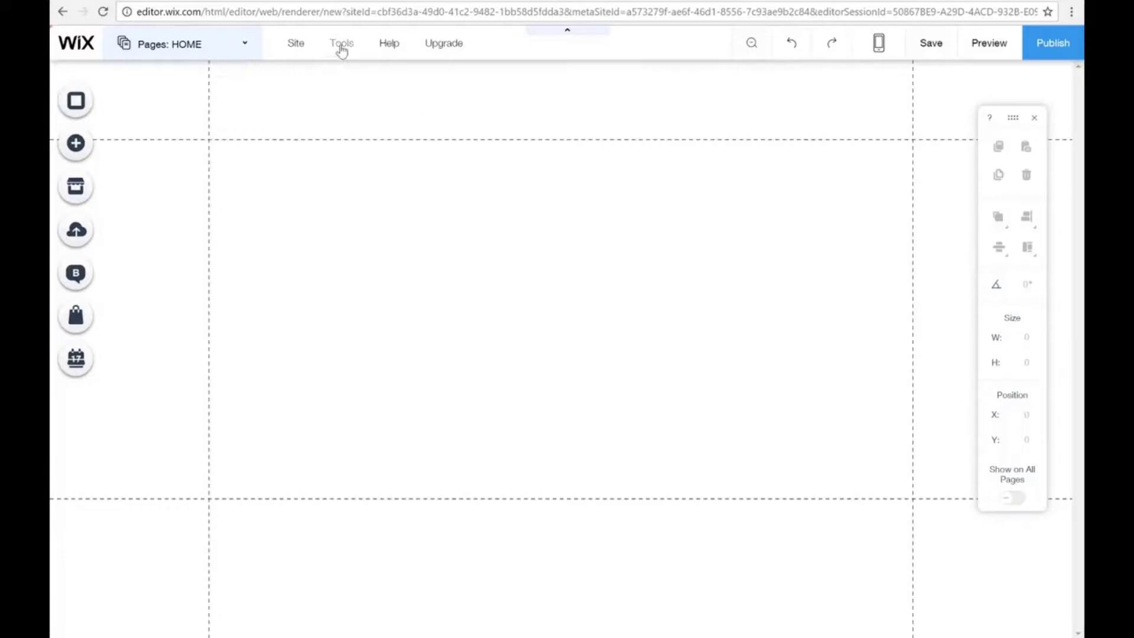
# Show and hide the editor's rulers, and toggle the gridlines off and on again.
pyautogui.click(322, 117)
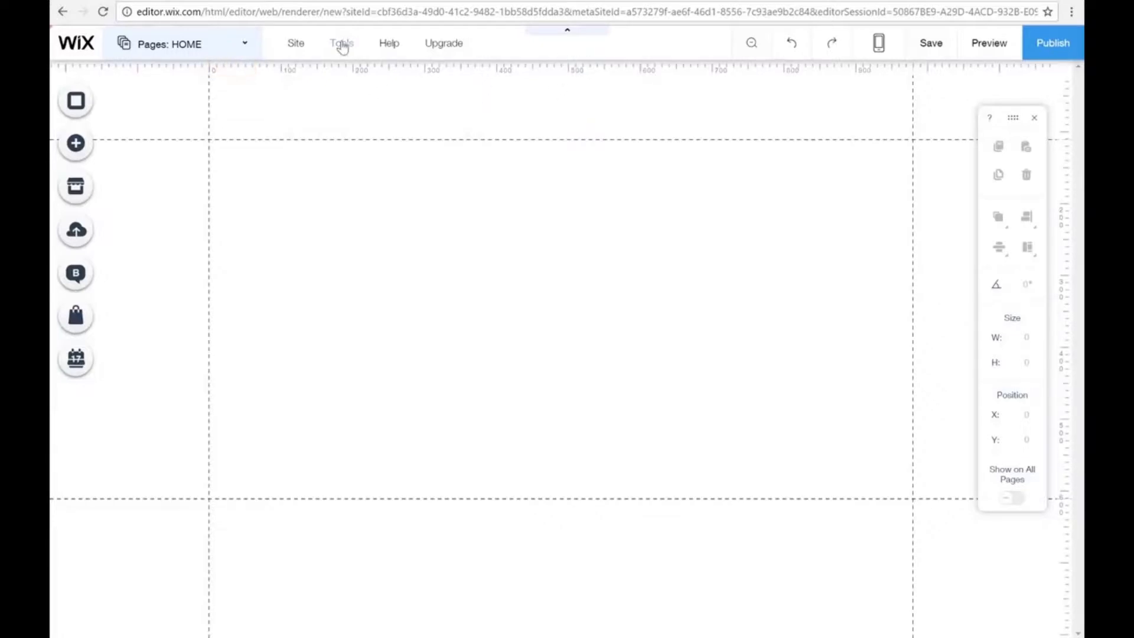
pyautogui.moveTo(342, 43)
pyautogui.click(322, 117)
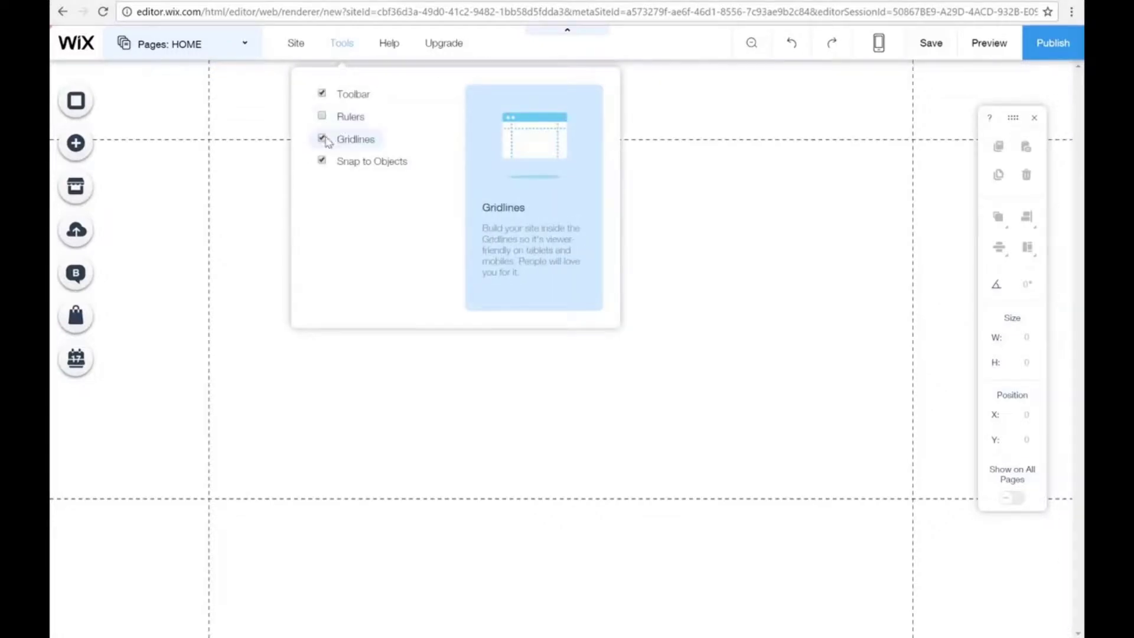
pyautogui.click(331, 145)
pyautogui.click(332, 146)
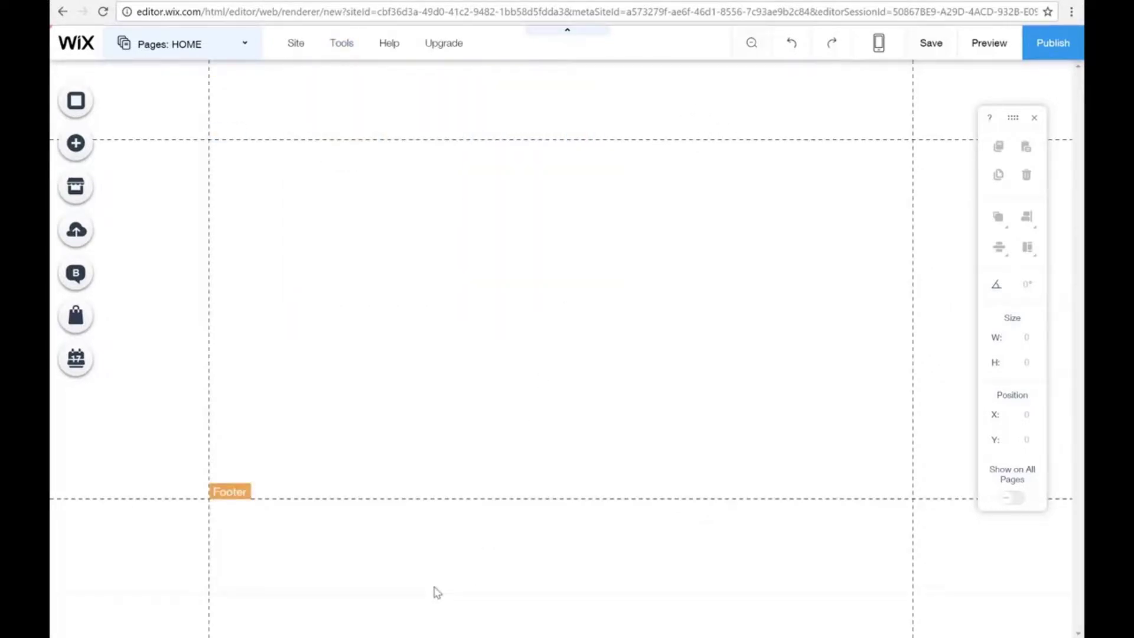
# Review the editor's tool options, the help topics and the benefits of upgrading.
pyautogui.moveTo(342, 42)
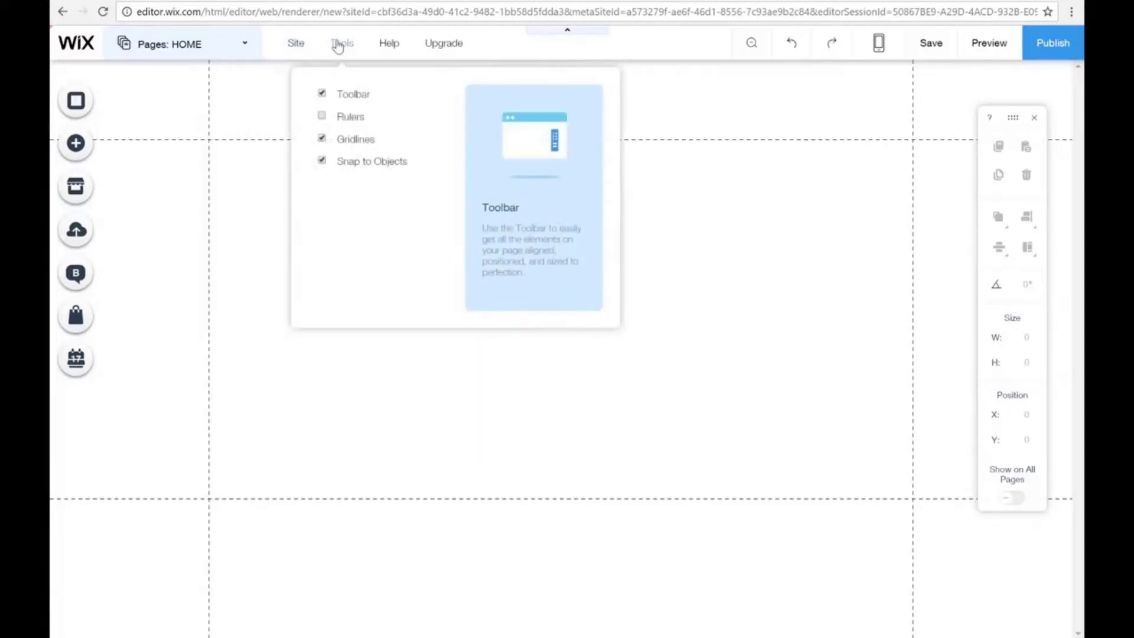
pyautogui.moveTo(388, 44)
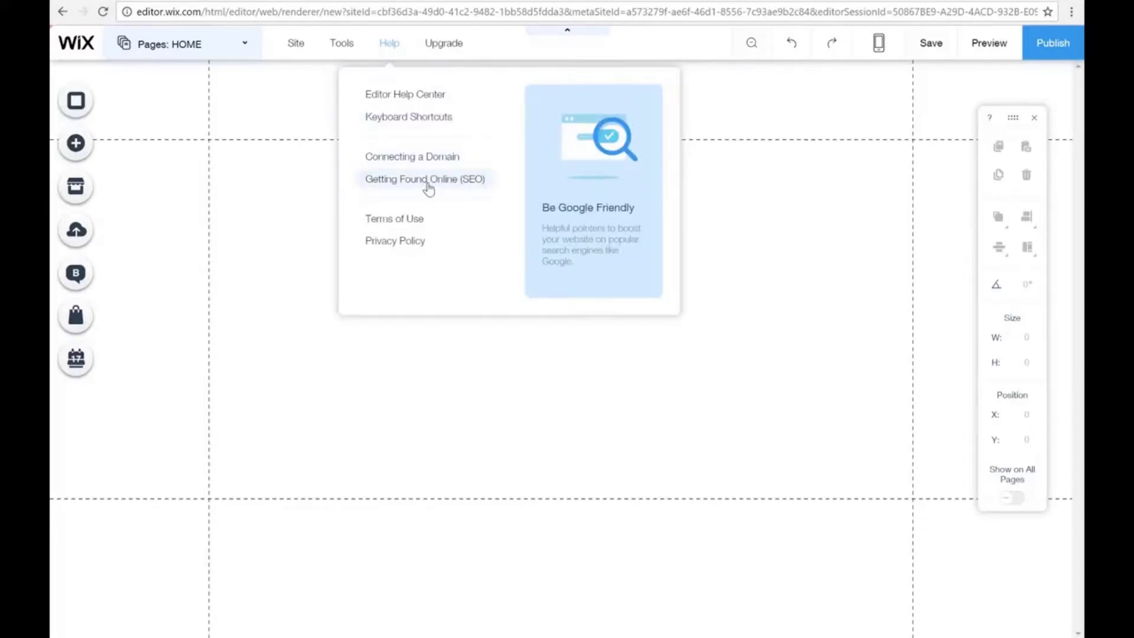
pyautogui.moveTo(443, 43)
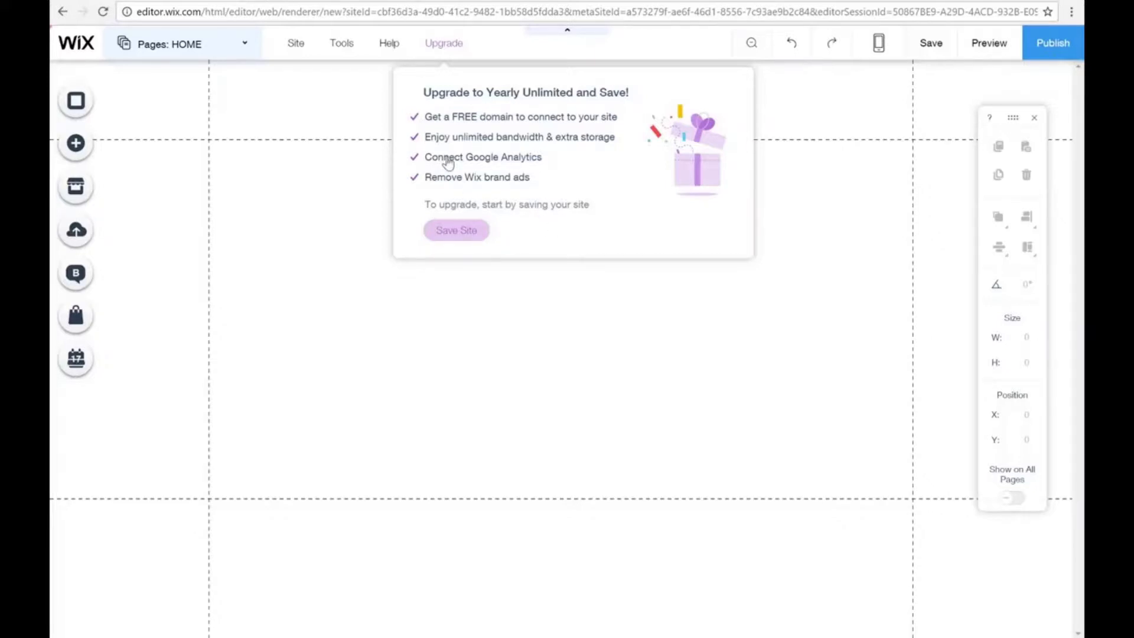
pyautogui.click(757, 50)
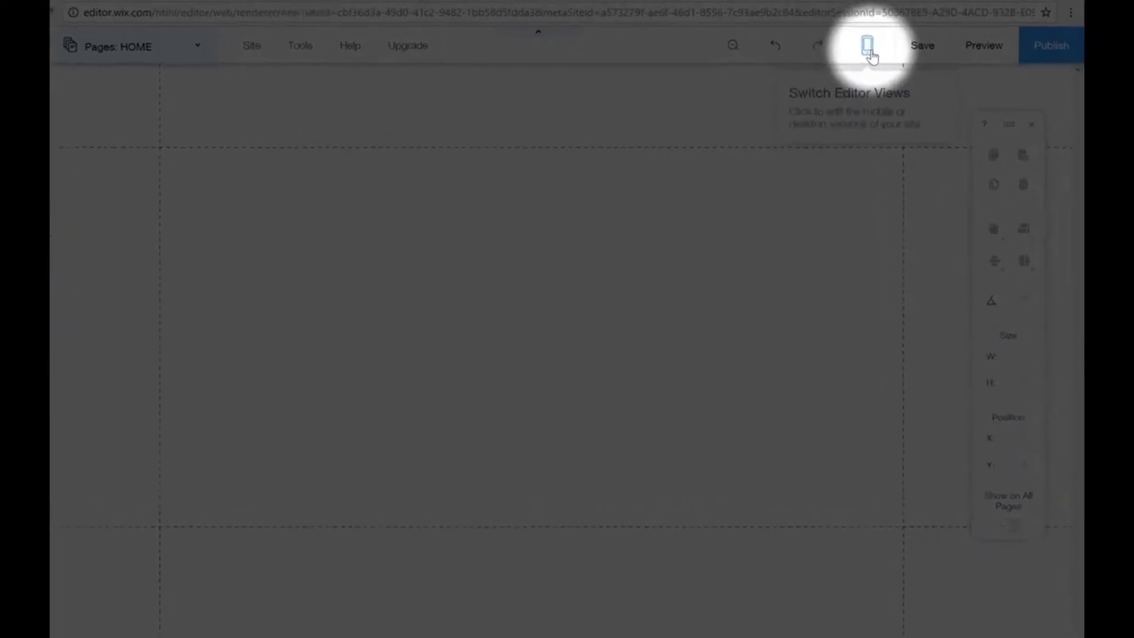
# View the site in the mobile editor, dismissing its welcome message, and return to the desktop view.
pyautogui.click(771, 71)
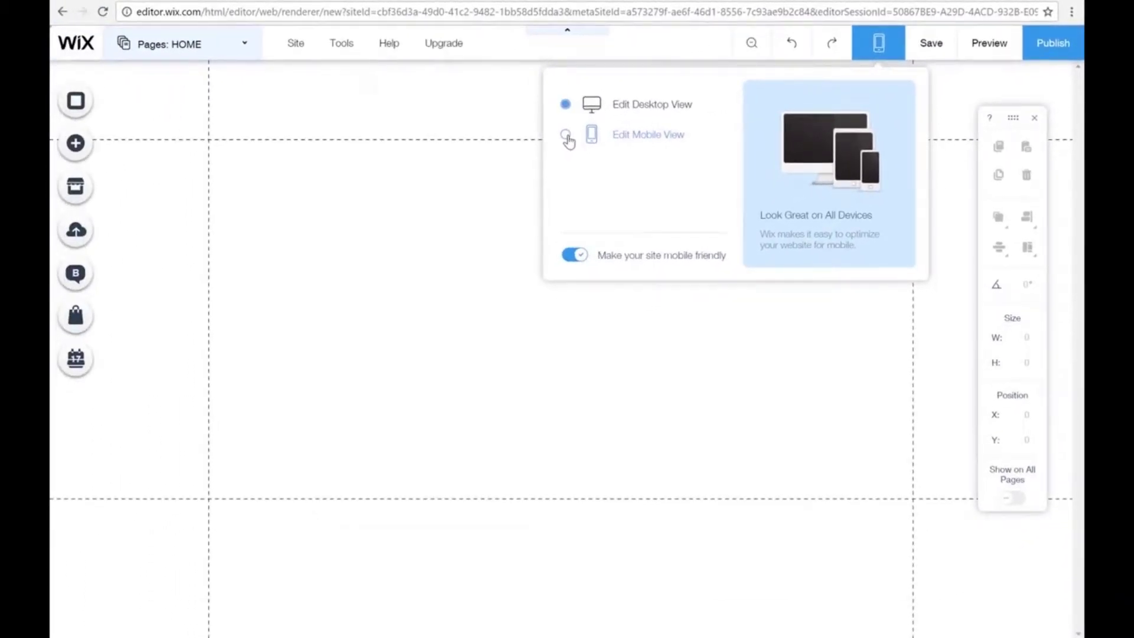
pyautogui.click(566, 137)
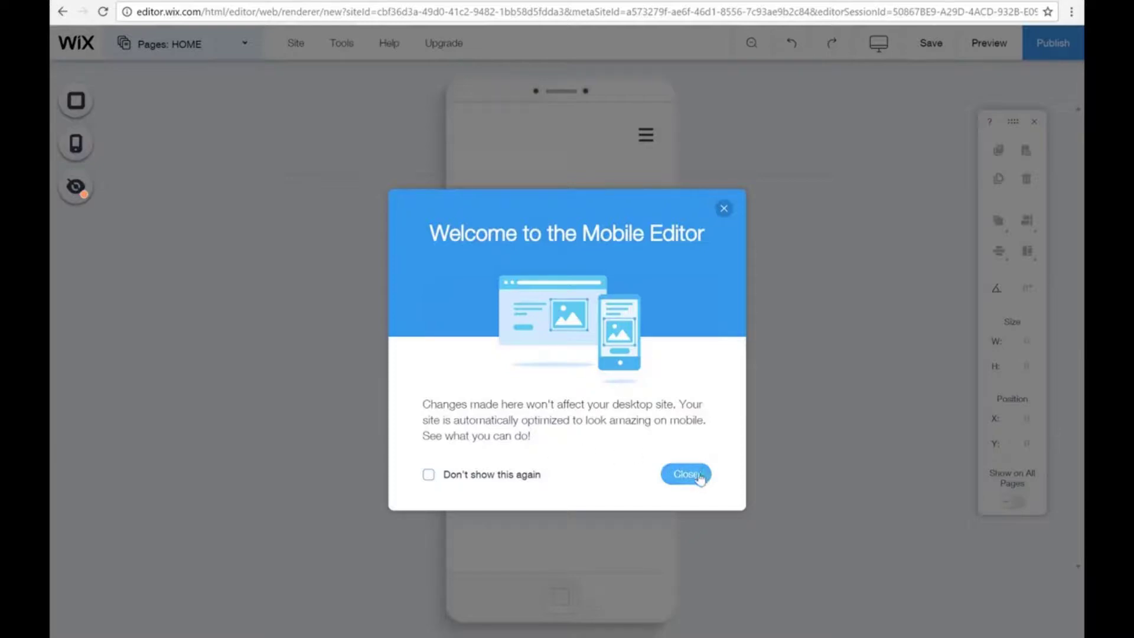
pyautogui.click(680, 473)
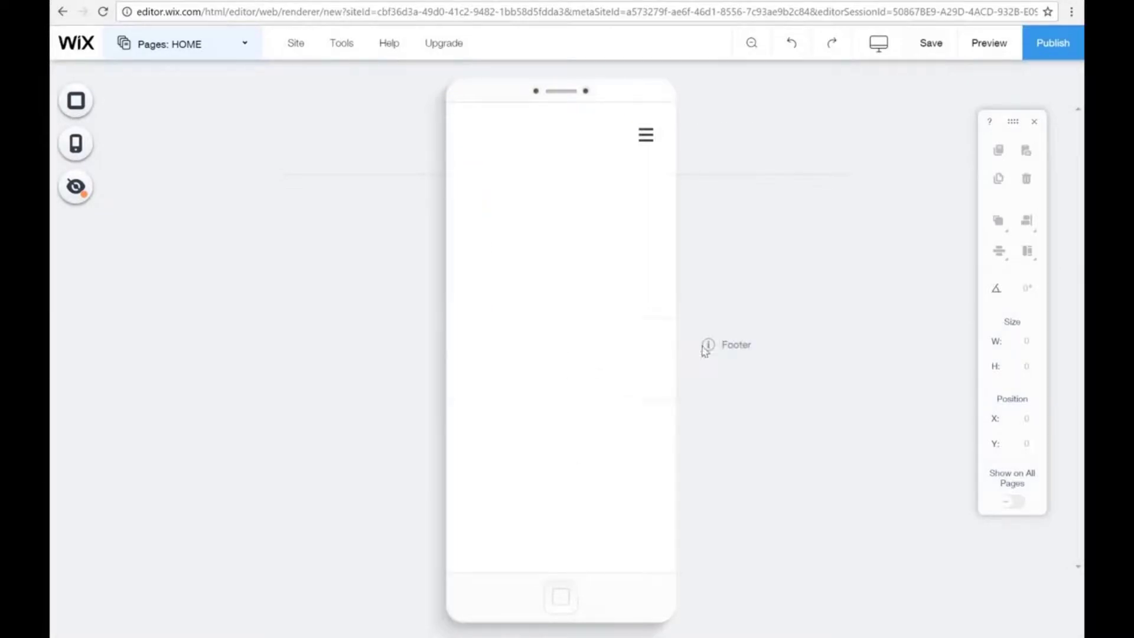
pyautogui.moveTo(879, 43)
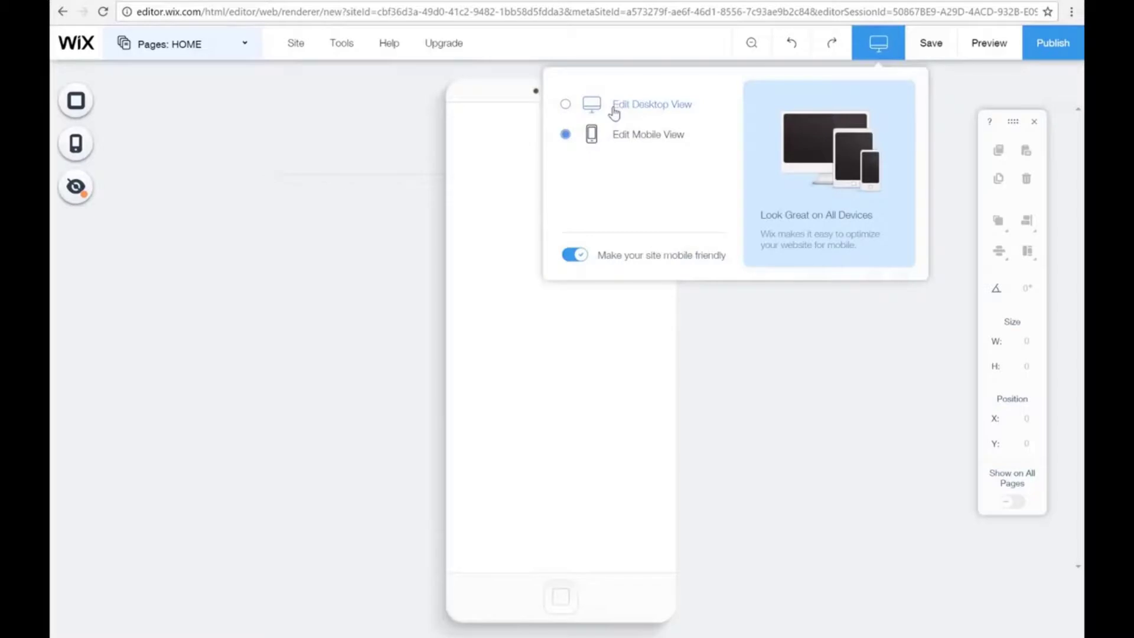
pyautogui.click(614, 112)
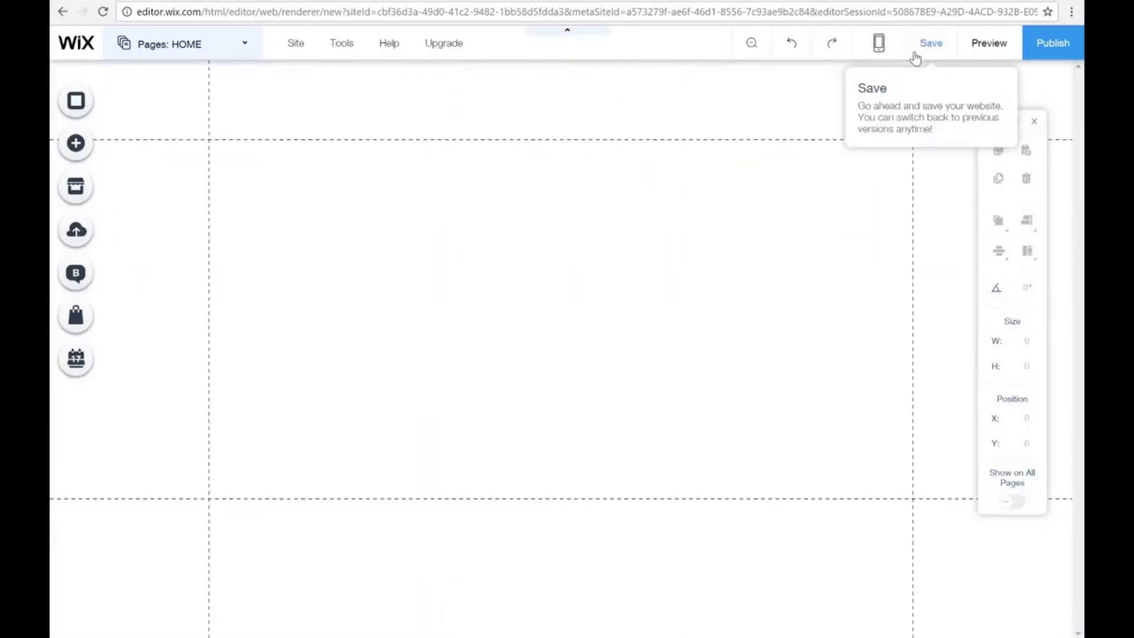
# Preview the site and return to editing.
pyautogui.click(997, 42)
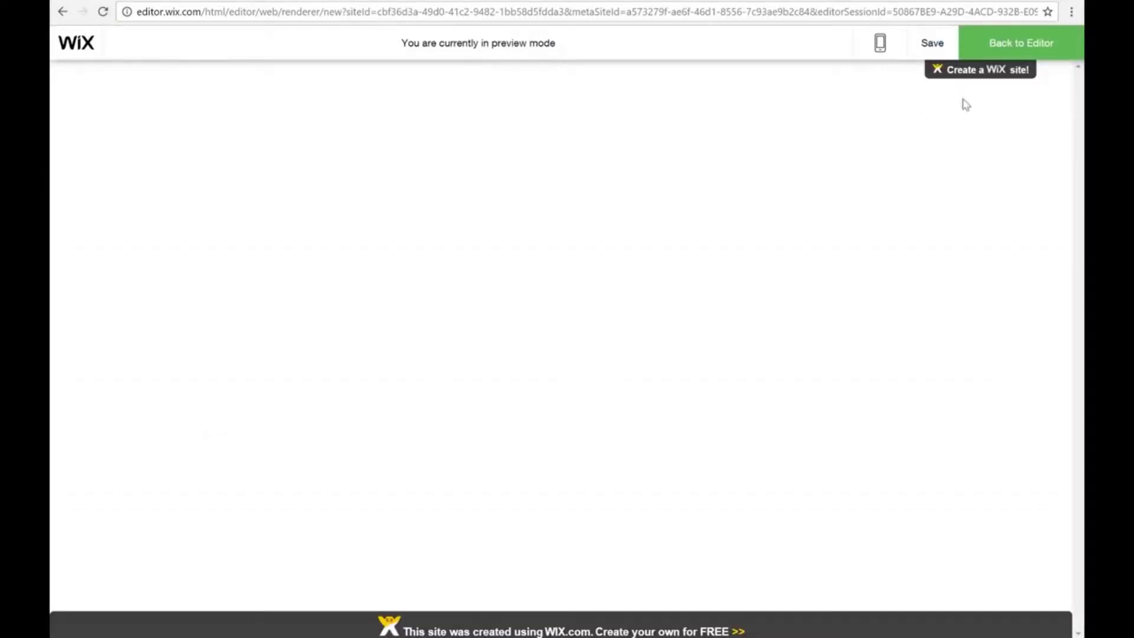
pyautogui.click(1011, 54)
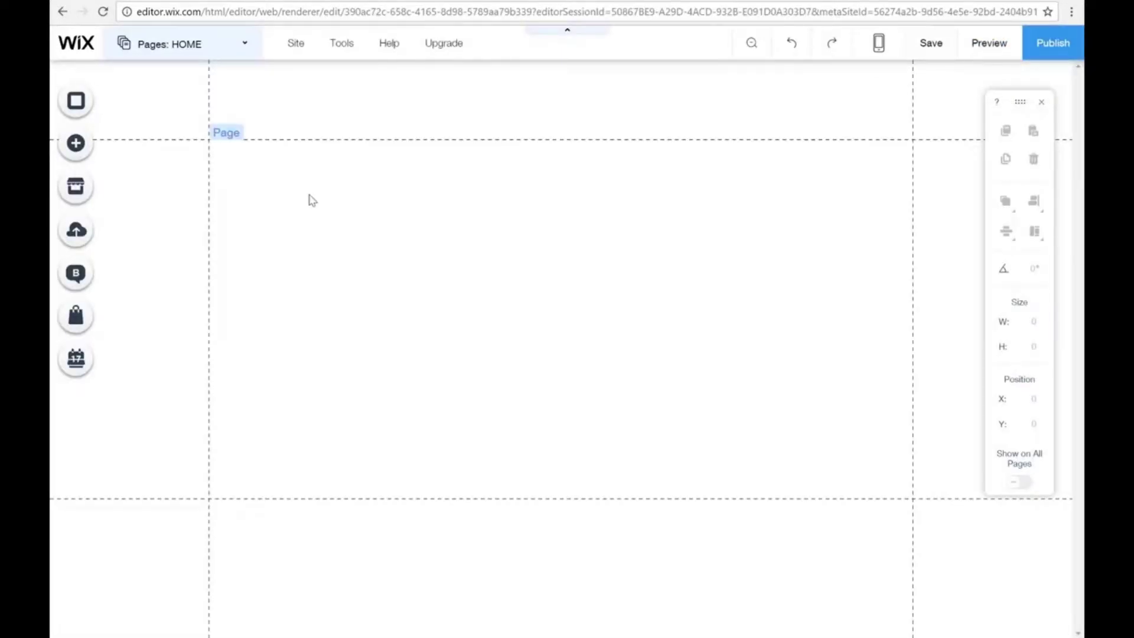
# Apply the plain dark grey design from Discover More Pages to the HOME page's content area.
pyautogui.click(662, 255)
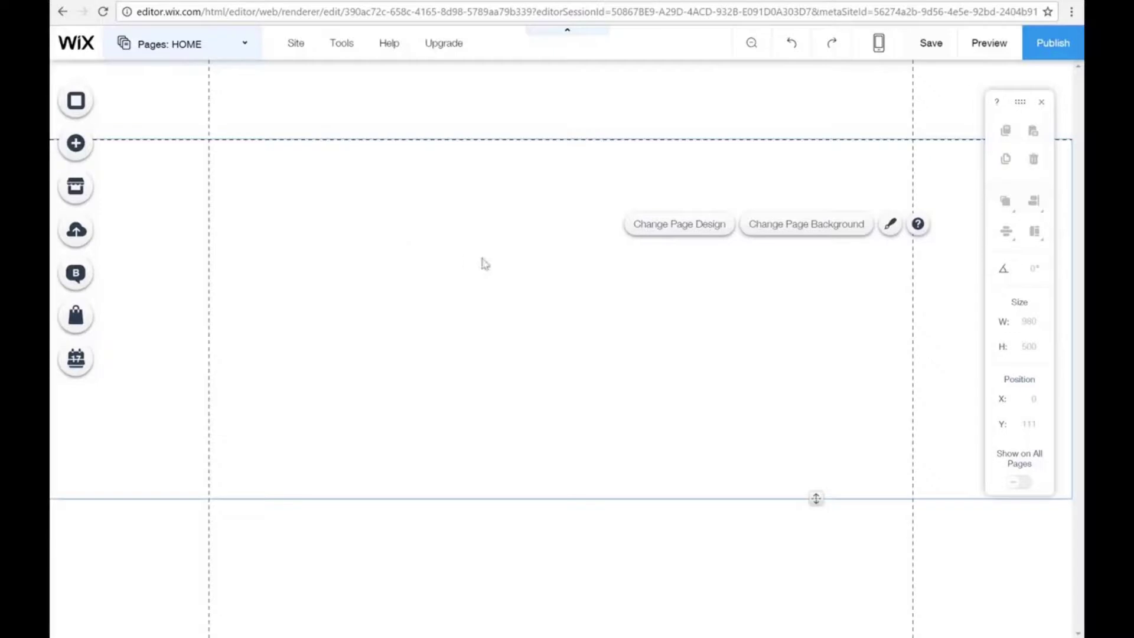
pyautogui.click(480, 280)
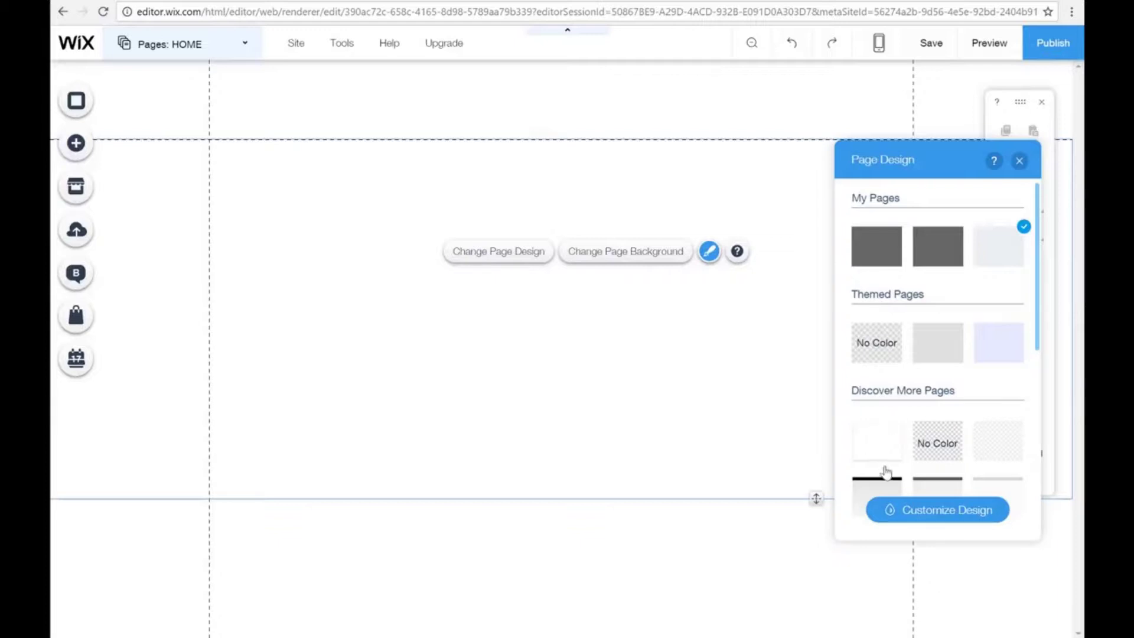
pyautogui.scroll(-1, 874, 458)
pyautogui.click(942, 416)
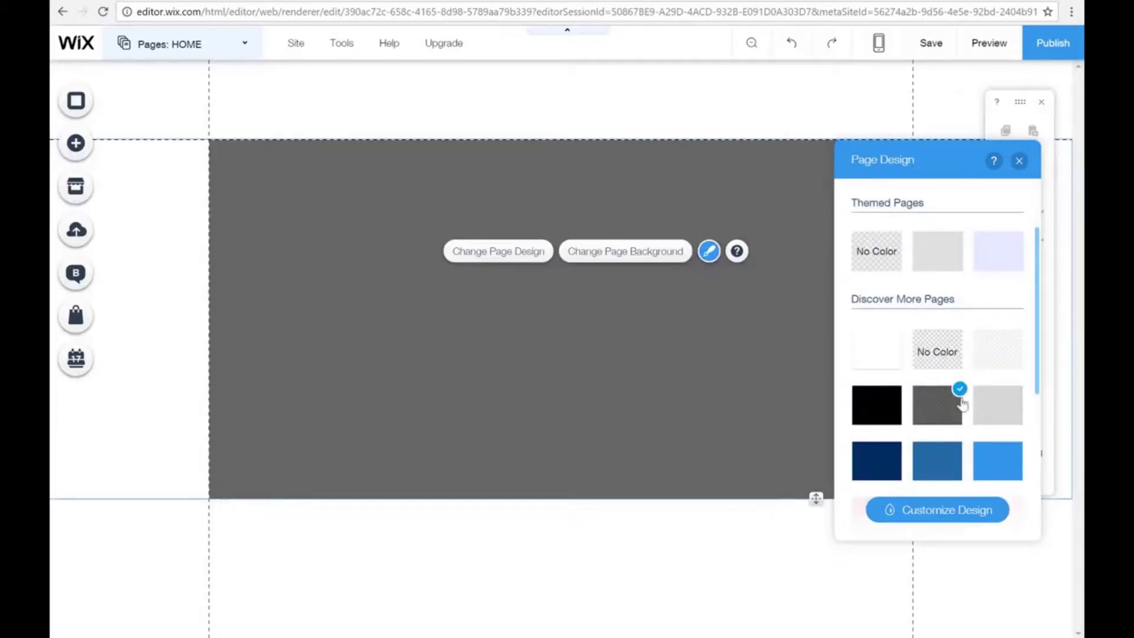
pyautogui.click(942, 410)
pyautogui.click(1019, 163)
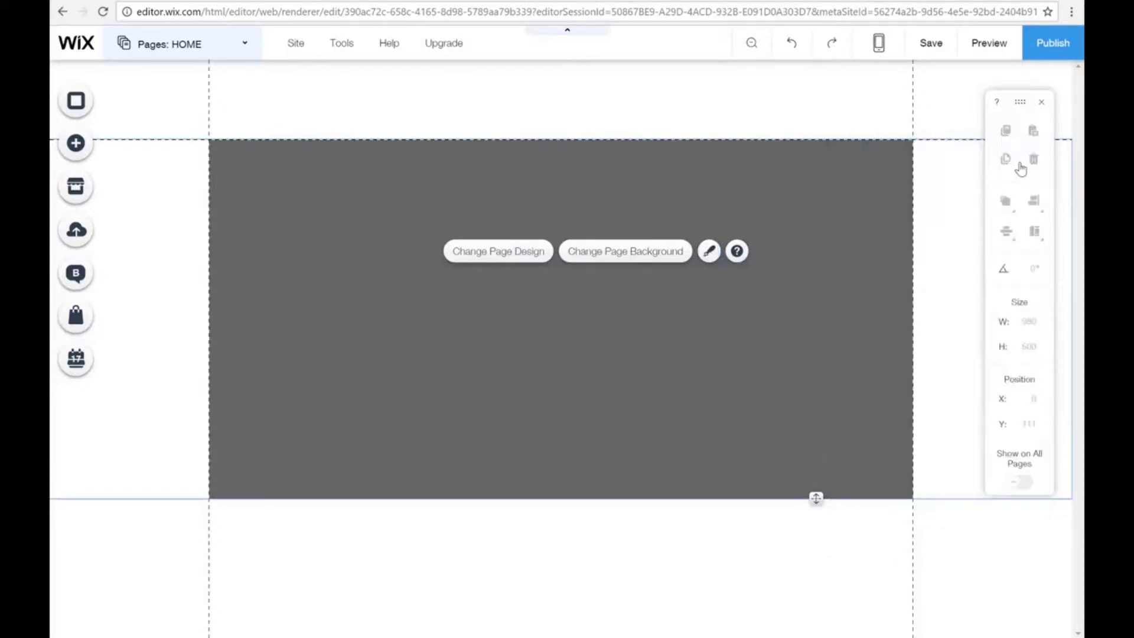
# Examine the color choices available for the HOME page background.
pyautogui.click(78, 102)
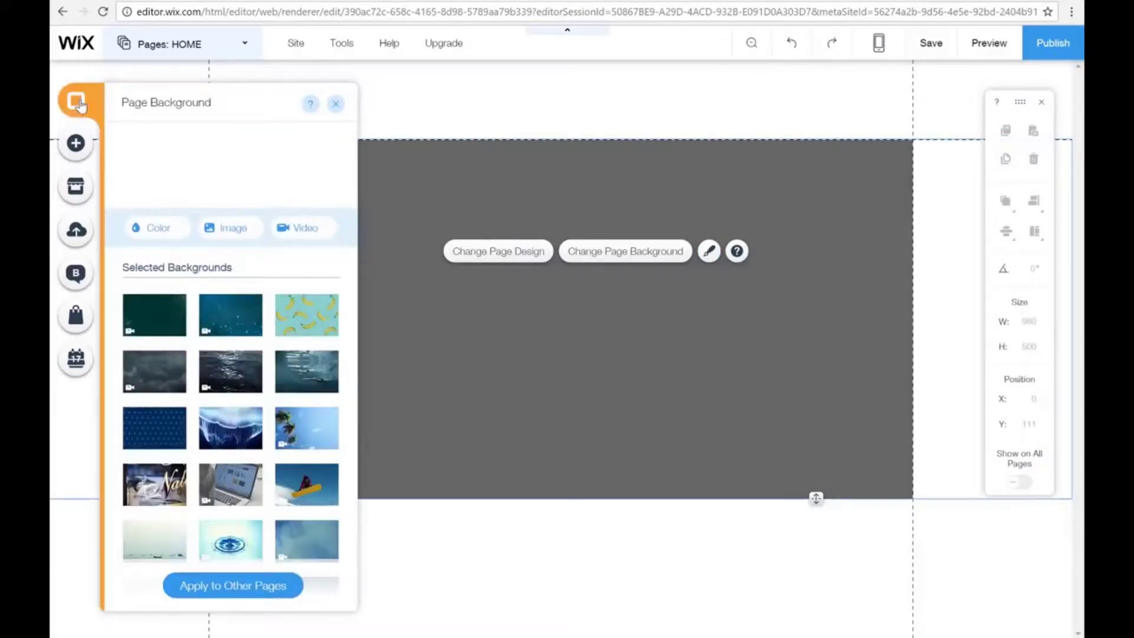
pyautogui.click(158, 228)
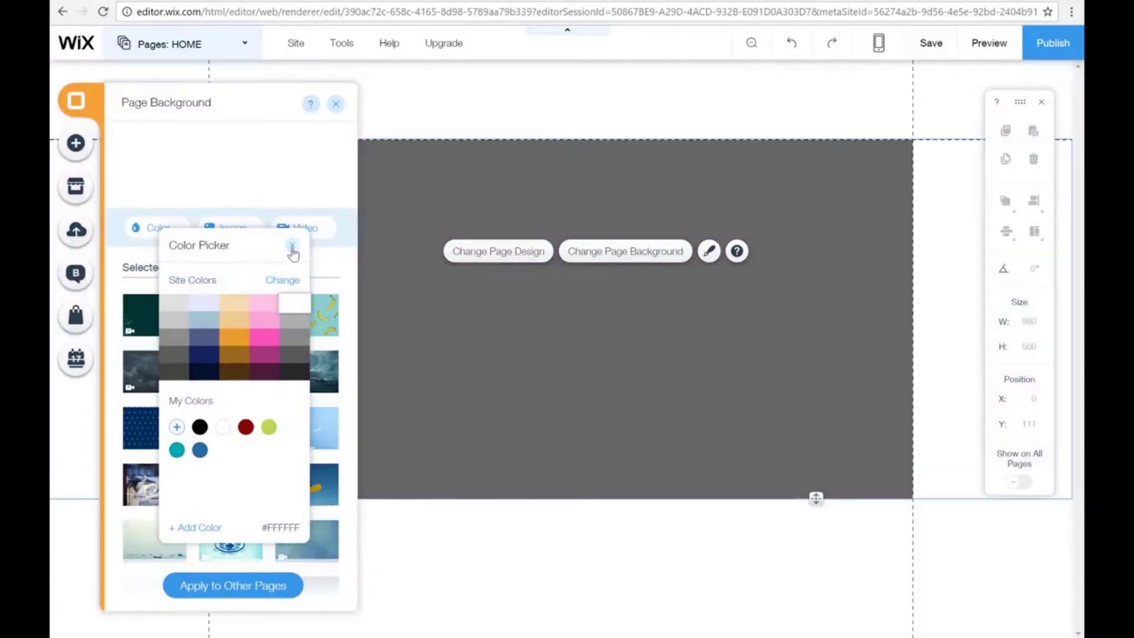
pyautogui.click(292, 248)
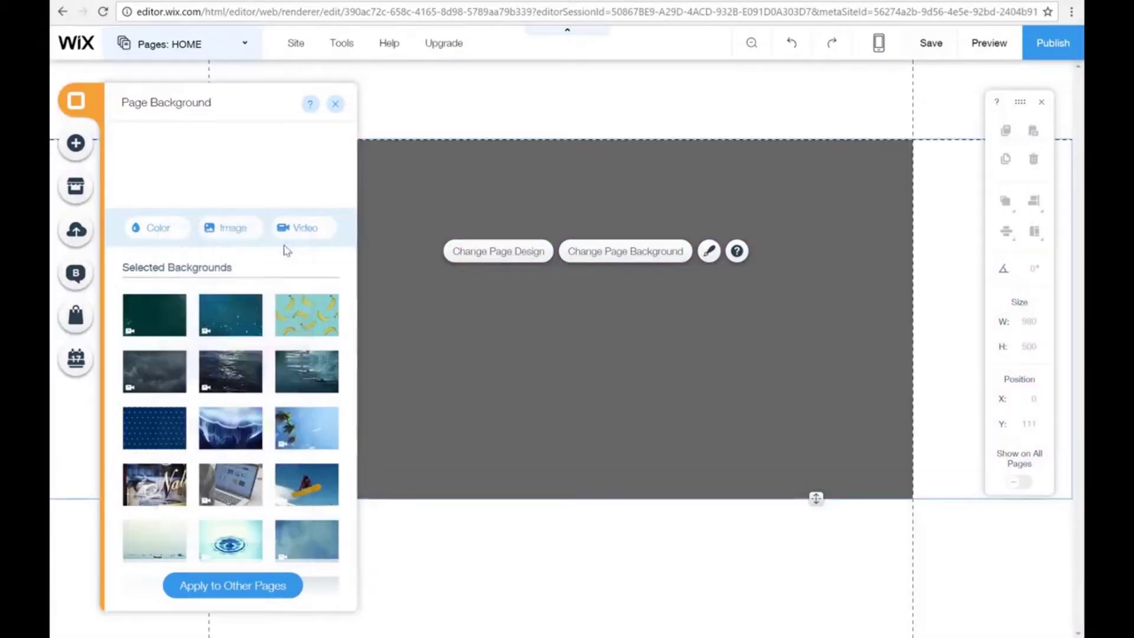
# Browse the free Wix images, patterns and textures and the personal image library for a HOME page background.
pyautogui.click(239, 229)
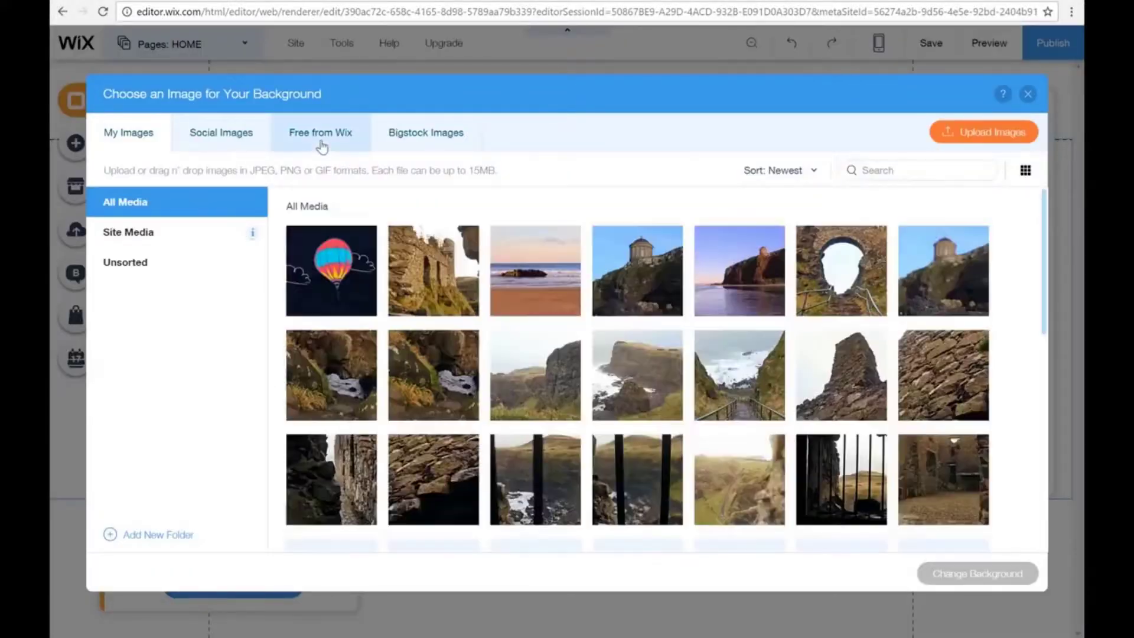
pyautogui.click(322, 147)
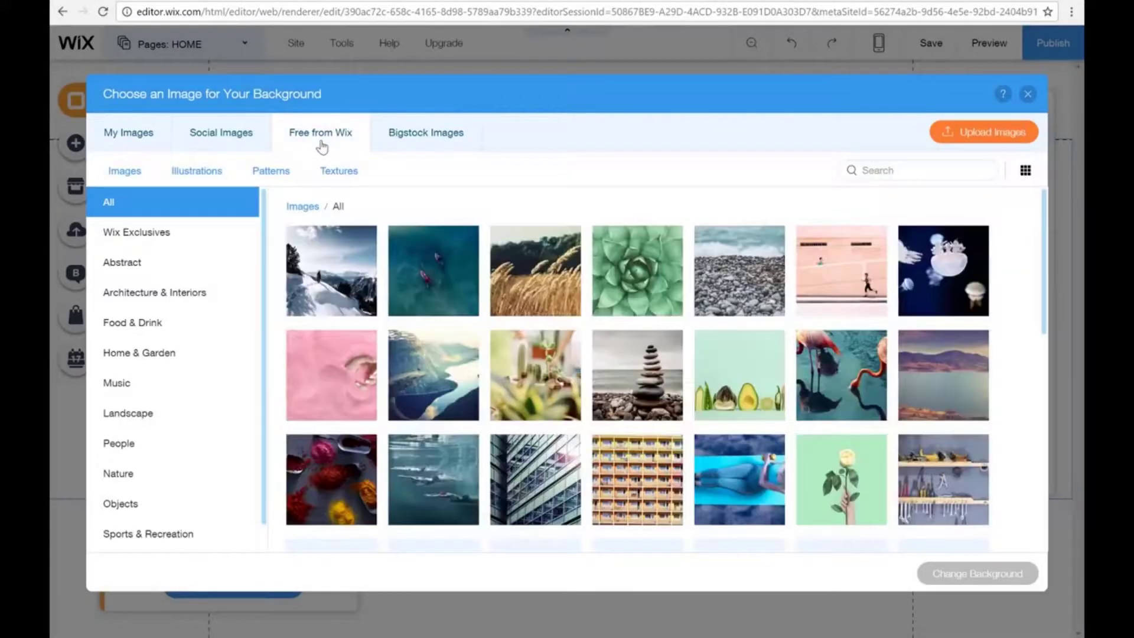
pyautogui.scroll(-5, 737, 412)
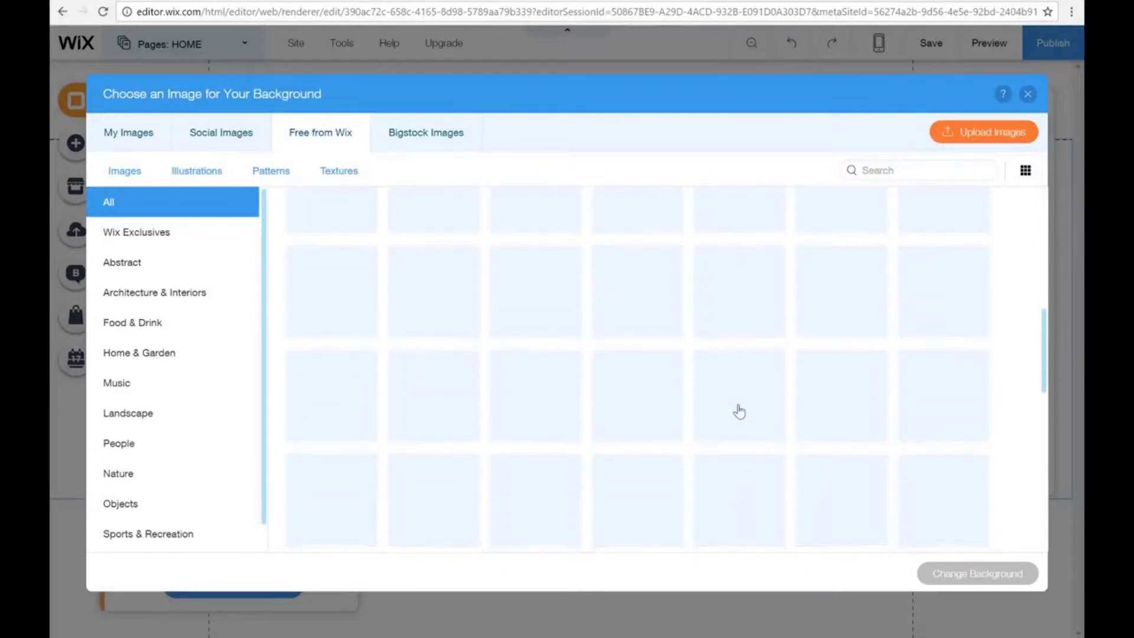
pyautogui.scroll(5, 738, 412)
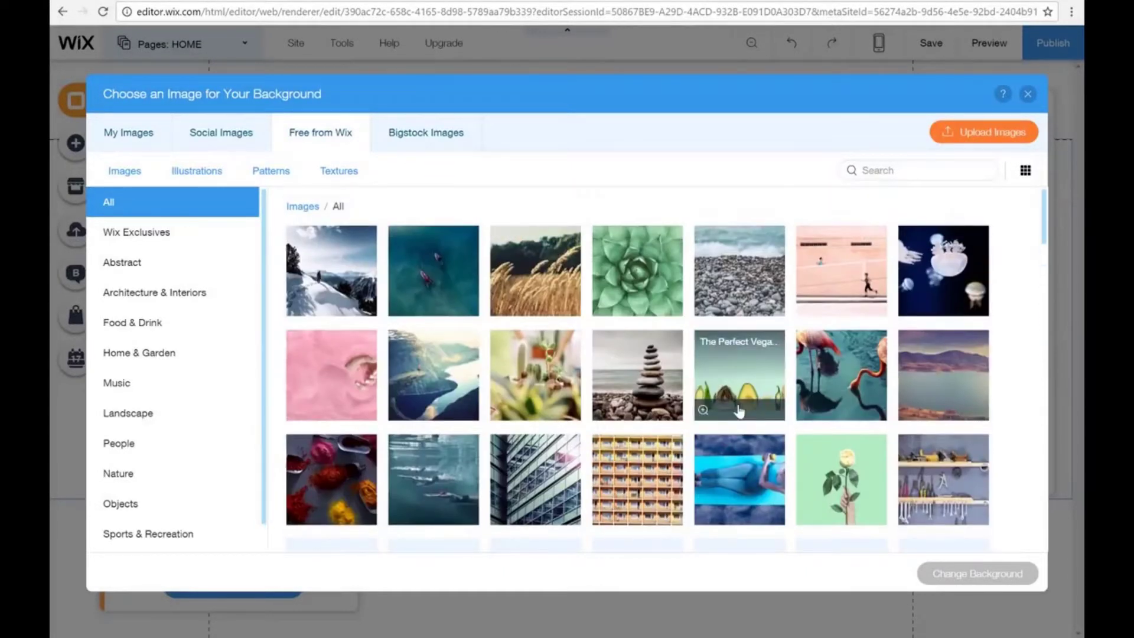
pyautogui.scroll(-1, 738, 412)
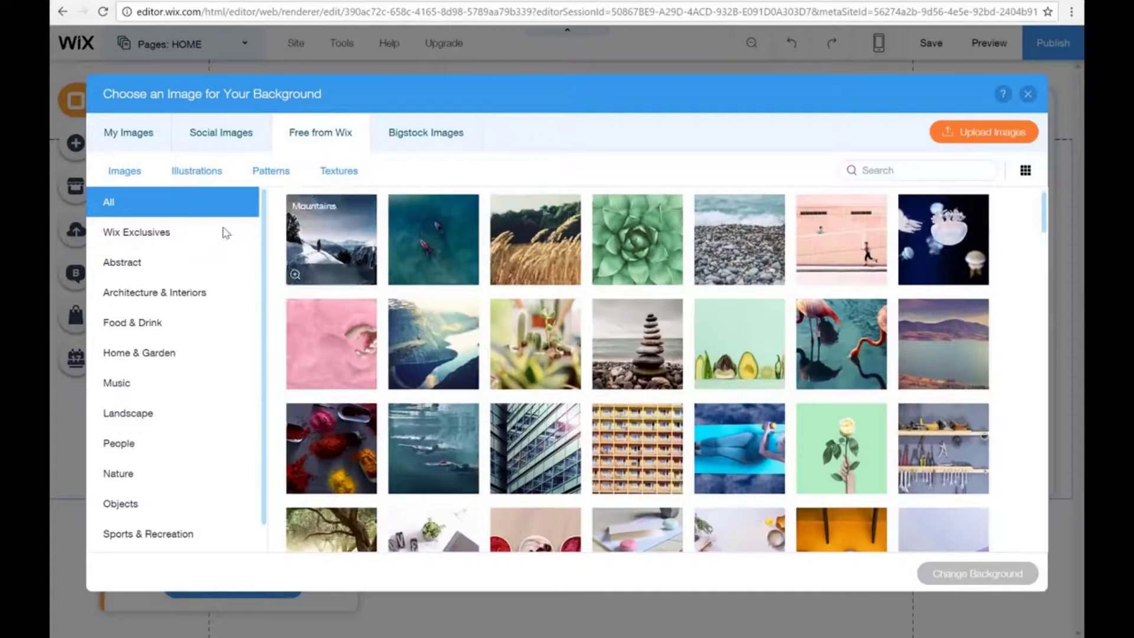
pyautogui.scroll(-1, 144, 349)
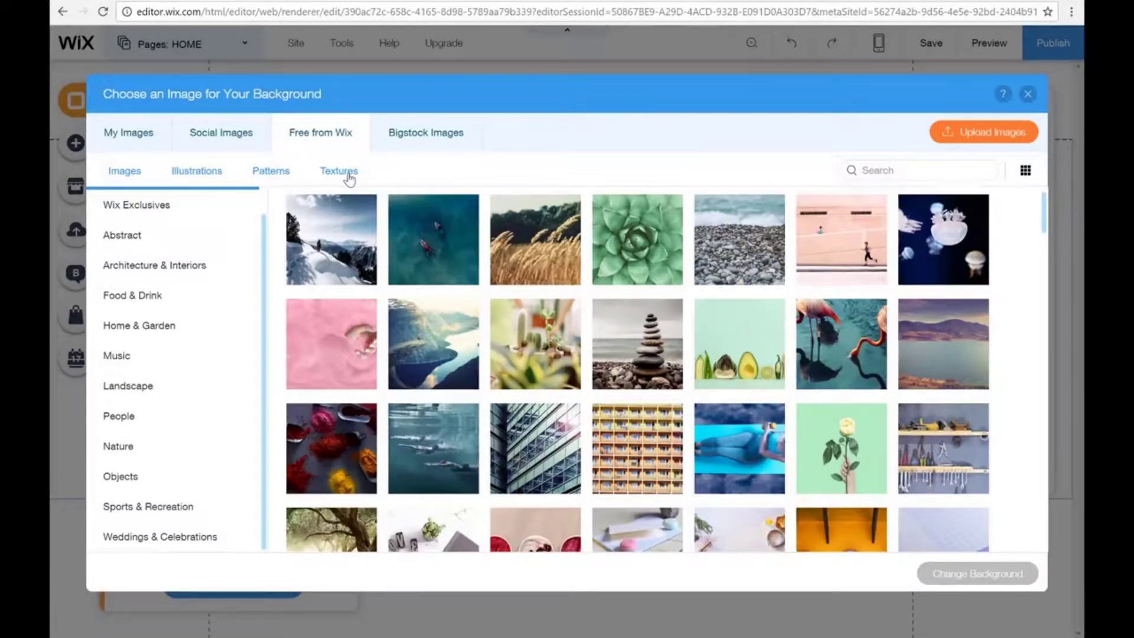
pyautogui.click(264, 172)
pyautogui.moveTo(561, 271)
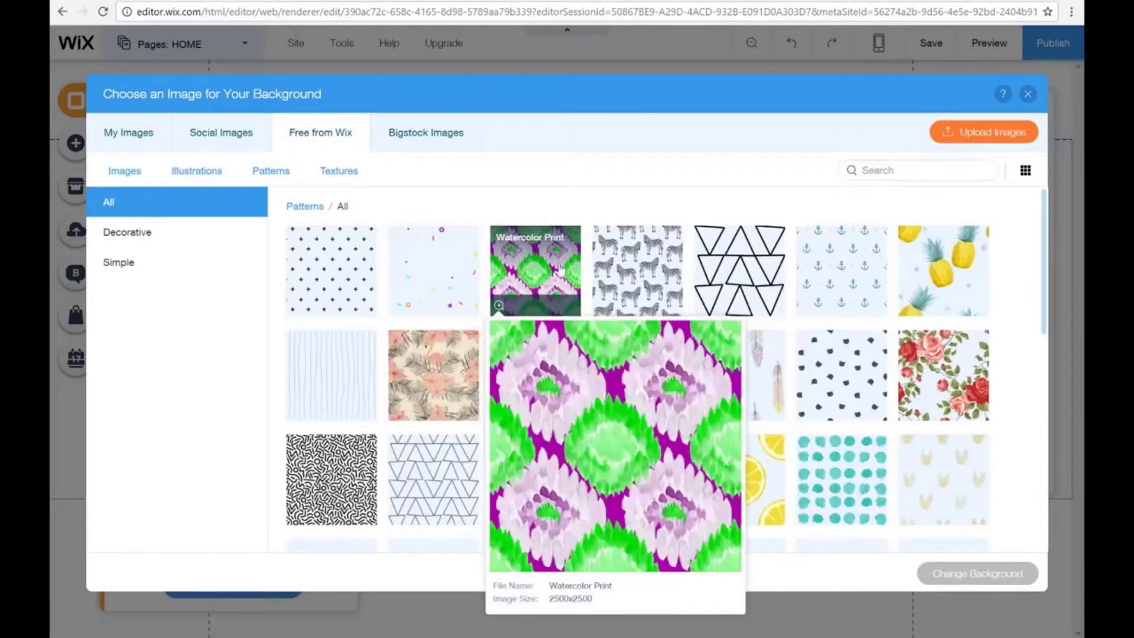
pyautogui.click(327, 179)
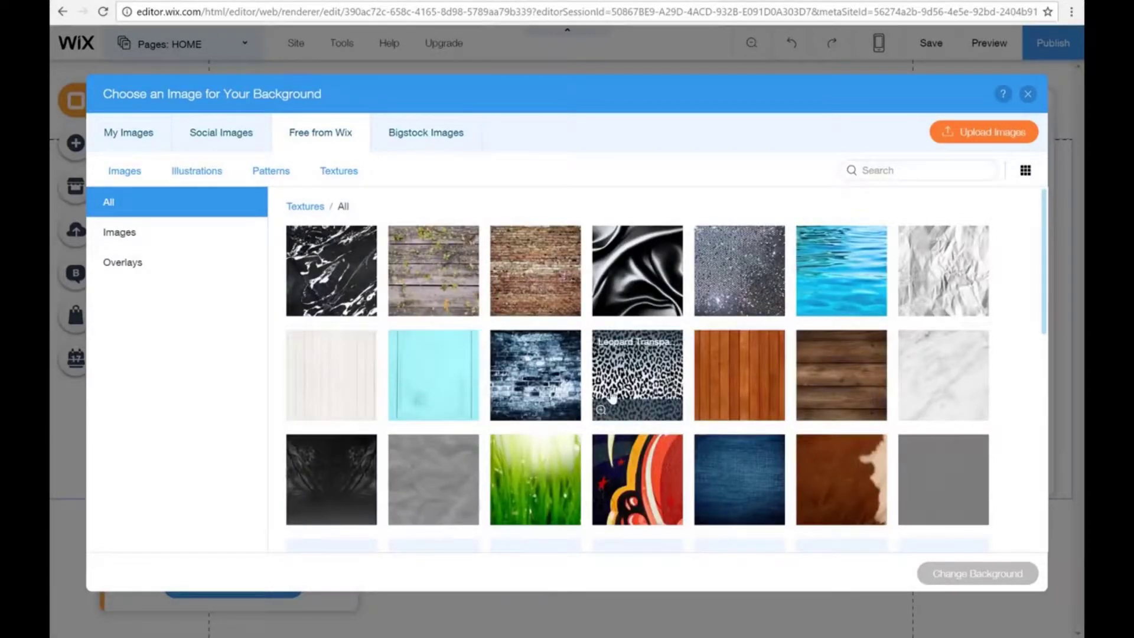
pyautogui.scroll(-3, 613, 397)
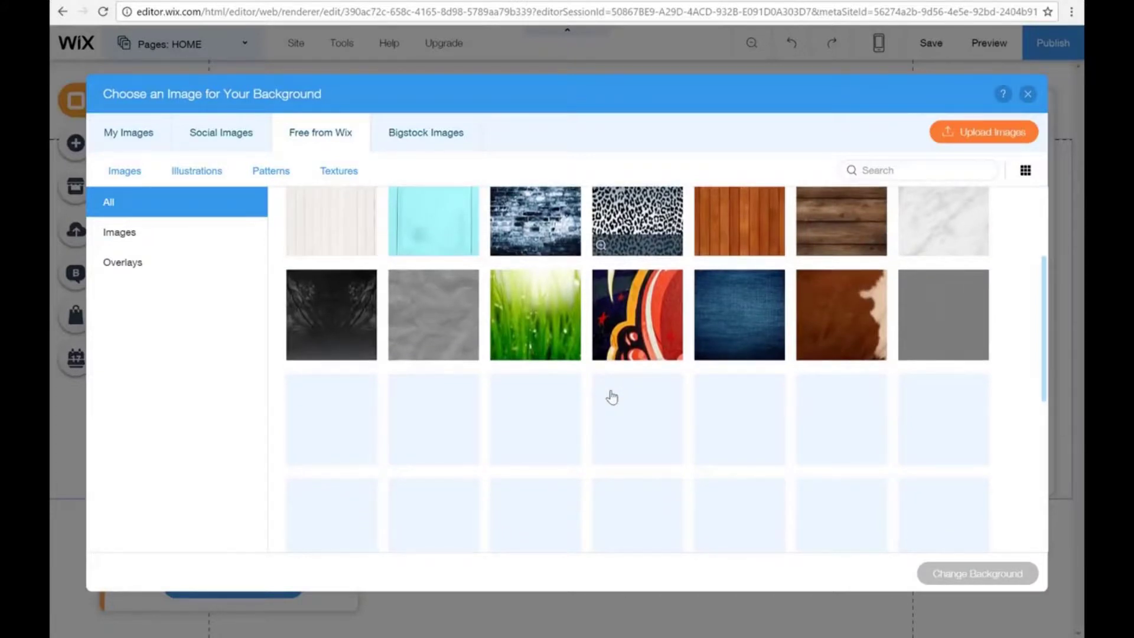
pyautogui.scroll(3, 612, 397)
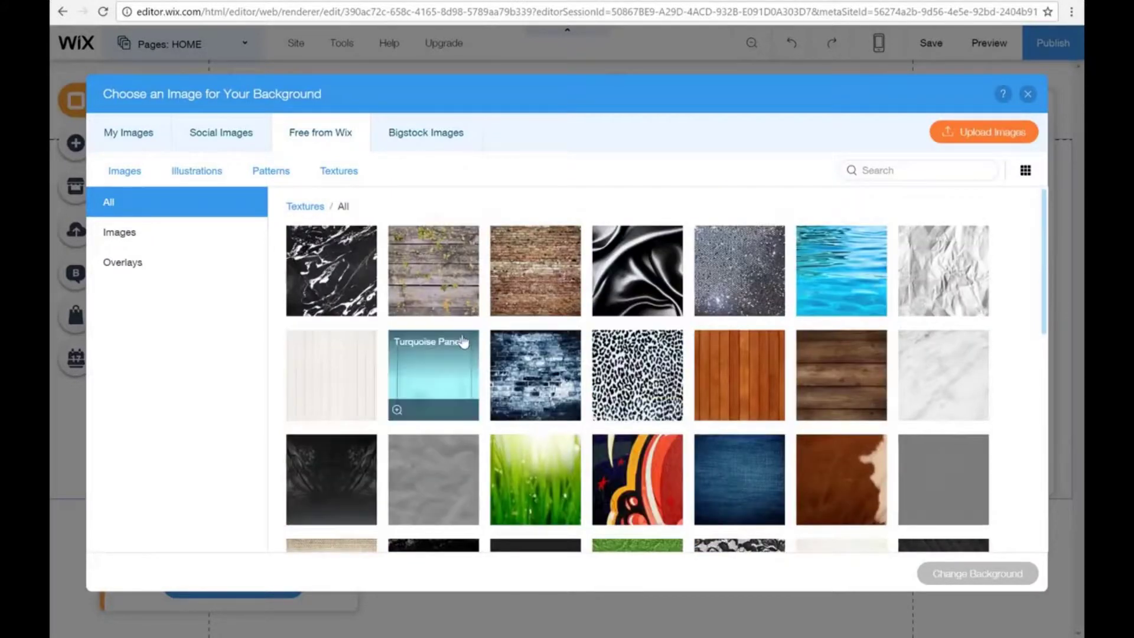
pyautogui.click(138, 139)
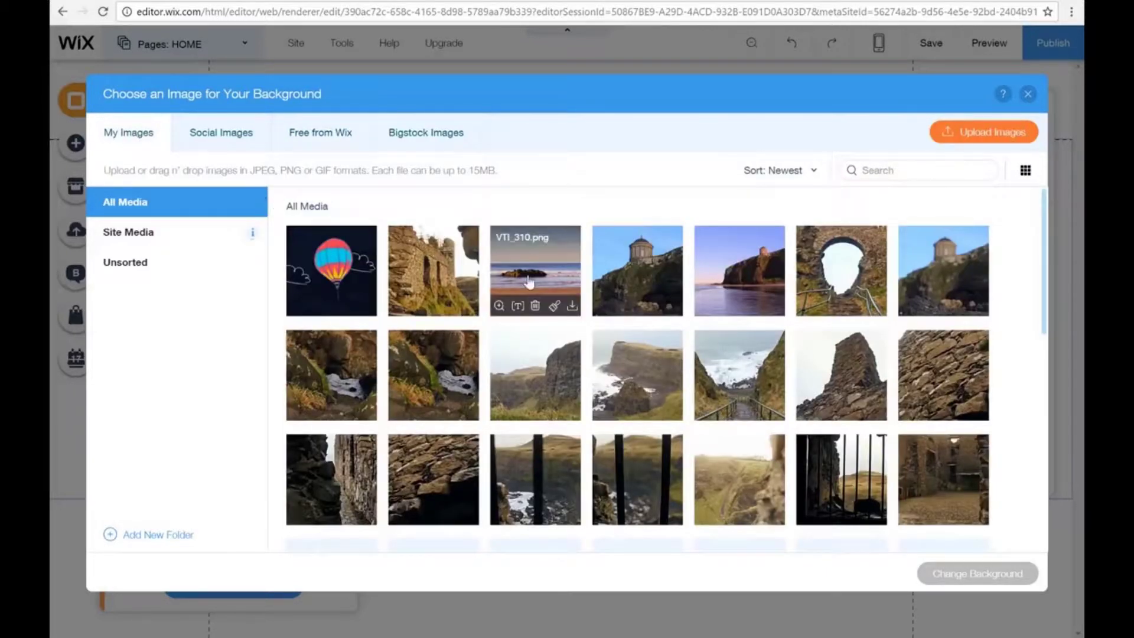
pyautogui.scroll(-5, 844, 467)
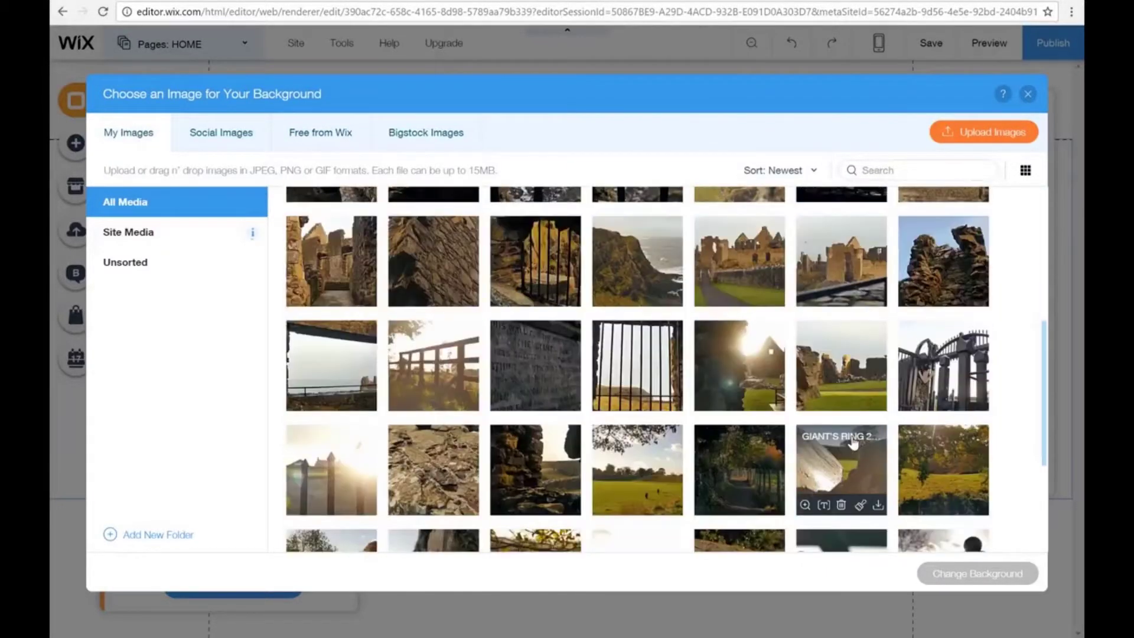
pyautogui.scroll(5, 853, 443)
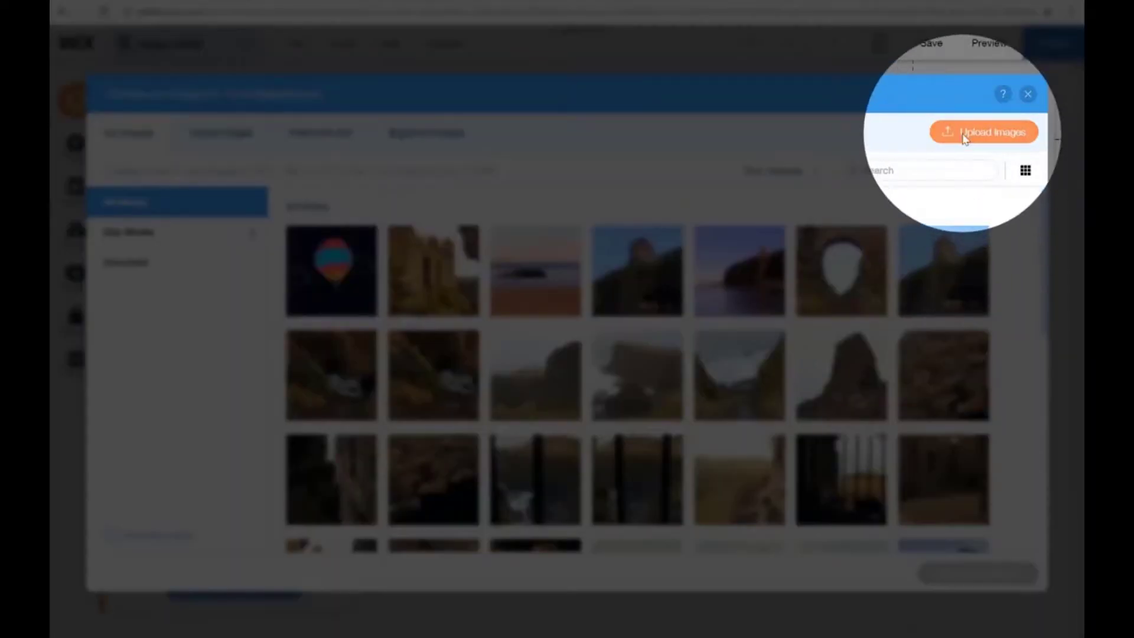
# Try to upload the GIANTS CAUSEWAY TOUR image from the Visual Tours Ireland folder as a background image.
pyautogui.click(964, 134)
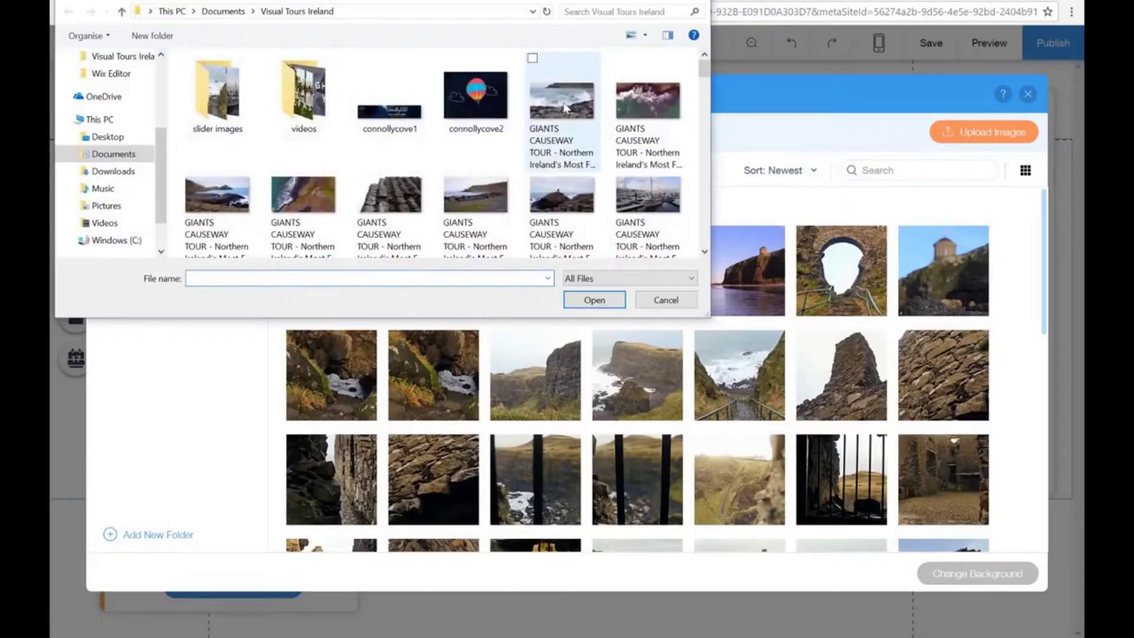
pyautogui.click(566, 108)
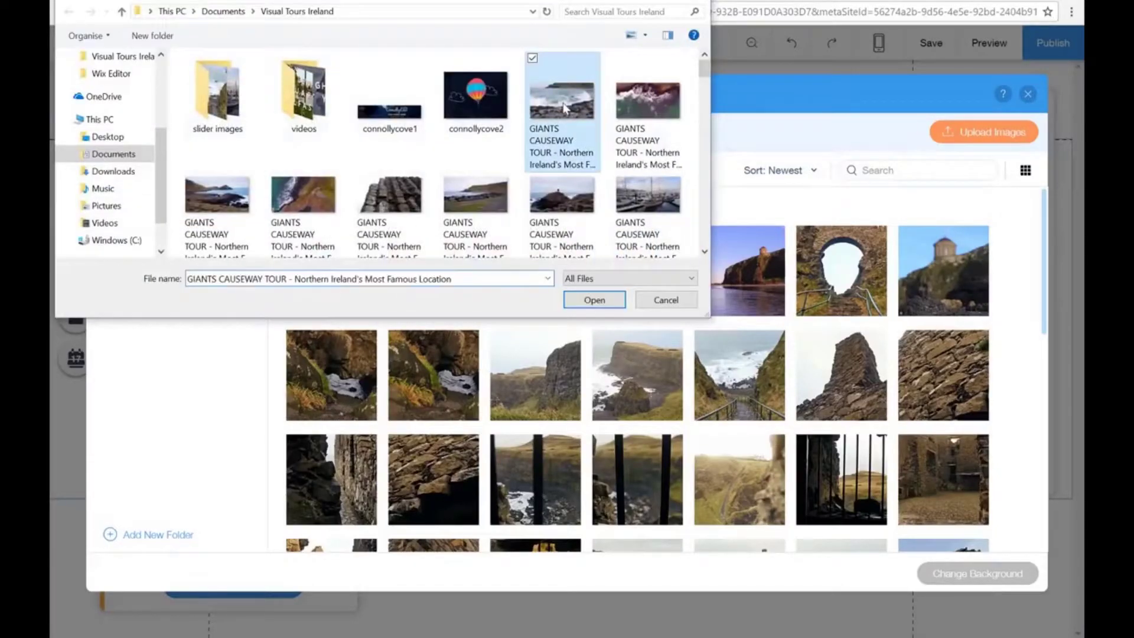
pyautogui.click(594, 301)
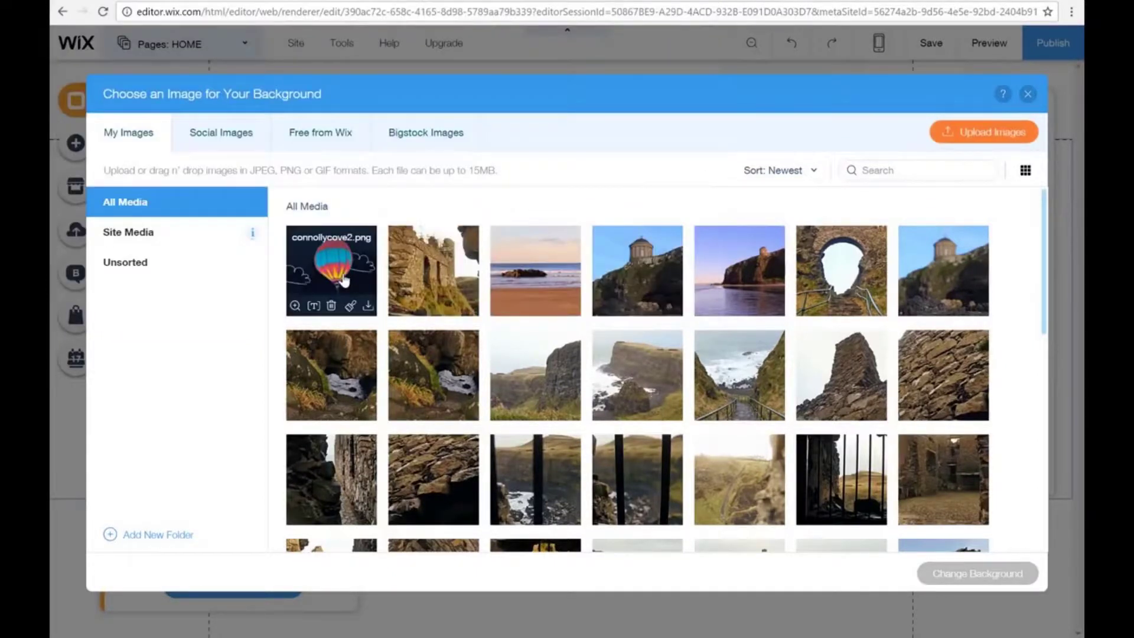
# Set the GIANT'S RING photo of the dark gate post from My Images as the HOME page background.
pyautogui.scroll(-4, 623, 429)
pyautogui.scroll(-4, 620, 430)
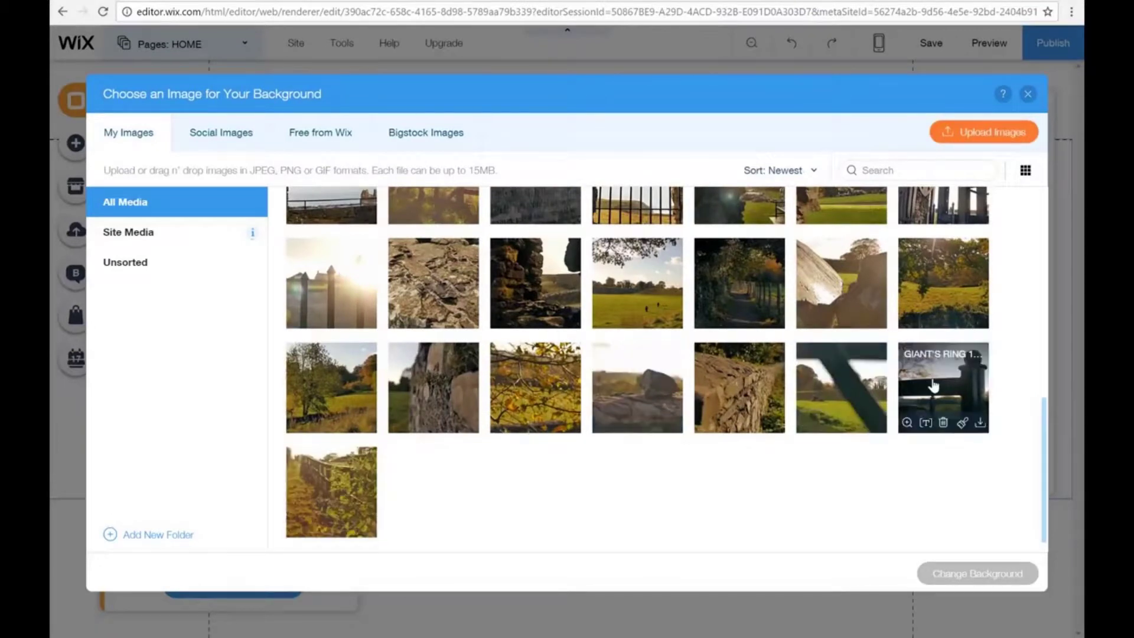
pyautogui.click(933, 385)
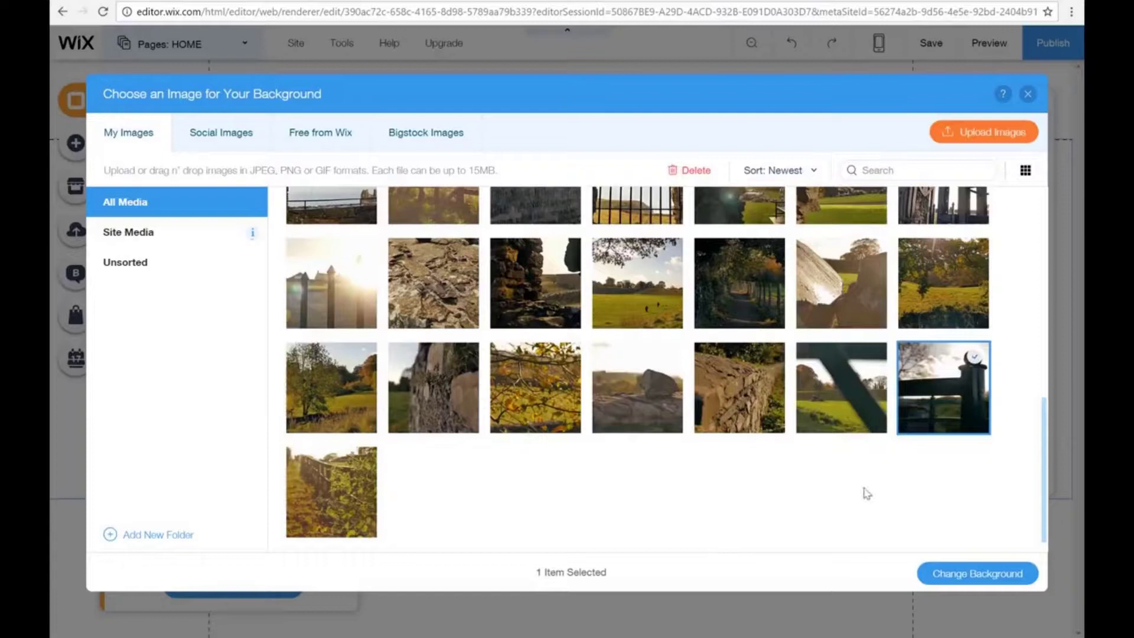
pyautogui.click(958, 576)
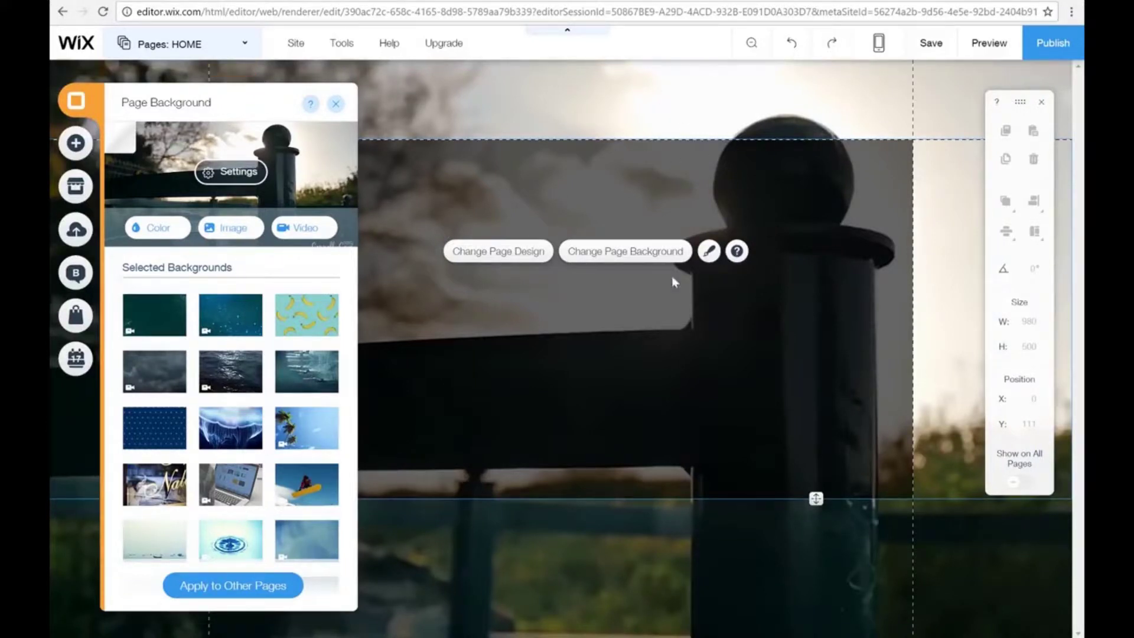
# Try to upload a background video from the videos folder inside Visual Tours Ireland.
pyautogui.click(302, 231)
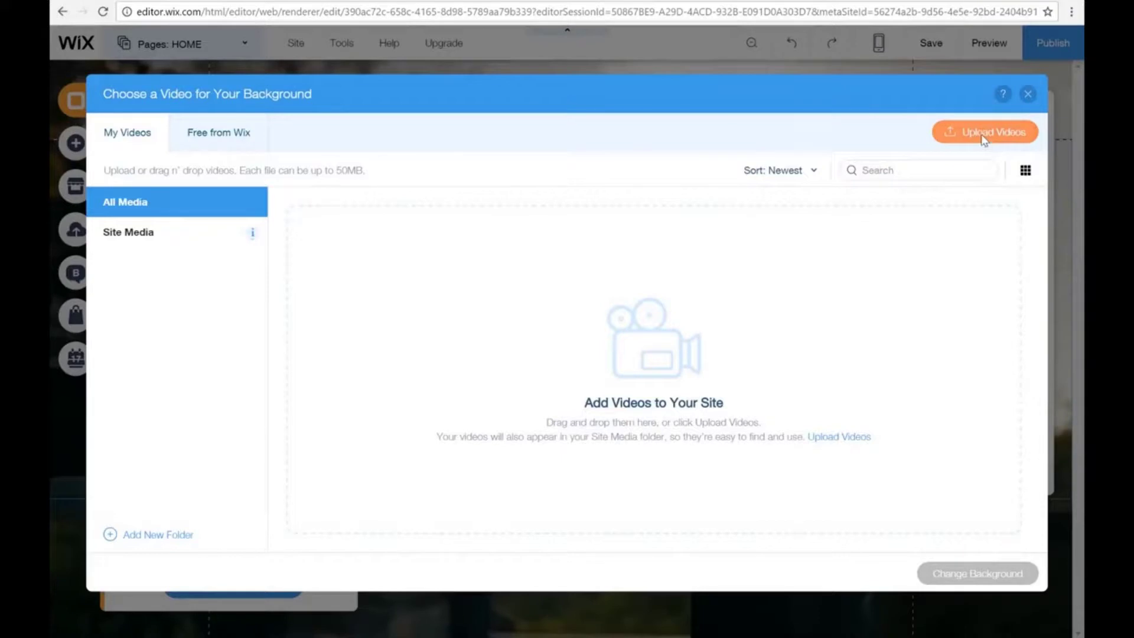
pyautogui.click(983, 133)
pyautogui.click(269, 97)
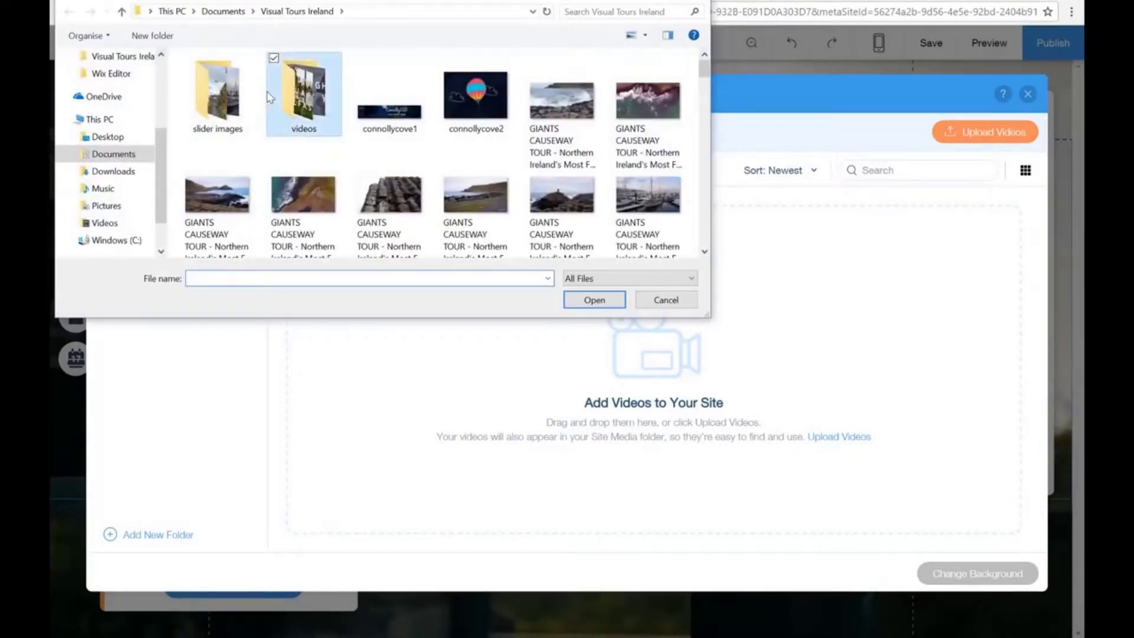
pyautogui.doubleClick(269, 96)
pyautogui.click(557, 113)
pyautogui.click(591, 298)
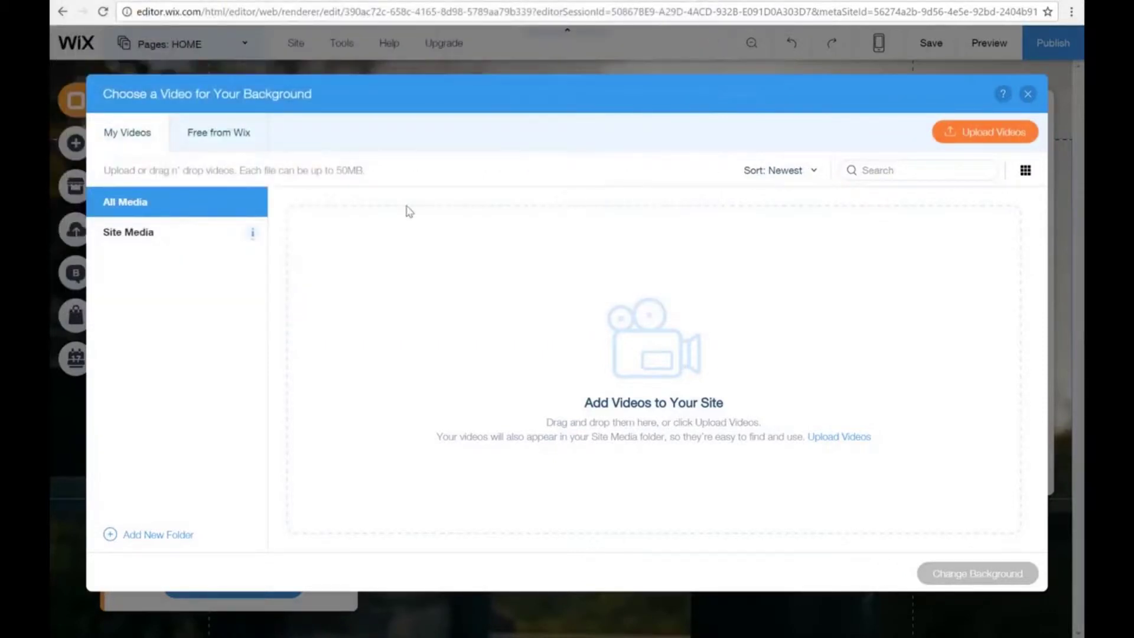
# Browse the free Wix background videos and leave the video selection without choosing one.
pyautogui.click(240, 133)
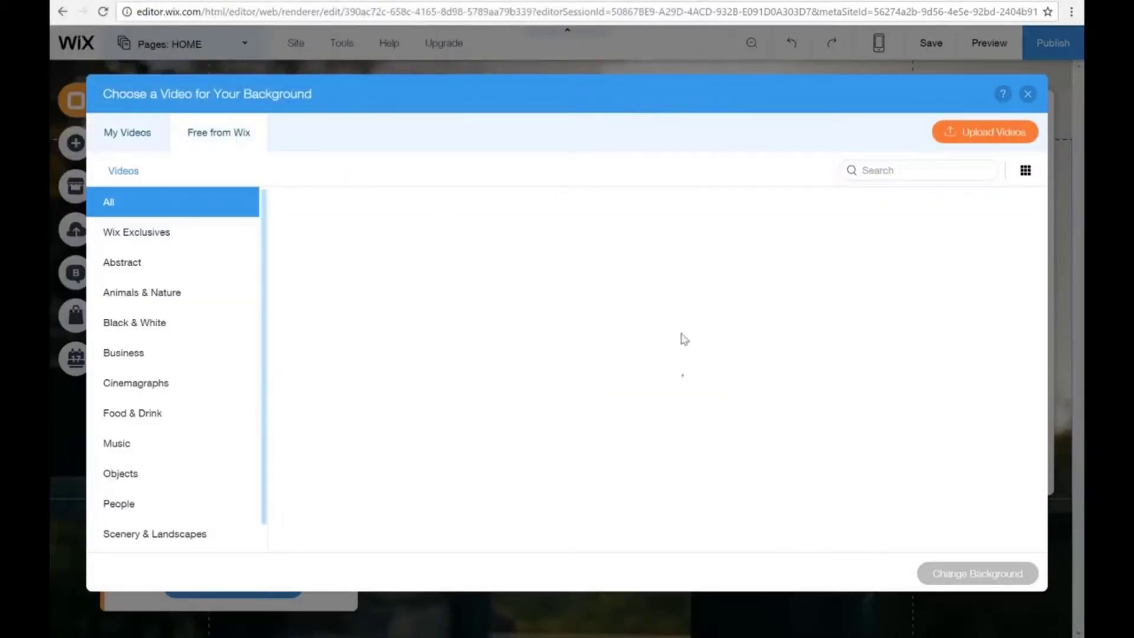
pyautogui.scroll(-10, 628, 282)
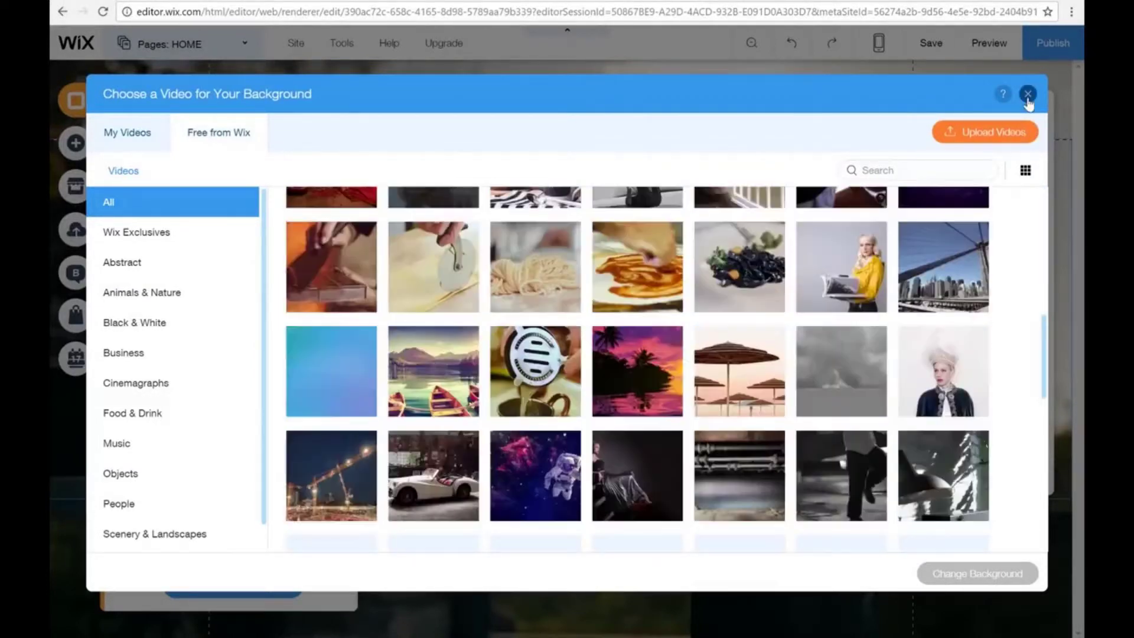
pyautogui.click(1027, 96)
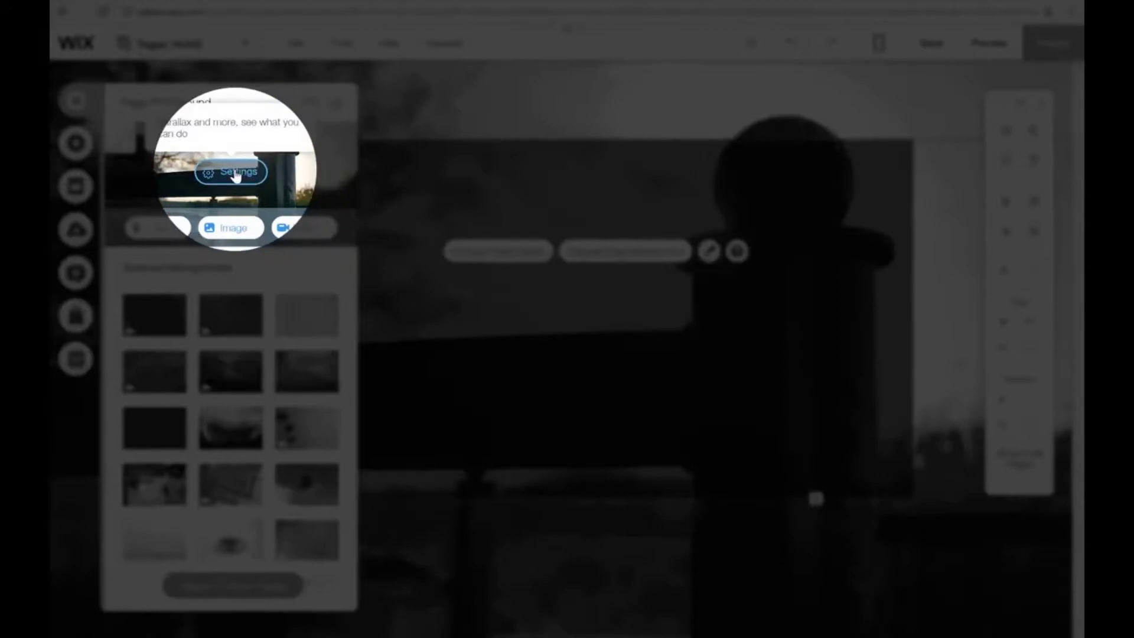
# Compare the None, Parallax and Freeze scroll effects on the background image, return to Parallax at 100% opacity and close the background settings.
pyautogui.click(235, 175)
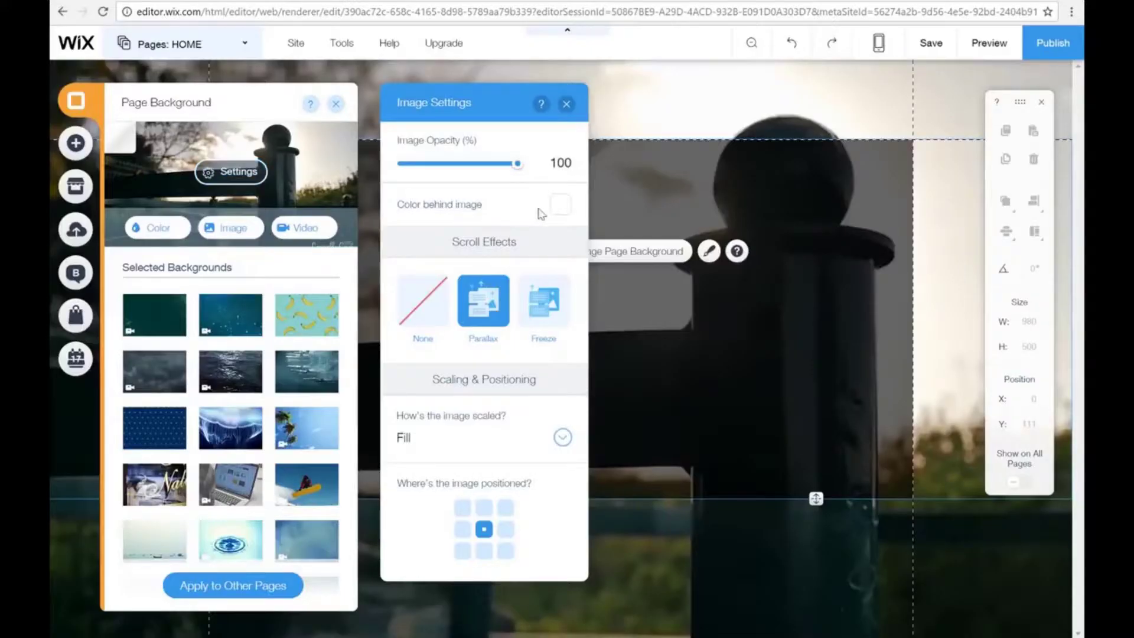
pyautogui.moveTo(516, 168); pyautogui.dragTo(559, 175)
pyautogui.click(422, 313)
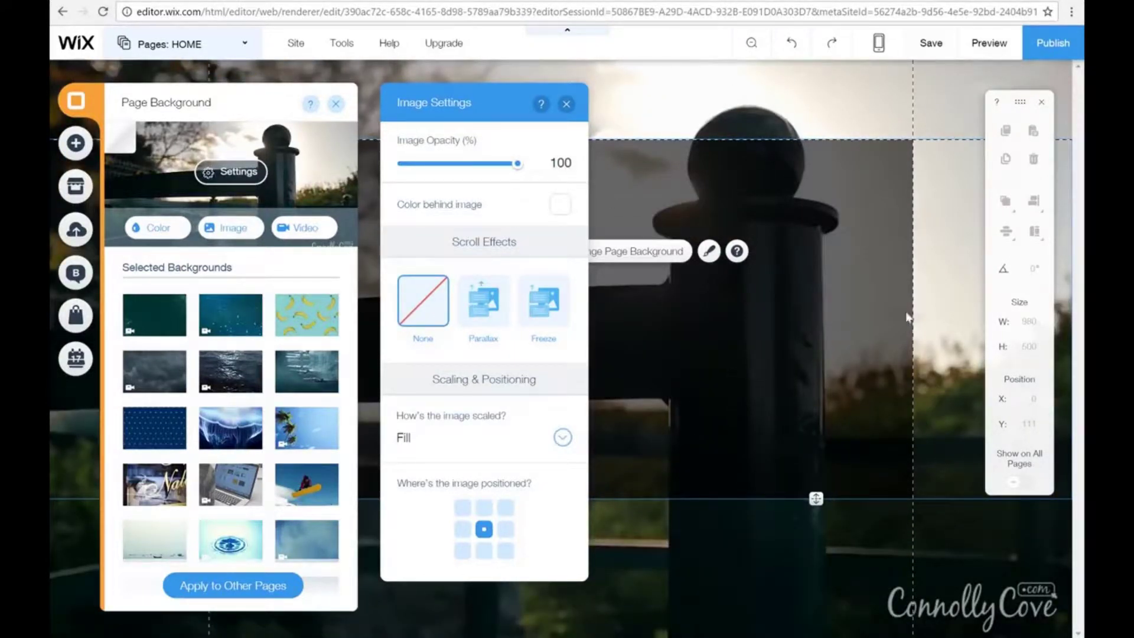
pyautogui.click(476, 317)
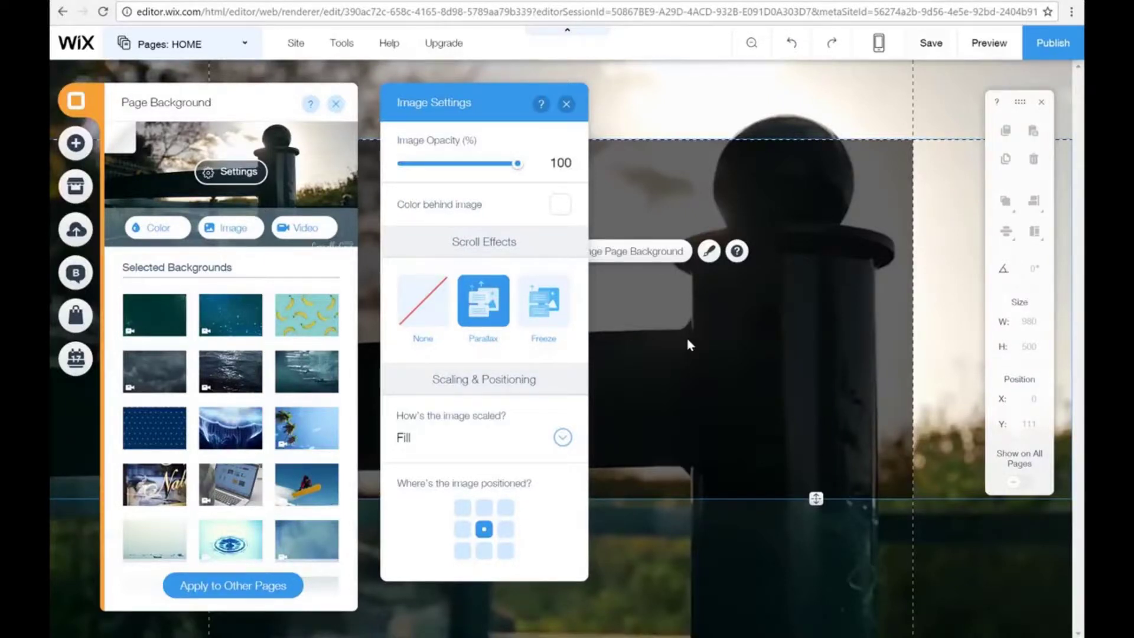
pyautogui.click(534, 296)
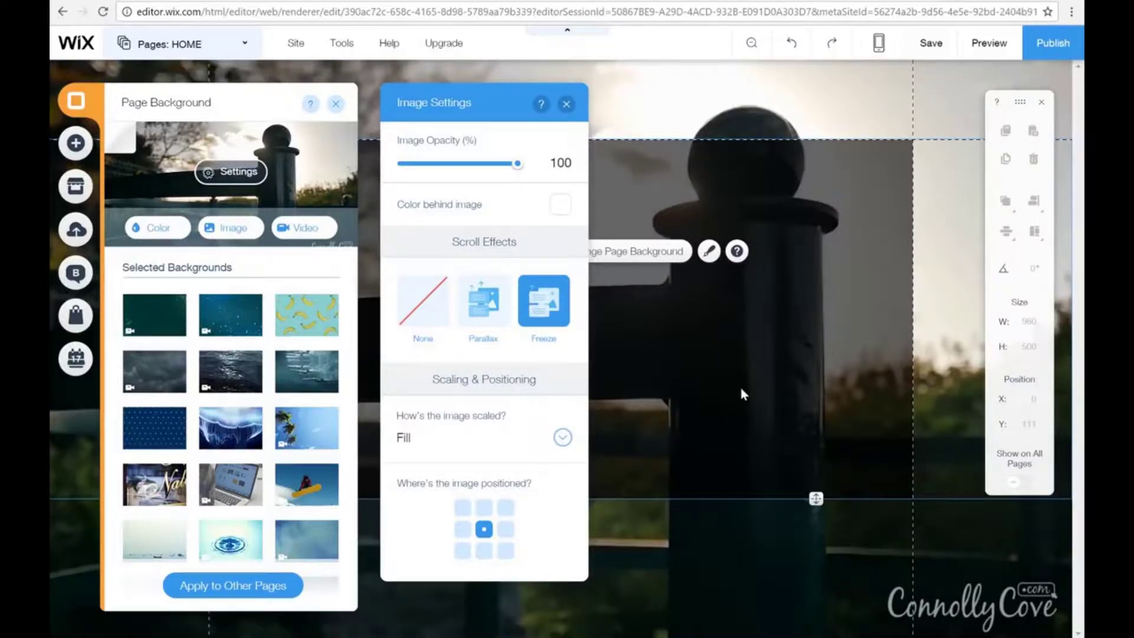
pyautogui.click(483, 301)
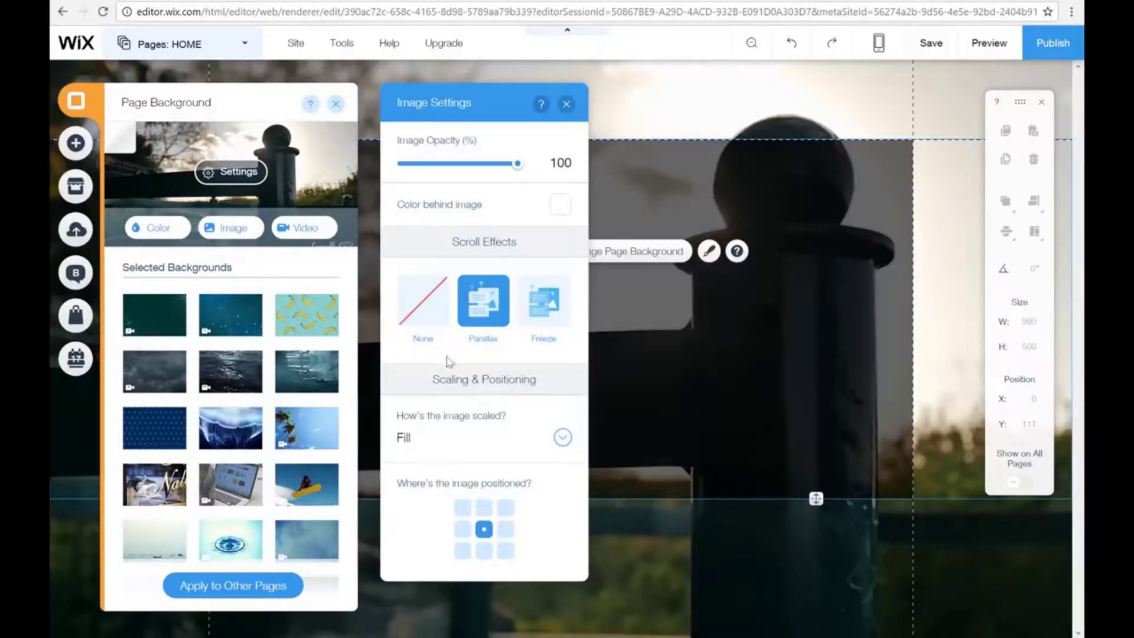
pyautogui.click(566, 105)
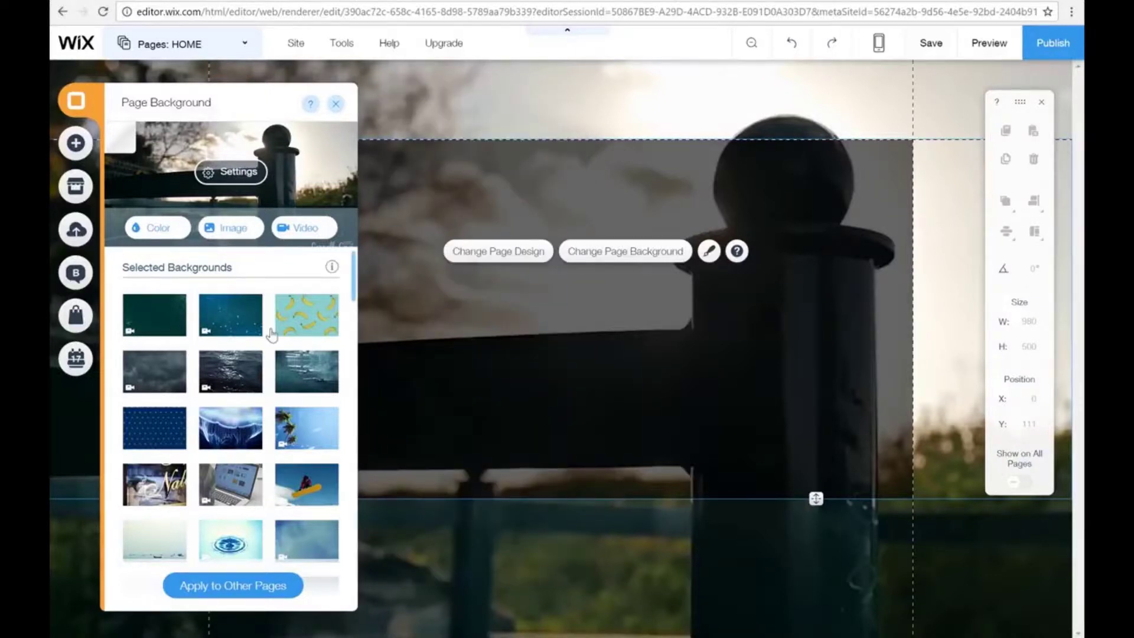
pyautogui.click(337, 106)
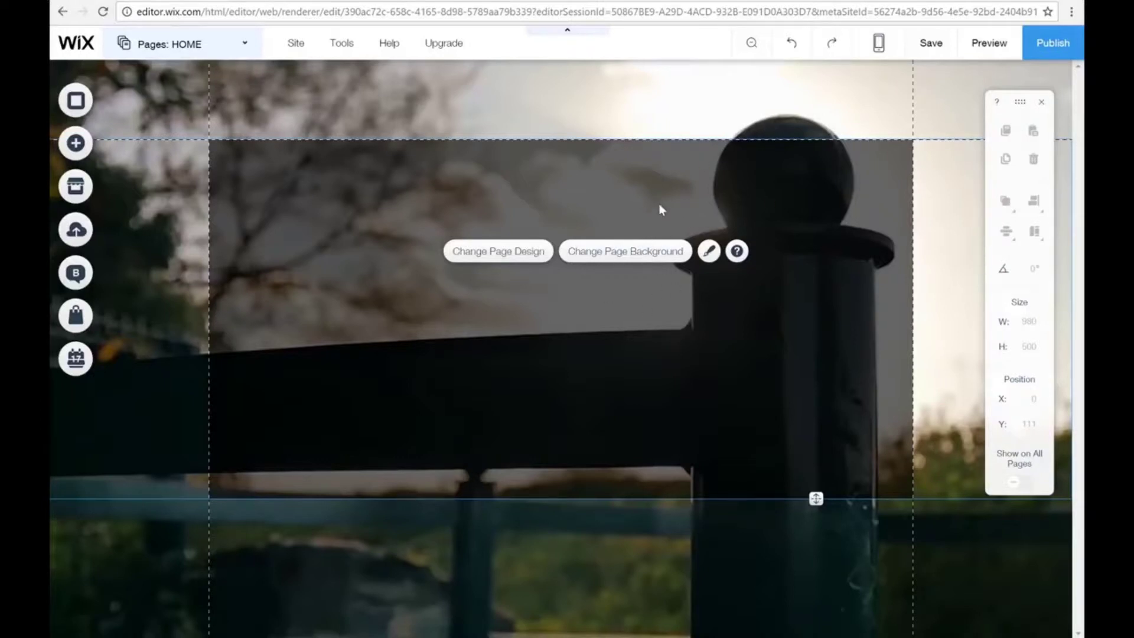
# Browse the available menus and place the teal preset from My Menus at the top of the HOME page header.
pyautogui.click(83, 152)
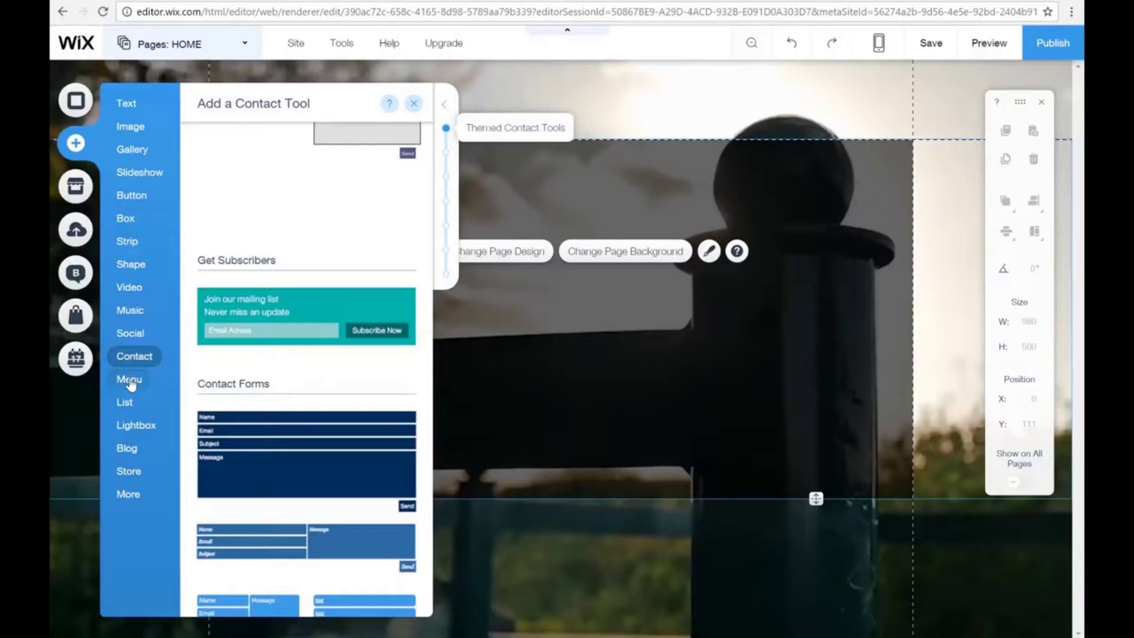
pyautogui.moveTo(131, 385)
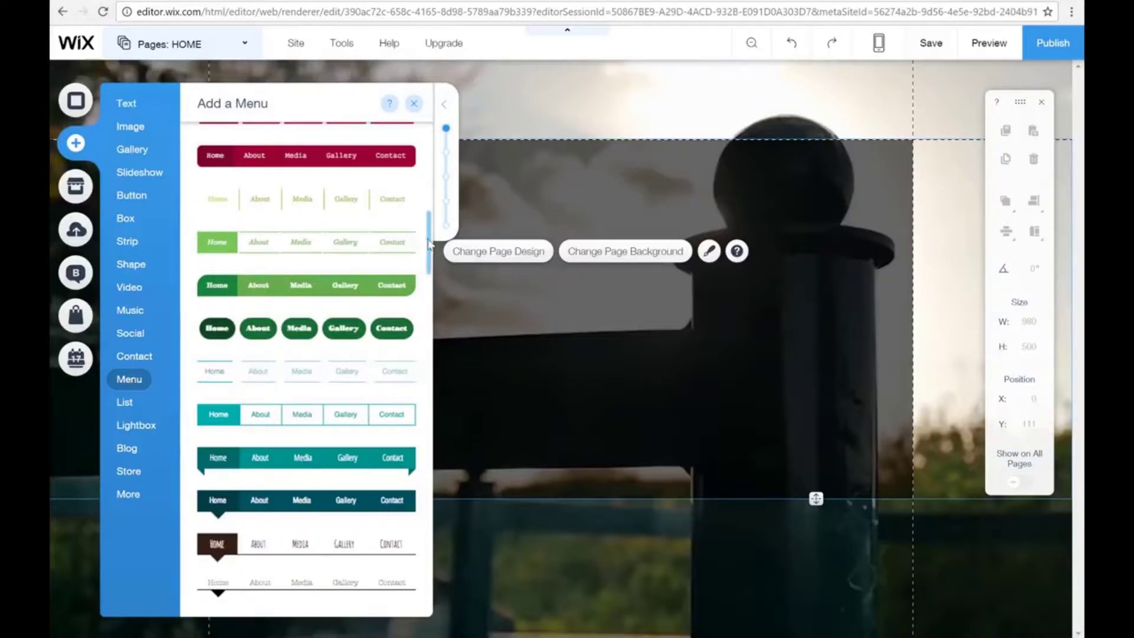
pyautogui.moveTo(428, 241); pyautogui.dragTo(414, 157)
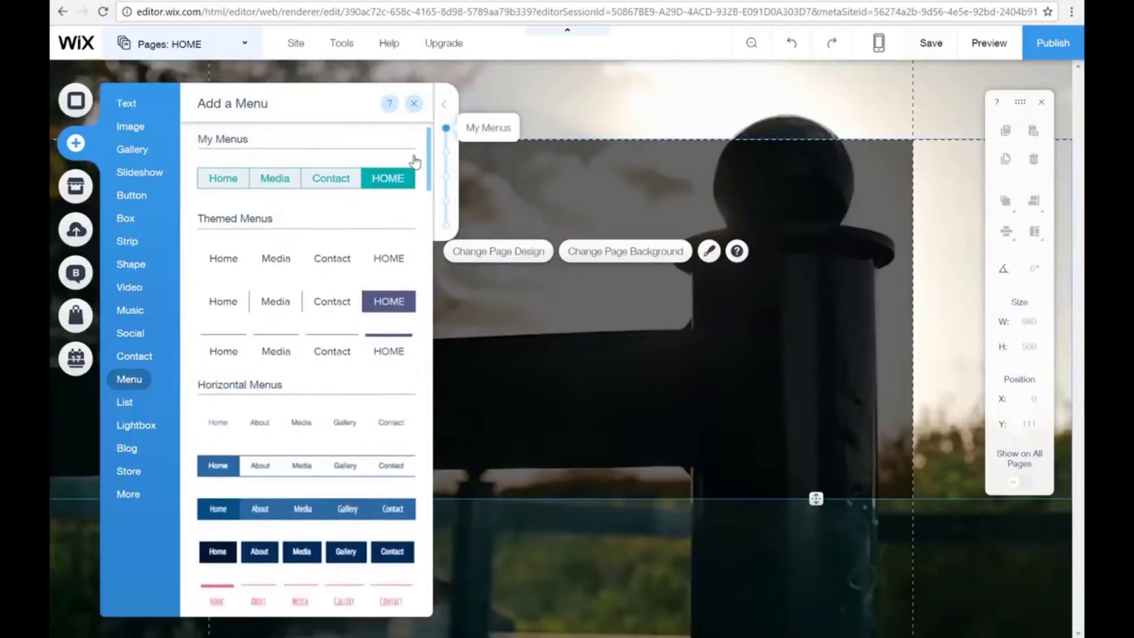
pyautogui.scroll(-8, 411, 224)
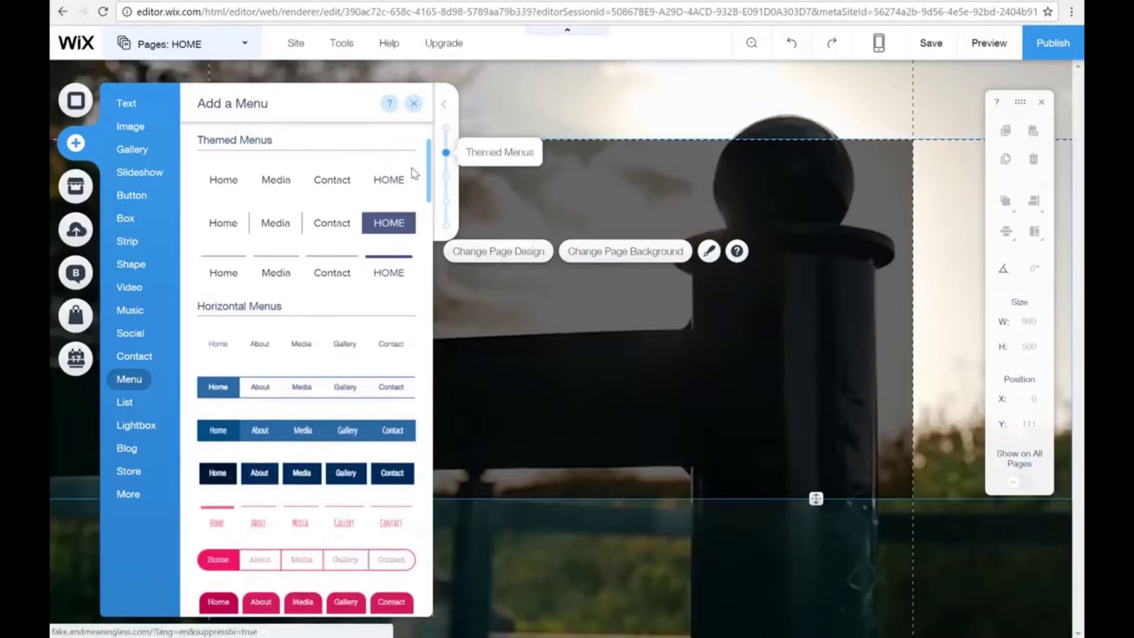
pyautogui.scroll(-5, 410, 233)
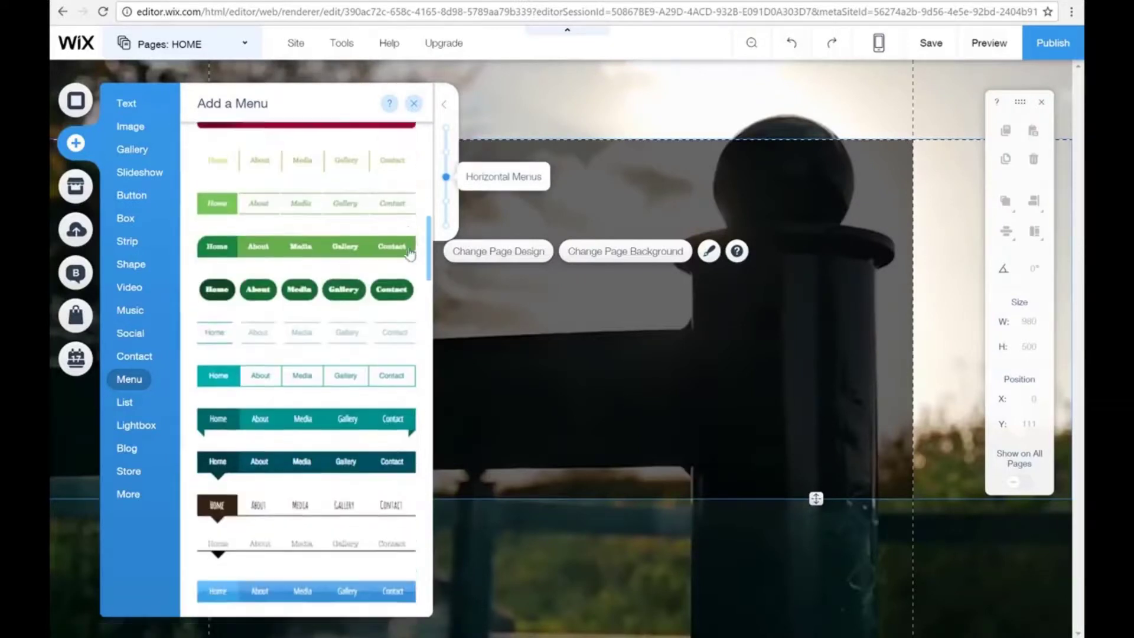
pyautogui.scroll(13, 411, 236)
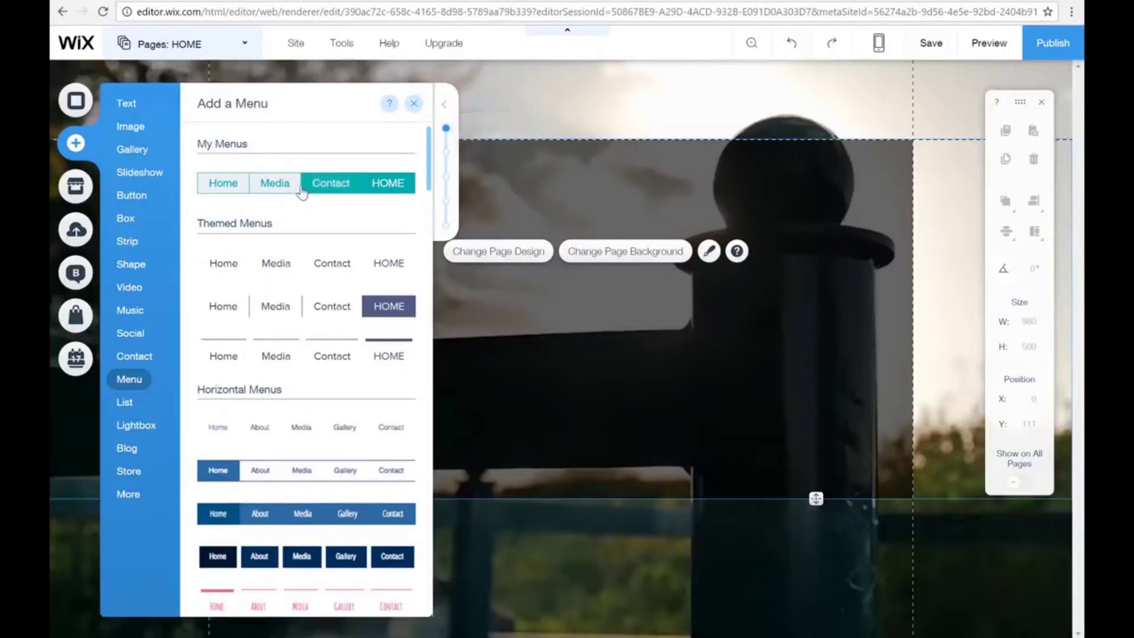
pyautogui.moveTo(250, 185); pyautogui.dragTo(392, 75)
# Review the site's page list and enlarge the header menu to 980 wide by 111 high so it fills the header.
pyautogui.click(248, 43)
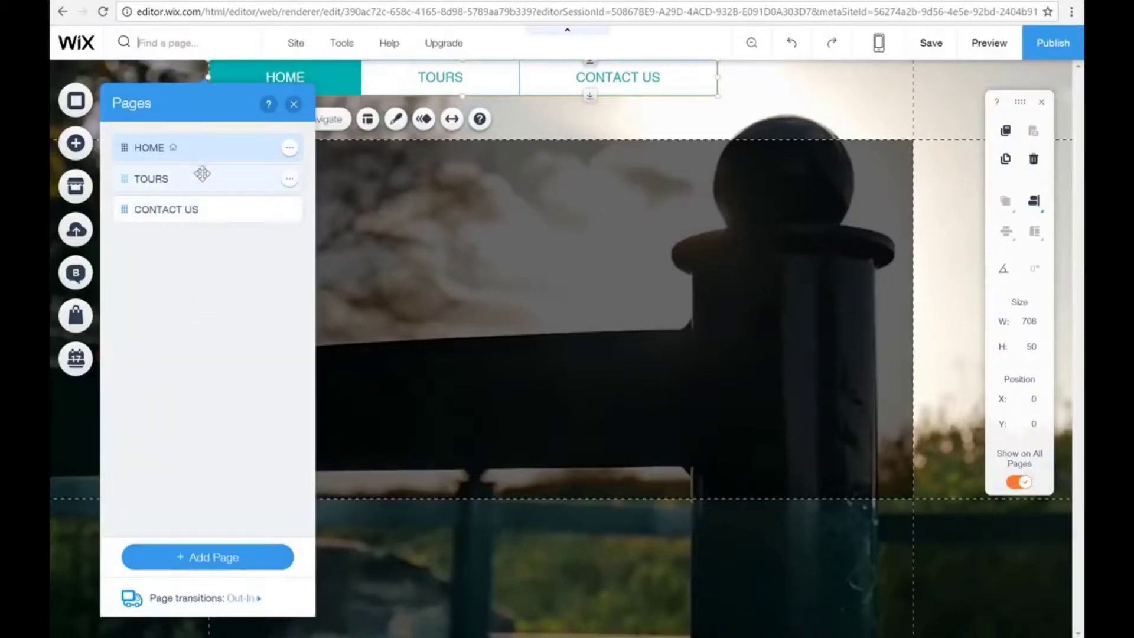
pyautogui.click(294, 104)
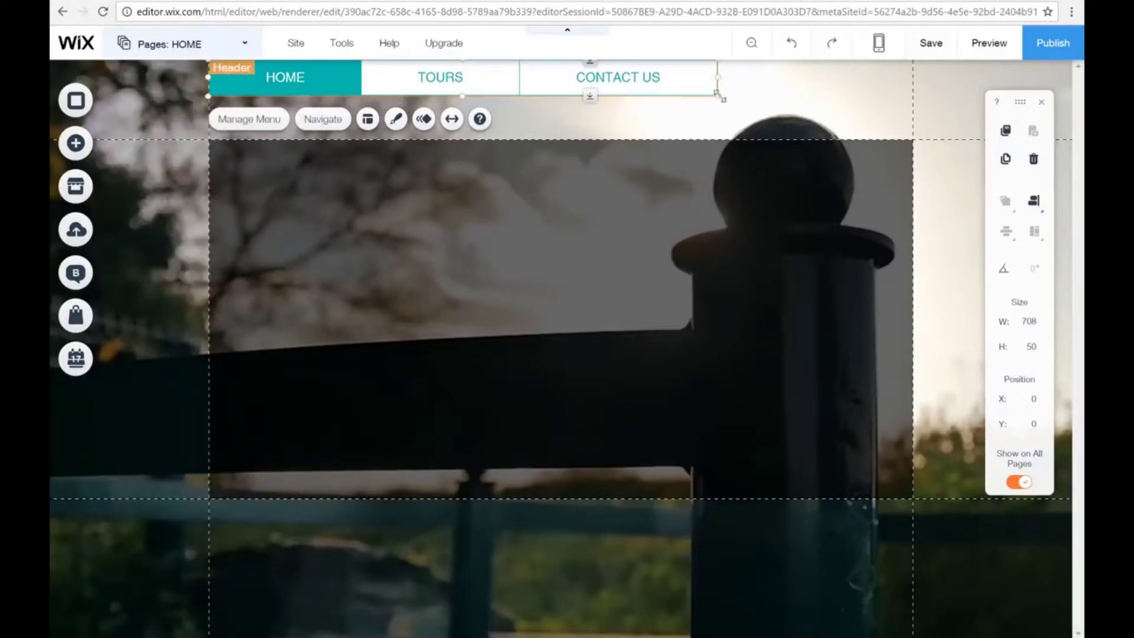
pyautogui.moveTo(718, 95); pyautogui.dragTo(918, 140)
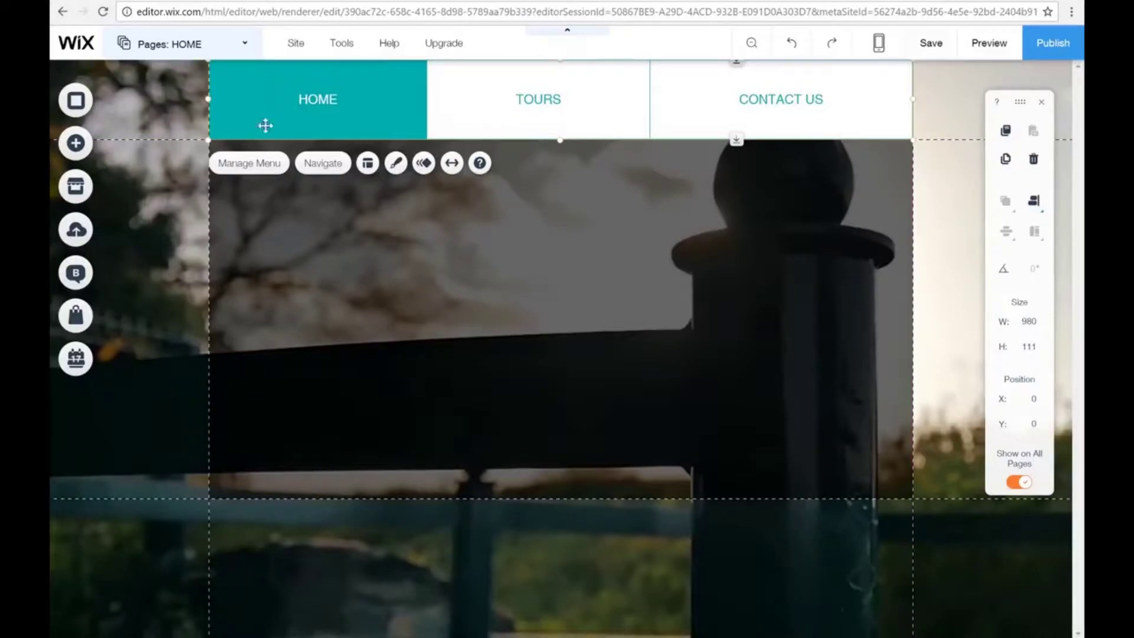
# Switch to the TOURS page to check the menu's selected tab and return to the HOME page.
pyautogui.click(237, 50)
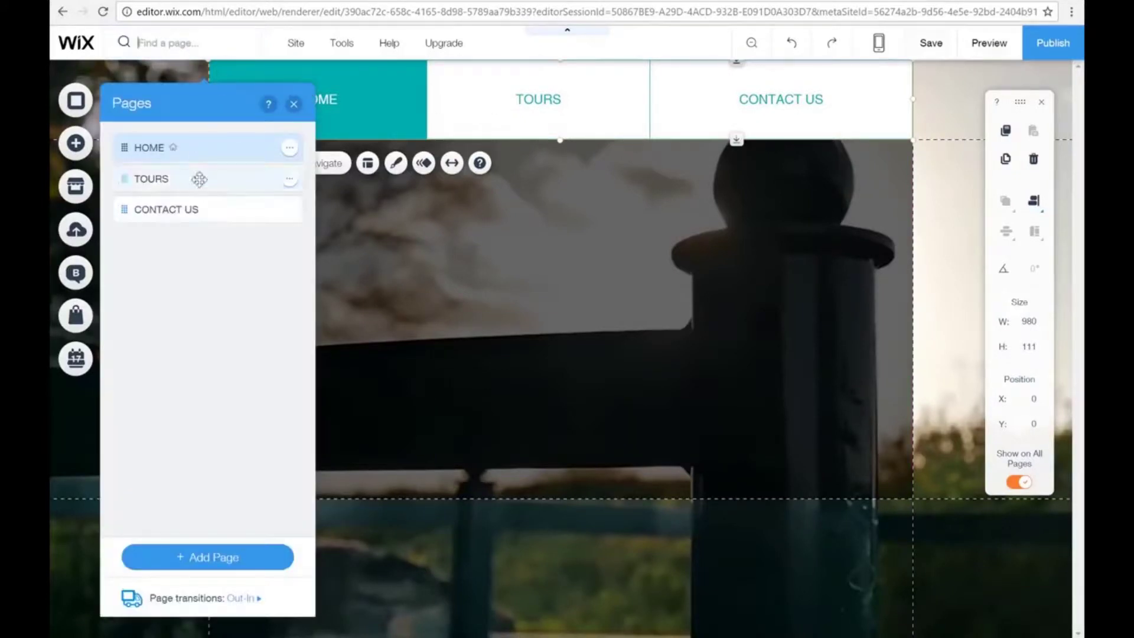
pyautogui.click(199, 179)
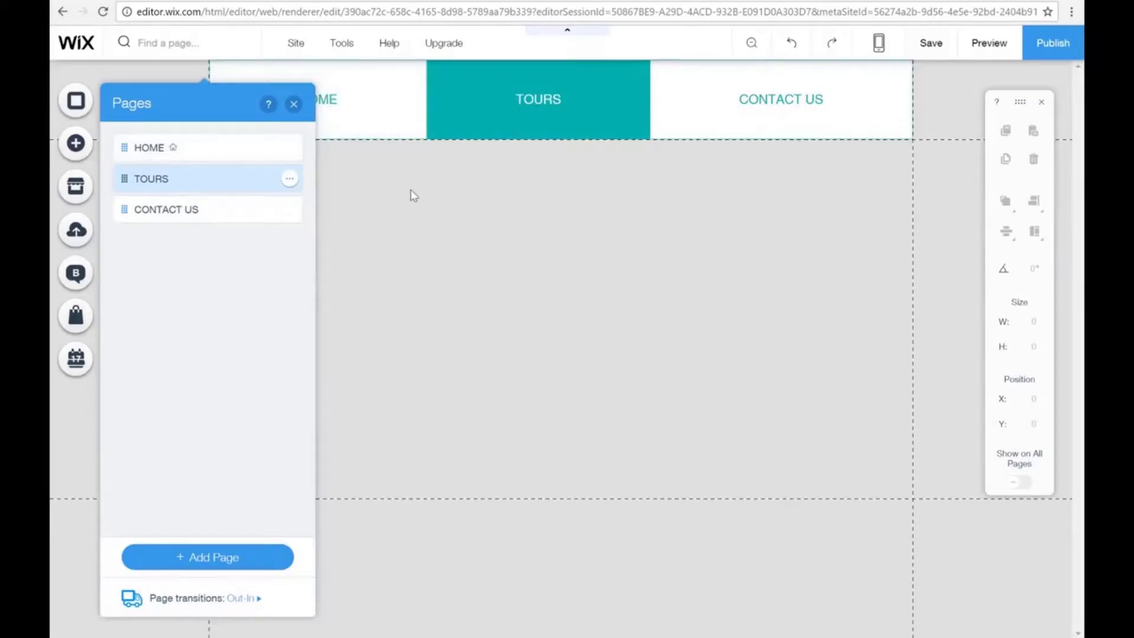
pyautogui.click(293, 107)
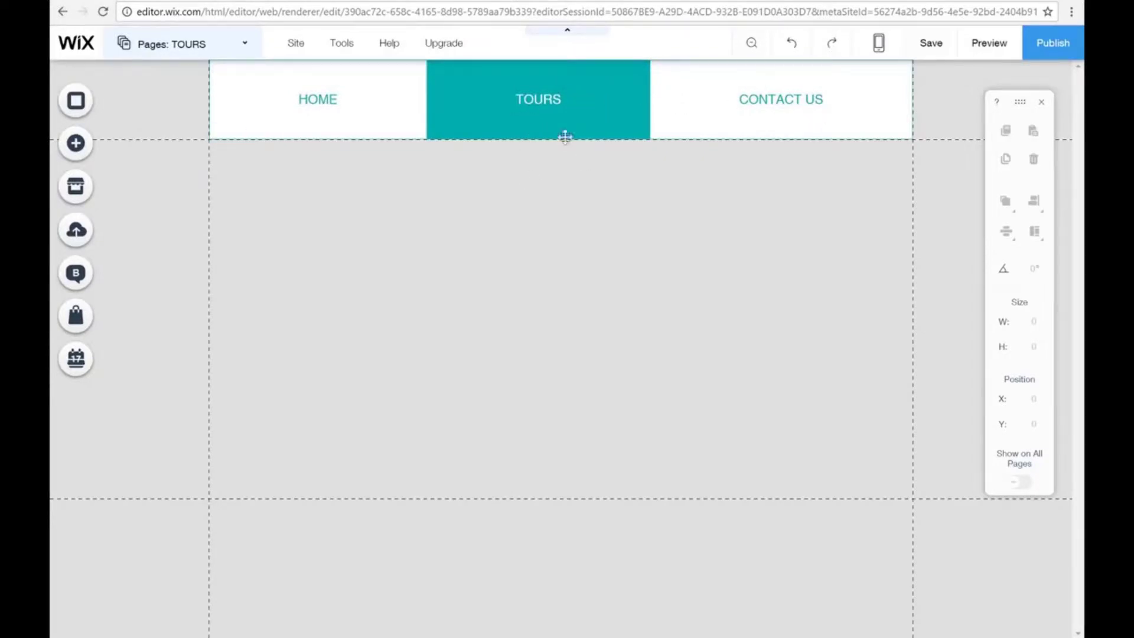
pyautogui.click(211, 45)
pyautogui.click(177, 148)
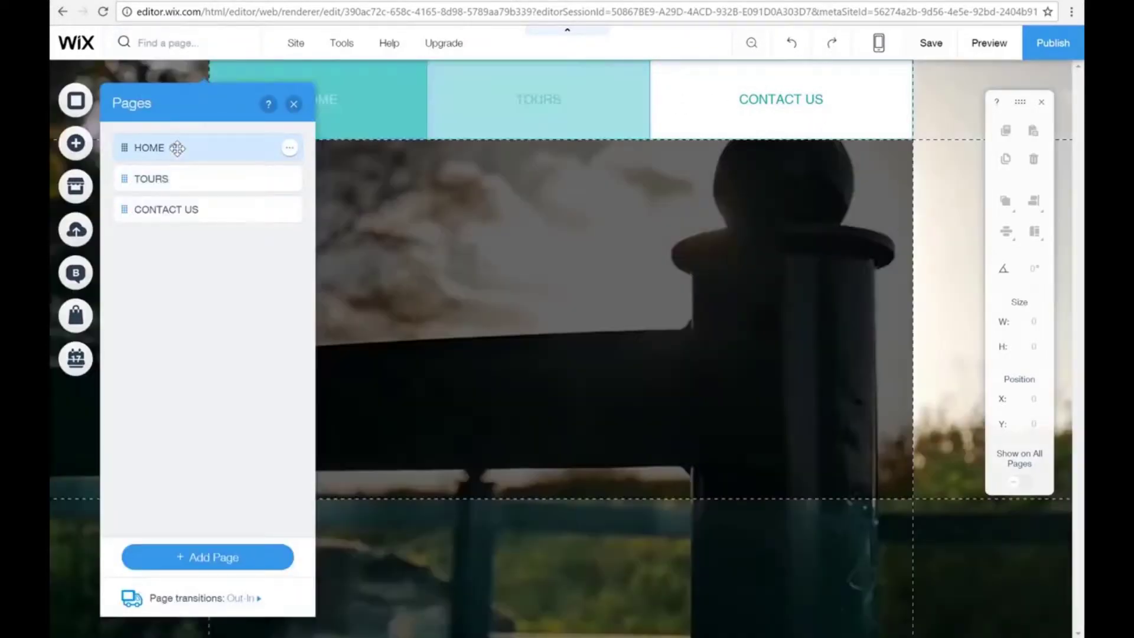
pyautogui.click(293, 105)
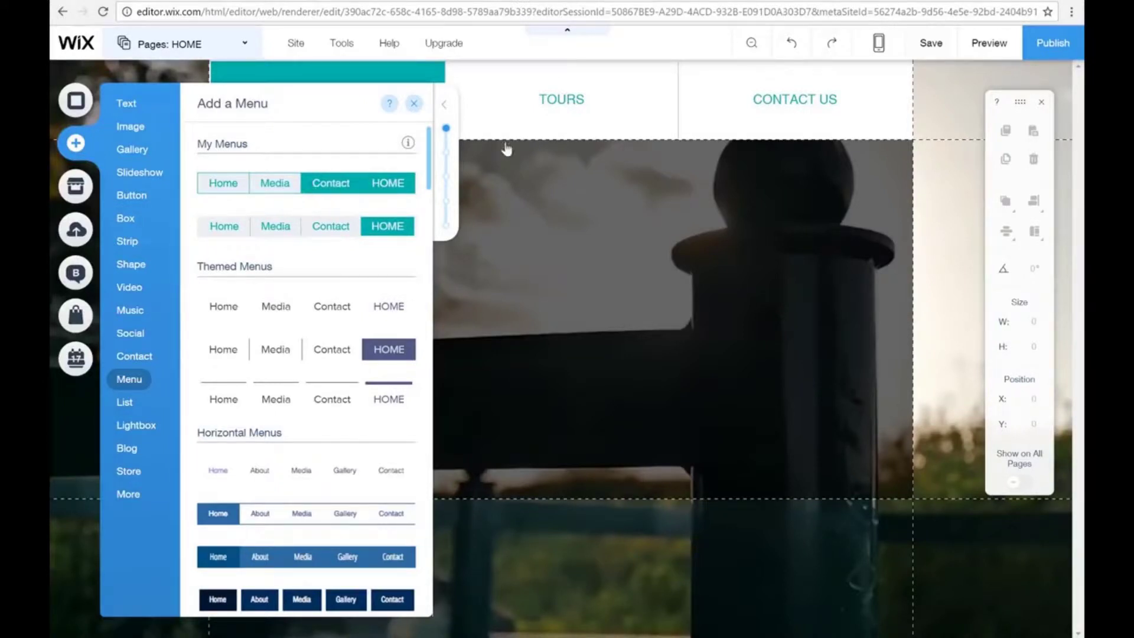
# Try left-aligned tab text in the horizontal menu's layout settings and set it back to centred.
pyautogui.click(414, 105)
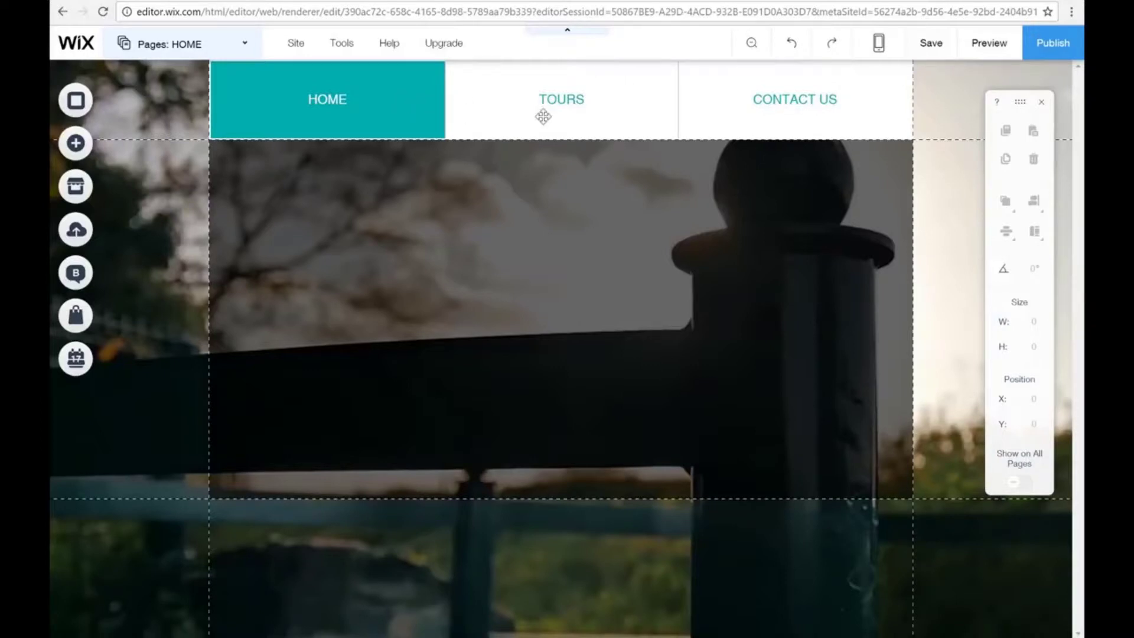
pyautogui.click(413, 104)
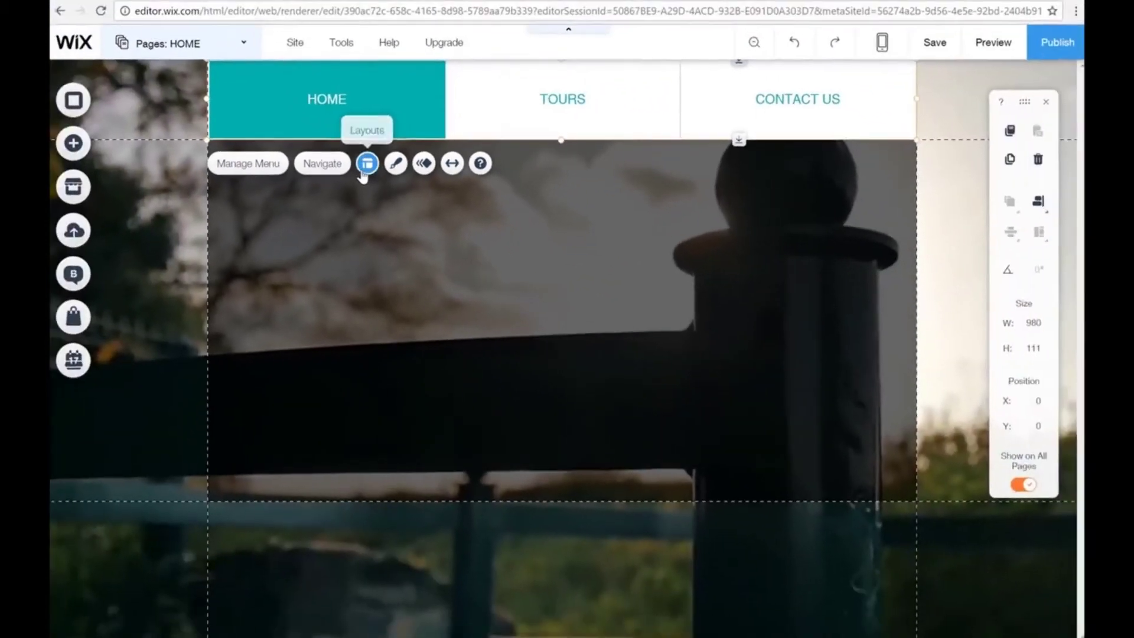
pyautogui.click(338, 193)
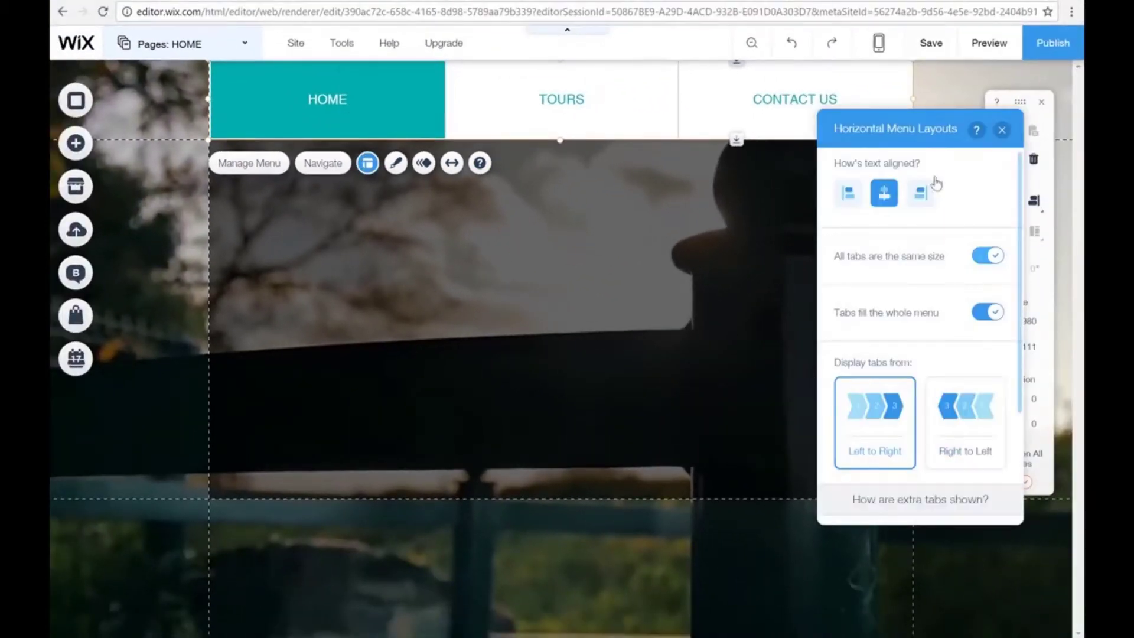
pyautogui.moveTo(879, 127); pyautogui.dragTo(724, 177)
pyautogui.moveTo(590, 208); pyautogui.dragTo(562, 211)
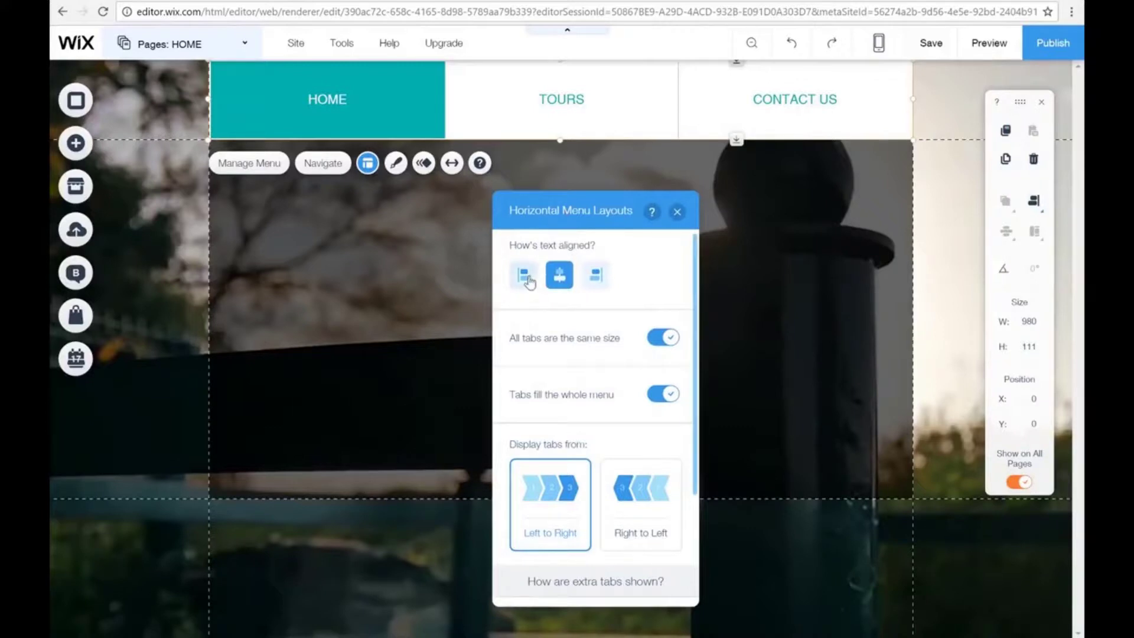
pyautogui.click(530, 282)
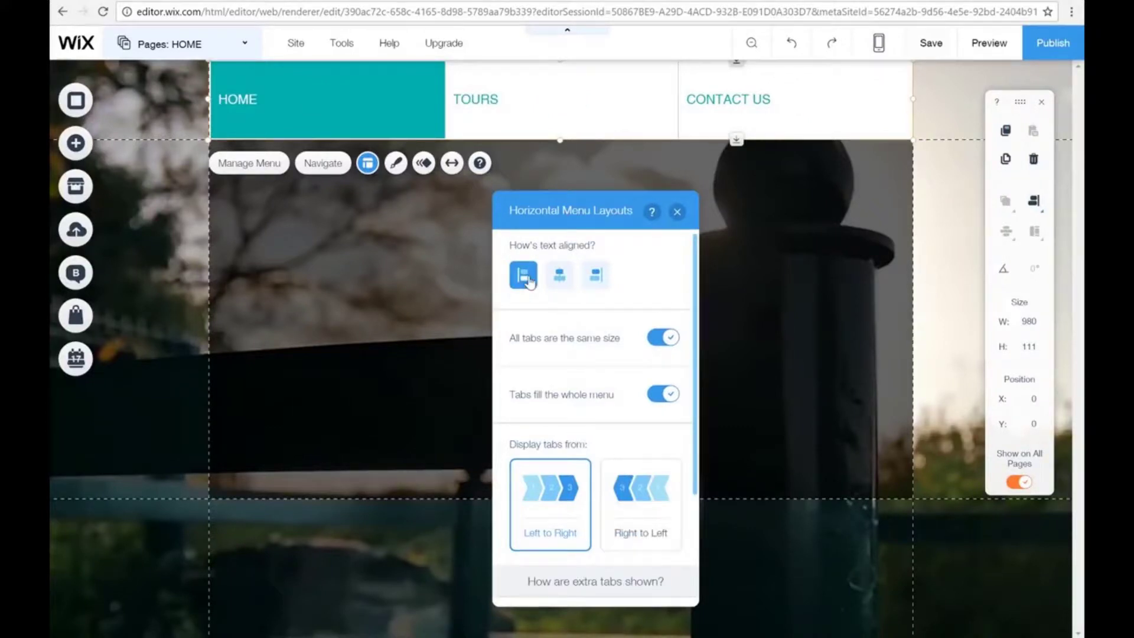
pyautogui.click(558, 276)
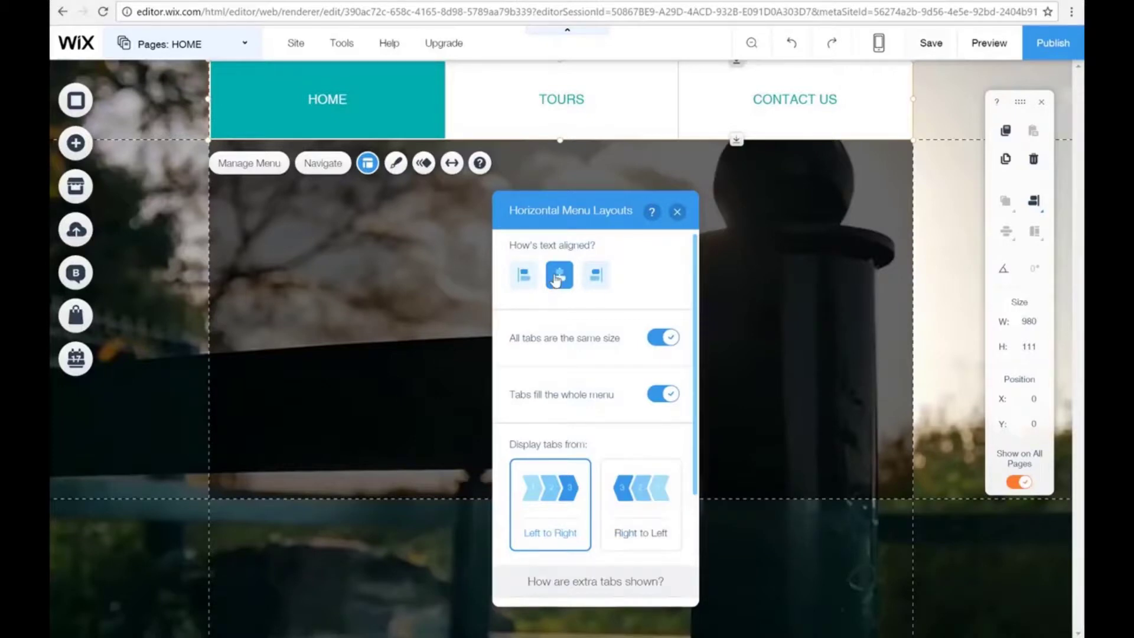
# Switch the equal tab size and fill-the-whole-menu options off and back on in turn, and close the layout settings.
pyautogui.moveTo(577, 211); pyautogui.dragTo(601, 184)
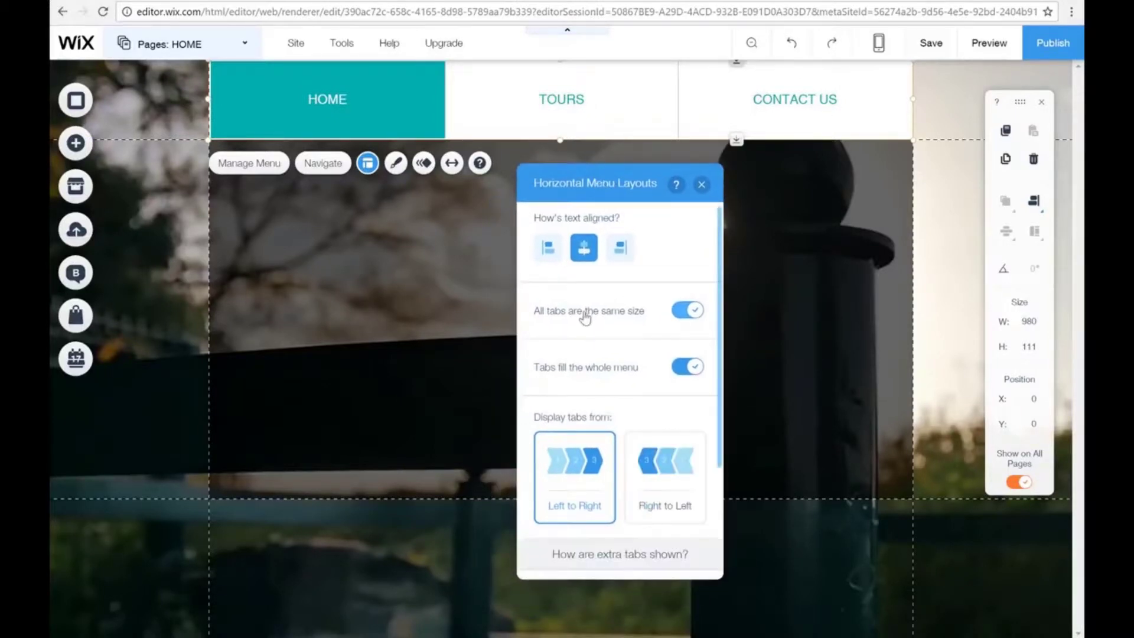
pyautogui.click(691, 313)
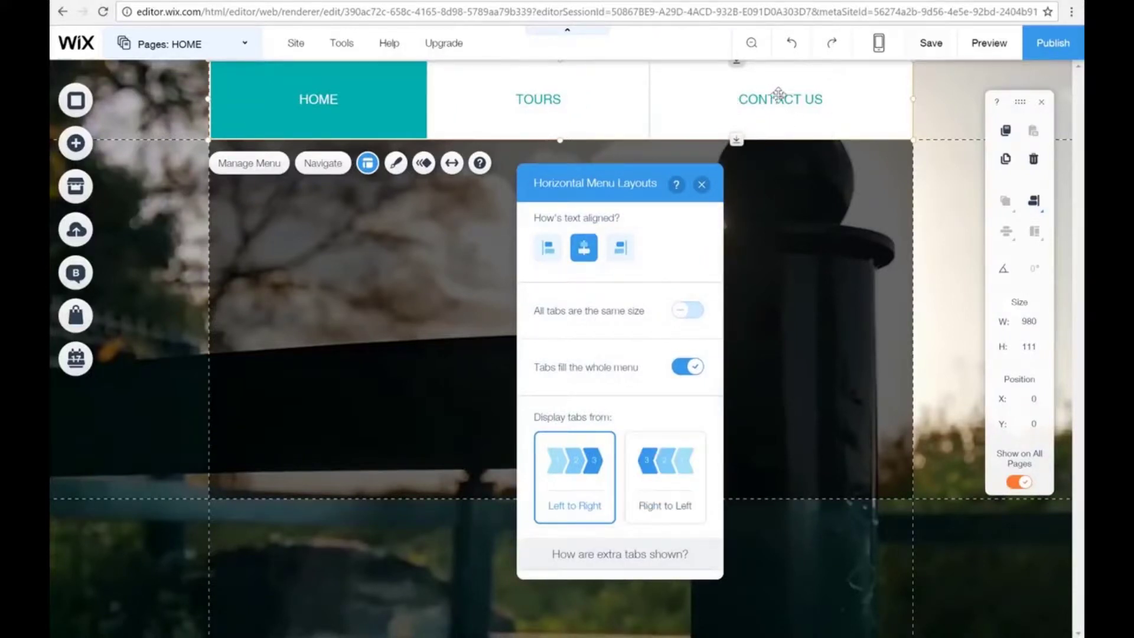
pyautogui.click(689, 310)
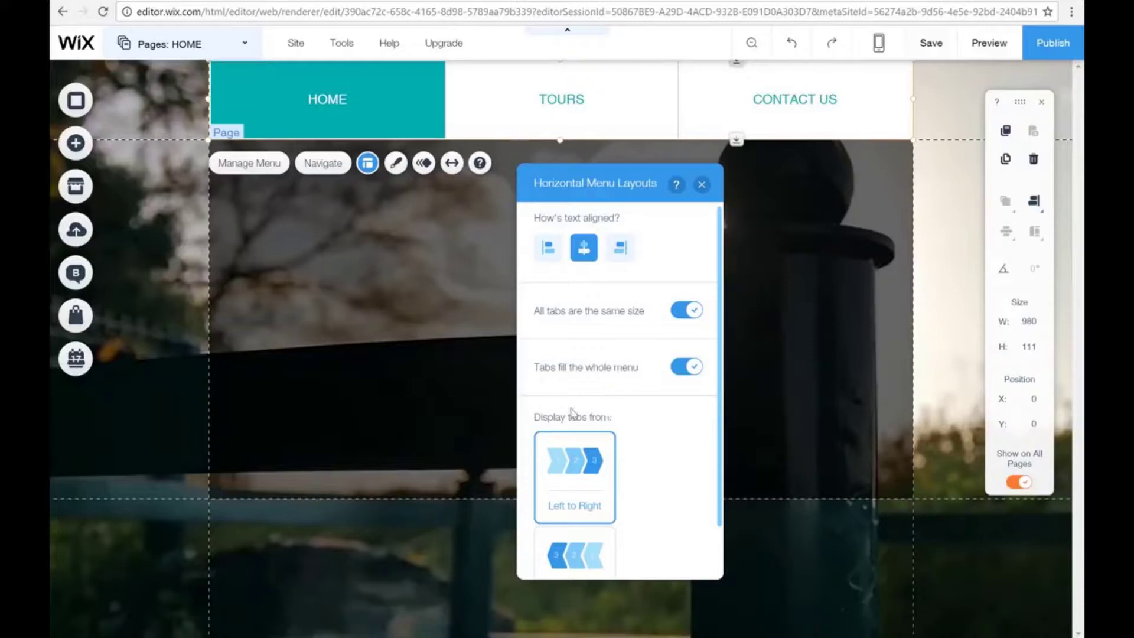
pyautogui.scroll(-1, 625, 431)
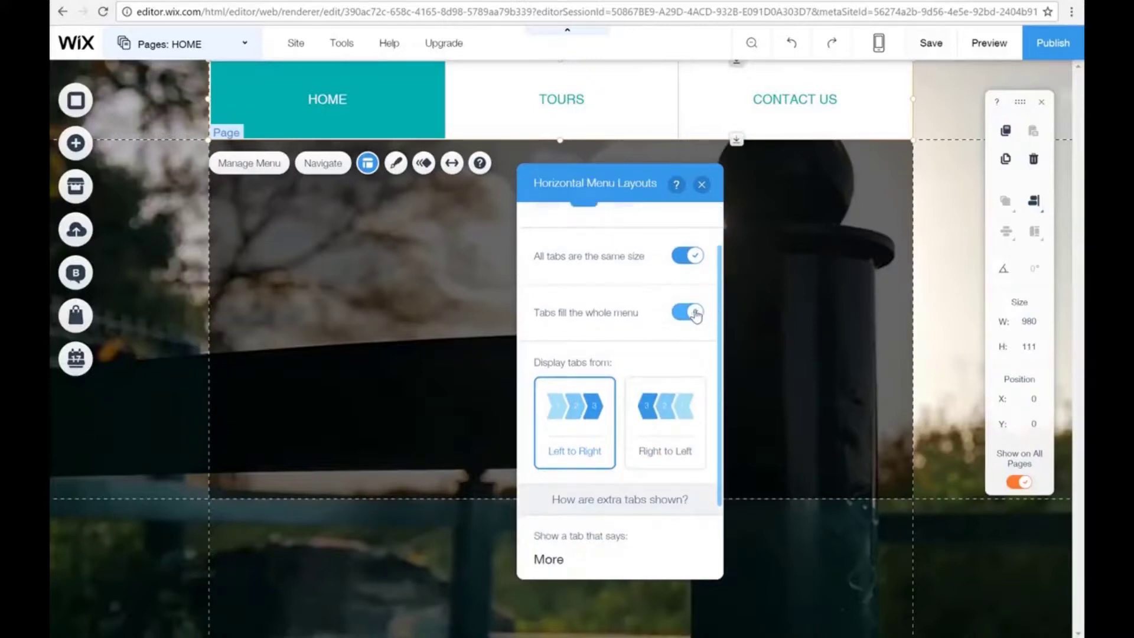
pyautogui.click(694, 313)
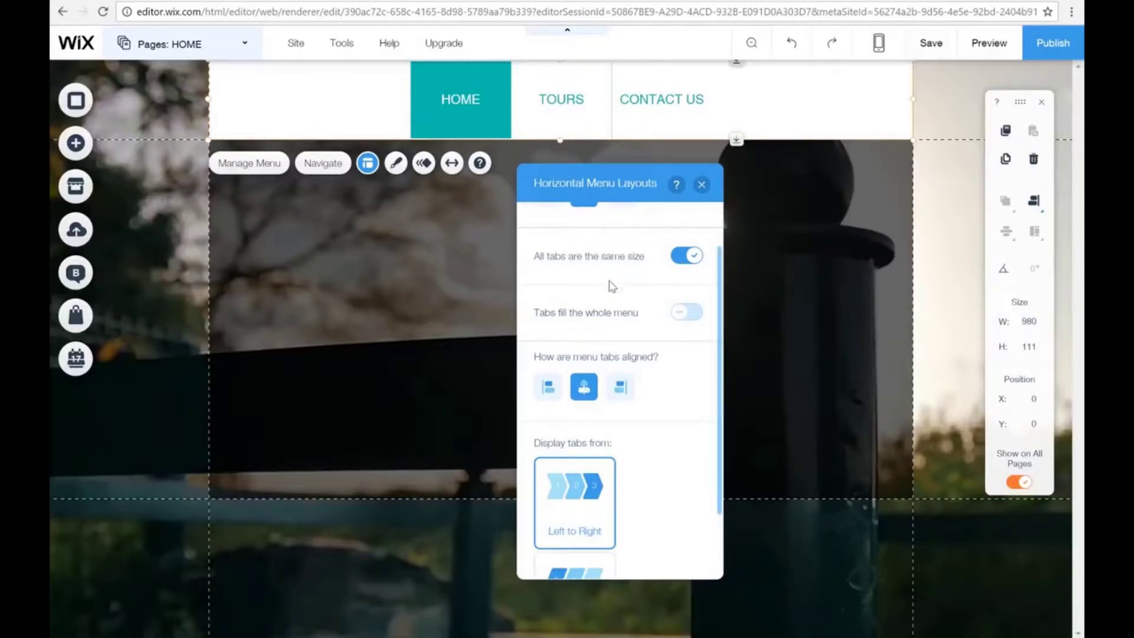
pyautogui.click(683, 314)
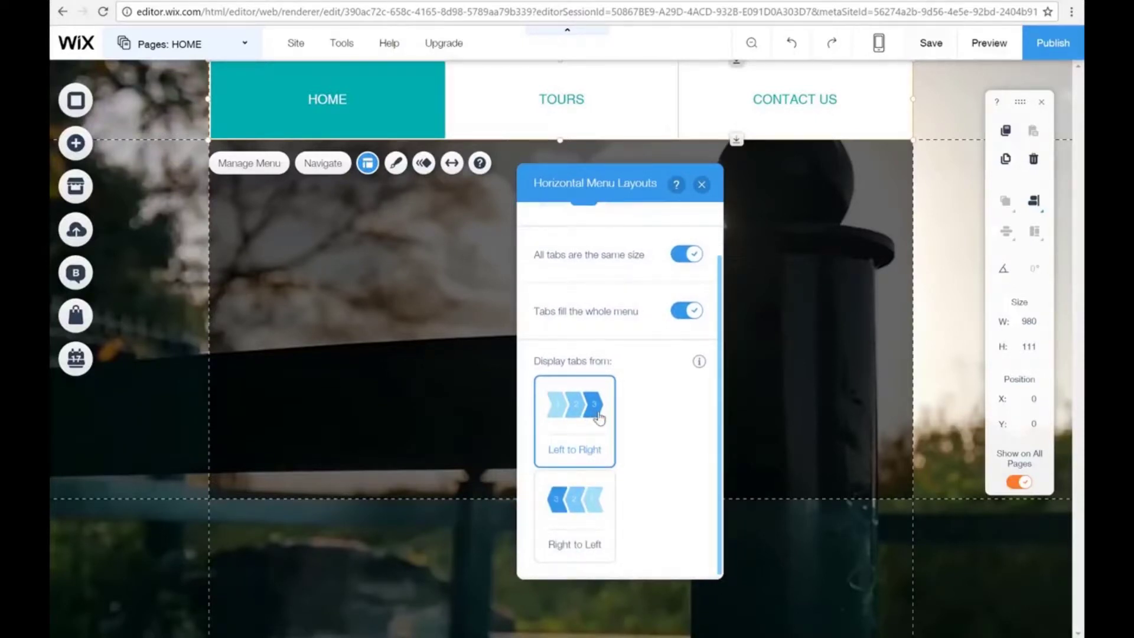
pyautogui.click(702, 185)
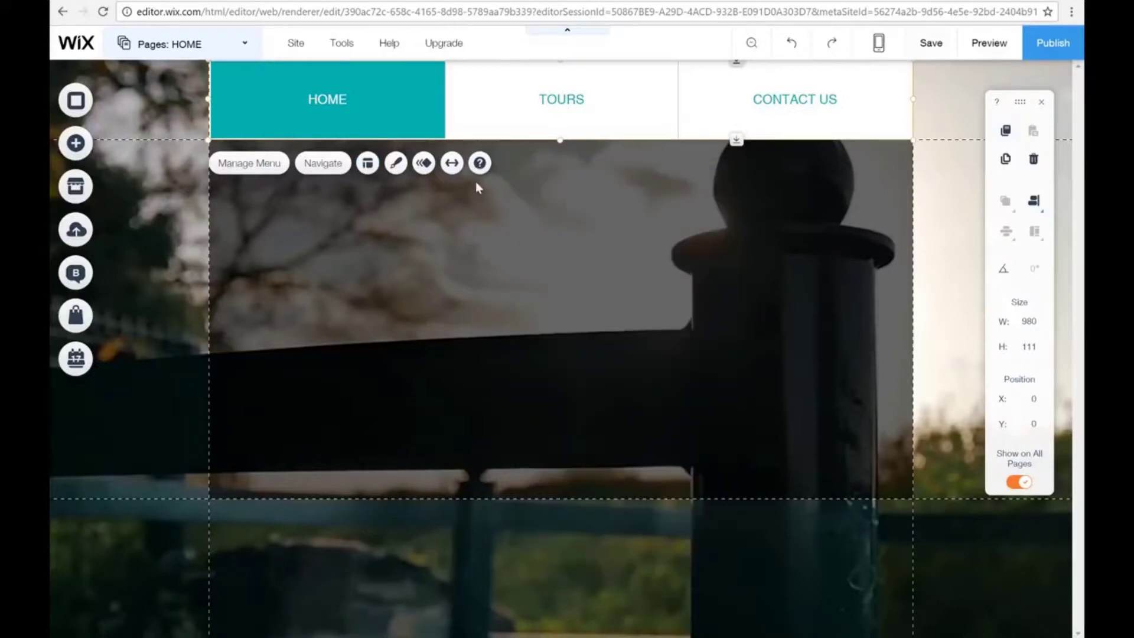
# Examine the regular-state fill options in the horizontal menu's custom design, including the drop-down background and separator colour choices.
pyautogui.click(394, 164)
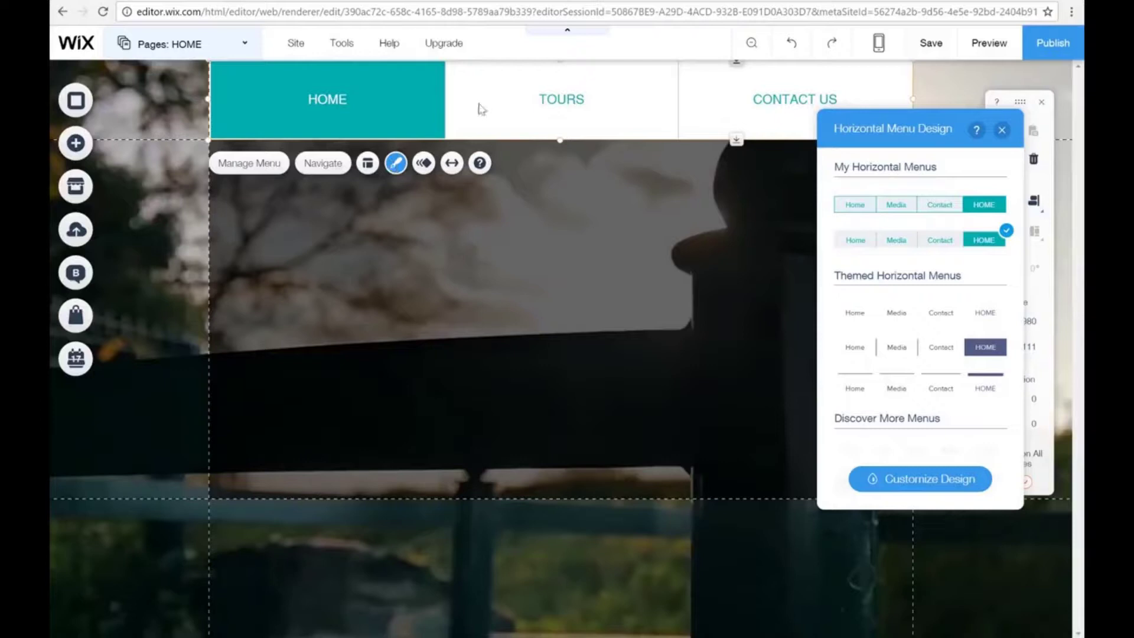
pyautogui.moveTo(872, 125); pyautogui.dragTo(548, 187)
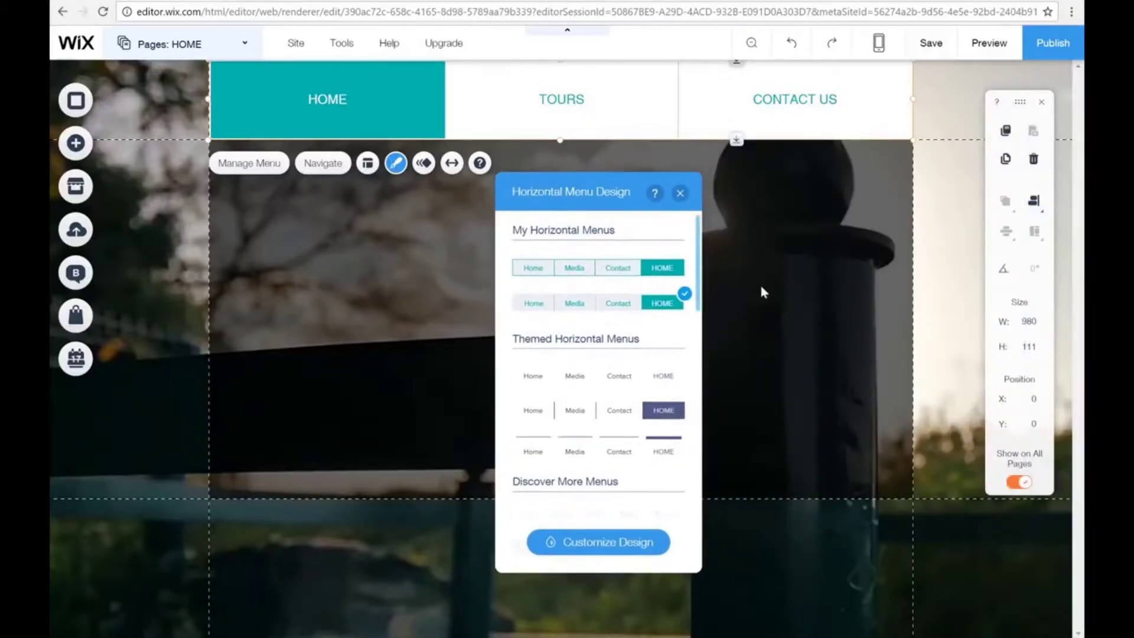
pyautogui.click(609, 540)
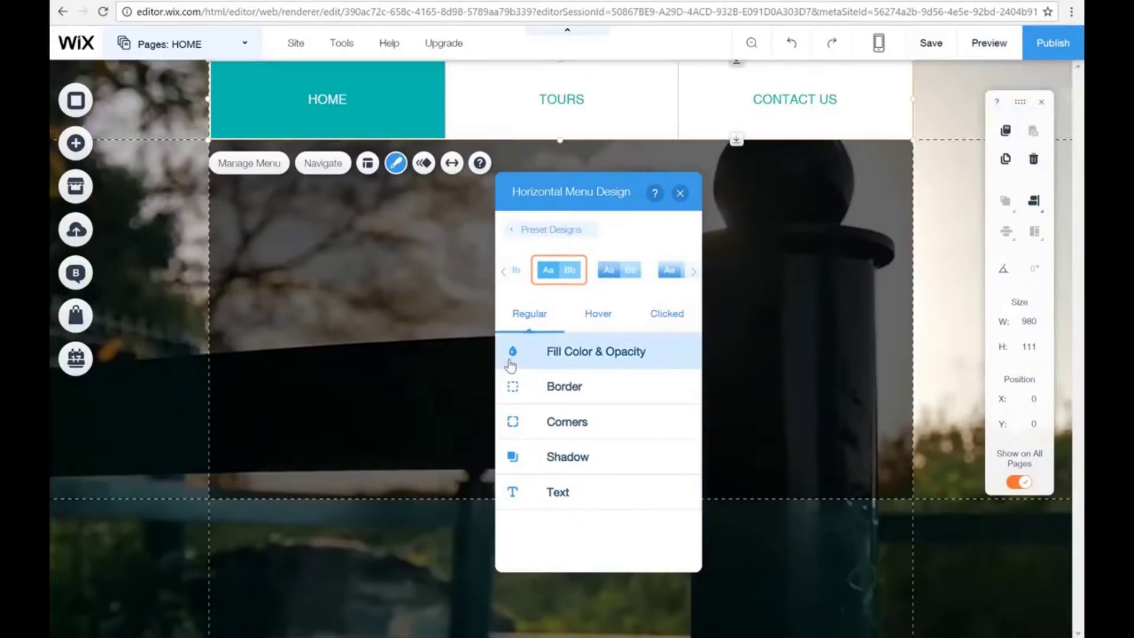
pyautogui.click(542, 356)
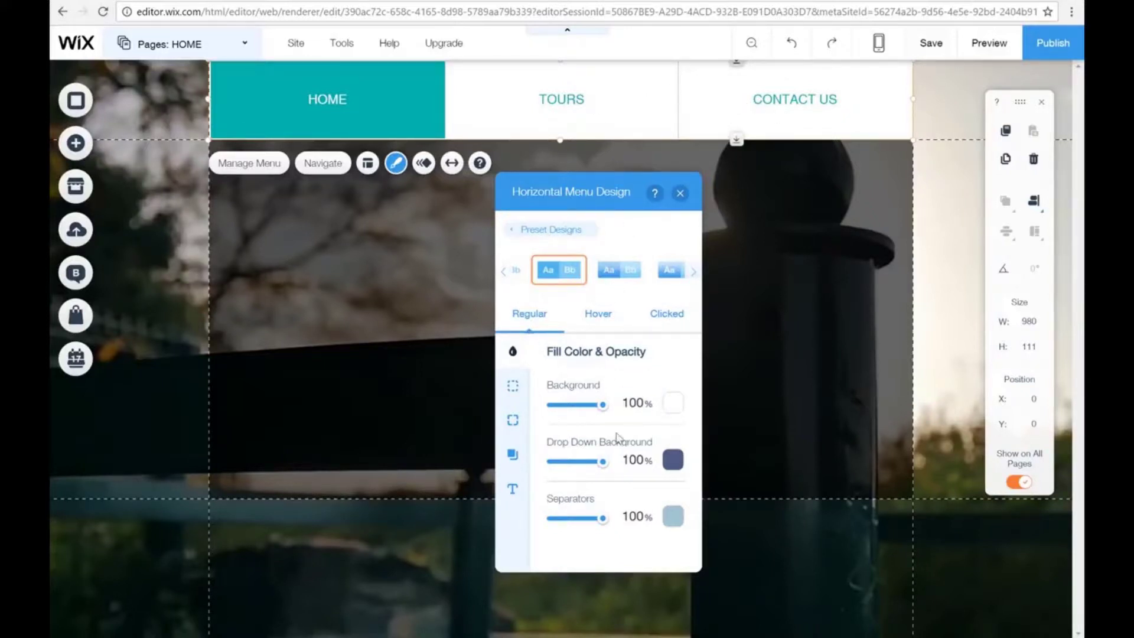
pyautogui.click(672, 460)
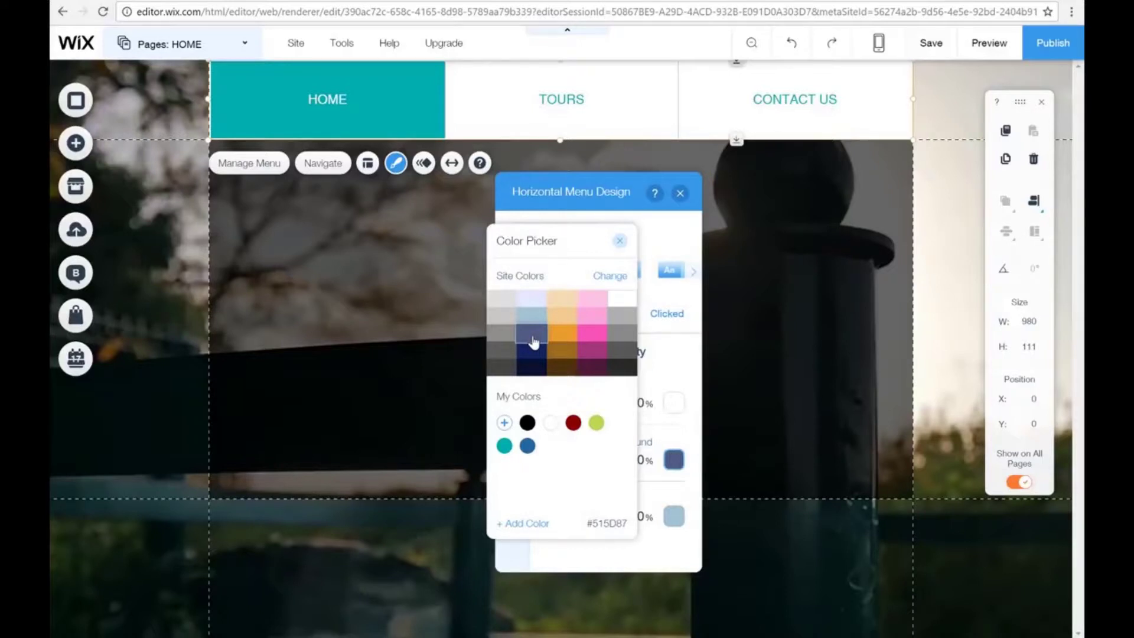
pyautogui.click(620, 242)
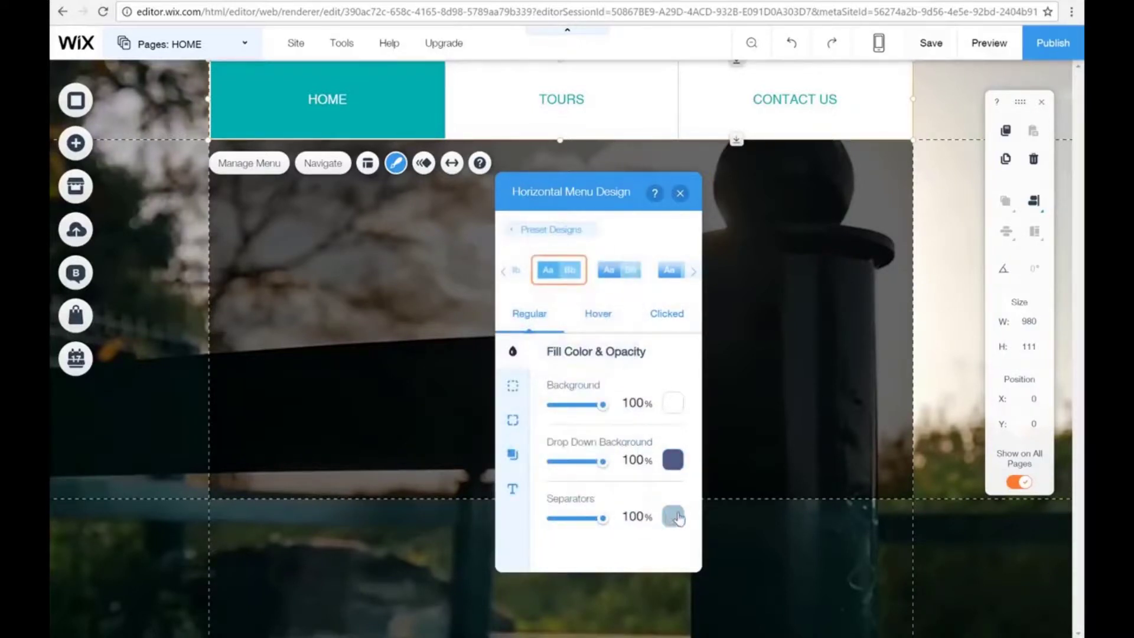
pyautogui.click(673, 516)
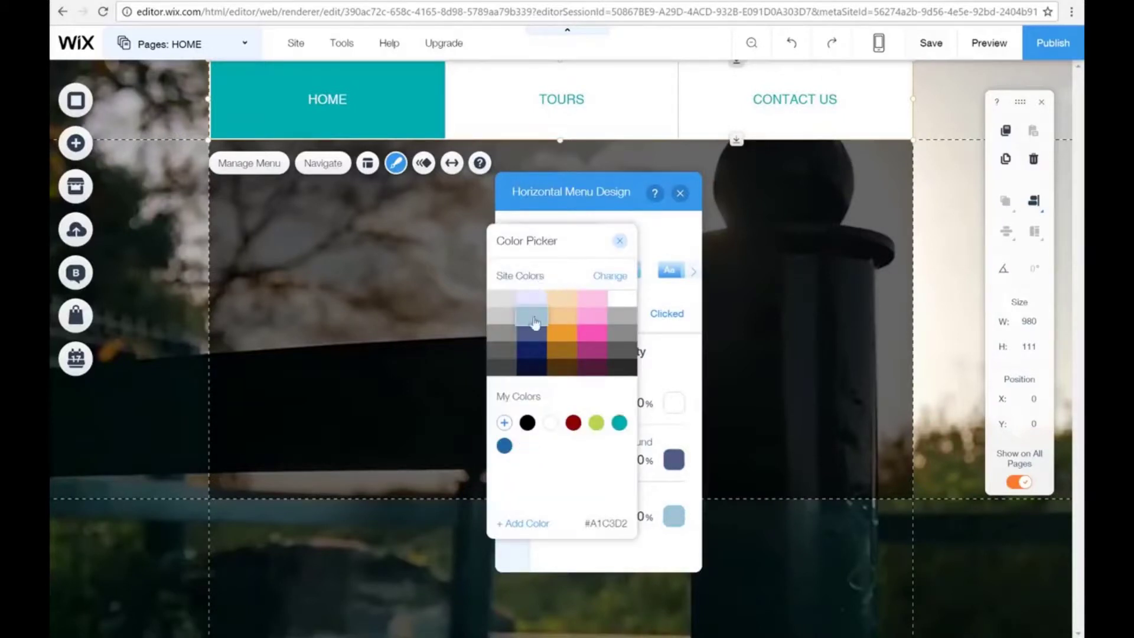
pyautogui.click(620, 241)
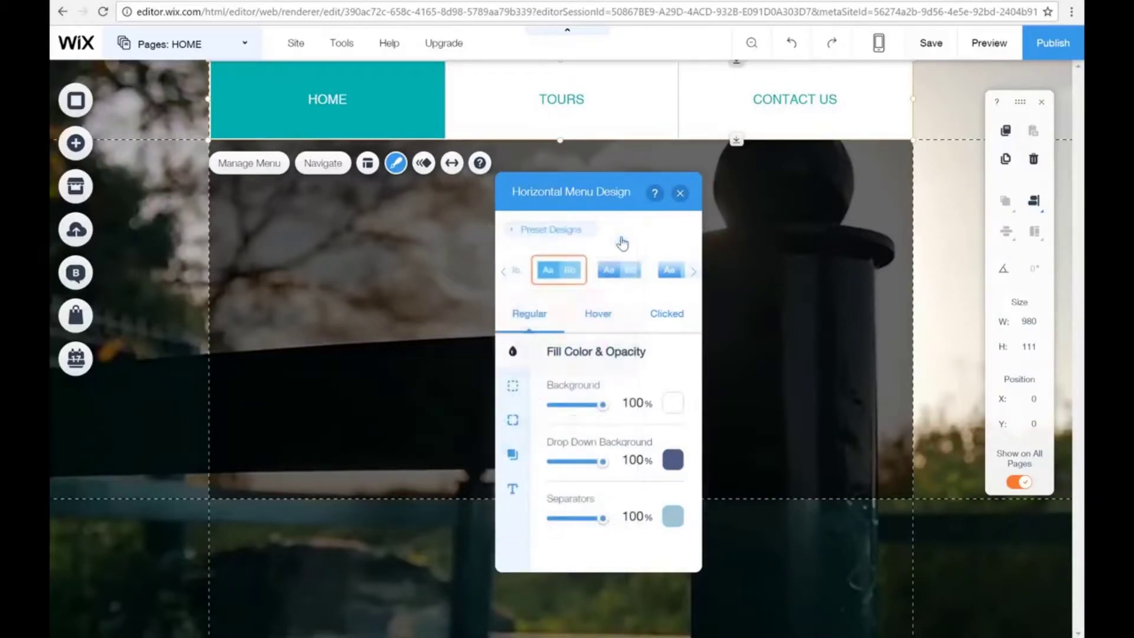
# Review the horizontal menu's regular-state border and corner settings, and try switching its shadow on and back off.
pyautogui.click(512, 389)
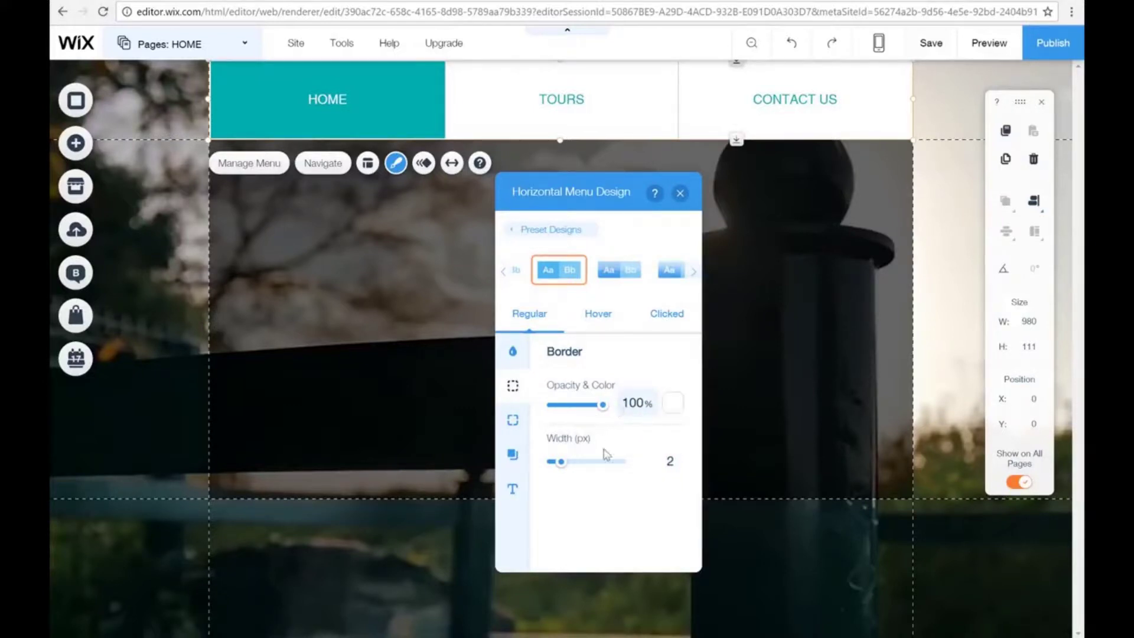
pyautogui.click(507, 426)
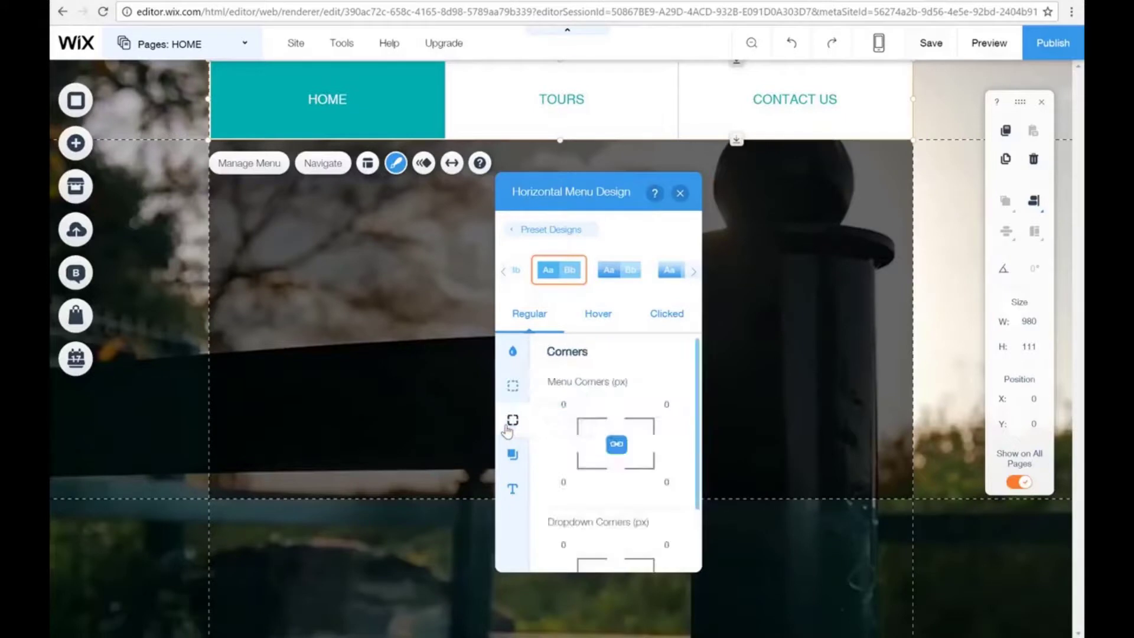
pyautogui.click(515, 457)
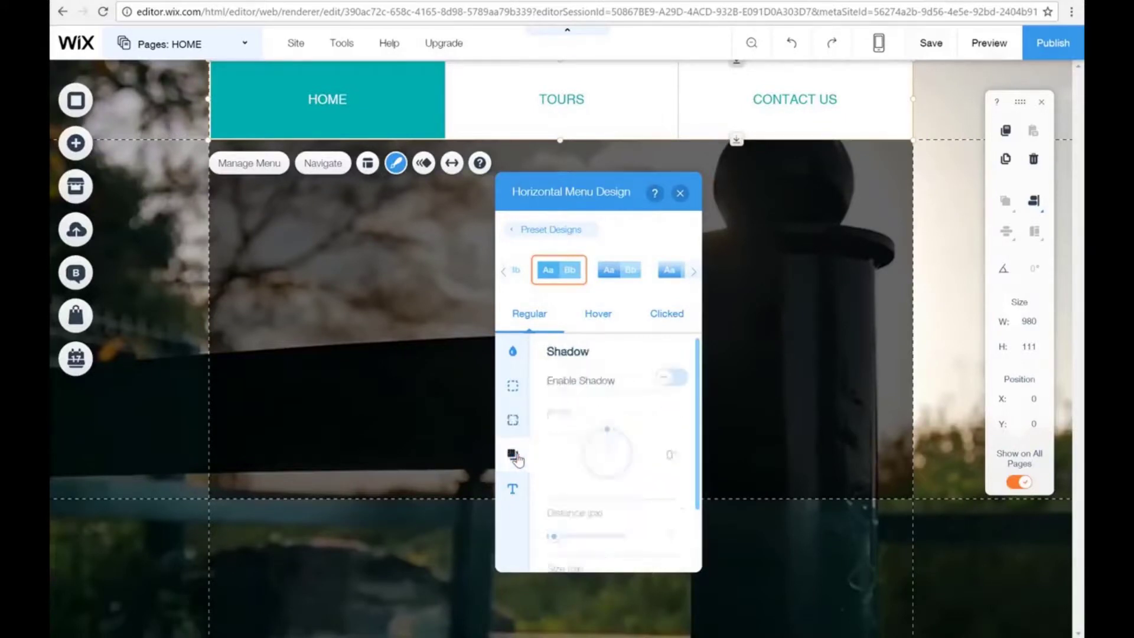
pyautogui.click(670, 384)
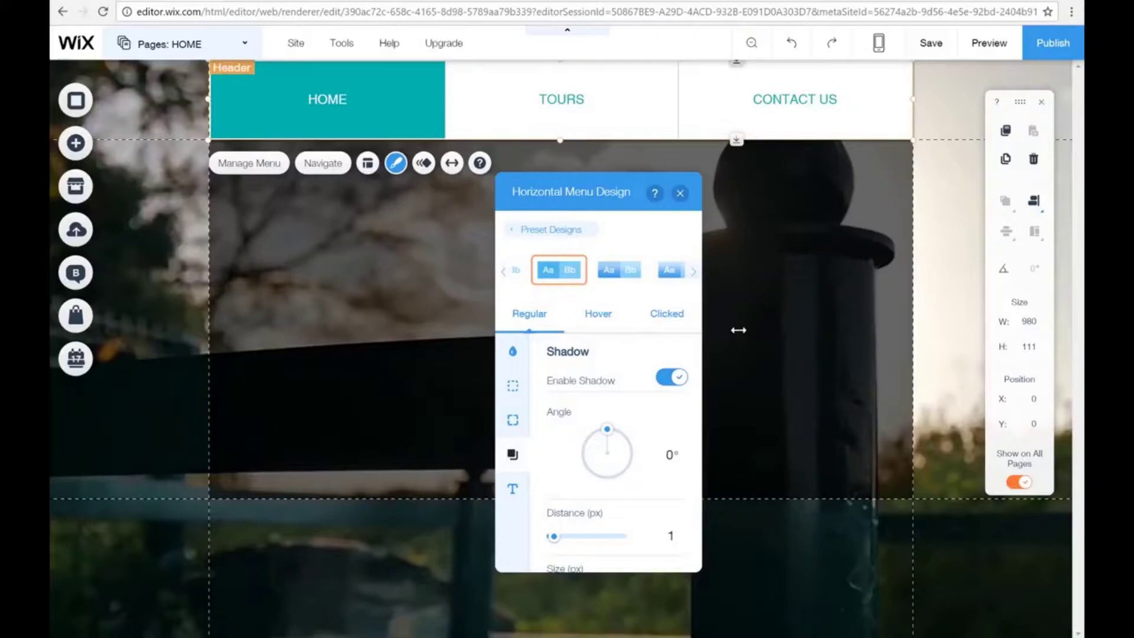
pyautogui.click(673, 378)
pyautogui.click(674, 381)
pyautogui.click(675, 390)
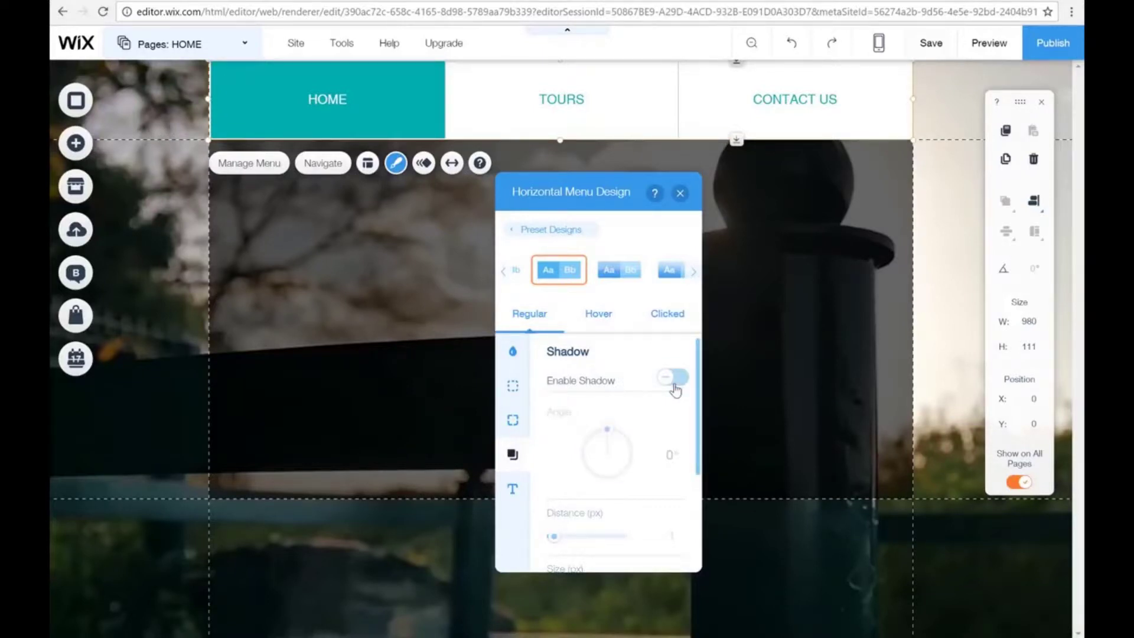
# Set the horizontal menu's regular-state text colour to the dark navy site colour #091230.
pyautogui.click(513, 495)
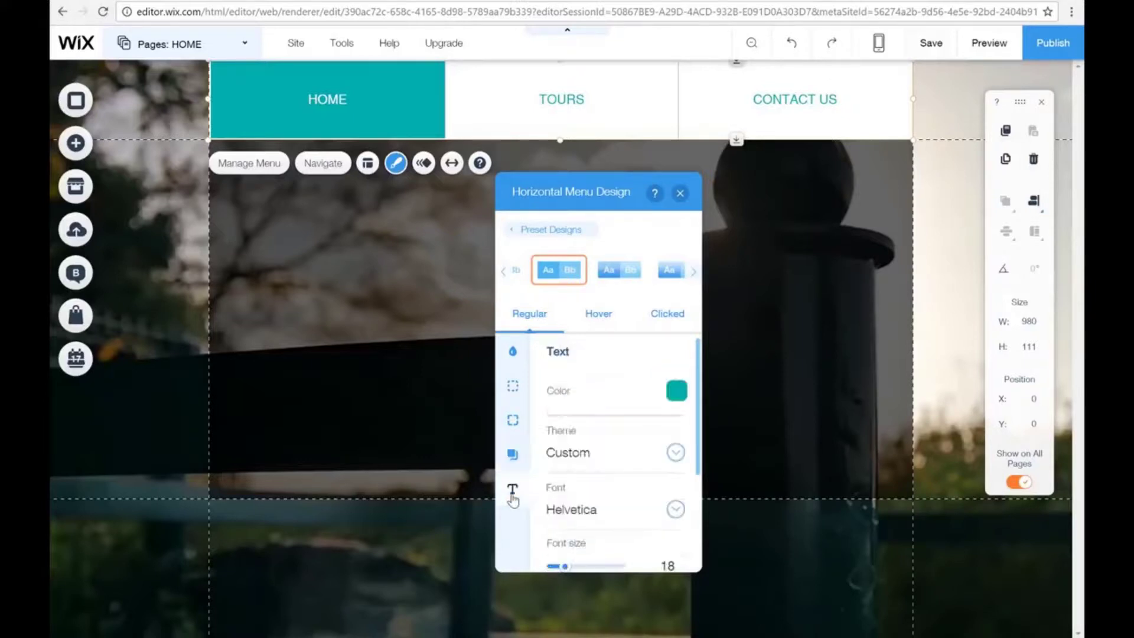
pyautogui.click(680, 395)
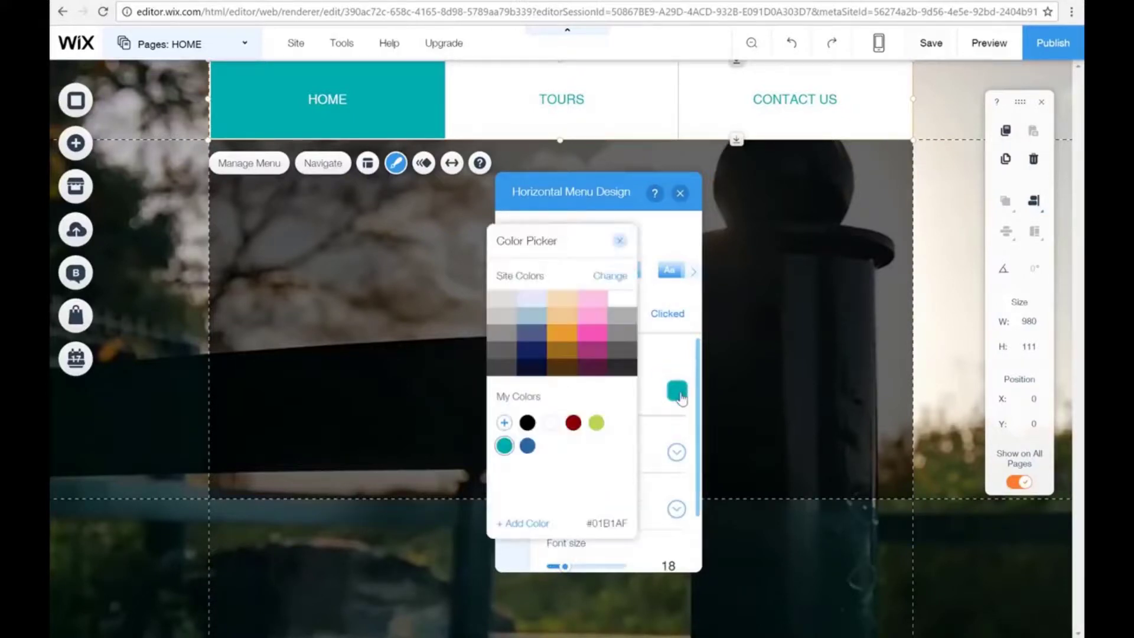
pyautogui.click(528, 368)
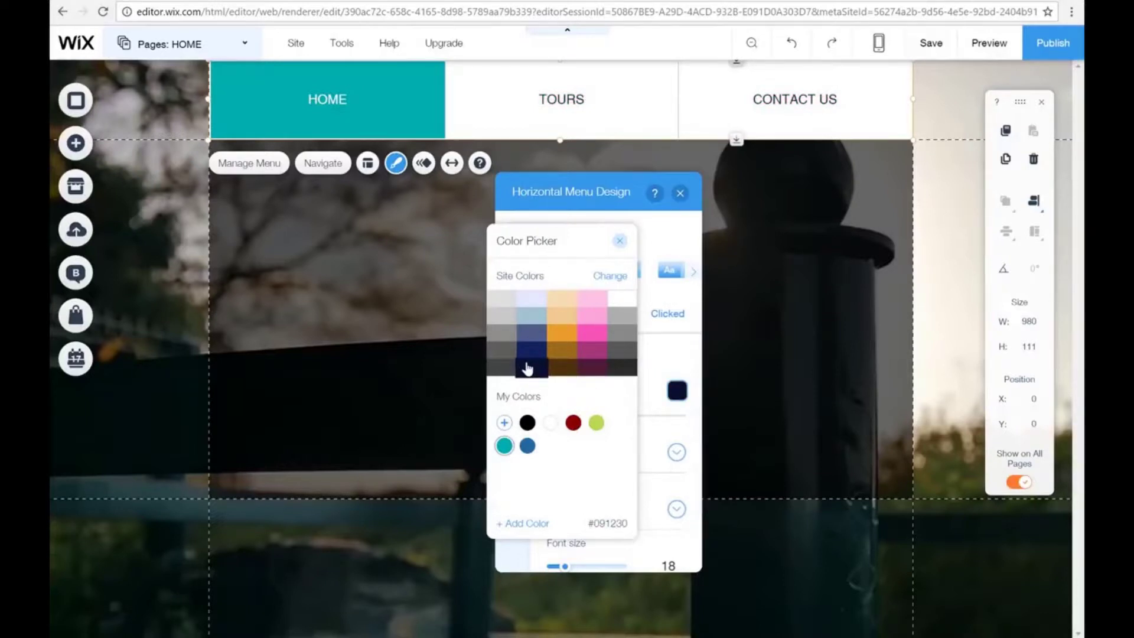
pyautogui.click(534, 376)
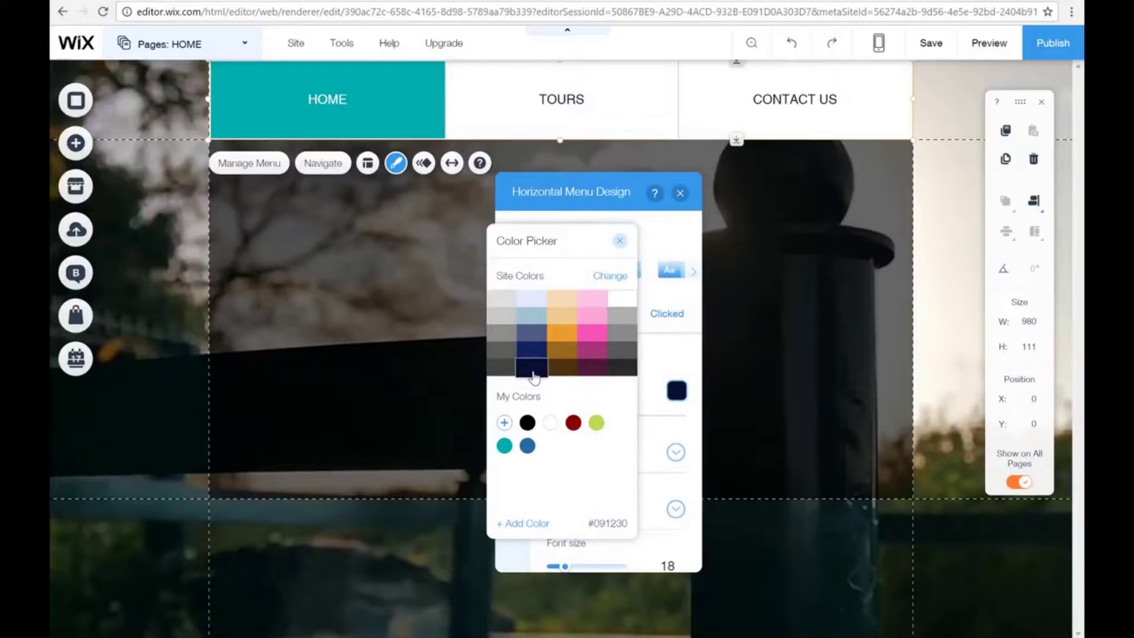
pyautogui.click(620, 242)
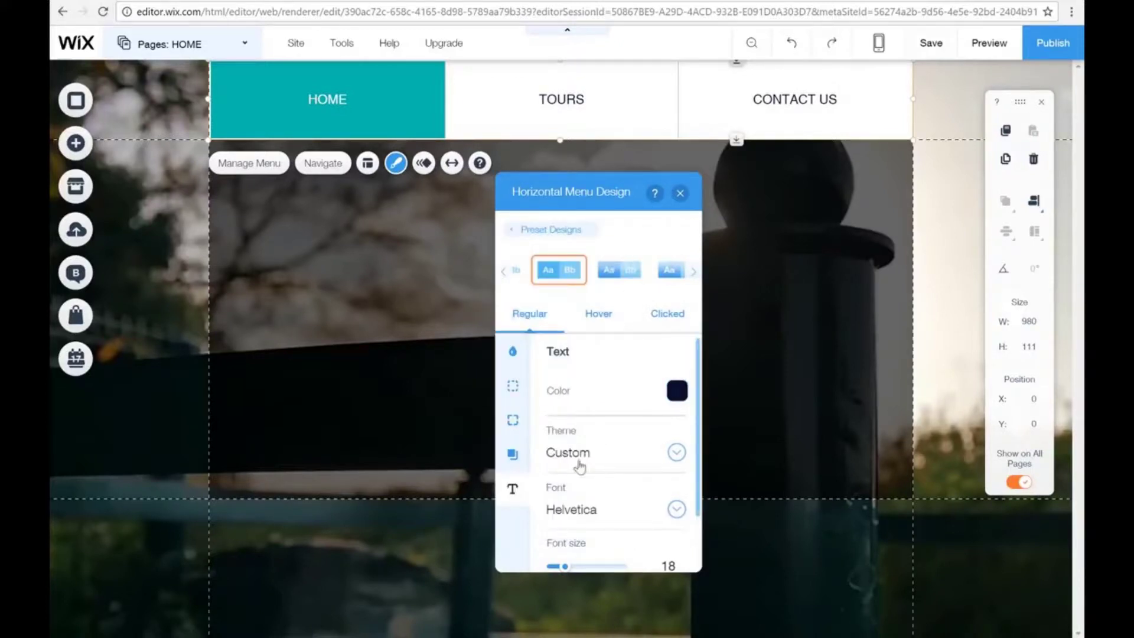
# Try the Page Title and Site Title text themes on the menu and settle on Page Title.
pyautogui.click(677, 453)
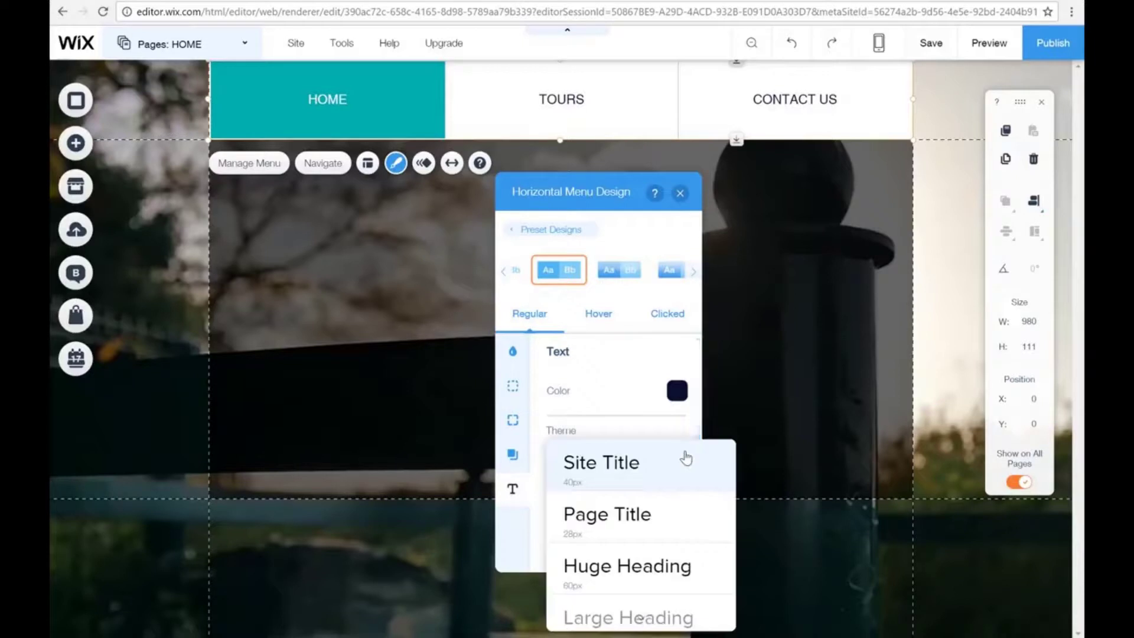
pyautogui.click(654, 530)
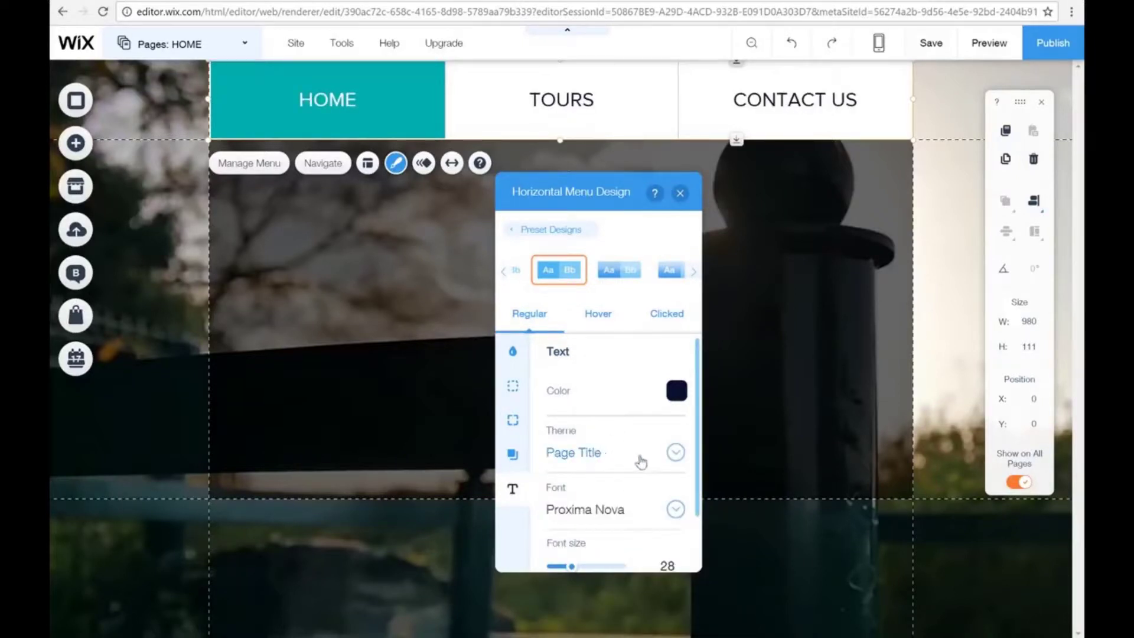
pyautogui.click(672, 457)
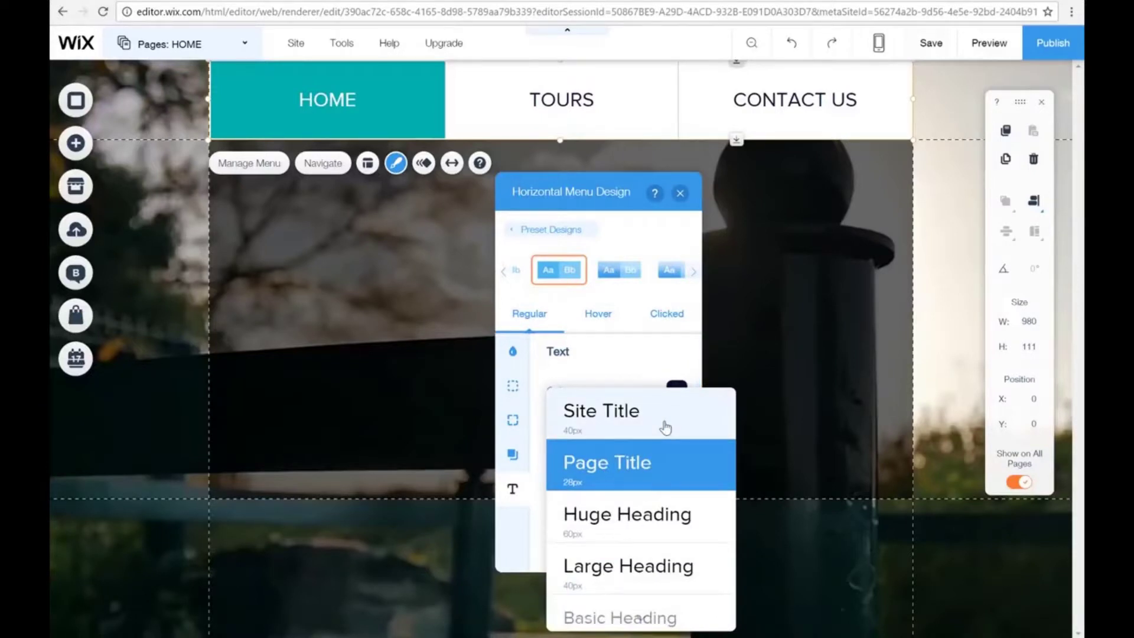
pyautogui.click(665, 427)
pyautogui.click(675, 455)
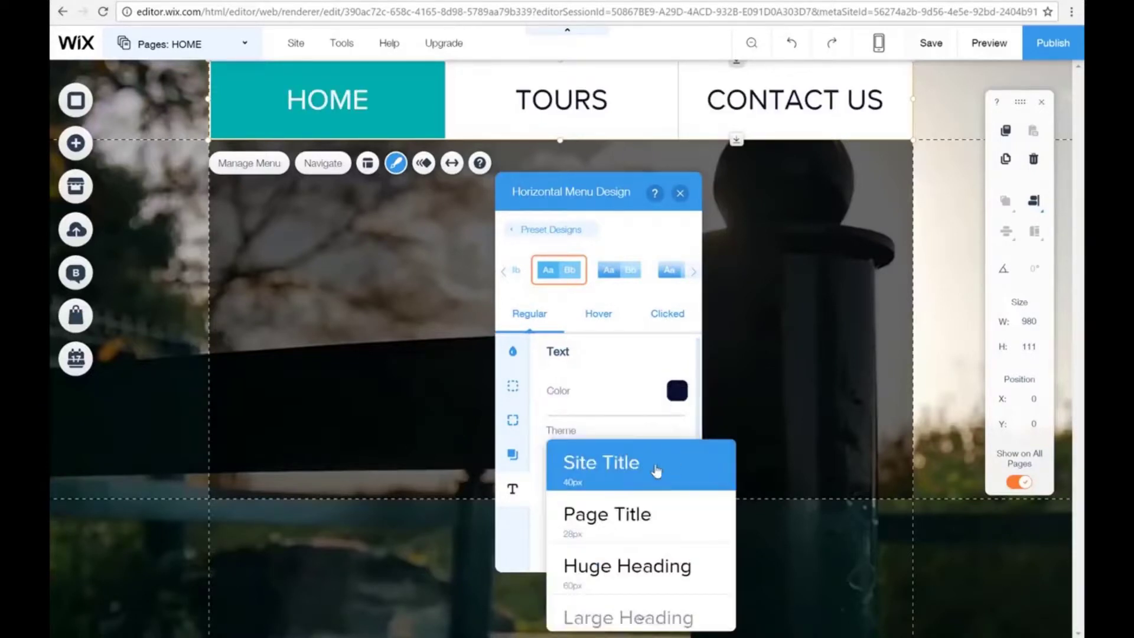
pyautogui.click(626, 532)
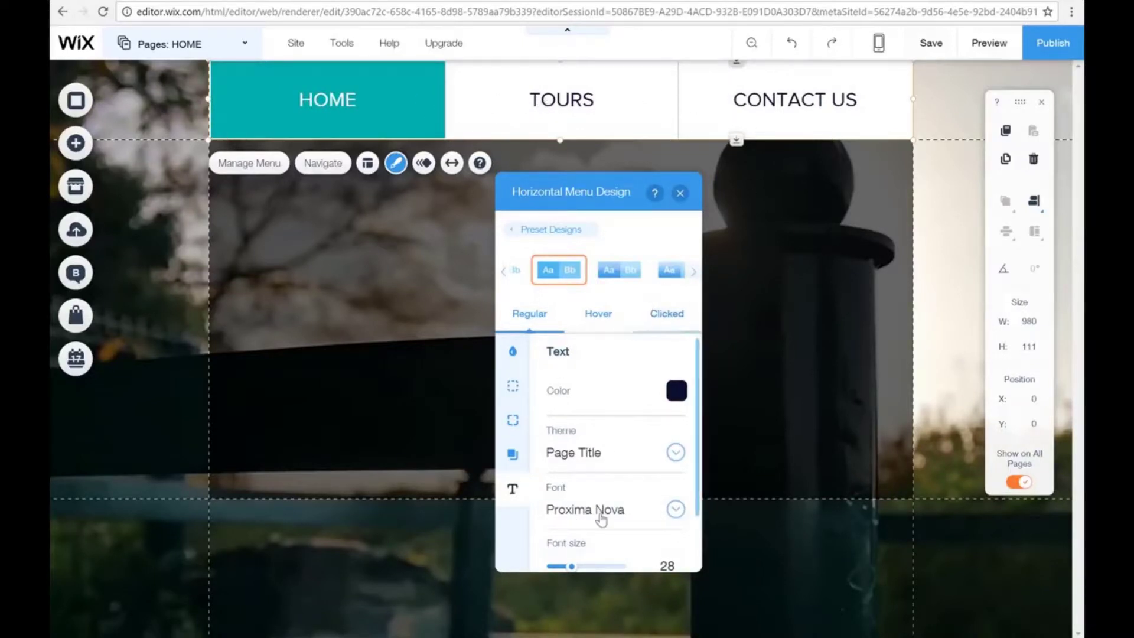
# Change the menu's regular-state text font to Lulo Clean and set the font size to 25.
pyautogui.scroll(-1, 595, 474)
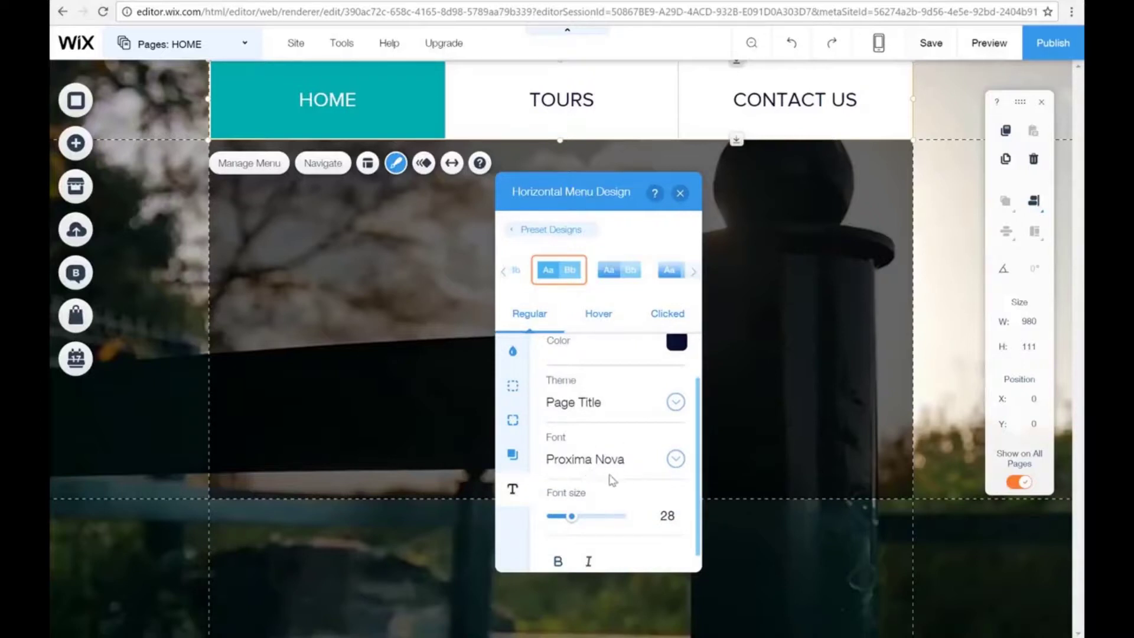
pyautogui.click(666, 459)
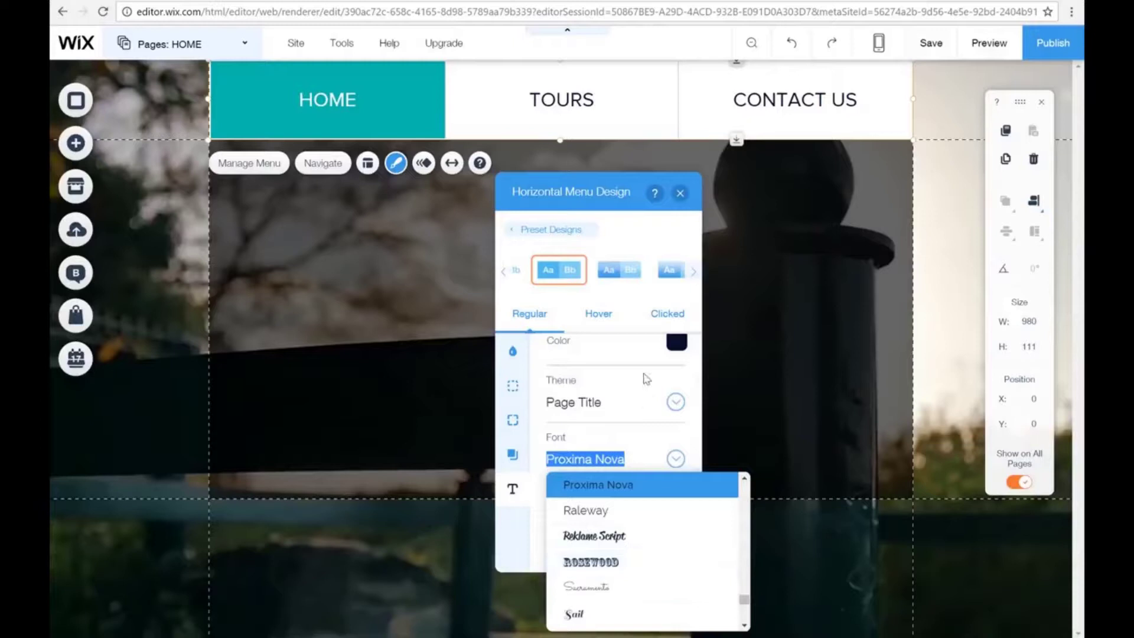
pyautogui.scroll(8, 631, 538)
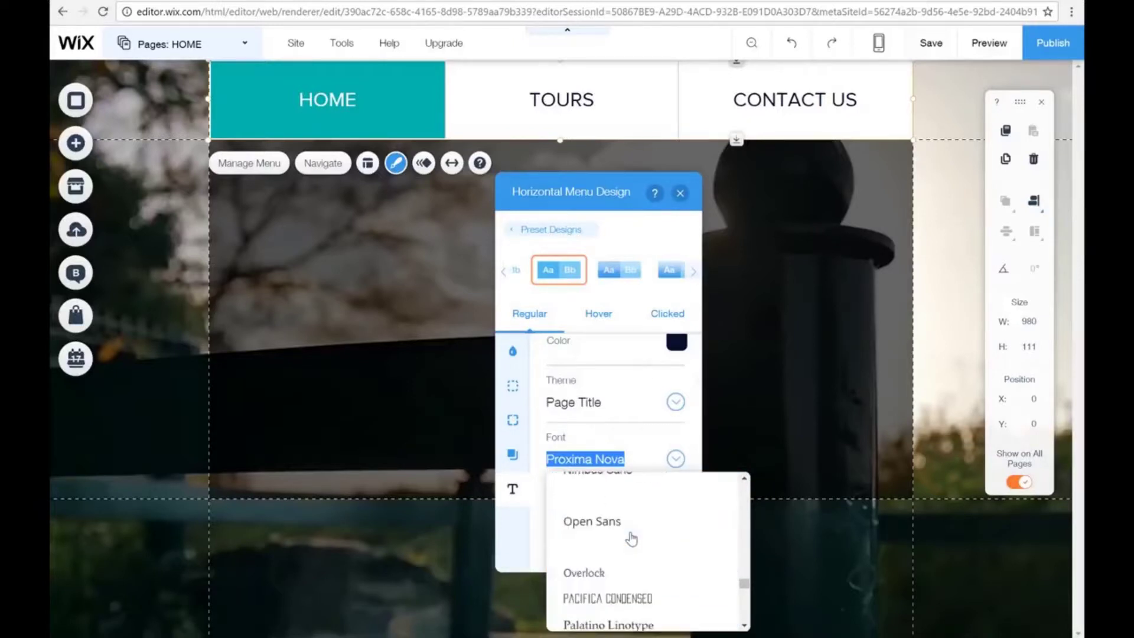
pyautogui.scroll(-7, 631, 538)
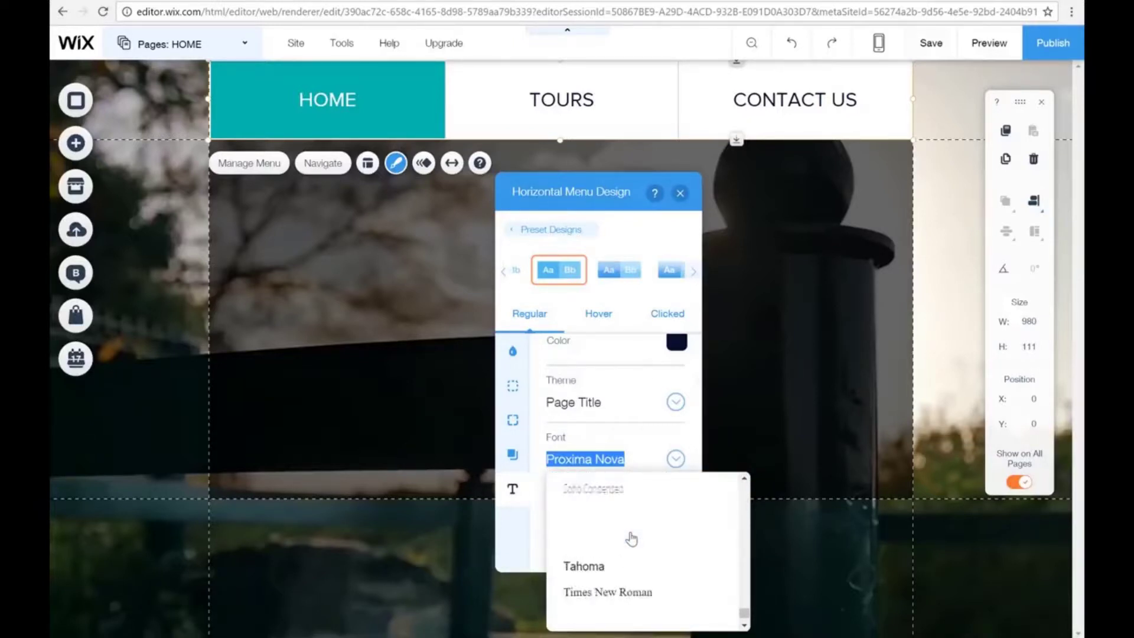
pyautogui.scroll(-1, 632, 538)
pyautogui.scroll(7, 631, 538)
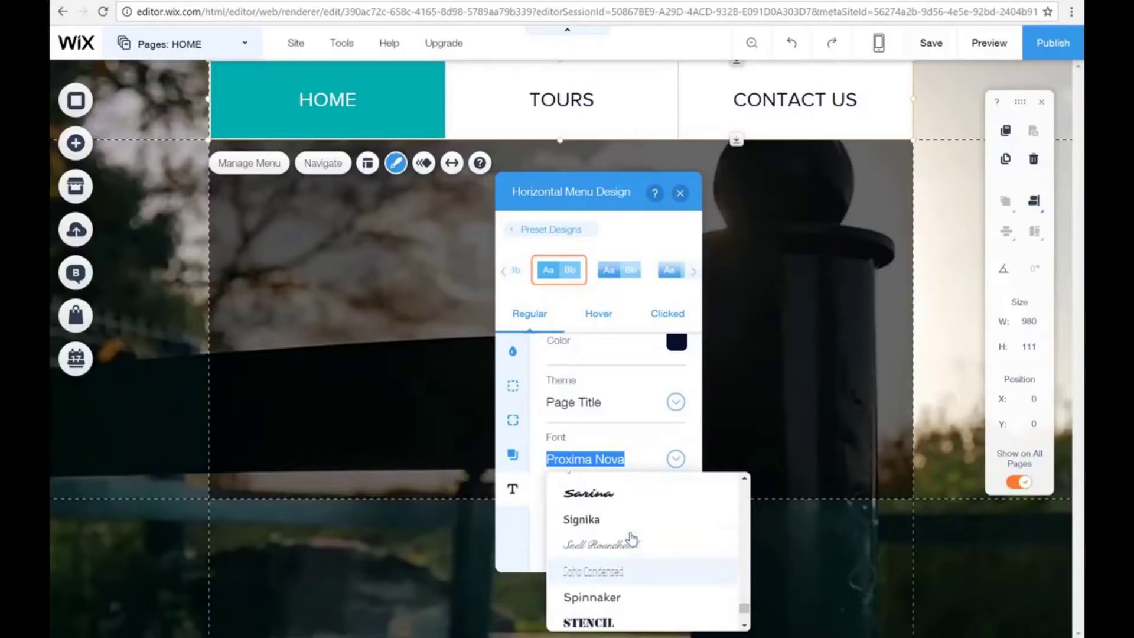
pyautogui.scroll(9, 632, 538)
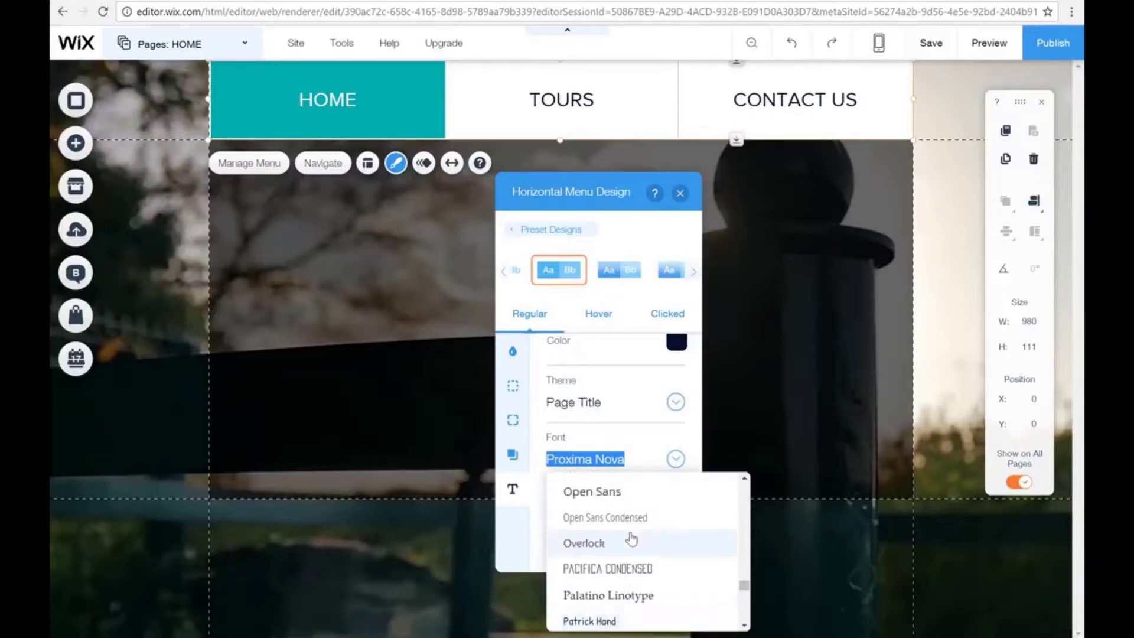
pyautogui.scroll(4, 631, 537)
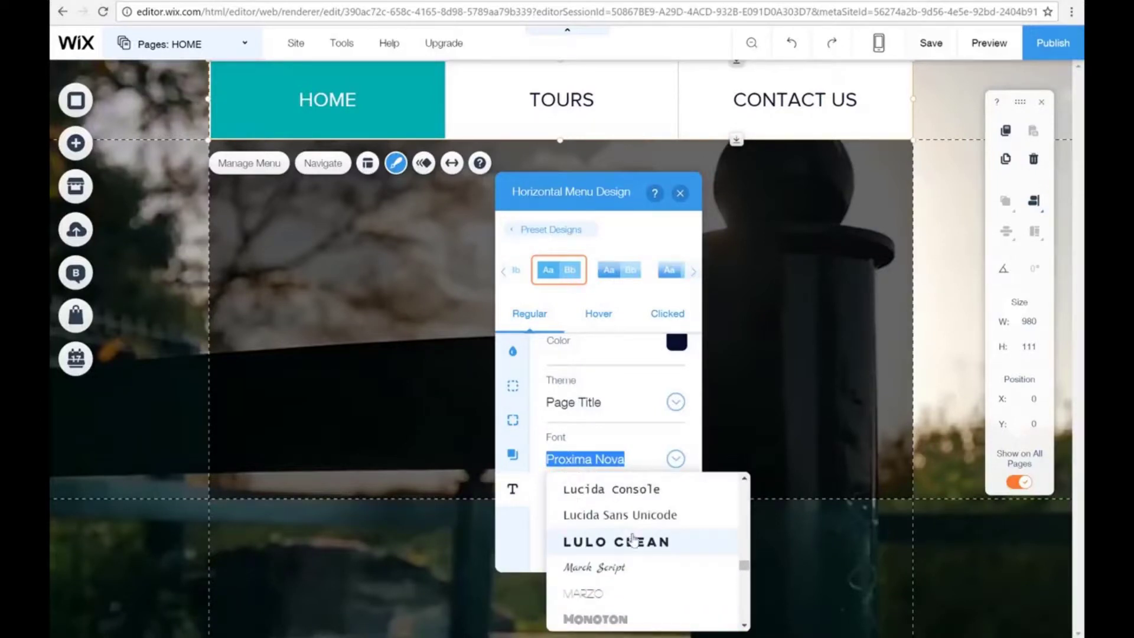
pyautogui.click(657, 541)
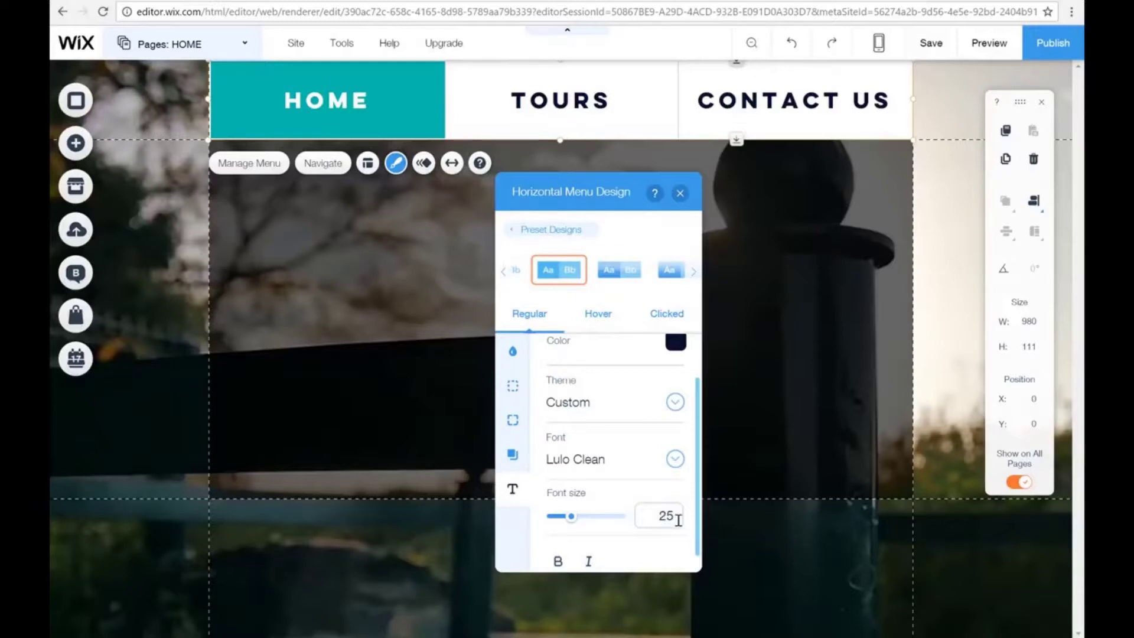
pyautogui.press('Return')
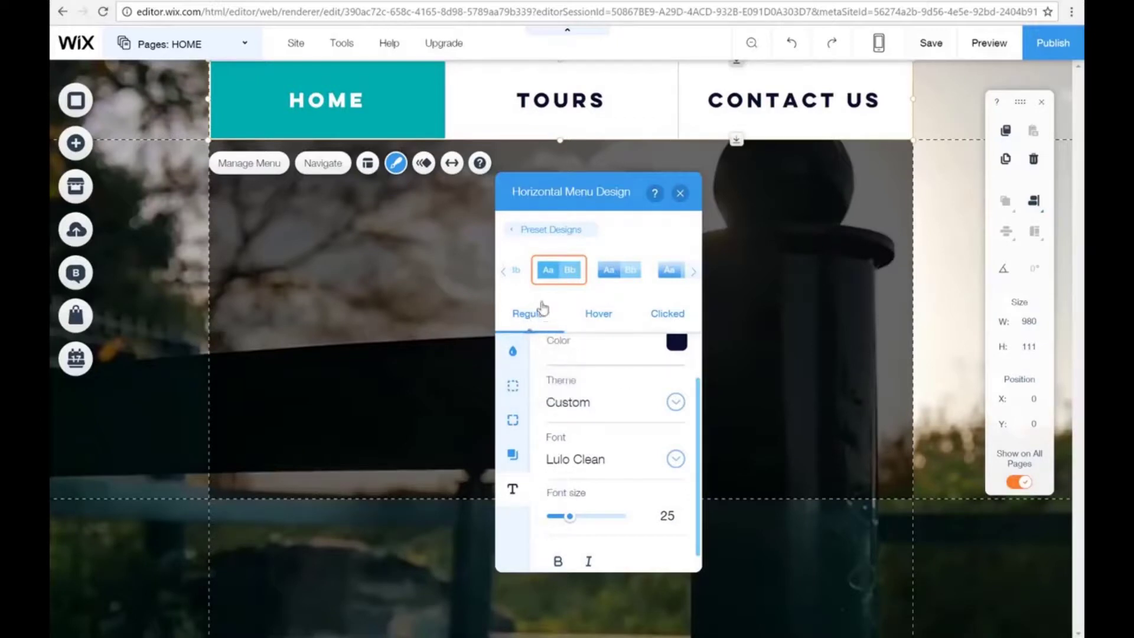
# Set the menu's hover-state background to dark navy #091230 and check the hover text colour, leaving it white.
pyautogui.click(590, 320)
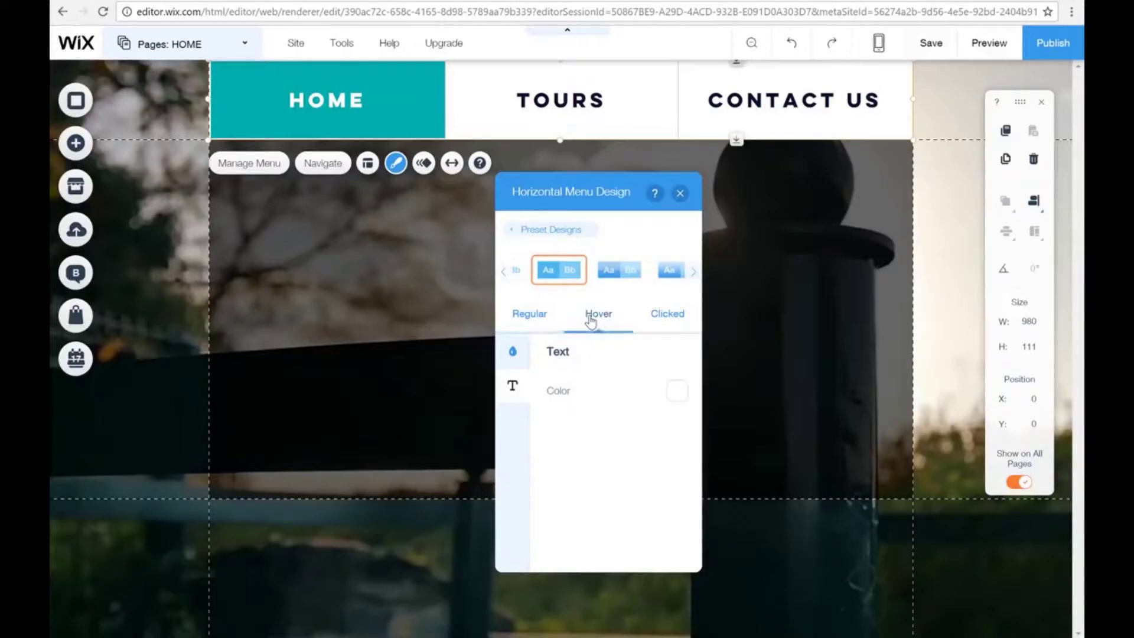
pyautogui.click(512, 350)
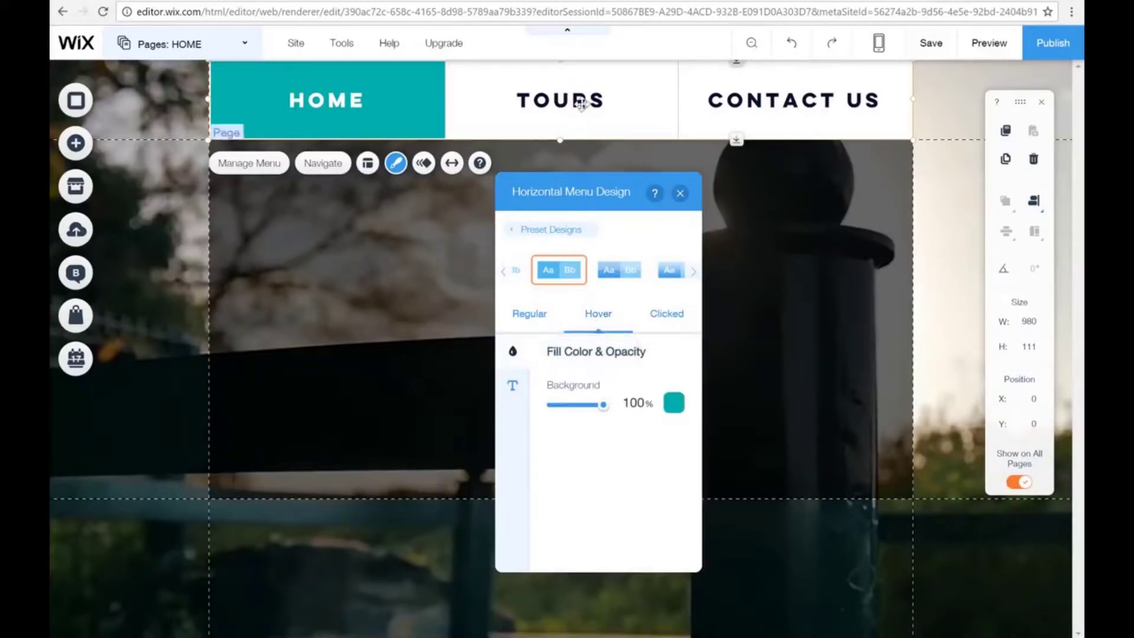
pyautogui.click(674, 402)
pyautogui.click(530, 369)
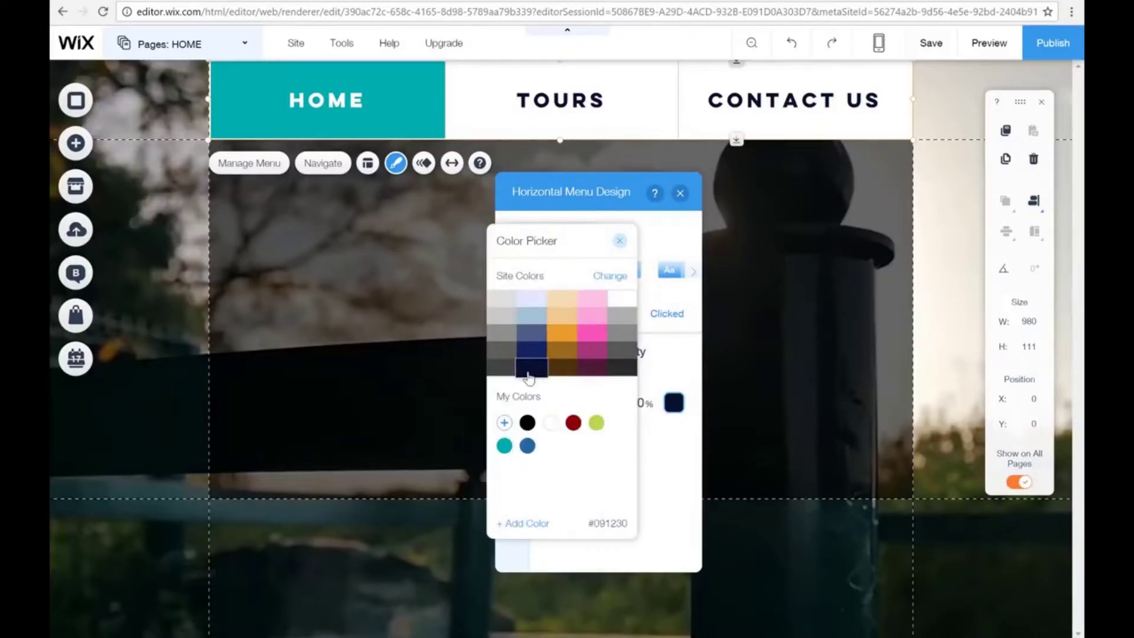
pyautogui.click(620, 242)
pyautogui.click(528, 387)
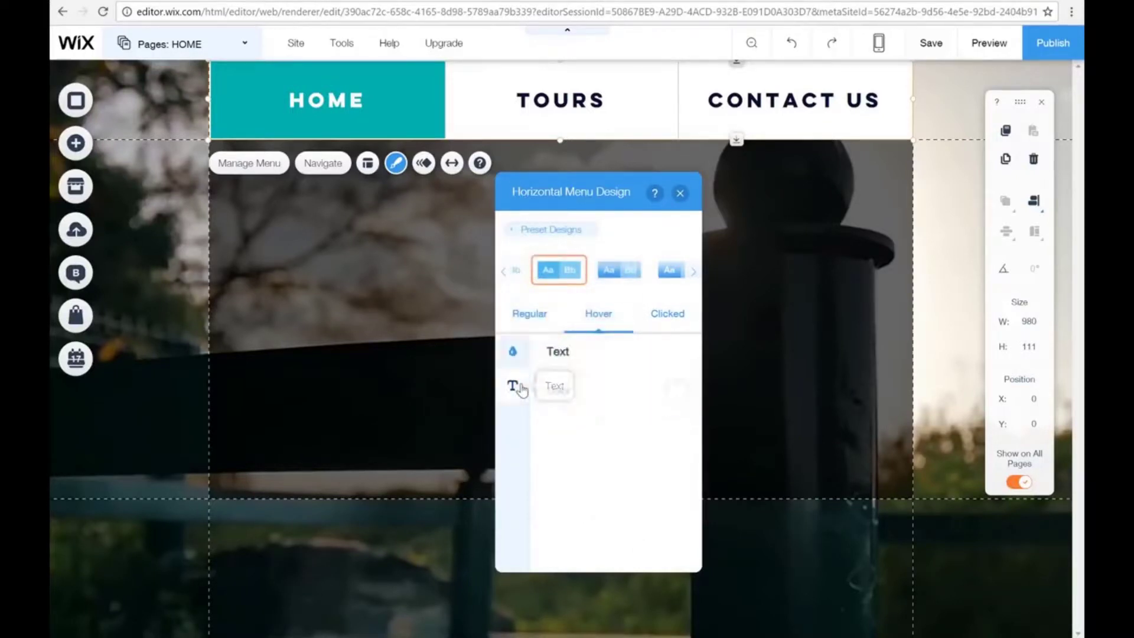
pyautogui.click(674, 392)
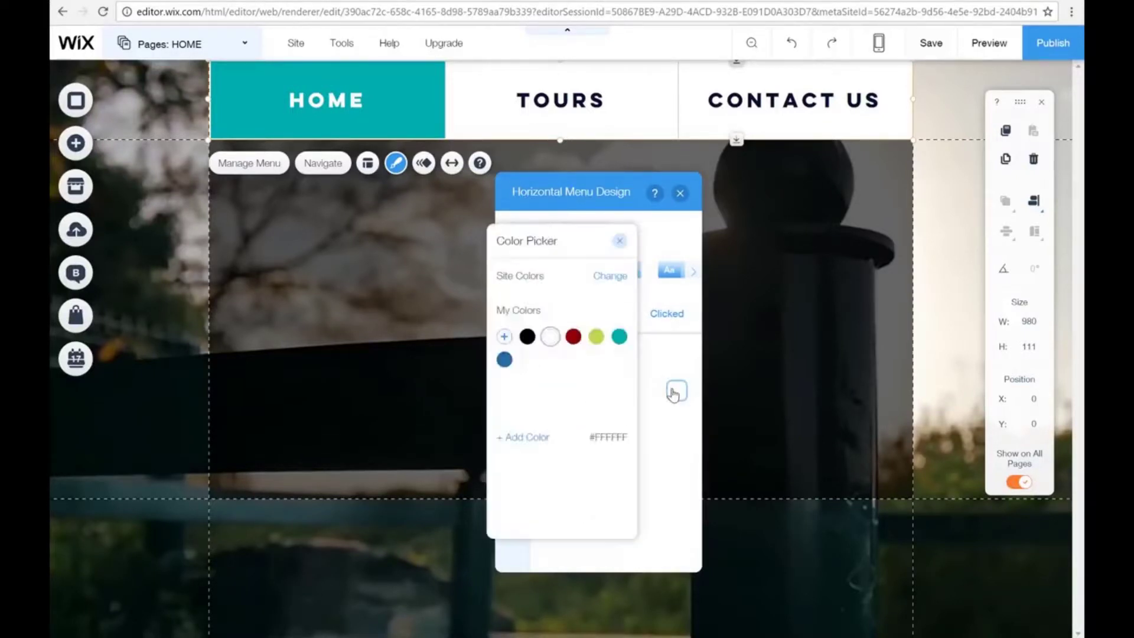
pyautogui.click(620, 243)
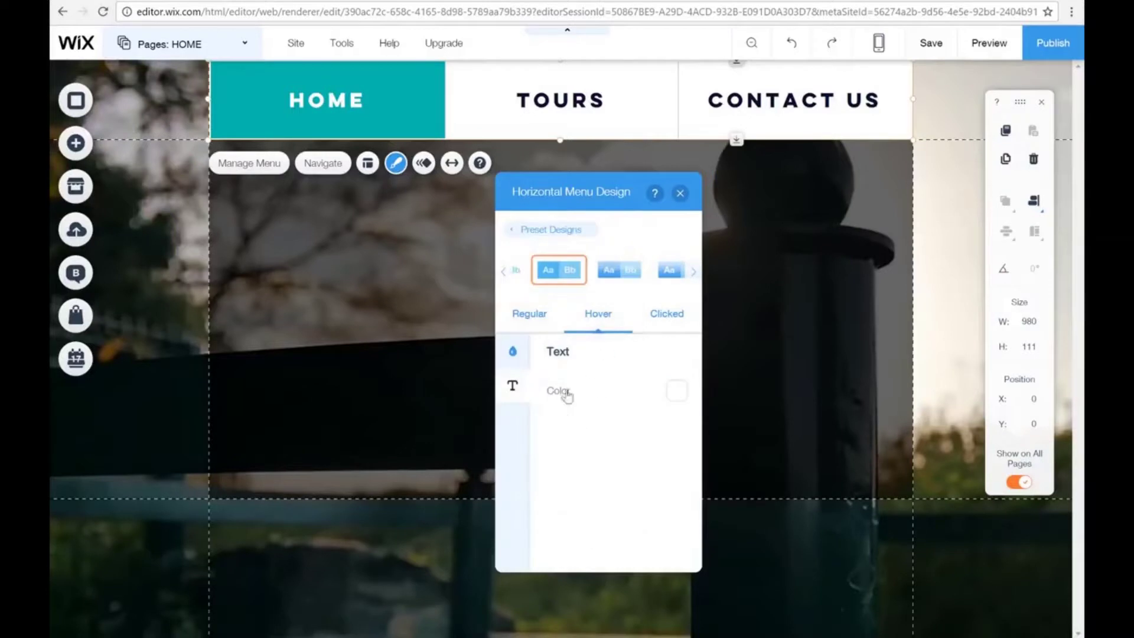
# Set the menu's clicked-state background to the dark navy site colour #091230.
pyautogui.click(659, 317)
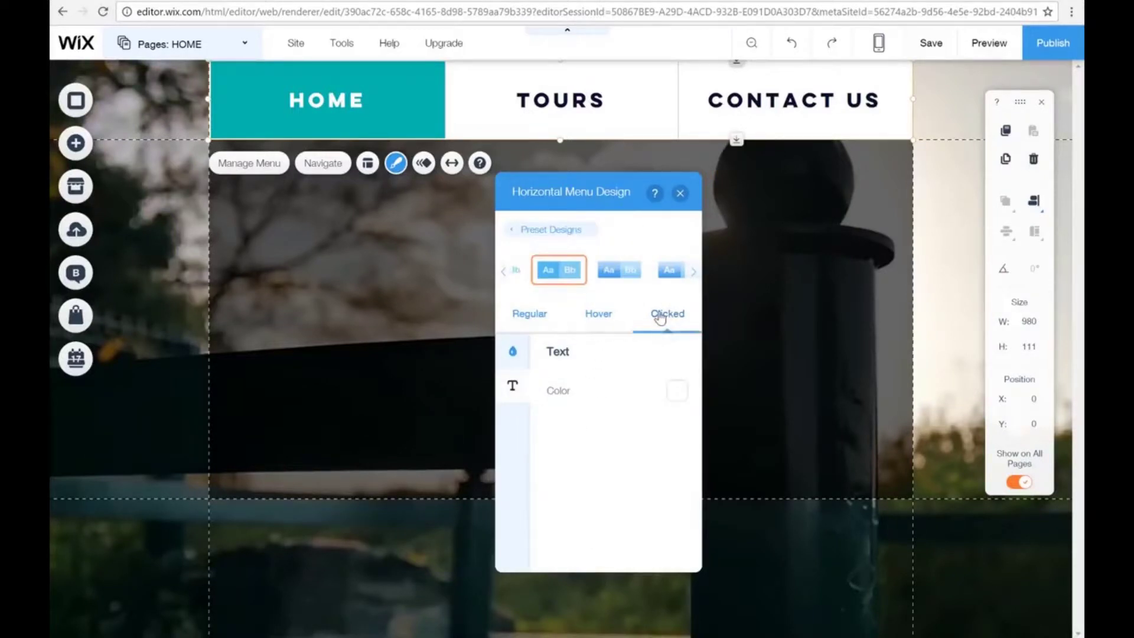
pyautogui.click(514, 352)
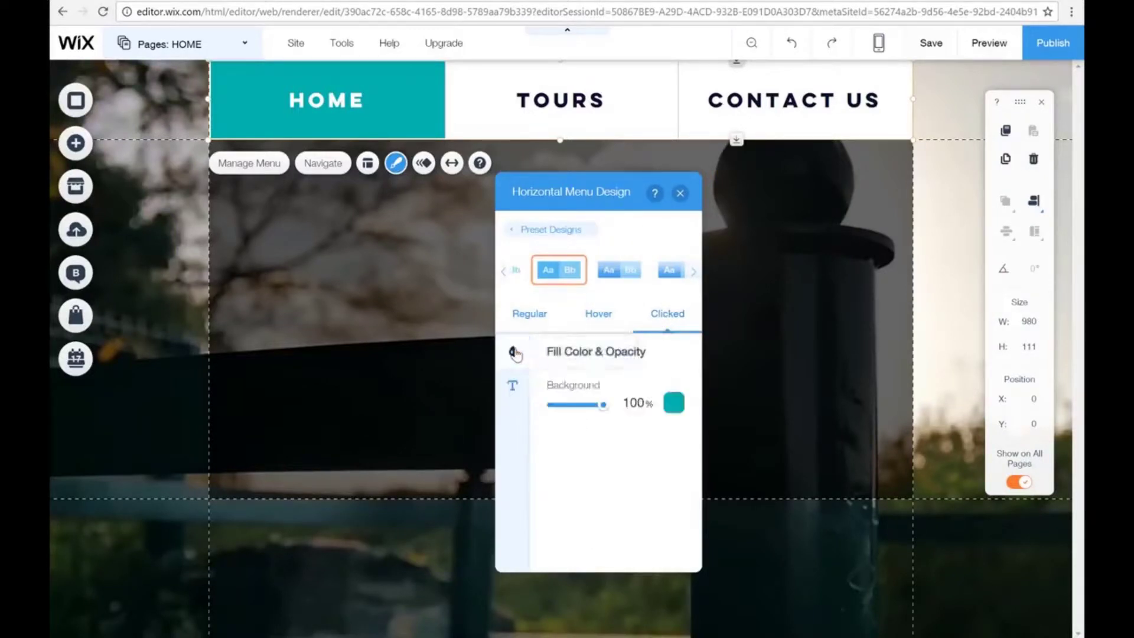
pyautogui.click(674, 402)
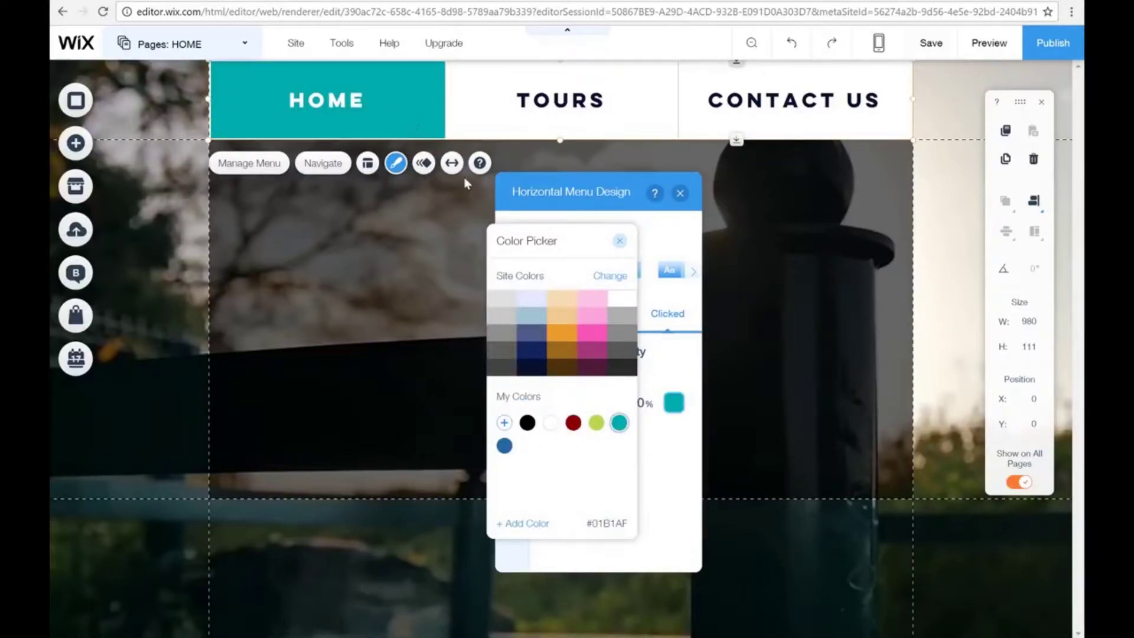
pyautogui.click(528, 342)
pyautogui.click(540, 372)
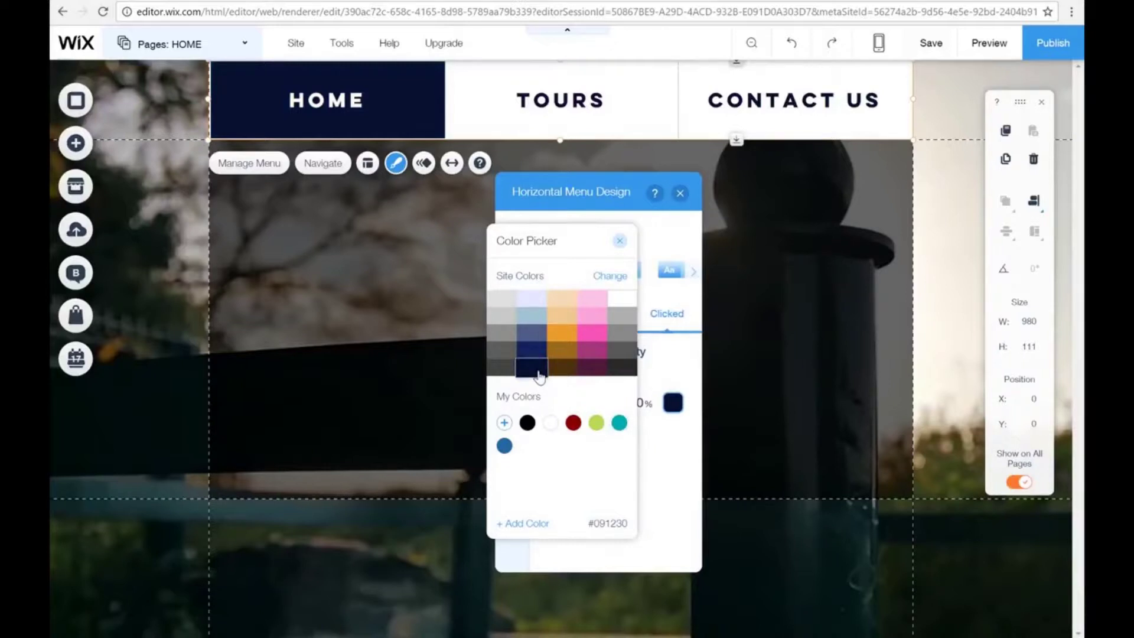
pyautogui.click(619, 241)
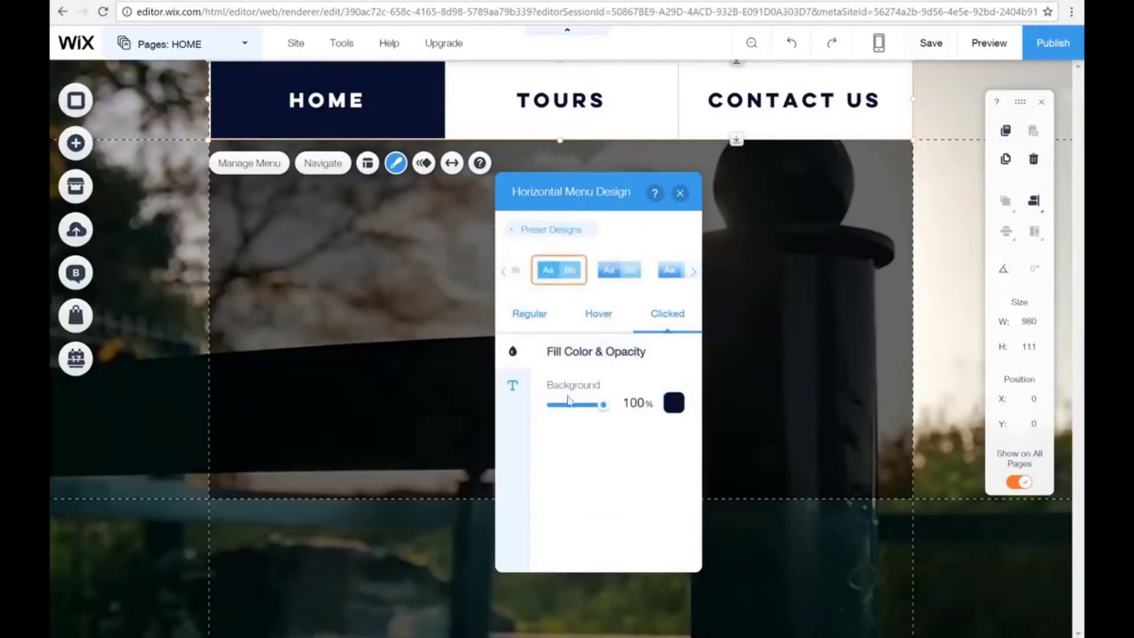
# Check the menu's clicked-state text colour and preview the site to examine how the menu items react on hover.
pyautogui.click(513, 387)
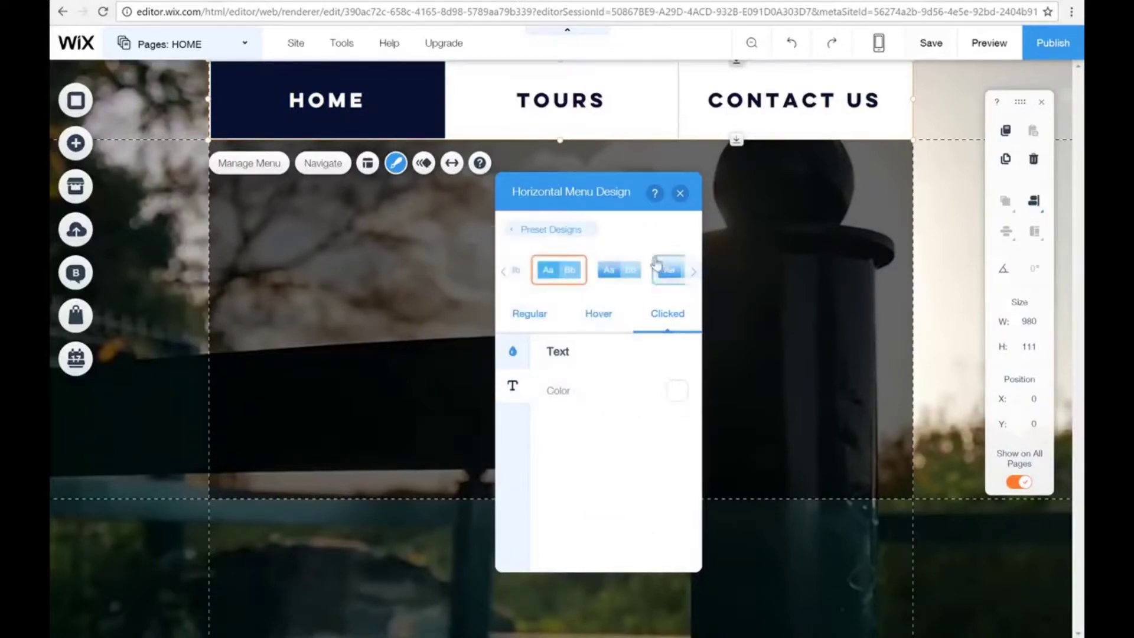
pyautogui.click(680, 195)
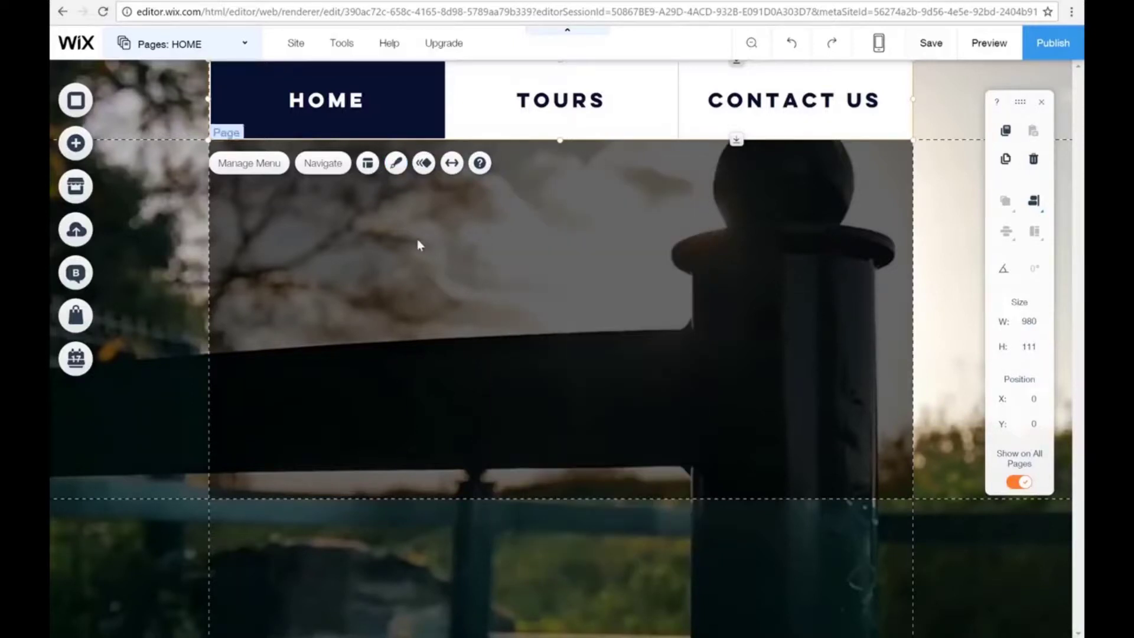
pyautogui.click(989, 49)
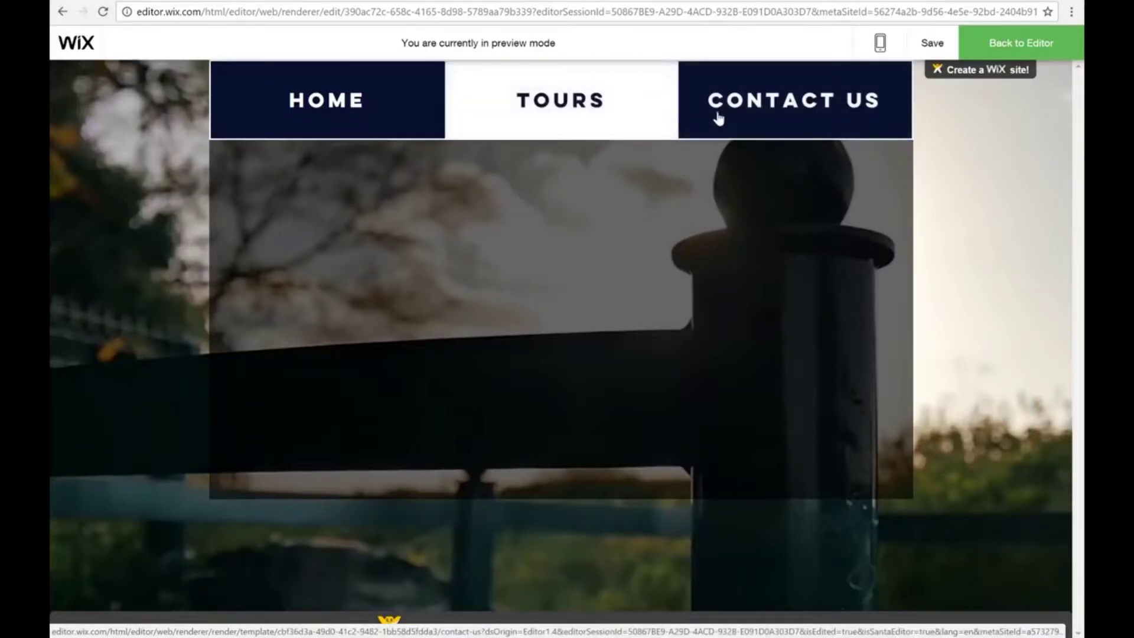
pyautogui.click(1015, 54)
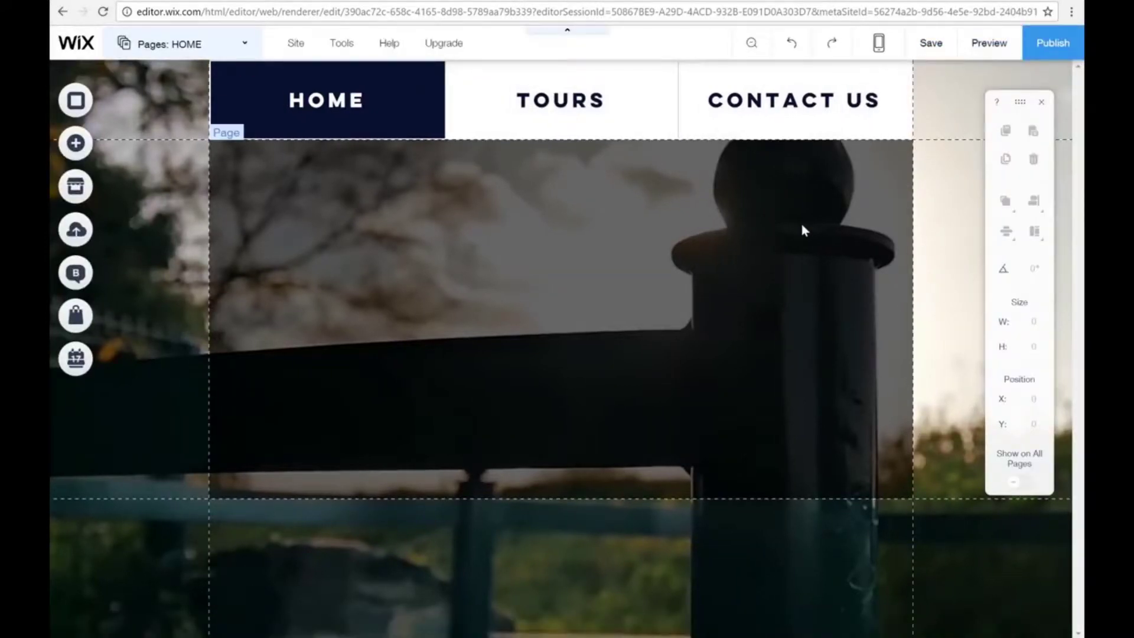
pyautogui.click(990, 53)
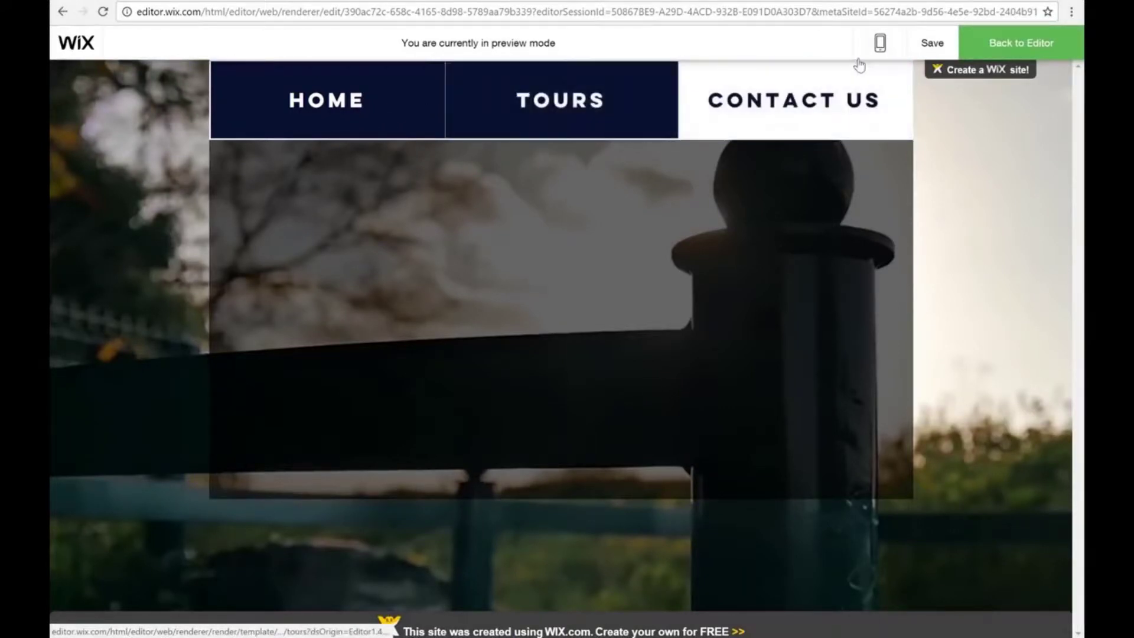
pyautogui.click(1008, 39)
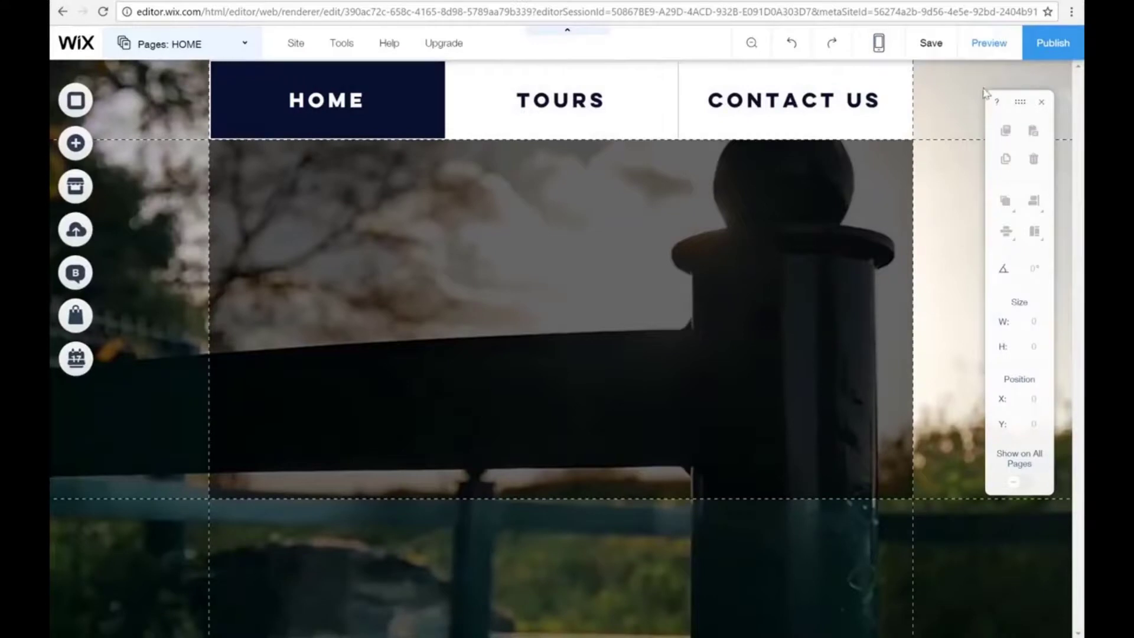
# Look through the image sources available for adding an image, from uploads and collections to social images and related apps.
pyautogui.click(77, 143)
pyautogui.click(133, 131)
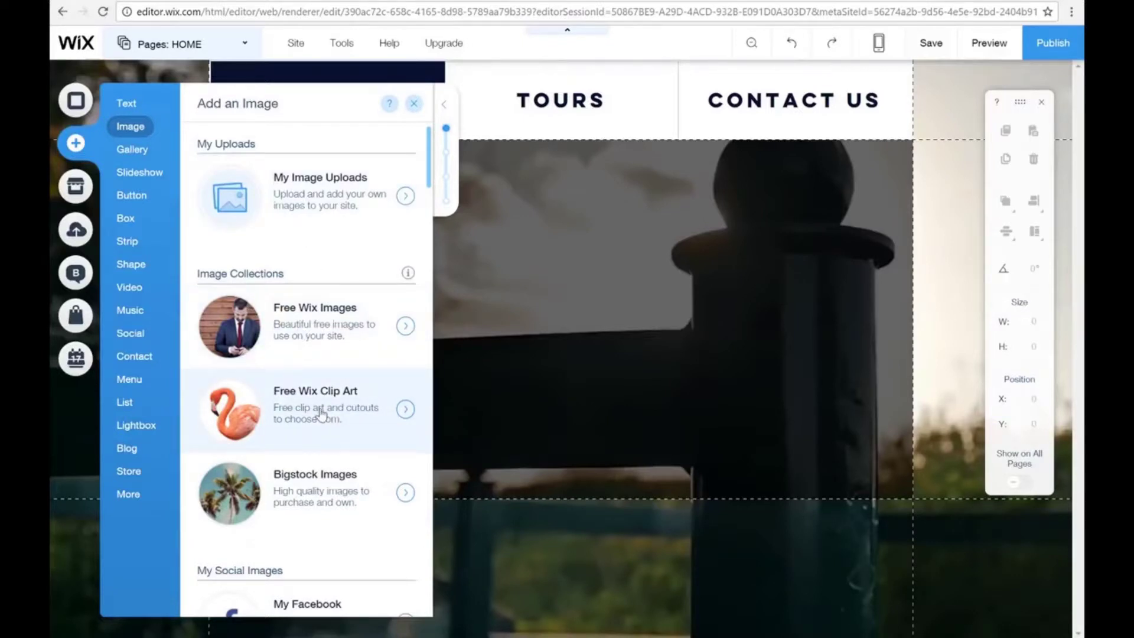
pyautogui.scroll(-1, 326, 490)
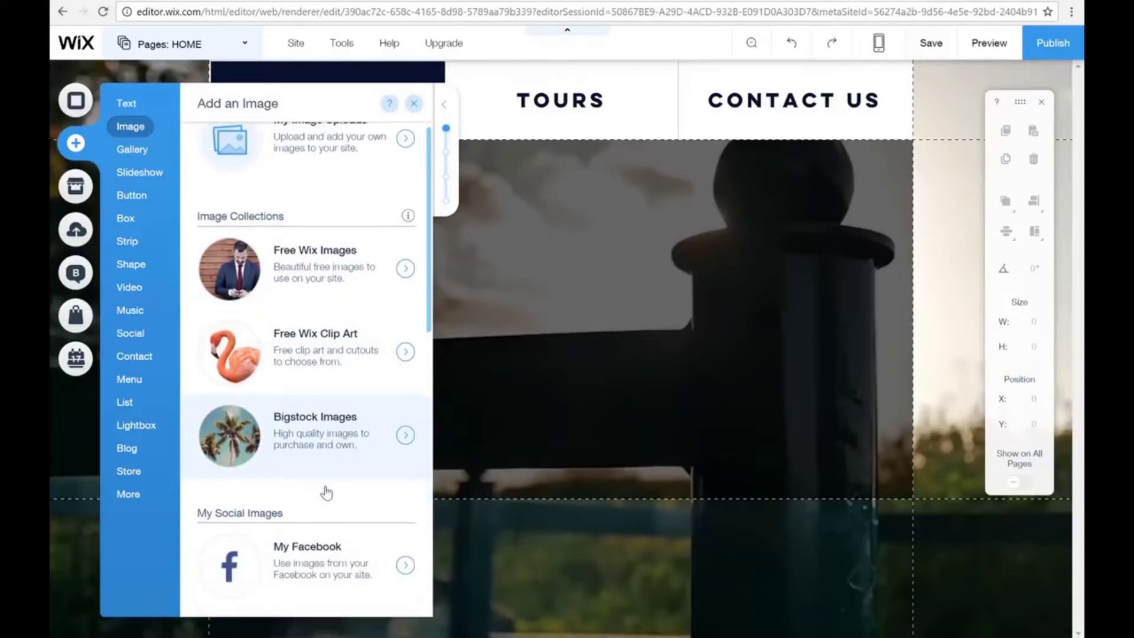
pyautogui.scroll(-2, 327, 490)
pyautogui.scroll(-2, 328, 491)
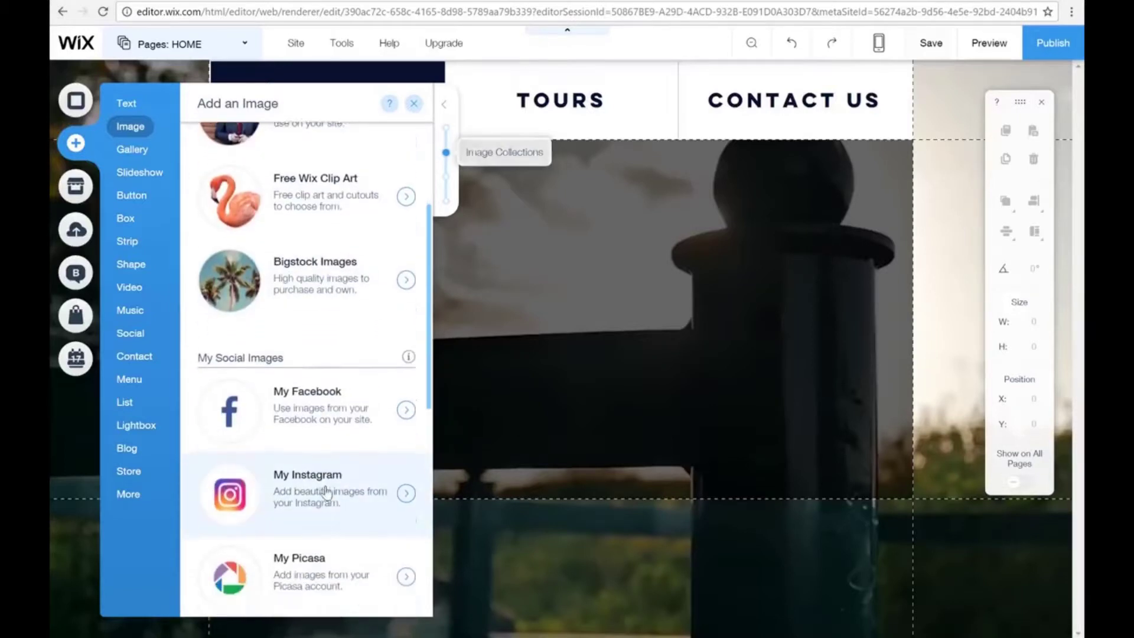
pyautogui.scroll(-3, 328, 406)
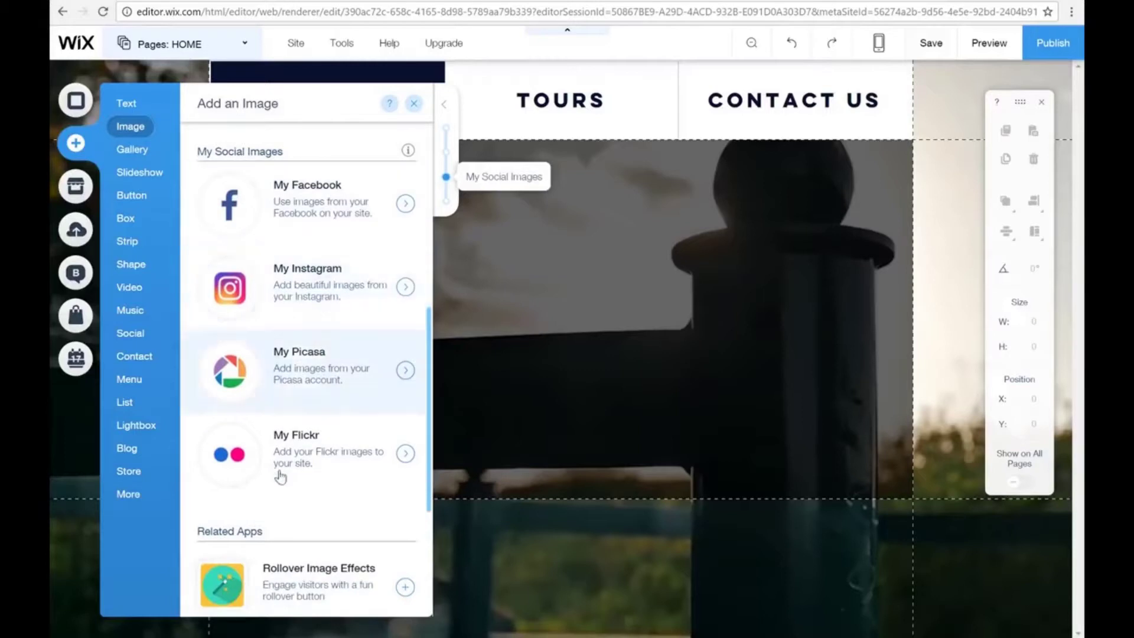
pyautogui.scroll(-3, 278, 472)
pyautogui.scroll(8, 281, 477)
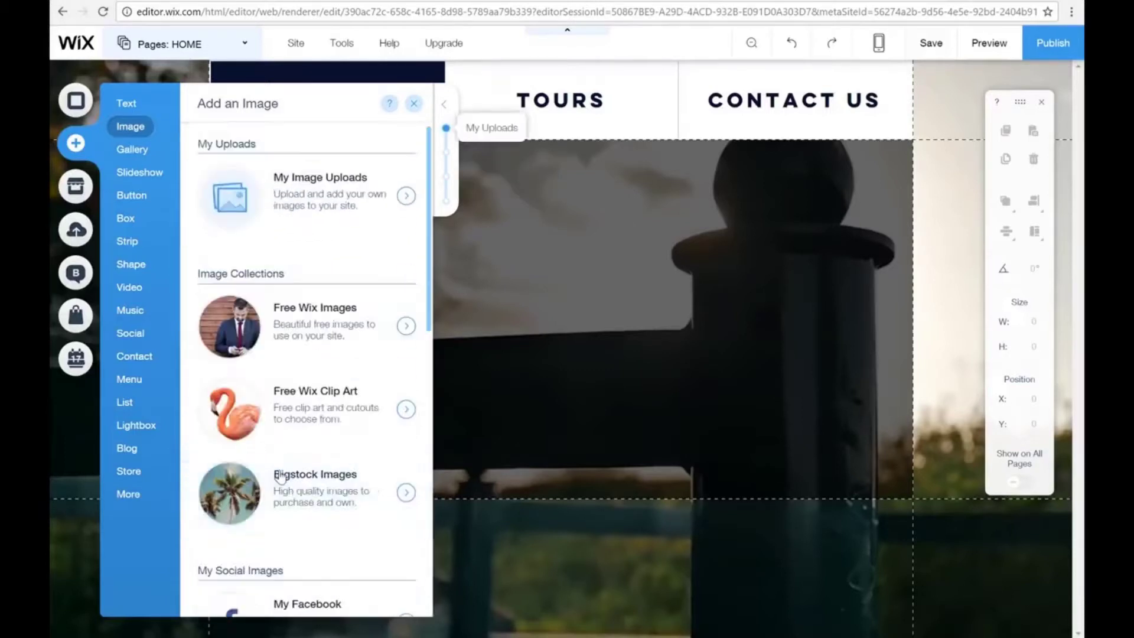
# Add VTI-logo.png from the uploaded images and enlarge it to about 979 × 311 px directly below the menu at X 0, Y 111.
pyautogui.click(405, 196)
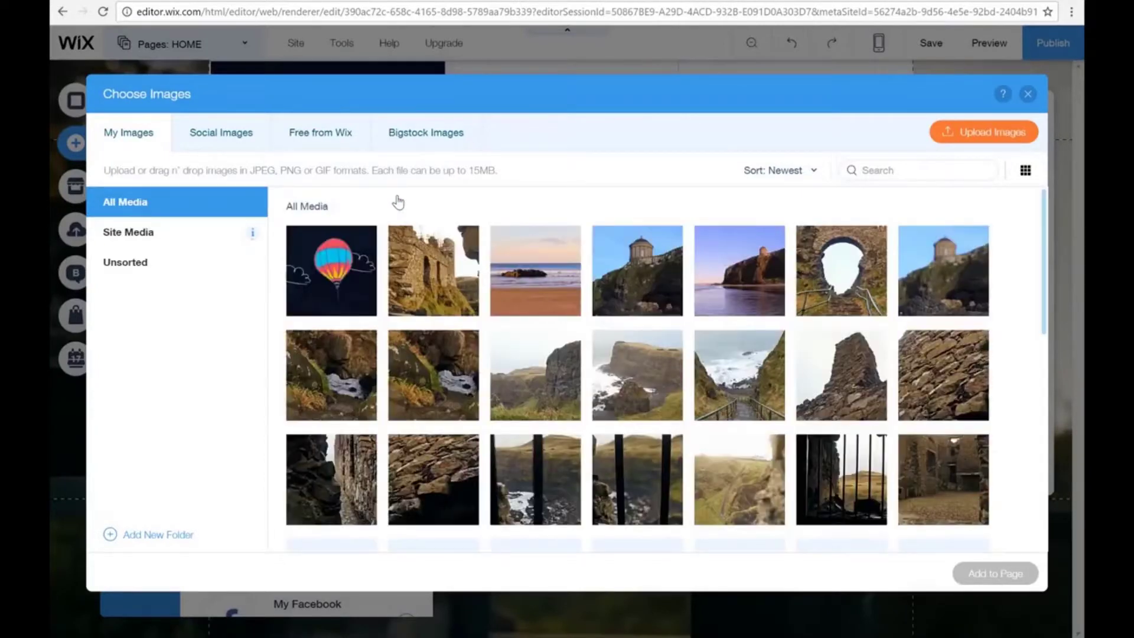
pyautogui.scroll(-5, 725, 338)
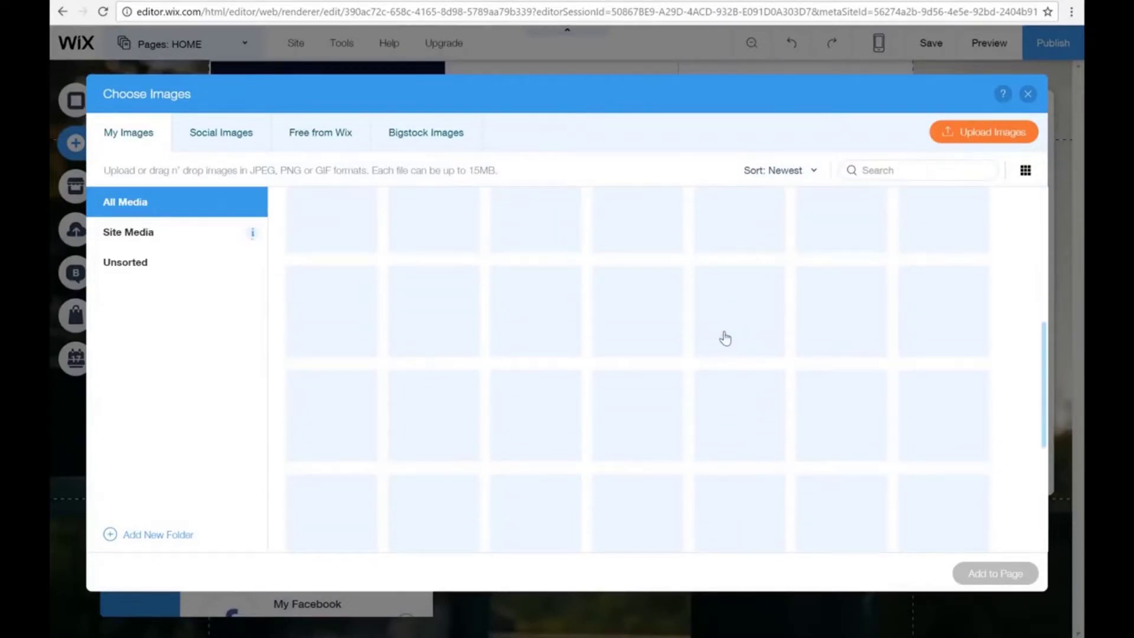
pyautogui.scroll(-3, 725, 338)
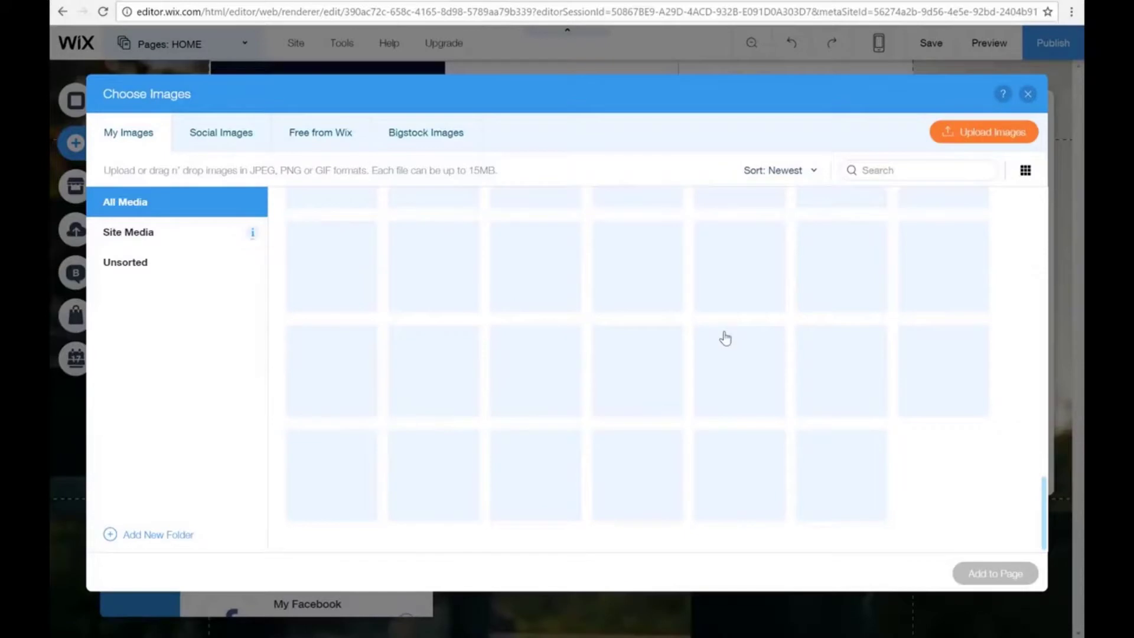
pyautogui.click(866, 463)
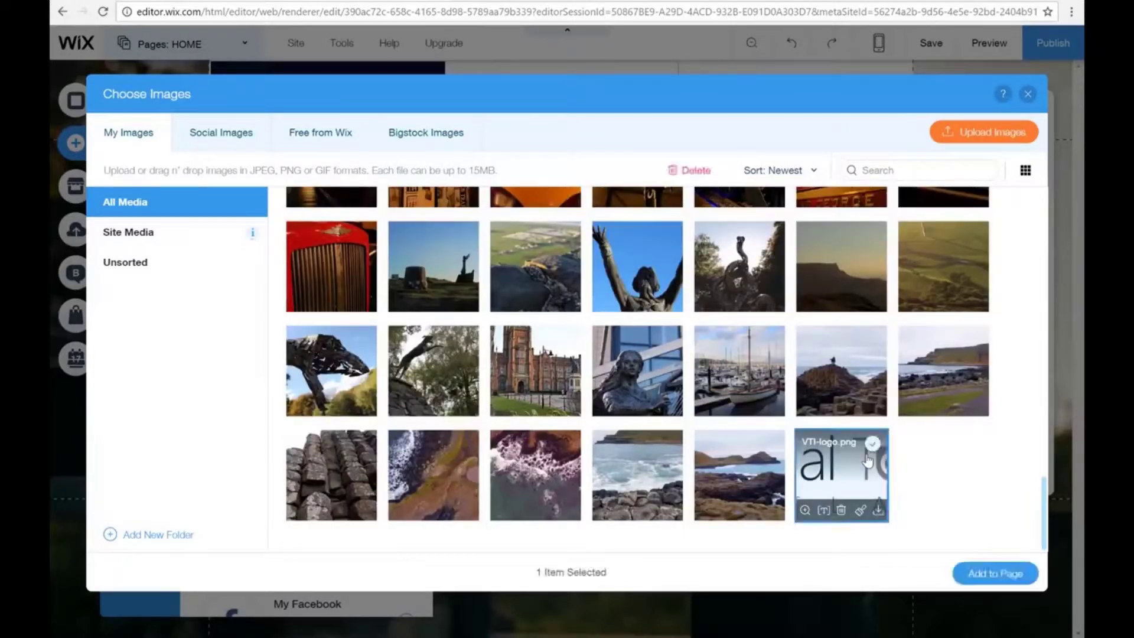
pyautogui.click(993, 573)
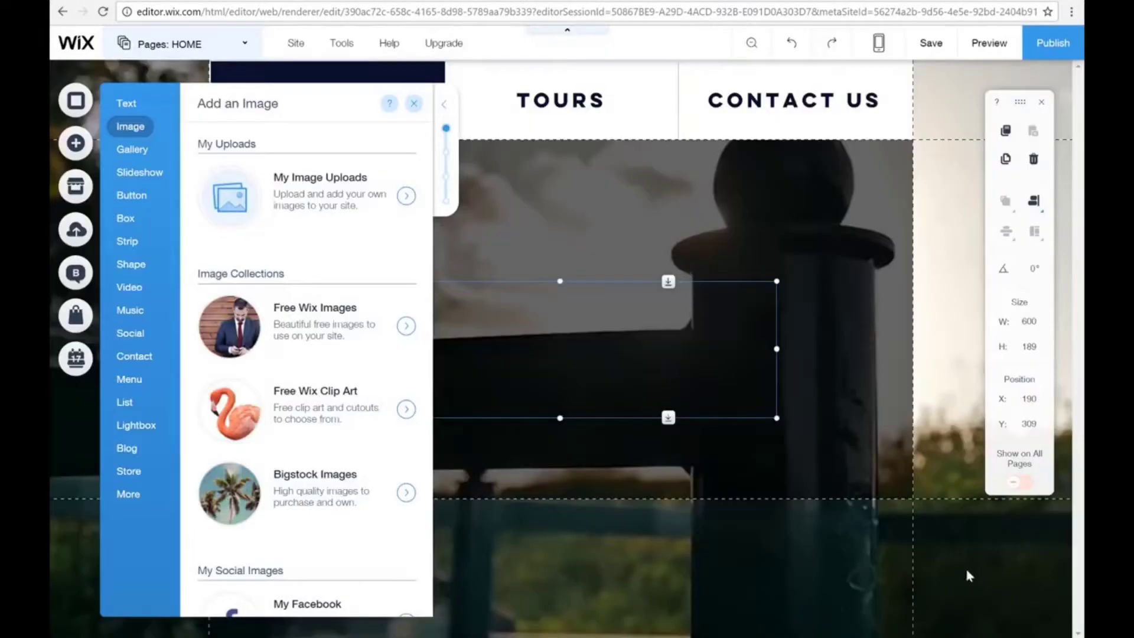
pyautogui.moveTo(446, 316); pyautogui.dragTo(316, 175)
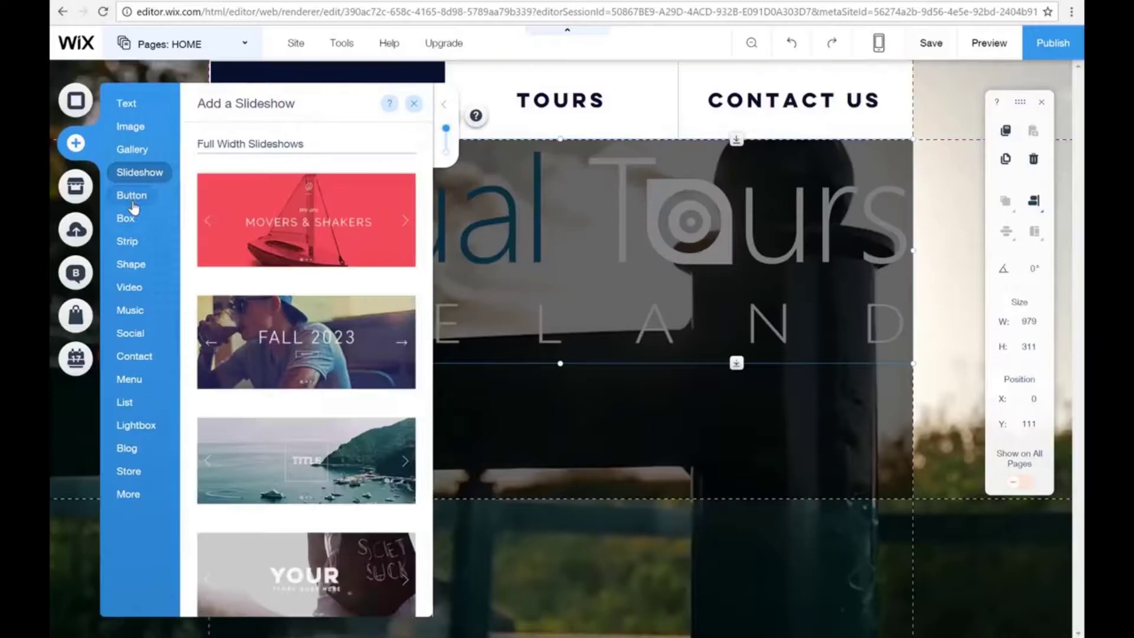
# Add the light grey themed box and size it to about 979 × 326 px directly below the logo at X 0, Y 422.
pyautogui.click(133, 203)
pyautogui.click(141, 220)
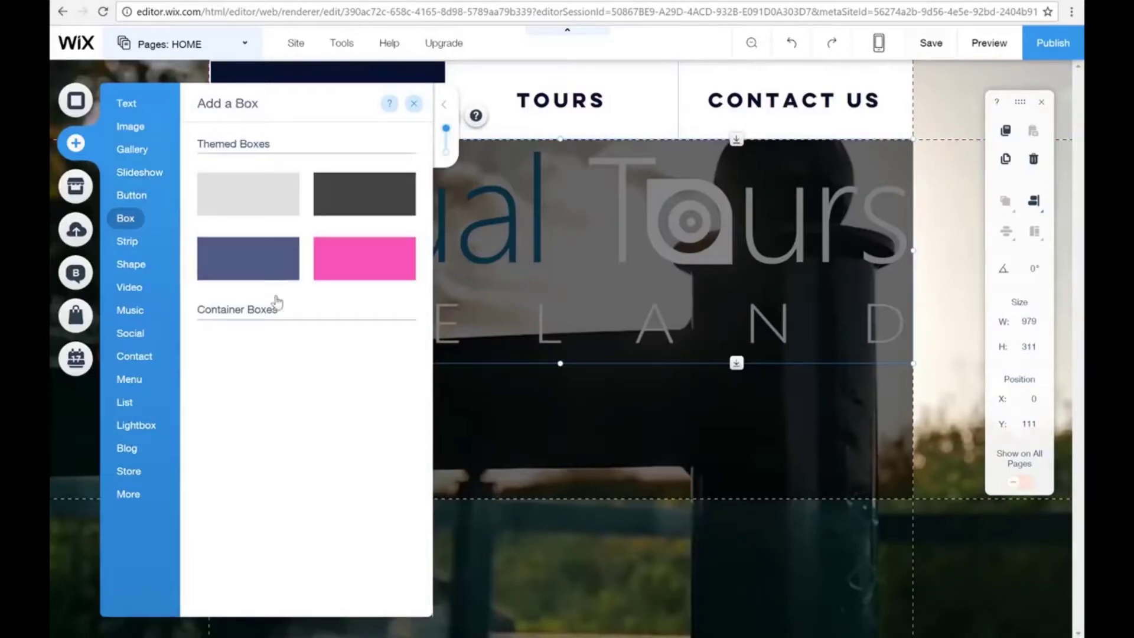
pyautogui.click(263, 200)
pyautogui.moveTo(377, 367); pyautogui.dragTo(306, 445)
pyautogui.moveTo(618, 535); pyautogui.dragTo(912, 597)
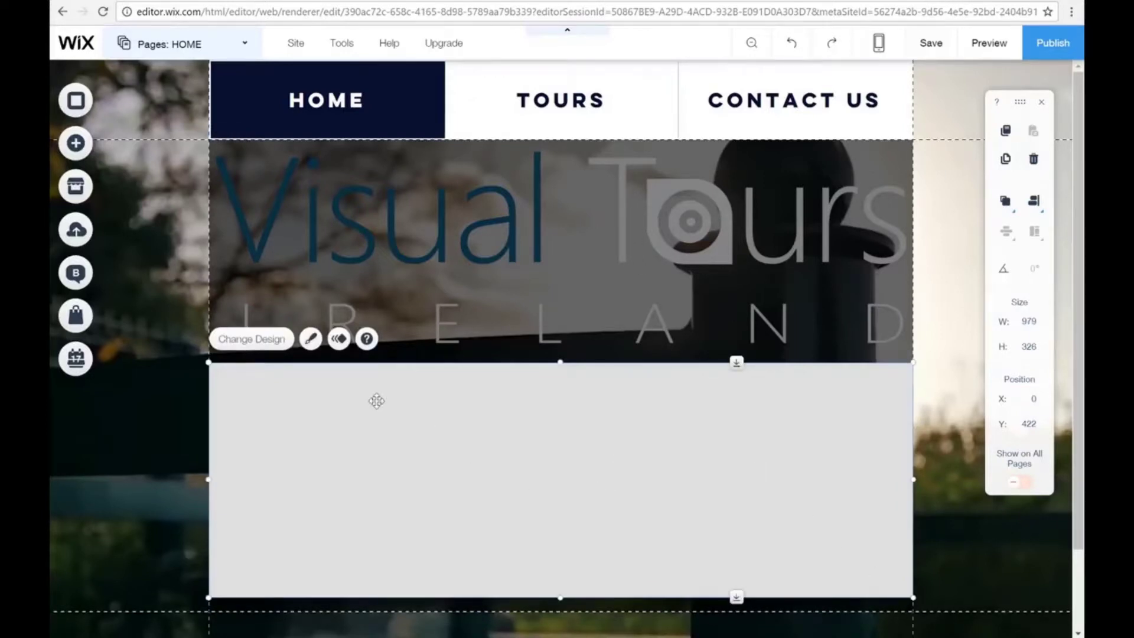
# Customize the box's design by setting its background fill colour to white #FFFFFF.
pyautogui.click(312, 340)
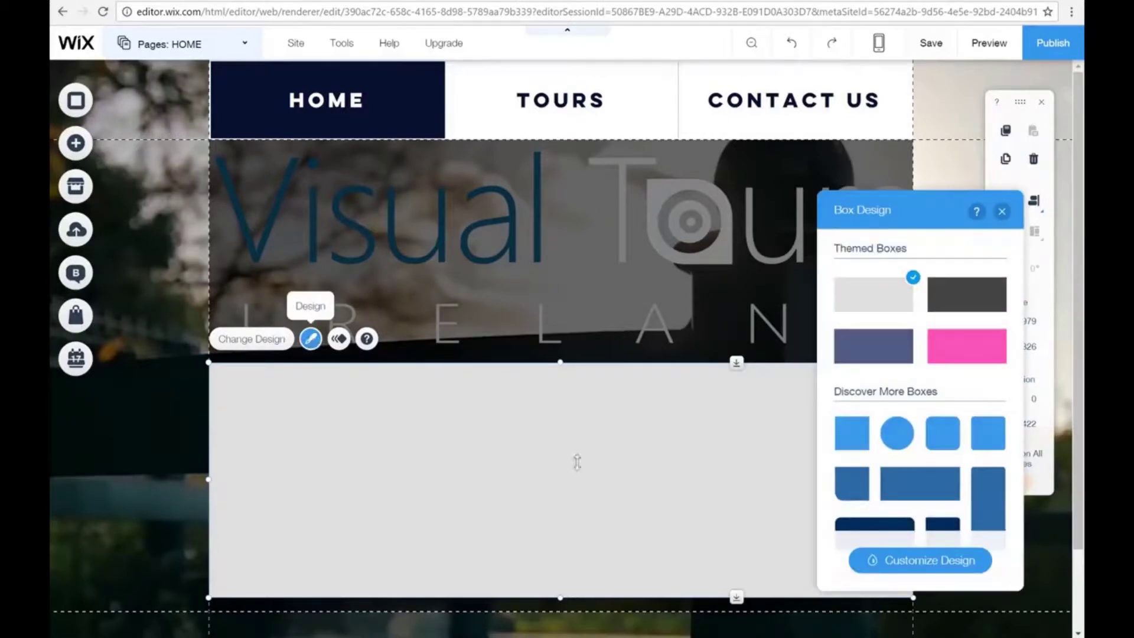
pyautogui.click(925, 564)
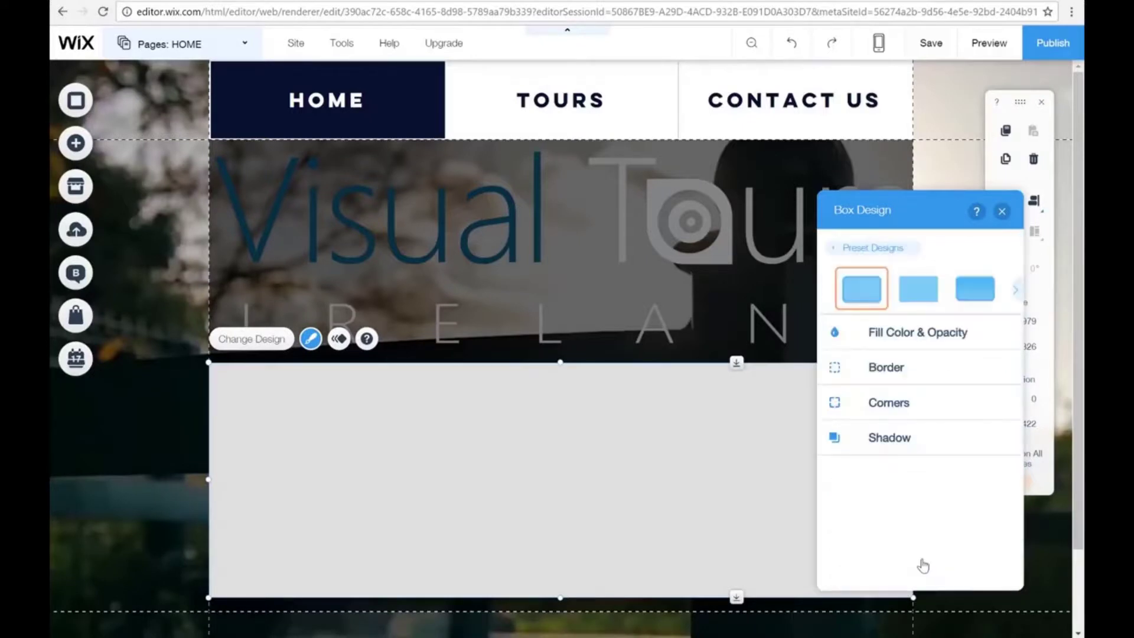
pyautogui.click(932, 346)
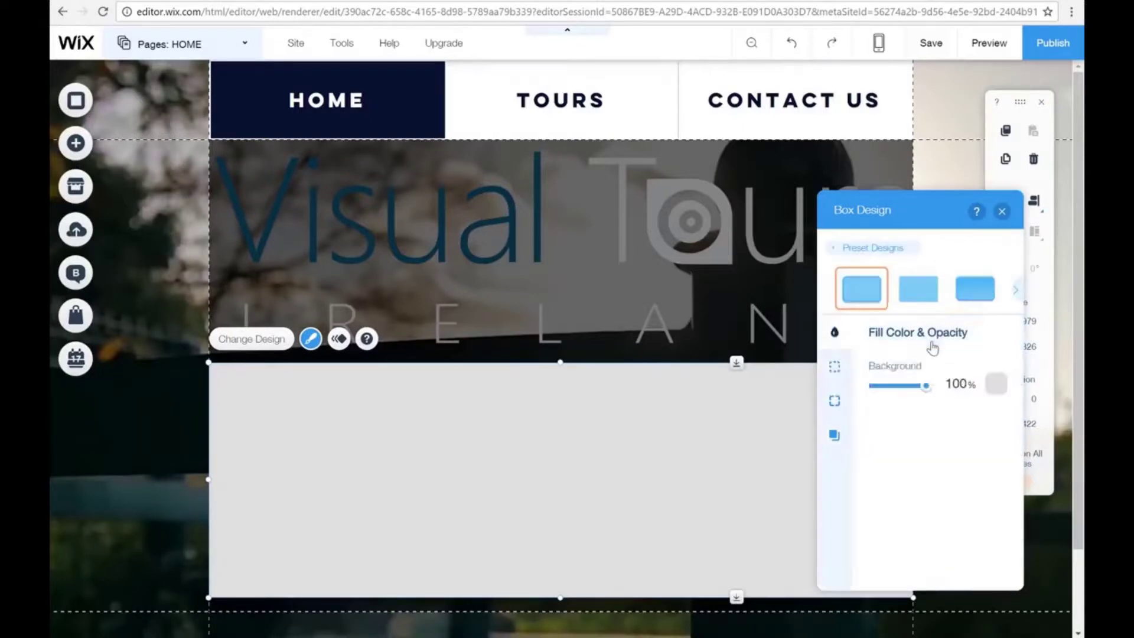
pyautogui.click(962, 386)
pyautogui.click(992, 387)
pyautogui.click(993, 387)
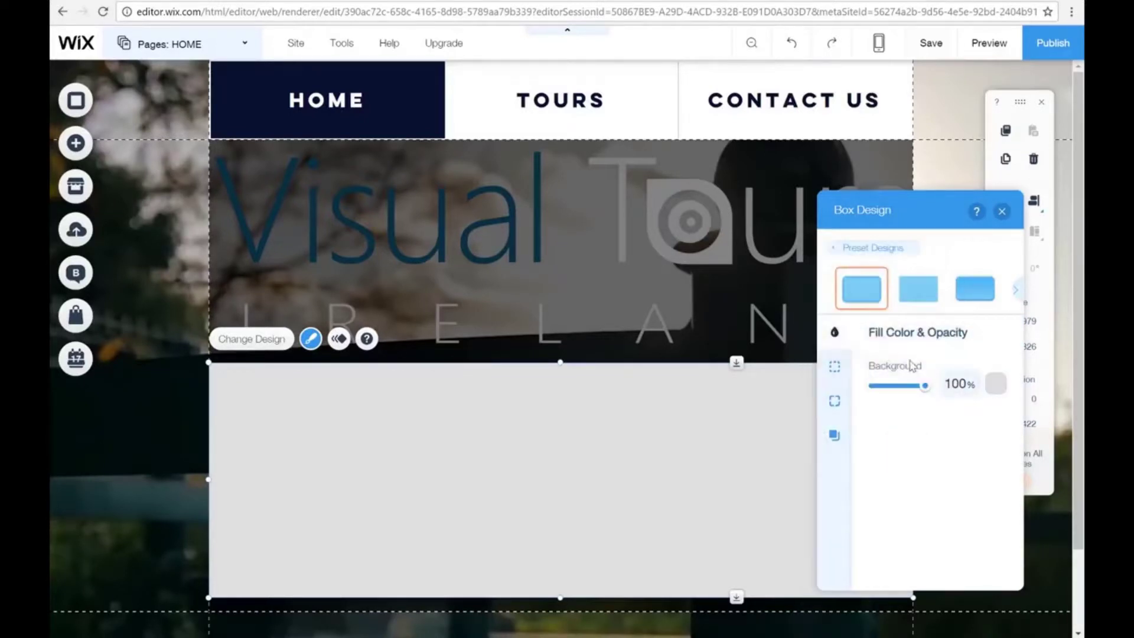
pyautogui.click(992, 387)
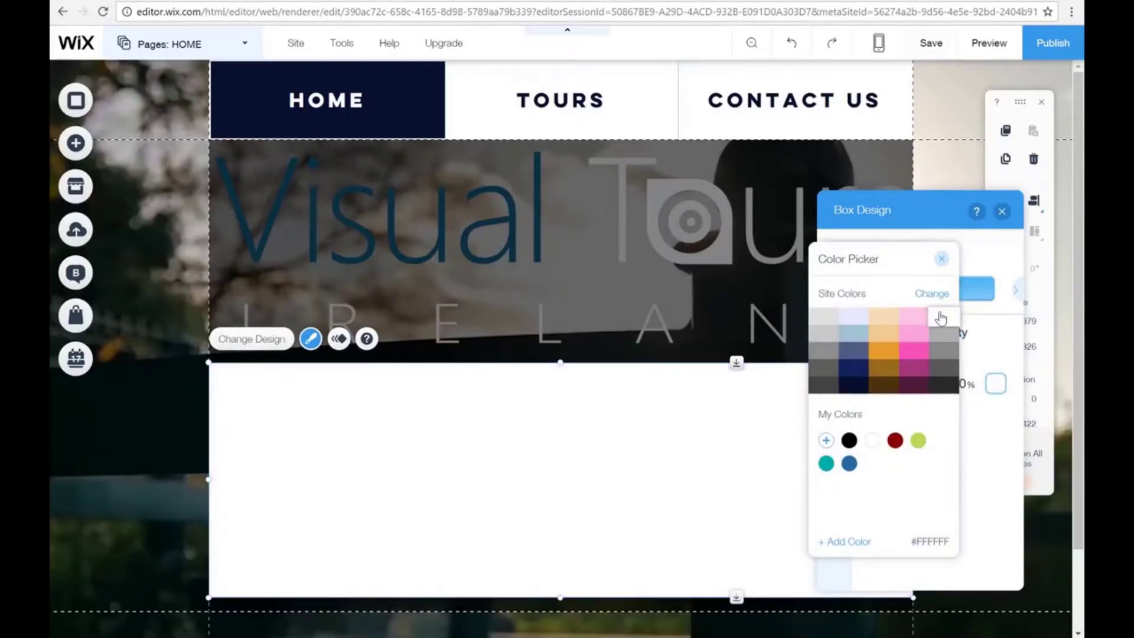
pyautogui.click(941, 259)
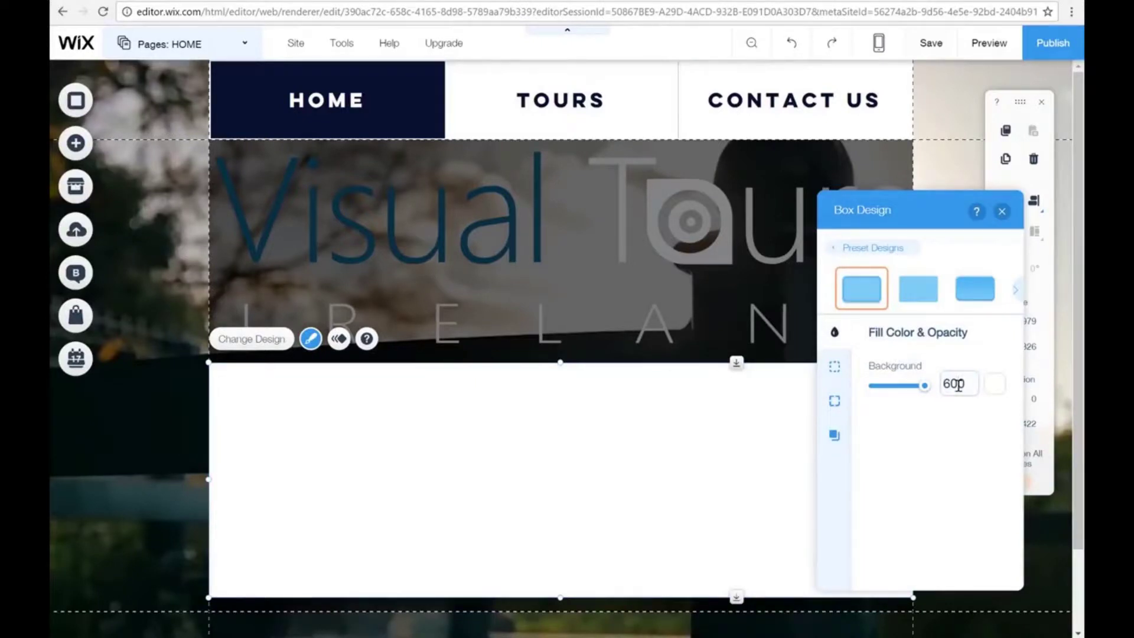
# Try 60% opacity for the box's background and settle on 80%.
pyautogui.press('Return')
pyautogui.click(958, 385)
pyautogui.press('Return')
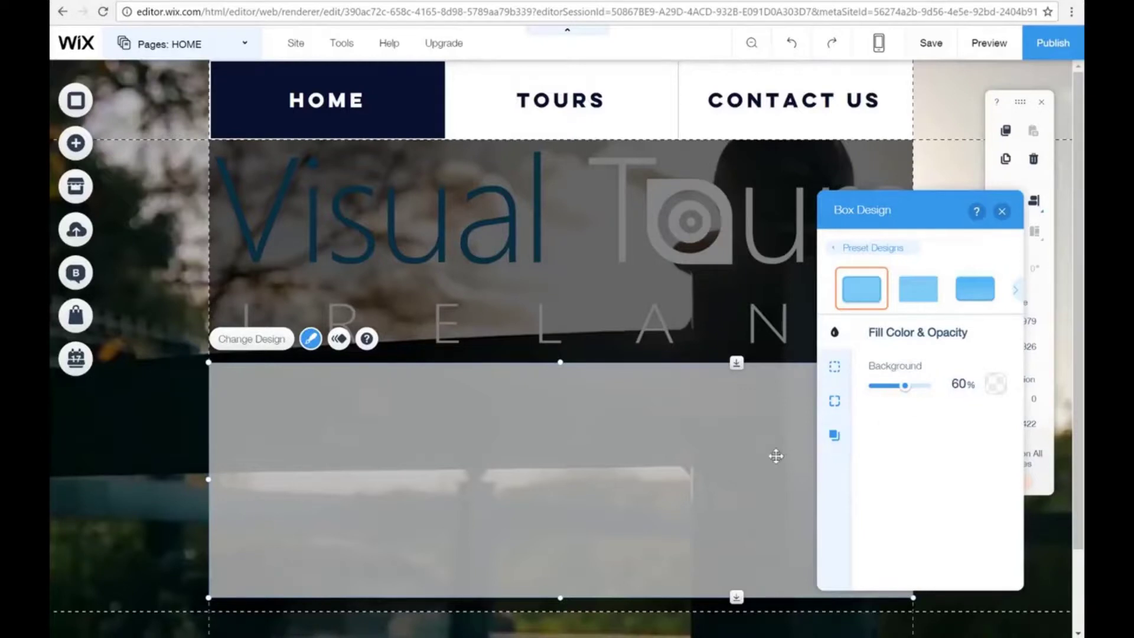
pyautogui.click(963, 385)
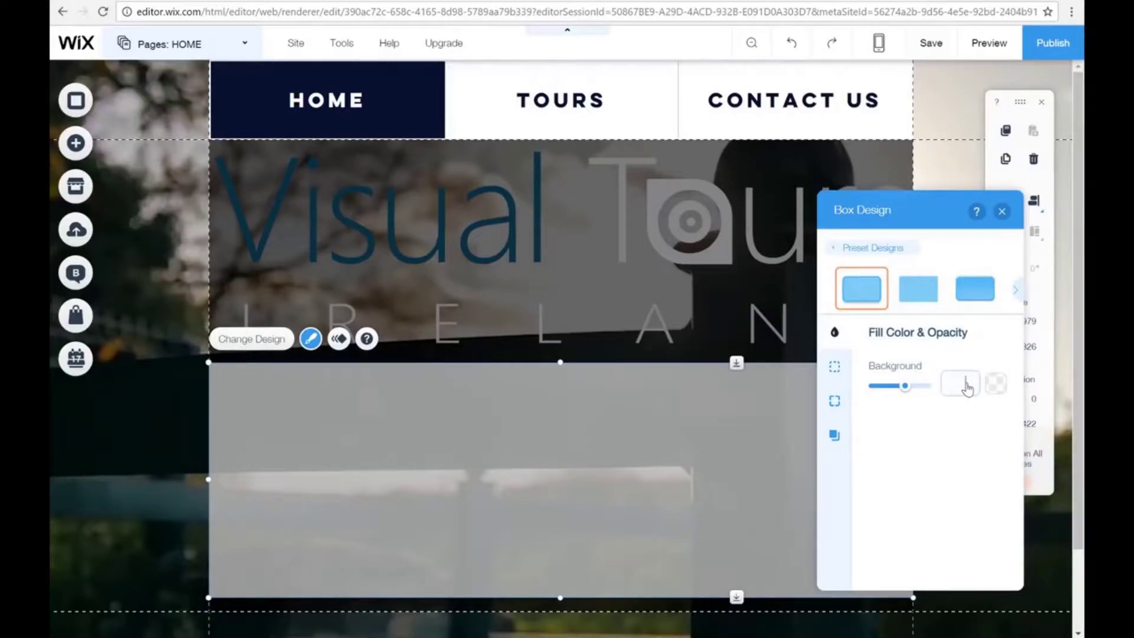
pyautogui.write('80')
pyautogui.press('Return')
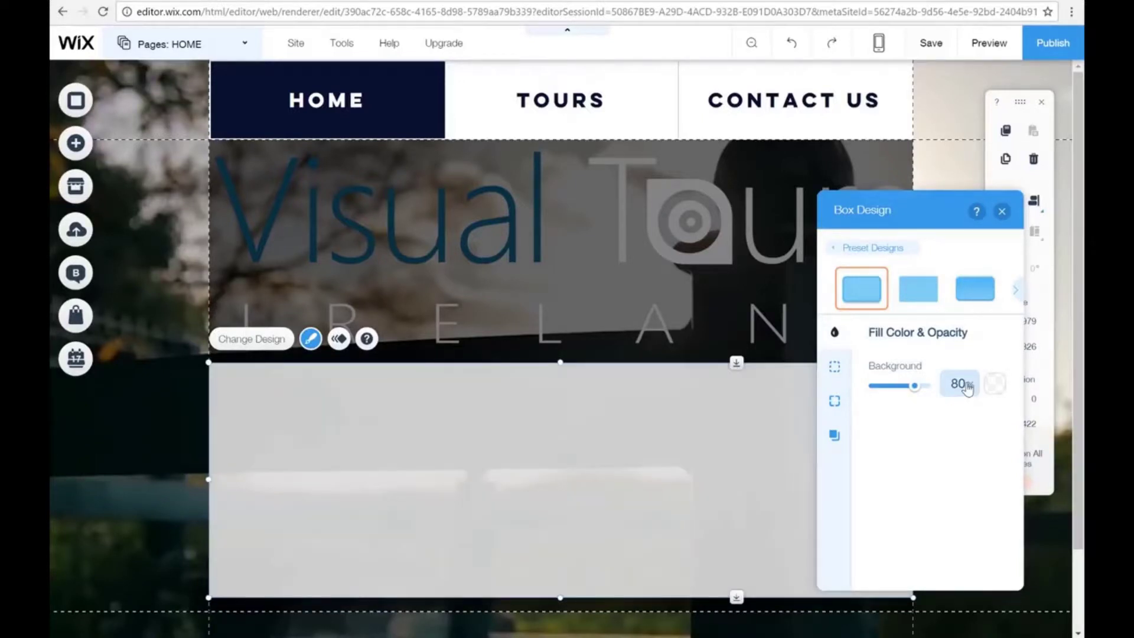
# Review the box's border, corner and shadow settings and close its design options.
pyautogui.click(836, 370)
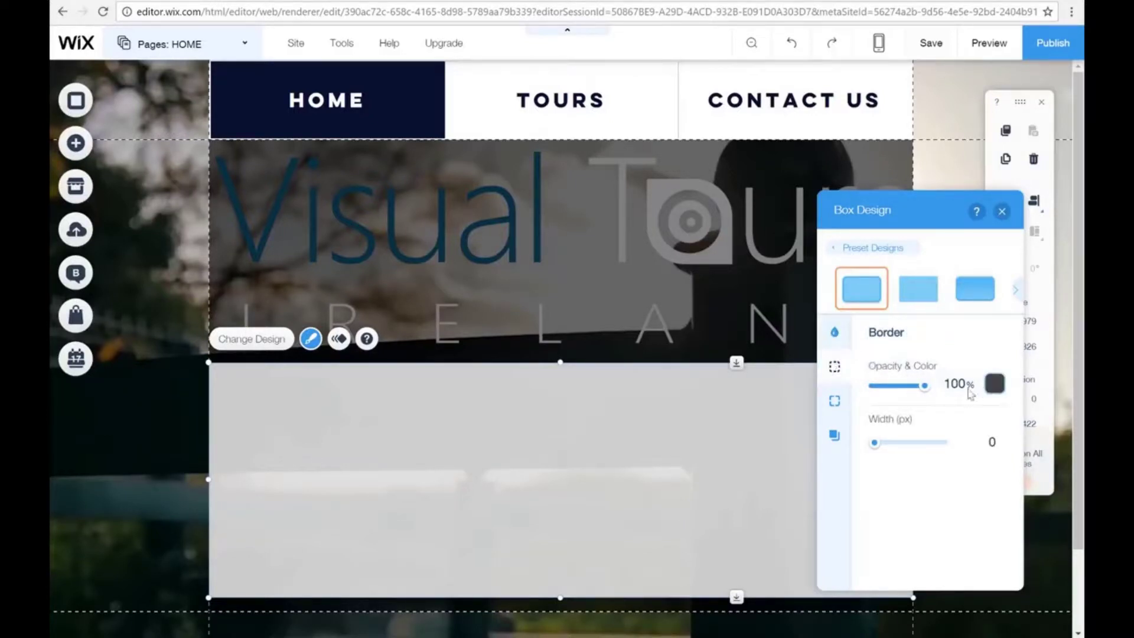
pyautogui.click(835, 401)
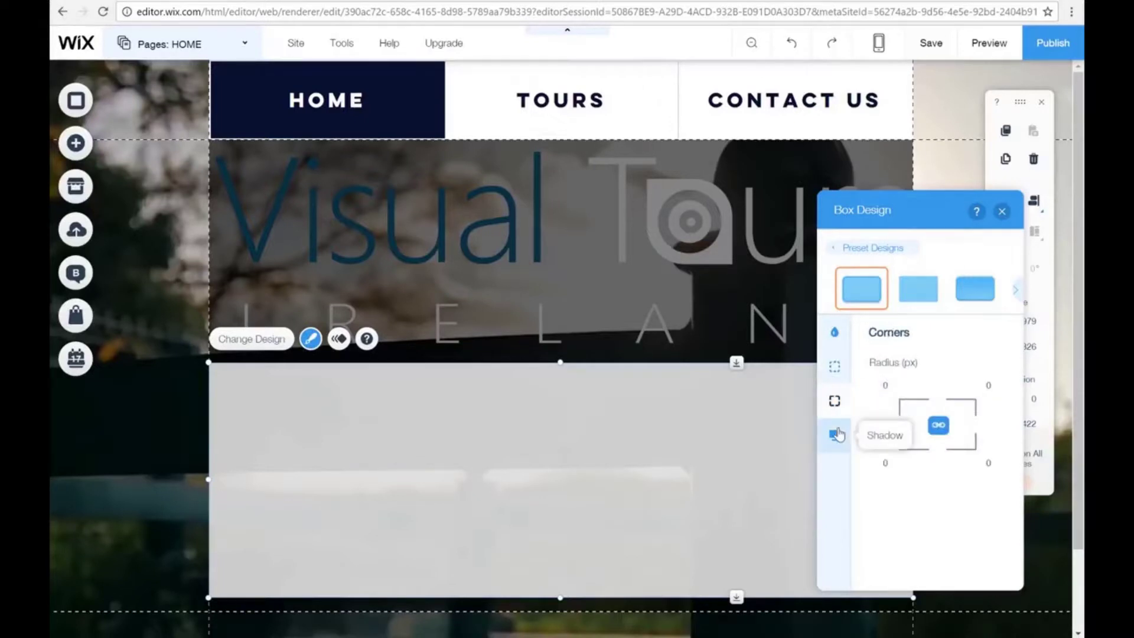
pyautogui.click(835, 434)
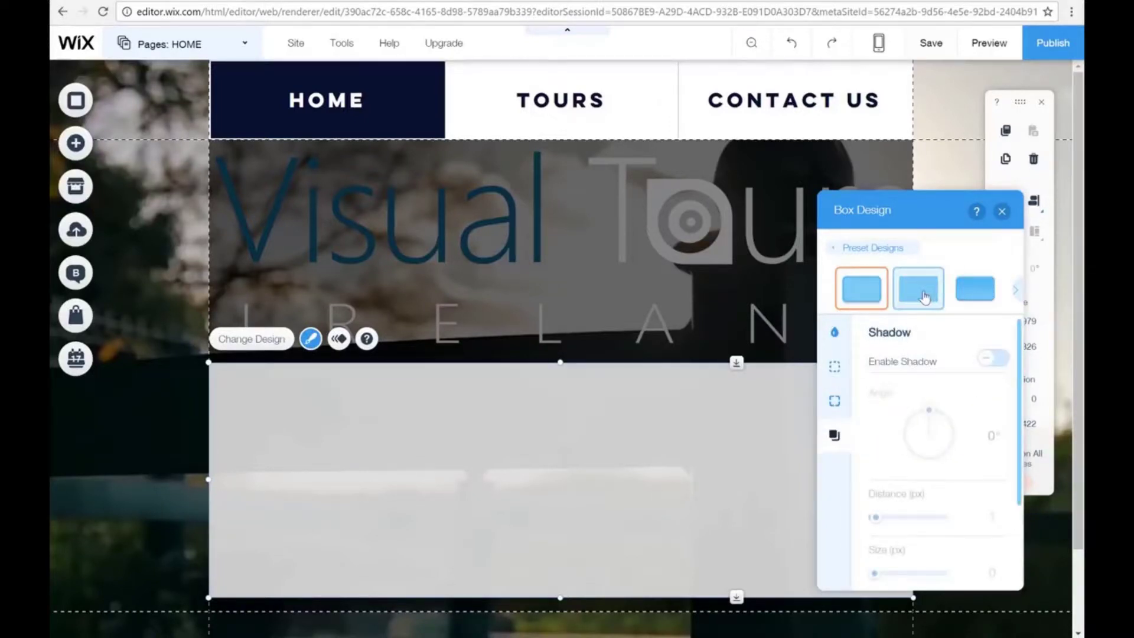
pyautogui.click(1002, 212)
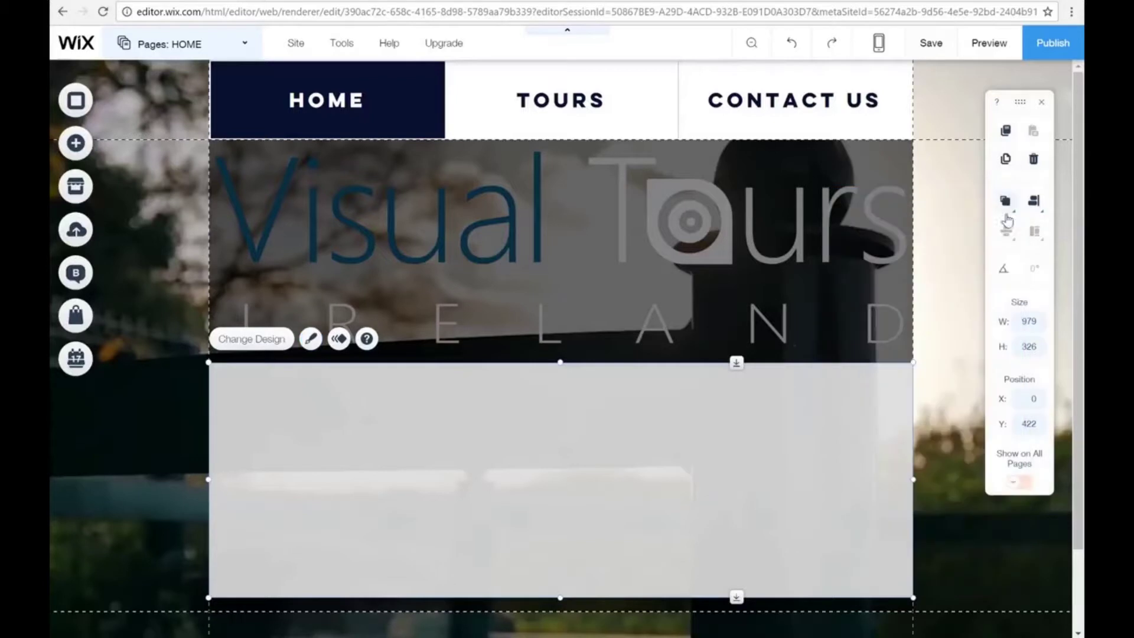
# Move the Visual Tours Ireland logo down onto the translucent white box at X 0, Y 417, and select the box.
pyautogui.moveTo(665, 270); pyautogui.dragTo(668, 492)
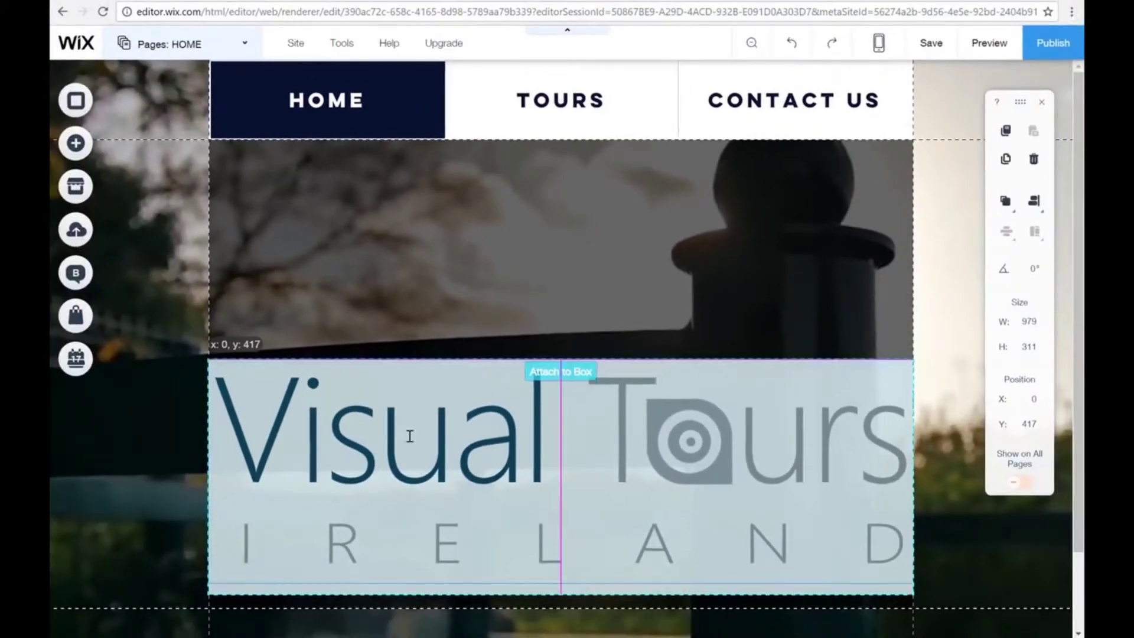
pyautogui.moveTo(410, 435); pyautogui.dragTo(469, 452)
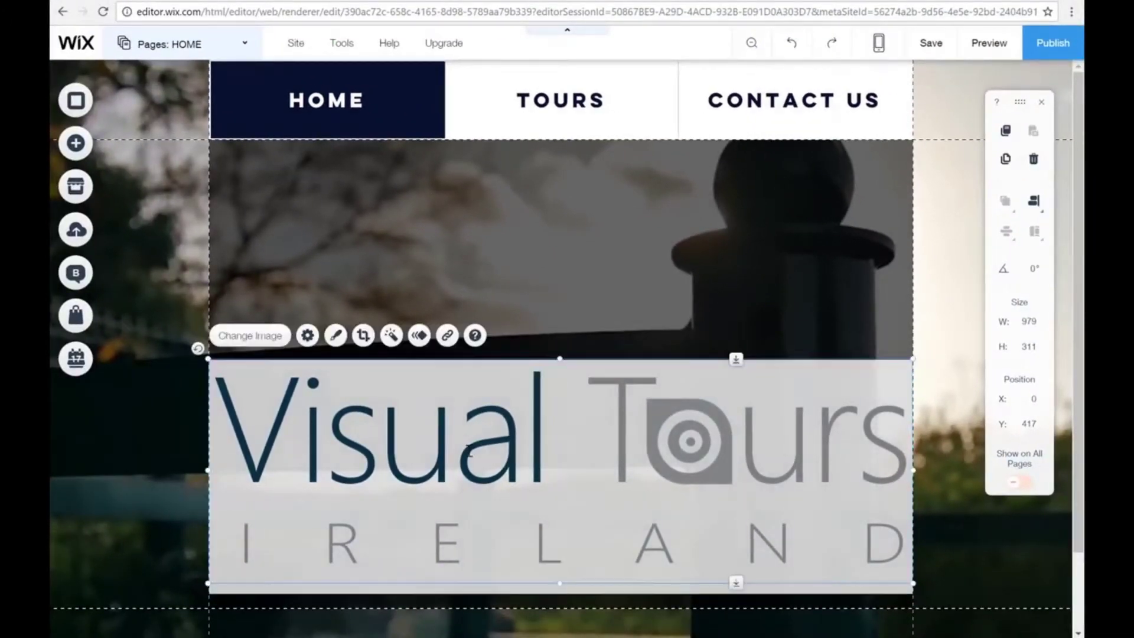
pyautogui.click(472, 590)
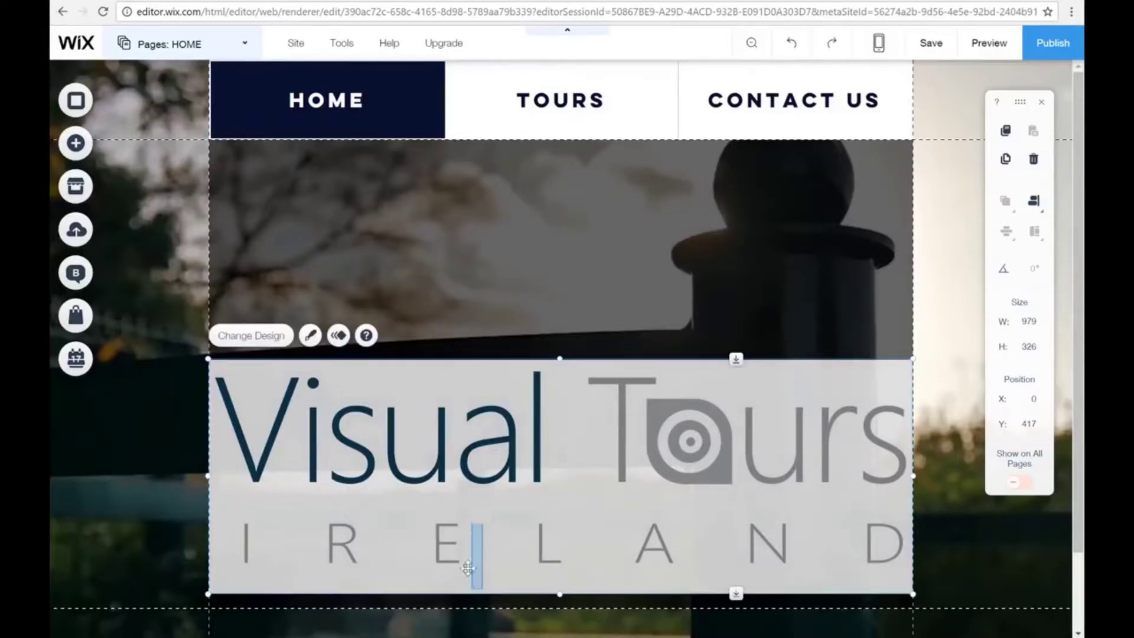
# Move the translucent box with the logo up to Y 111, directly beneath the menu, and reduce its height to 311.
pyautogui.moveTo(465, 589); pyautogui.dragTo(466, 371)
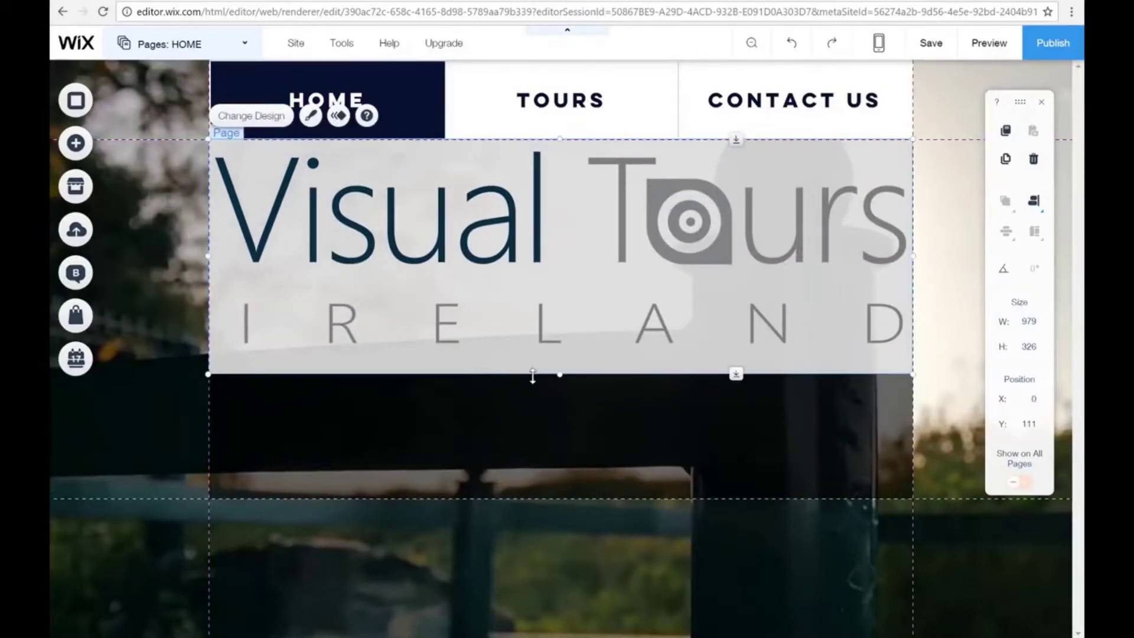
pyautogui.moveTo(558, 375); pyautogui.dragTo(560, 362)
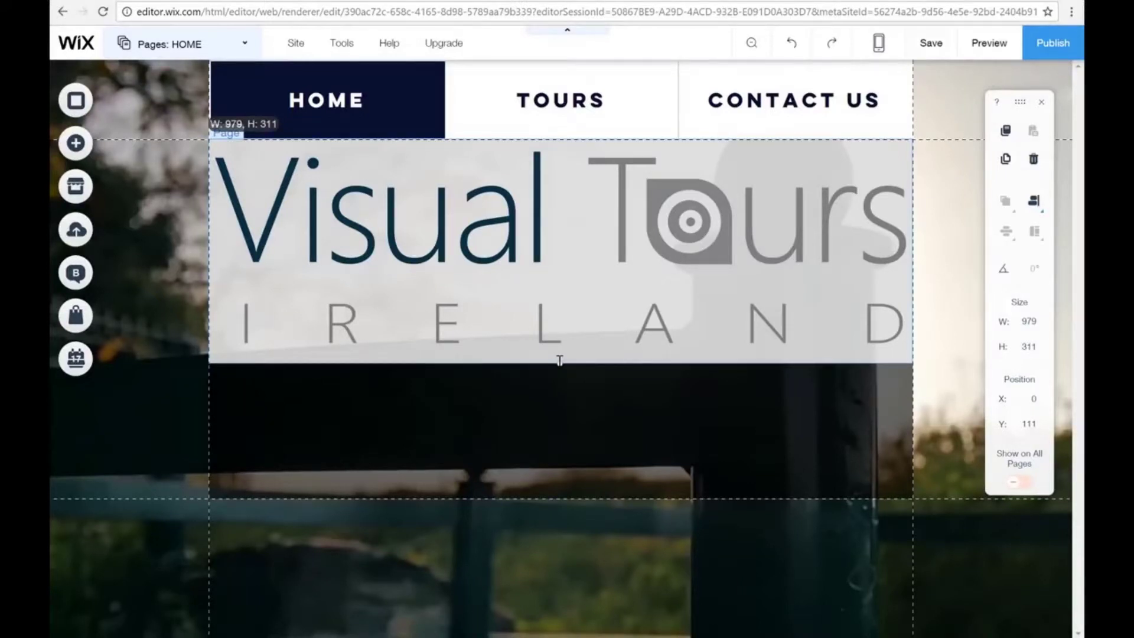
pyautogui.moveTo(560, 359); pyautogui.dragTo(579, 363)
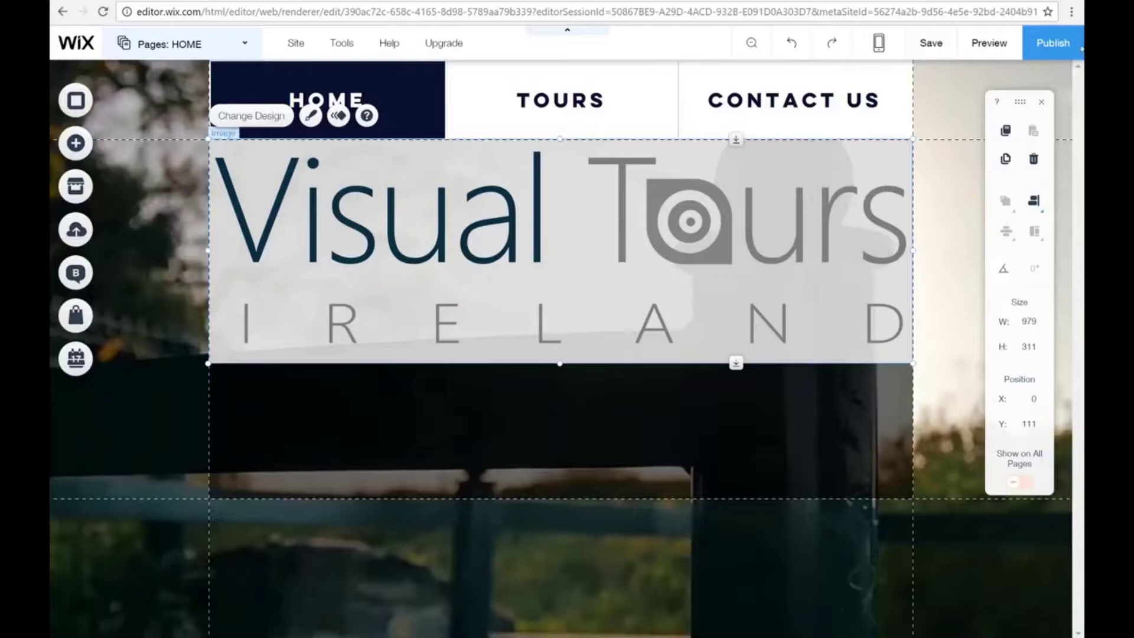
# Preview the home page in desktop view and in mobile view.
pyautogui.click(994, 54)
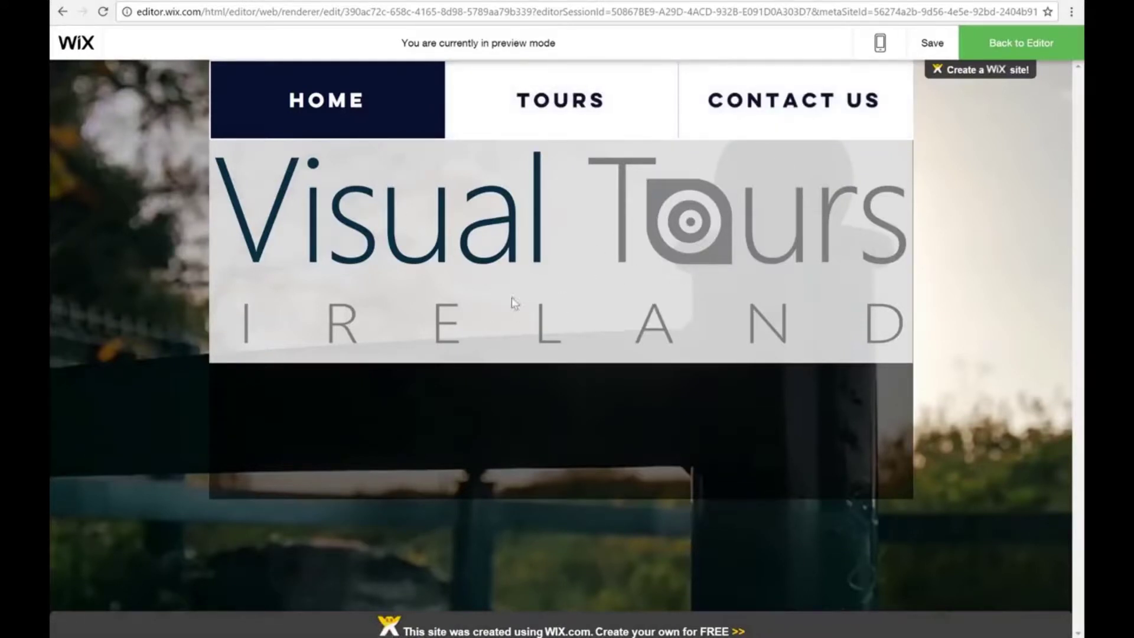
pyautogui.click(1021, 43)
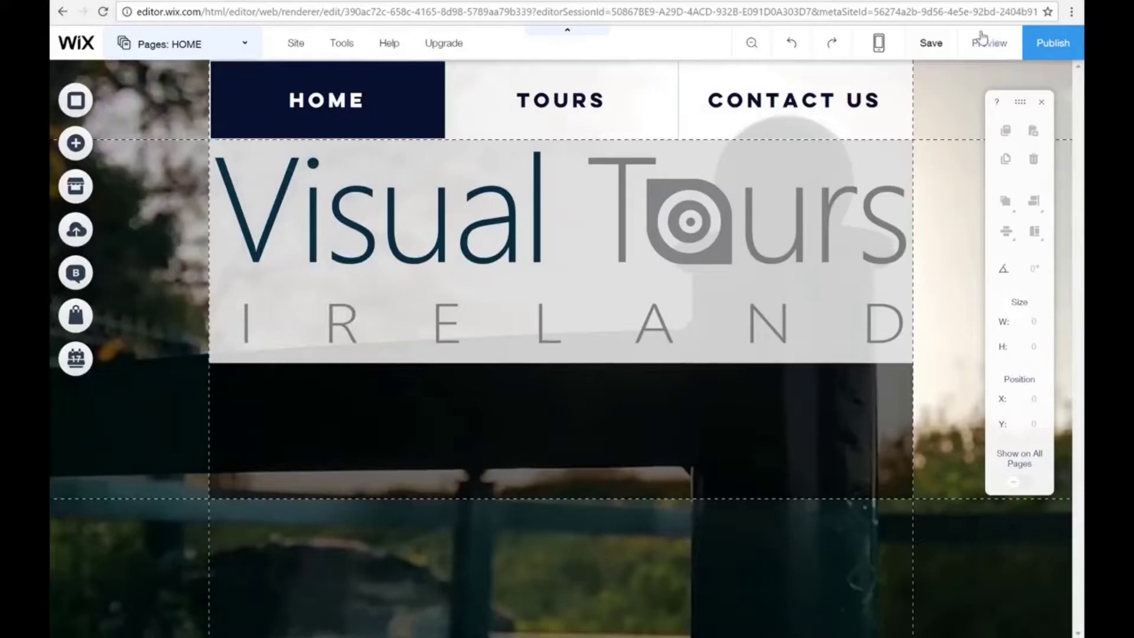
pyautogui.click(981, 48)
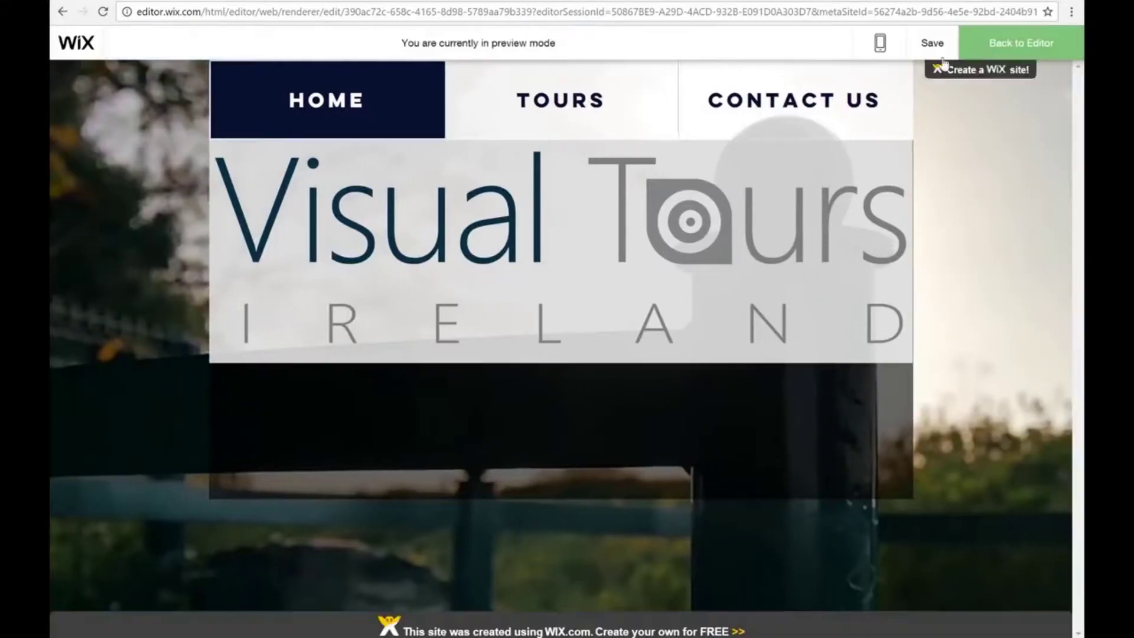
pyautogui.click(880, 47)
pyautogui.click(635, 137)
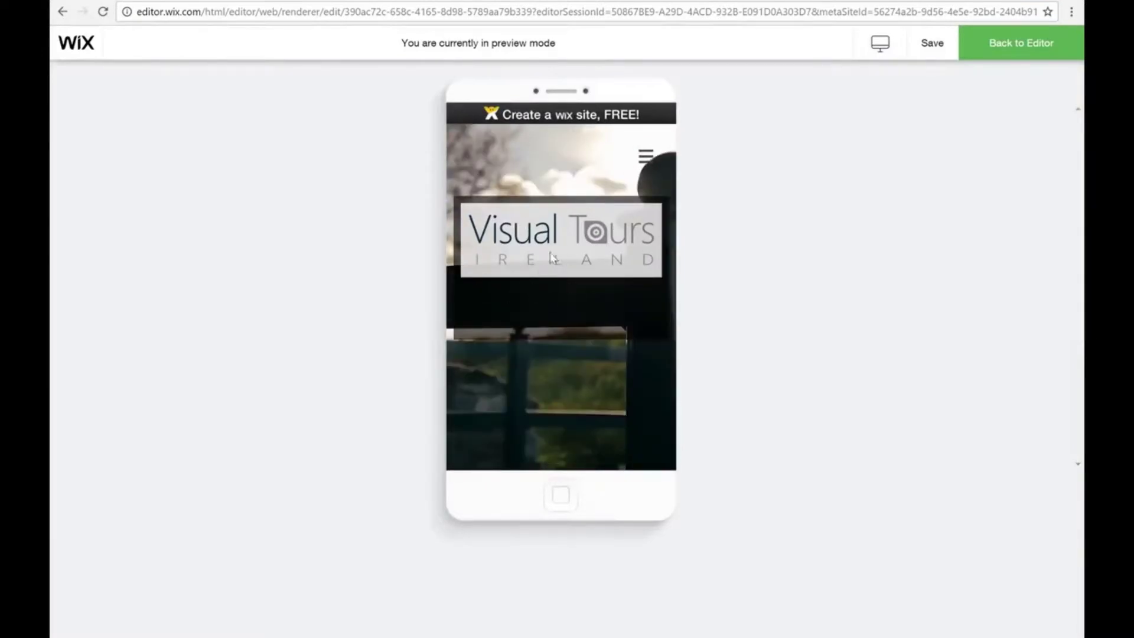
# Open and close the navigation menu in the mobile preview, and return to the desktop editor.
pyautogui.click(646, 155)
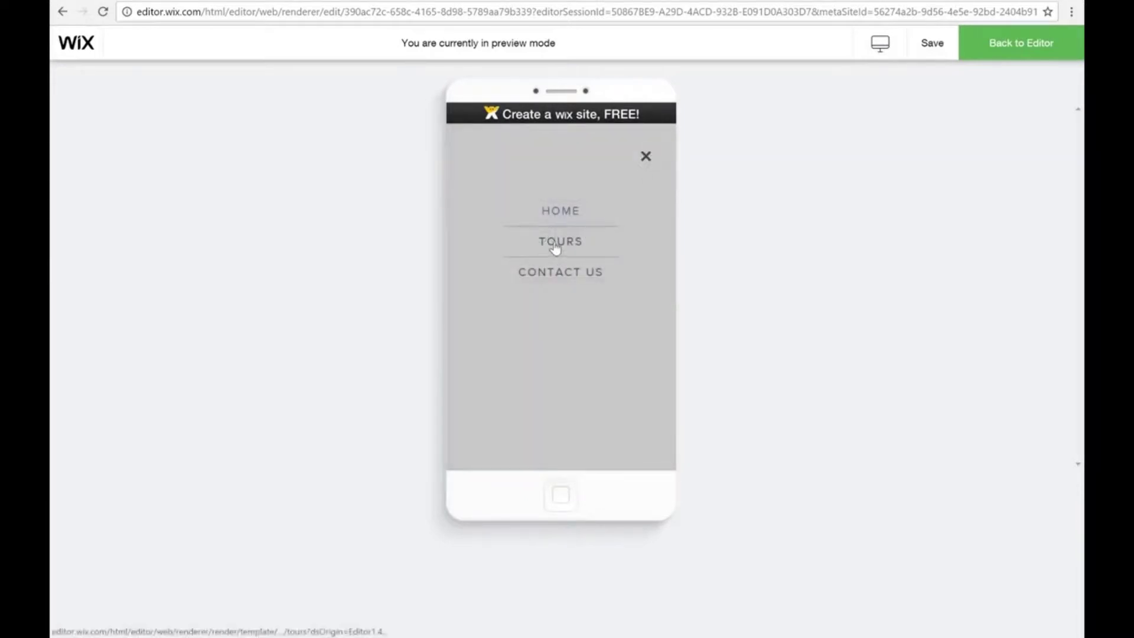
pyautogui.click(646, 157)
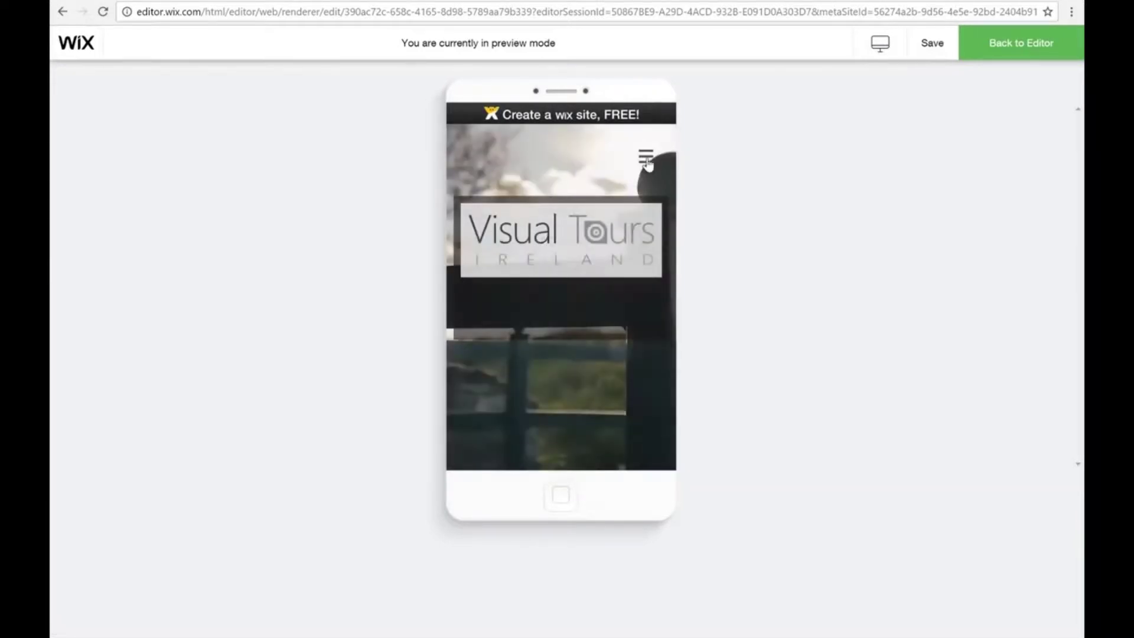
pyautogui.click(646, 165)
pyautogui.click(646, 163)
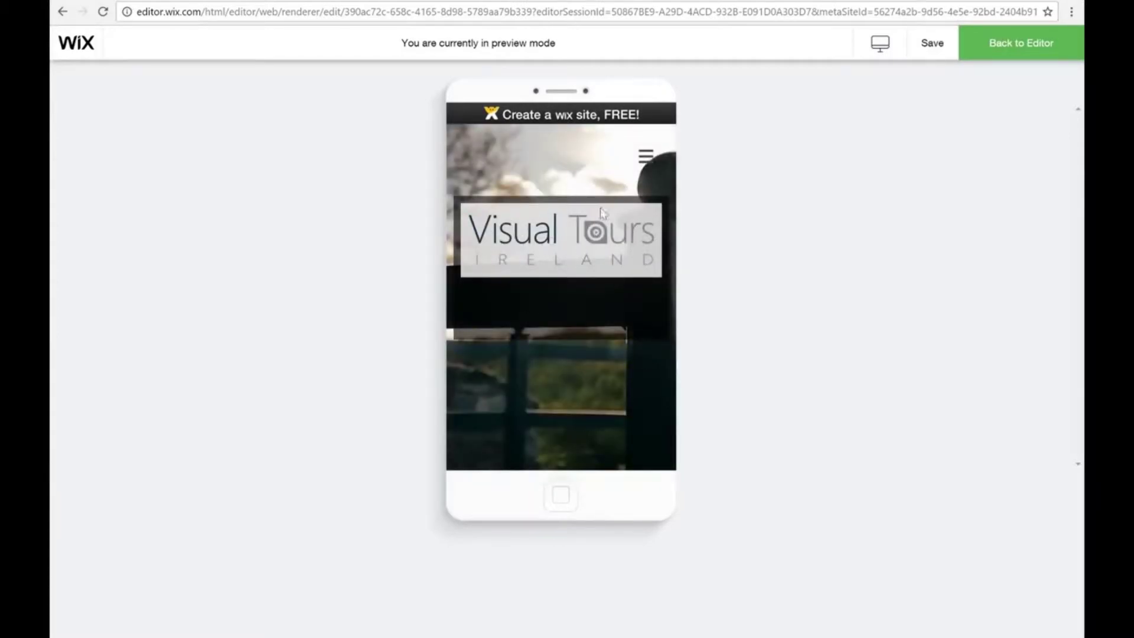
pyautogui.click(1009, 47)
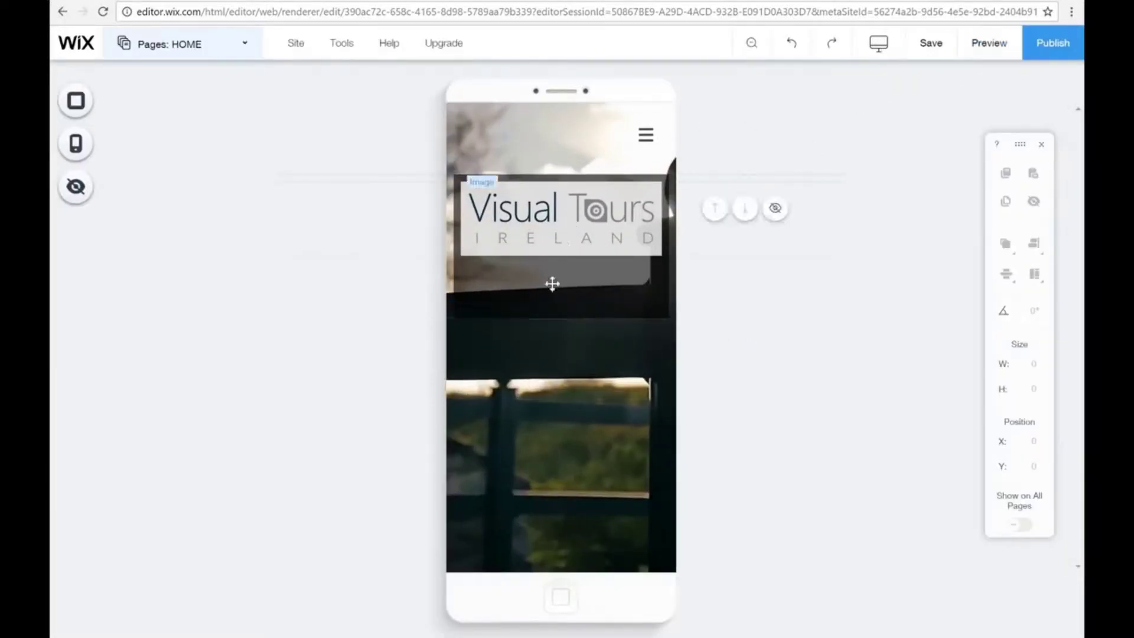
pyautogui.click(878, 45)
pyautogui.click(650, 104)
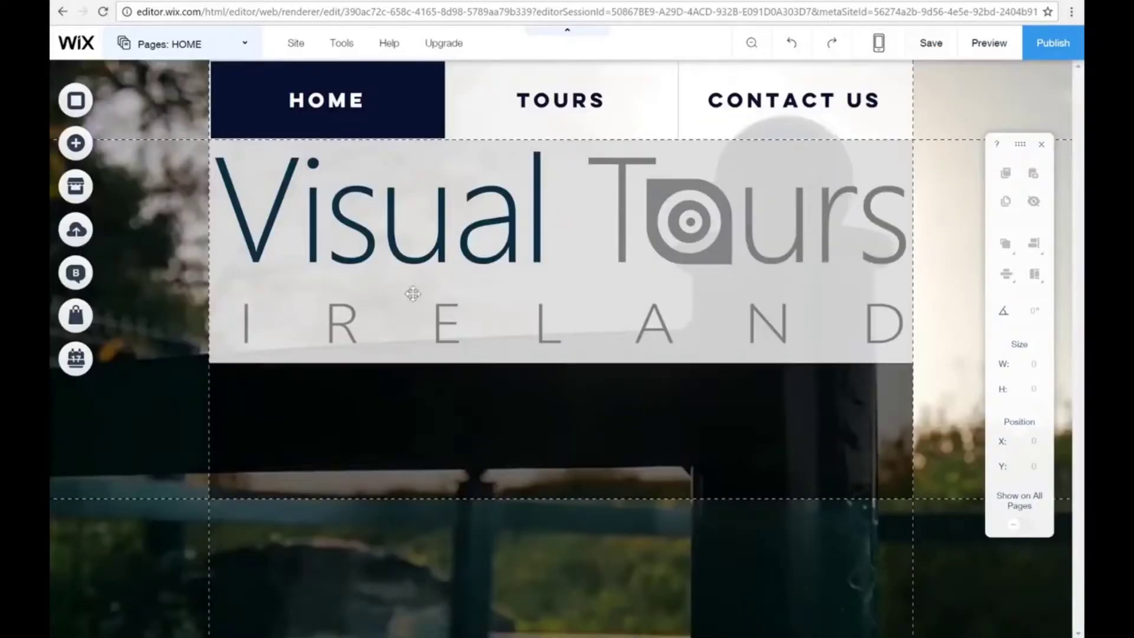
# Add the Portfolio (Catering) box slideshow directly beneath the logo box and dismiss its introductory tip.
pyautogui.click(80, 148)
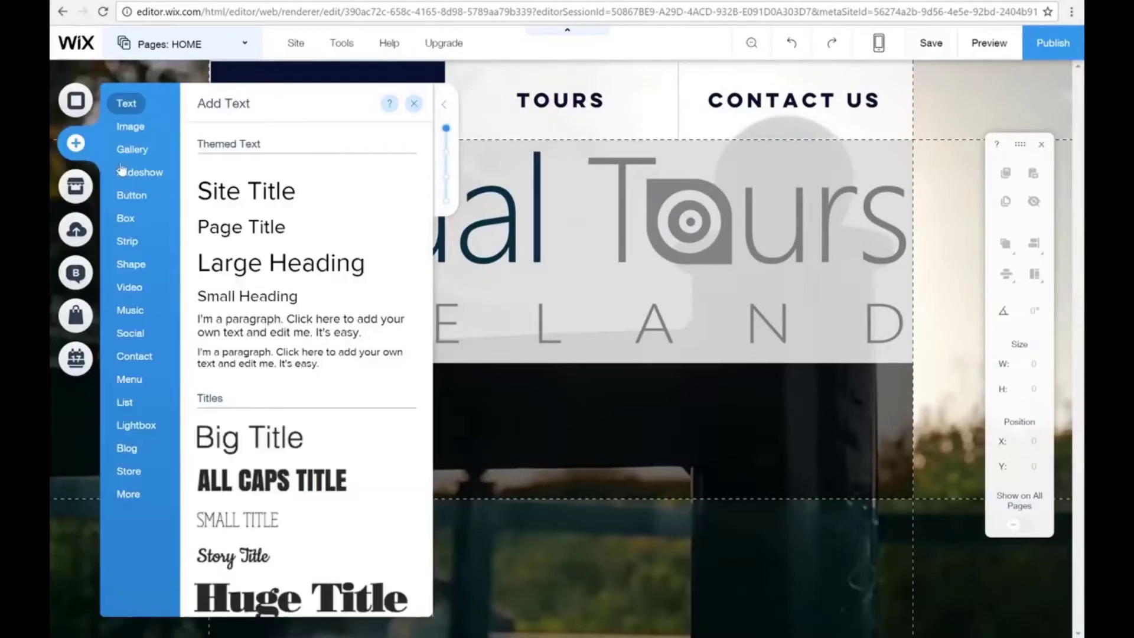
pyautogui.click(139, 173)
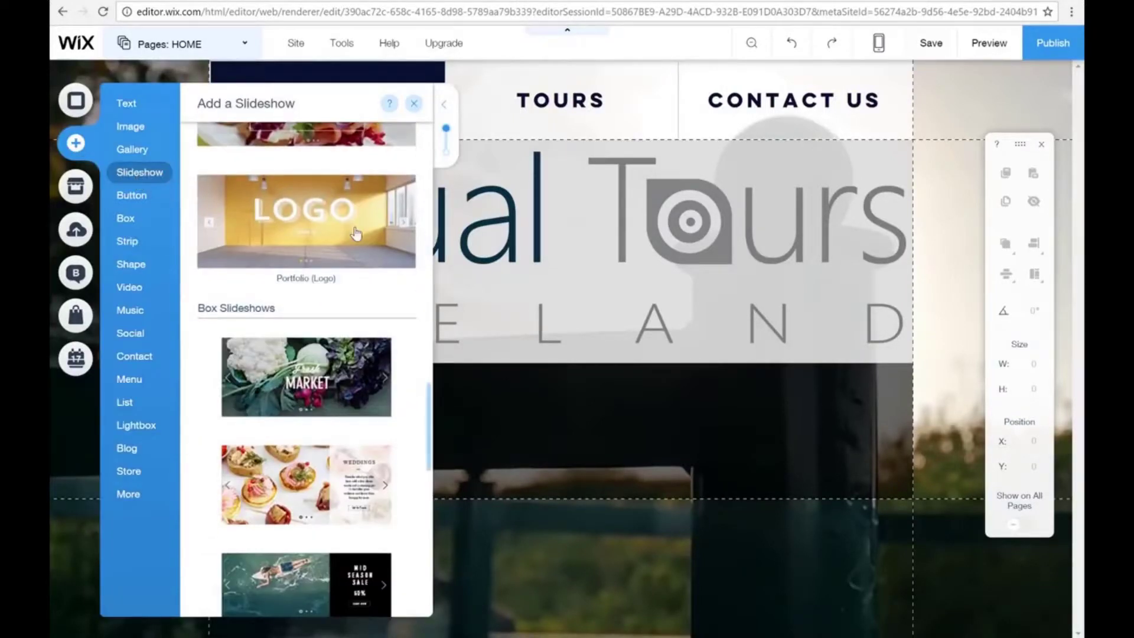
pyautogui.scroll(-2, 354, 234)
pyautogui.scroll(-1, 356, 233)
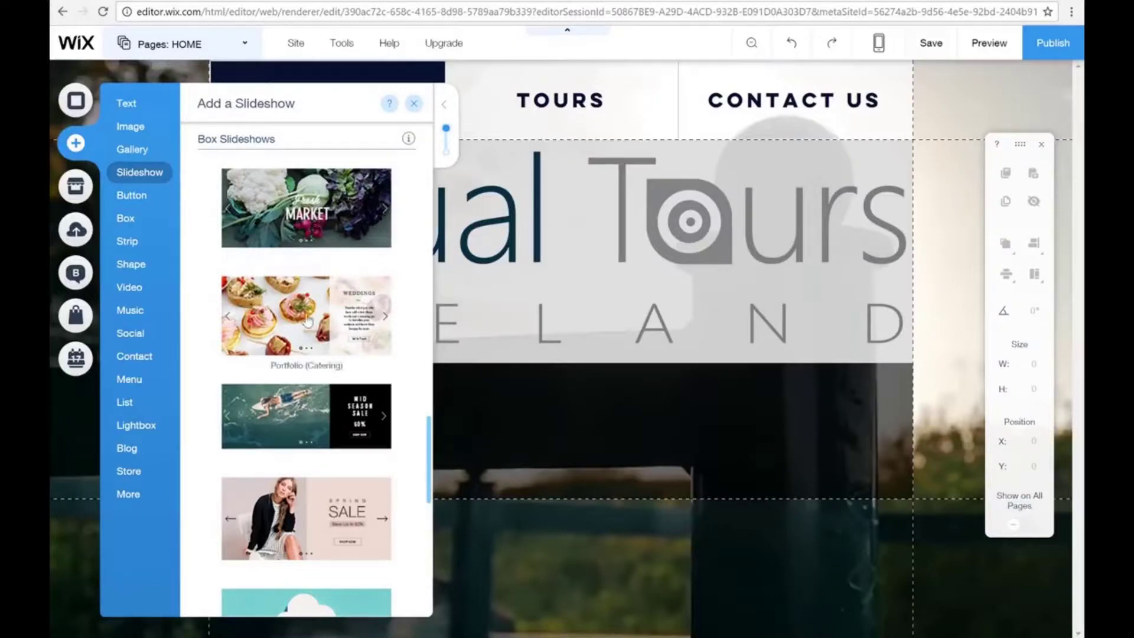
pyautogui.moveTo(313, 325); pyautogui.dragTo(554, 512)
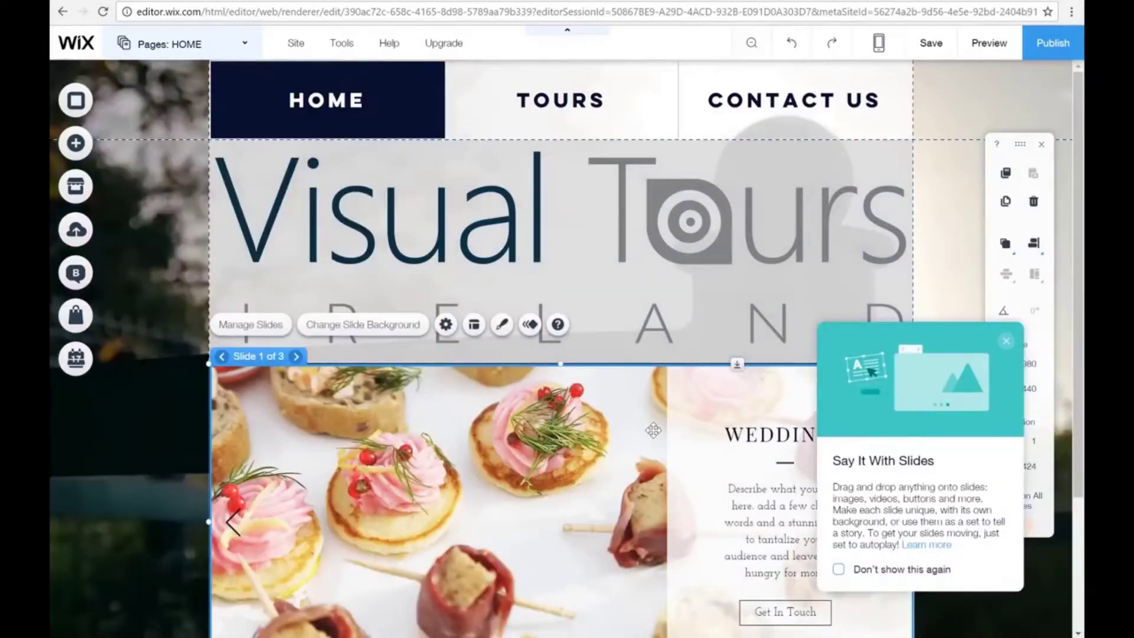
pyautogui.click(1007, 342)
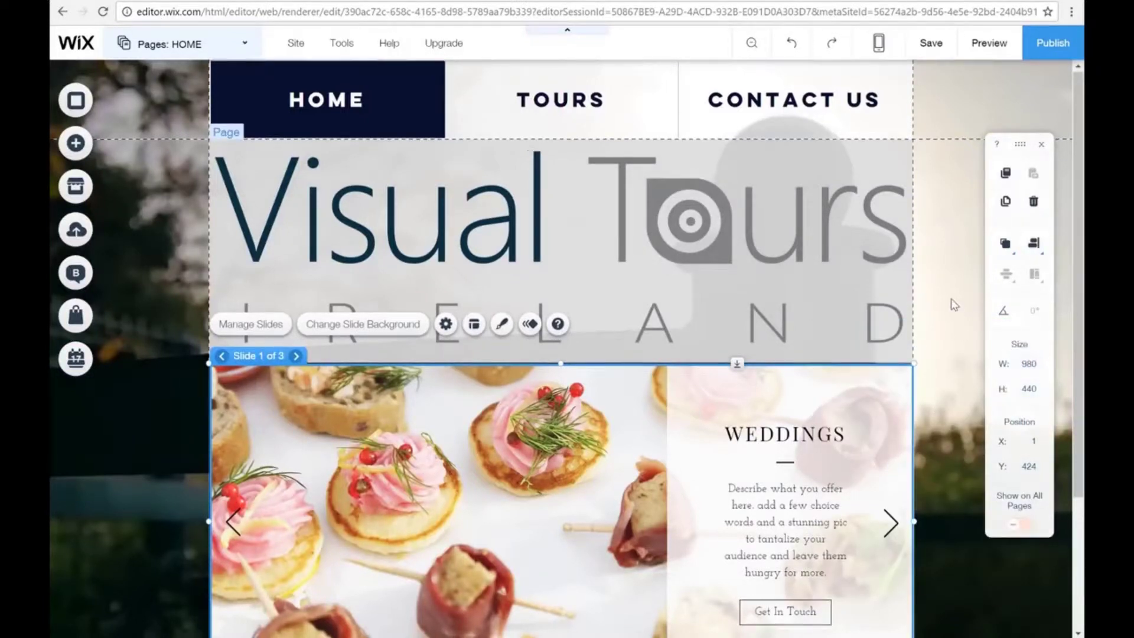
# Align the slideshow's edges with the page margins at X 0 and set its width to 980.
pyautogui.scroll(-3, 951, 298)
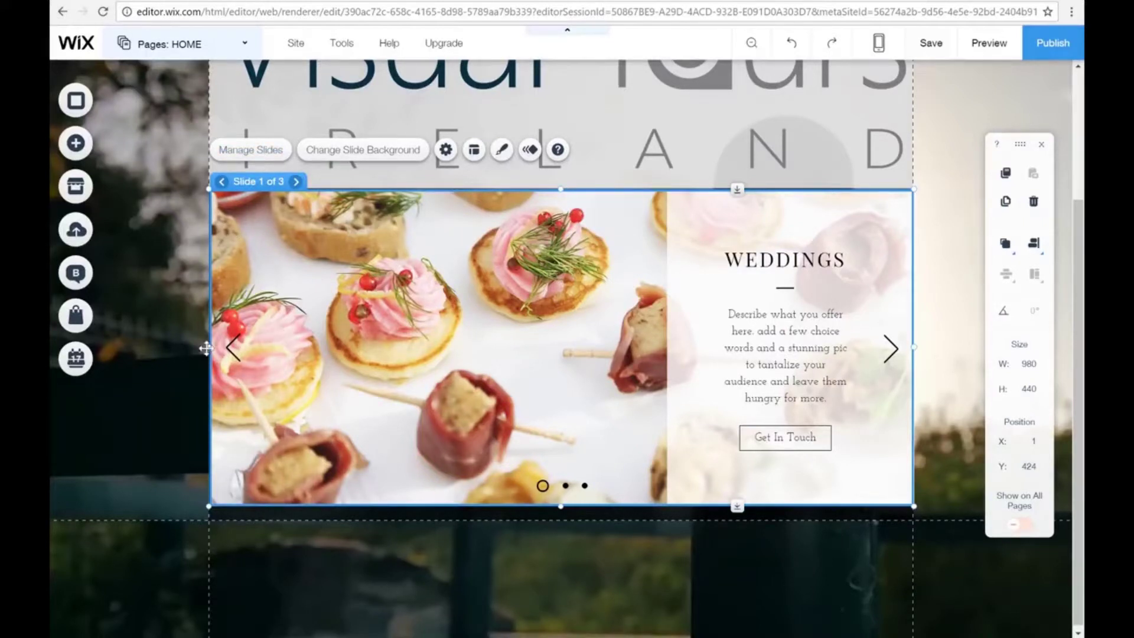
pyautogui.moveTo(208, 348)
pyautogui.mouseDown()
pyautogui.moveTo(198, 348)
pyautogui.moveTo(209, 350)
pyautogui.mouseUp()
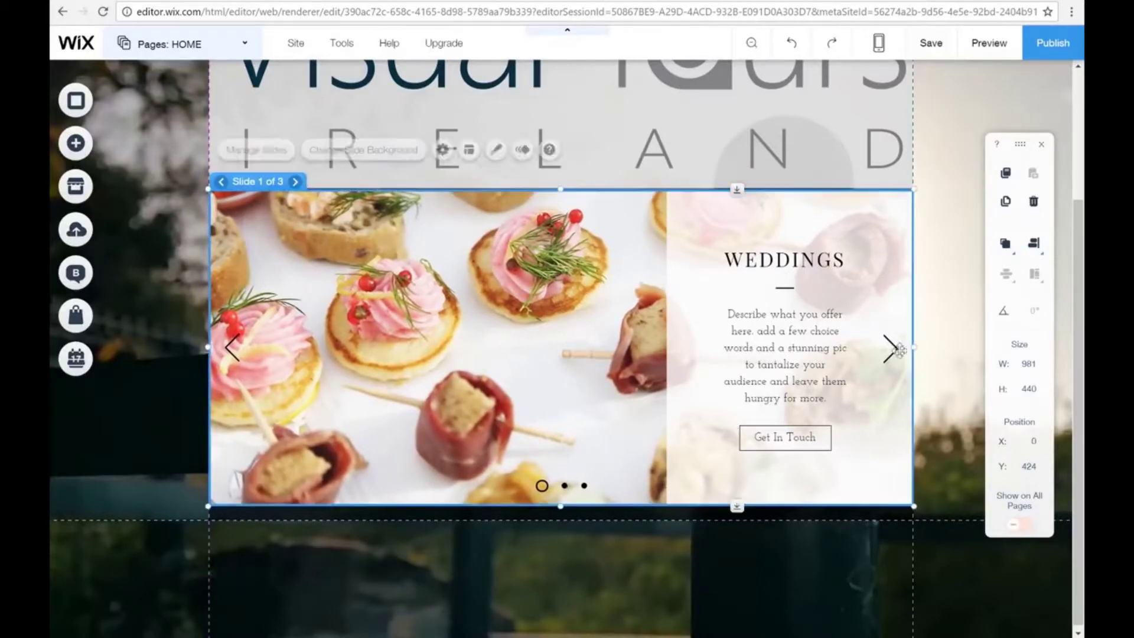
pyautogui.moveTo(914, 347); pyautogui.dragTo(911, 347)
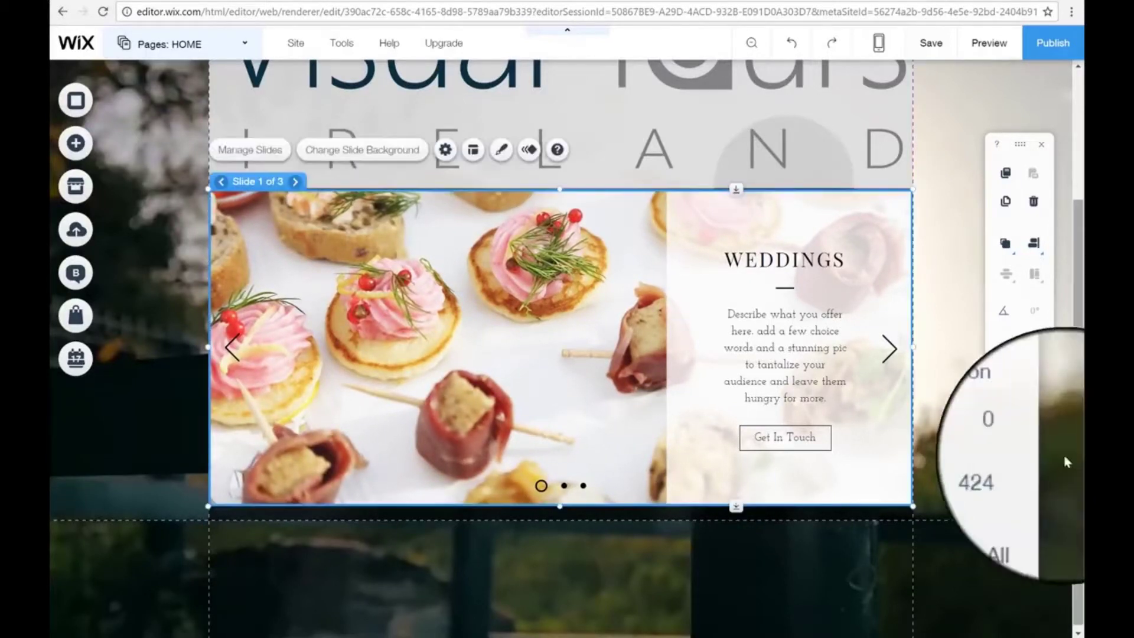
pyautogui.click(1035, 368)
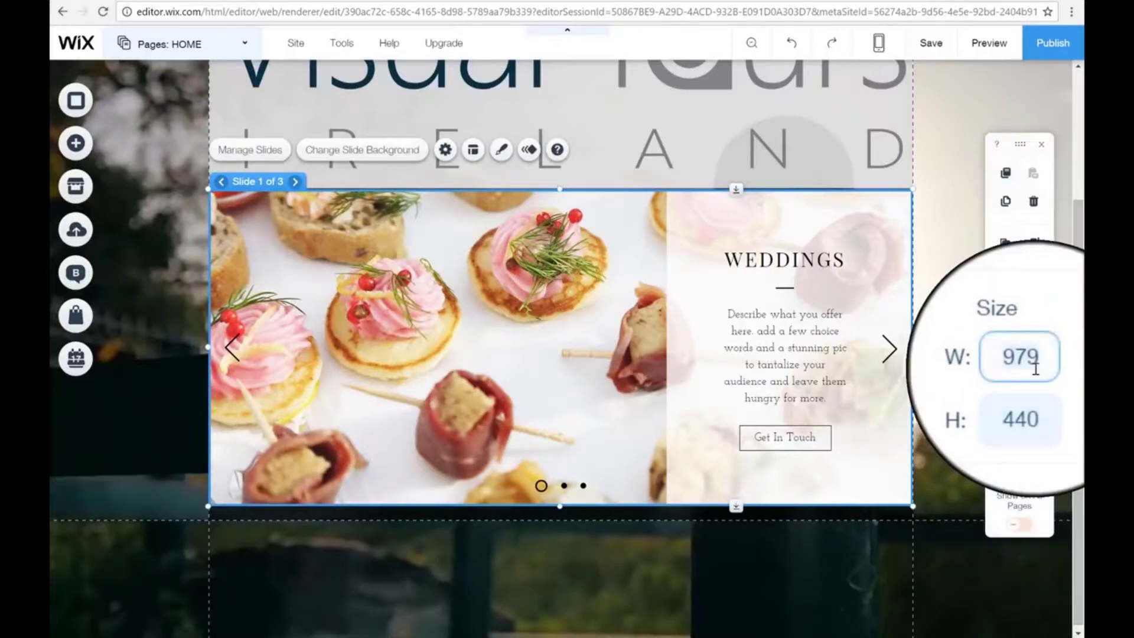
pyautogui.press('BackSpace')
pyautogui.press('BackSpace')
pyautogui.press('BackSpace')
pyautogui.write('980')
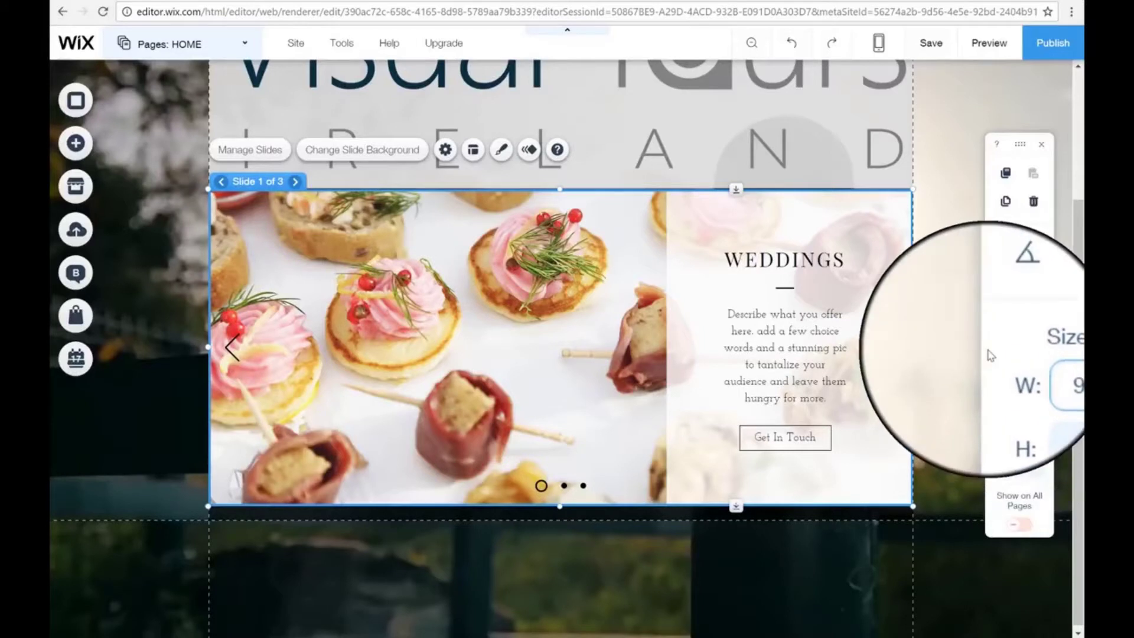
# Preview the home page with the slideshow in place and return to the editor.
pyautogui.click(987, 42)
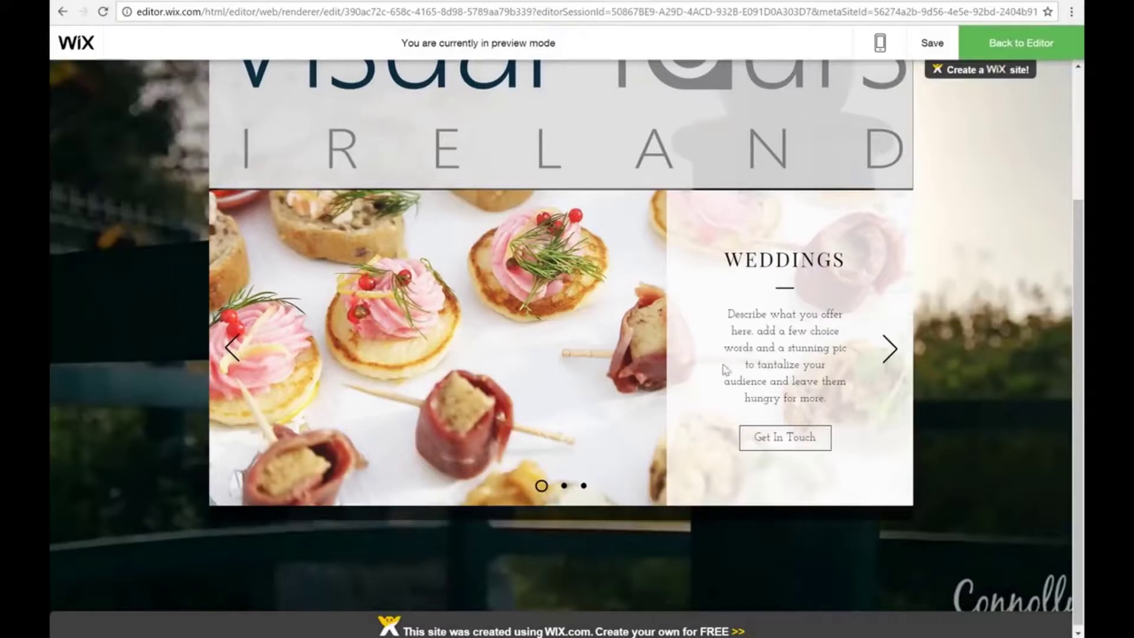
pyautogui.click(994, 48)
pyautogui.click(991, 46)
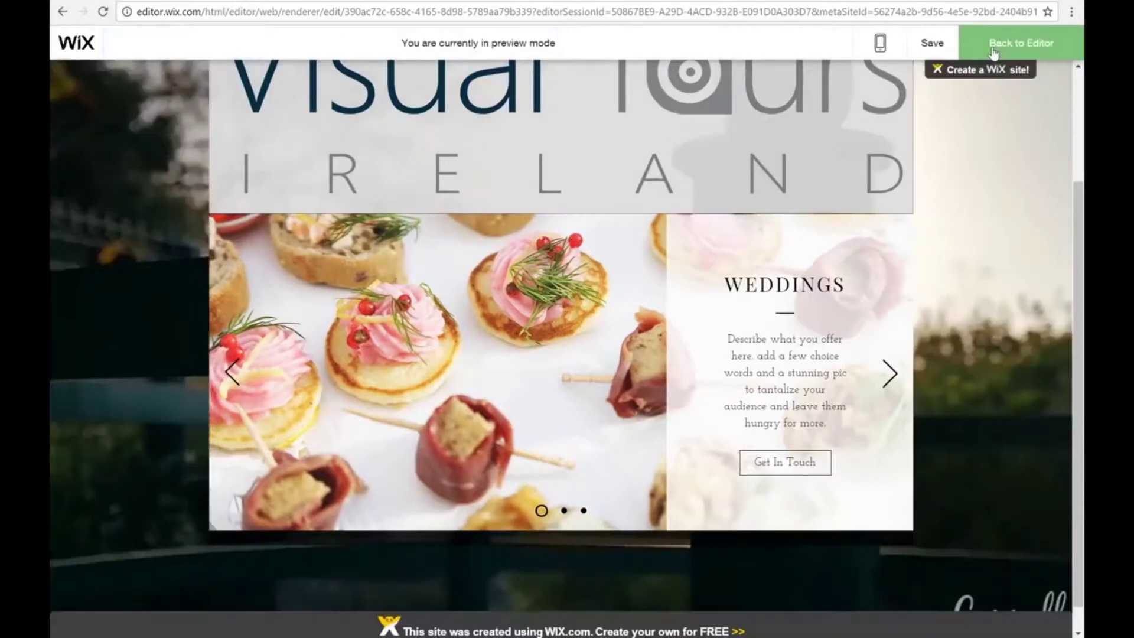
pyautogui.click(994, 50)
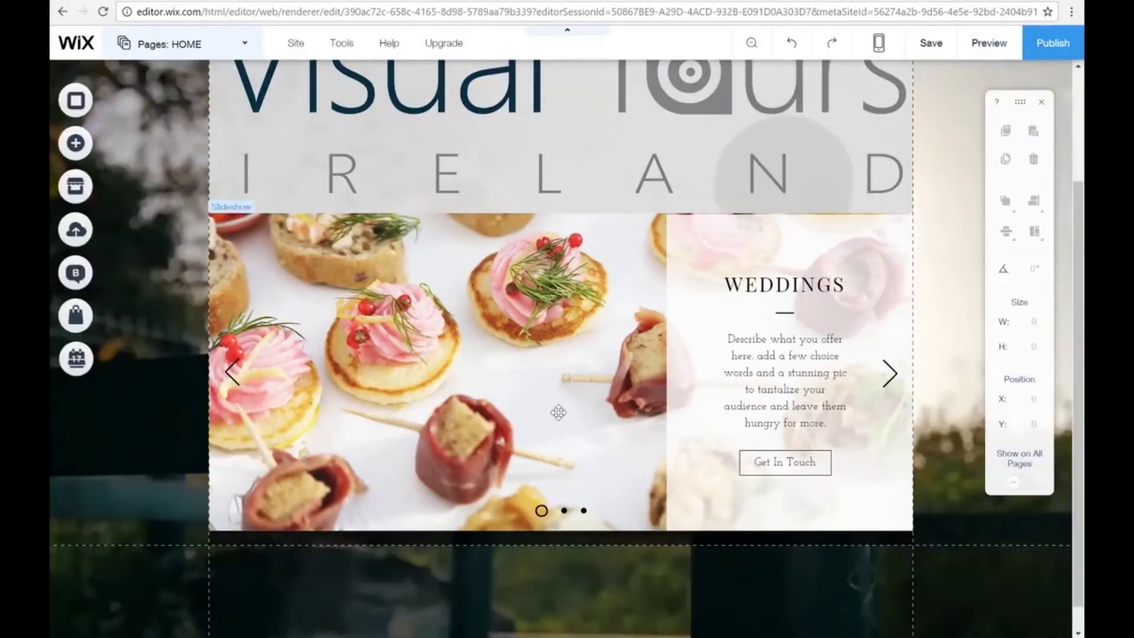
# Select the slideshow, dismiss its tip and open the background options for slide 1.
pyautogui.click(559, 413)
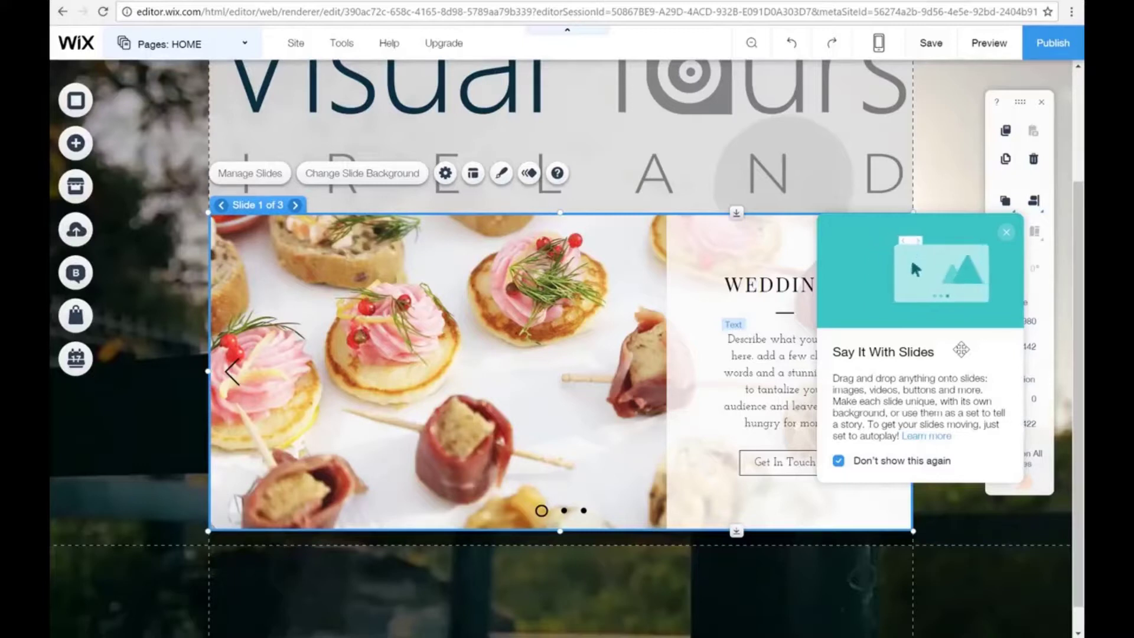
pyautogui.click(1006, 232)
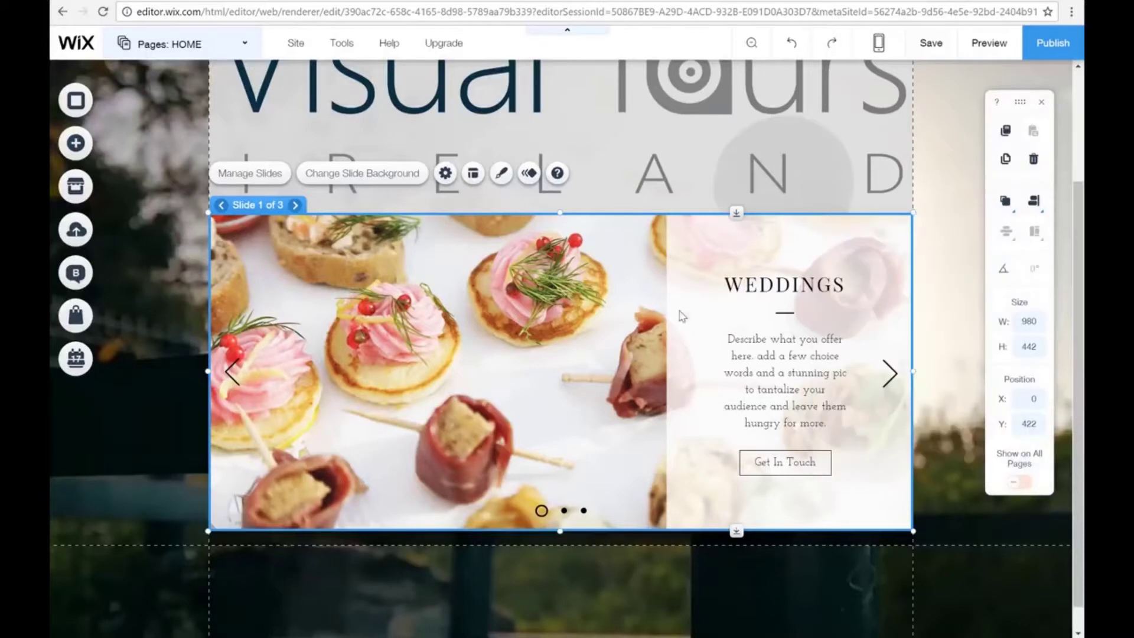
pyautogui.click(378, 177)
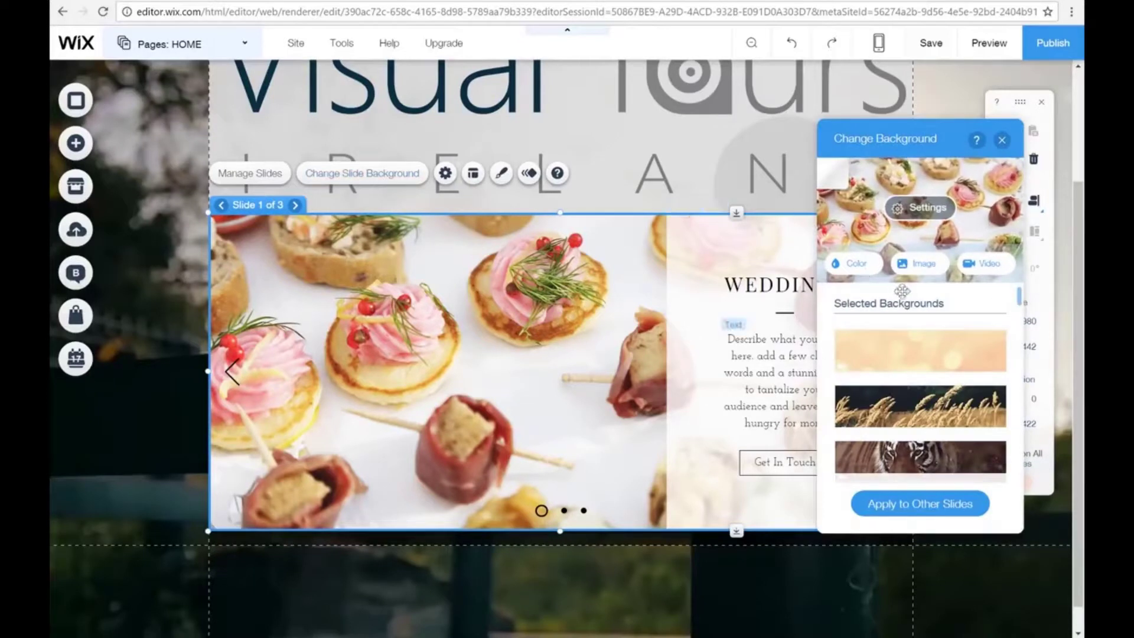
pyautogui.click(851, 263)
pyautogui.click(913, 376)
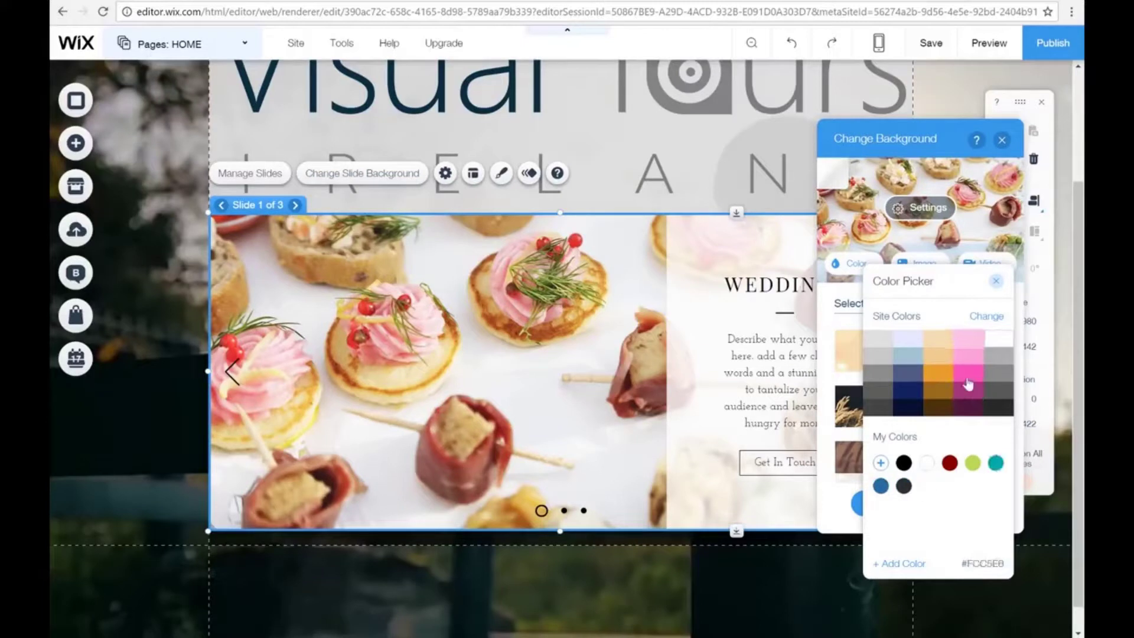
pyautogui.click(997, 282)
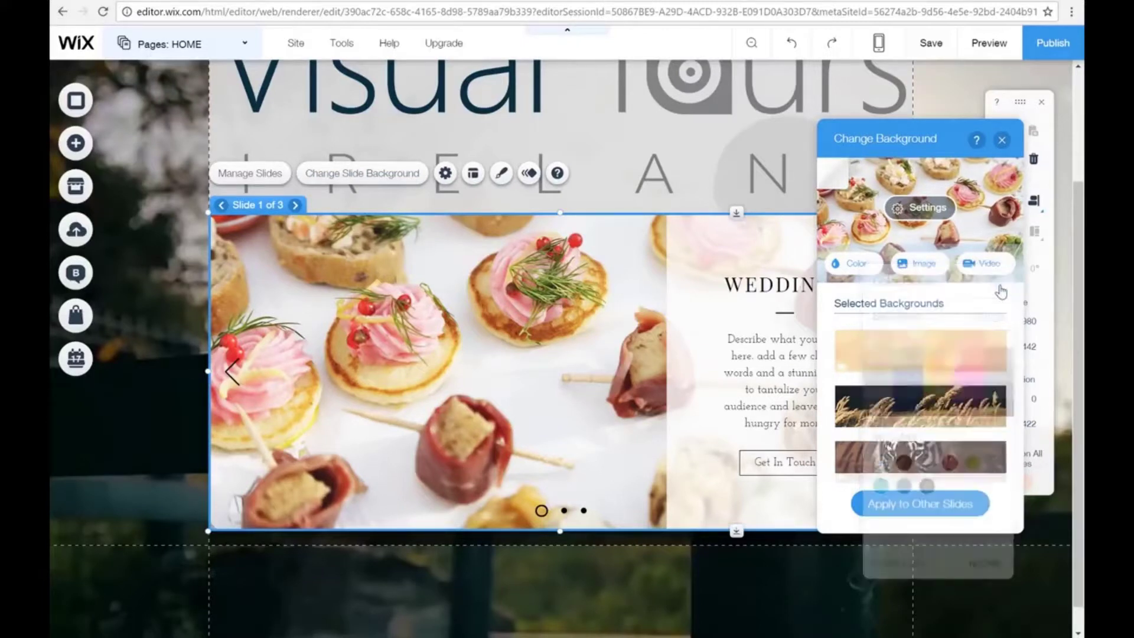
# Replace slide 1's background with the Giant's Ring close-up image of the stone wall from the site's own media.
pyautogui.click(919, 263)
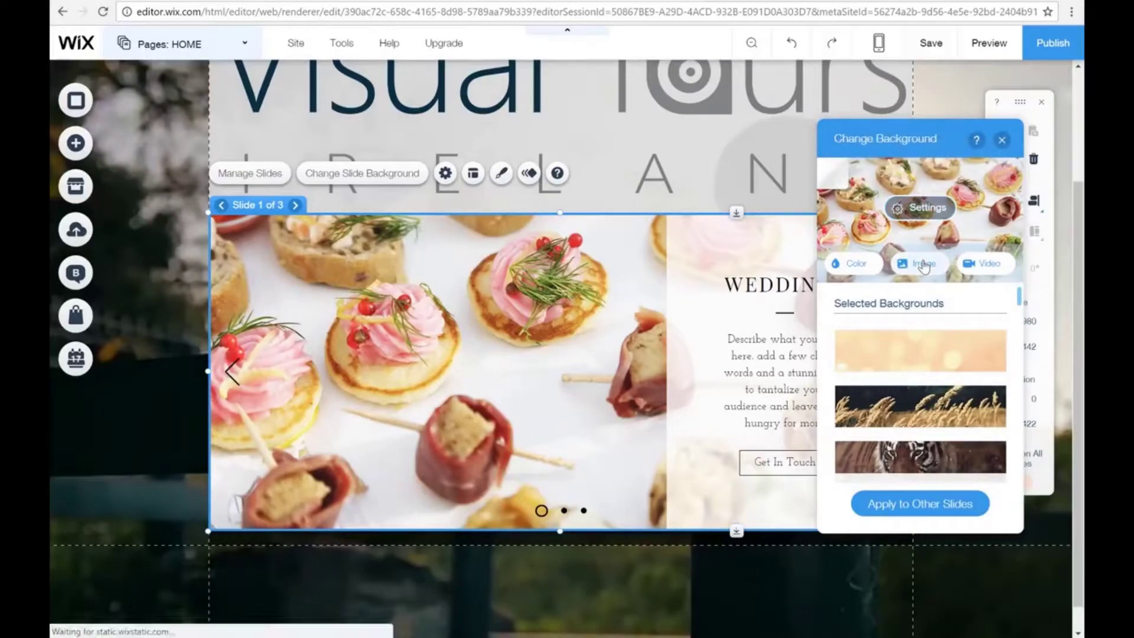
pyautogui.moveTo(601, 309)
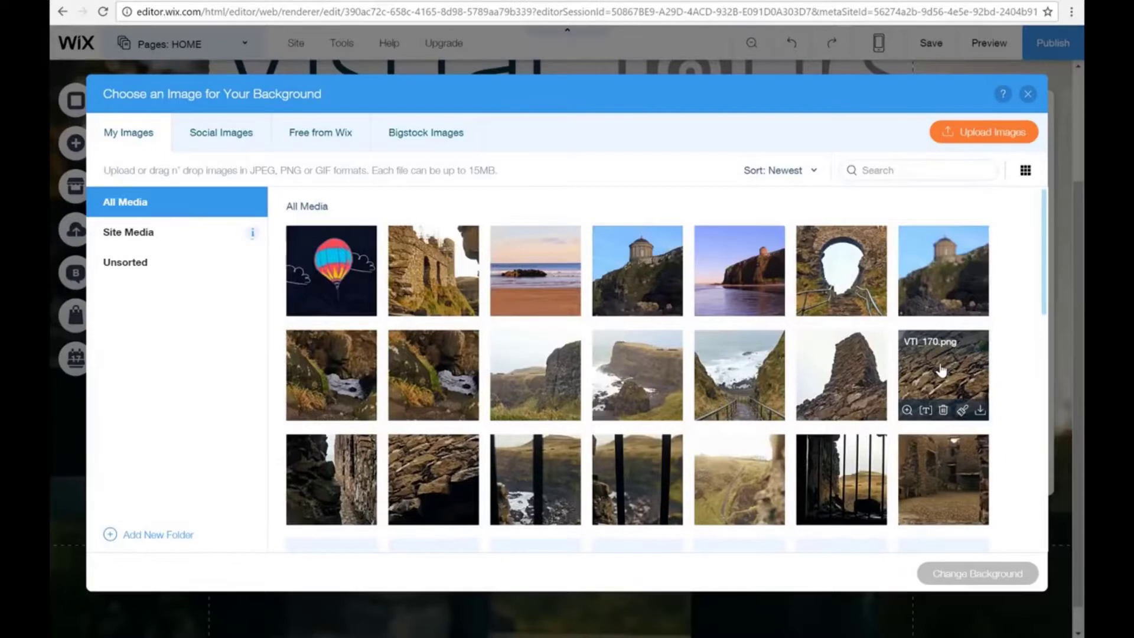
pyautogui.scroll(-5, 941, 370)
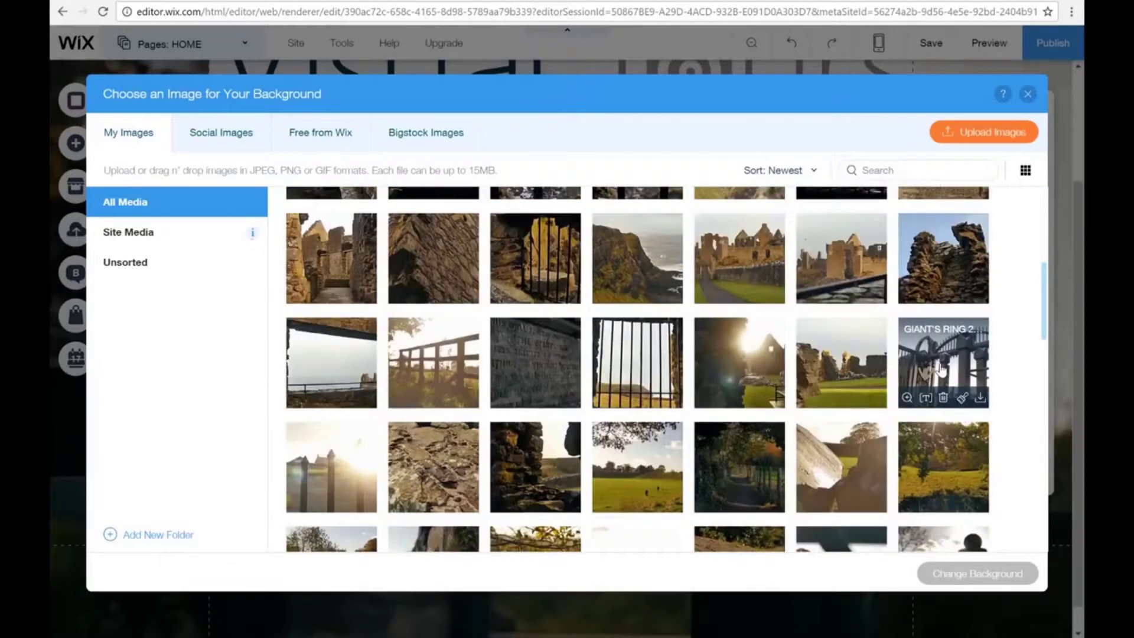
pyautogui.scroll(-4, 719, 350)
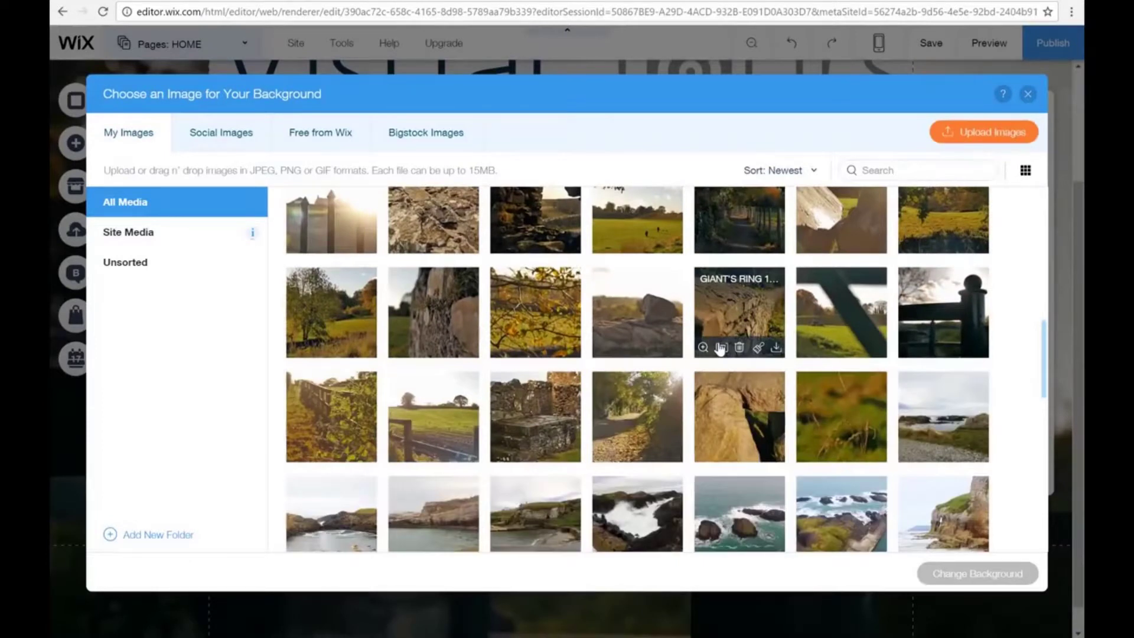
pyautogui.click(739, 328)
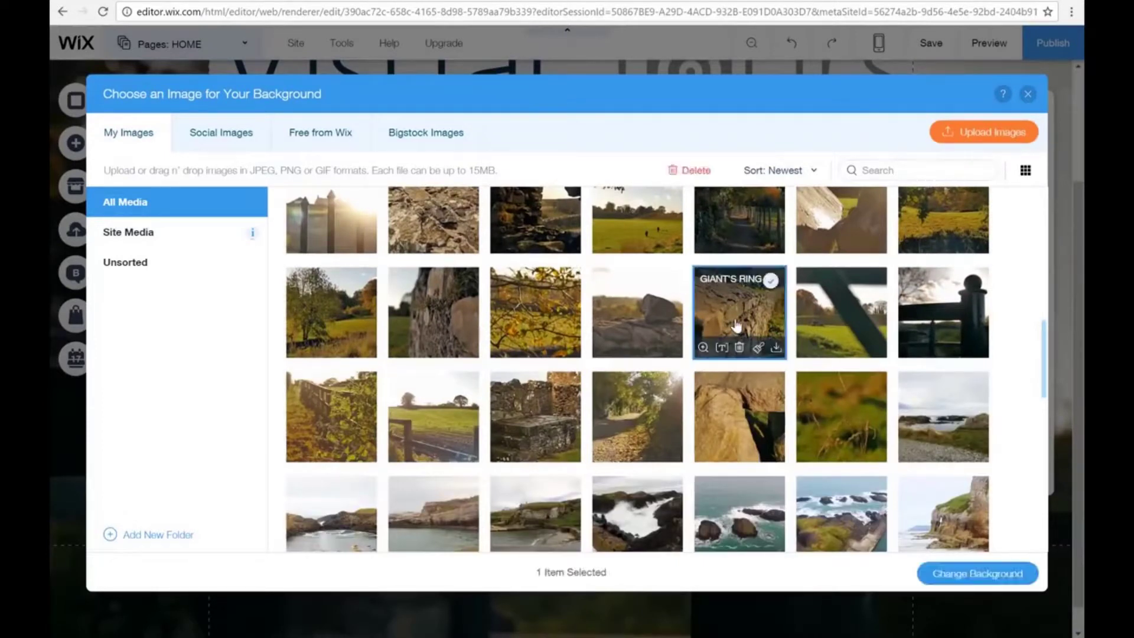
pyautogui.click(960, 573)
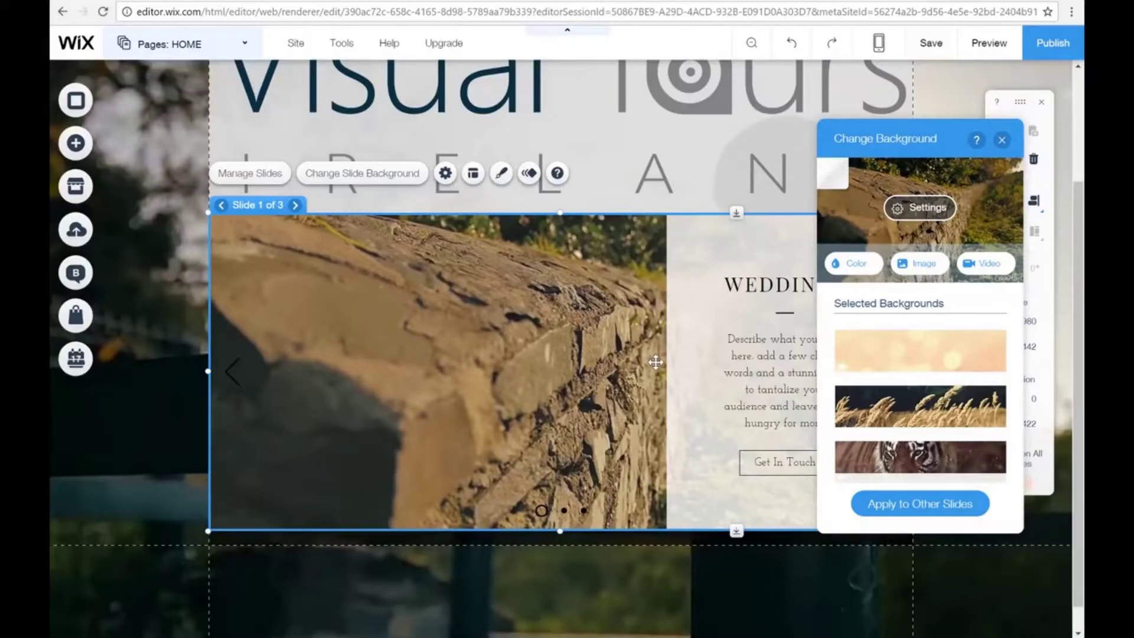
# Try the Original Size and Tile scaling on slide 1's background image and return it to Scale to Fill.
pyautogui.click(920, 207)
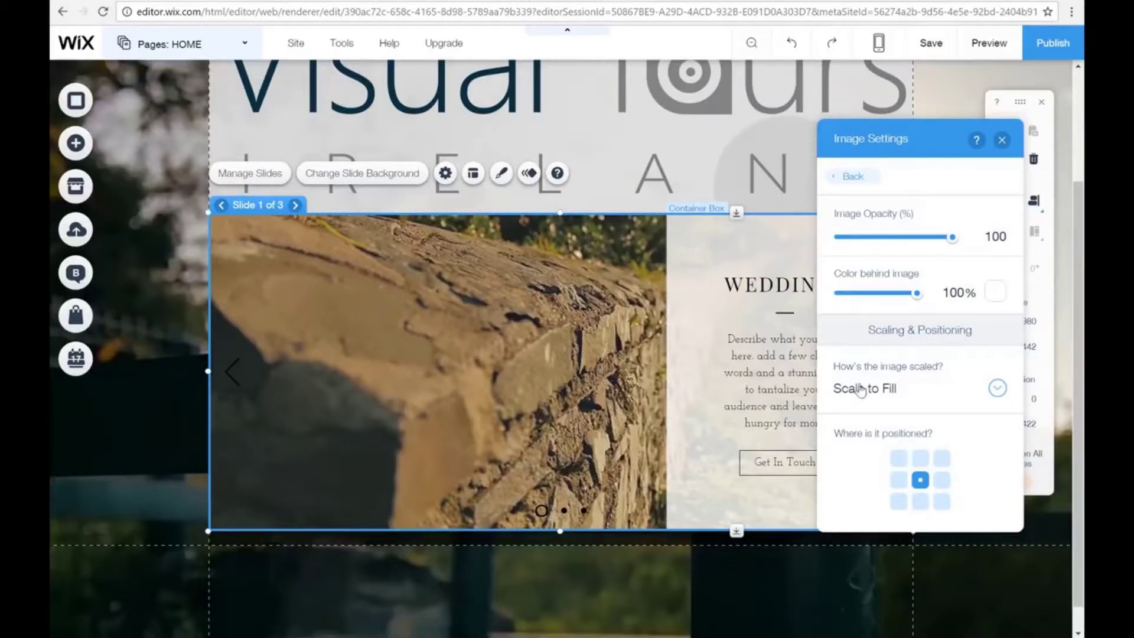
pyautogui.click(996, 390)
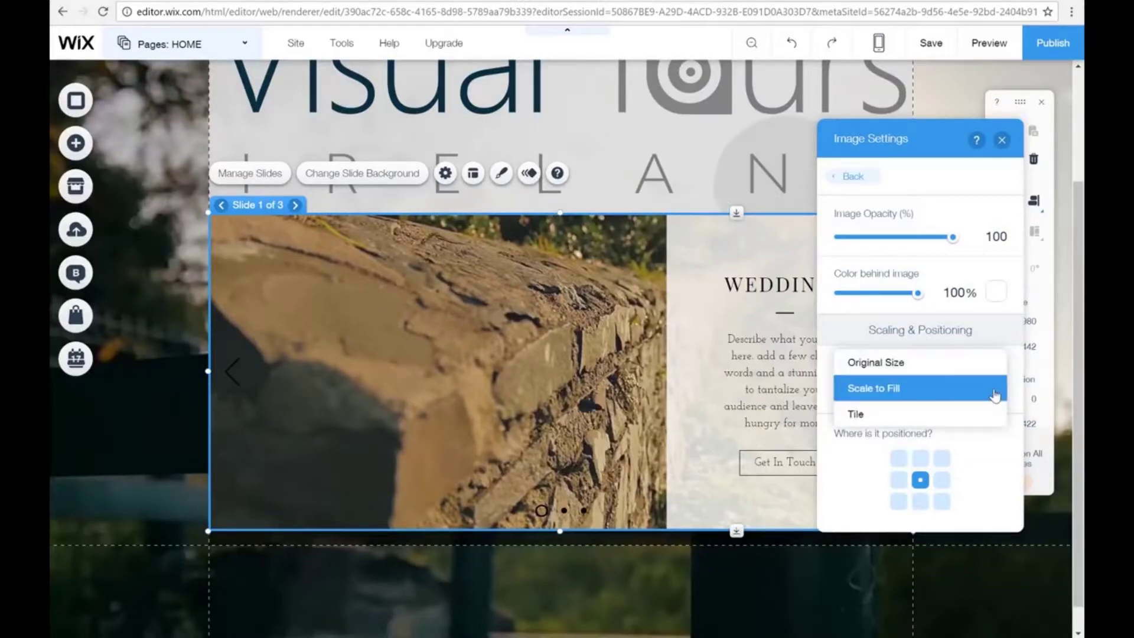
pyautogui.click(941, 363)
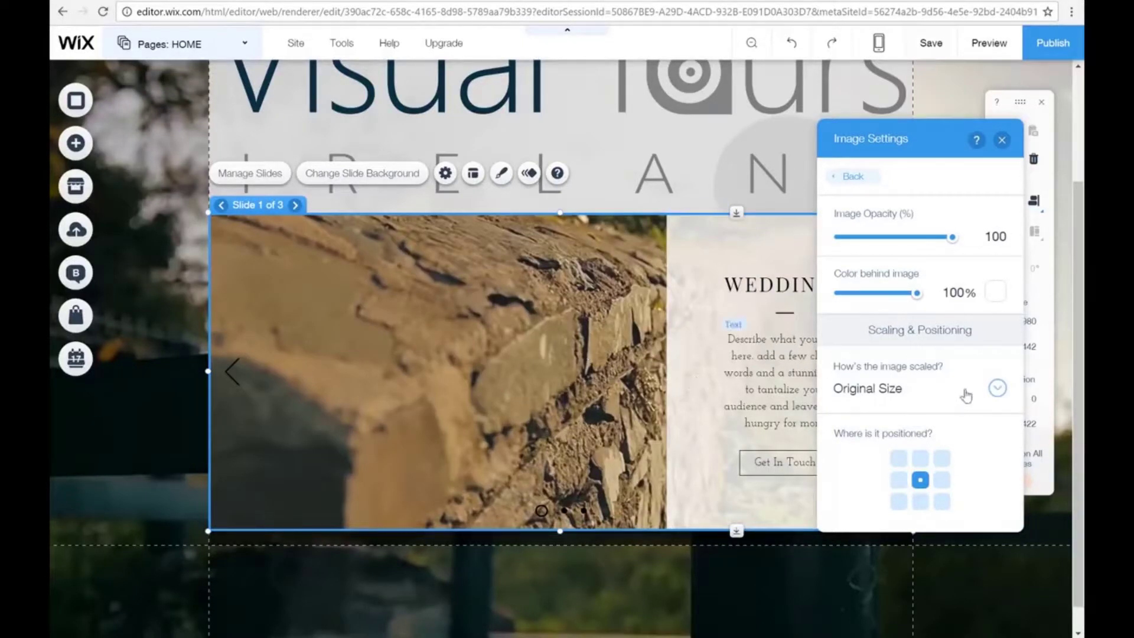
pyautogui.click(995, 390)
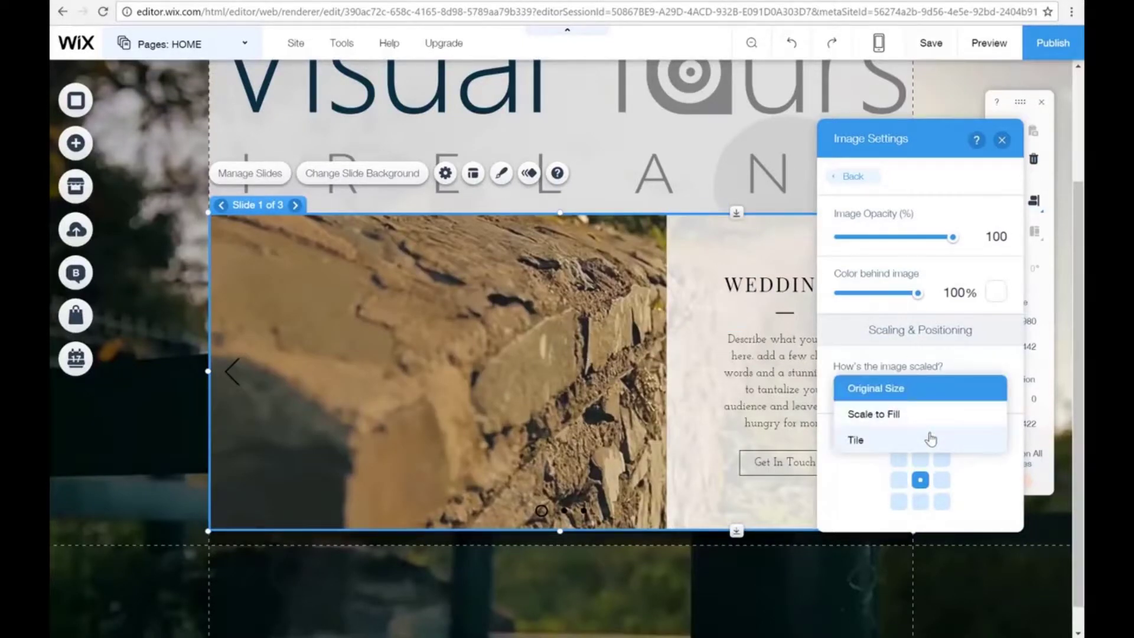
pyautogui.click(931, 439)
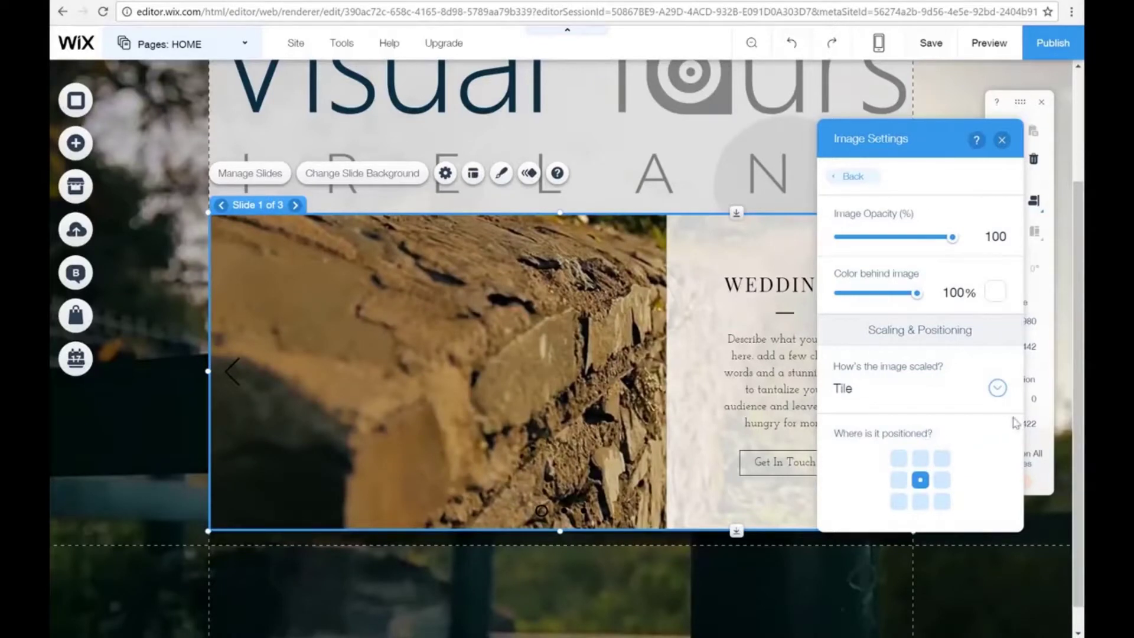
pyautogui.click(997, 390)
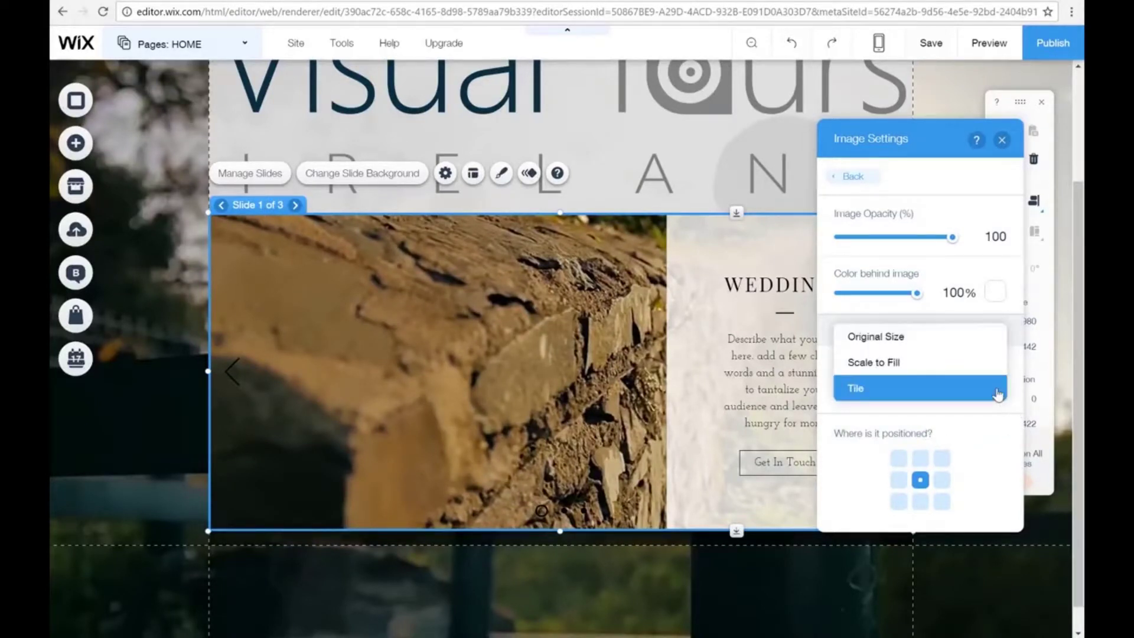
pyautogui.click(948, 363)
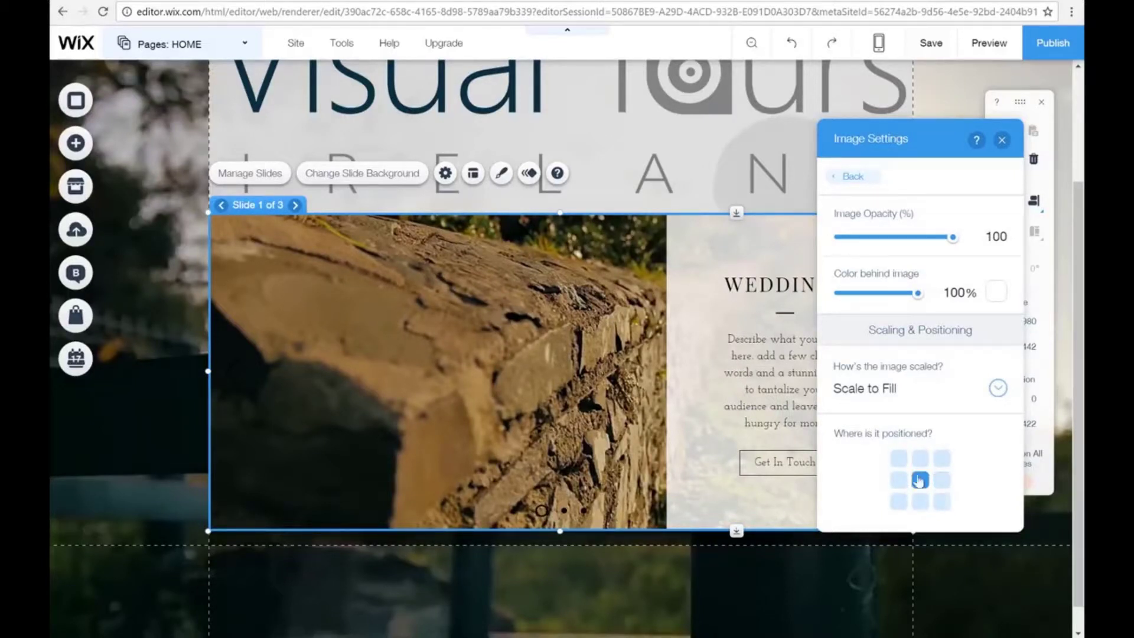
pyautogui.click(1002, 142)
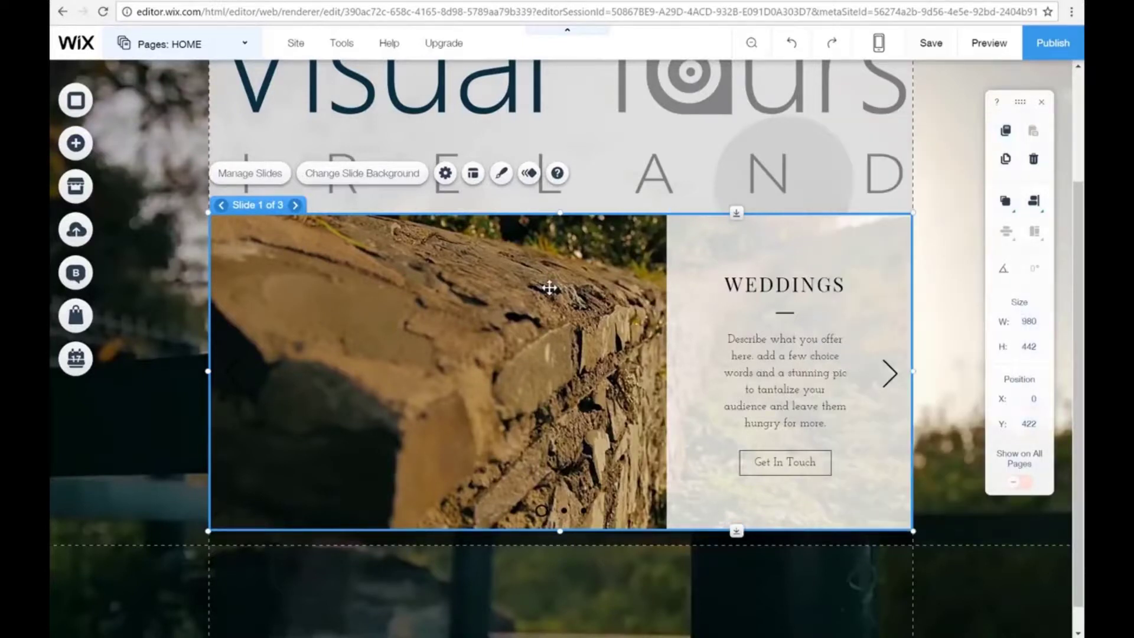
# Review the slideshow's autoplay and transition settings and set the navigation arrows' size to 29 px.
pyautogui.click(445, 175)
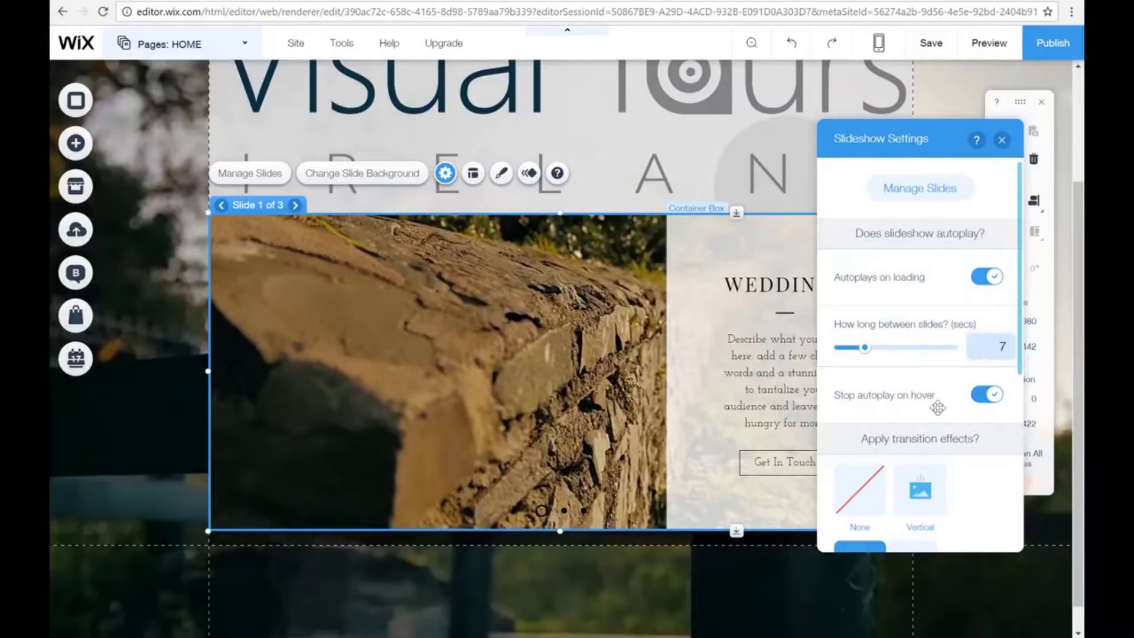
pyautogui.scroll(-2, 928, 441)
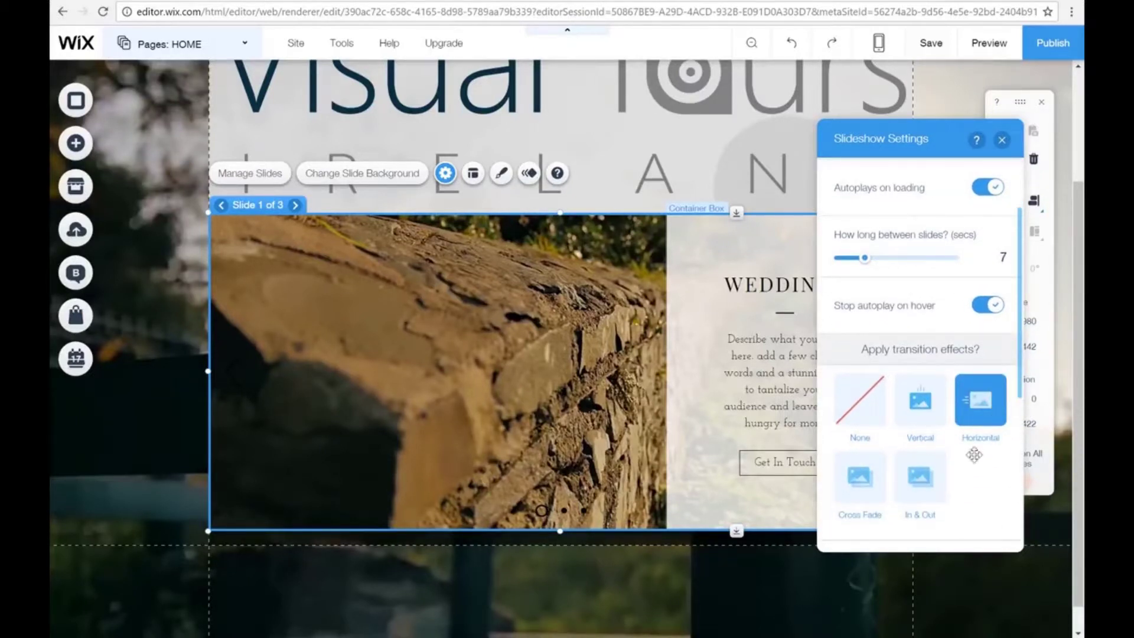
pyautogui.scroll(-4, 978, 440)
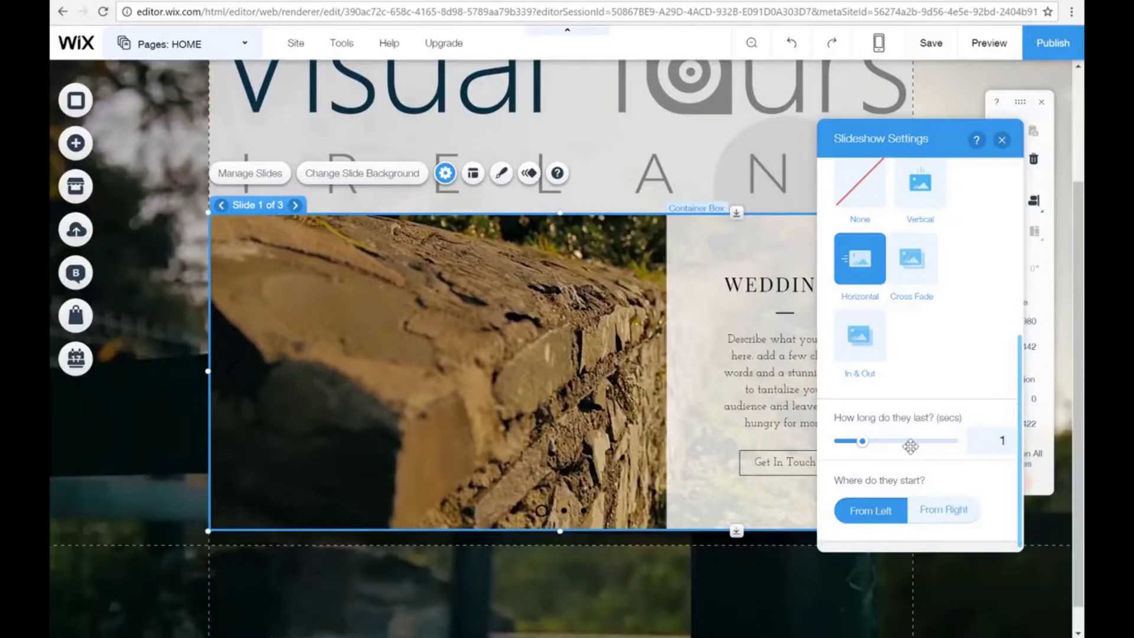
pyautogui.click(1002, 140)
pyautogui.click(473, 173)
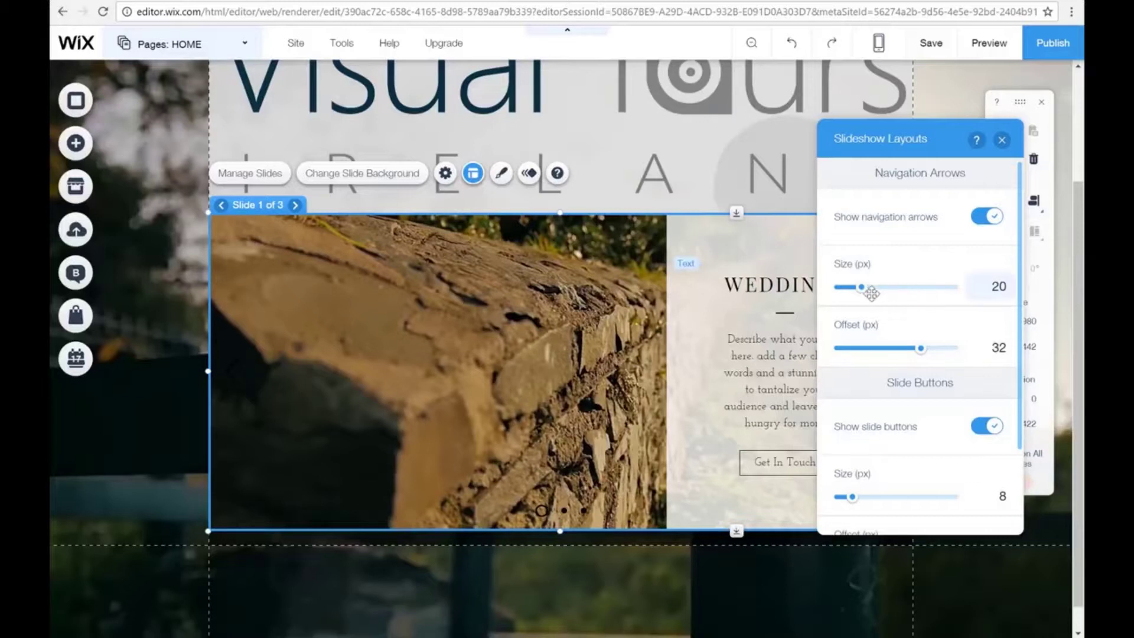
pyautogui.click(937, 289)
pyautogui.moveTo(939, 291); pyautogui.dragTo(878, 294)
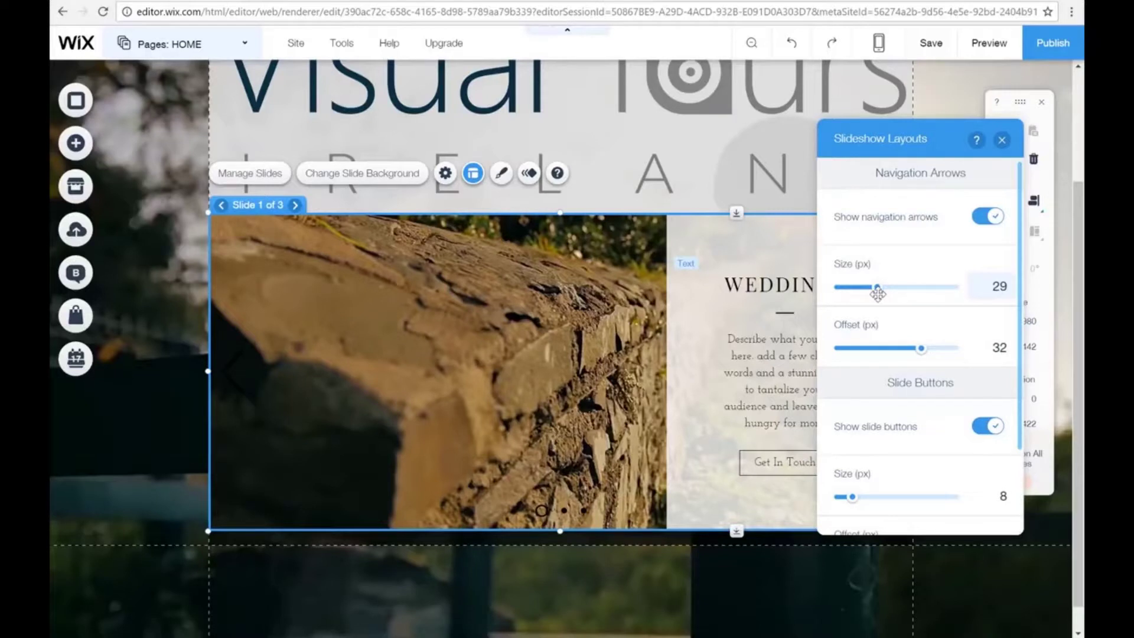
pyautogui.scroll(-2, 899, 421)
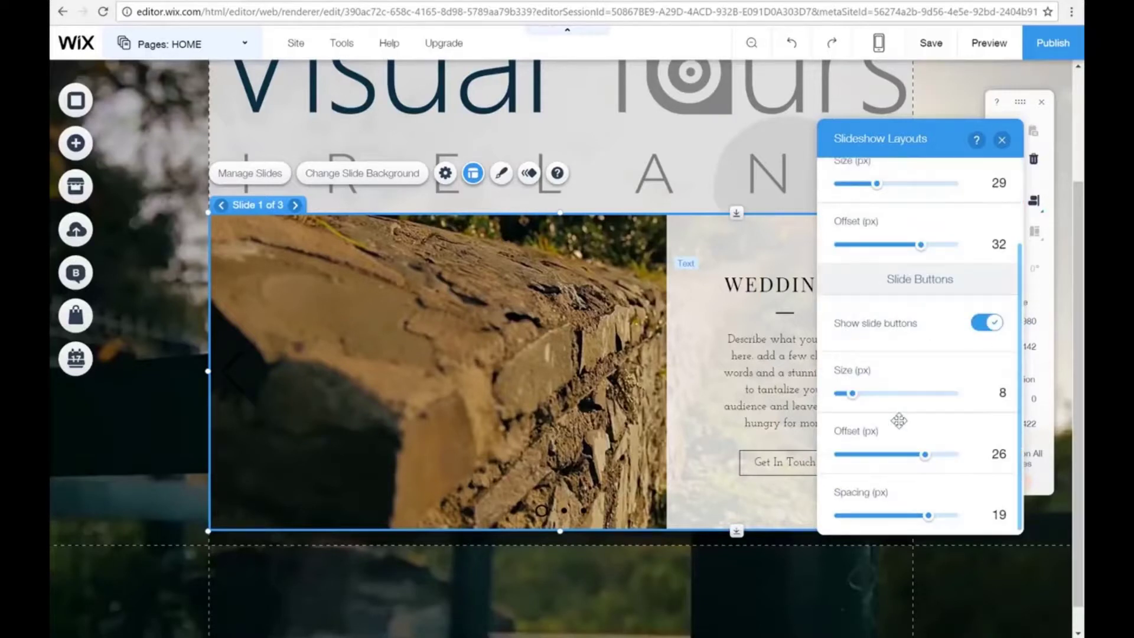
pyautogui.scroll(2, 899, 426)
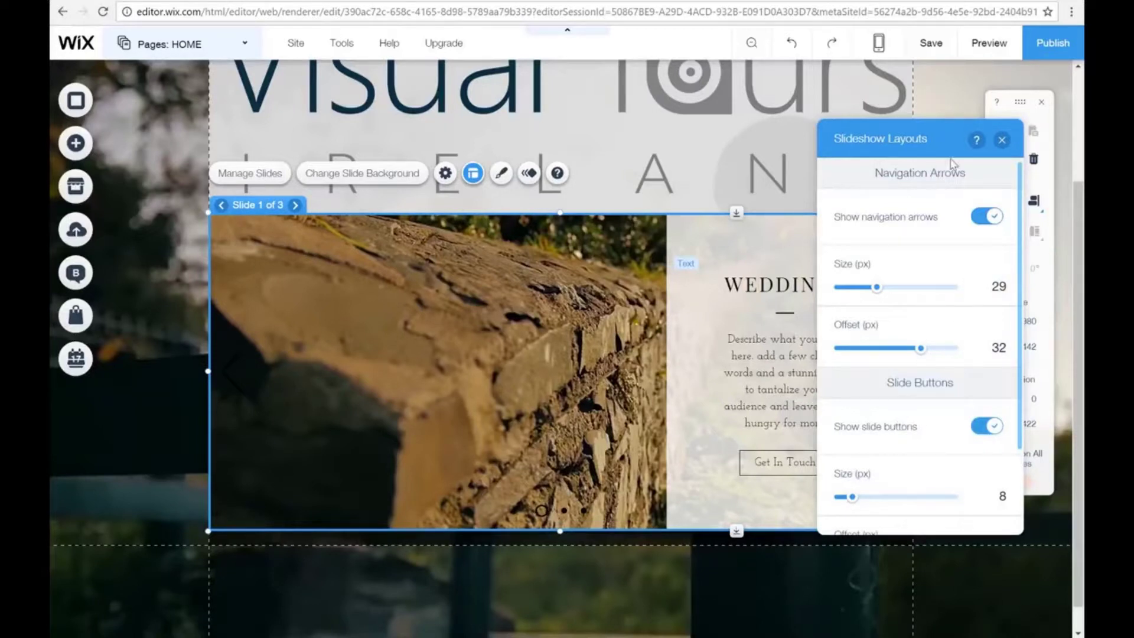
pyautogui.click(1001, 142)
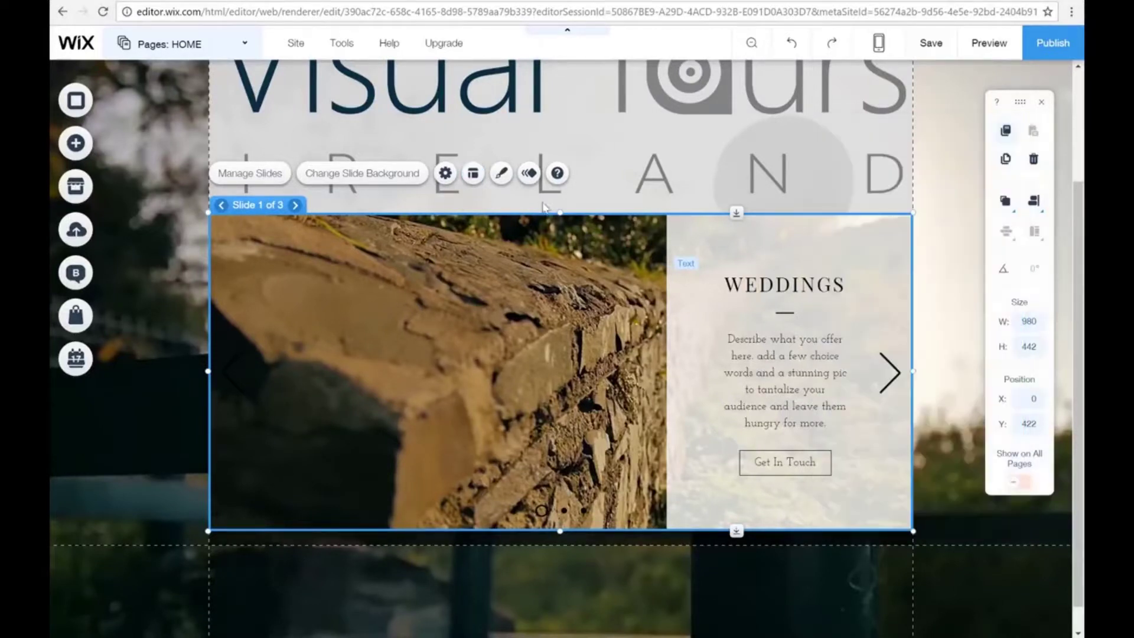
# Set the fill colour of the slideshow's slide buttons and navigation arrows to white (#FFFFFF).
pyautogui.click(501, 174)
pyautogui.click(914, 319)
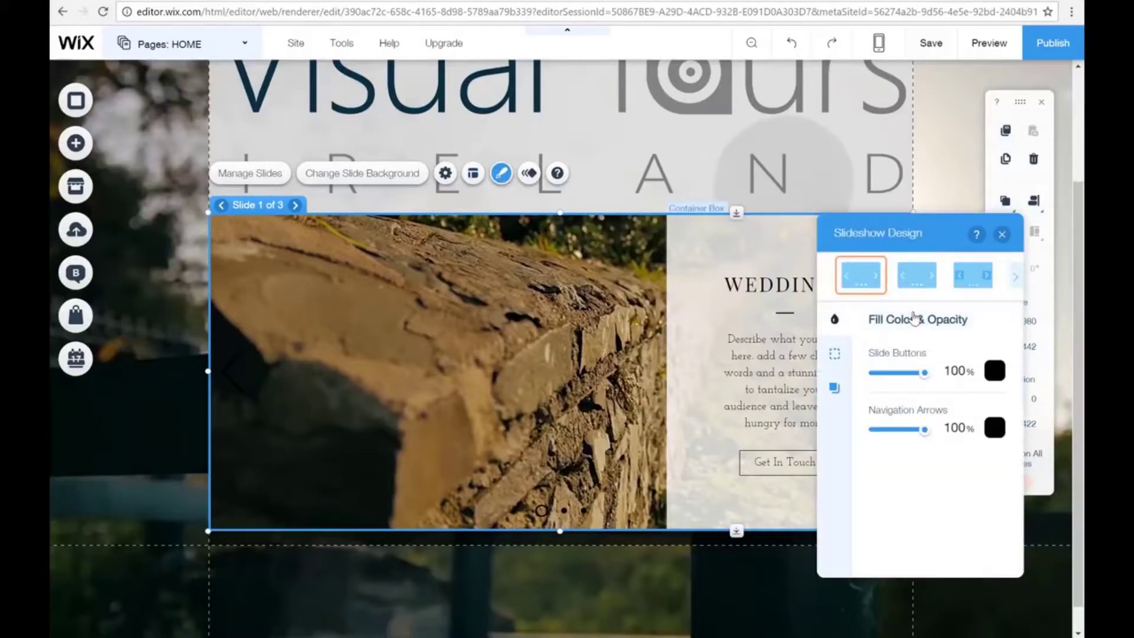
pyautogui.click(989, 375)
pyautogui.click(945, 346)
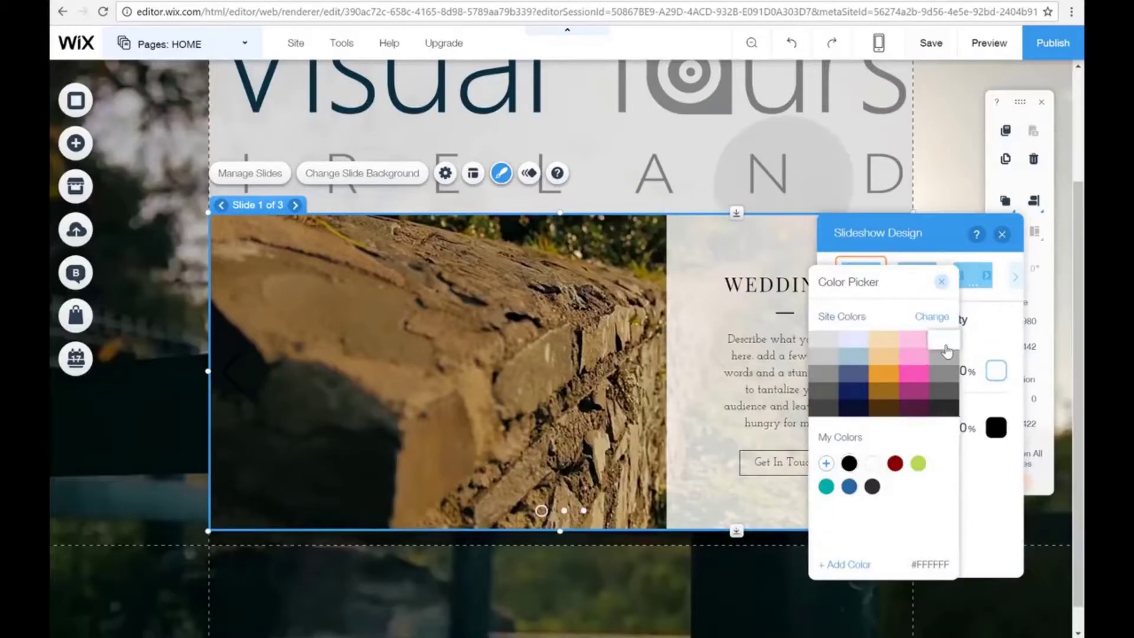
pyautogui.click(941, 282)
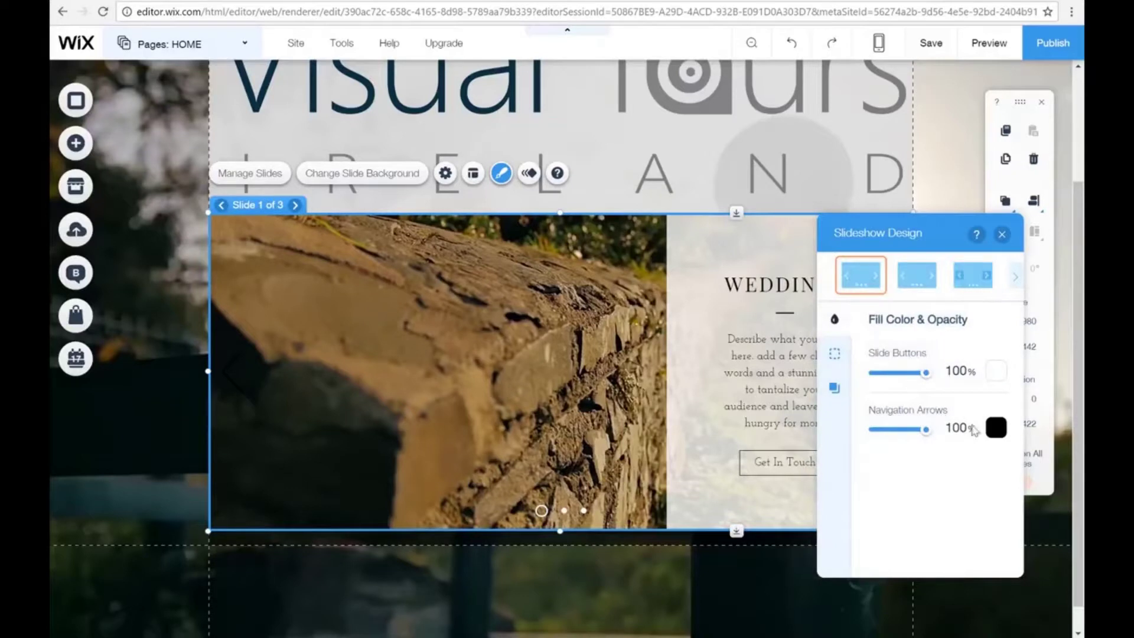
pyautogui.click(996, 427)
pyautogui.click(947, 341)
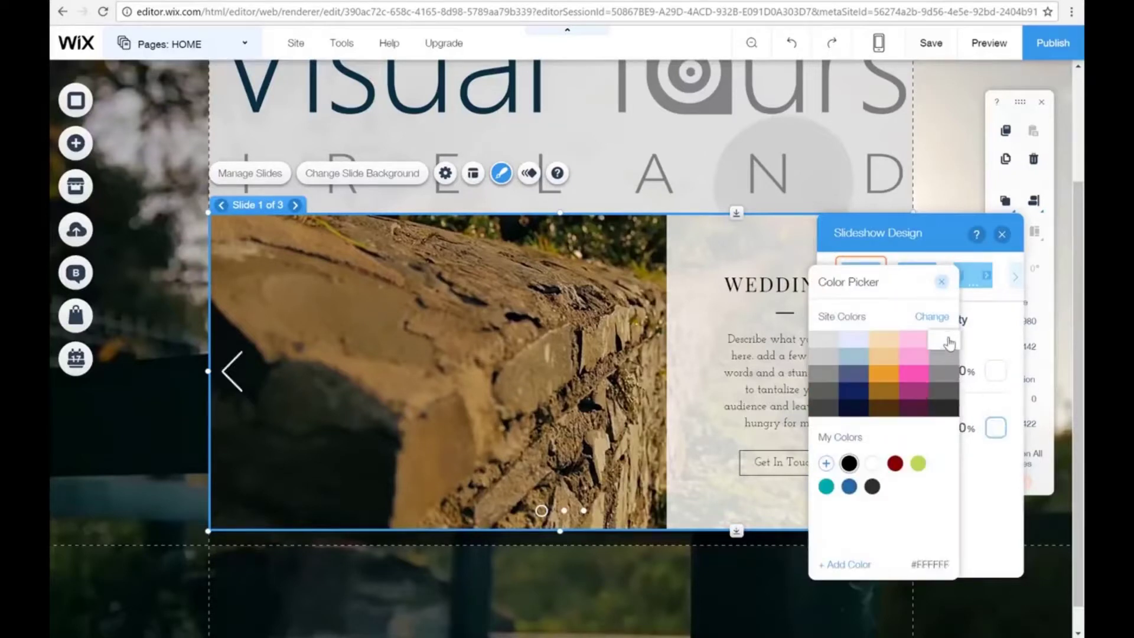
pyautogui.click(941, 282)
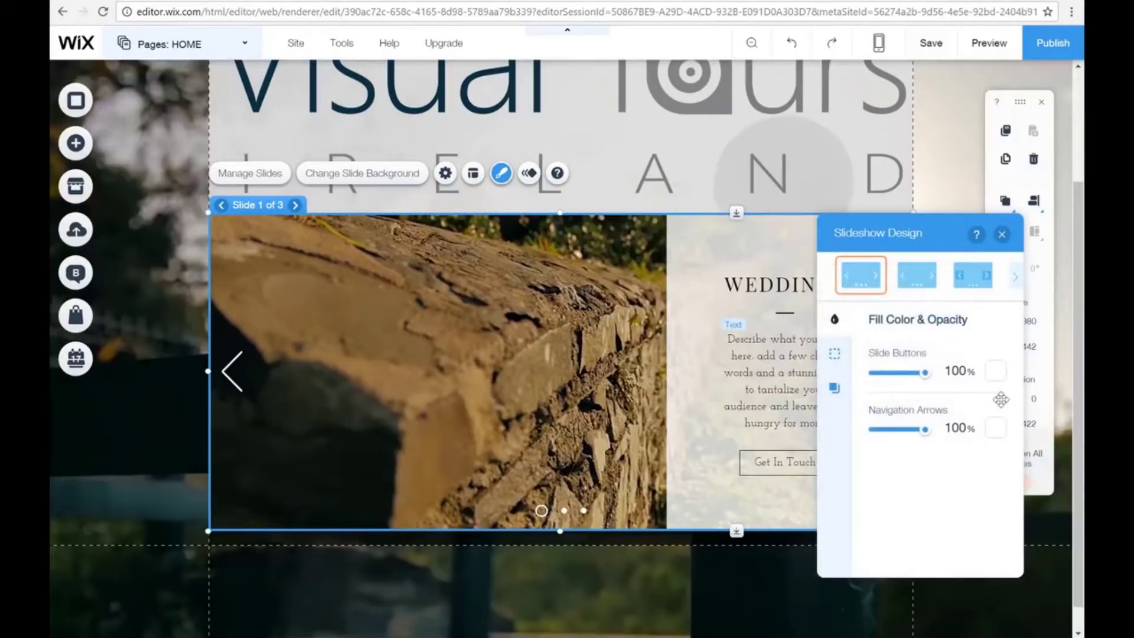
# Review the slideshow's border and shadow settings, try the other design presets and return to the first preset.
pyautogui.click(835, 355)
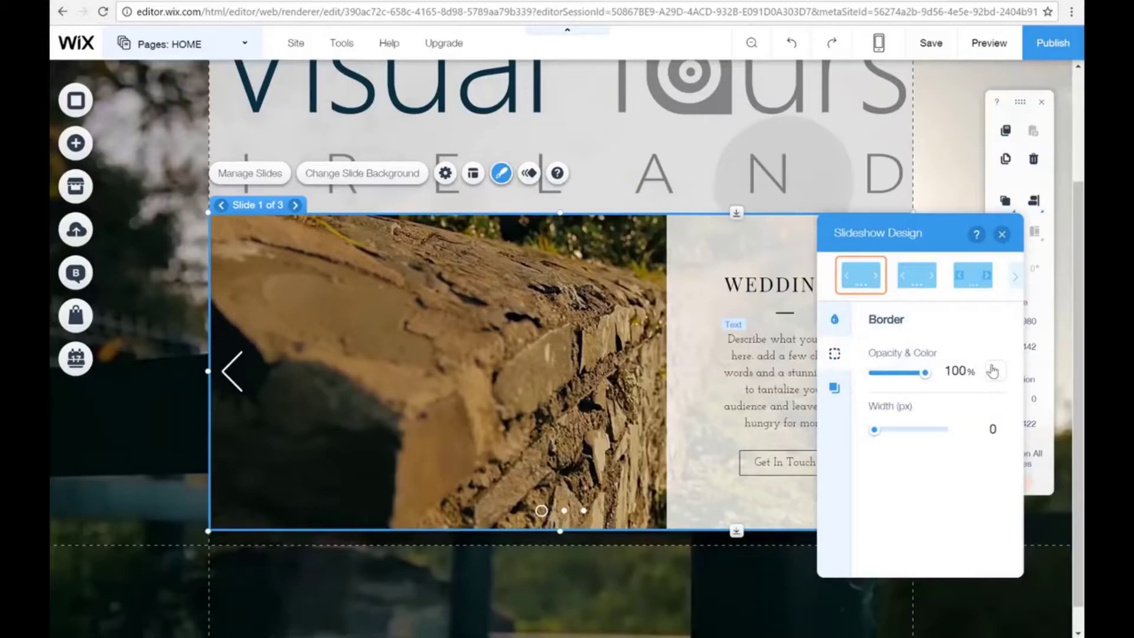
pyautogui.click(834, 387)
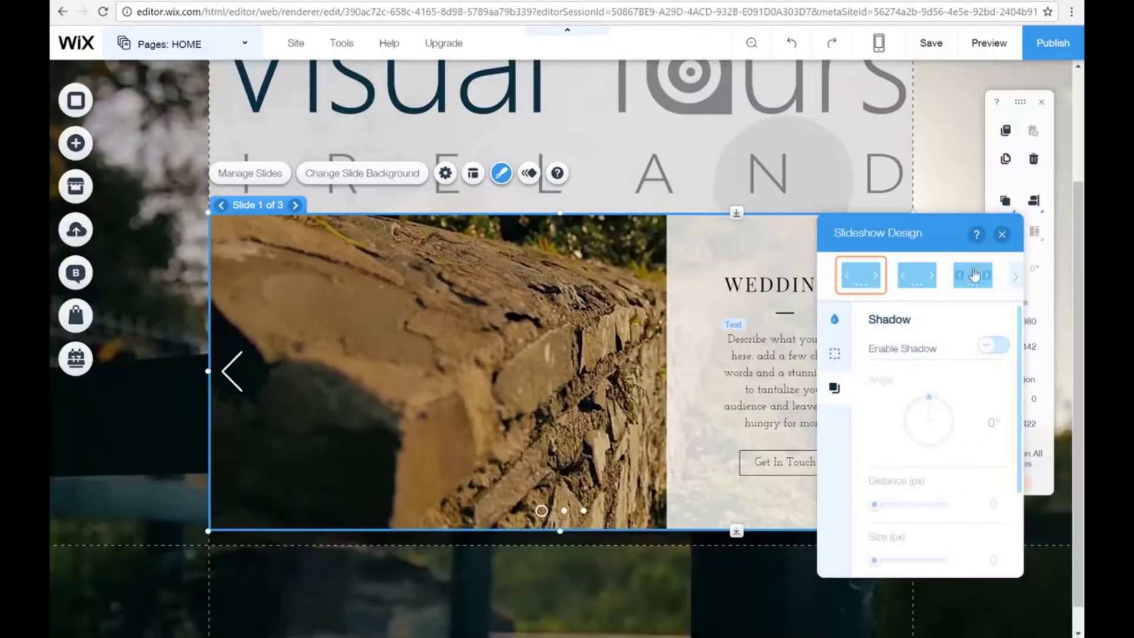
pyautogui.click(914, 287)
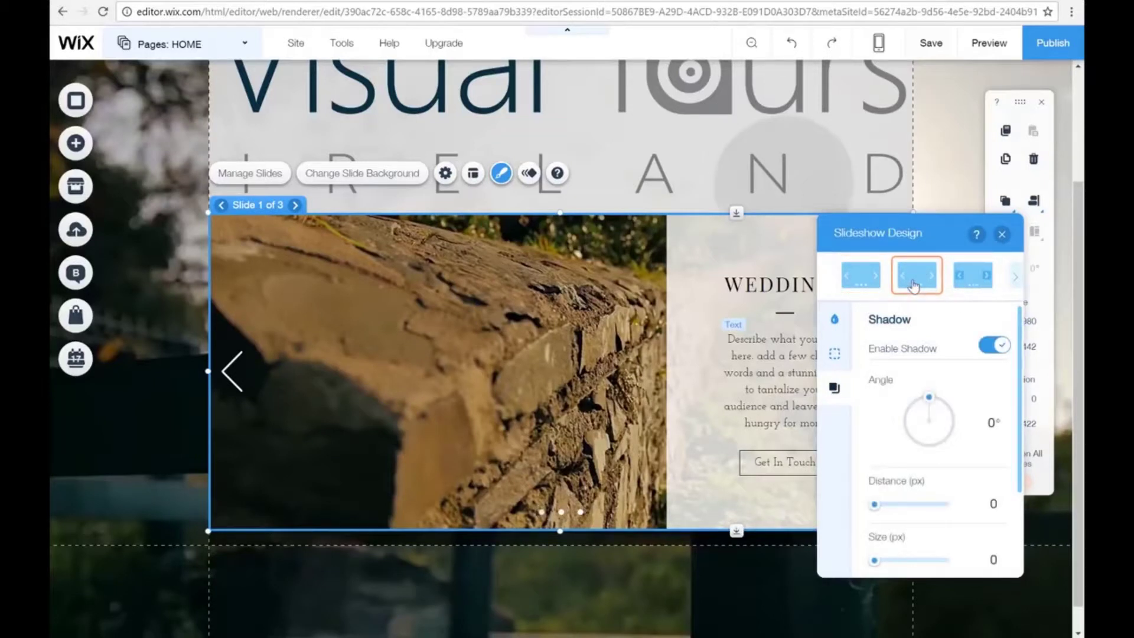
pyautogui.click(975, 279)
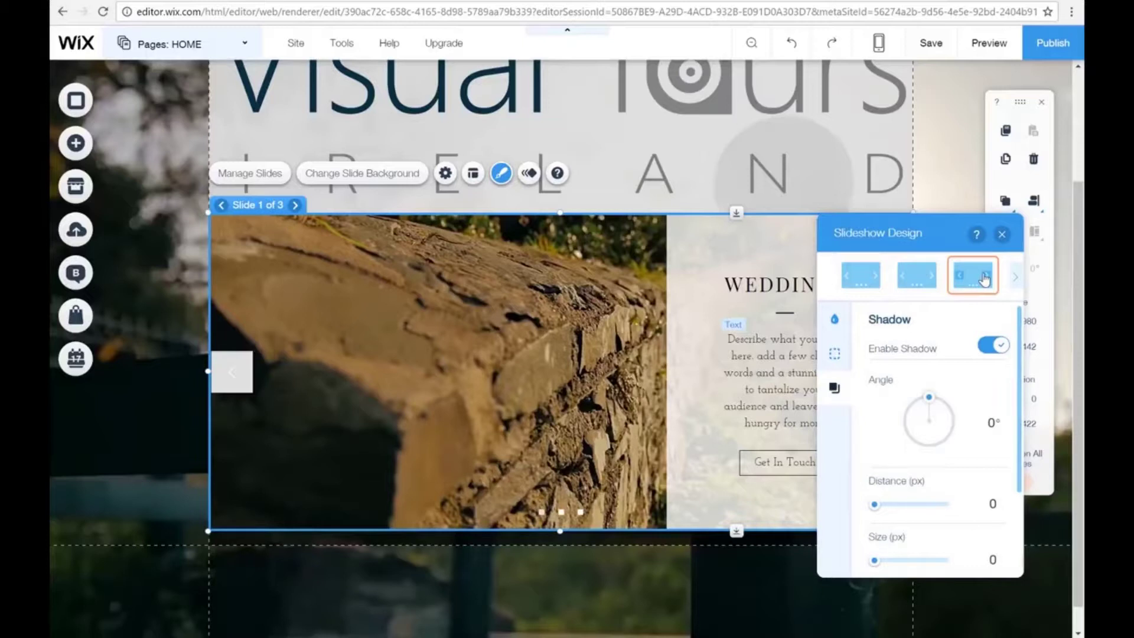
pyautogui.click(1012, 282)
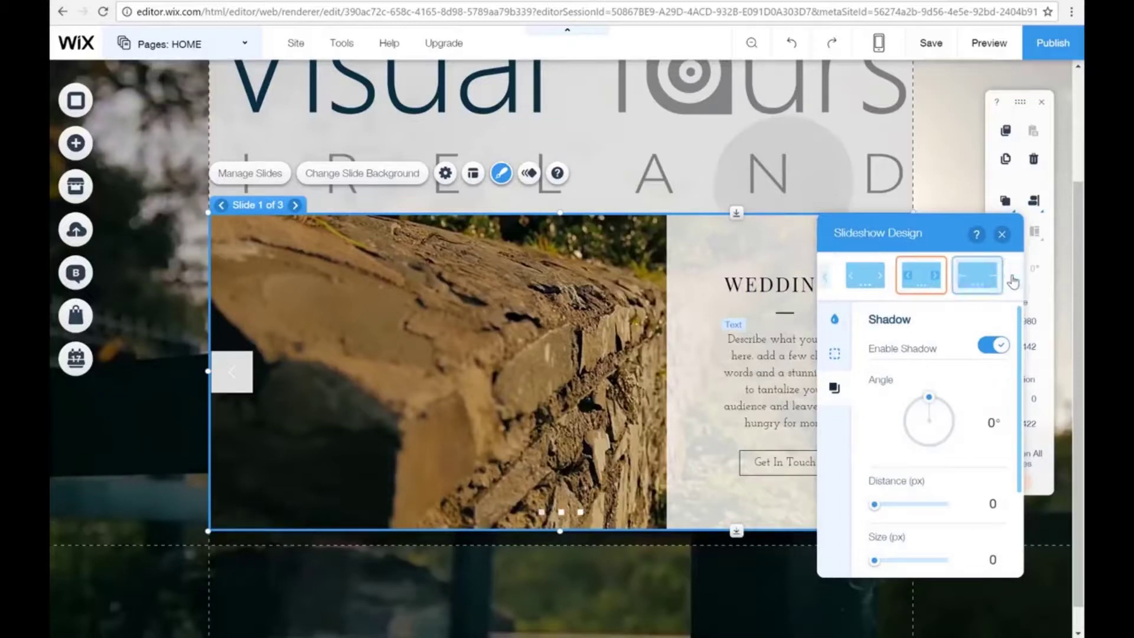
pyautogui.click(966, 283)
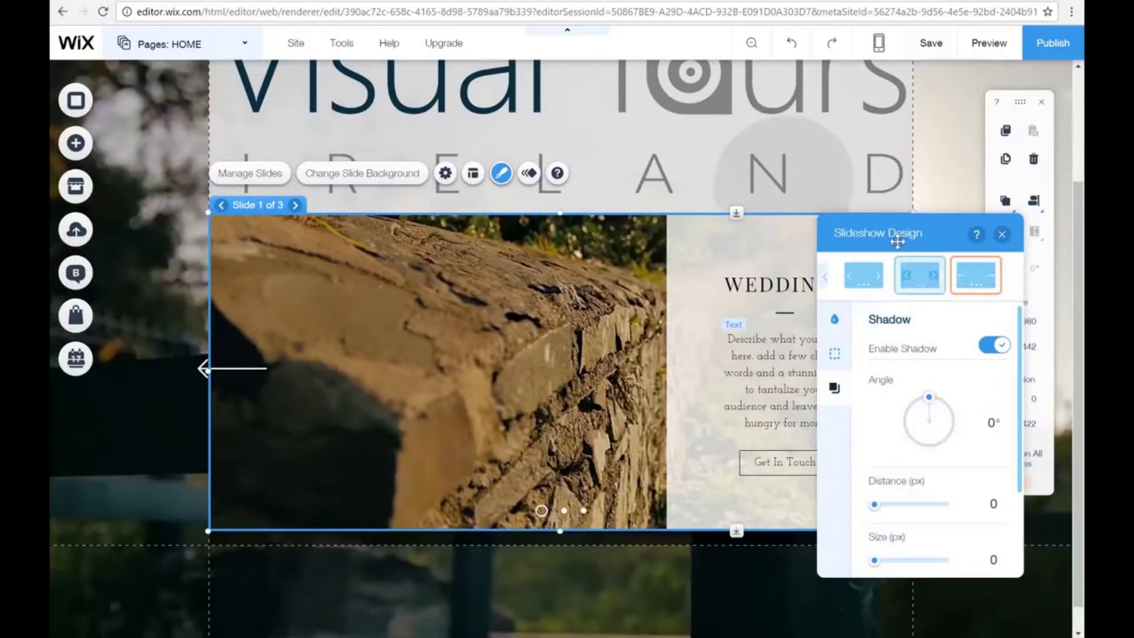
pyautogui.moveTo(925, 228); pyautogui.dragTo(866, 220)
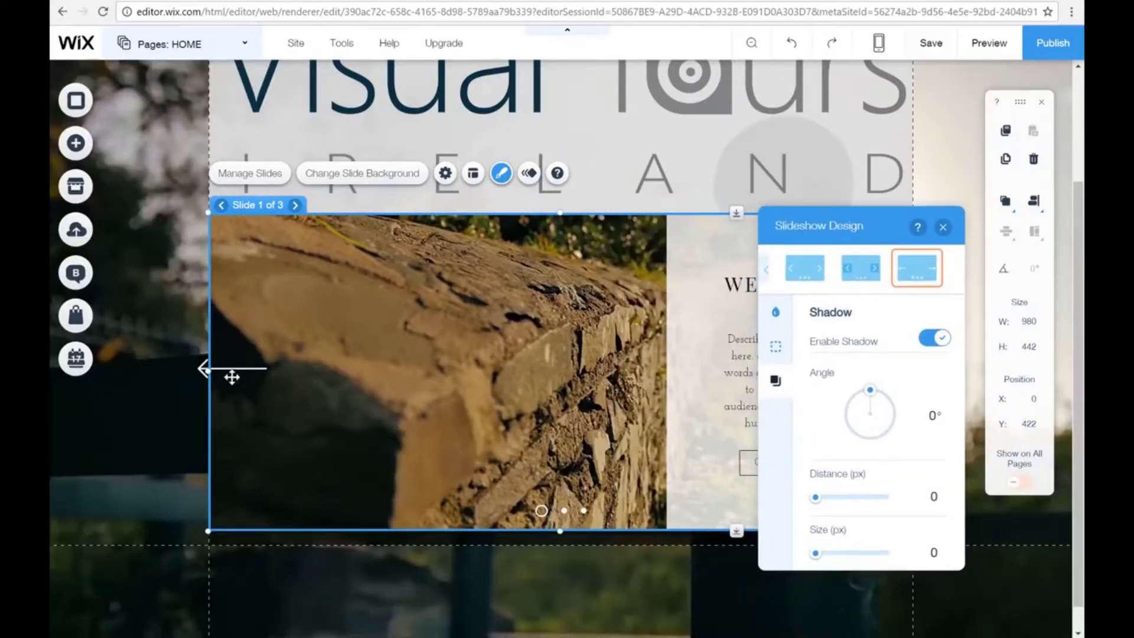
pyautogui.click(786, 275)
pyautogui.click(767, 273)
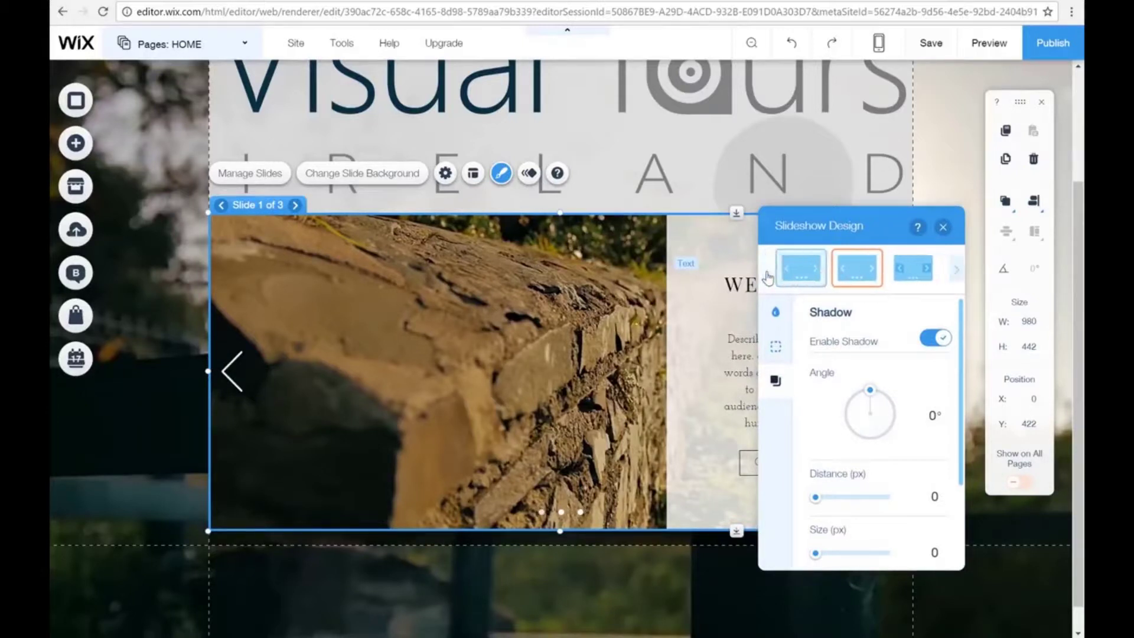
pyautogui.click(804, 273)
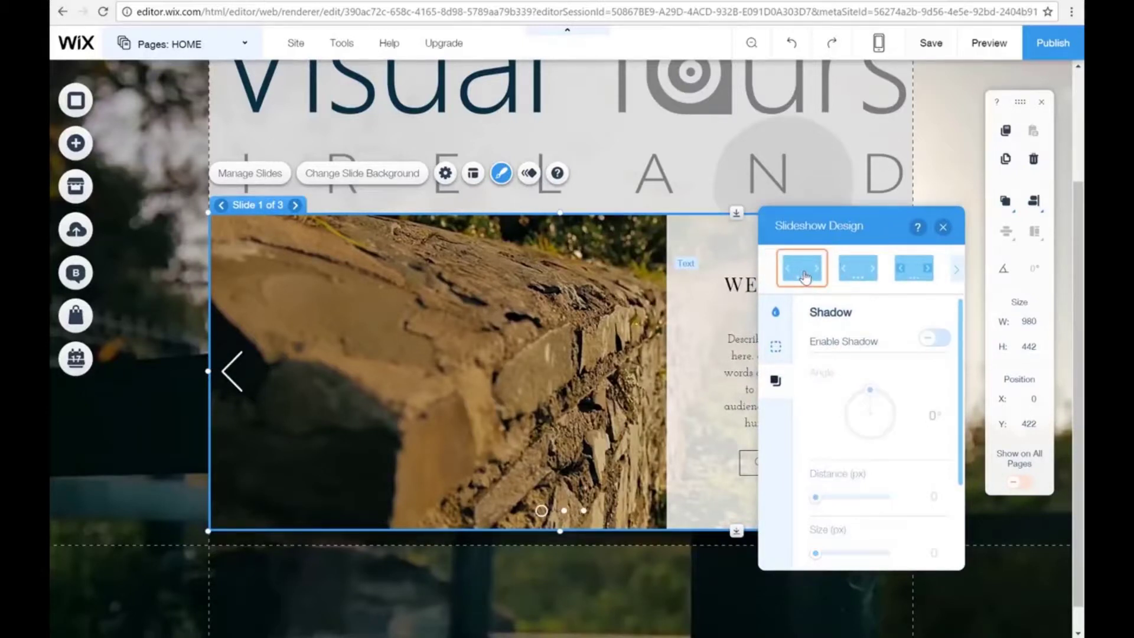
pyautogui.click(943, 230)
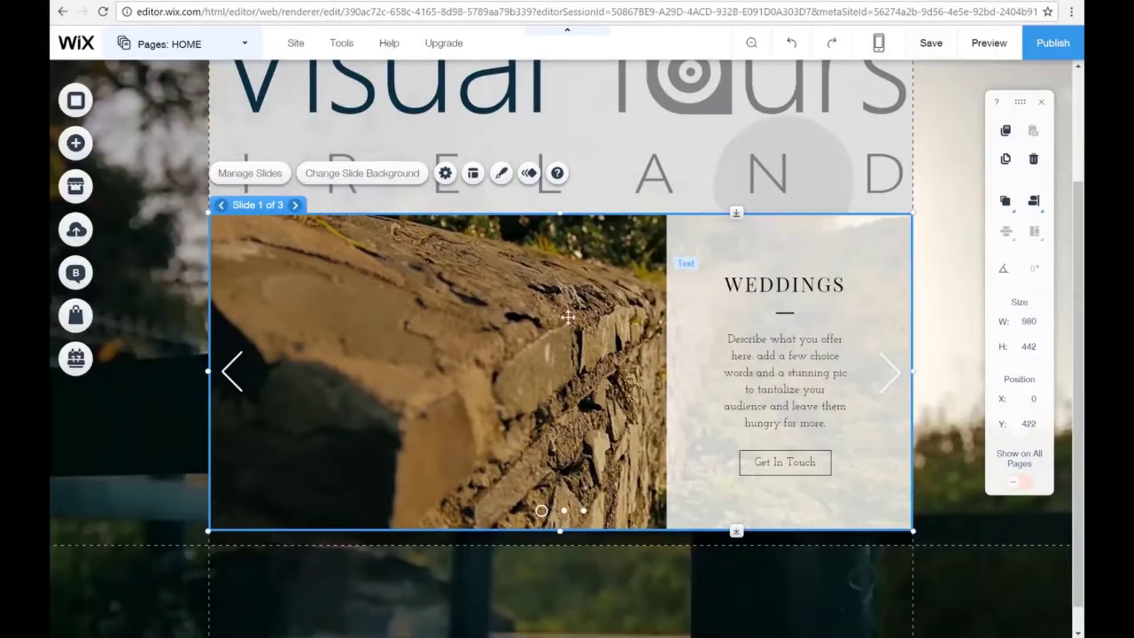
# Set the size of the slideshow's navigation arrows to 25 px.
pyautogui.click(473, 174)
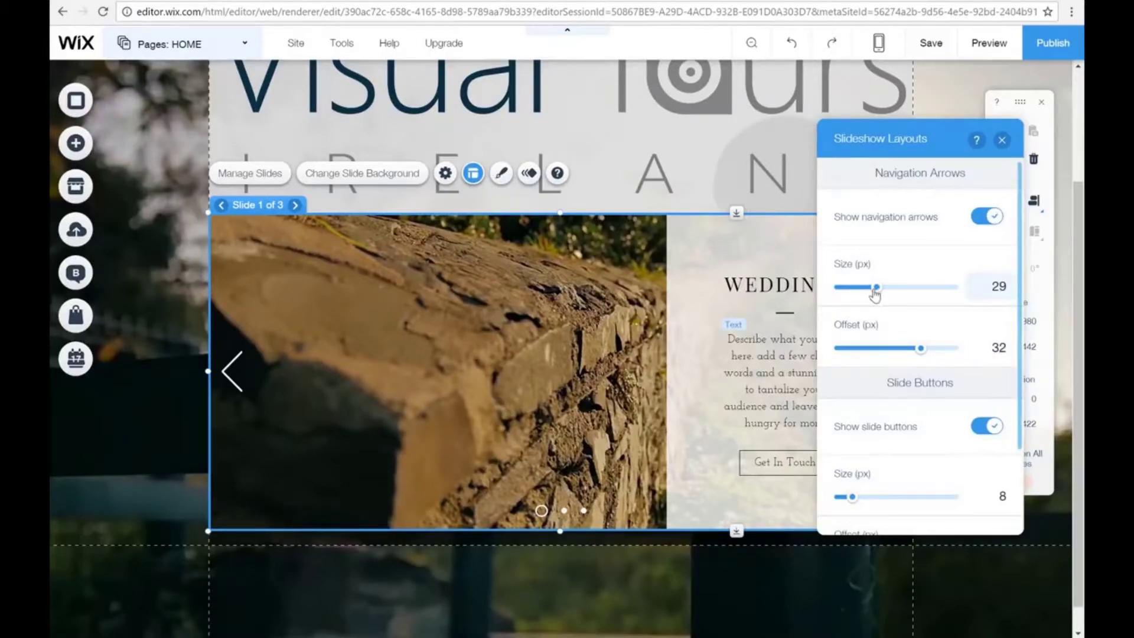
pyautogui.moveTo(874, 294)
pyautogui.mouseDown()
pyautogui.moveTo(885, 294)
pyautogui.moveTo(862, 293)
pyautogui.mouseUp()
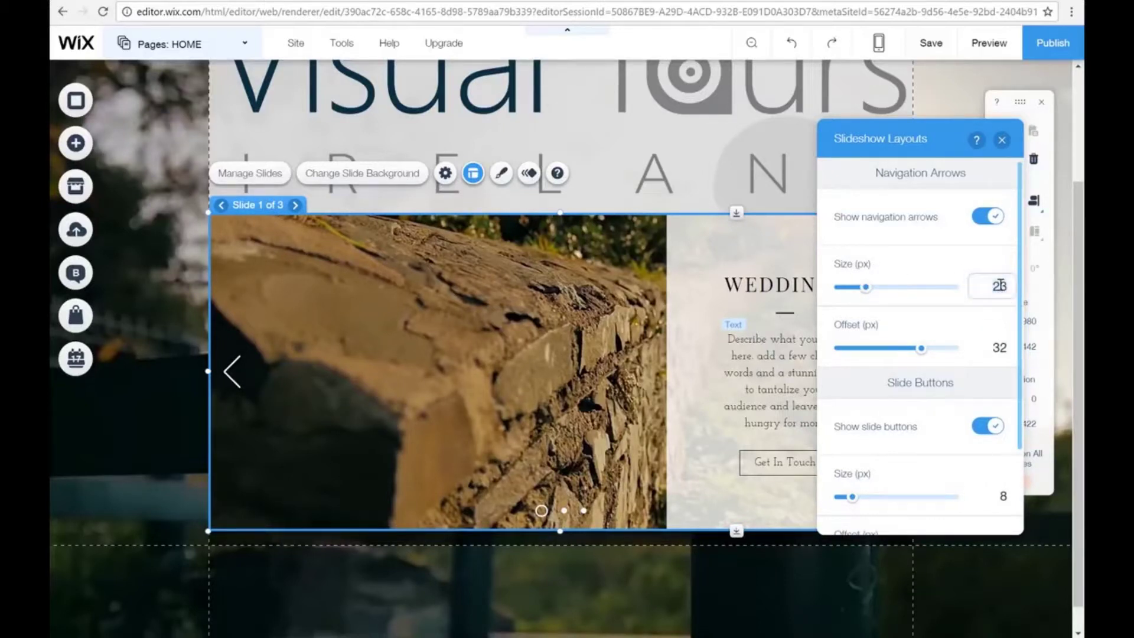
pyautogui.click(1000, 285)
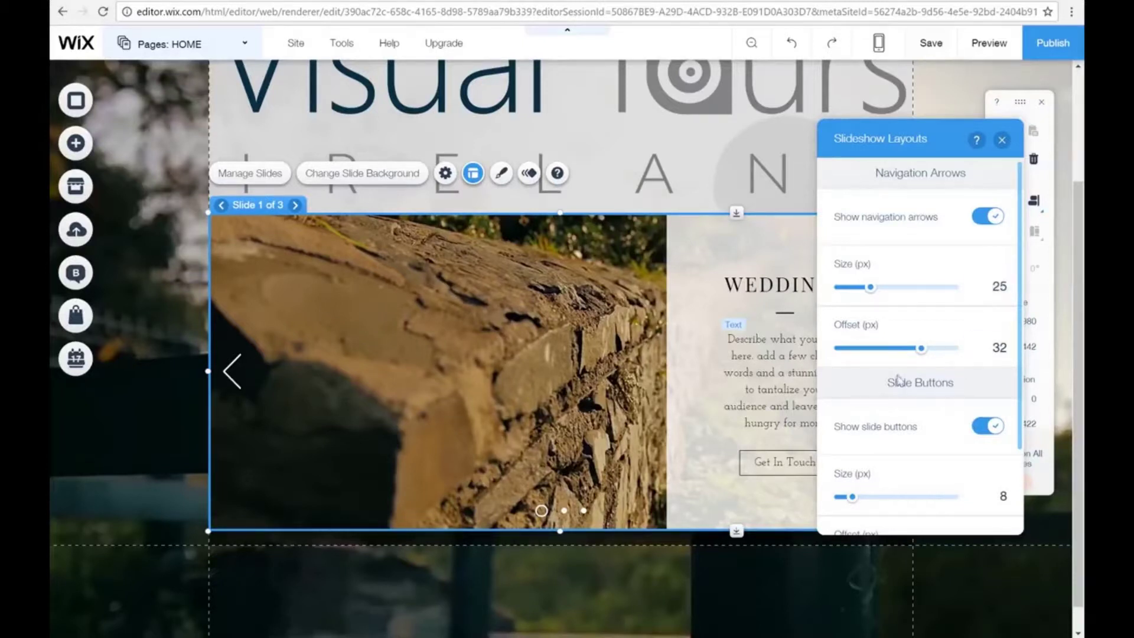
# Set the offset of the slideshow's navigation arrows to 25 px.
pyautogui.click(958, 347)
pyautogui.moveTo(952, 342); pyautogui.dragTo(914, 354)
pyautogui.click(913, 353)
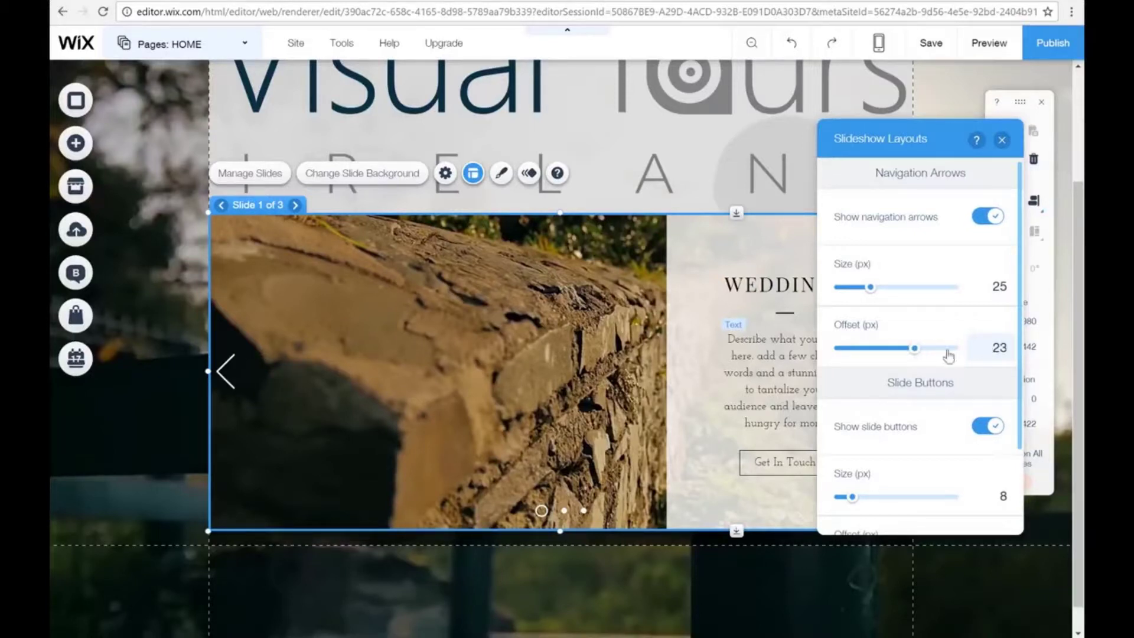
pyautogui.click(1002, 347)
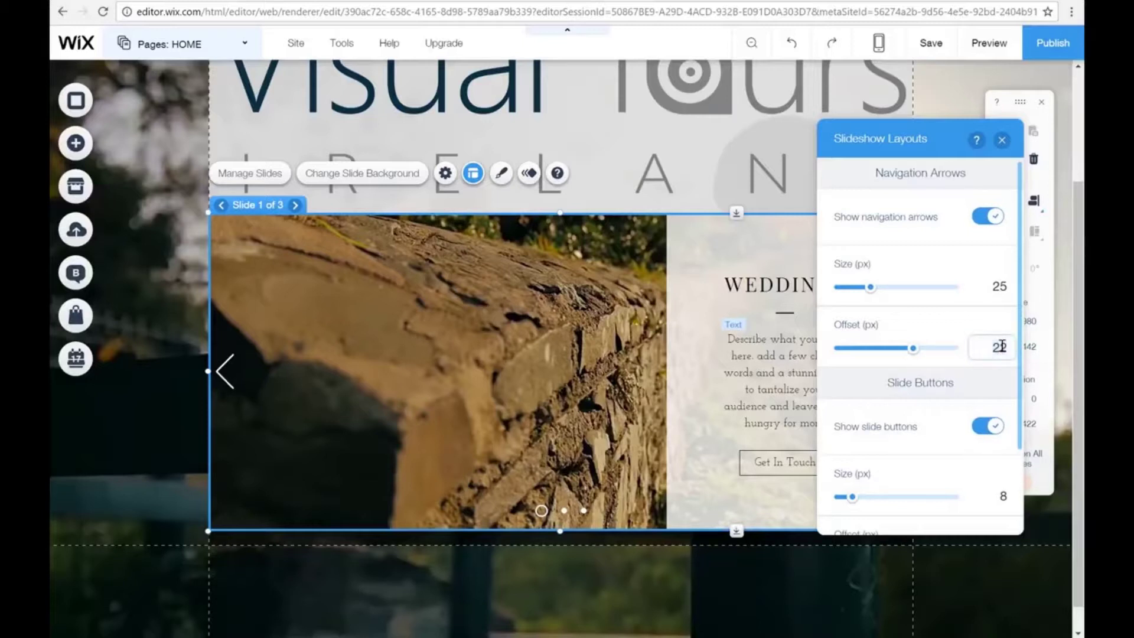
pyautogui.write('25')
pyautogui.press('Return')
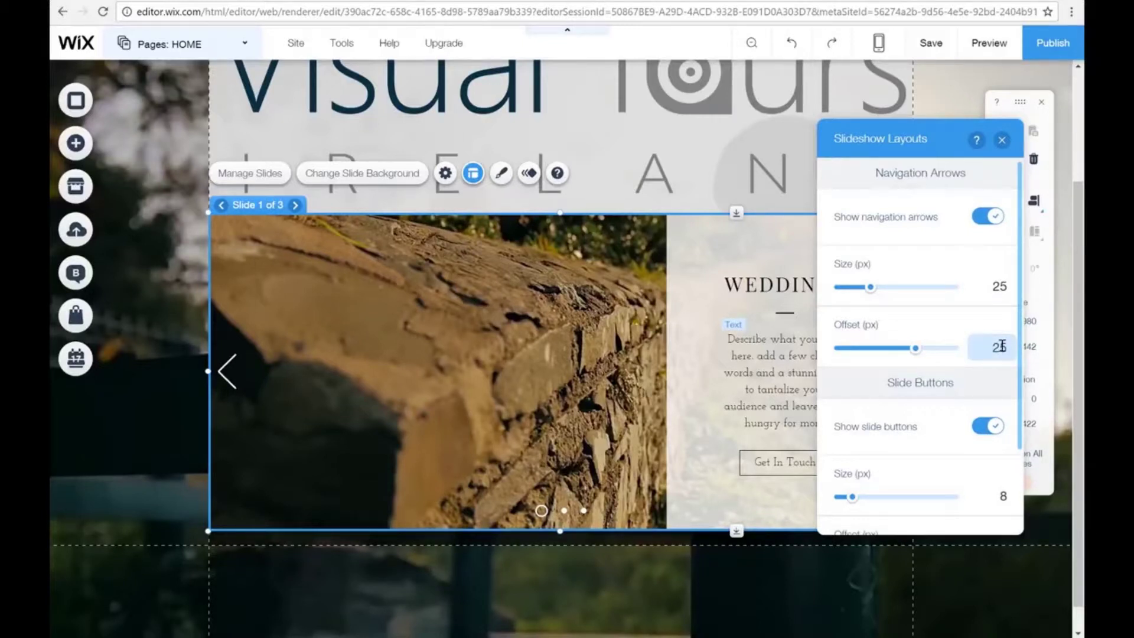
# Set the size of the slideshow's slide buttons to 10 px.
pyautogui.scroll(-1, 904, 450)
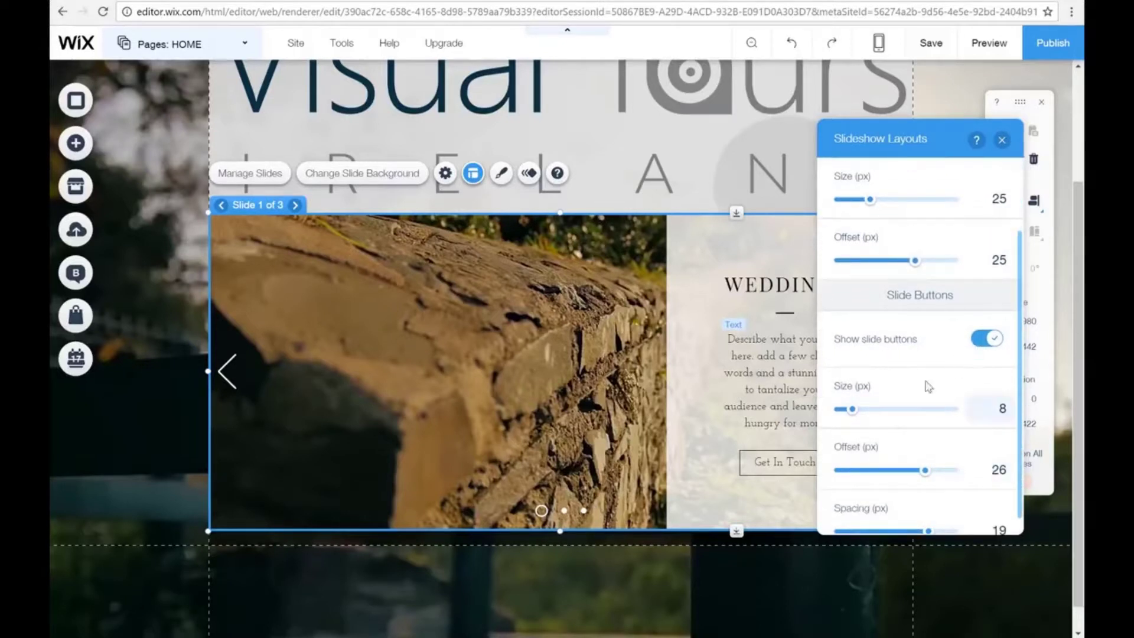
pyautogui.scroll(-1, 927, 382)
pyautogui.click(1004, 393)
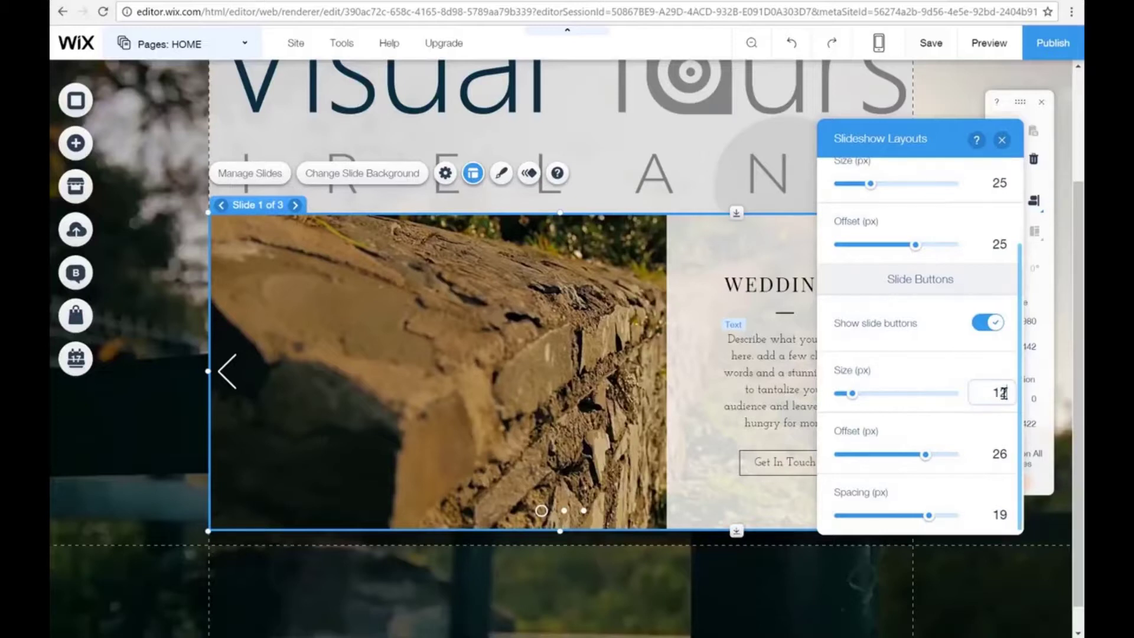
pyautogui.write('12')
pyautogui.press('Return')
pyautogui.press('Return')
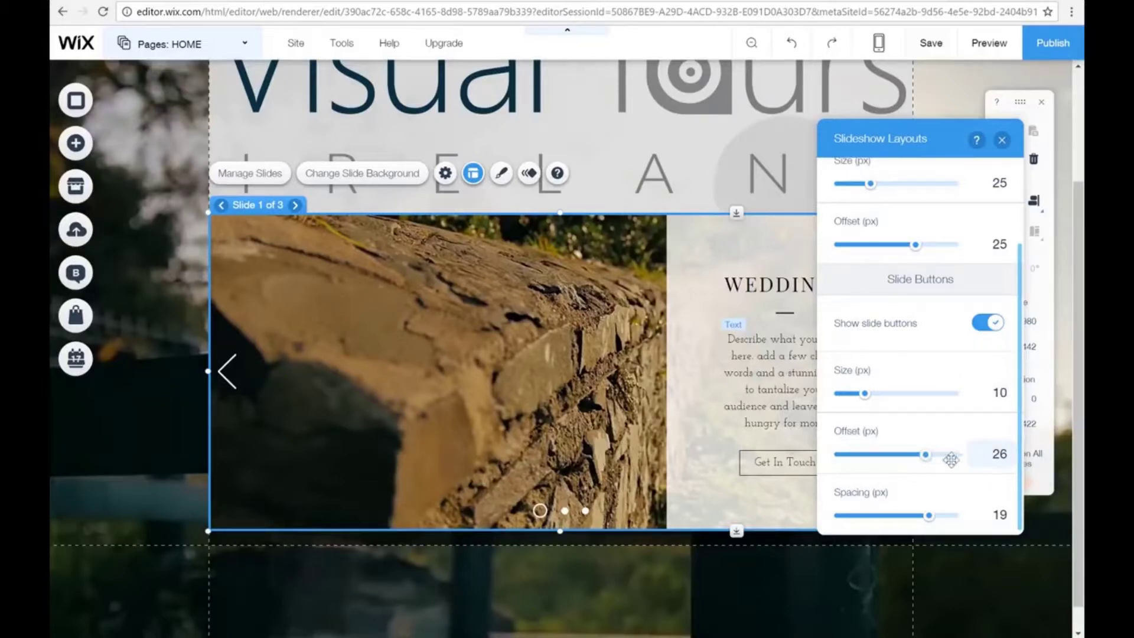
# Set the slide buttons' offset to 25 px and their spacing to 20 px, and close the layout settings.
pyautogui.click(1002, 452)
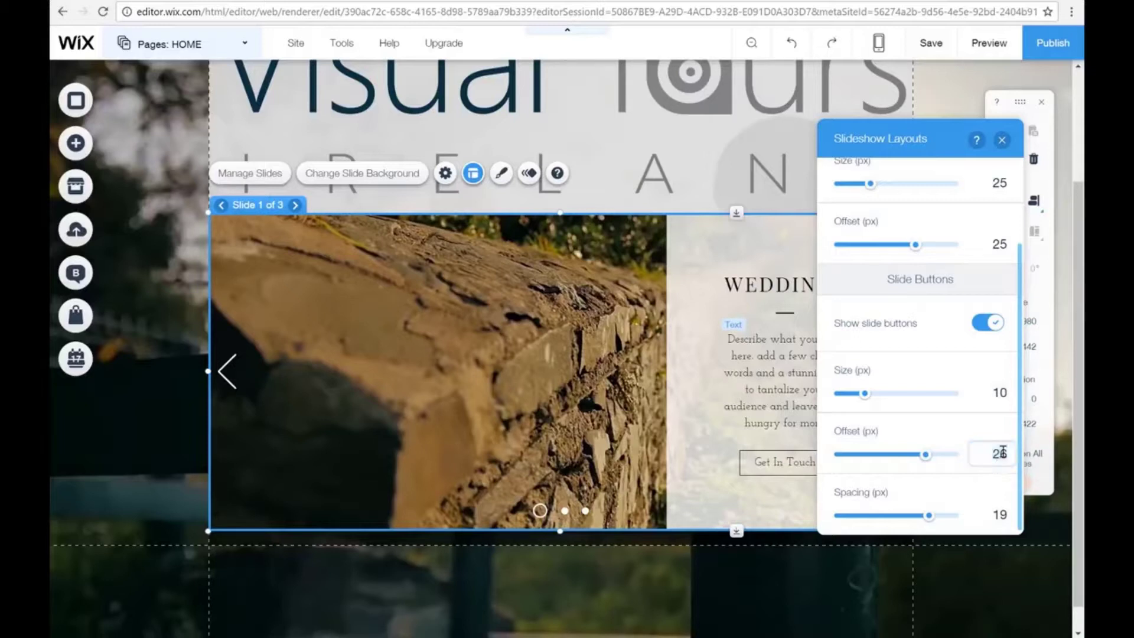
pyautogui.write('25')
pyautogui.press('Return')
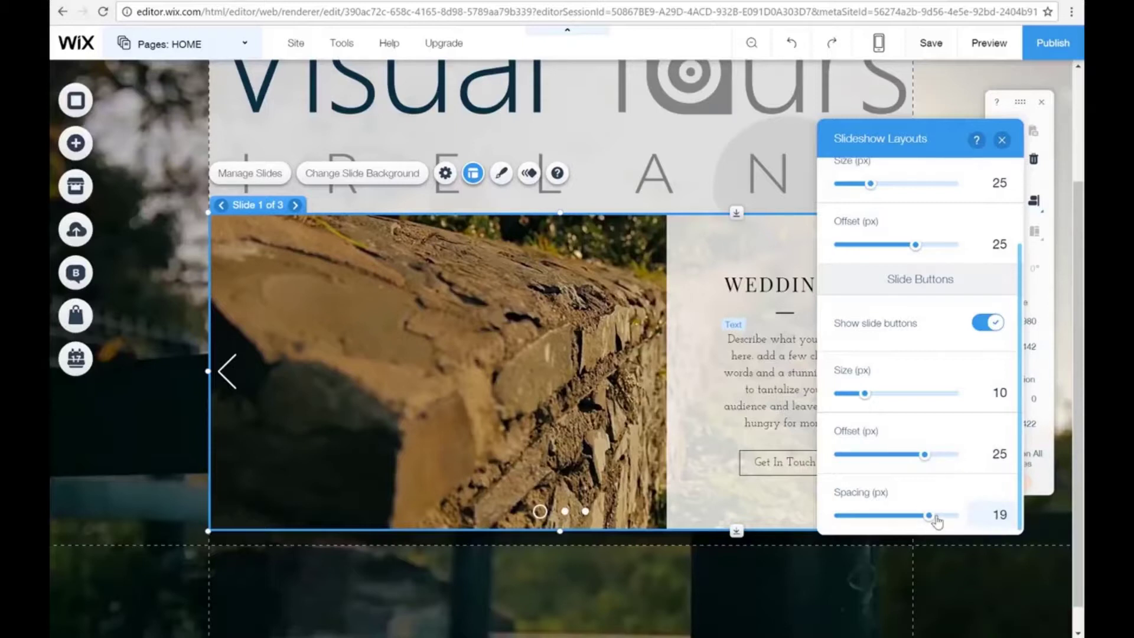
pyautogui.click(998, 515)
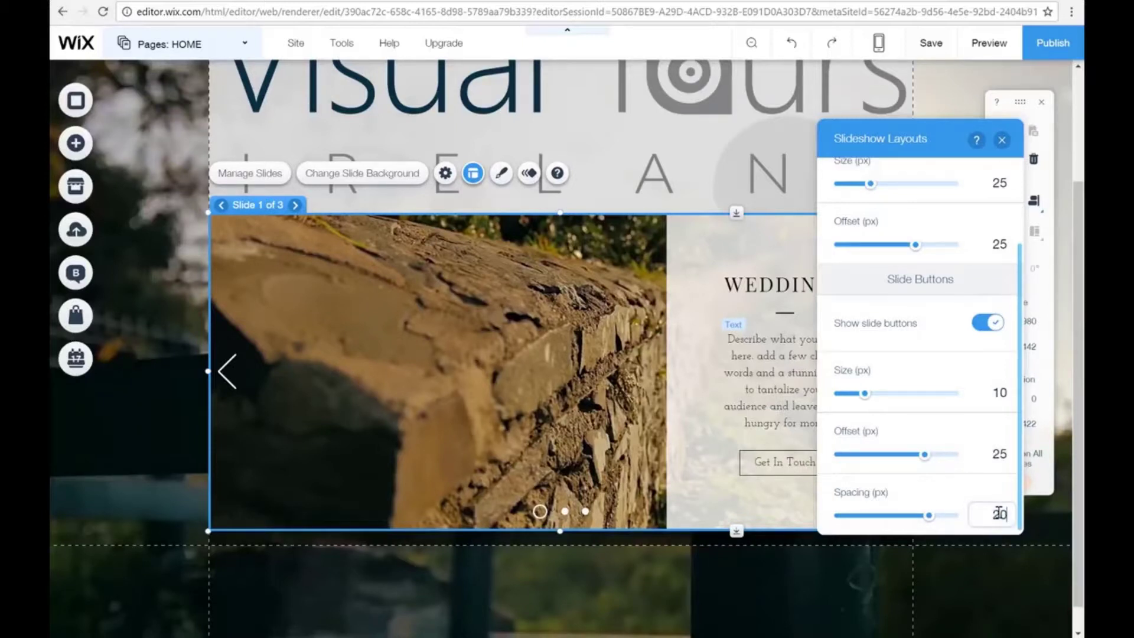
pyautogui.write('20')
pyautogui.press('Return')
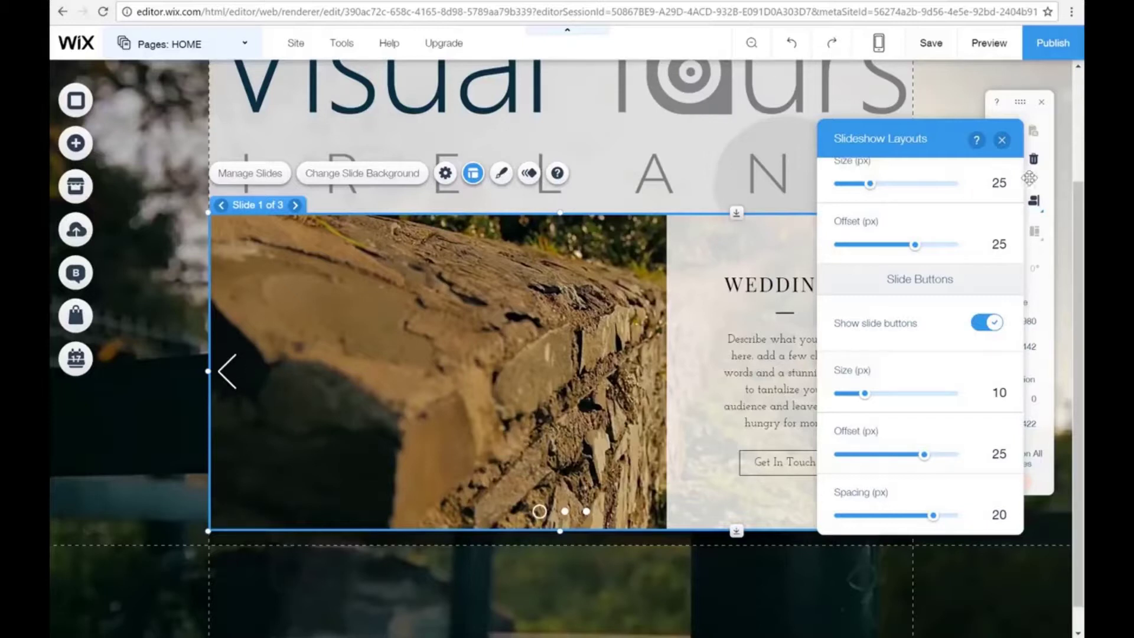
pyautogui.click(1001, 140)
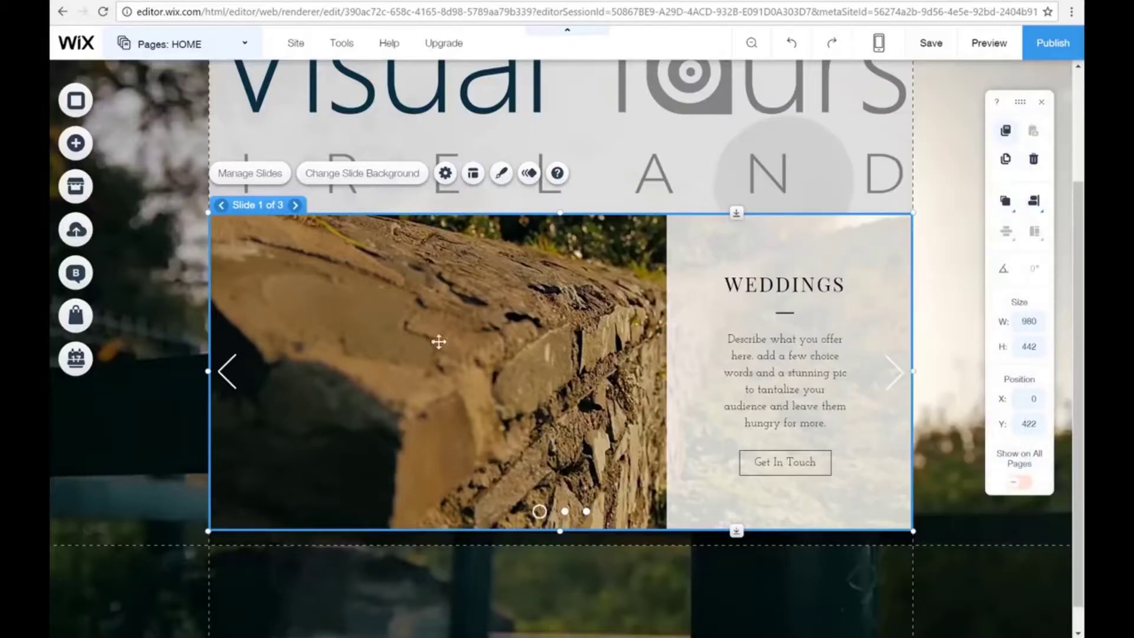
# Look through the animation options available for the slideshow without applying one.
pyautogui.click(529, 173)
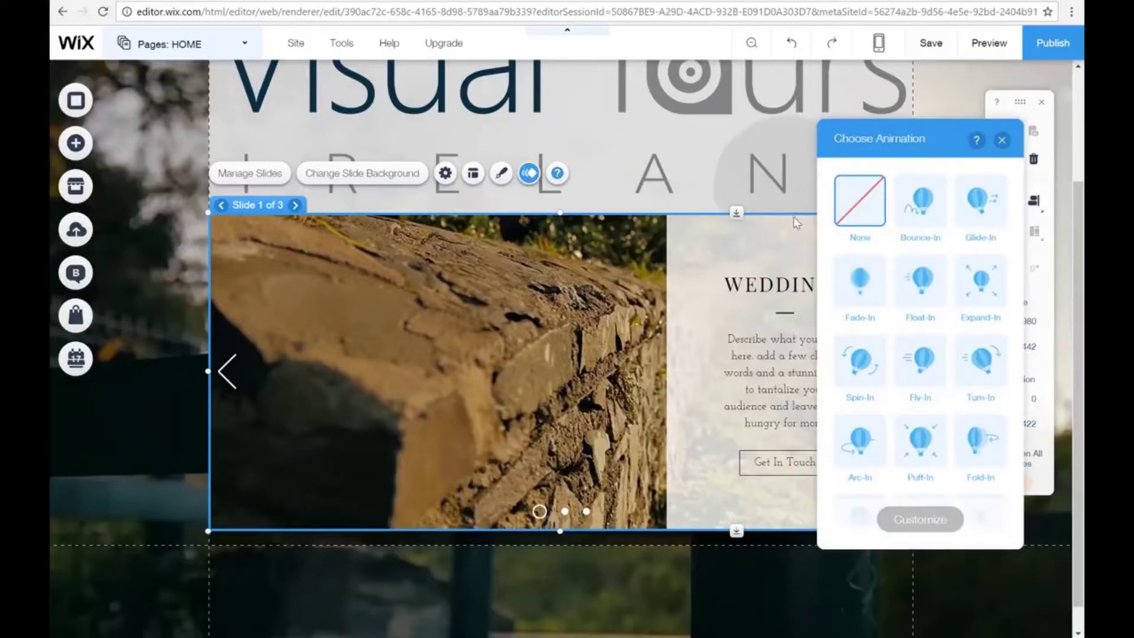
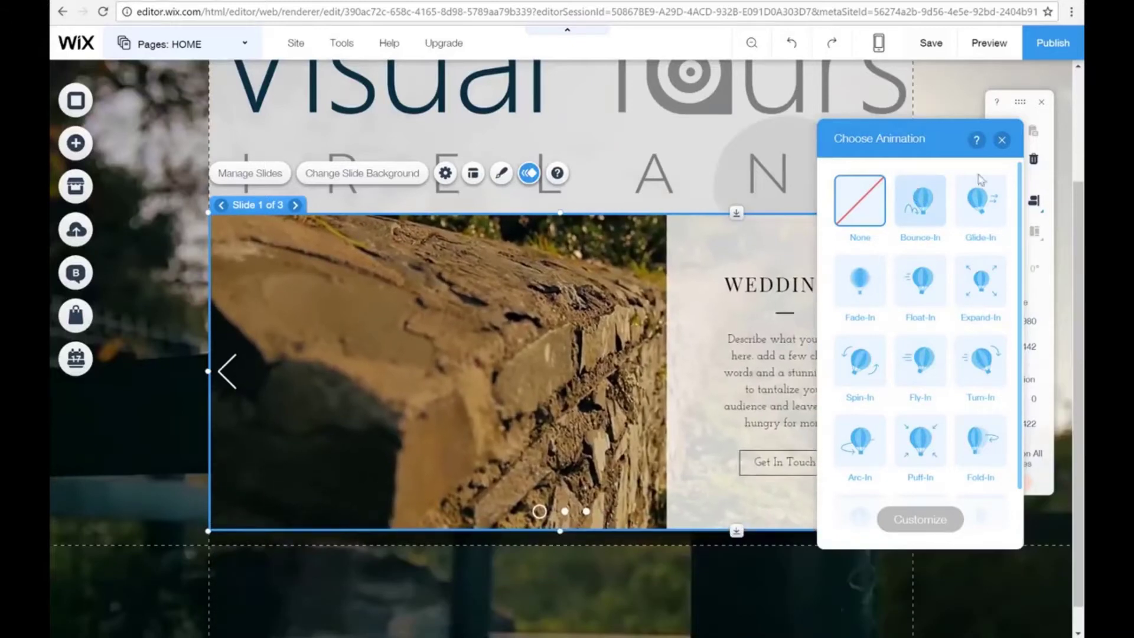
pyautogui.click(1001, 142)
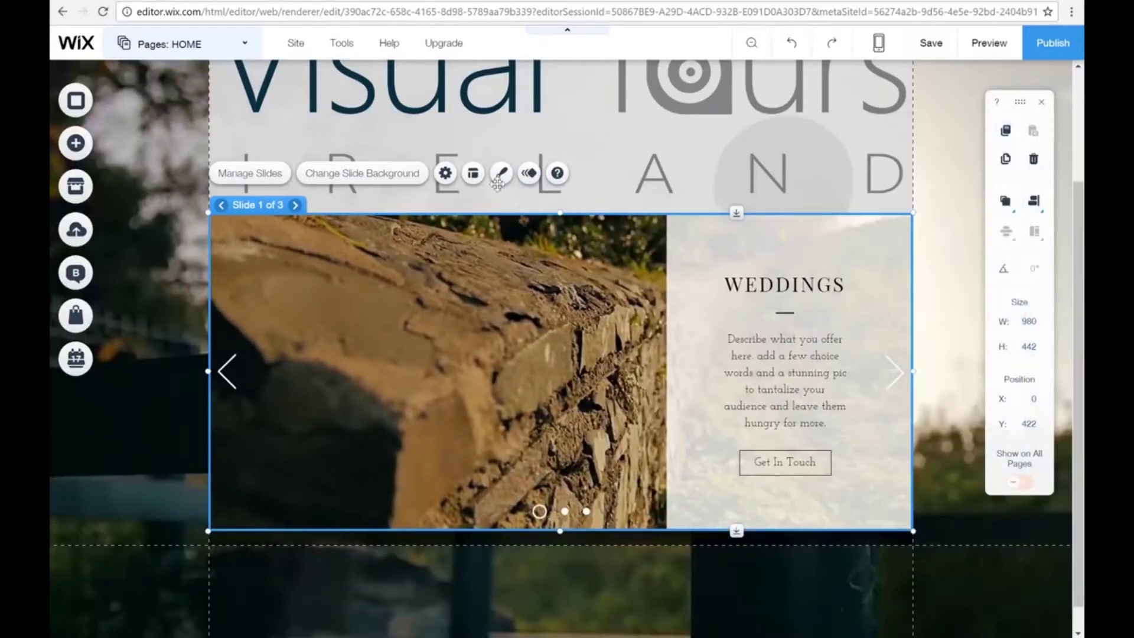
pyautogui.click(529, 173)
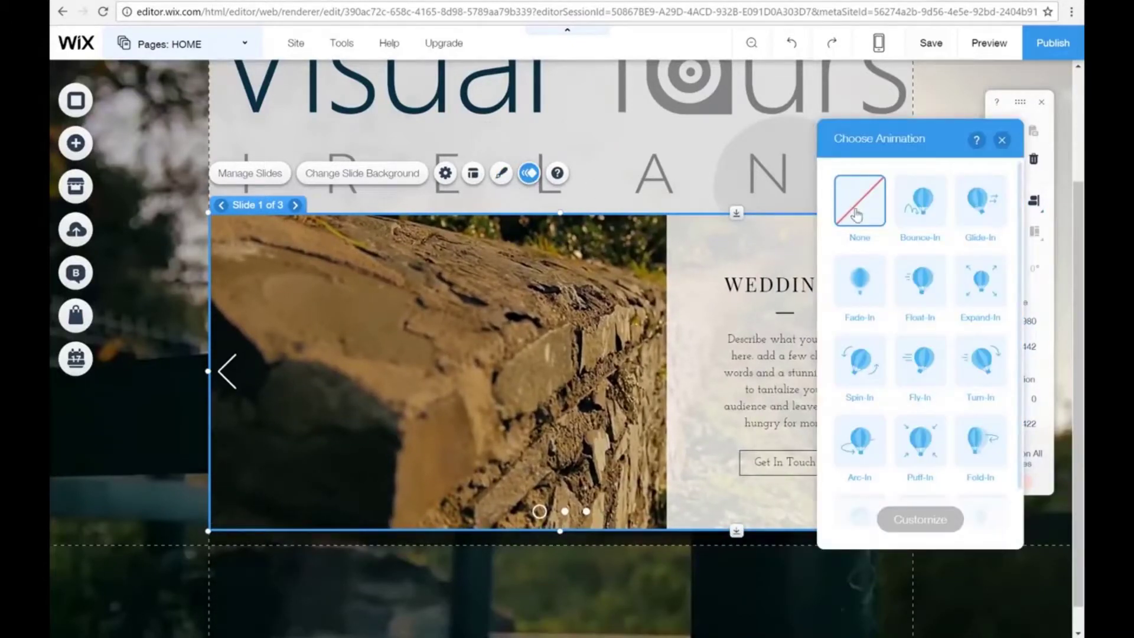
pyautogui.click(1002, 142)
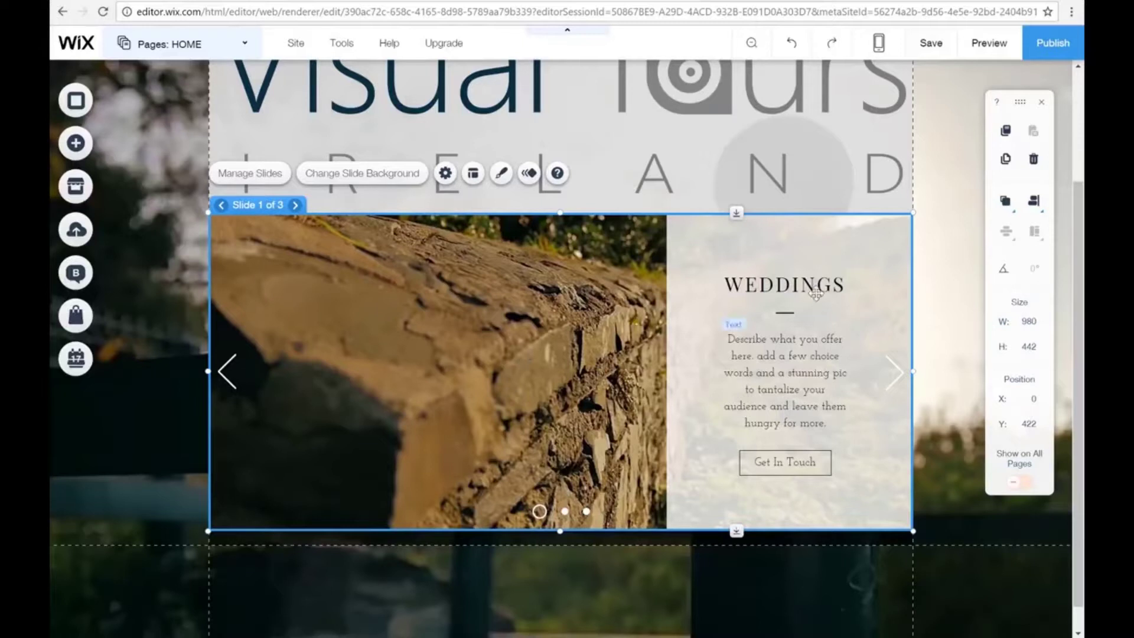
# Set the slide's heading to "Awesome Places" and its description to "Discover the most awesome places in the whole of Ireland from your phone.".
pyautogui.click(783, 284)
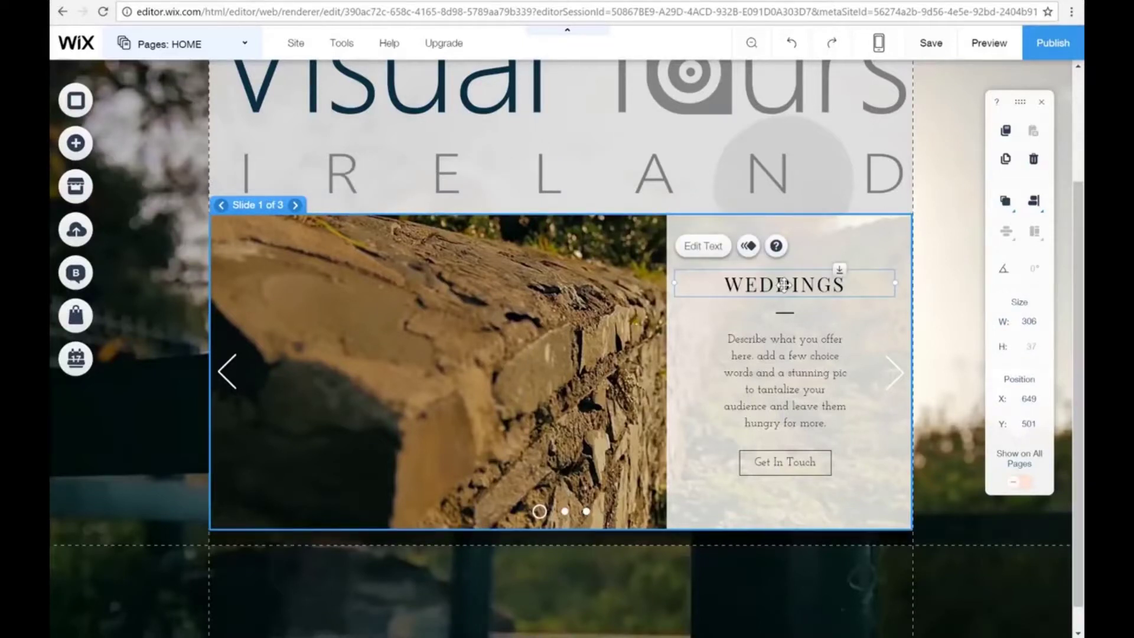
pyautogui.doubleClick(783, 284)
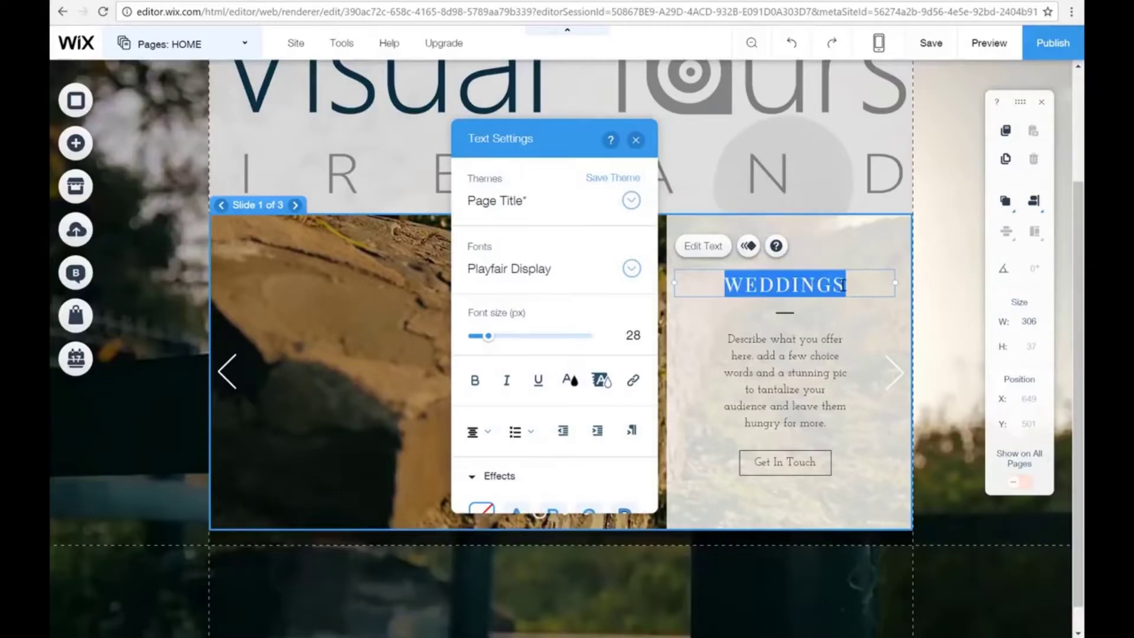
pyautogui.write('T')
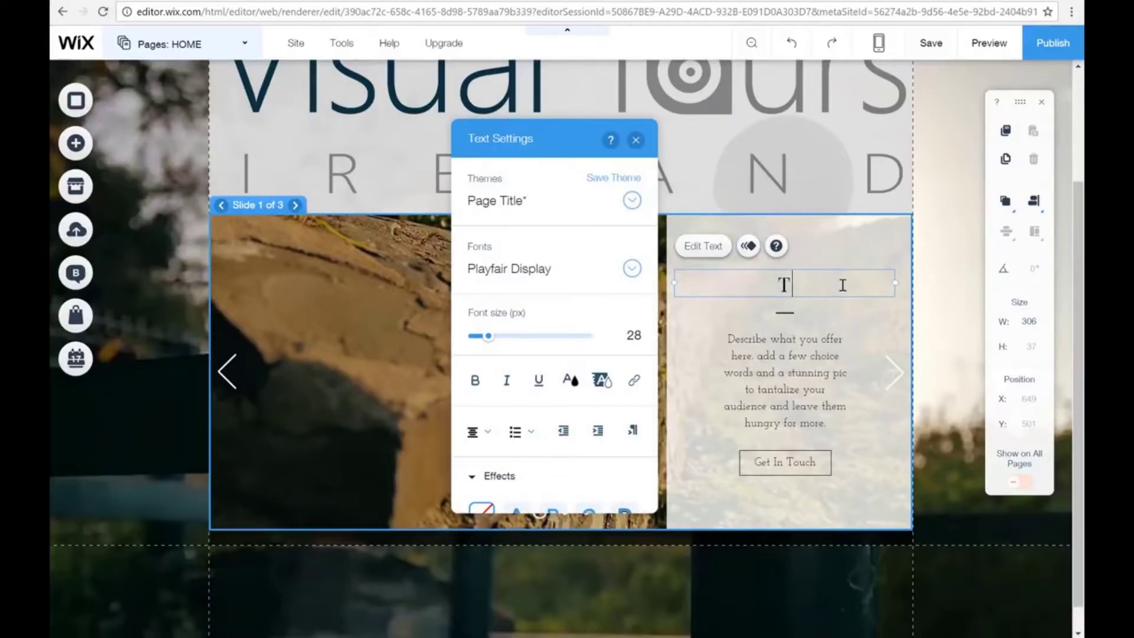
pyautogui.press('BackSpace')
pyautogui.write('A')
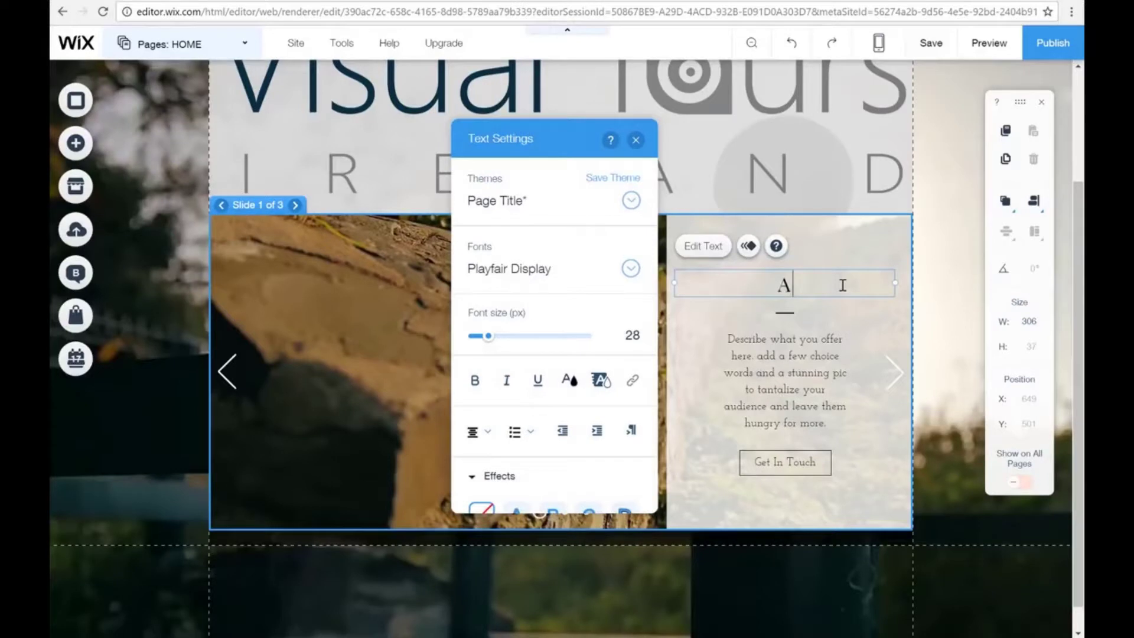
pyautogui.write('wesonme')
pyautogui.press('BackSpace')
pyautogui.press('BackSpace')
pyautogui.press('BackSpace')
pyautogui.press('BackSpace')
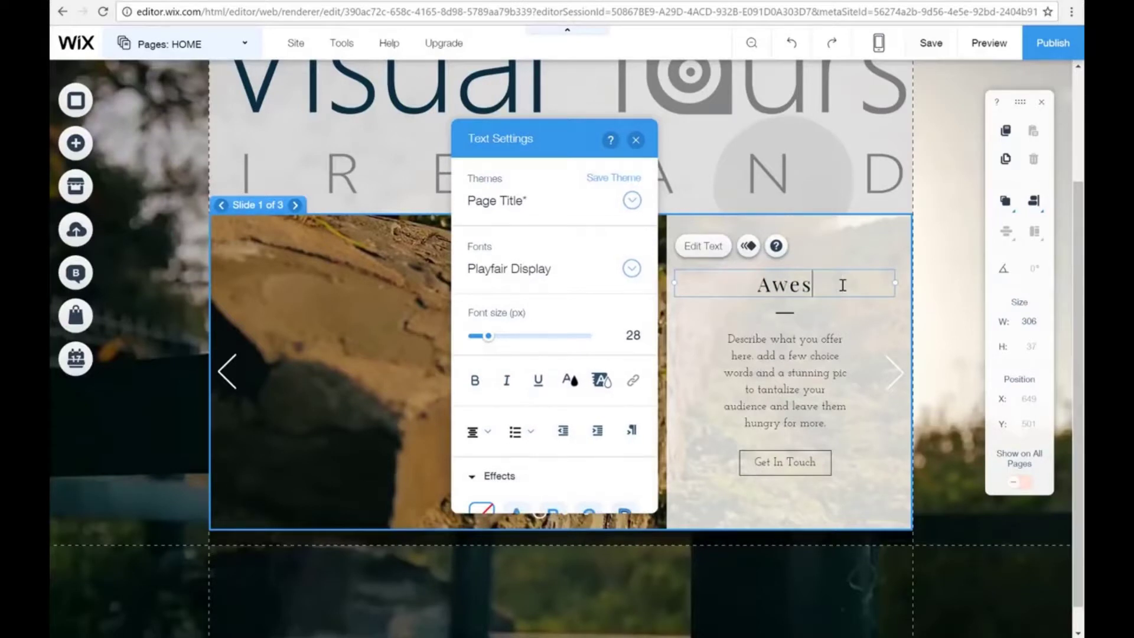
pyautogui.write('ome')
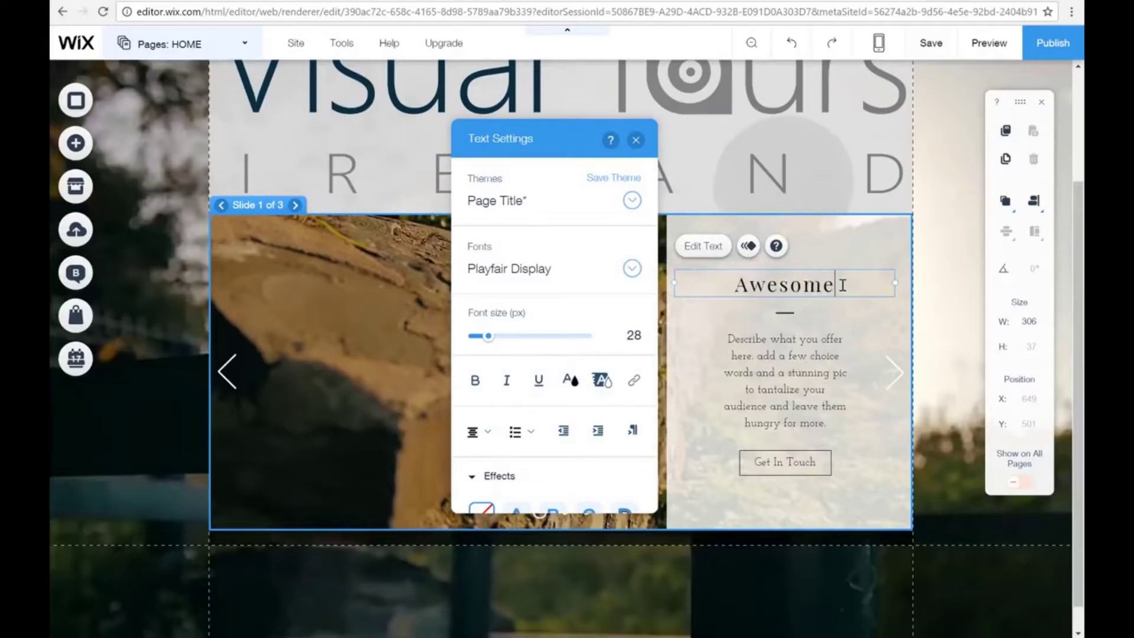
pyautogui.write(' Spots')
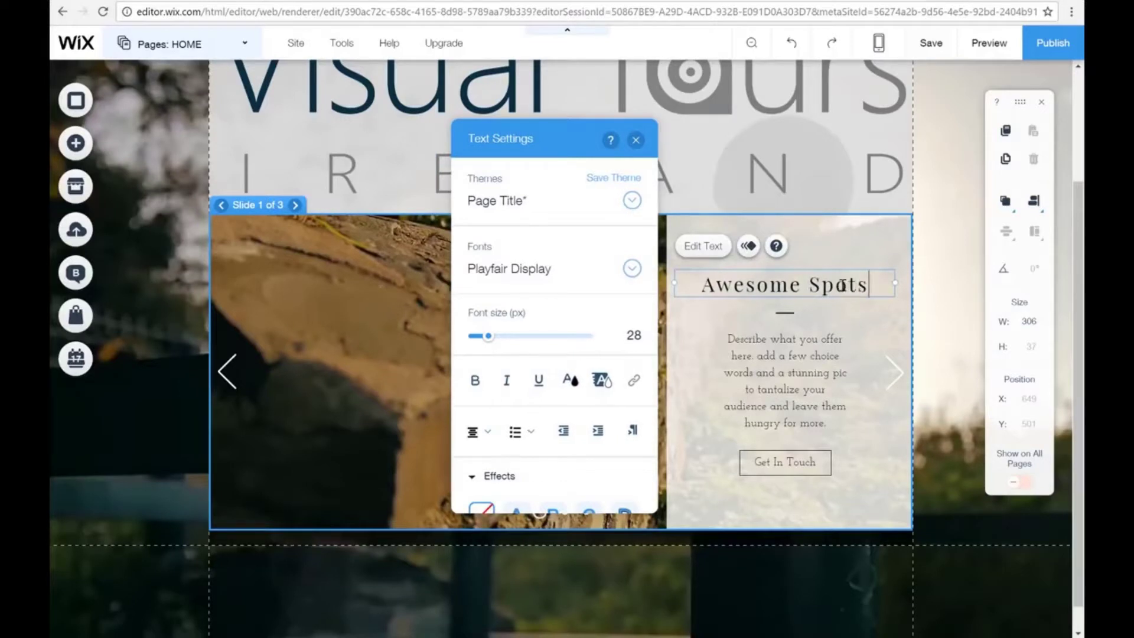
pyautogui.press('BackSpace')
pyautogui.press('BackSpace')
pyautogui.press('BackSpace')
pyautogui.press('BackSpace')
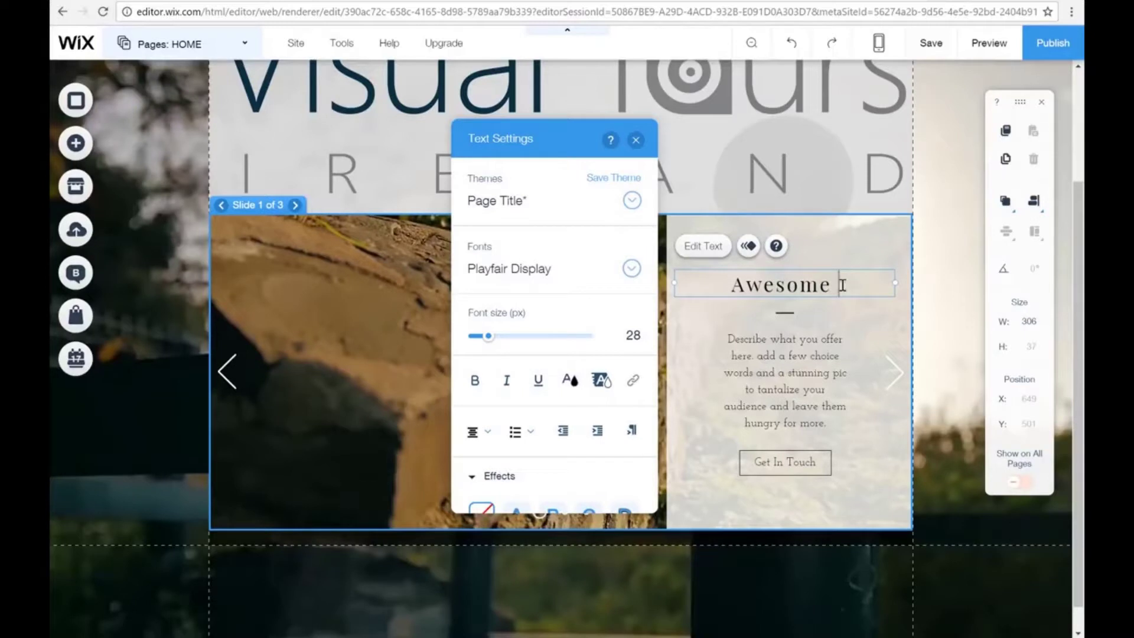
pyautogui.write('Places')
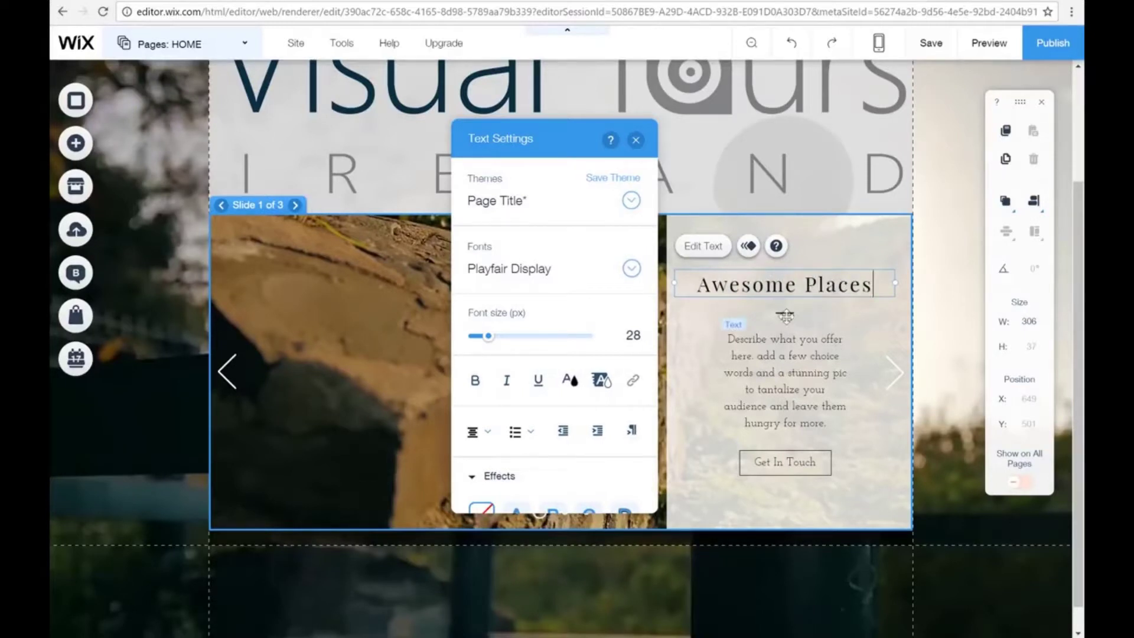
pyautogui.click(794, 355)
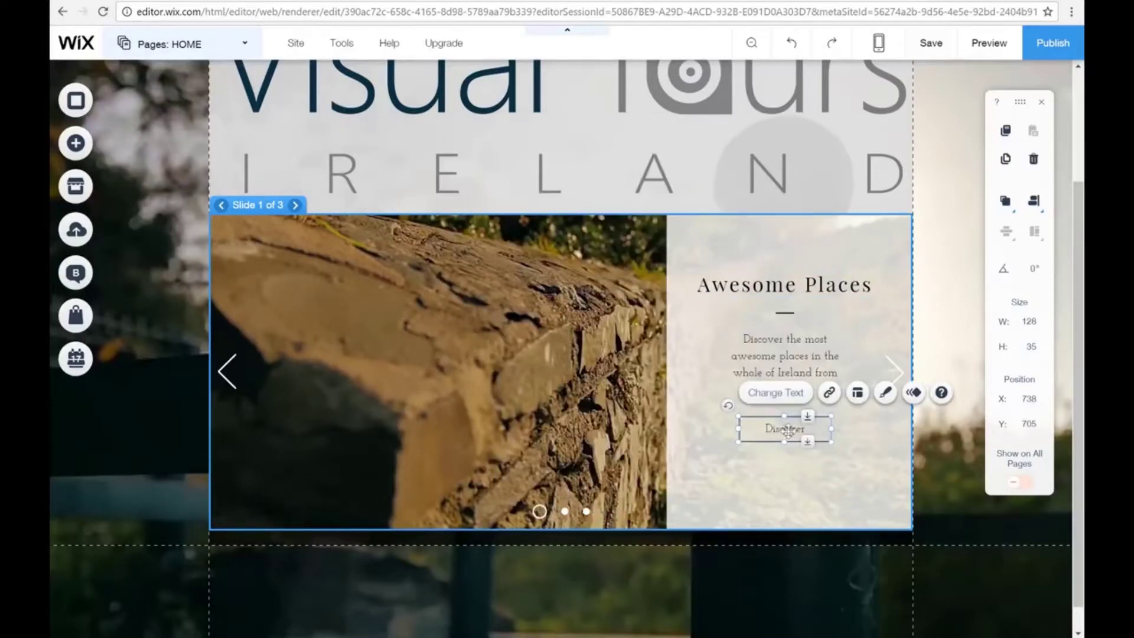
# Review the Discover button's web address link, its opening behaviour and its text alignment options.
pyautogui.doubleClick(792, 433)
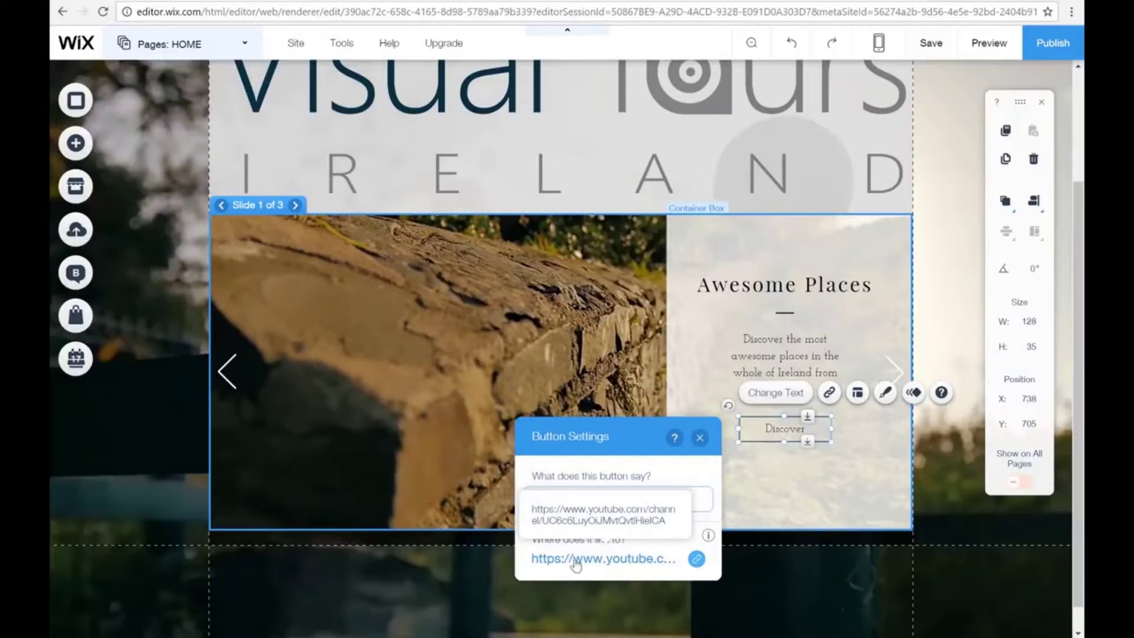
pyautogui.click(696, 559)
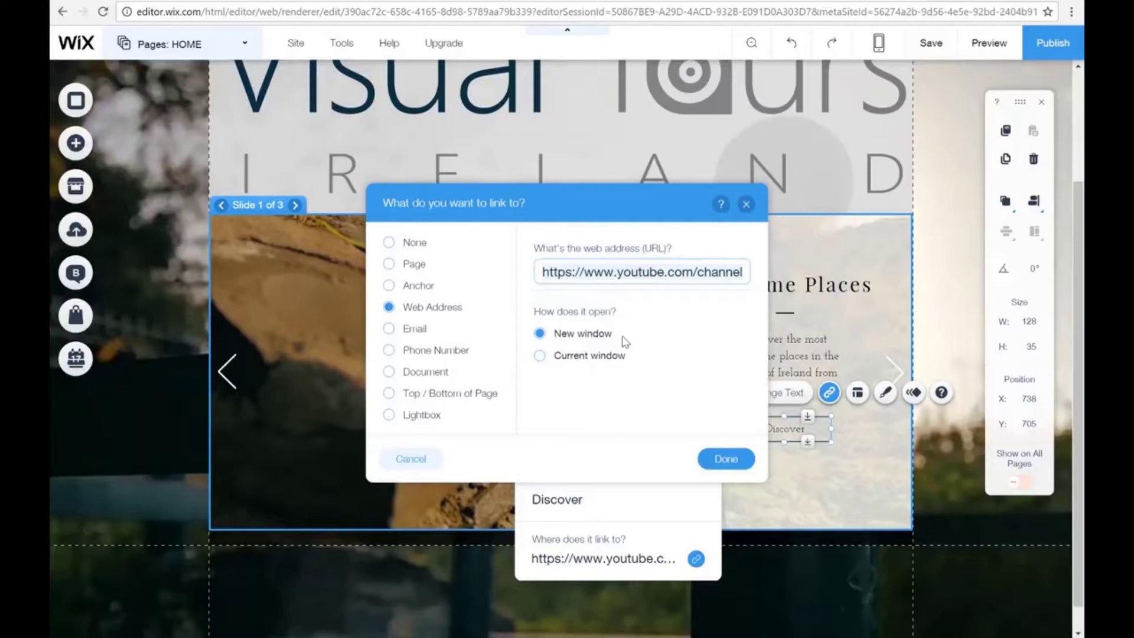
pyautogui.click(723, 460)
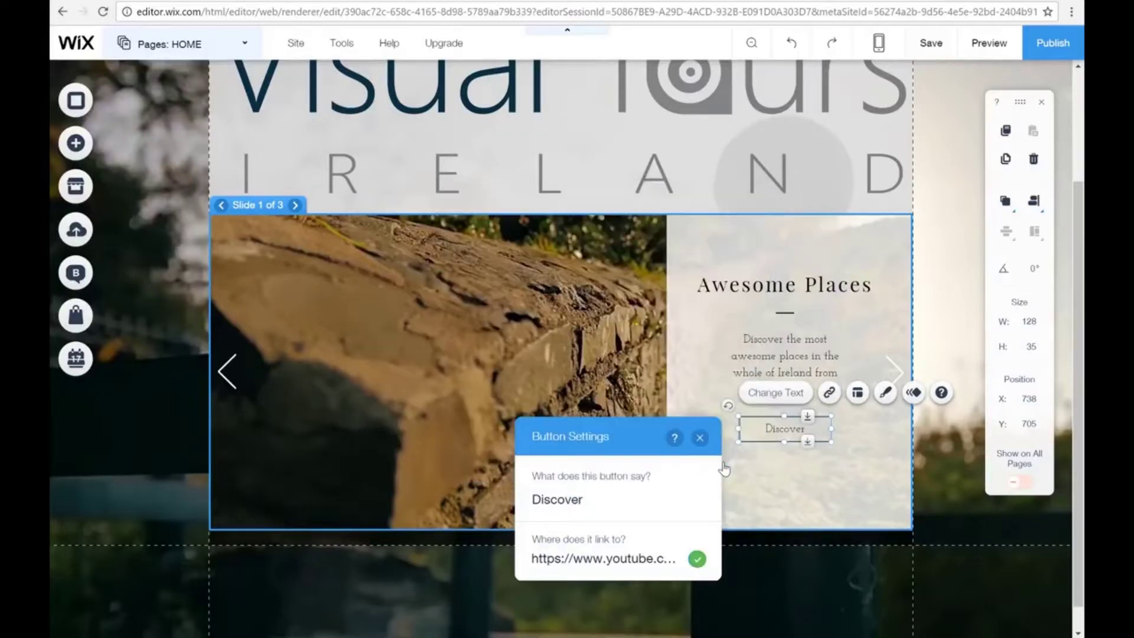
pyautogui.click(700, 438)
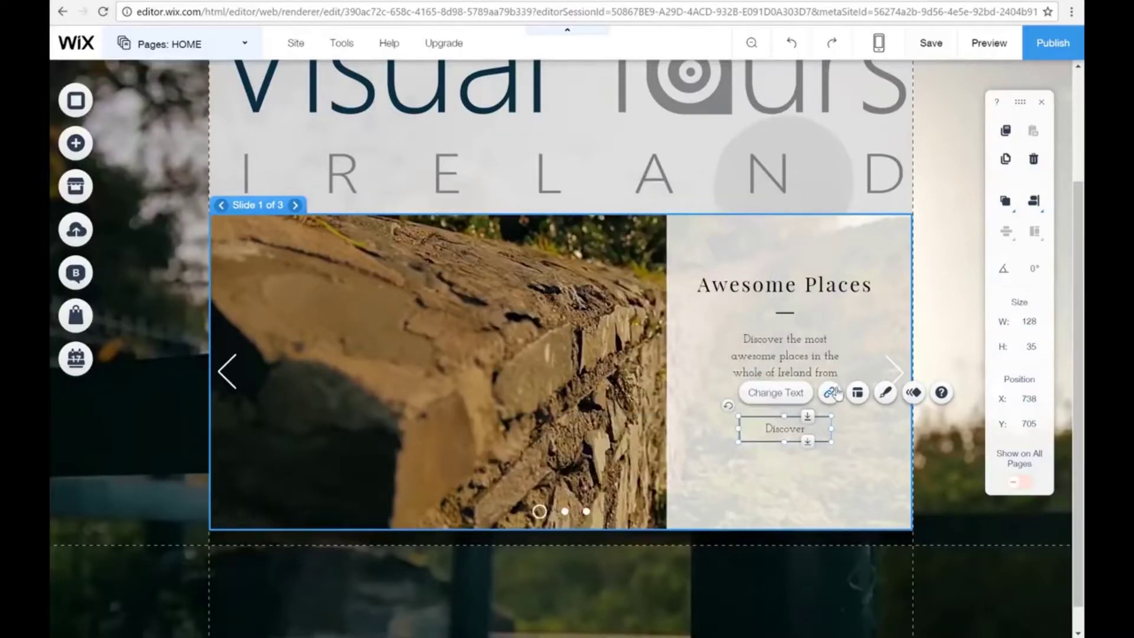
pyautogui.click(864, 397)
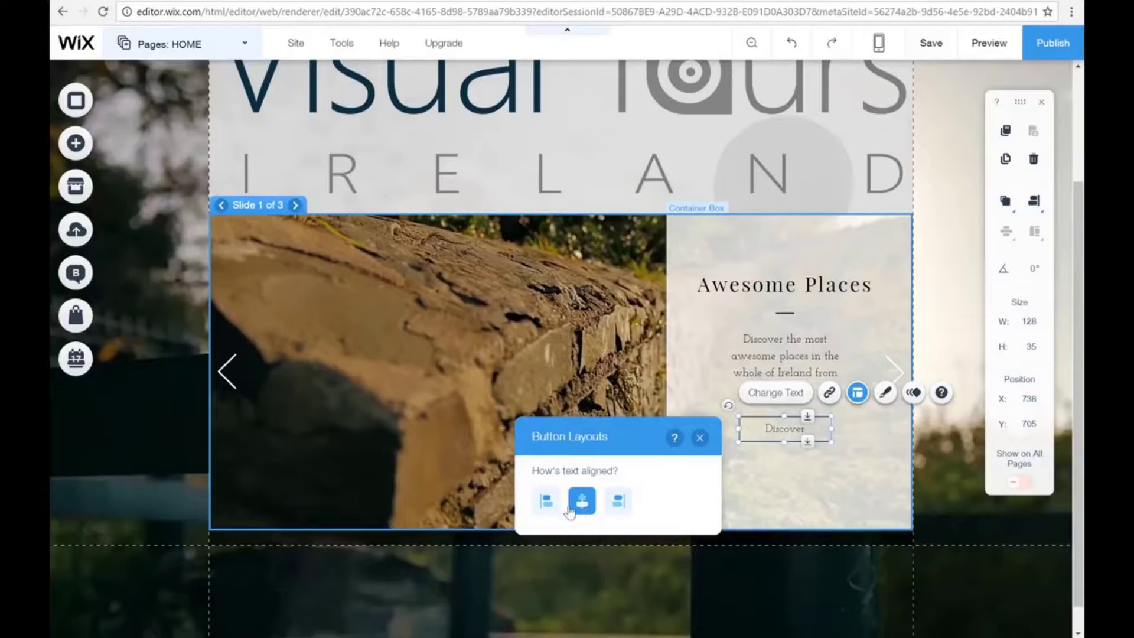
pyautogui.click(699, 438)
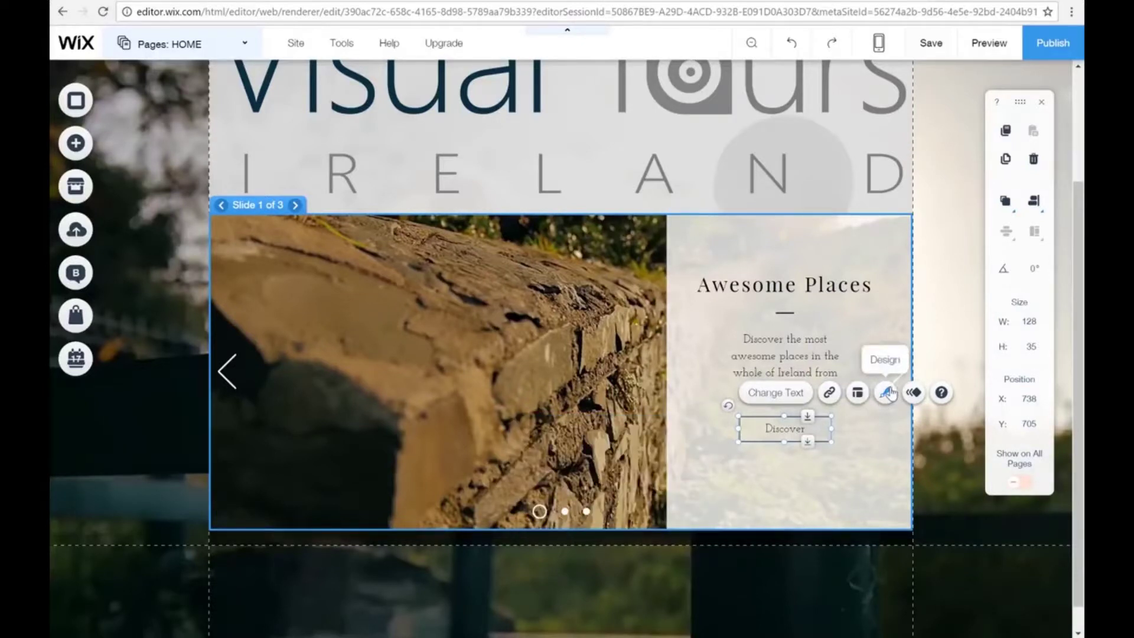
# Apply a preset design with a lifted shadow to the Discover button and open its design customisation.
pyautogui.click(889, 393)
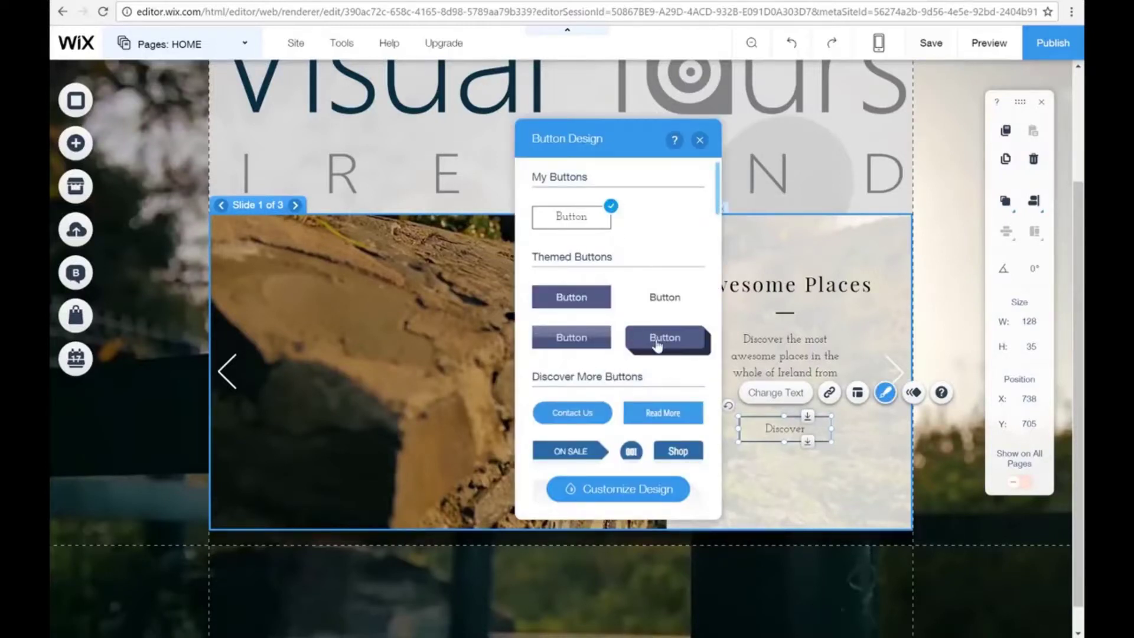
pyautogui.click(658, 346)
pyautogui.click(644, 491)
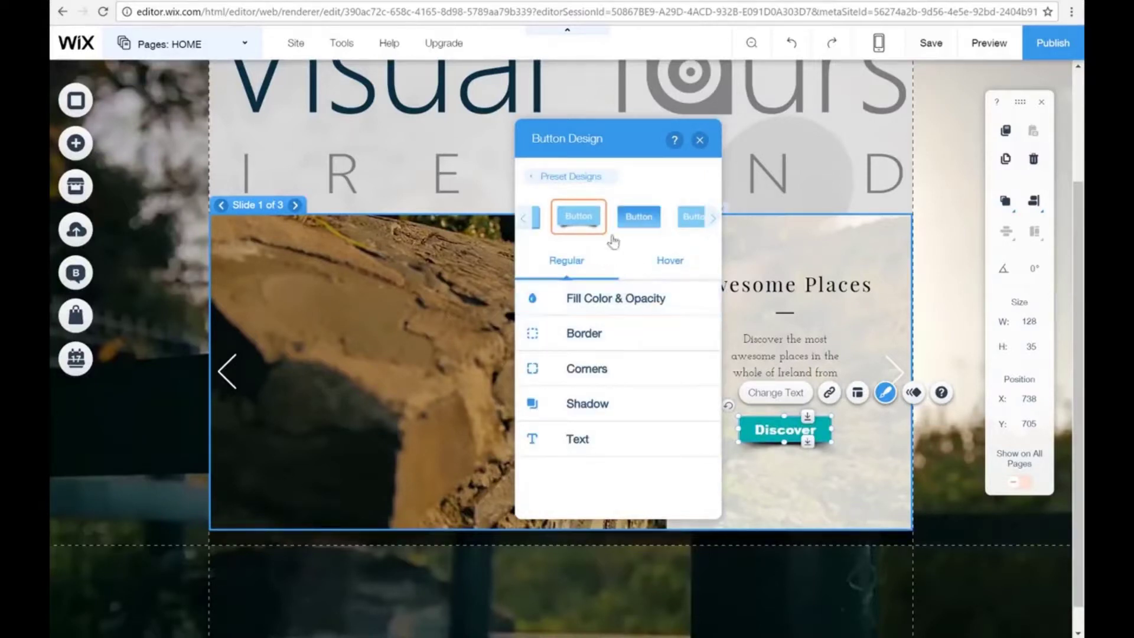
# Try orange site colours for the Discover button's fill and settle on the dark navy one.
pyautogui.click(606, 304)
pyautogui.click(688, 351)
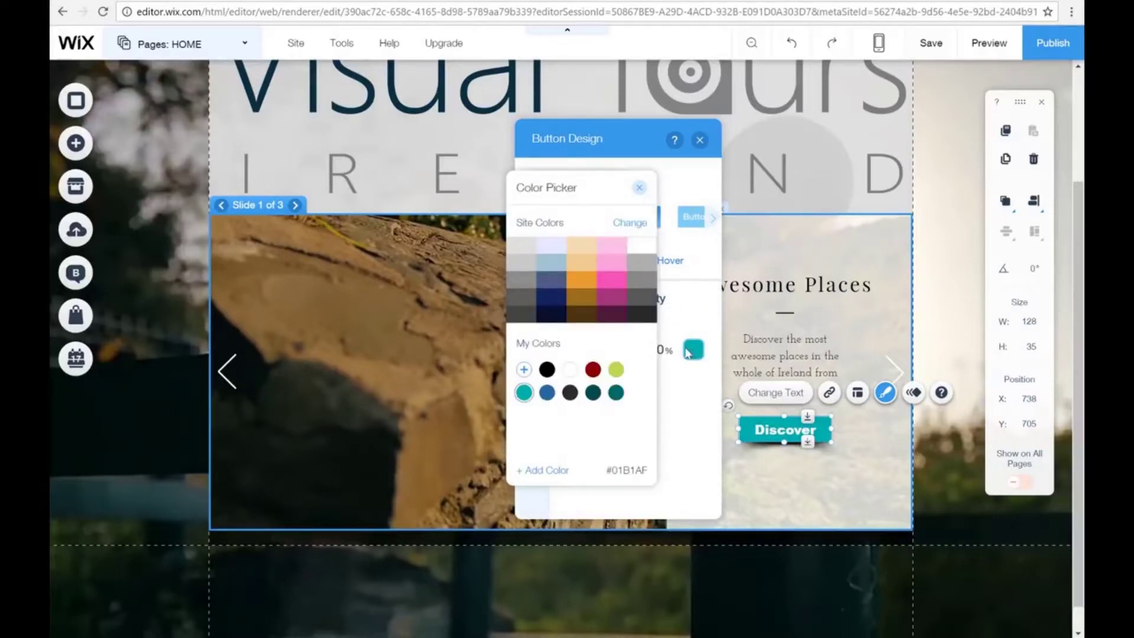
pyautogui.click(580, 288)
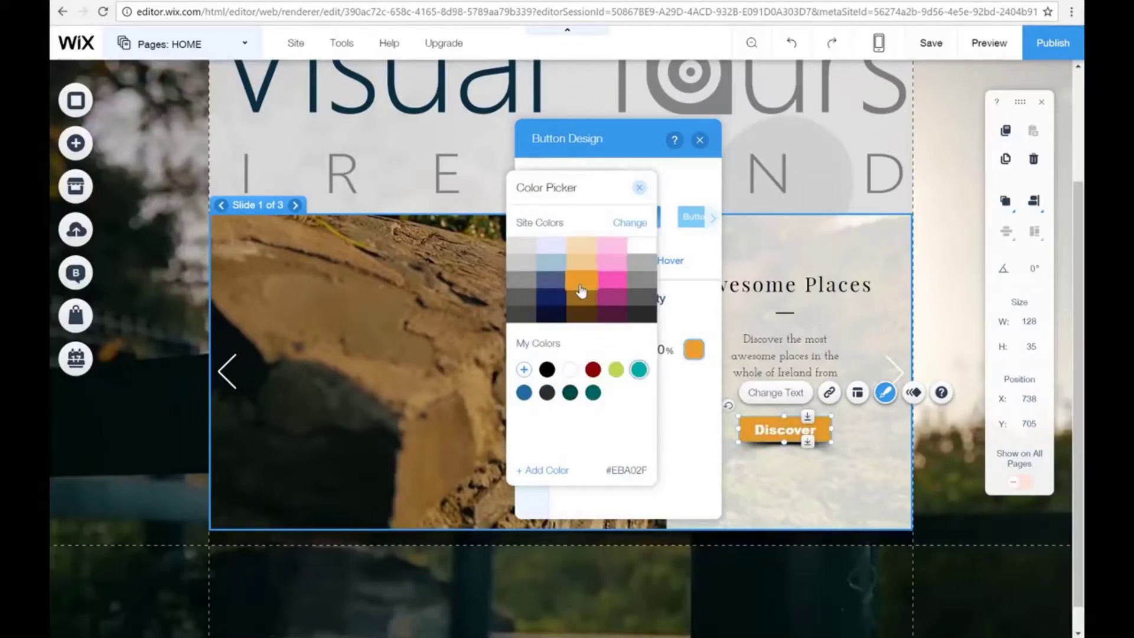
pyautogui.click(581, 269)
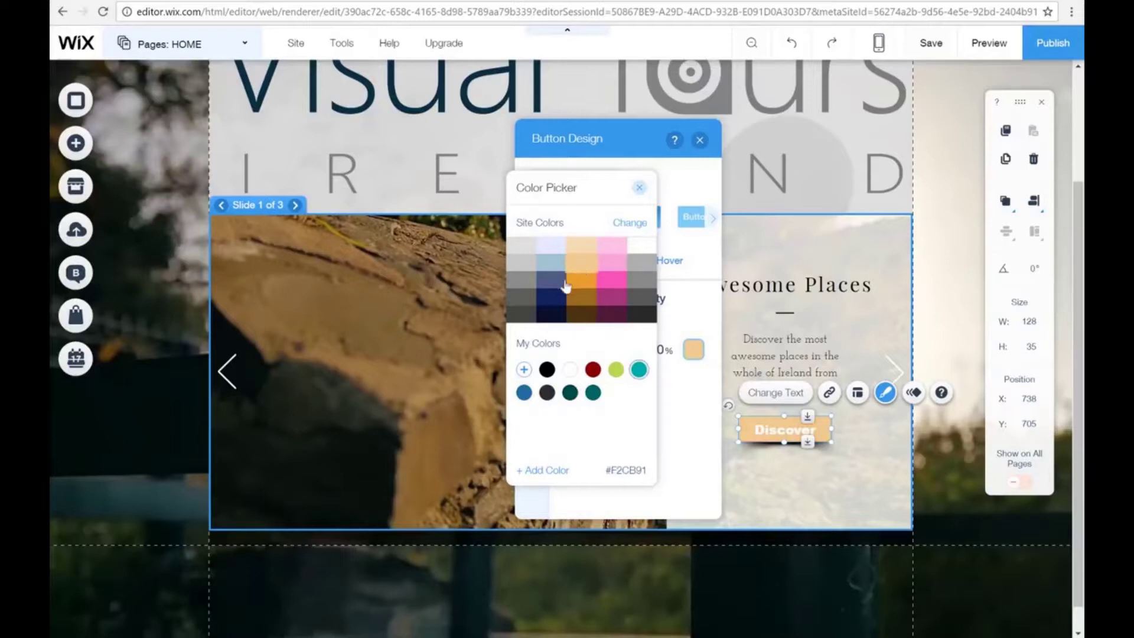
pyautogui.click(553, 302)
pyautogui.click(553, 321)
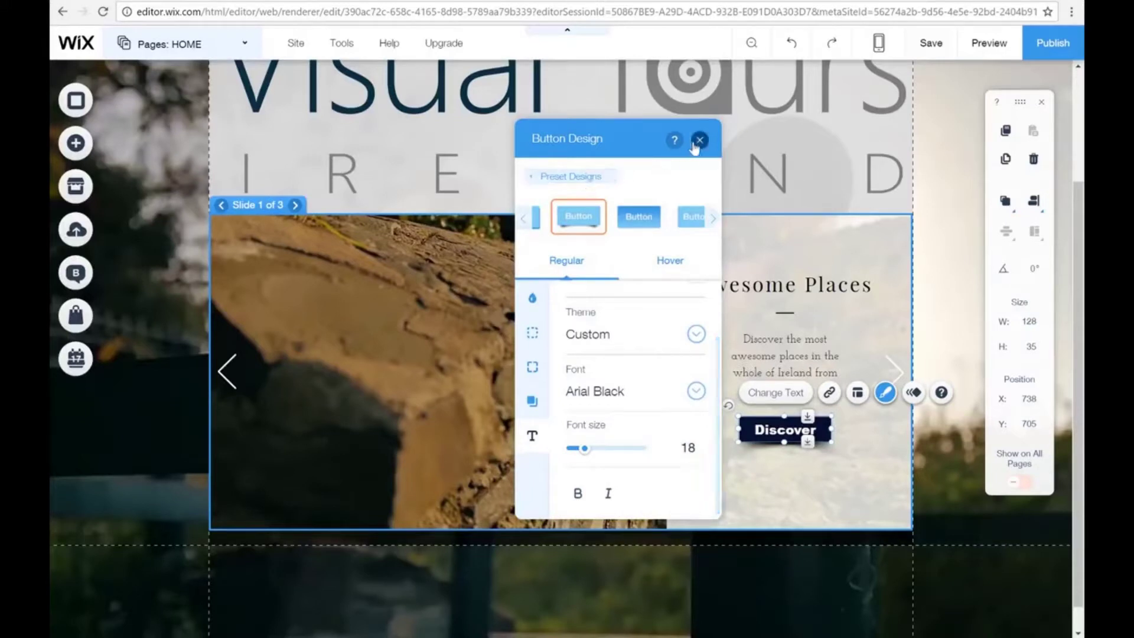
# Change the button's label to "Discover Now" and close its settings.
pyautogui.click(786, 430)
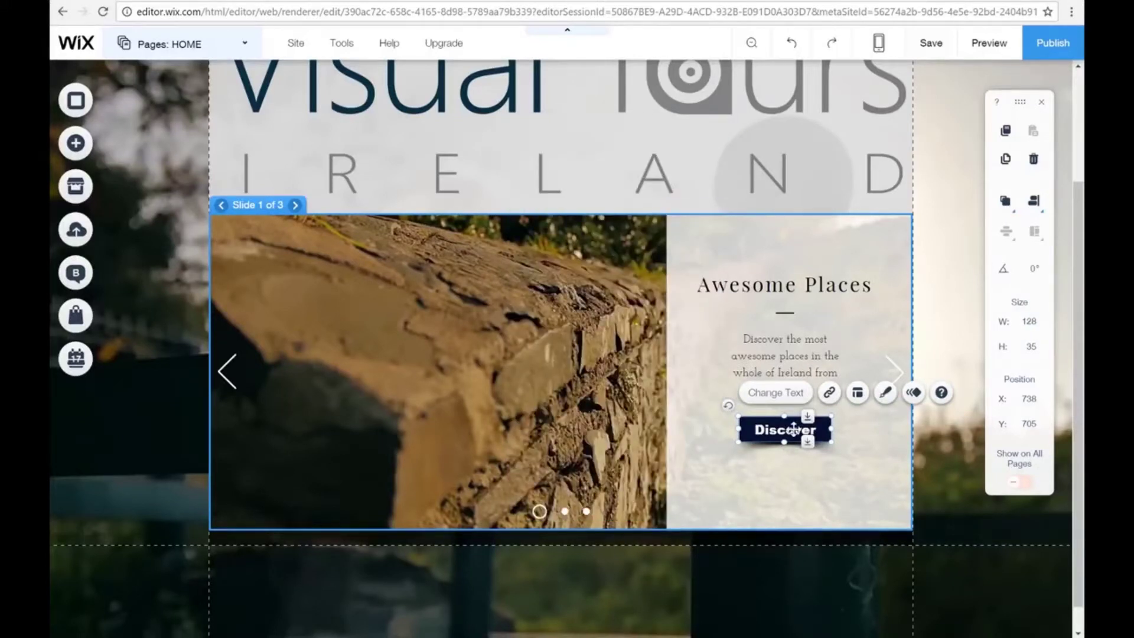
pyautogui.doubleClick(794, 430)
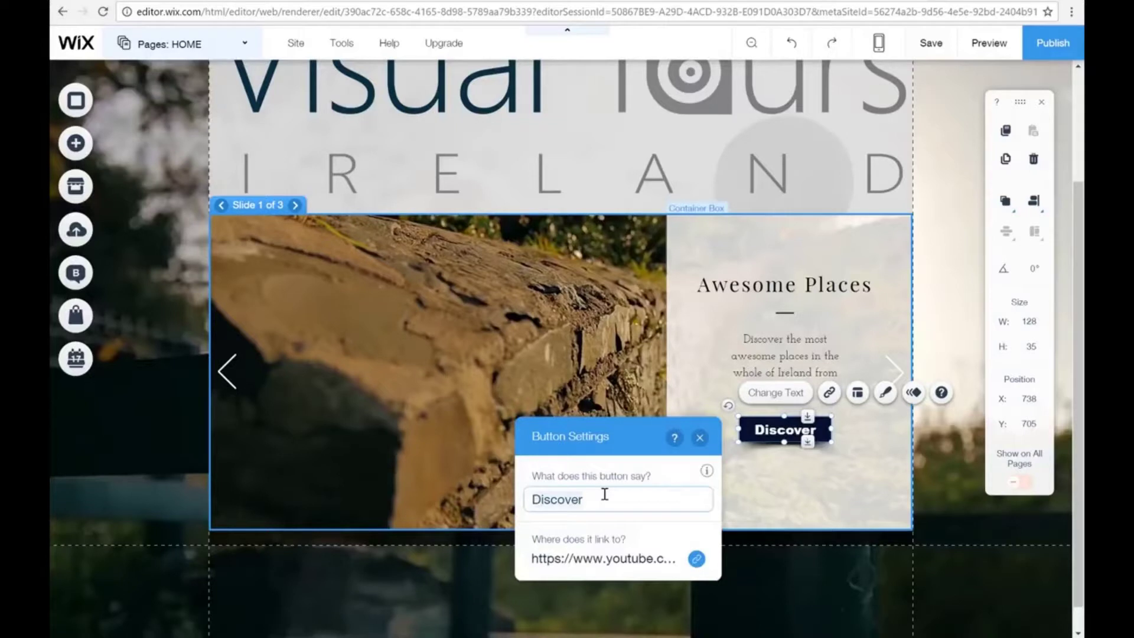
pyautogui.write('N')
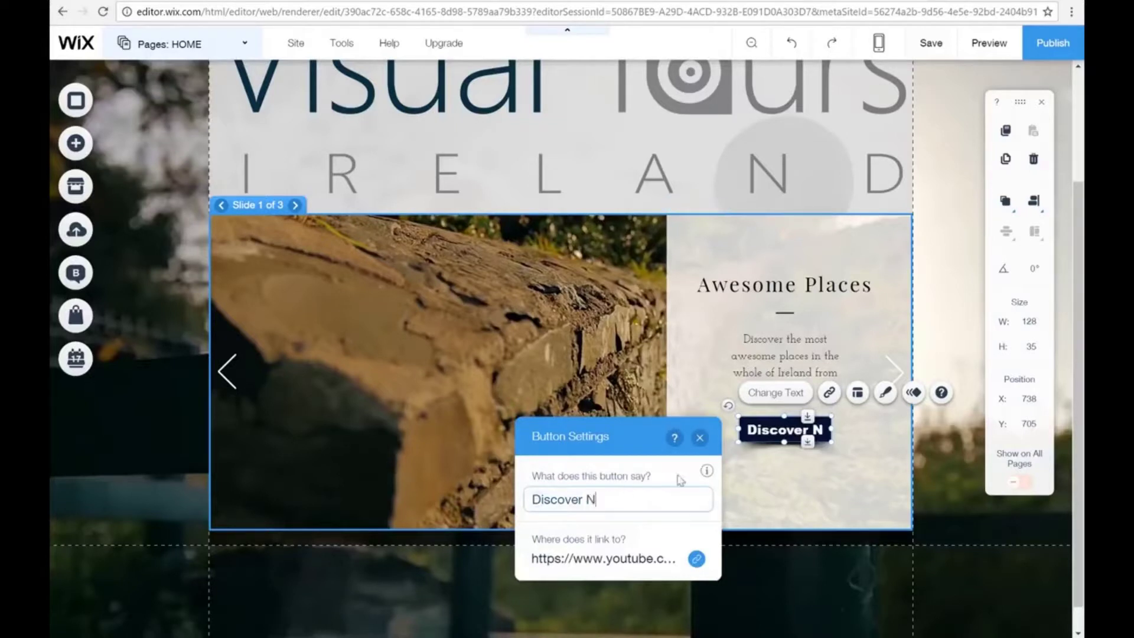
pyautogui.write('ow')
pyautogui.click(700, 437)
# Enlarge the Discover Now button to about 165 by 44 px, centred beneath the slide's description.
pyautogui.moveTo(738, 442); pyautogui.dragTo(732, 450)
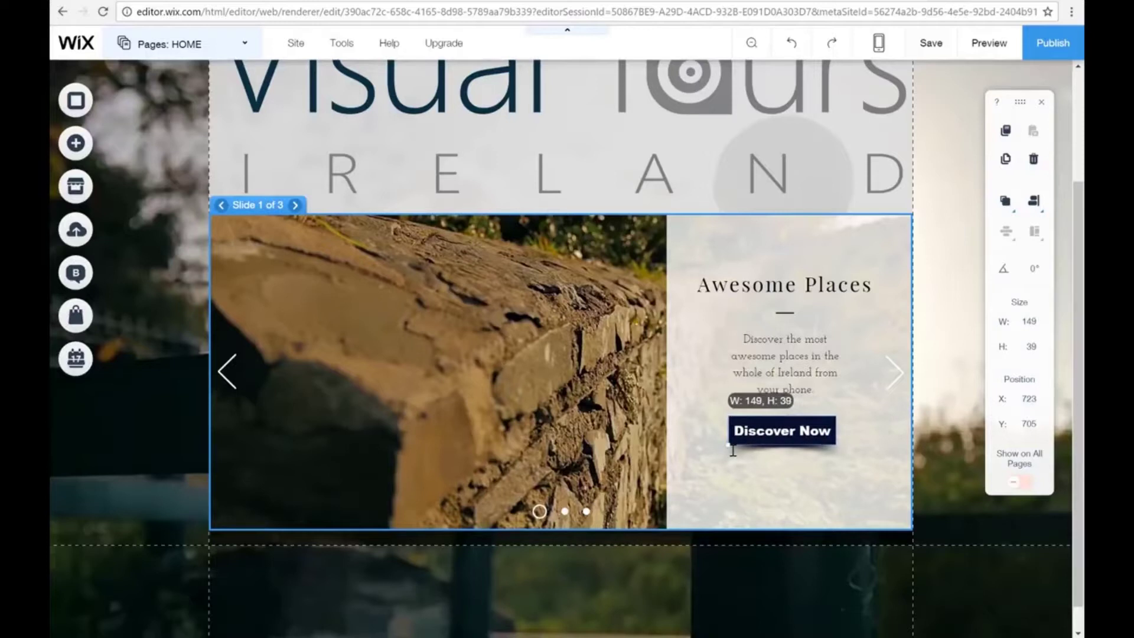
pyautogui.moveTo(835, 440); pyautogui.dragTo(847, 451)
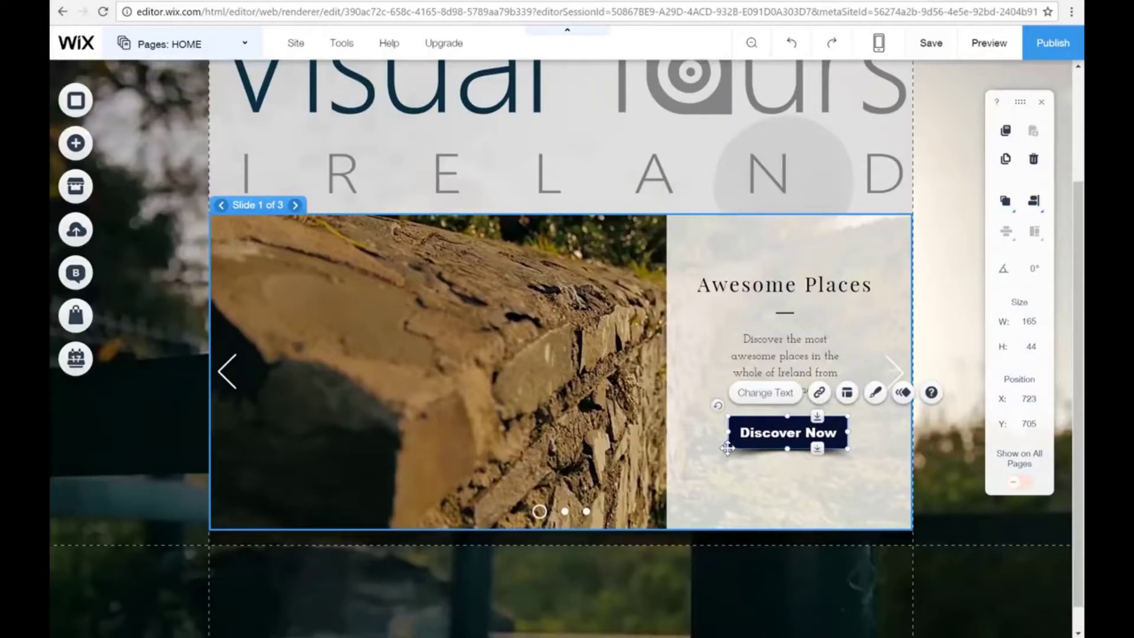
pyautogui.moveTo(724, 451); pyautogui.dragTo(723, 453)
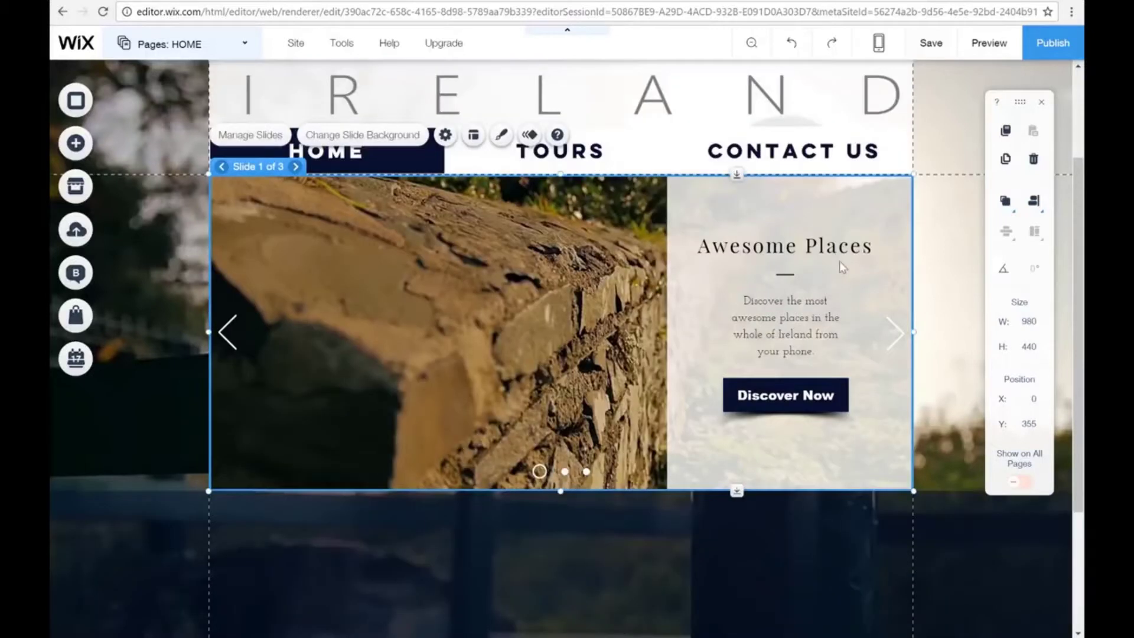
# View the Tours page and return to the Home page.
pyautogui.click(945, 259)
pyautogui.scroll(3, 637, 271)
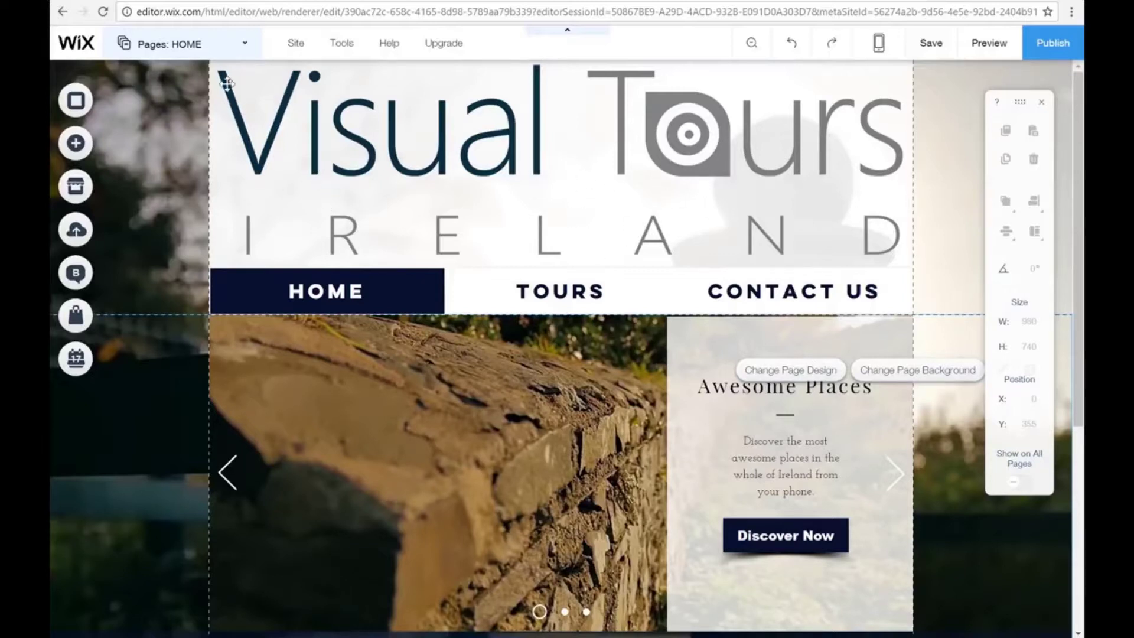
pyautogui.click(177, 44)
pyautogui.click(255, 183)
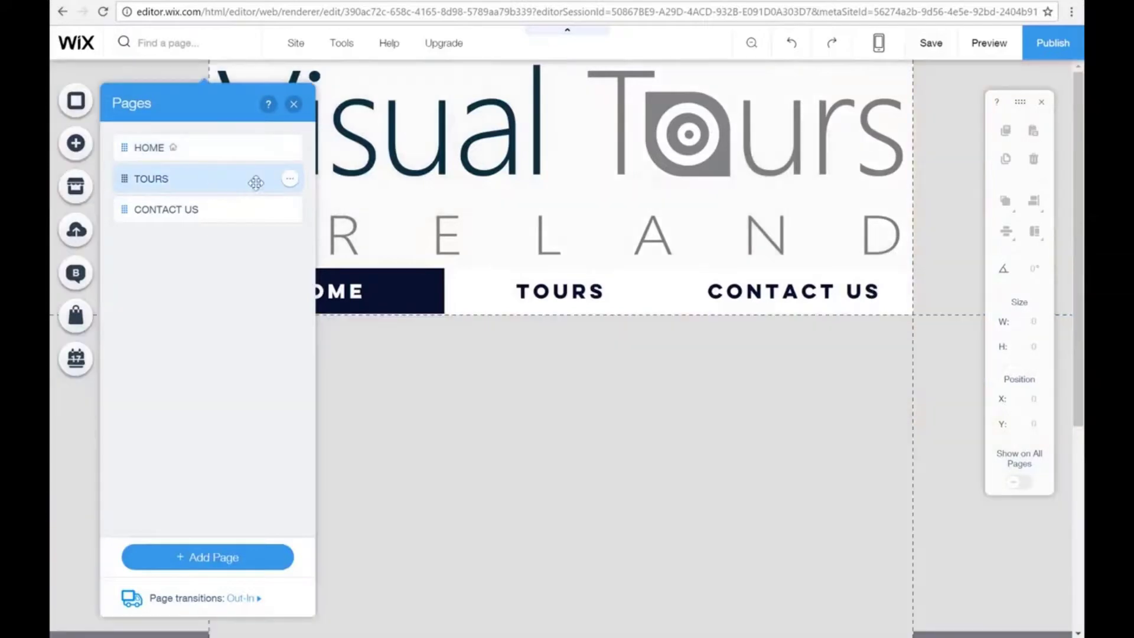
pyautogui.click(260, 148)
pyautogui.click(295, 107)
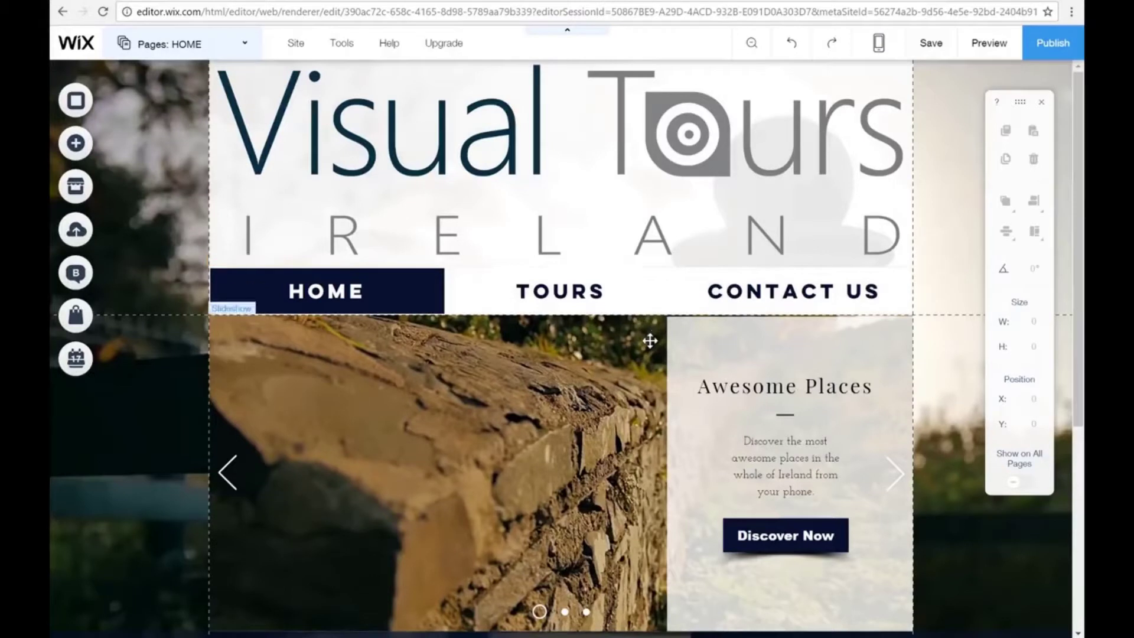
# Look at the design options for the Home page and close them without changing the design.
pyautogui.scroll(-5, 650, 340)
pyautogui.click(666, 322)
pyautogui.click(666, 322)
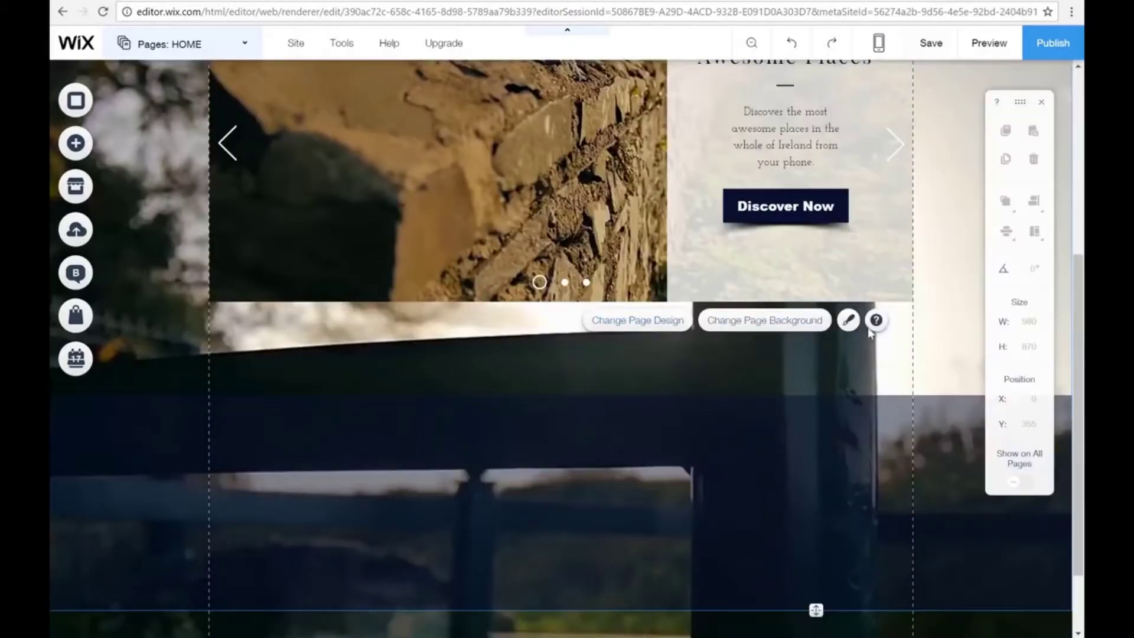
pyautogui.click(665, 328)
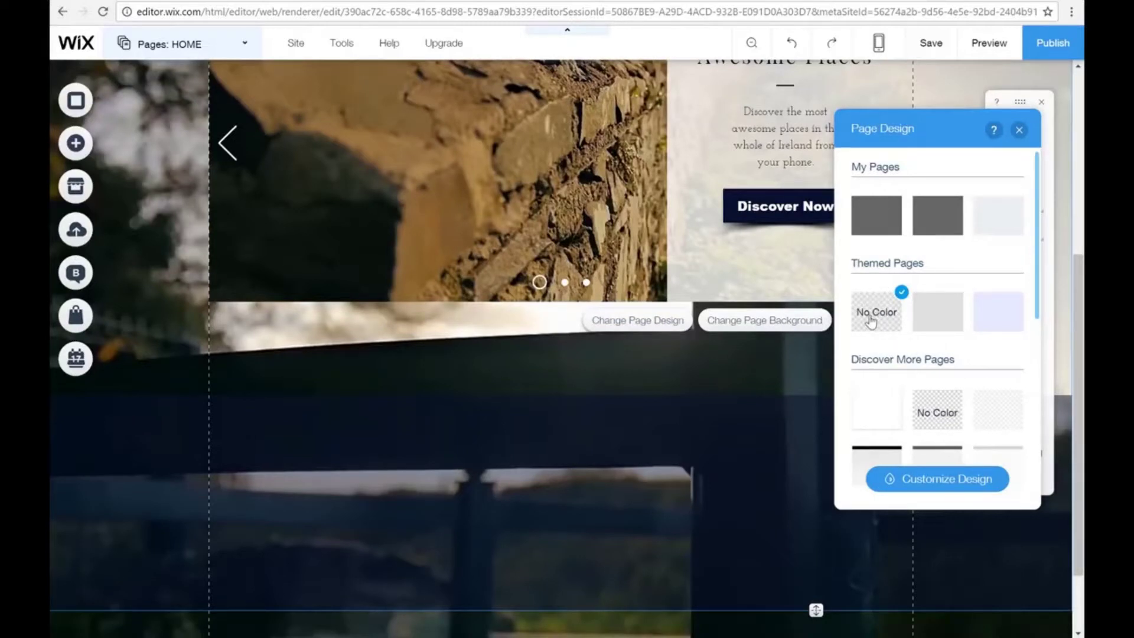
pyautogui.click(1019, 130)
# Select the strip below the slideshow and look through the available strip designs without adding one.
pyautogui.click(481, 481)
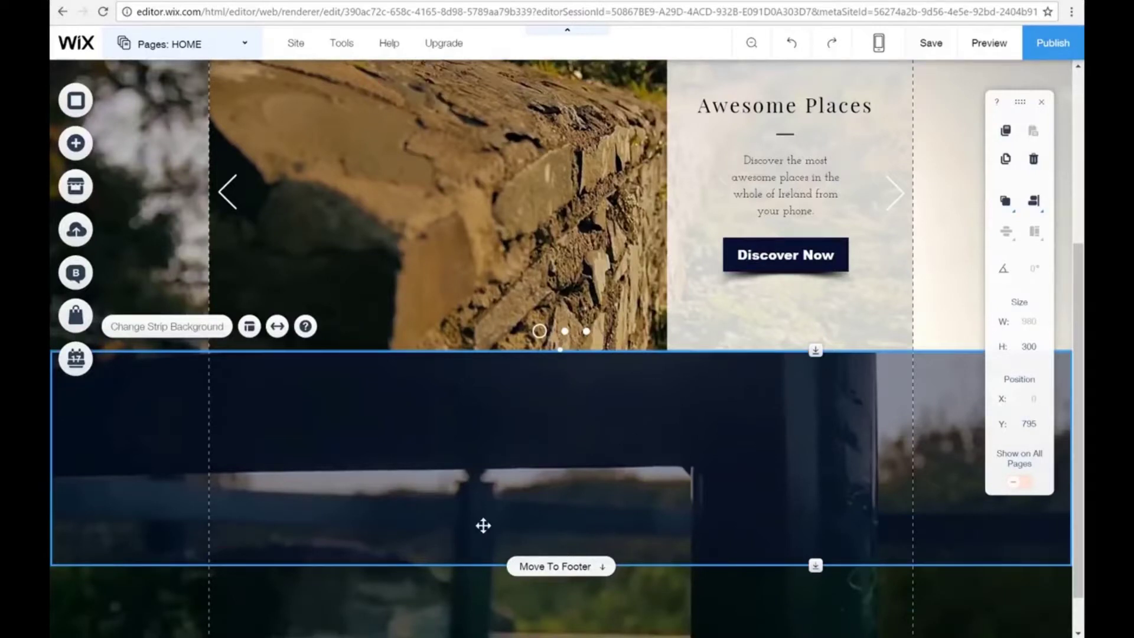
pyautogui.click(77, 143)
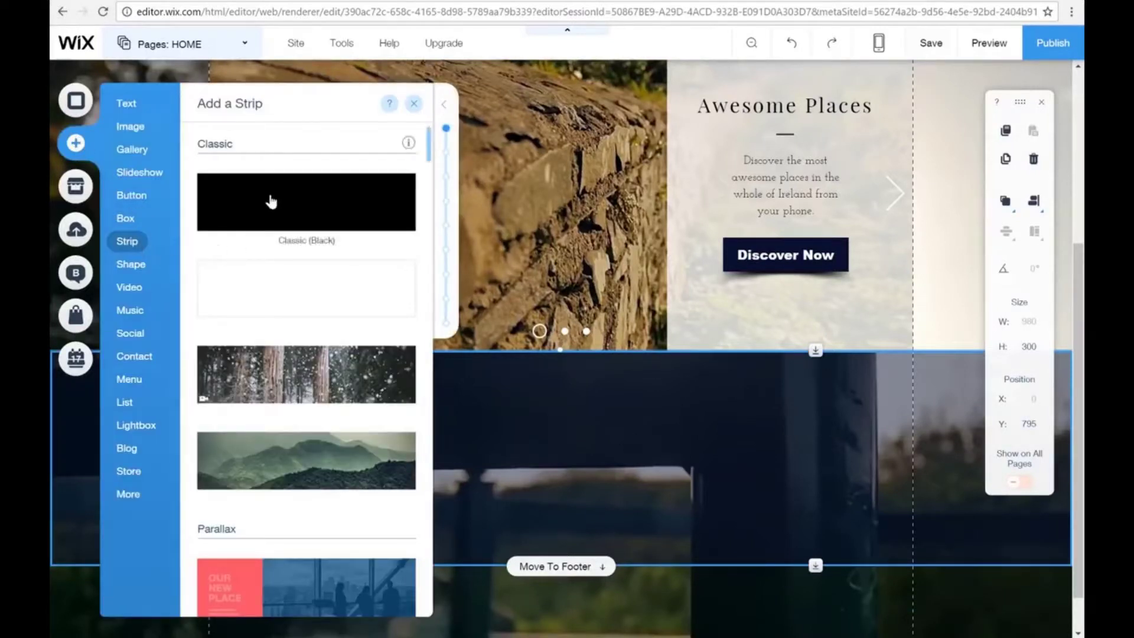
pyautogui.click(413, 103)
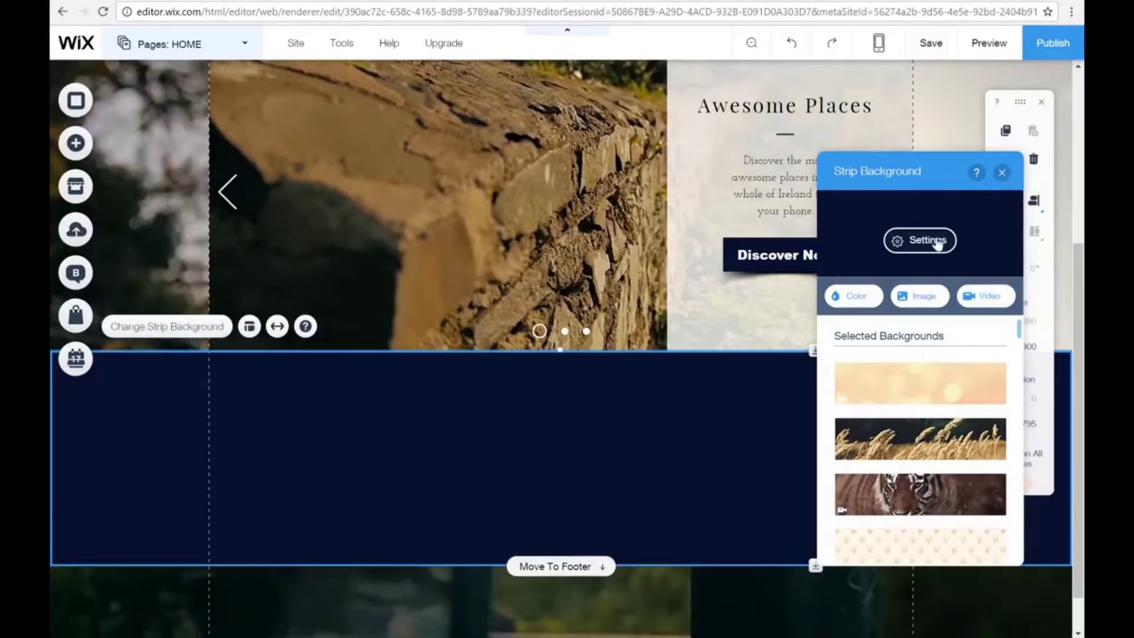
# Set the navy (#091230) strip background to 70% opacity with the Fade-In scroll effect and close its settings.
pyautogui.click(867, 304)
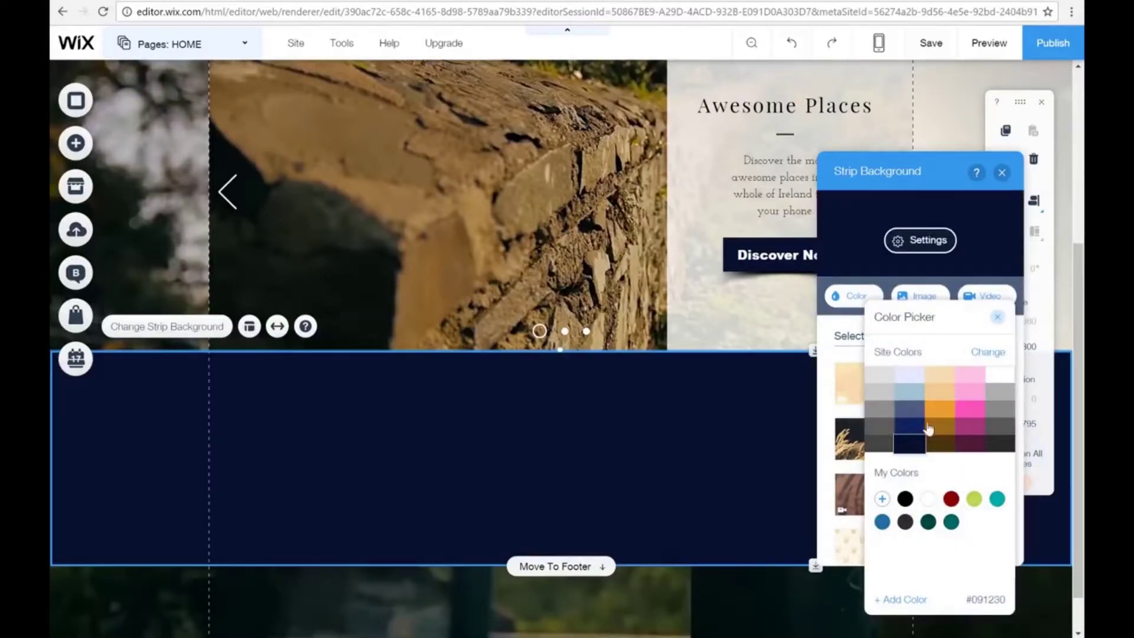
pyautogui.click(997, 318)
pyautogui.click(914, 242)
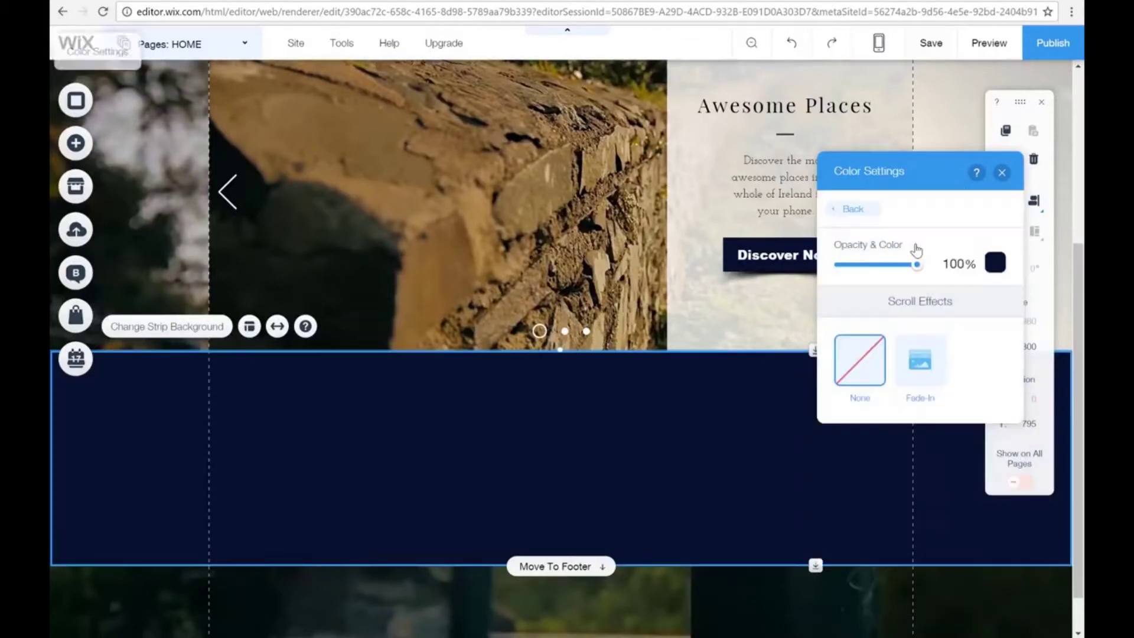
pyautogui.moveTo(916, 265)
pyautogui.mouseDown()
pyautogui.moveTo(880, 265)
pyautogui.moveTo(919, 267)
pyautogui.mouseUp()
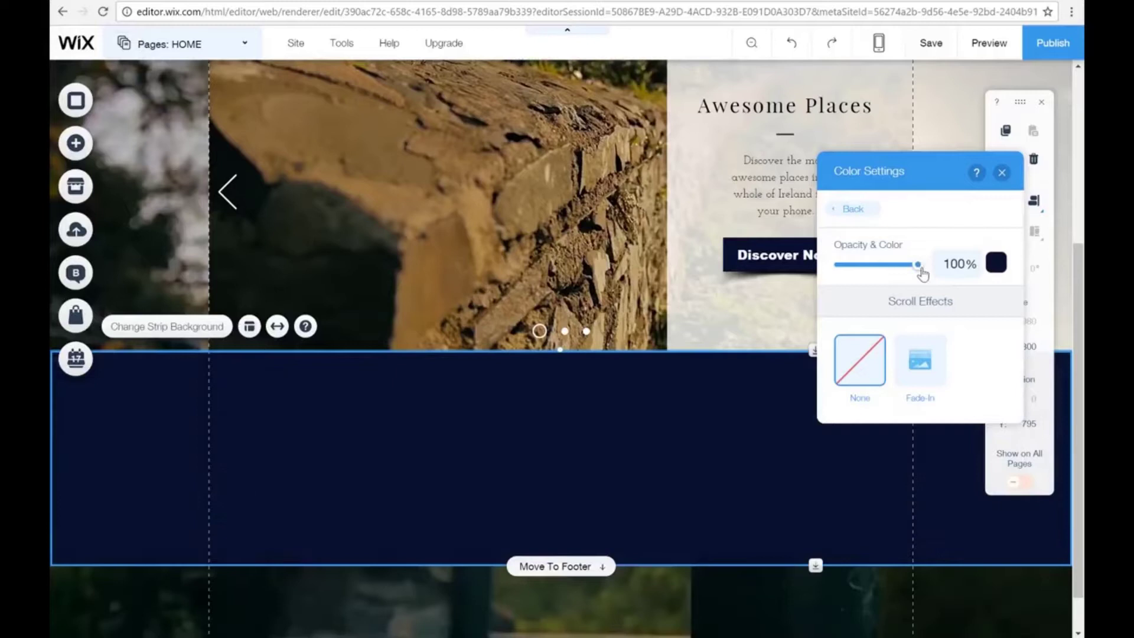
pyautogui.click(881, 267)
pyautogui.moveTo(881, 266); pyautogui.dragTo(894, 265)
pyautogui.click(957, 264)
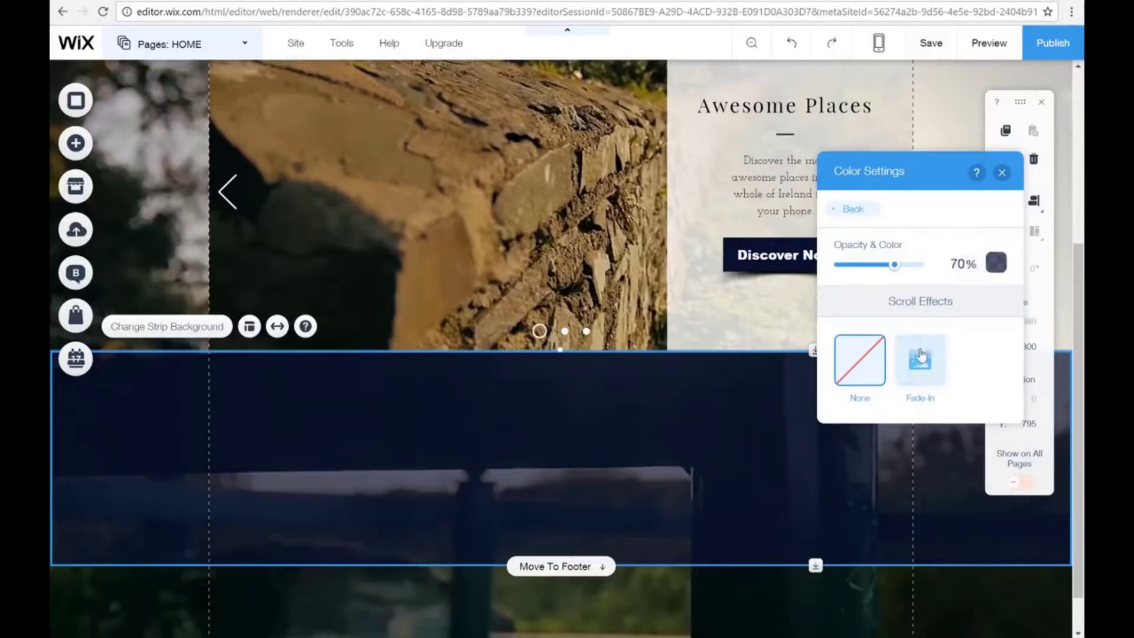
pyautogui.click(923, 371)
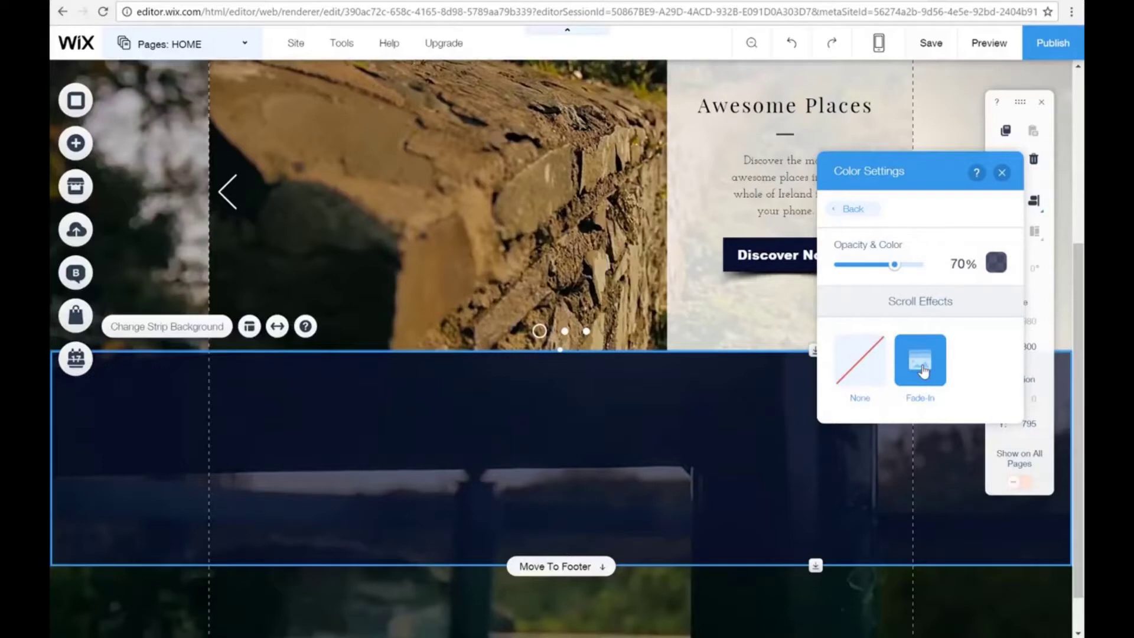
pyautogui.click(1003, 174)
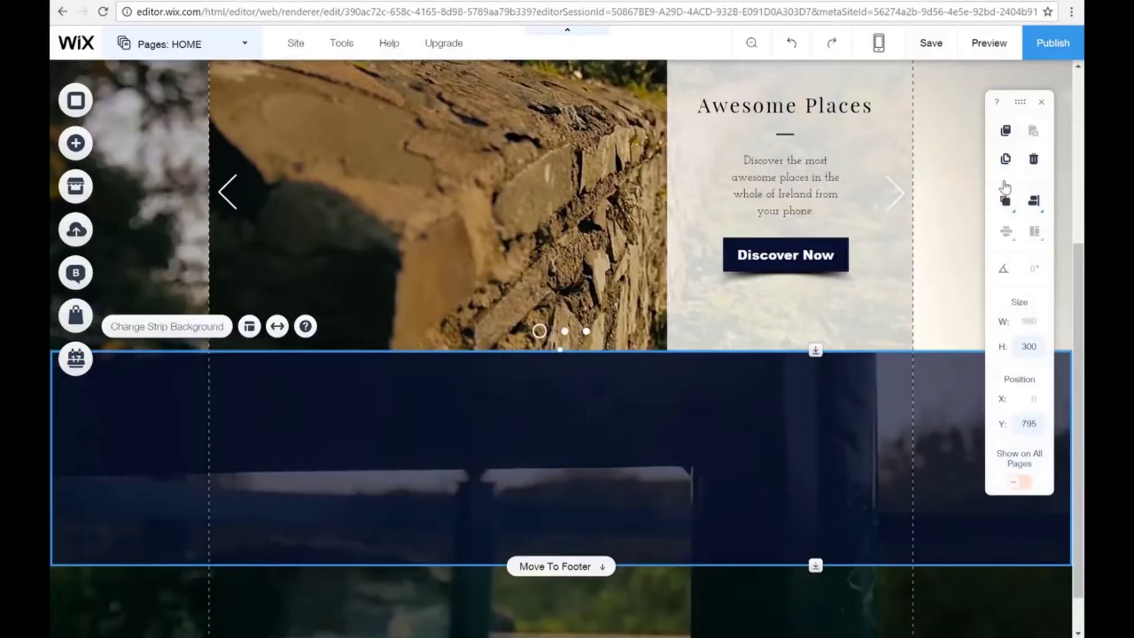
# Preview the Home page to check the strip's scroll effect below the slideshow, and return to the editor.
pyautogui.click(988, 43)
pyautogui.scroll(5, 712, 188)
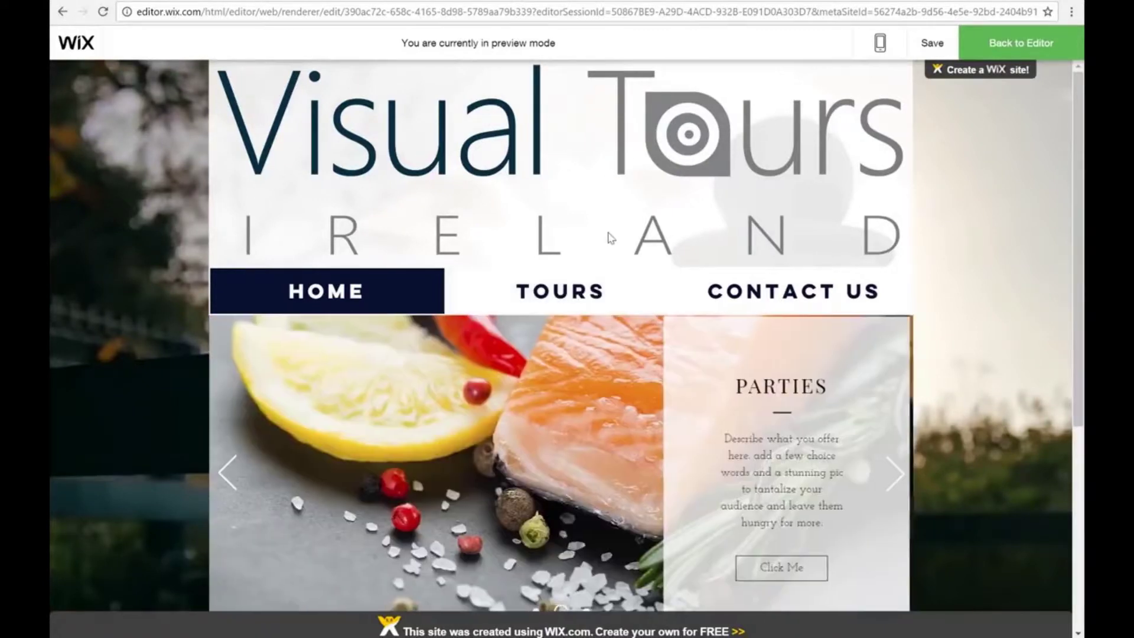
pyautogui.scroll(-6, 632, 217)
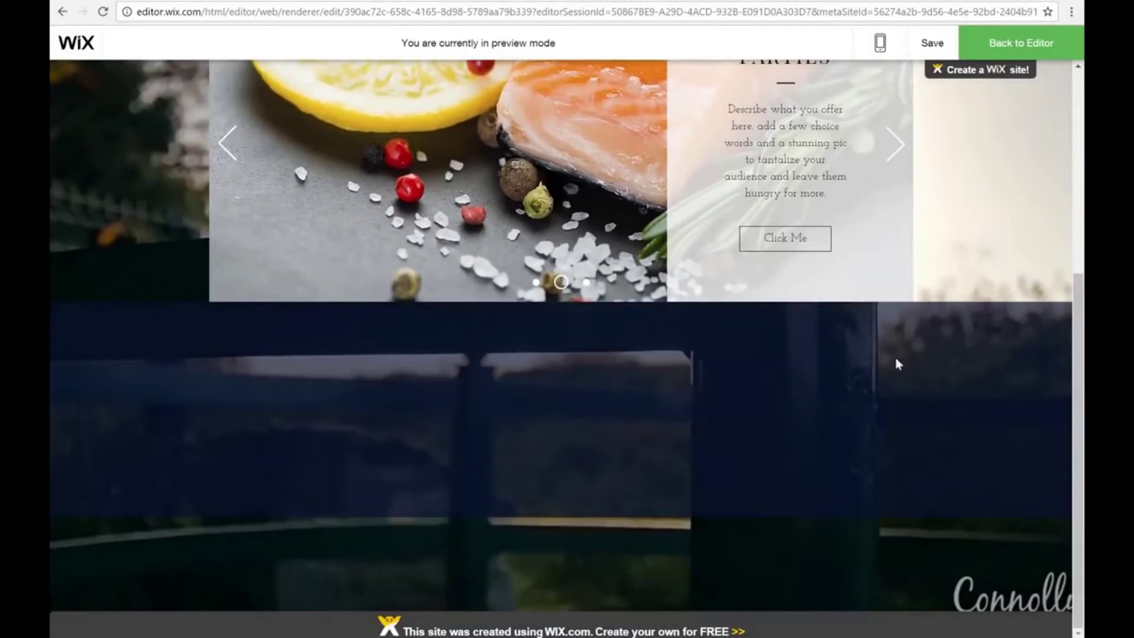
pyautogui.scroll(2, 947, 366)
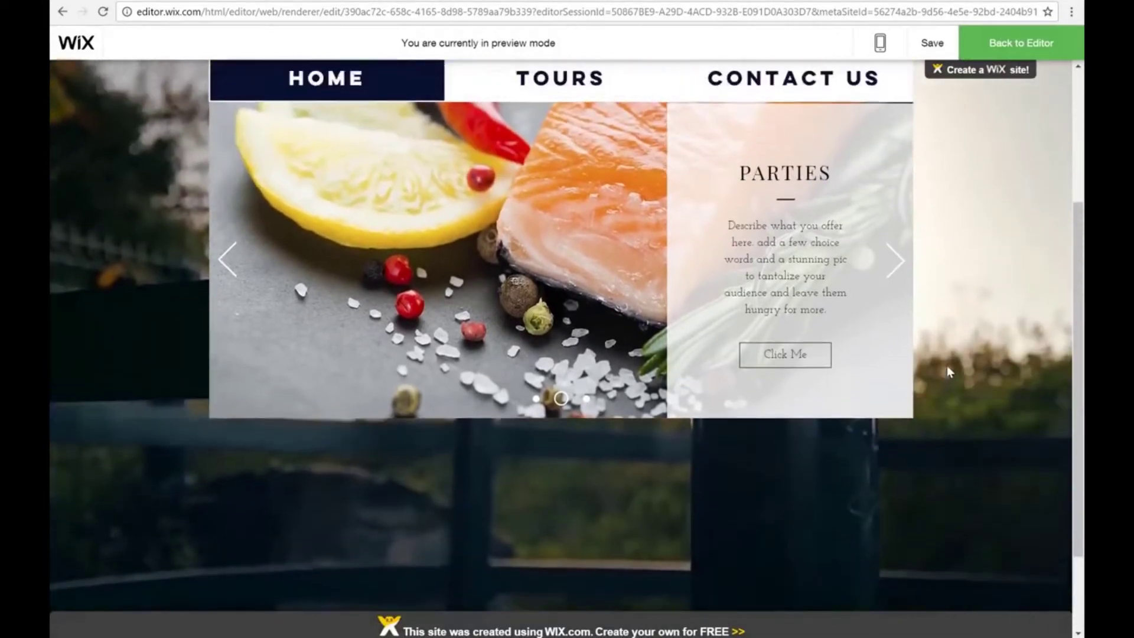
pyautogui.scroll(-2, 947, 366)
pyautogui.scroll(2, 947, 366)
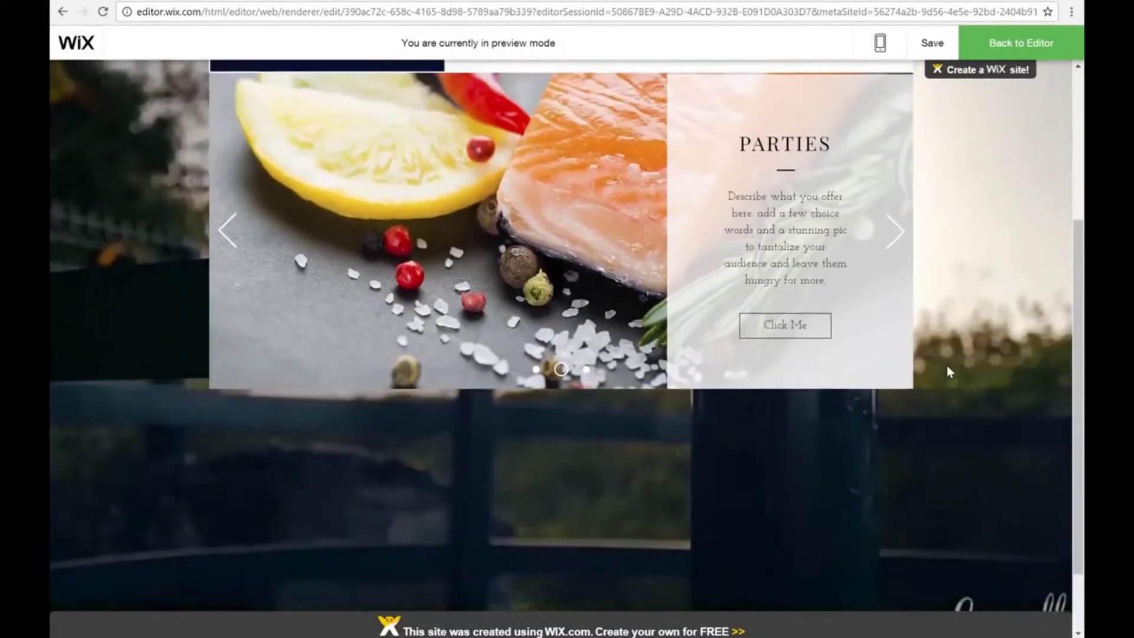
pyautogui.scroll(-3, 947, 366)
pyautogui.scroll(6, 948, 366)
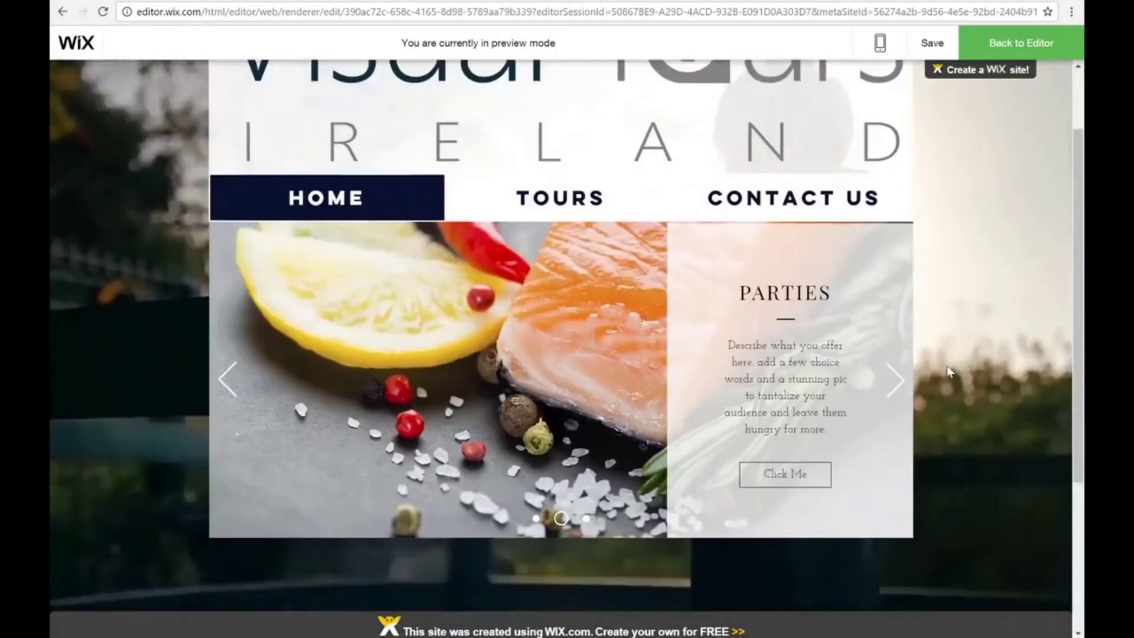
pyautogui.click(993, 55)
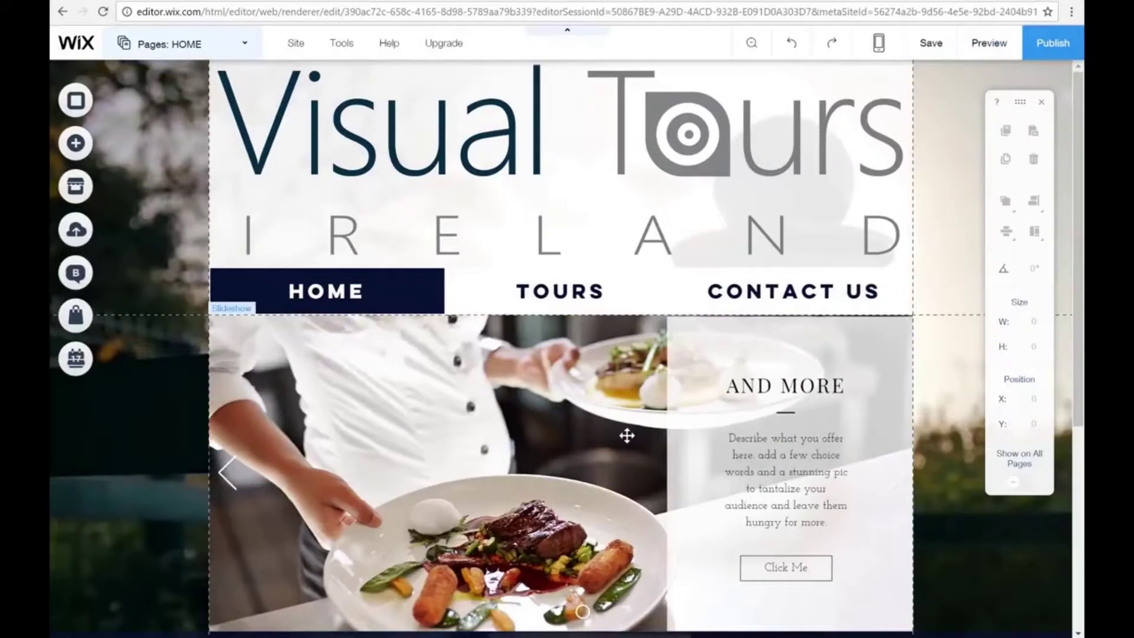
# Go to the slideshow's third slide and replace its background with the harbour photo of moored boats.
pyautogui.scroll(-3, 621, 443)
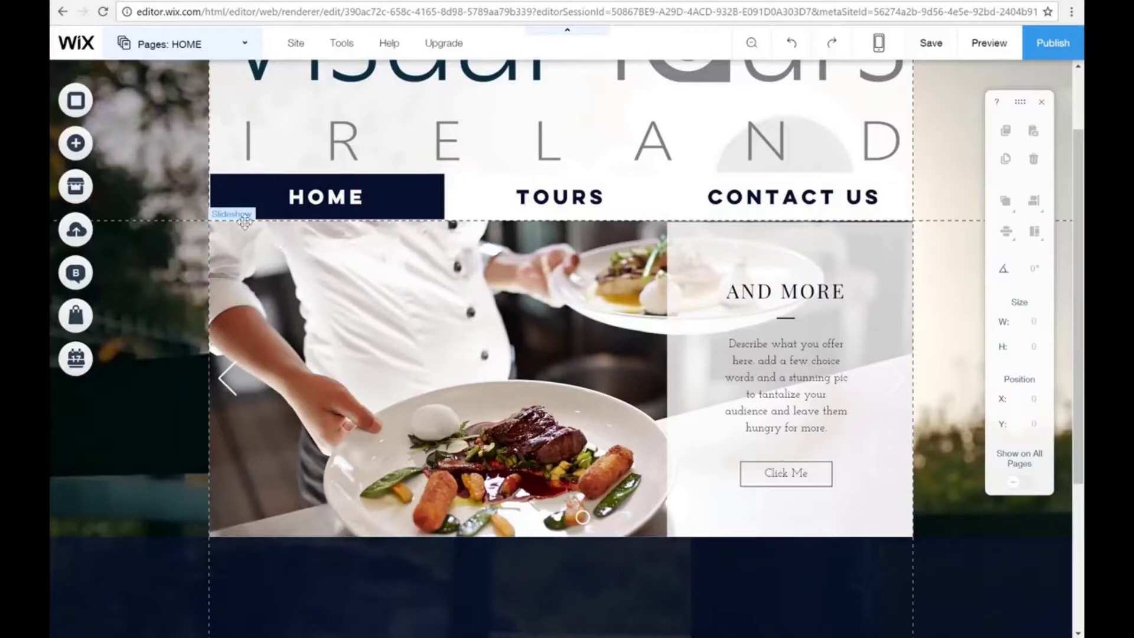
pyautogui.click(291, 300)
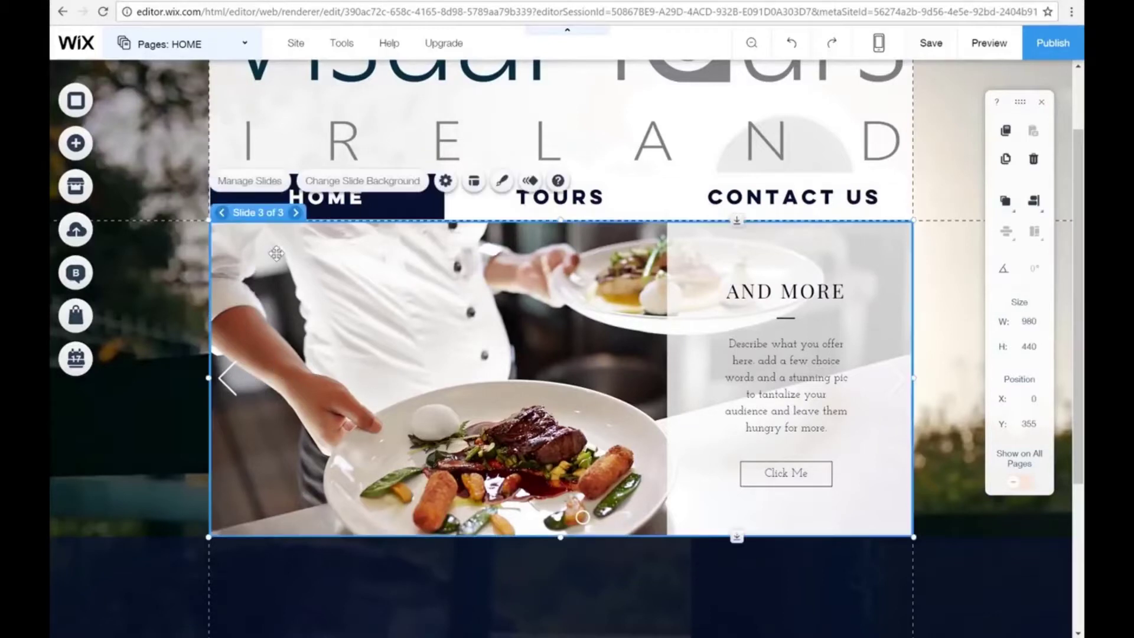
pyautogui.click(295, 214)
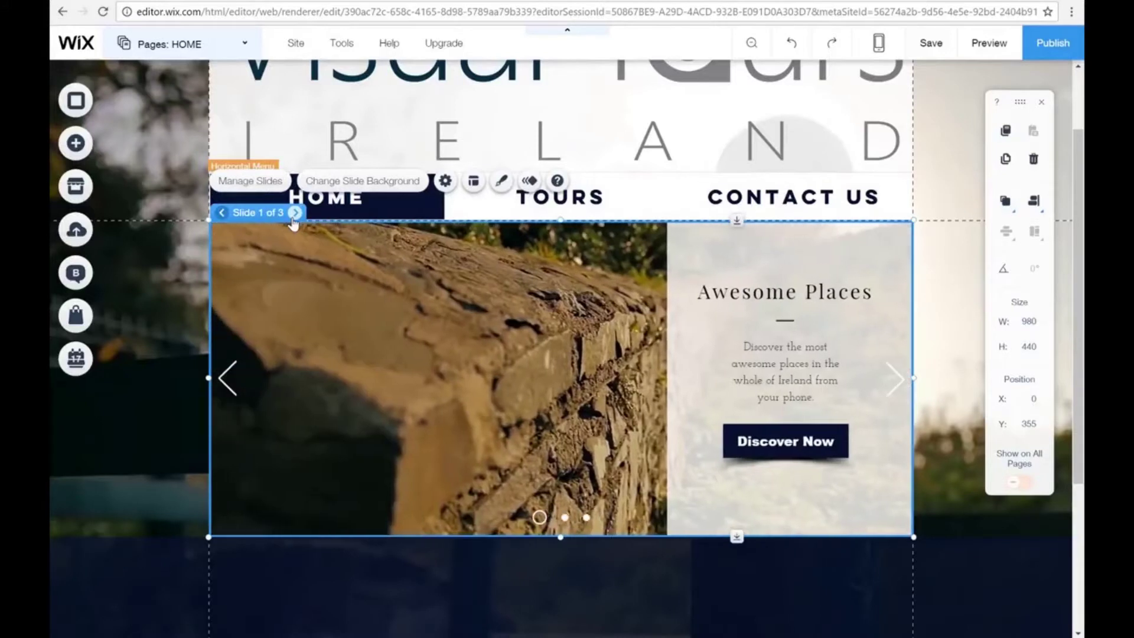
pyautogui.click(294, 214)
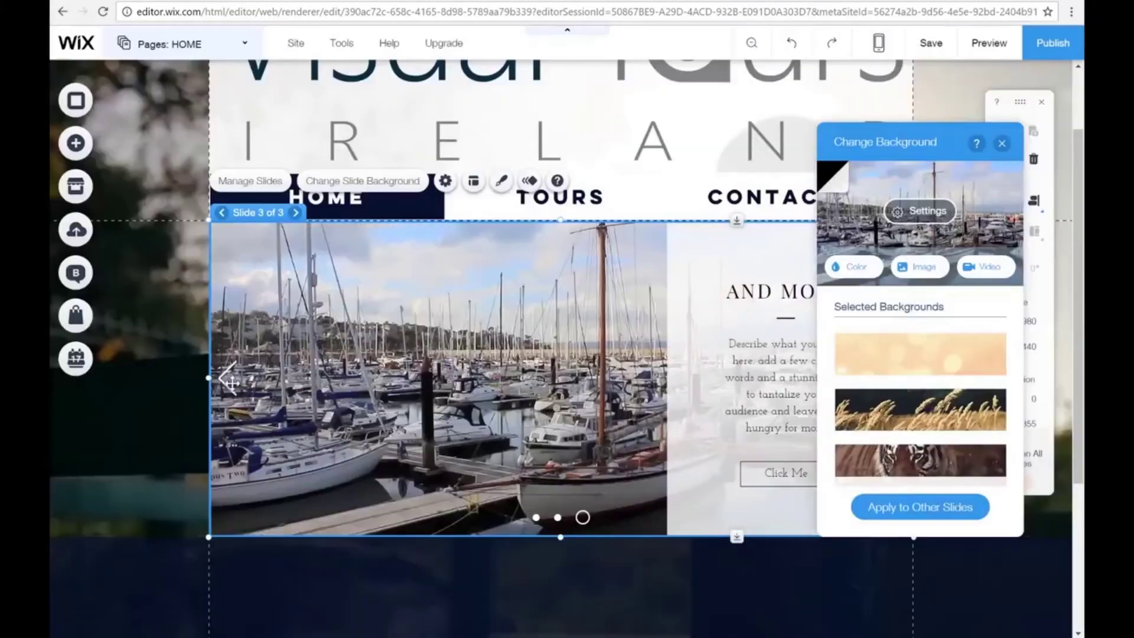
# Colour the third slide's text box dark brown and change its heading to "WANT MORE?".
pyautogui.click(475, 338)
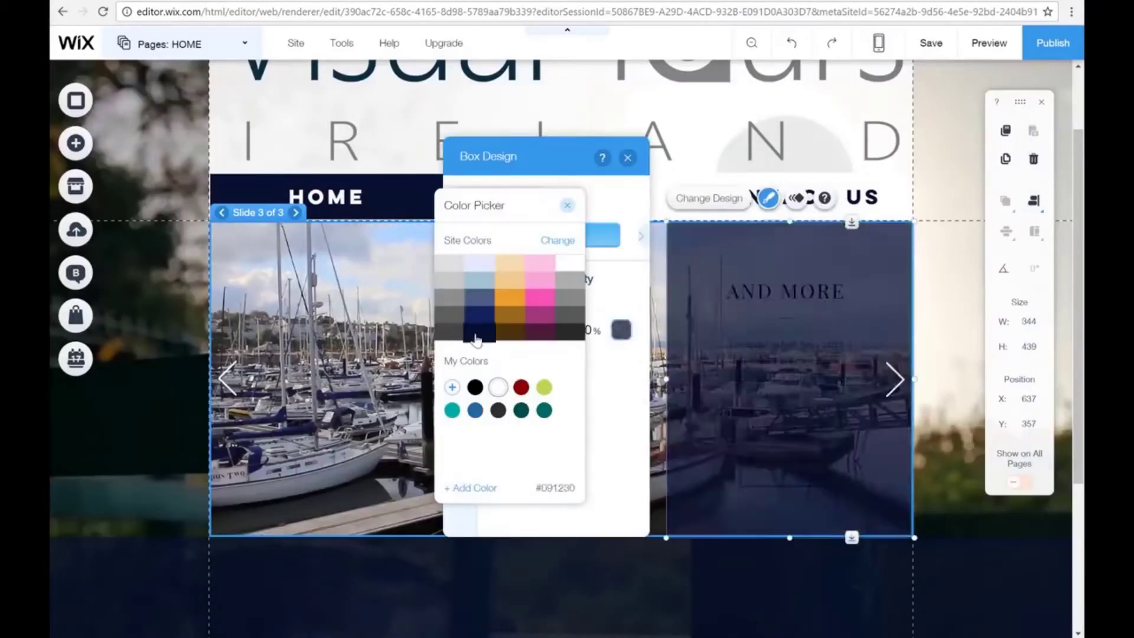
pyautogui.click(510, 330)
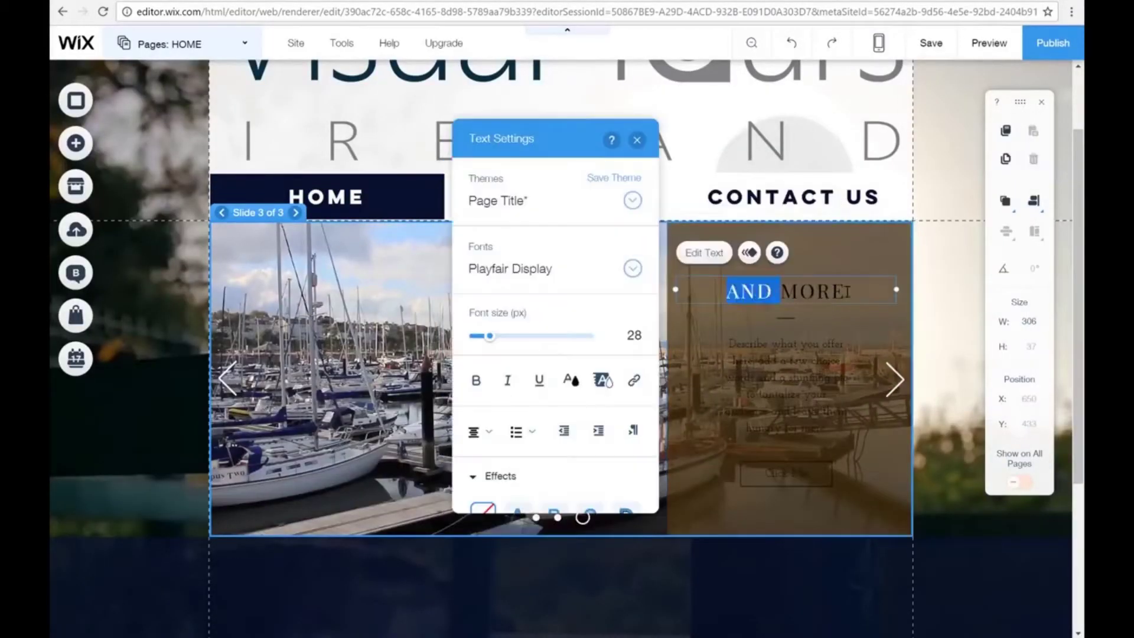
pyautogui.press('BackSpace')
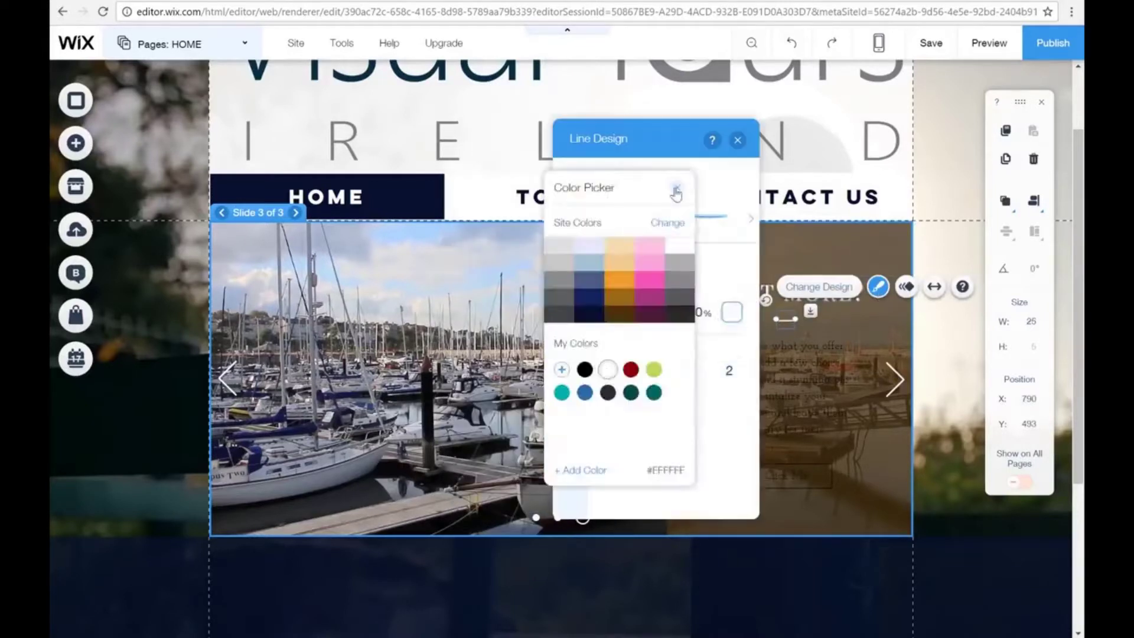
# Style the divider beneath the "WANT MORE?" heading as a white dotted line 80 px wide, and make the Click Me button white.
pyautogui.click(676, 192)
pyautogui.moveTo(795, 319); pyautogui.dragTo(812, 319)
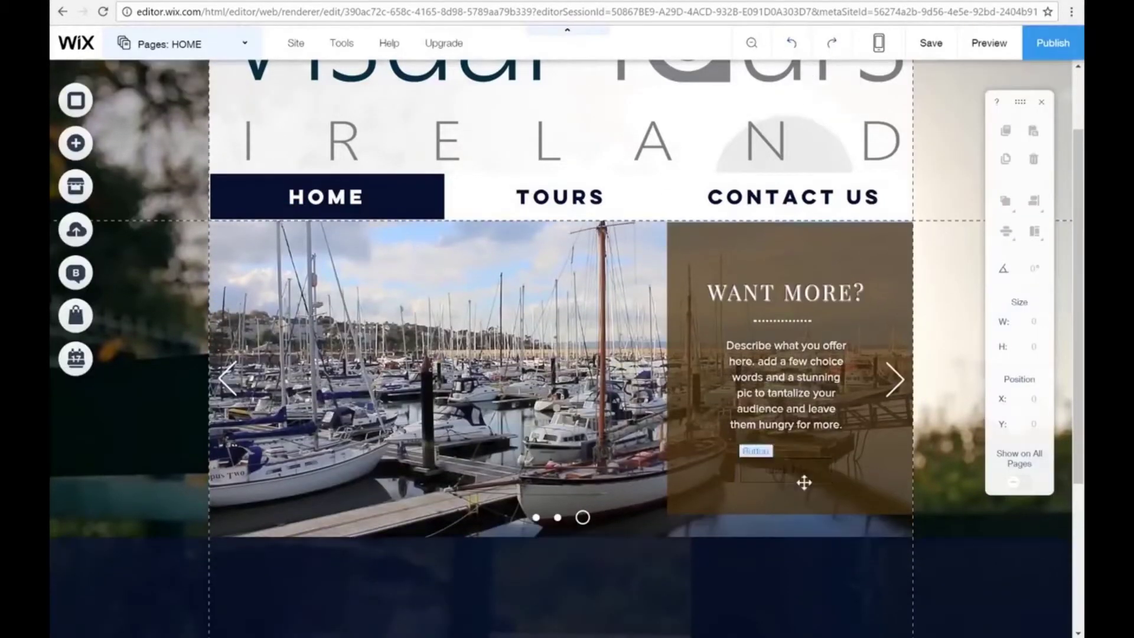
pyautogui.click(805, 480)
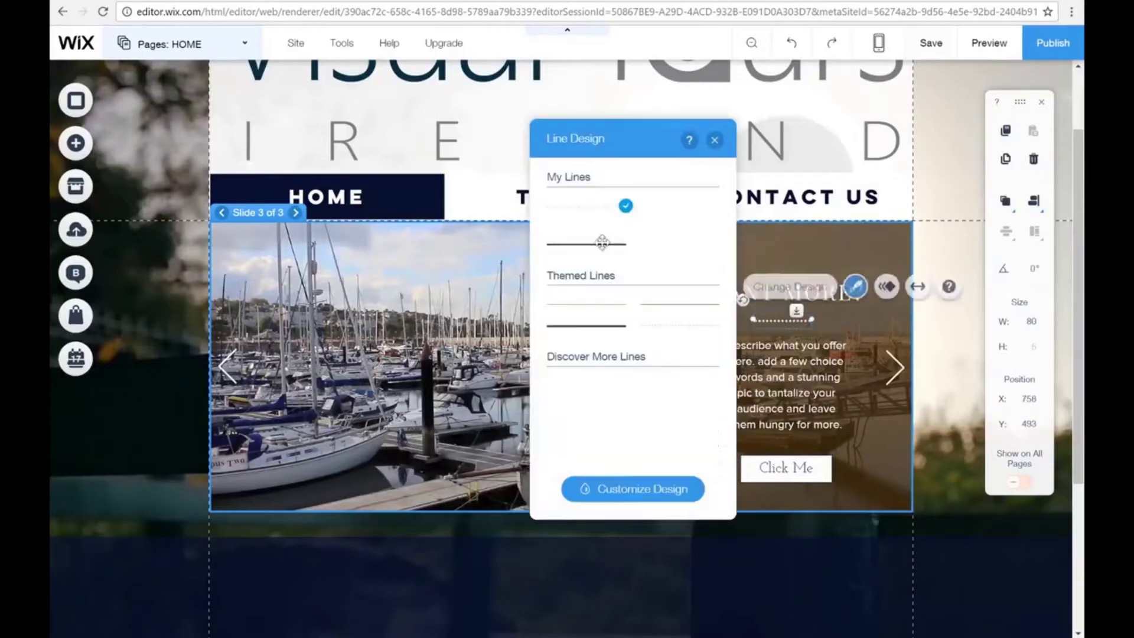
pyautogui.click(602, 243)
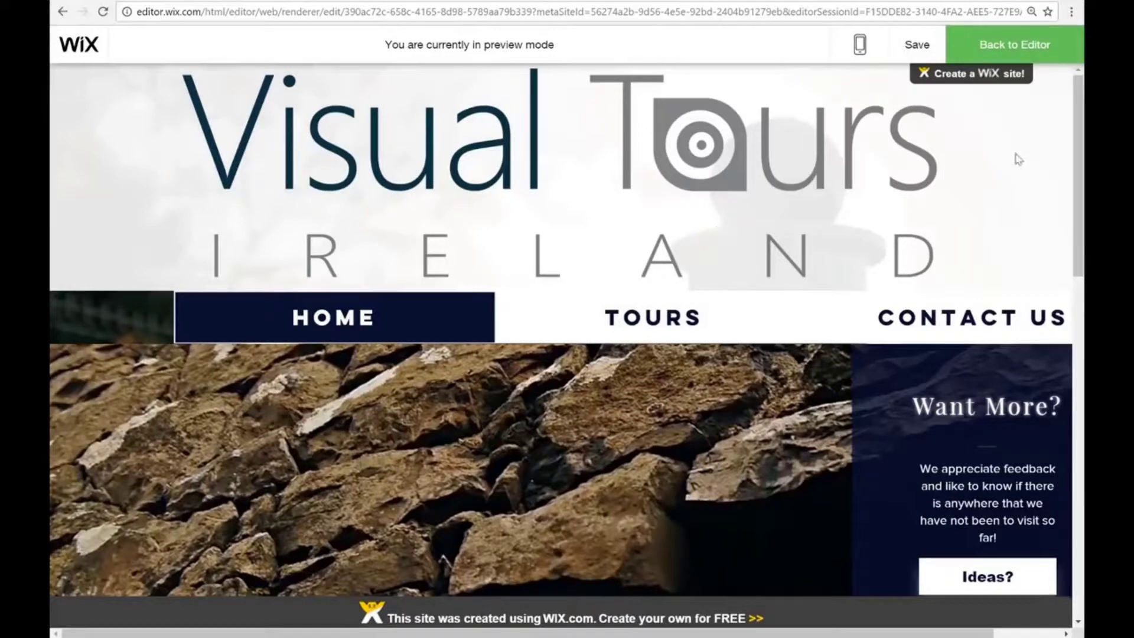
# Return to the editor and extend the horizontal menu to the page's left edge, making it 1373 px wide.
pyautogui.click(1014, 50)
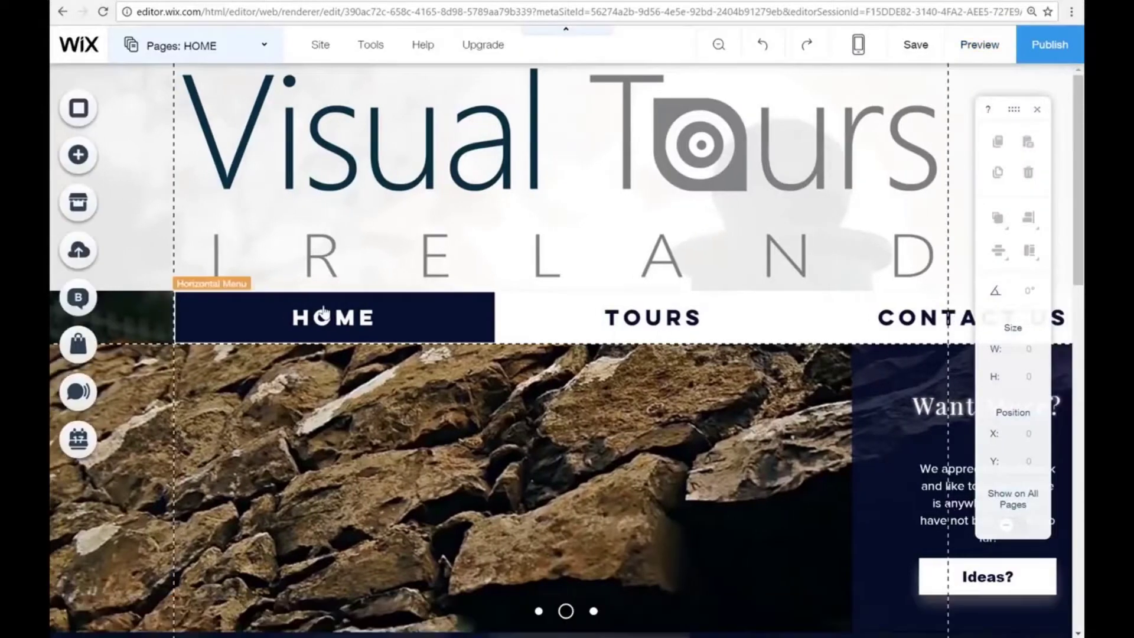
pyautogui.click(201, 316)
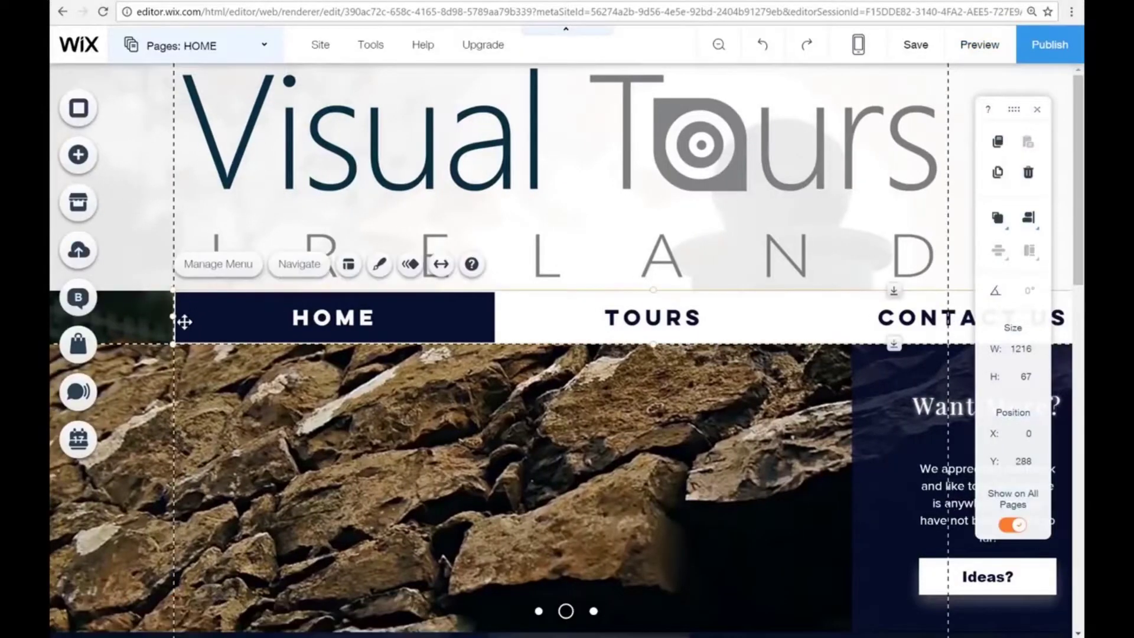
pyautogui.moveTo(172, 316); pyautogui.dragTo(54, 315)
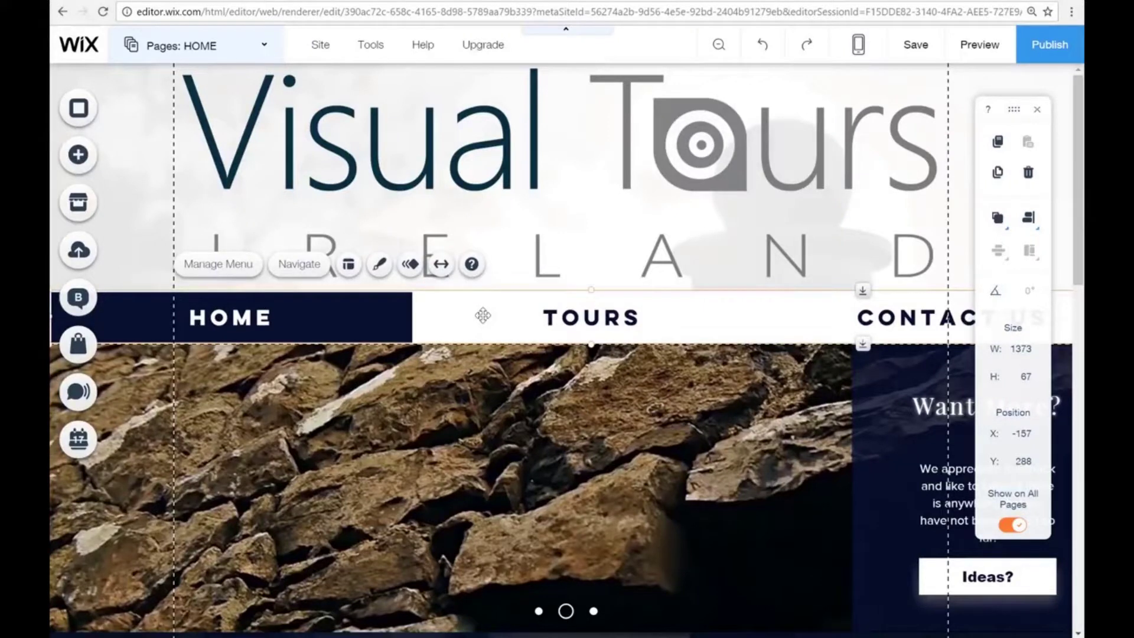
# Delete the horizontal menu and shorten the header so the slideshow sits directly beneath the logo.
pyautogui.press('Delete')
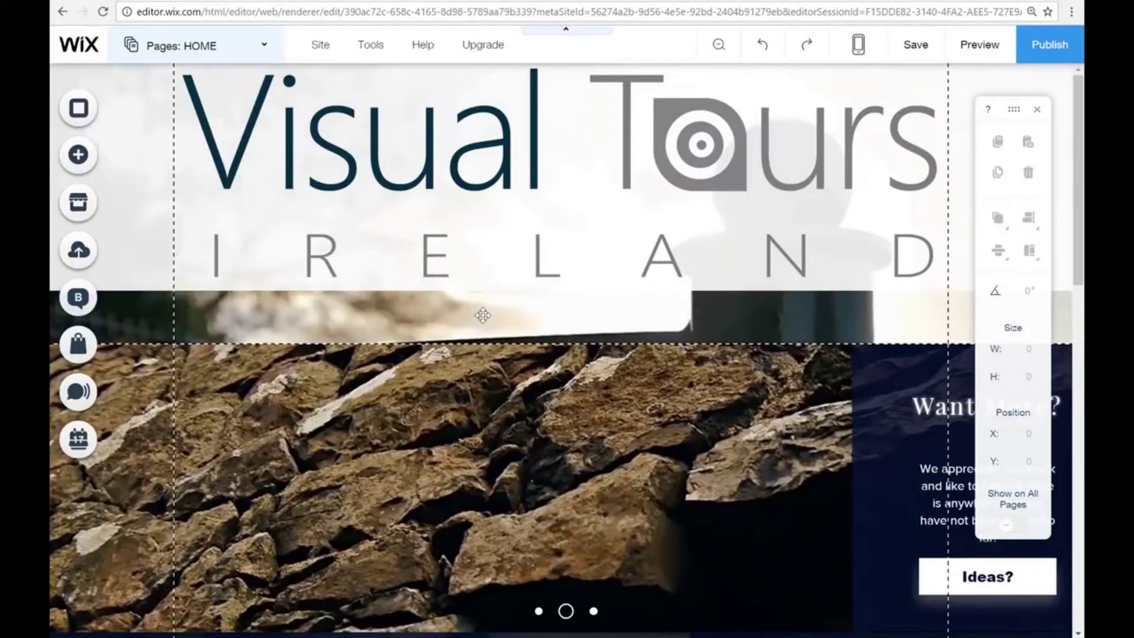
pyautogui.hotkey('ctrl', 'z')
pyautogui.click(483, 316)
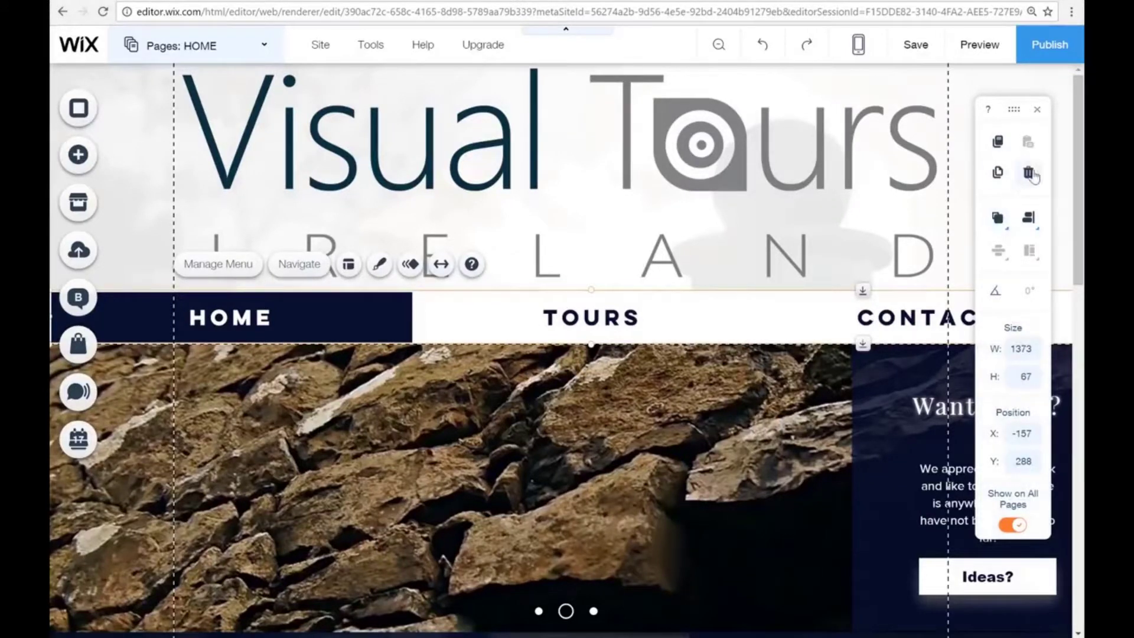
pyautogui.click(1029, 174)
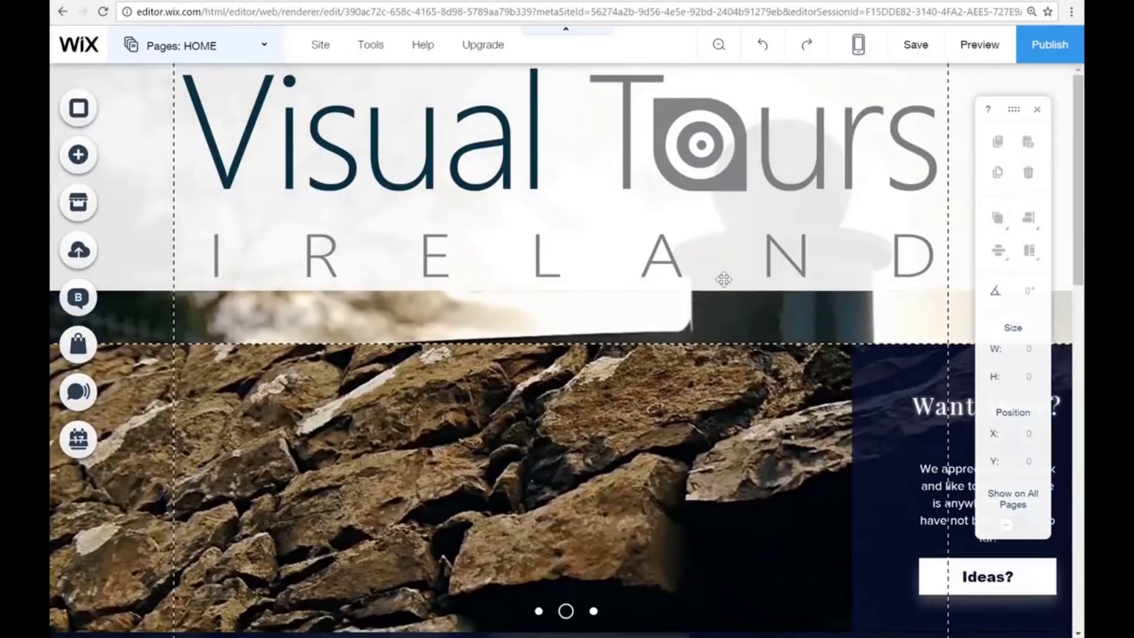
pyautogui.click(617, 341)
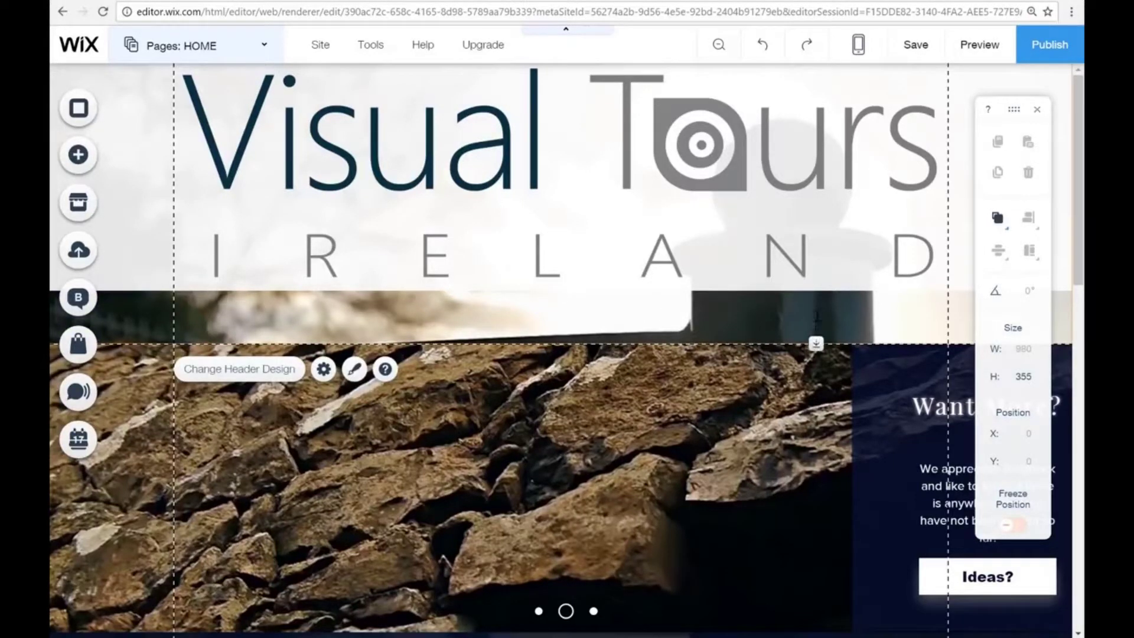
pyautogui.moveTo(815, 341); pyautogui.dragTo(852, 288)
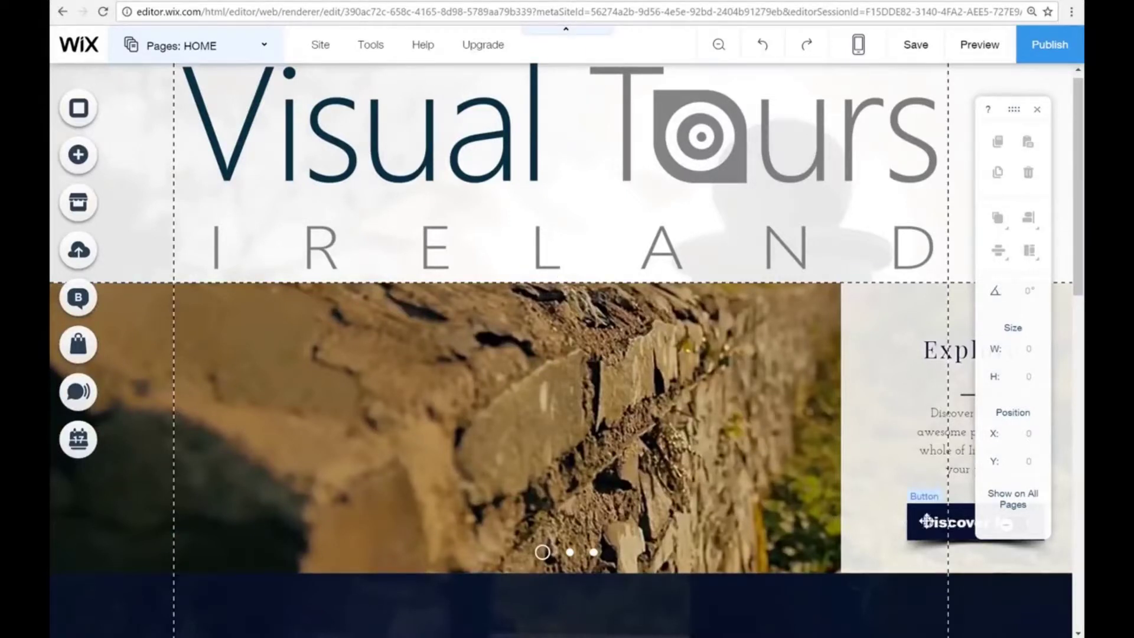
# Add the three-column "Bon Appétit!" strip beneath the slideshow and replace its heading and paragraph with the Word document's About Us text.
pyautogui.click(78, 155)
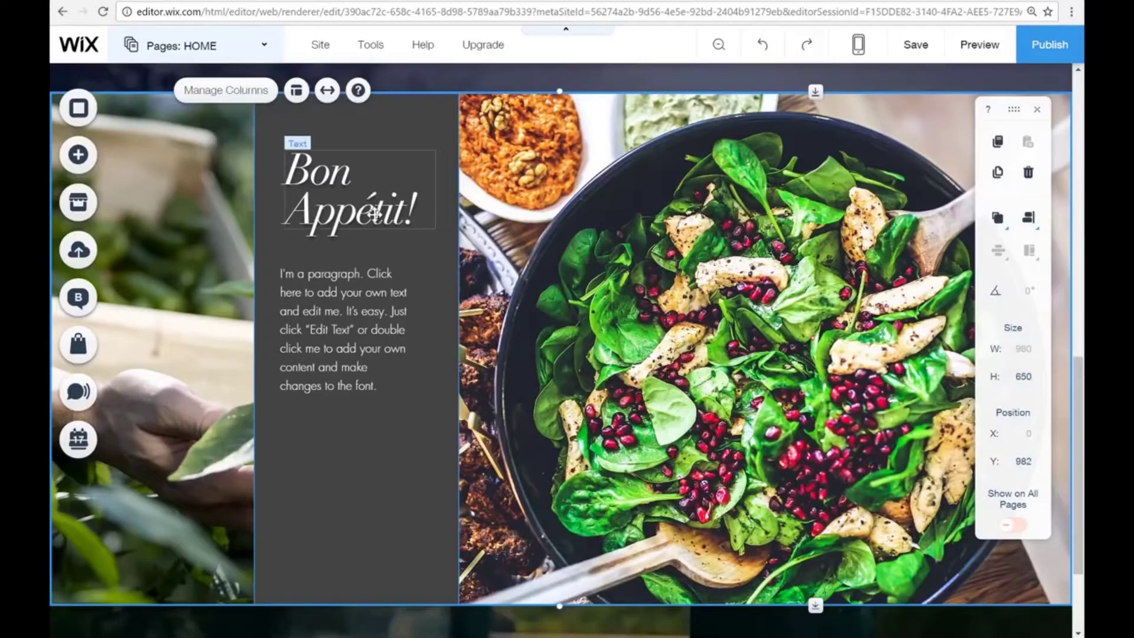
pyautogui.click(374, 209)
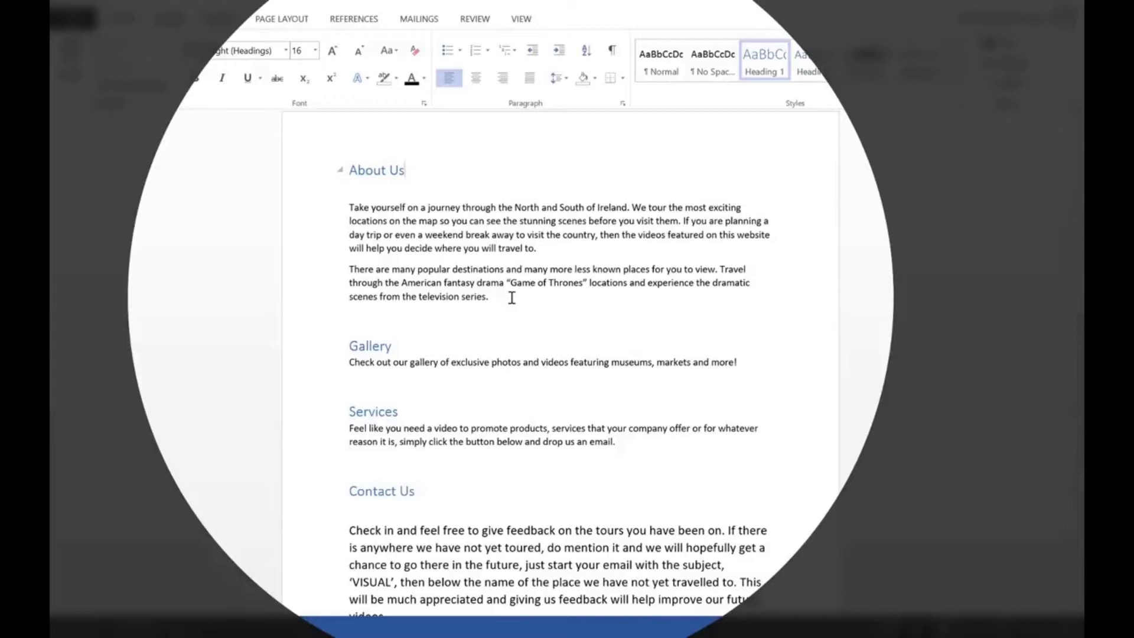
pyautogui.scroll(-10, 512, 297)
pyautogui.scroll(4, 512, 297)
pyautogui.scroll(5, 511, 297)
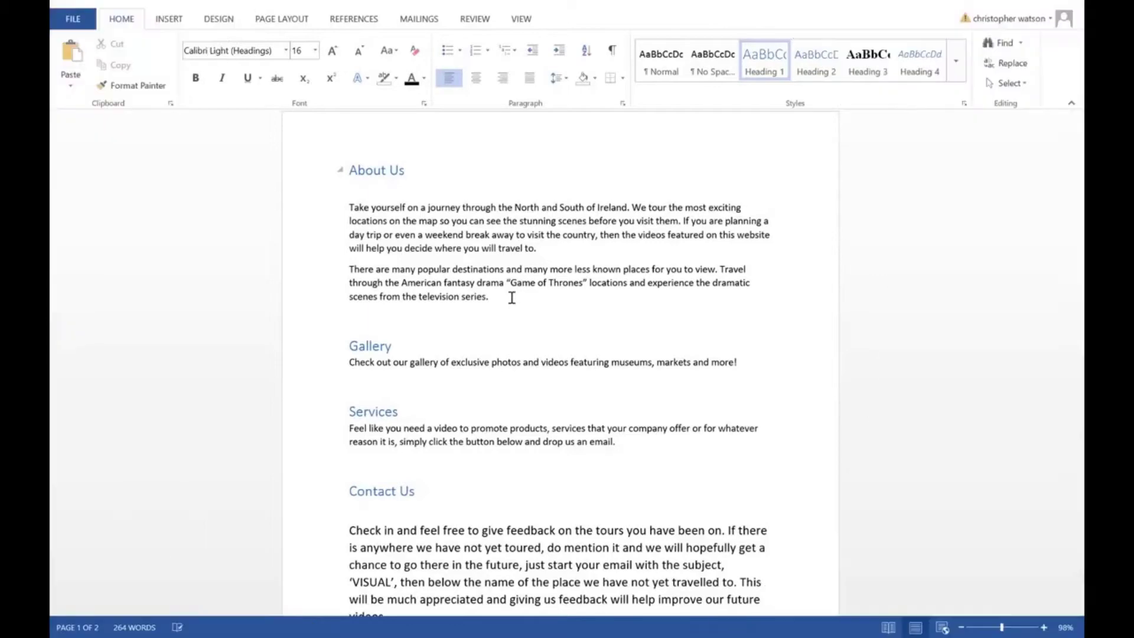
pyautogui.moveTo(512, 297); pyautogui.dragTo(341, 202)
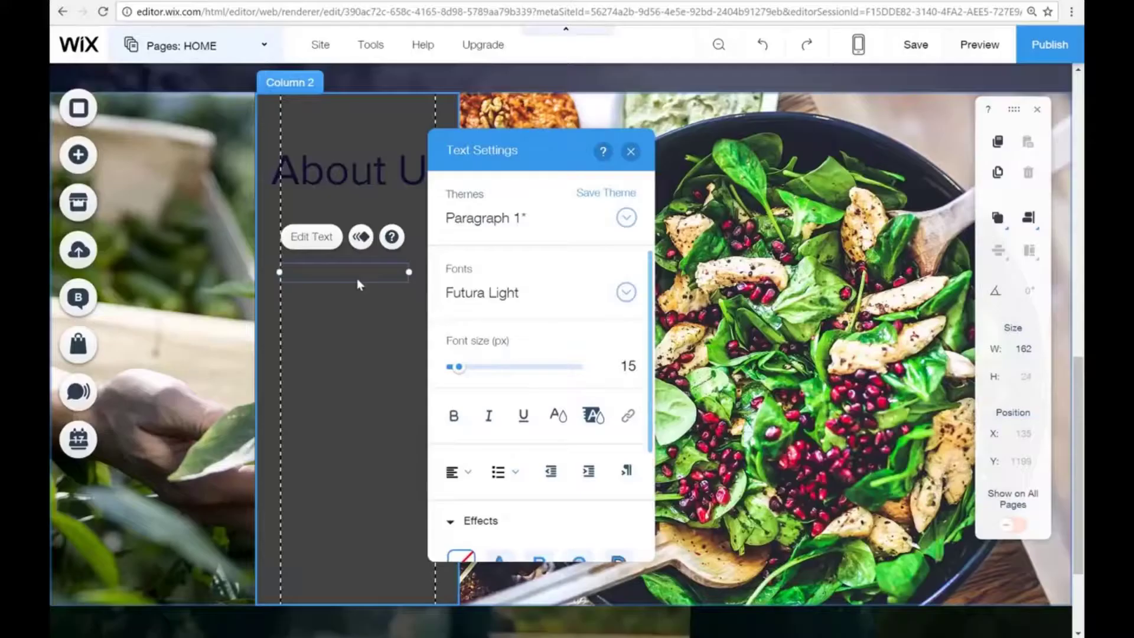
pyautogui.doubleClick(355, 543)
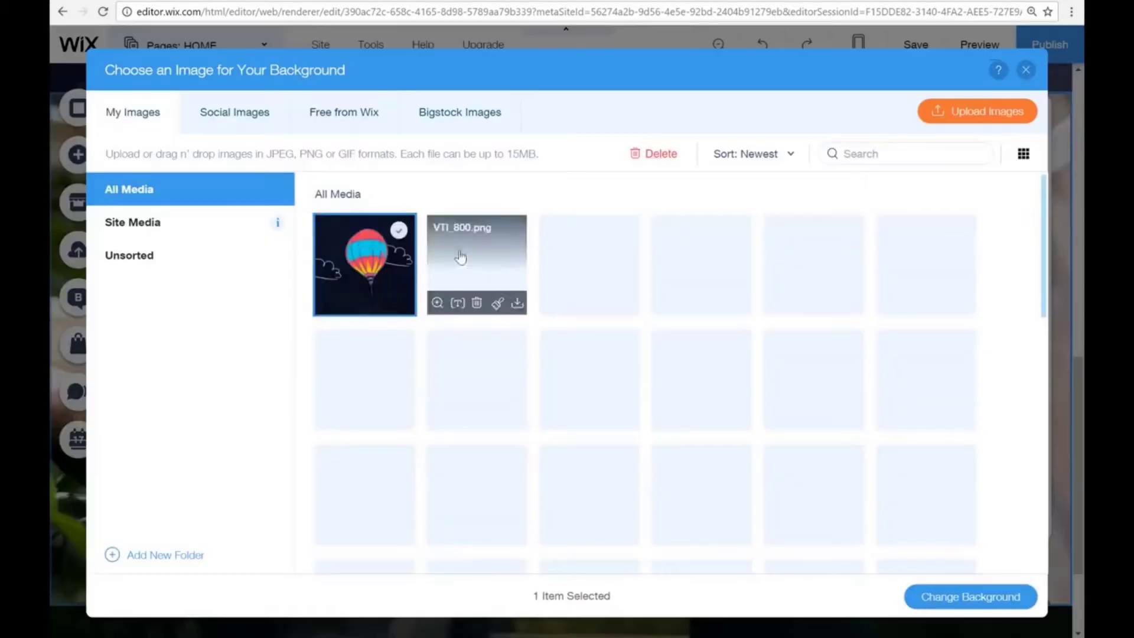
# Set the strip's wide column background to the GIANT'S RING stone wall photo and try the Left and Center content alignments.
pyautogui.scroll(-10, 769, 446)
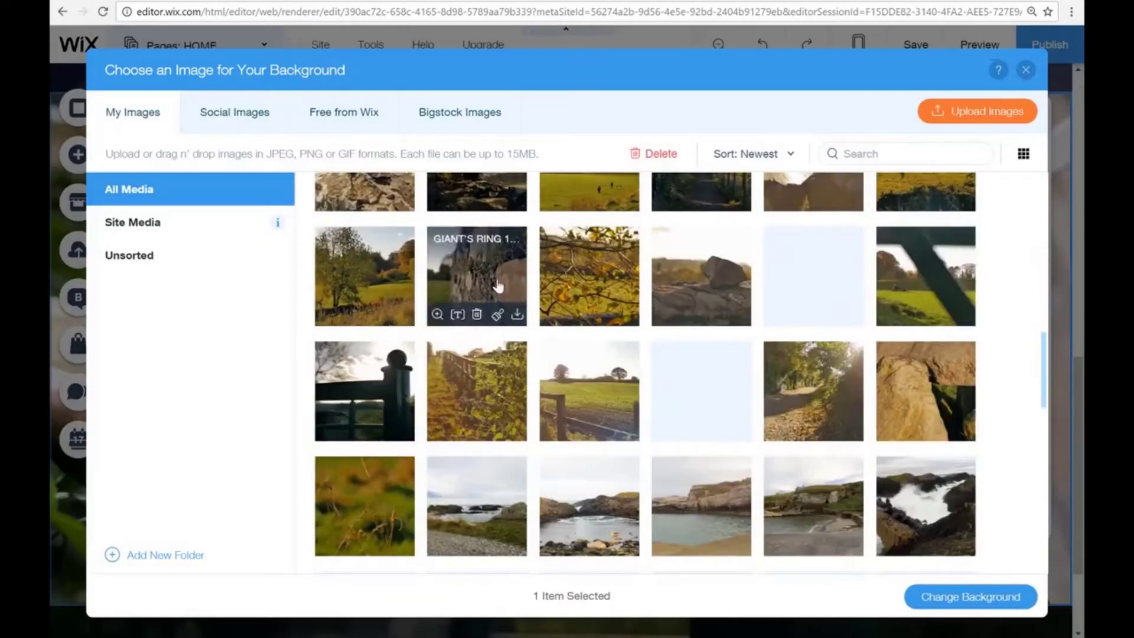
pyautogui.doubleClick(498, 286)
pyautogui.click(966, 246)
pyautogui.click(323, 243)
pyautogui.click(260, 236)
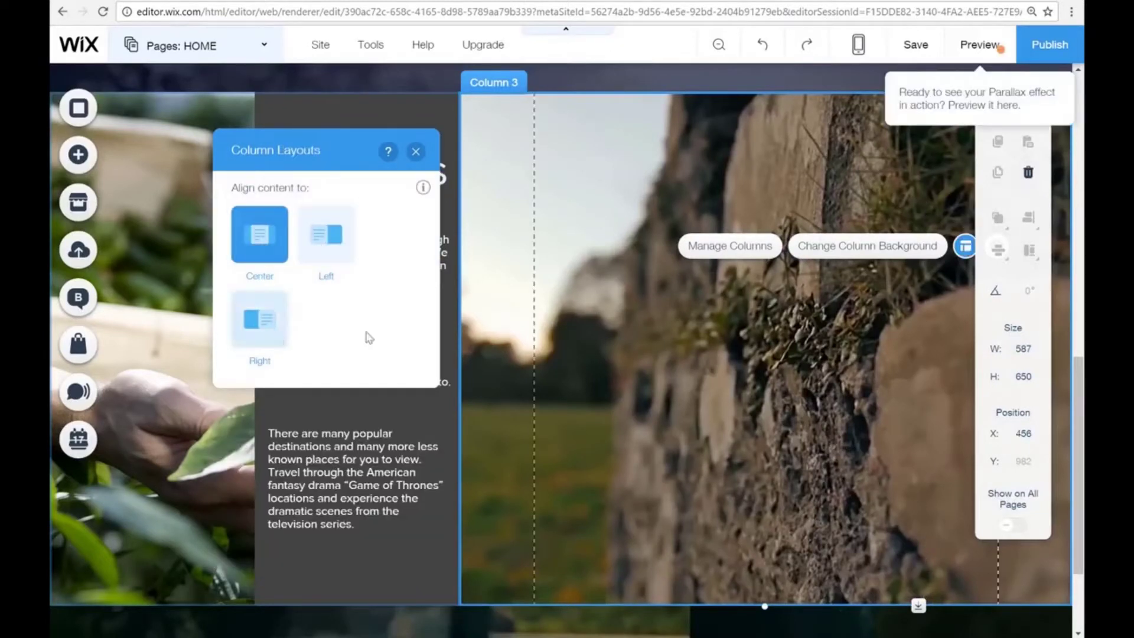
# Hide the floating editing toolbar and change the wide column's background to the close-up photo of the metal sculpture against blue sky.
pyautogui.click(1037, 109)
pyautogui.click(874, 254)
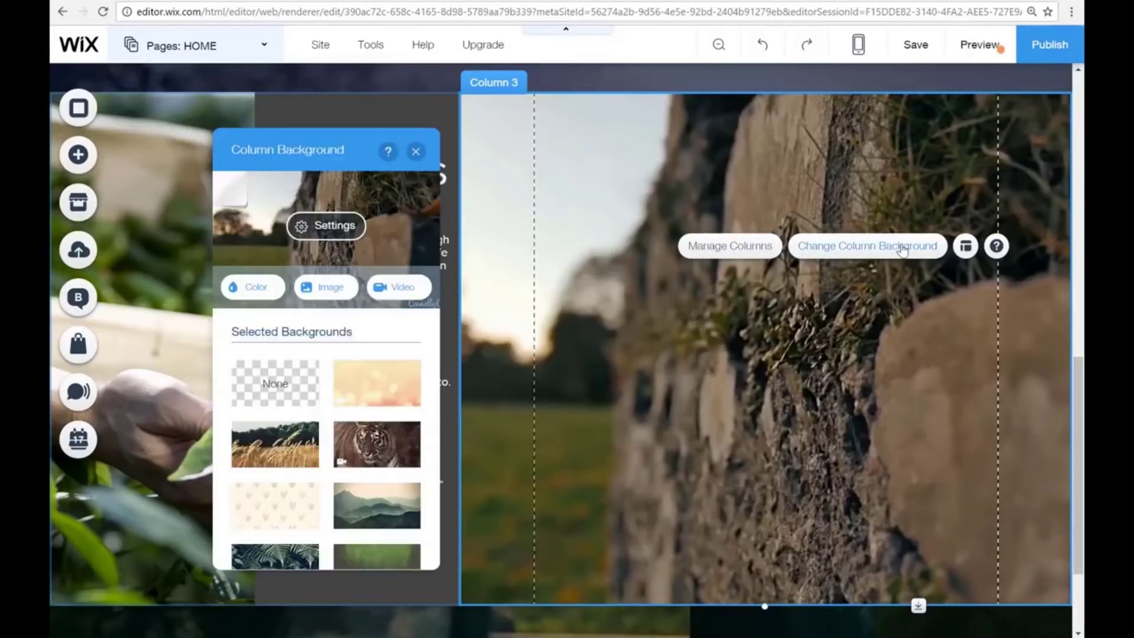
pyautogui.click(398, 296)
pyautogui.scroll(-5, 591, 354)
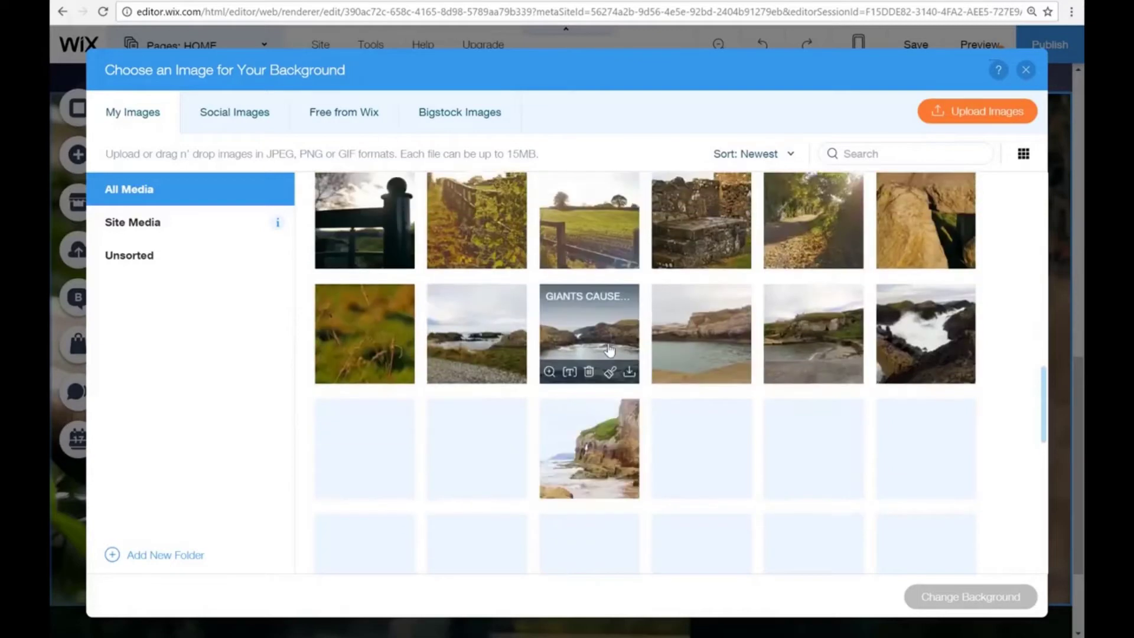
pyautogui.scroll(-10, 609, 351)
pyautogui.click(607, 313)
pyautogui.click(970, 596)
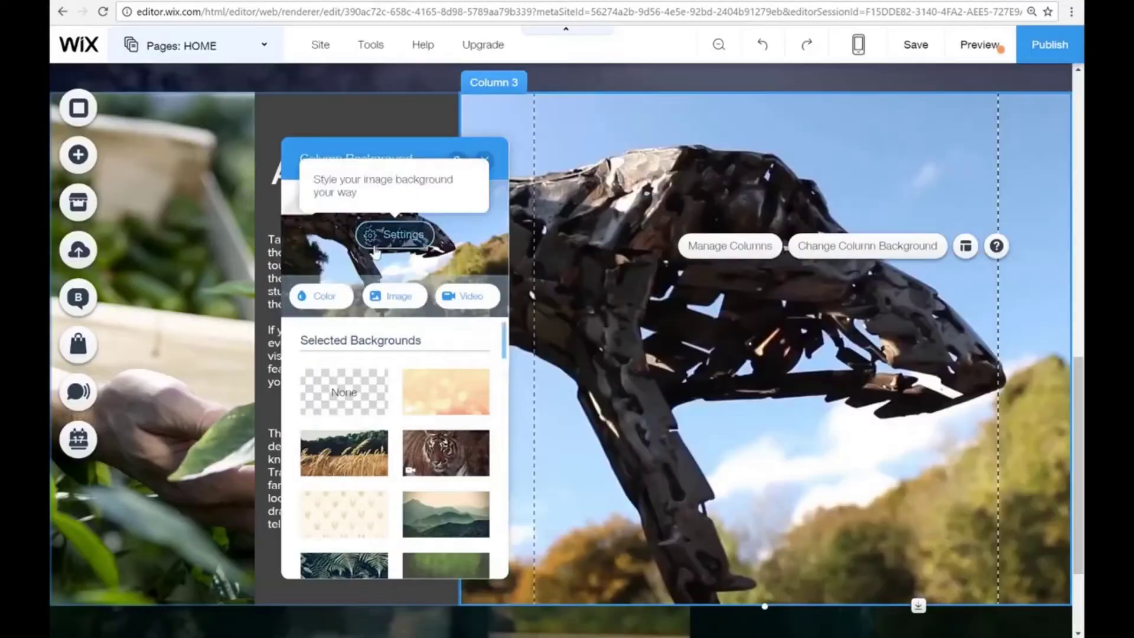
# Adjust the image settings of the wide column's sculpture background.
pyautogui.click(394, 236)
pyautogui.scroll(-4, 425, 463)
pyautogui.click(424, 463)
pyautogui.click(430, 410)
# Set the background of the strip's first narrow column to the photo of the metal sculpture with the raised, curved neck.
pyautogui.scroll(5, 322, 203)
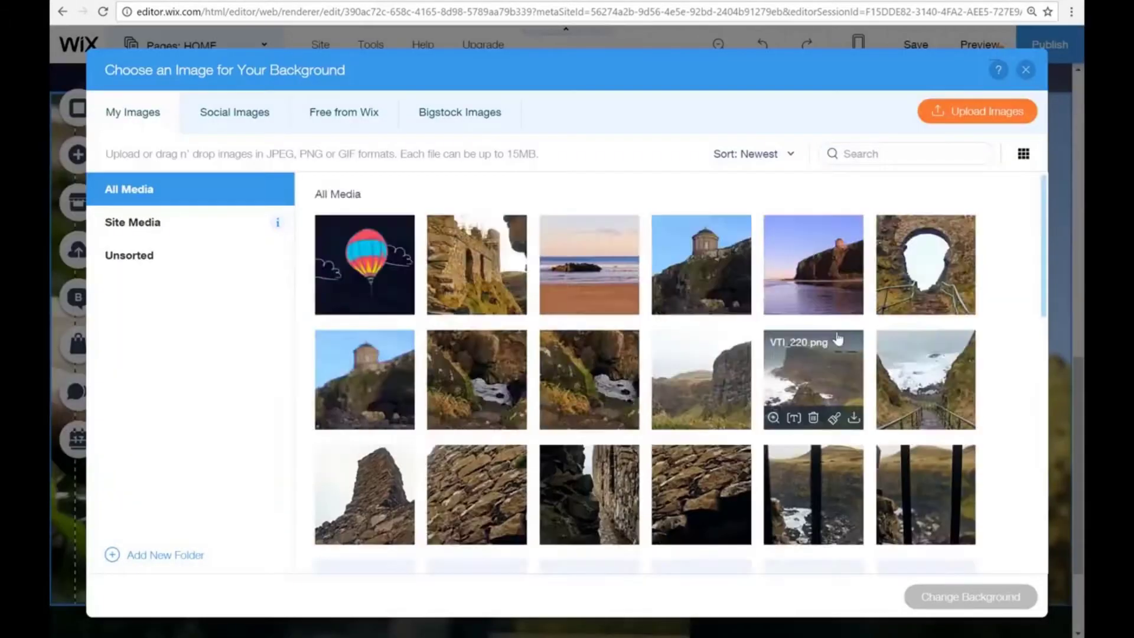
pyautogui.scroll(-5, 837, 340)
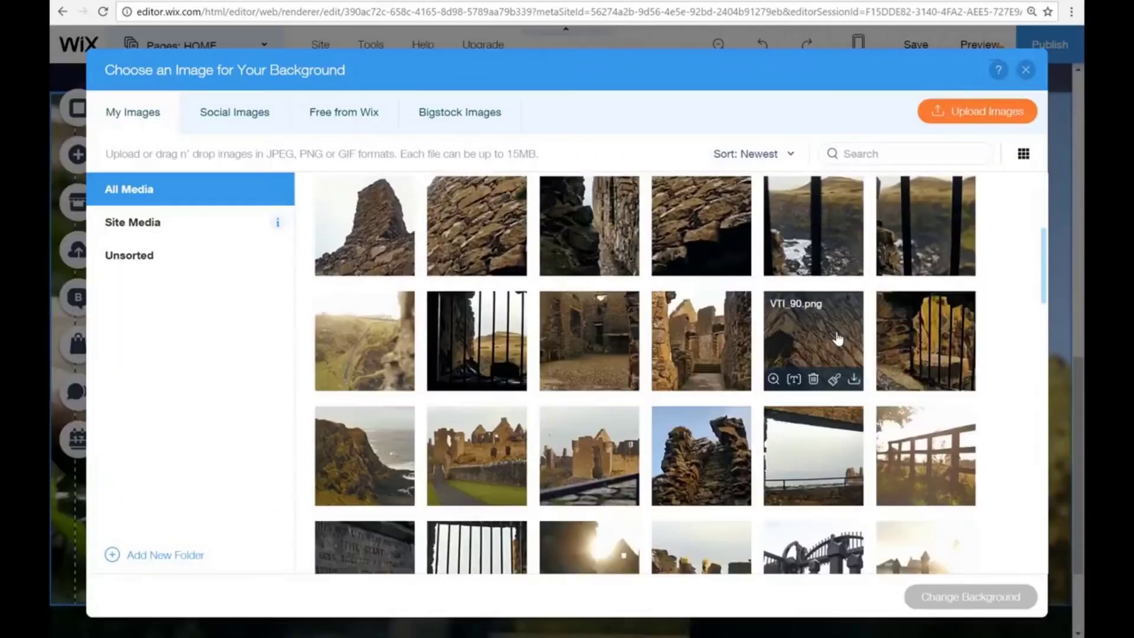
pyautogui.scroll(-5, 839, 339)
pyautogui.click(924, 260)
pyautogui.click(964, 598)
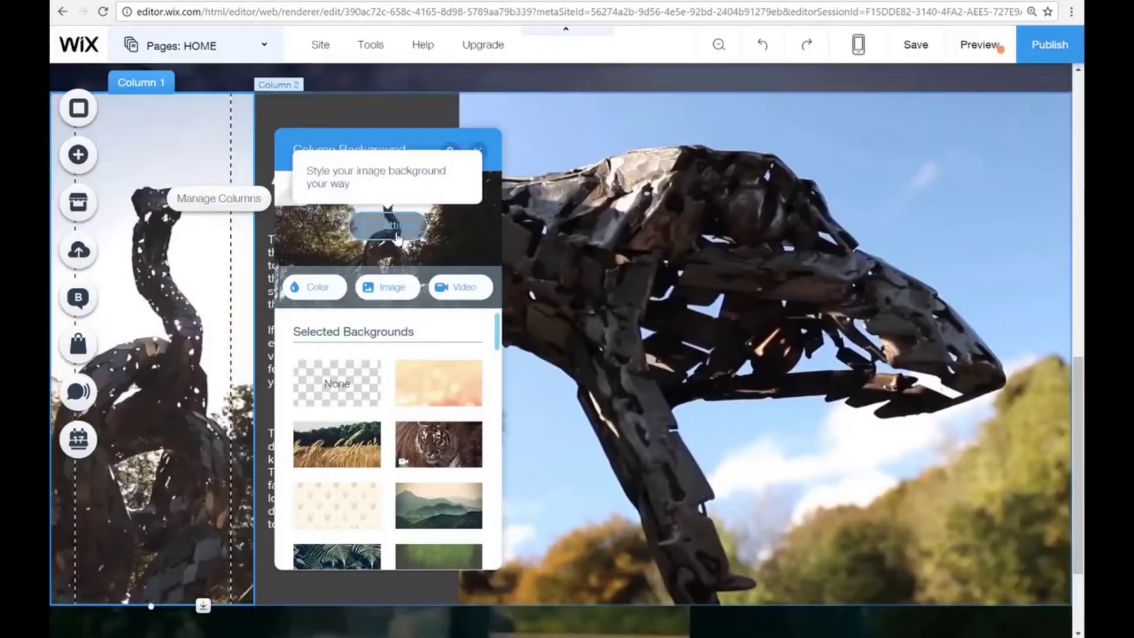
# Close the column background settings and apply Strong image sharpening to all images on the site.
pyautogui.click(444, 406)
pyautogui.click(478, 152)
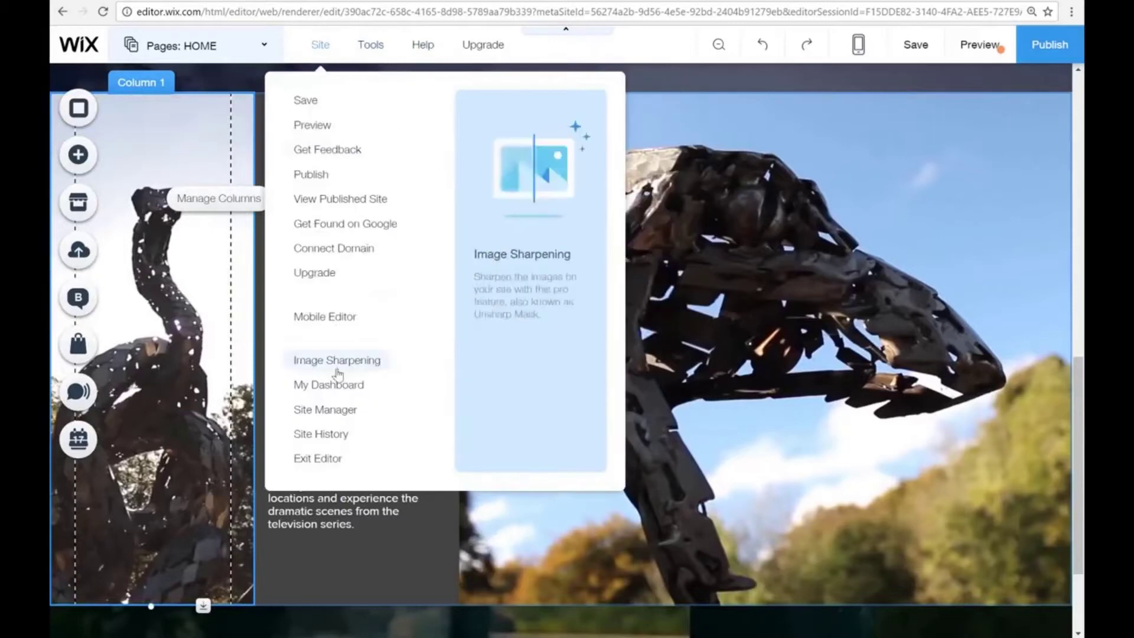
pyautogui.click(337, 373)
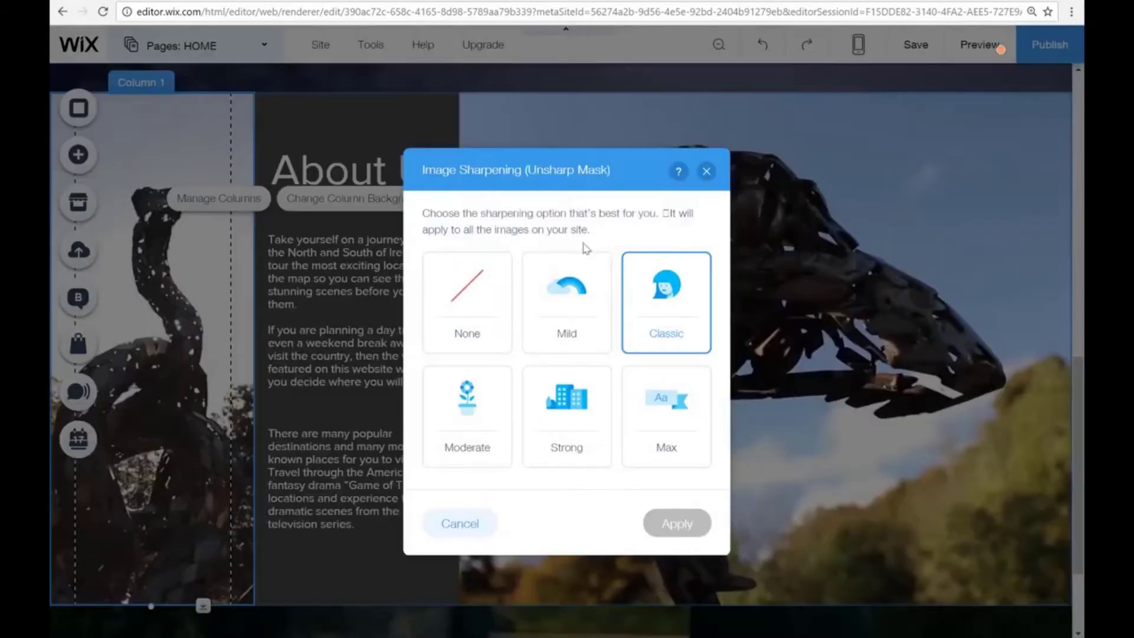
pyautogui.click(566, 417)
pyautogui.click(677, 523)
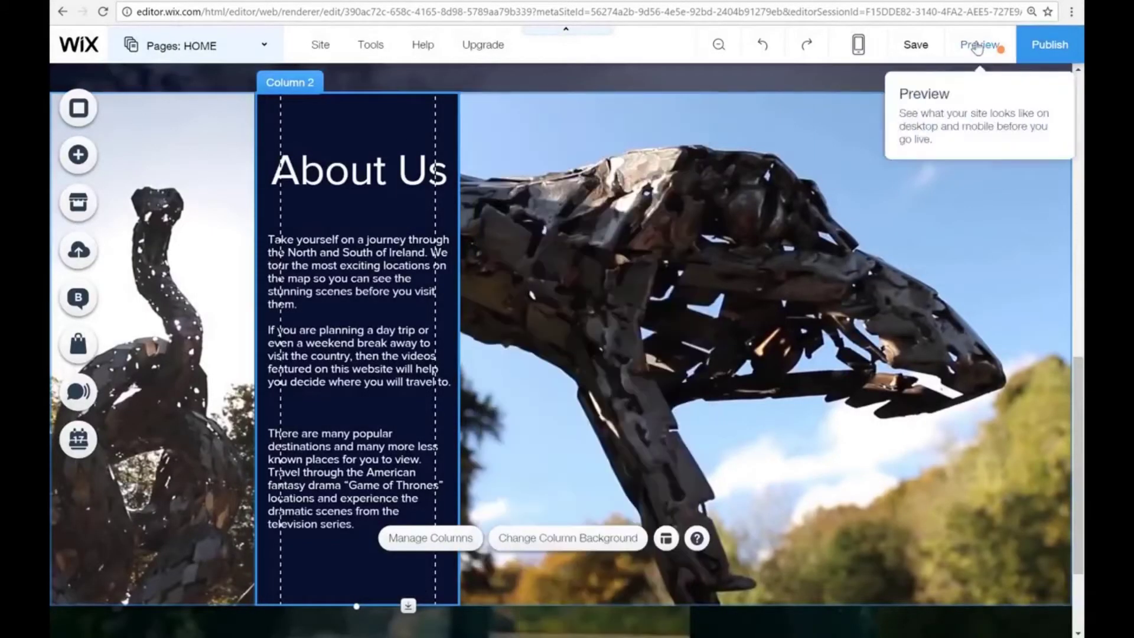
# Preview the page and position Column 1's background image at the top centre.
pyautogui.click(979, 45)
pyautogui.scroll(-3, 532, 236)
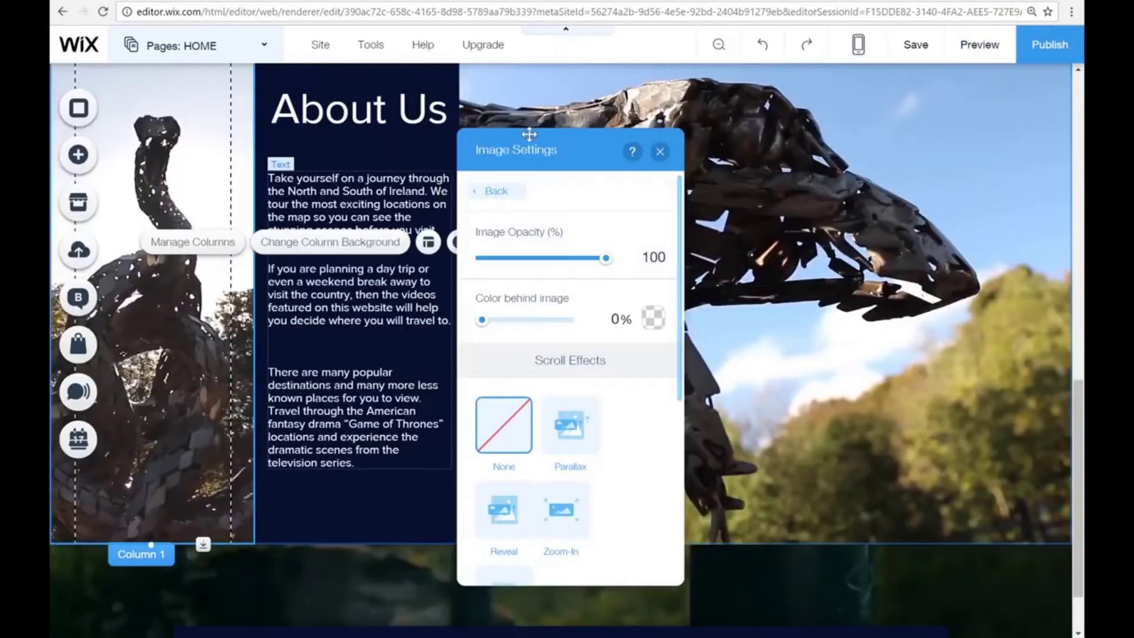
pyautogui.click(547, 504)
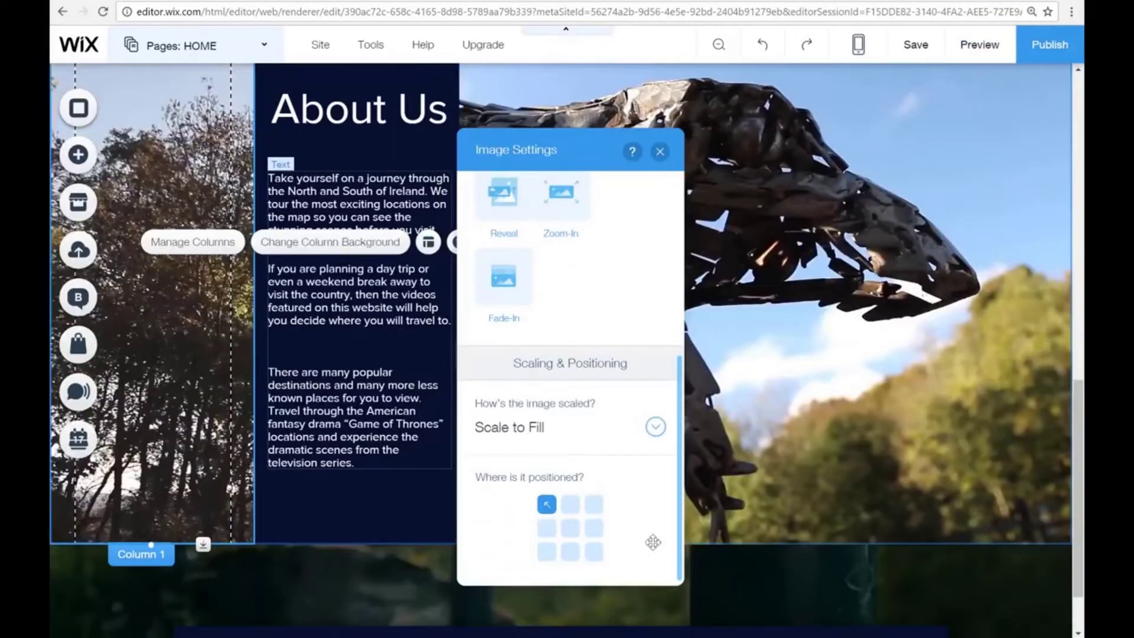
pyautogui.click(570, 505)
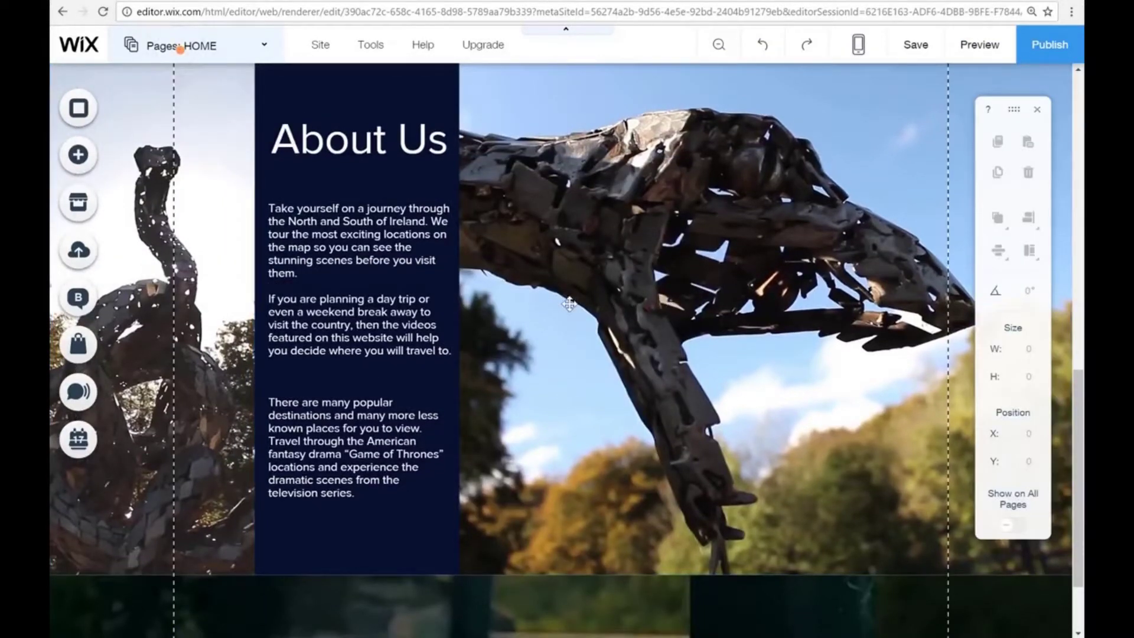
# Preview the desktop home page and review it from the About Us strip up to the logo header.
pyautogui.scroll(1, 569, 304)
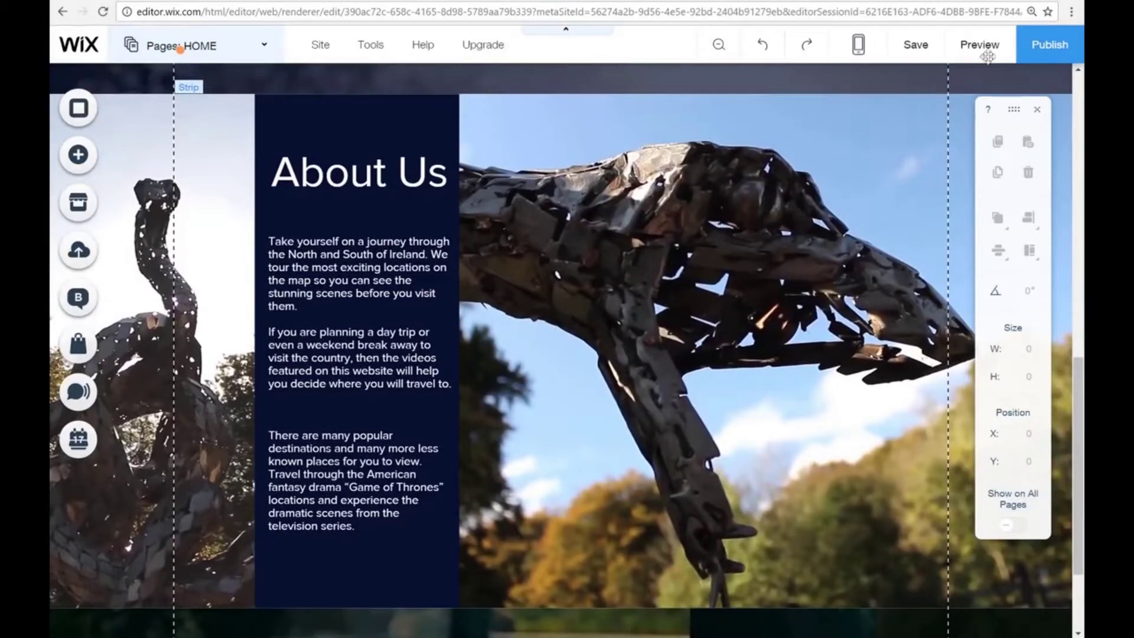
pyautogui.click(996, 47)
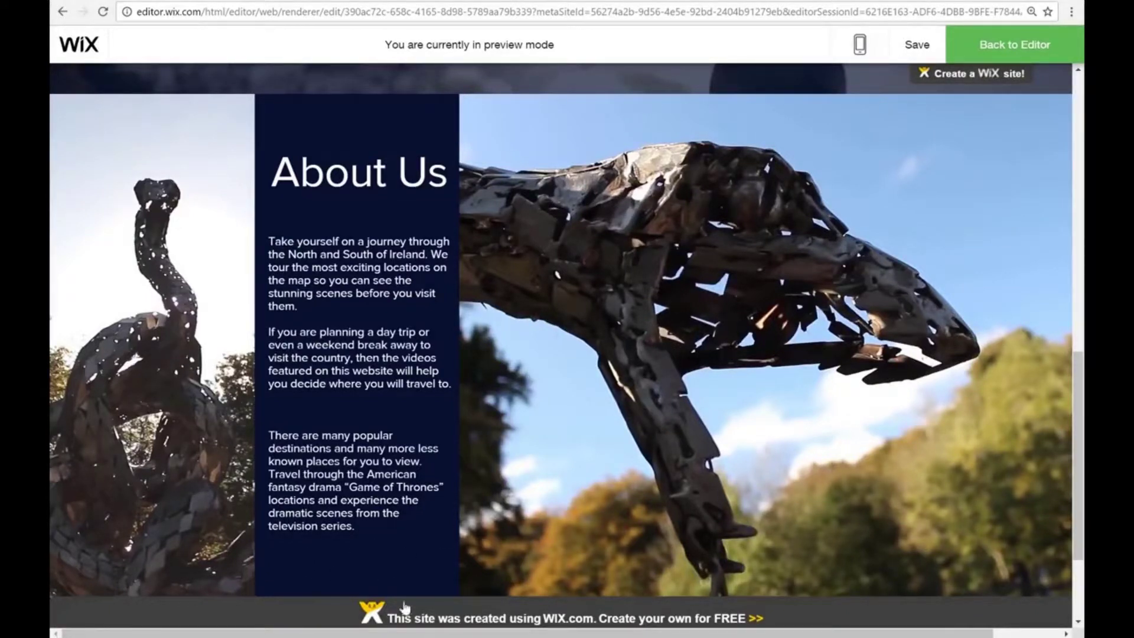
pyautogui.scroll(10, 700, 402)
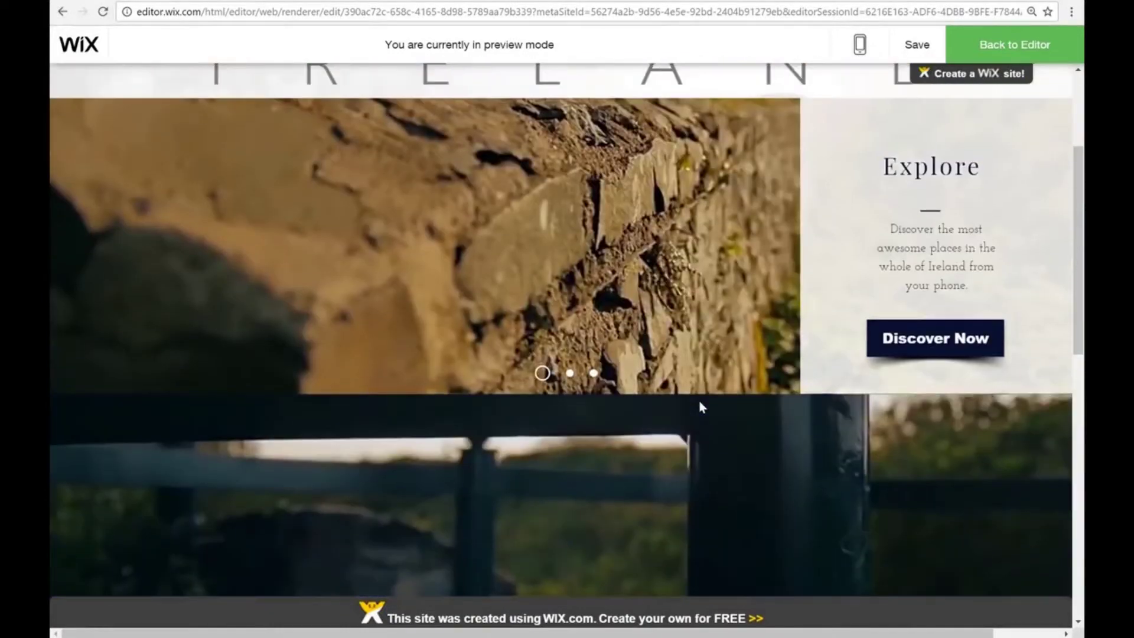
pyautogui.scroll(3, 699, 402)
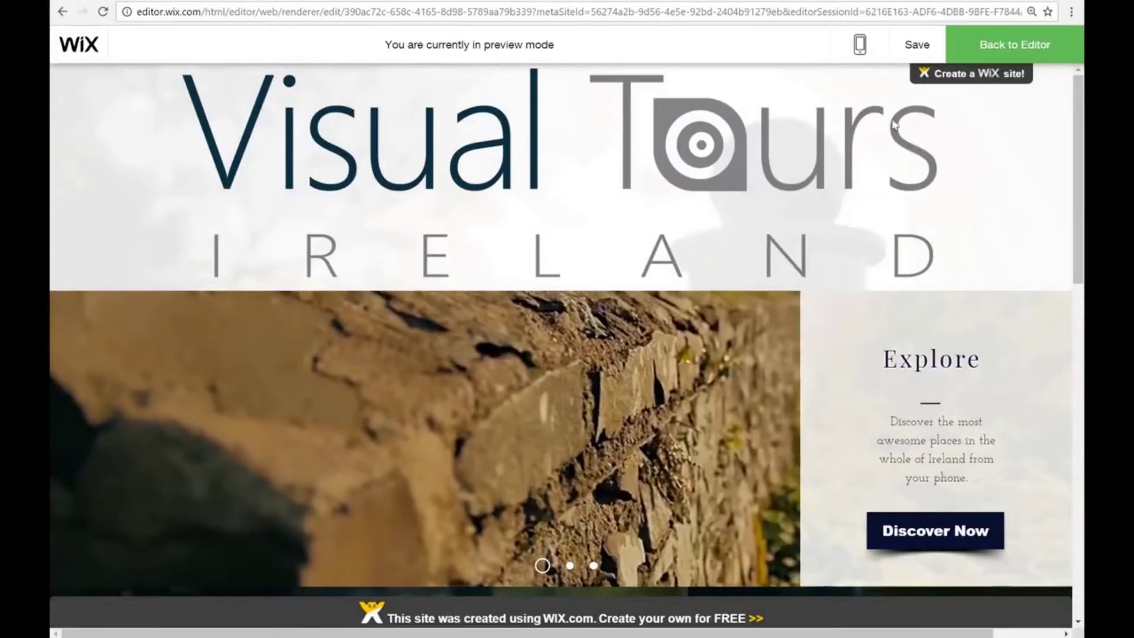
# Switch the preview to the mobile version and check the header and the expandable navigation menu.
pyautogui.moveTo(860, 45)
pyautogui.click(582, 148)
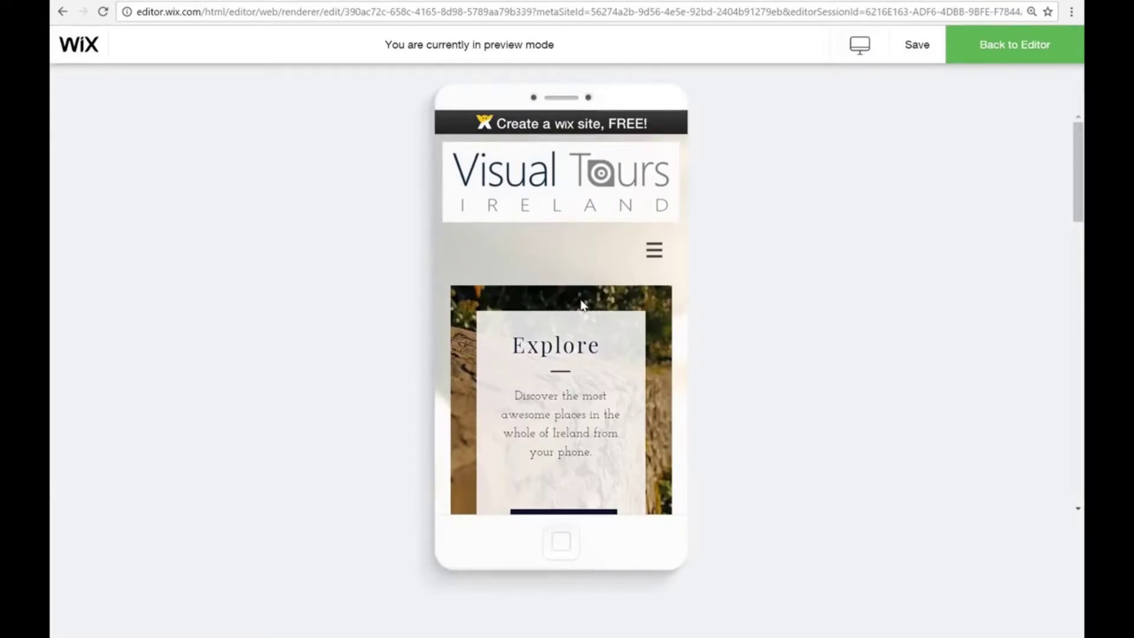
pyautogui.scroll(-2, 582, 305)
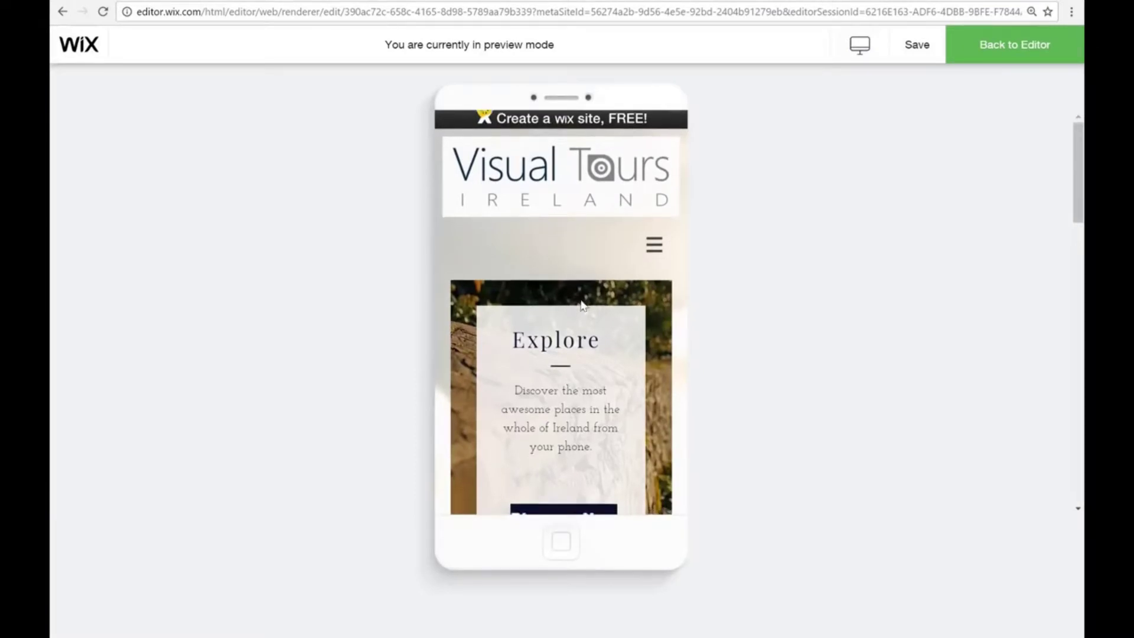
pyautogui.scroll(2, 582, 298)
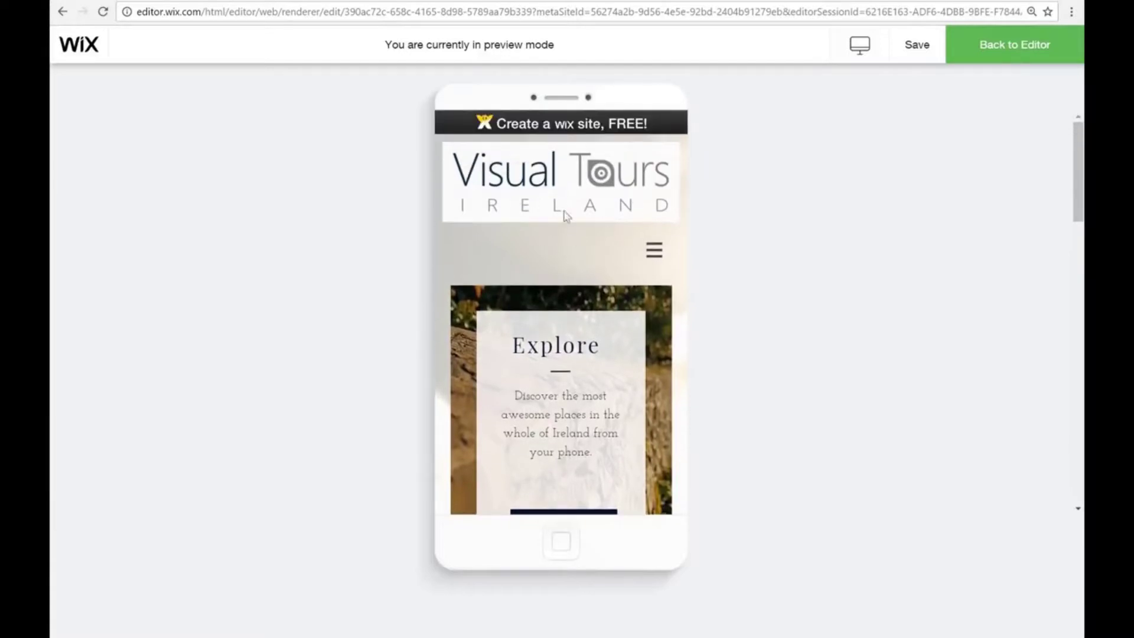
pyautogui.click(654, 261)
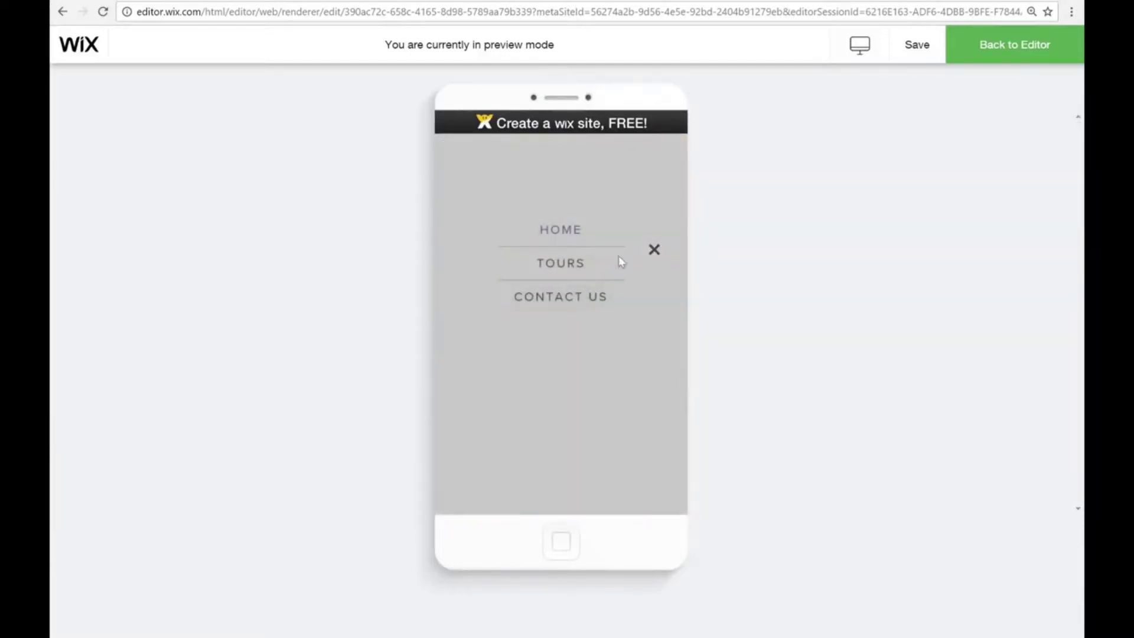
pyautogui.click(654, 251)
# Check the mobile slideshow's second and third slides and review the page down through the About Us section.
pyautogui.scroll(-3, 567, 319)
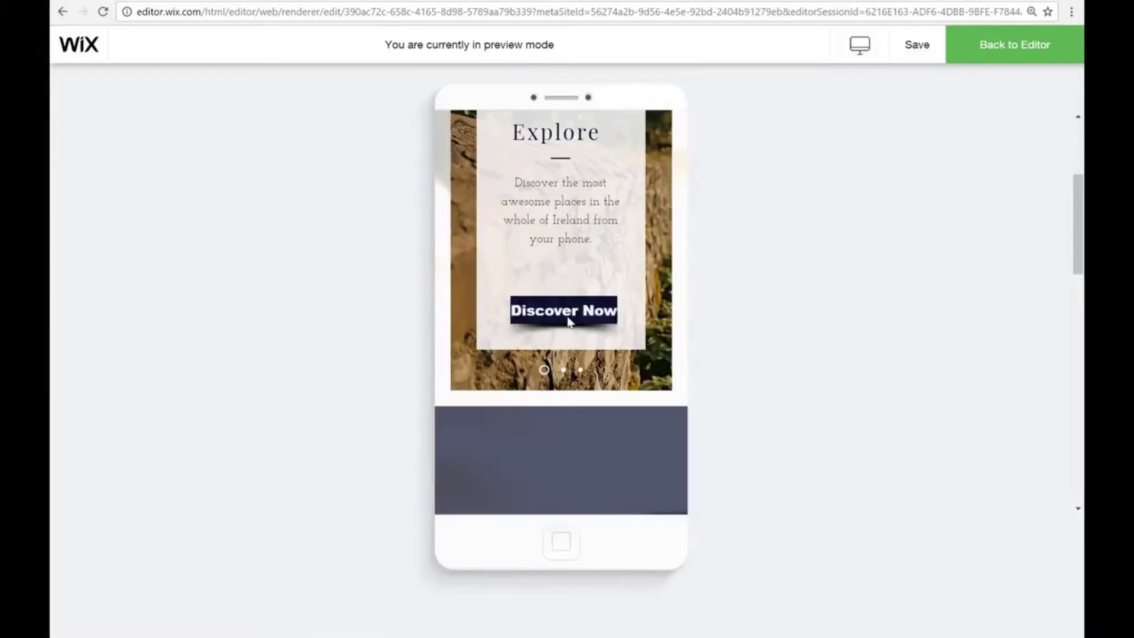
pyautogui.click(562, 370)
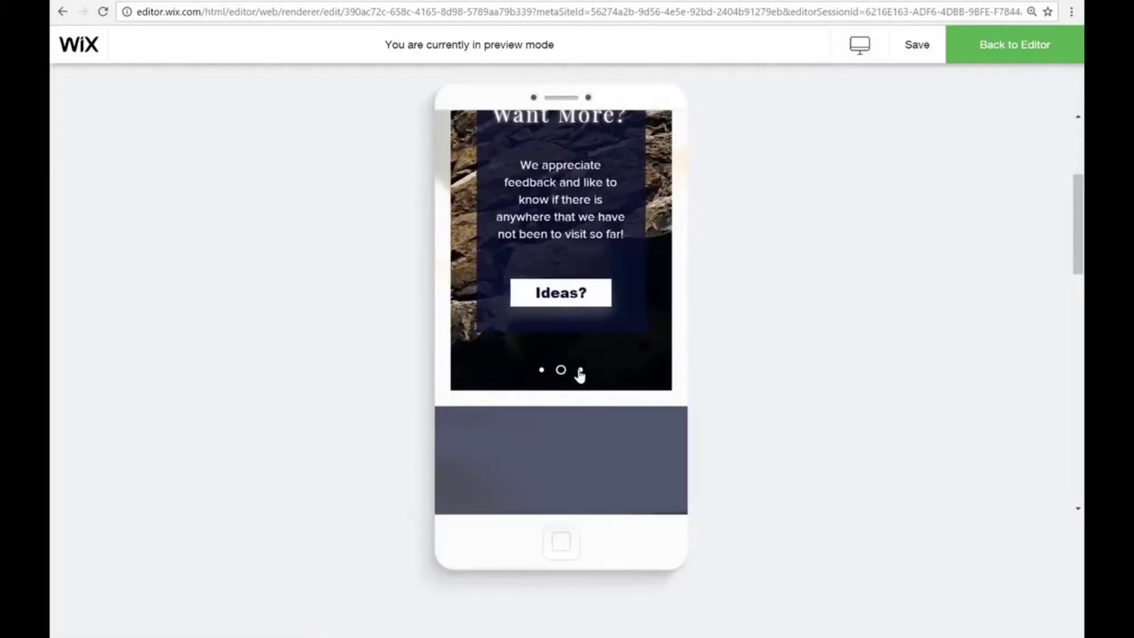
pyautogui.click(580, 370)
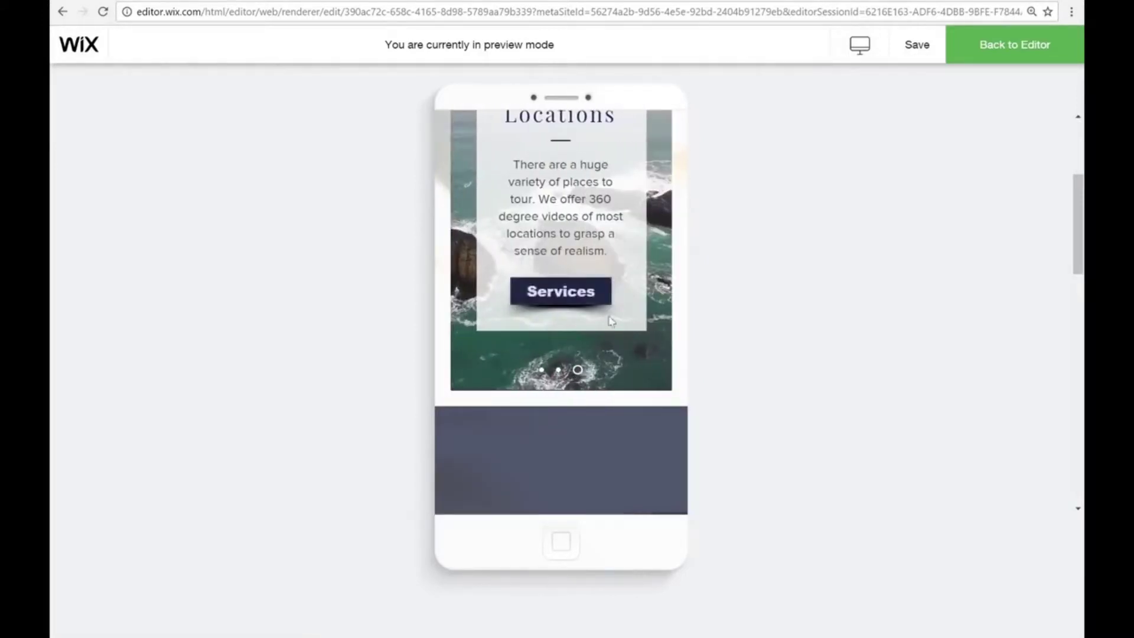
pyautogui.scroll(-5, 614, 351)
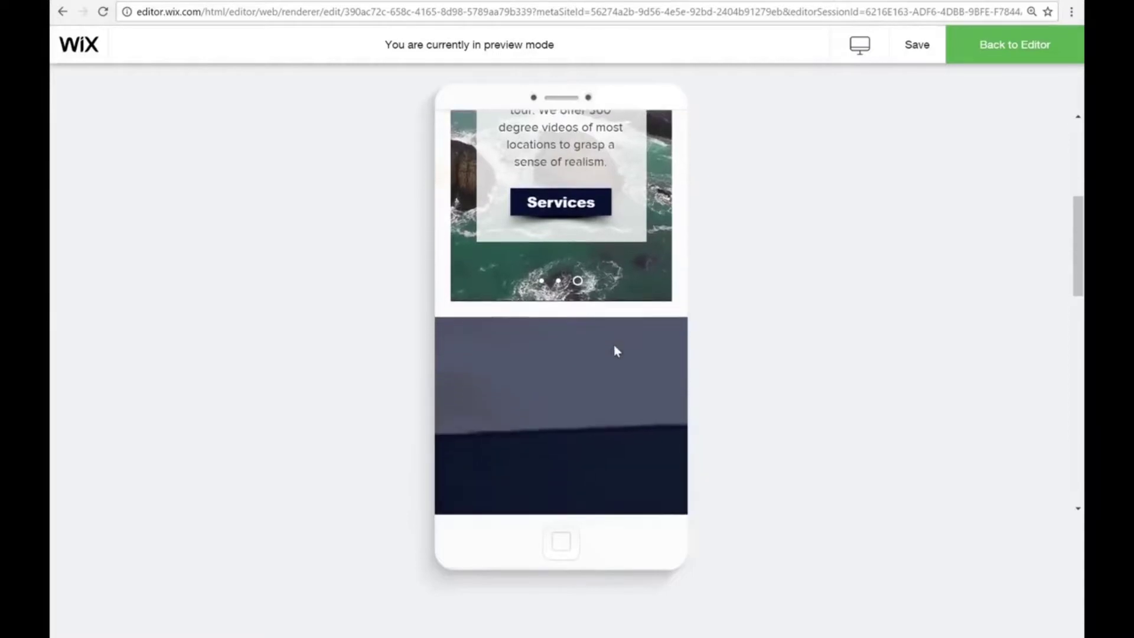
pyautogui.scroll(-5, 615, 351)
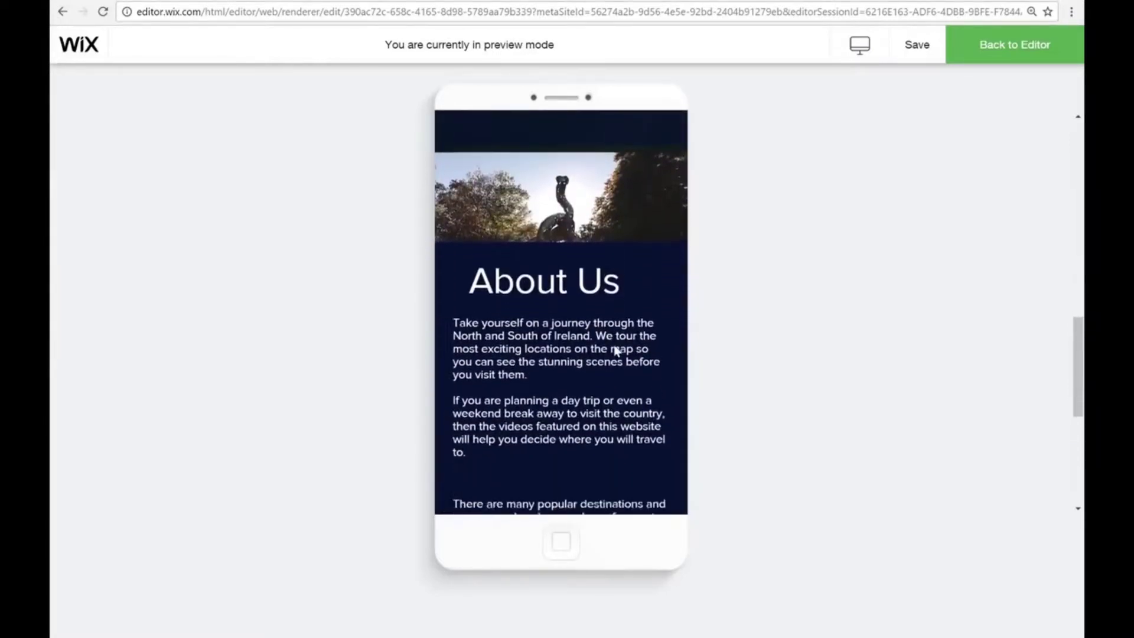
pyautogui.scroll(-4, 614, 351)
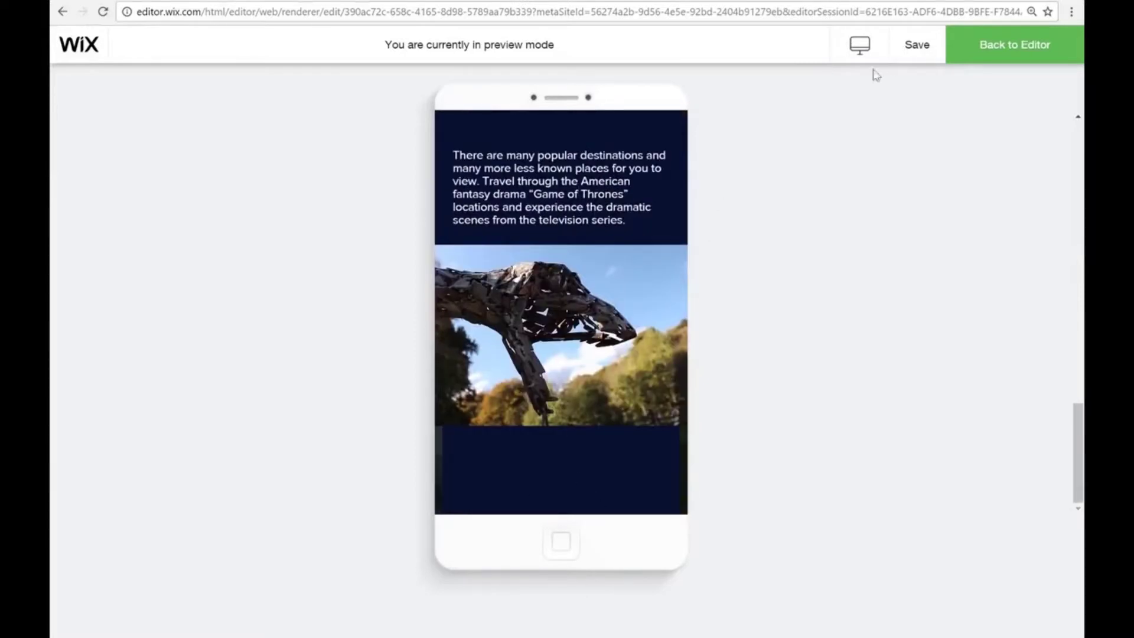
# Leave the preview and switch the editor from the mobile view to the desktop view.
pyautogui.click(1012, 47)
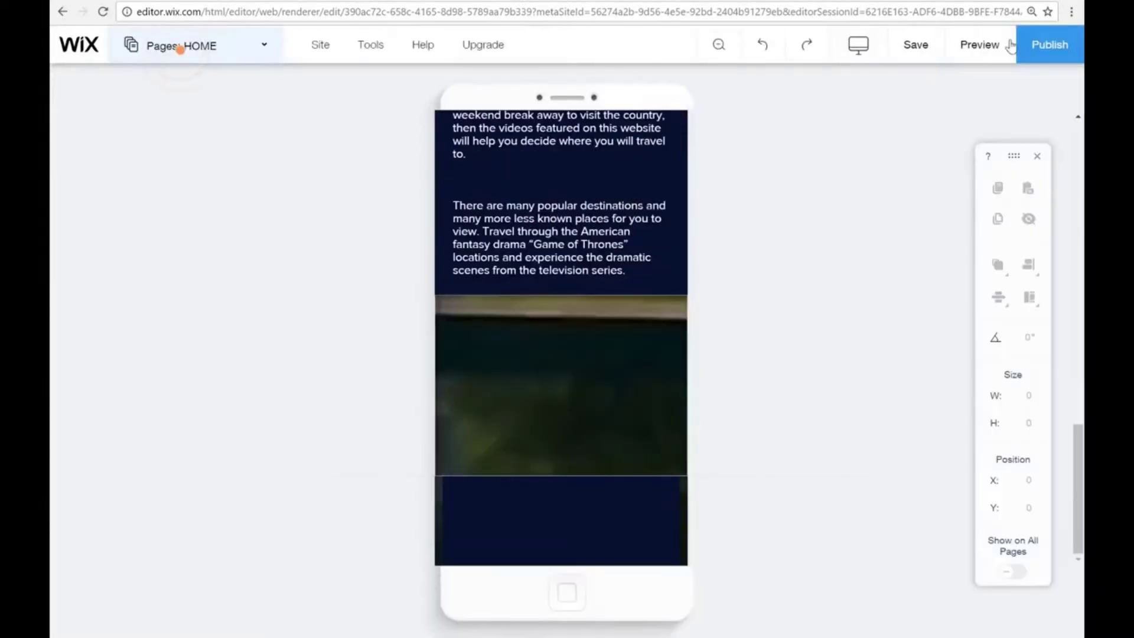
pyautogui.click(858, 44)
pyautogui.click(873, 361)
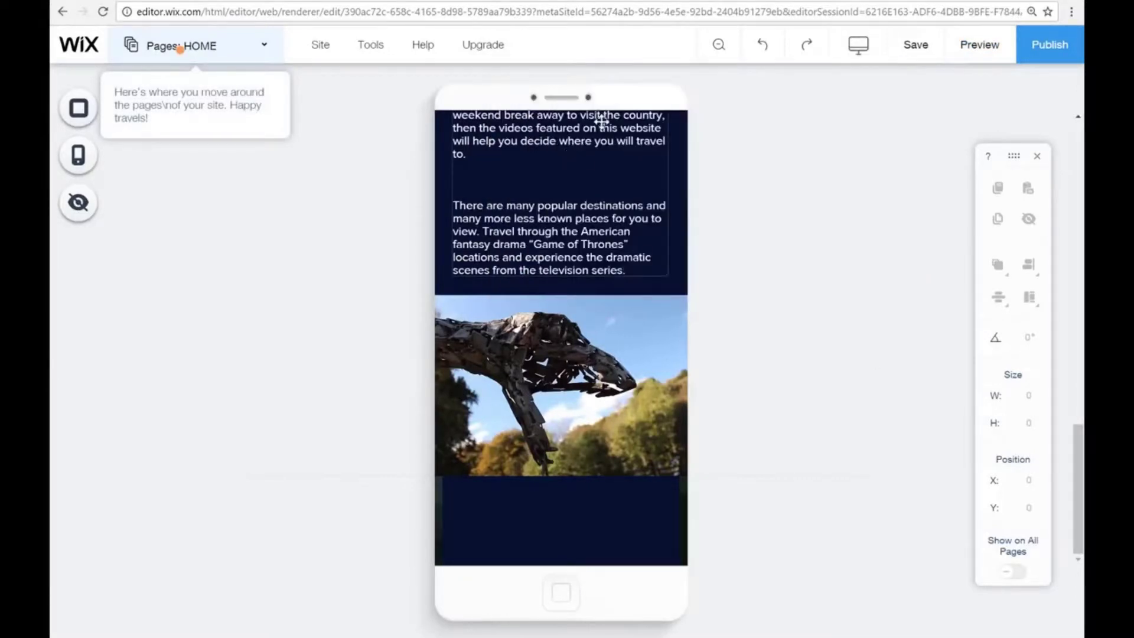
pyautogui.click(858, 44)
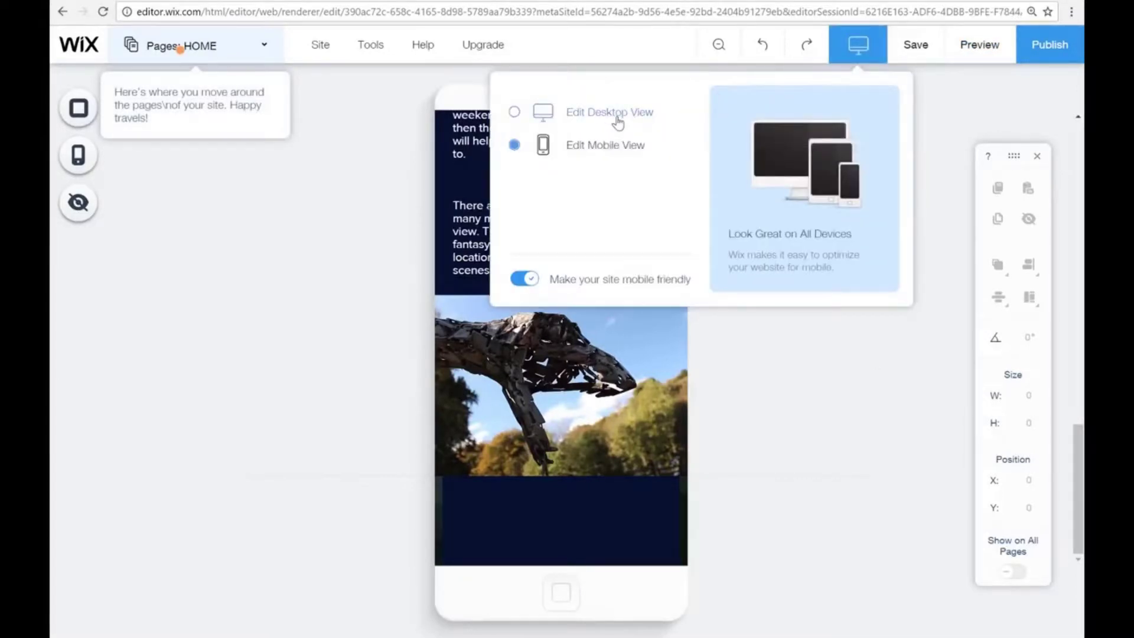
pyautogui.click(615, 118)
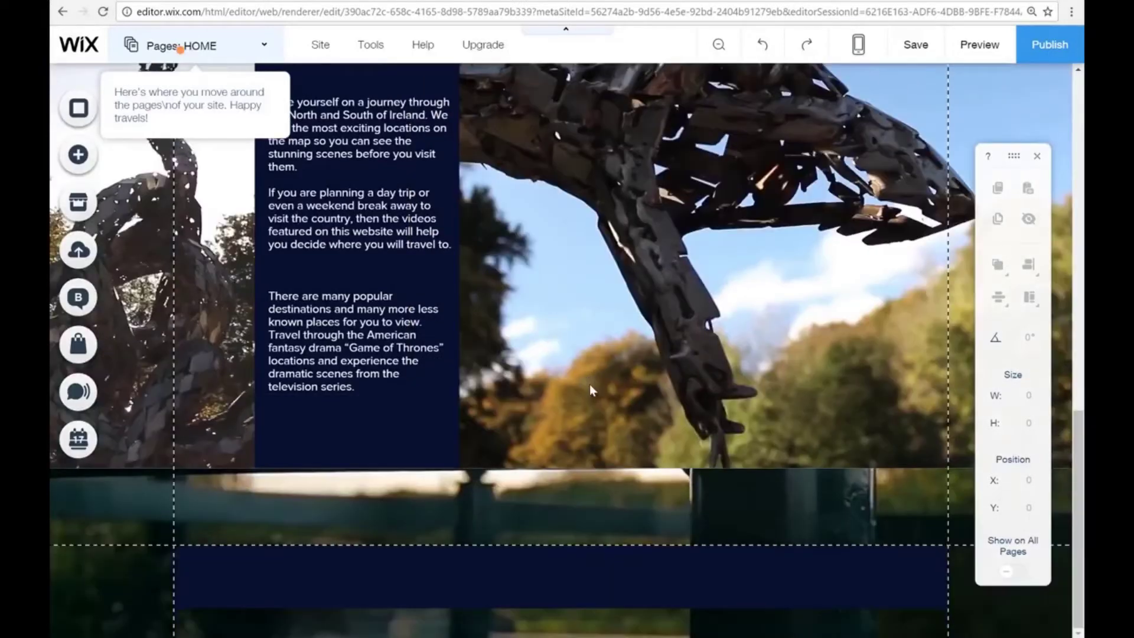
# Add the light button from My Buttons and place it beneath the About Us text in Column 2.
pyautogui.click(88, 167)
pyautogui.click(140, 162)
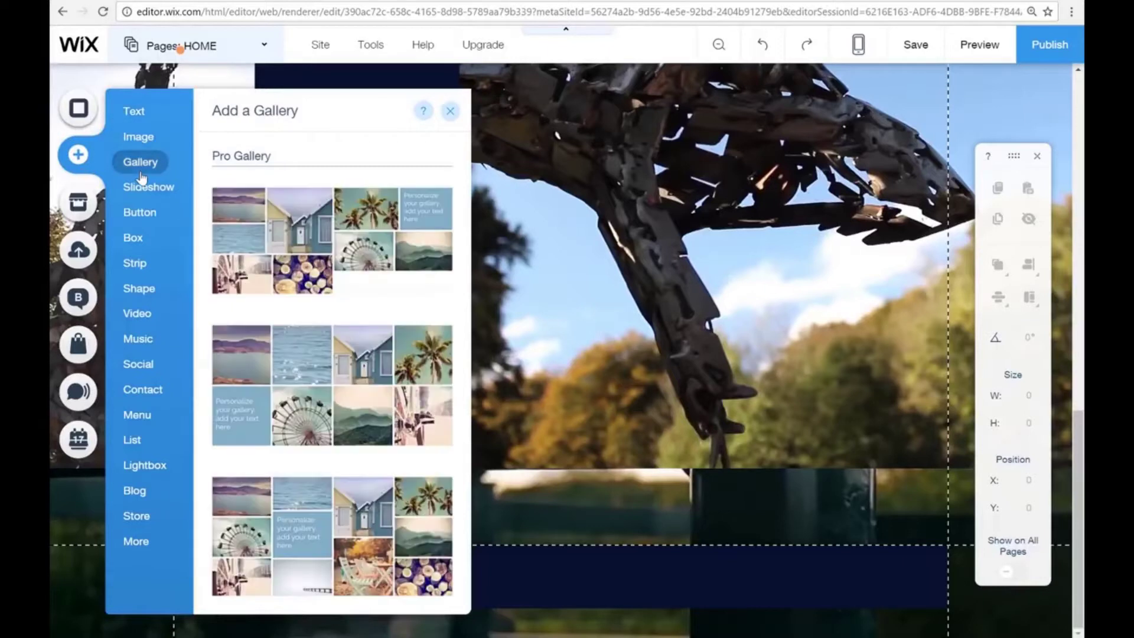
pyautogui.click(147, 215)
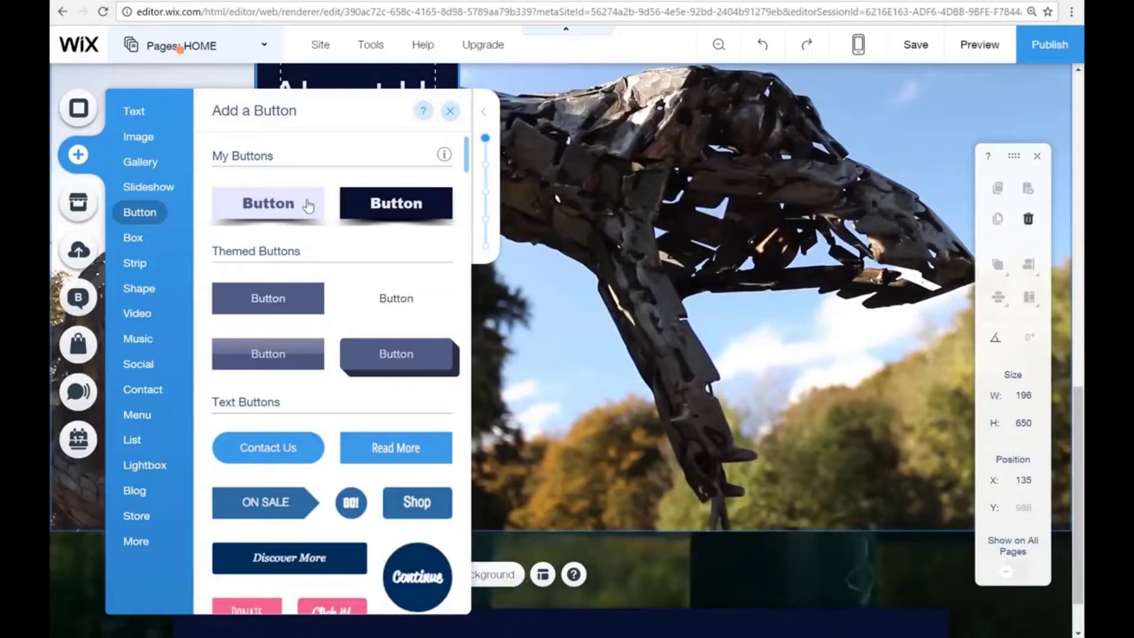
pyautogui.moveTo(565, 304); pyautogui.dragTo(385, 490)
# Change the new button's text to "Tours".
pyautogui.click(349, 451)
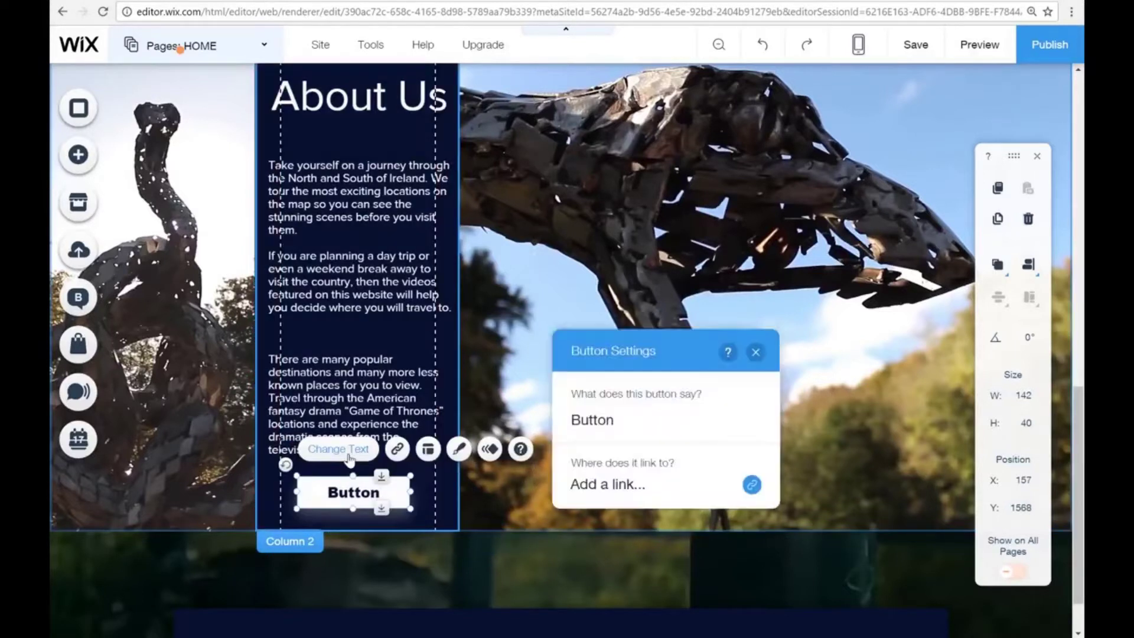
pyautogui.click(664, 423)
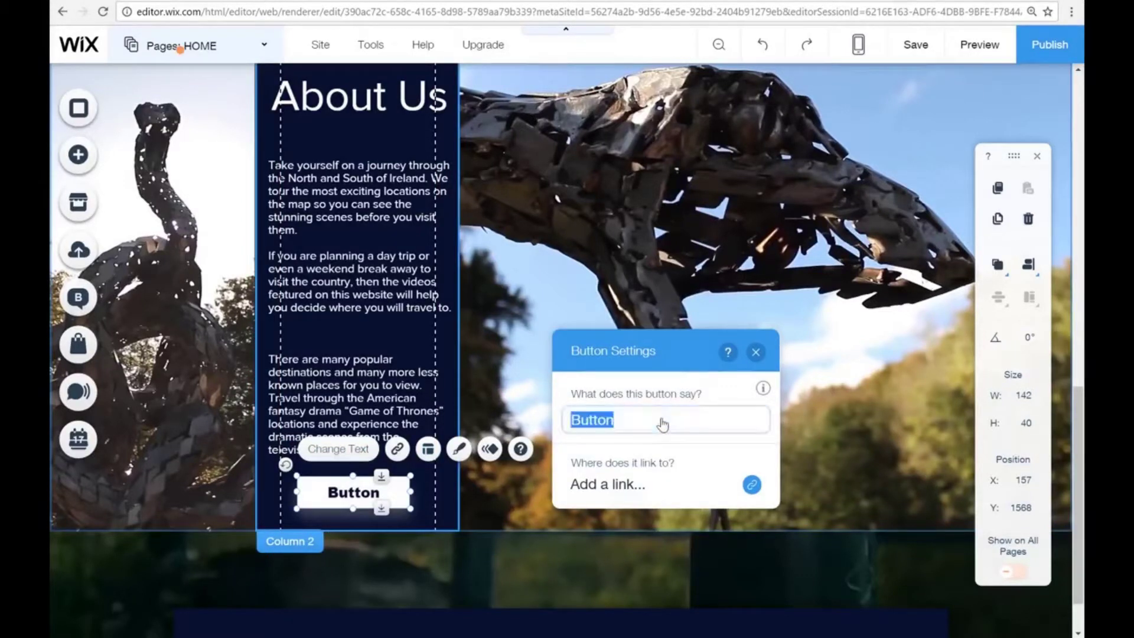
pyautogui.write('Tours')
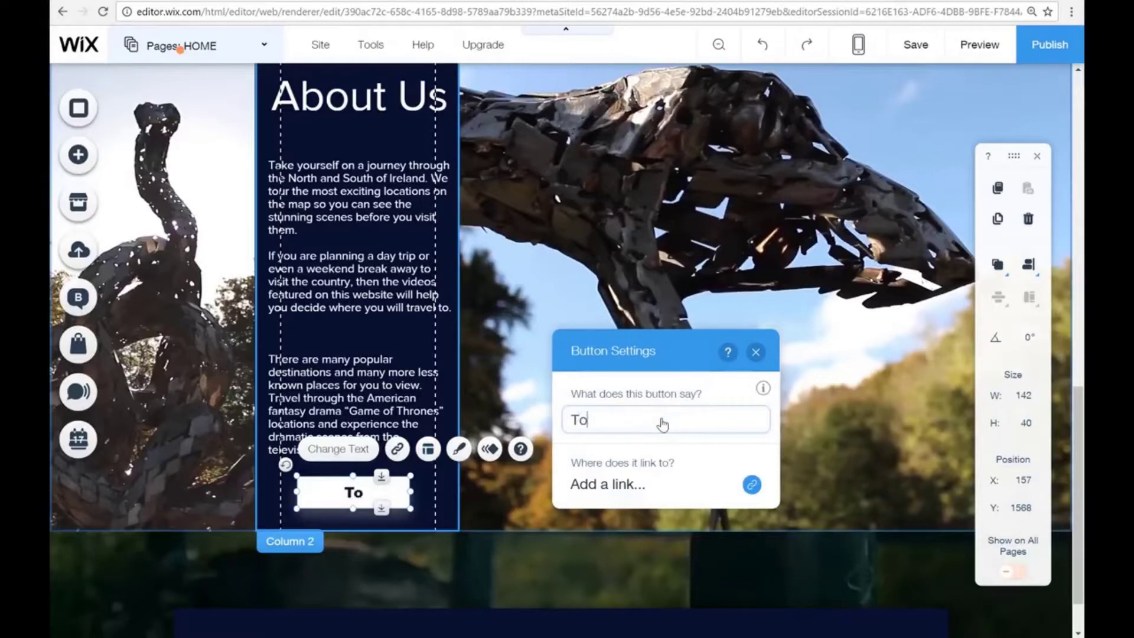
# Link the Tours button to the TOURS page and close its settings.
pyautogui.click(751, 485)
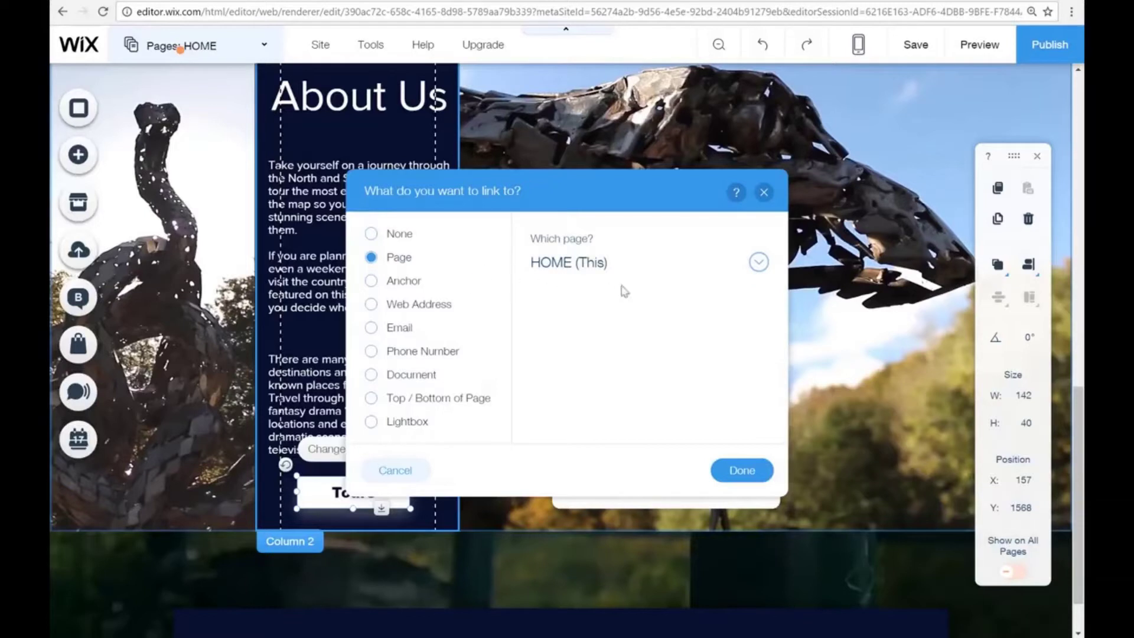
pyautogui.click(760, 262)
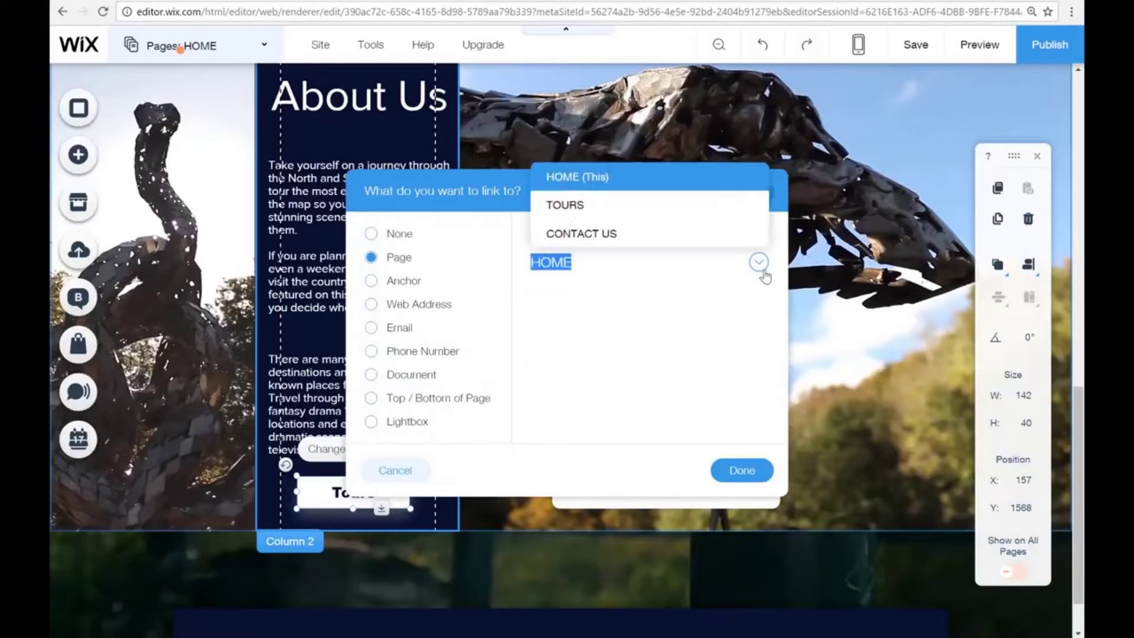
pyautogui.click(666, 213)
pyautogui.click(742, 470)
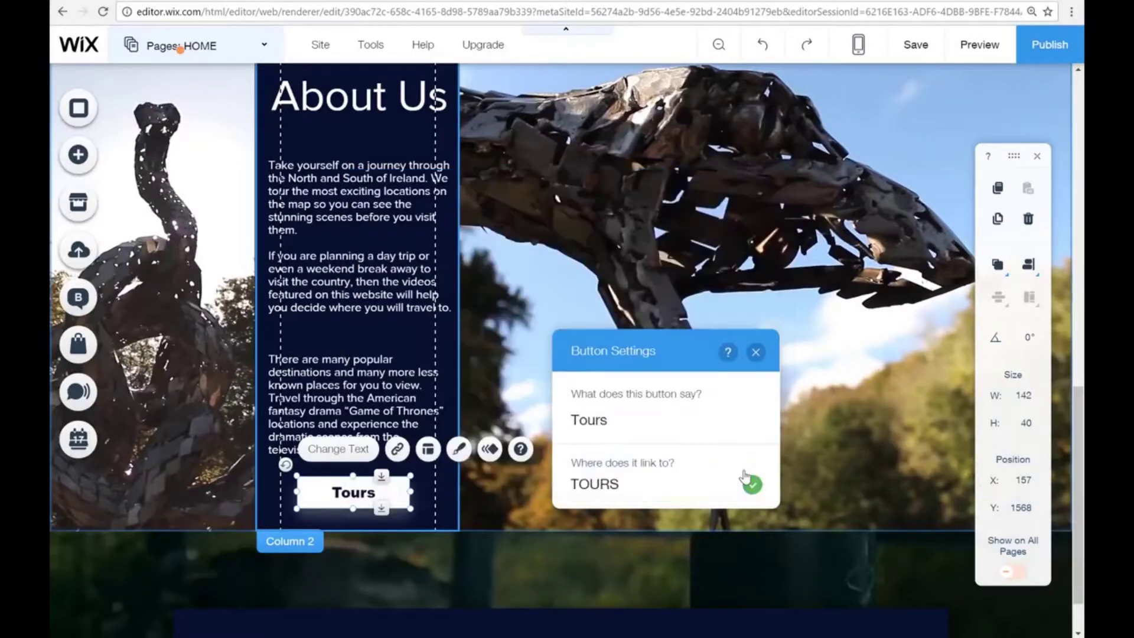
pyautogui.click(755, 352)
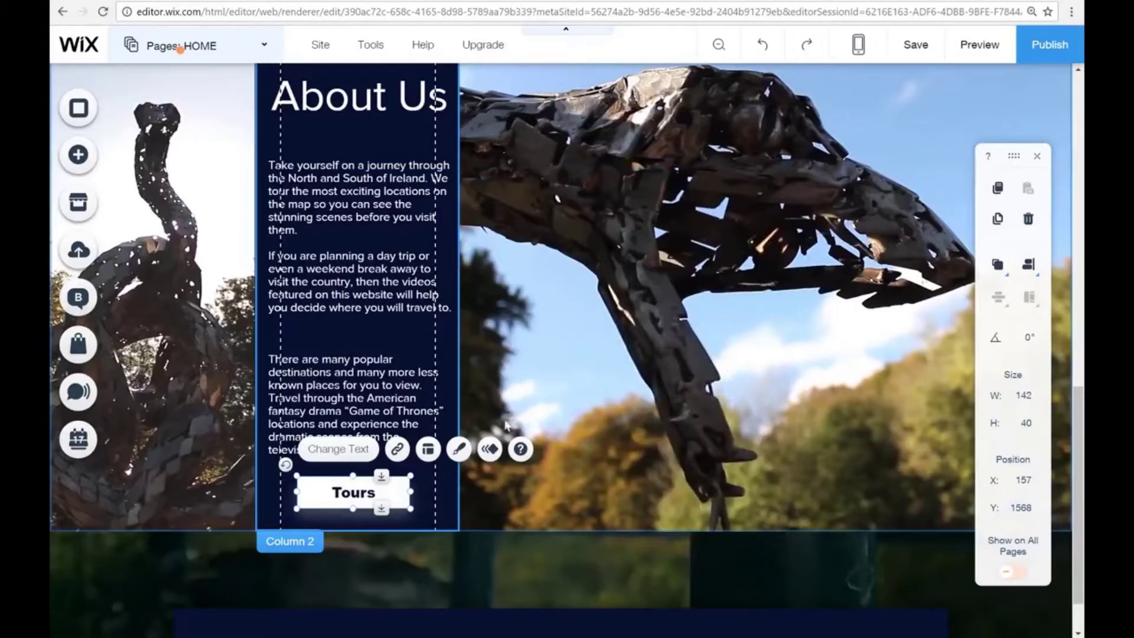
# Deselect the Tours button and preview the About Us section with it.
pyautogui.click(568, 410)
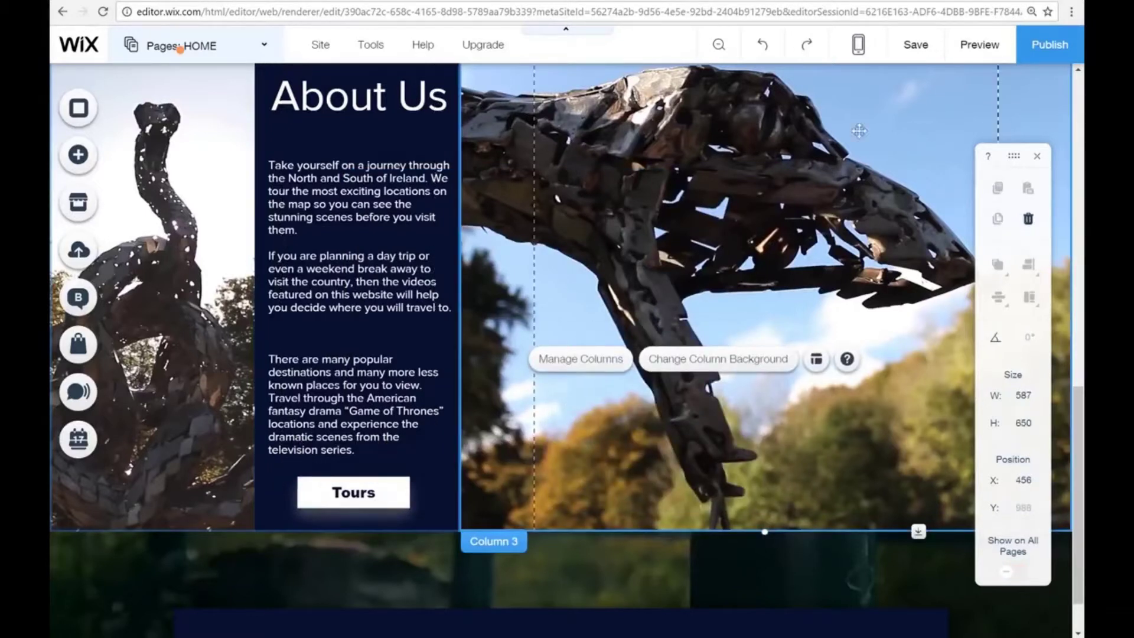
pyautogui.click(980, 46)
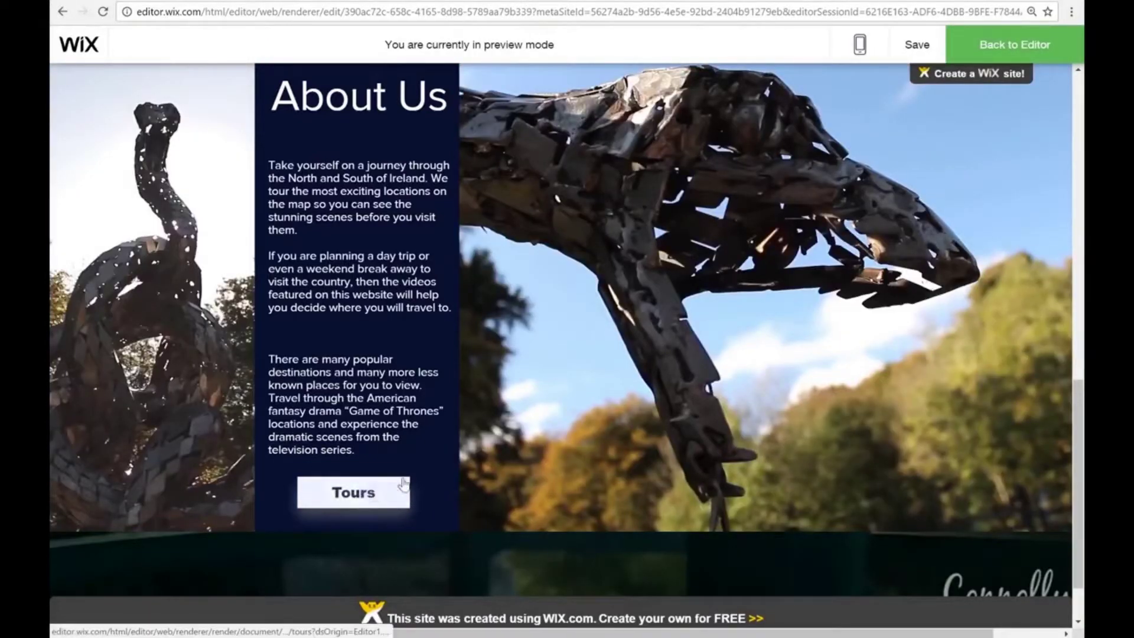
# Return to the editor and add the "Welcome to THE NEXT BIG THING" strip beneath the About Us section.
pyautogui.click(996, 55)
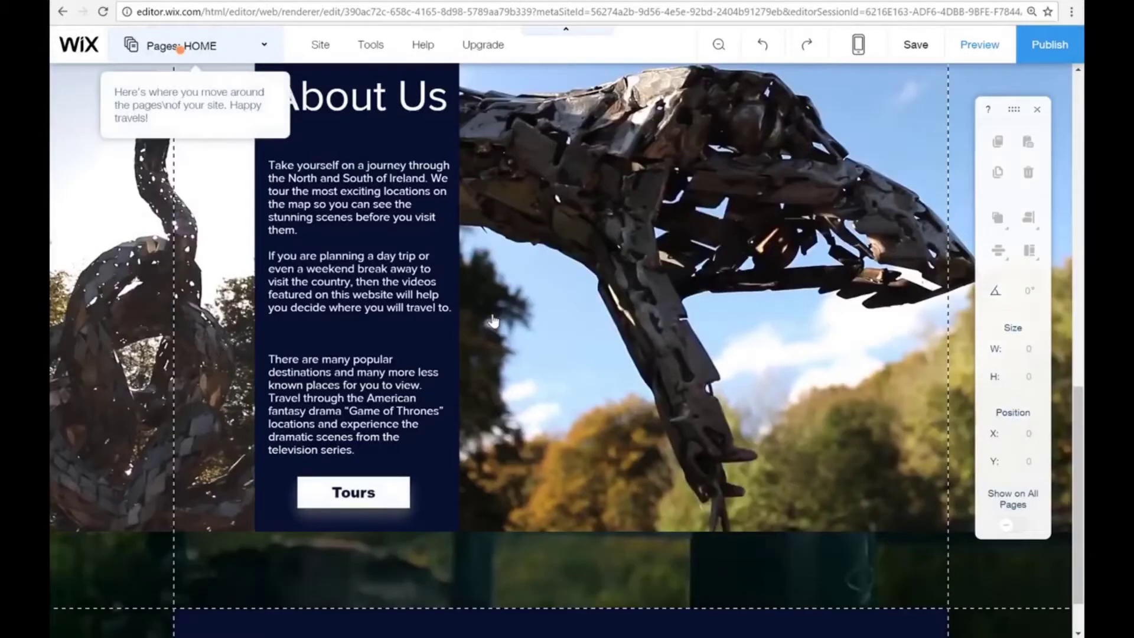
pyautogui.scroll(-2, 1083, 407)
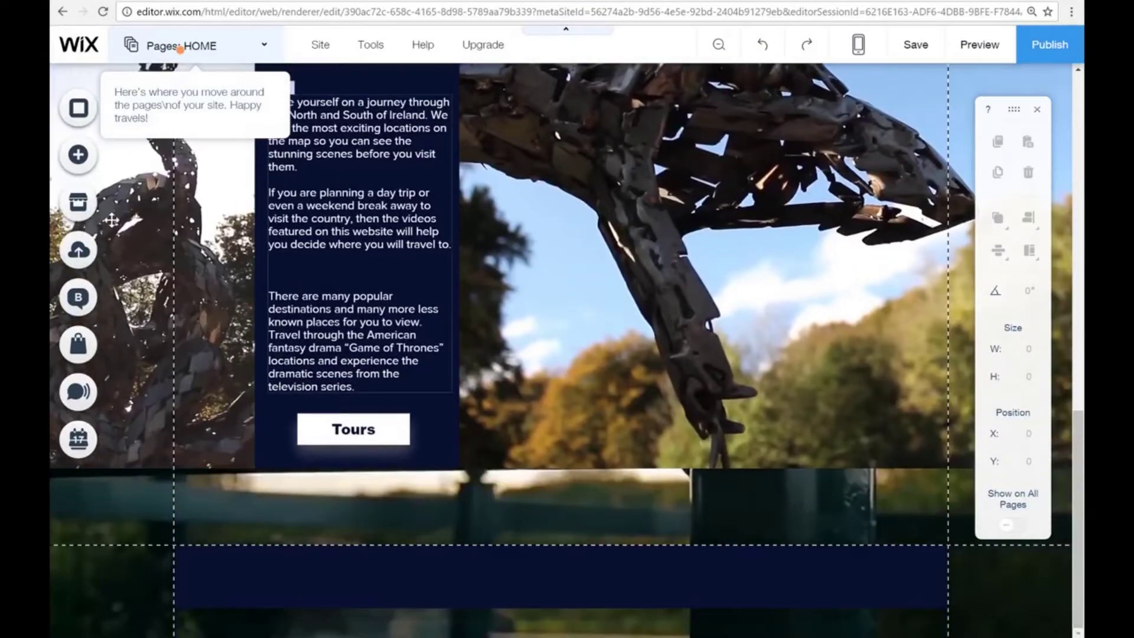
pyautogui.click(79, 158)
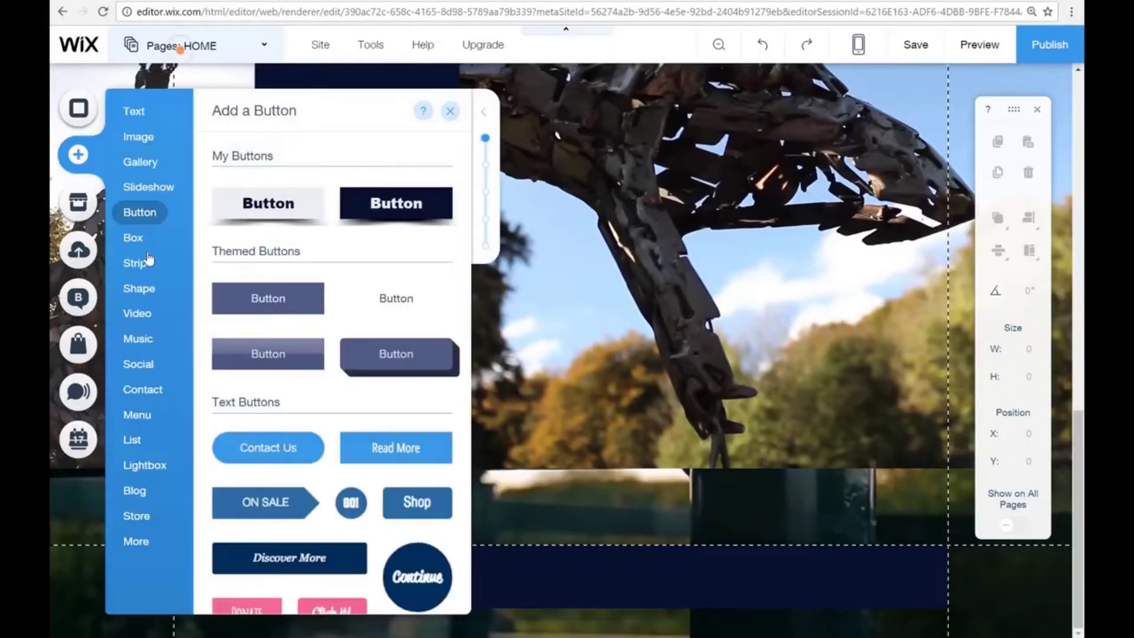
pyautogui.click(141, 312)
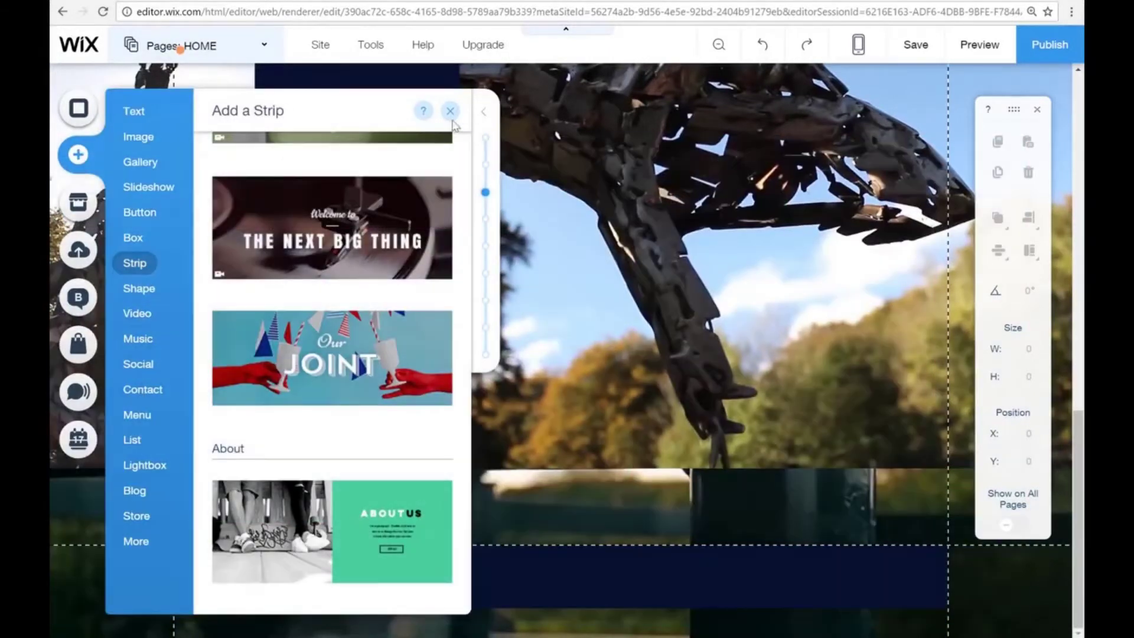
pyautogui.click(449, 112)
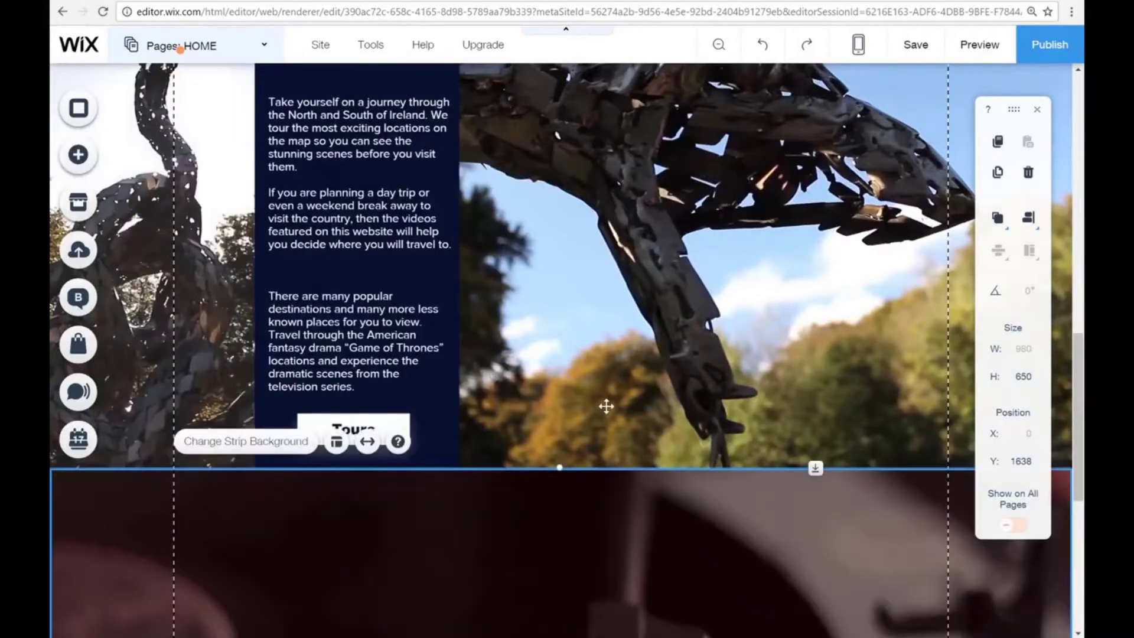
pyautogui.scroll(-7, 606, 406)
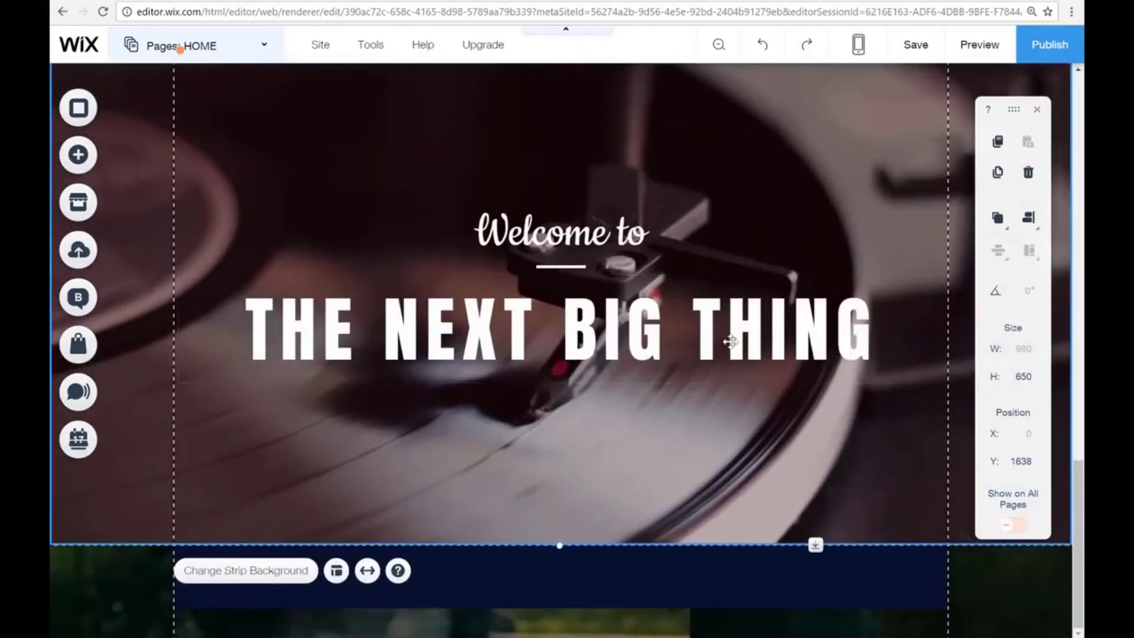
# Replace the strip's "THE NEXT BIG THING" heading with "Showing Yoy Where You Want To Go".
pyautogui.click(566, 348)
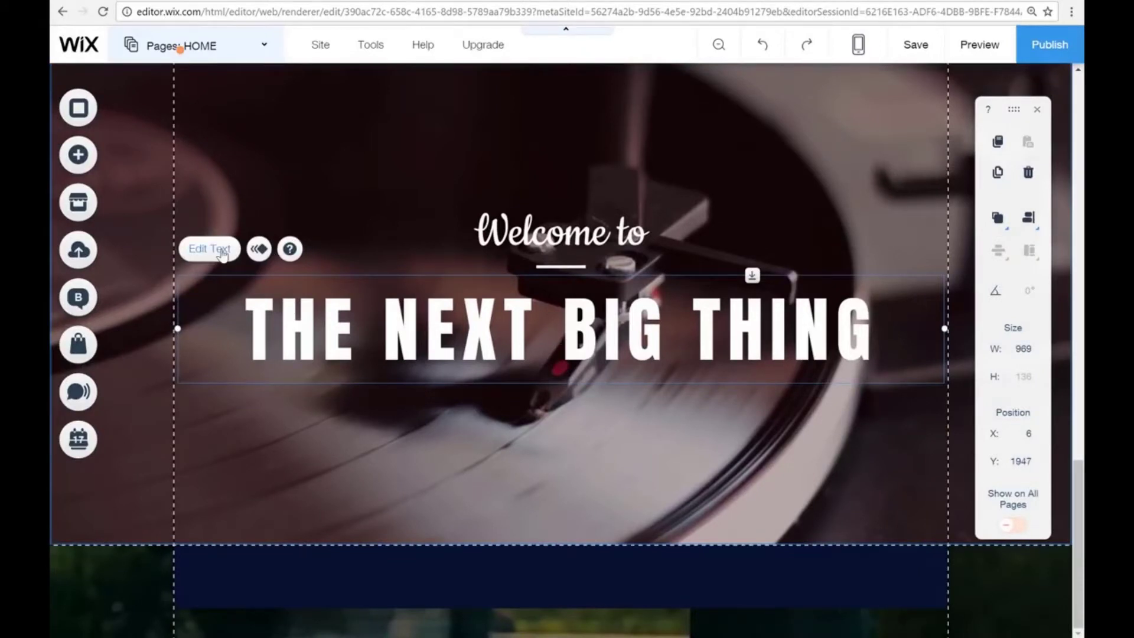
pyautogui.doubleClick(406, 314)
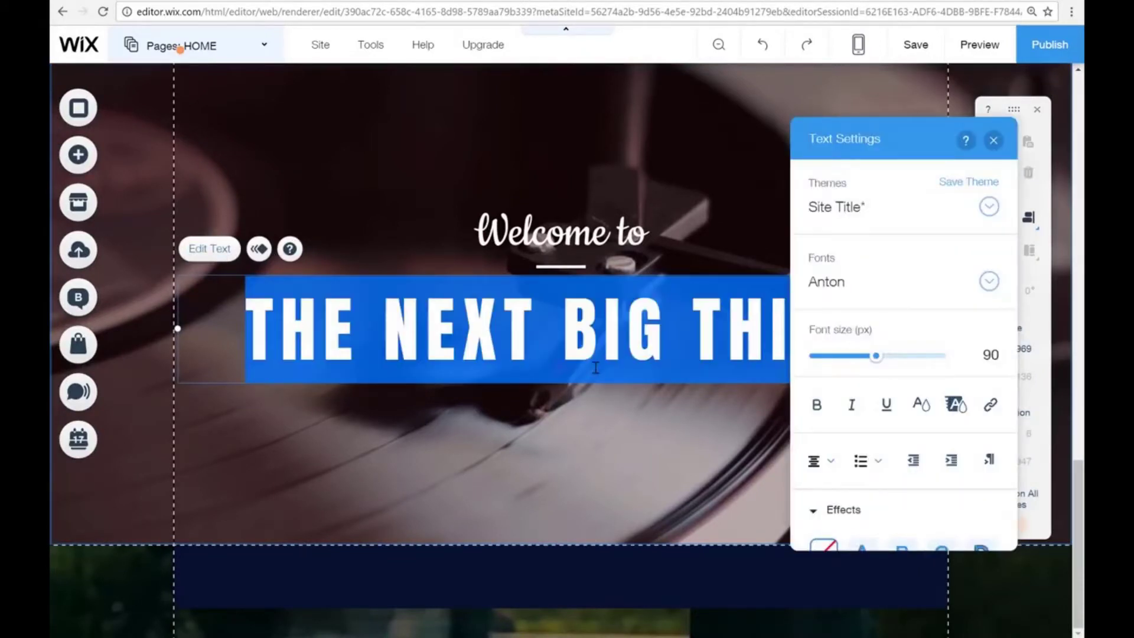
pyautogui.write('Showing Yoy Where You Want To Go')
# Change the strip heading's font to a wide, bold all-capitals style and set its size to 55 px.
pyautogui.moveTo(915, 139); pyautogui.dragTo(533, 168)
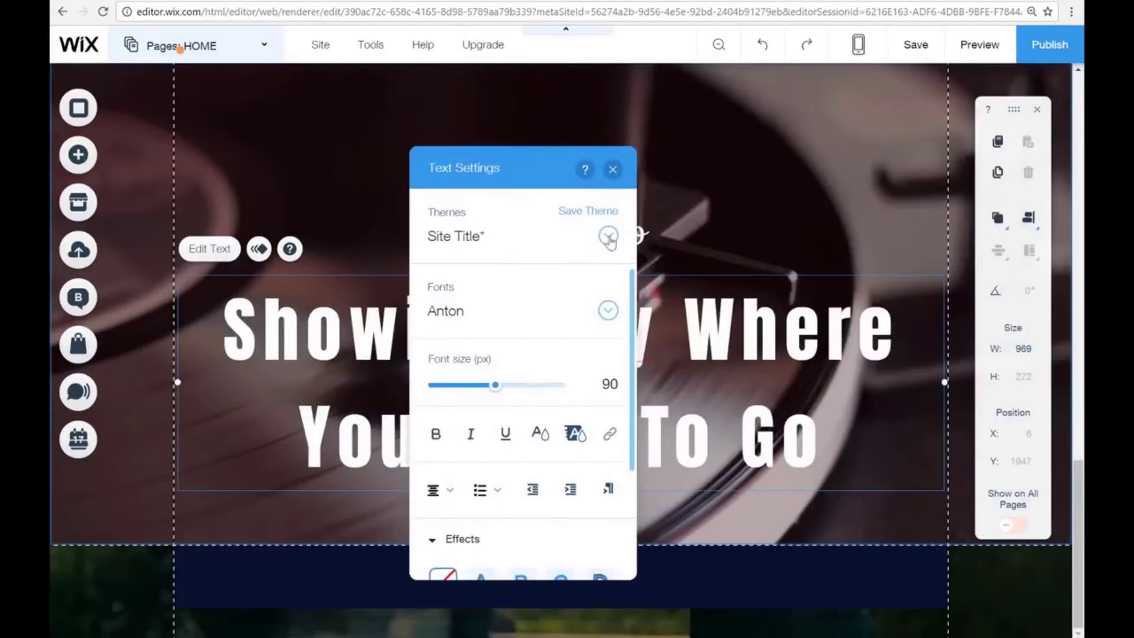
pyautogui.click(608, 238)
pyautogui.click(561, 297)
pyautogui.click(591, 236)
pyautogui.click(540, 192)
pyautogui.click(608, 311)
pyautogui.moveTo(685, 520); pyautogui.dragTo(686, 470)
pyautogui.click(532, 467)
pyautogui.click(610, 384)
pyautogui.write('55')
# Give the strip heading a light lavender colour and a soft shadow effect, and close its text settings.
pyautogui.scroll(-1, 590, 390)
pyautogui.click(541, 356)
pyautogui.click(452, 289)
pyautogui.click(547, 222)
pyautogui.click(575, 355)
pyautogui.click(577, 355)
pyautogui.click(551, 361)
pyautogui.click(546, 223)
pyautogui.click(574, 355)
pyautogui.click(578, 329)
pyautogui.click(482, 505)
pyautogui.click(561, 503)
pyautogui.click(613, 170)
# Change the "Welcome to" line above the heading to "Visual Tour Ireland".
pyautogui.click(561, 234)
pyautogui.click(277, 177)
pyautogui.write('Visual Tour I')
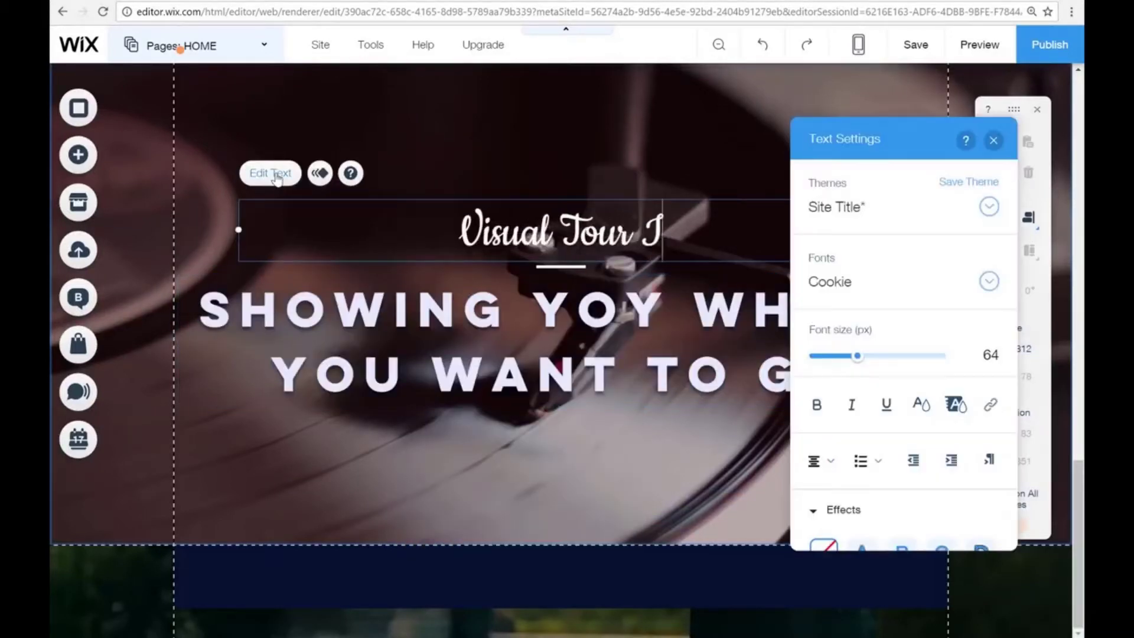
pyautogui.write('reland')
pyautogui.click(994, 140)
# Correct "Yoy" to "You" in the strip's heading and close the text settings.
pyautogui.click(561, 340)
pyautogui.click(209, 249)
pyautogui.click(670, 312)
pyautogui.press('BackSpace')
pyautogui.write('U')
pyautogui.click(993, 140)
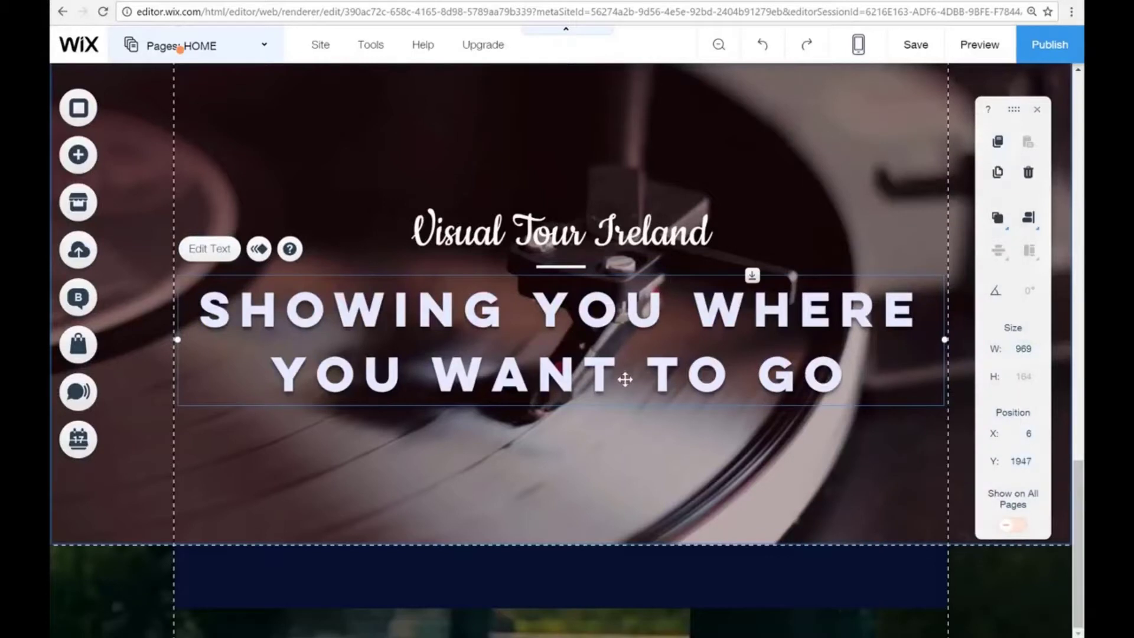
# Replace the strip's video background with the uploaded image VTI_140.png and close the background settings.
pyautogui.click(750, 172)
pyautogui.click(831, 140)
pyautogui.click(919, 274)
pyautogui.scroll(-5, 993, 311)
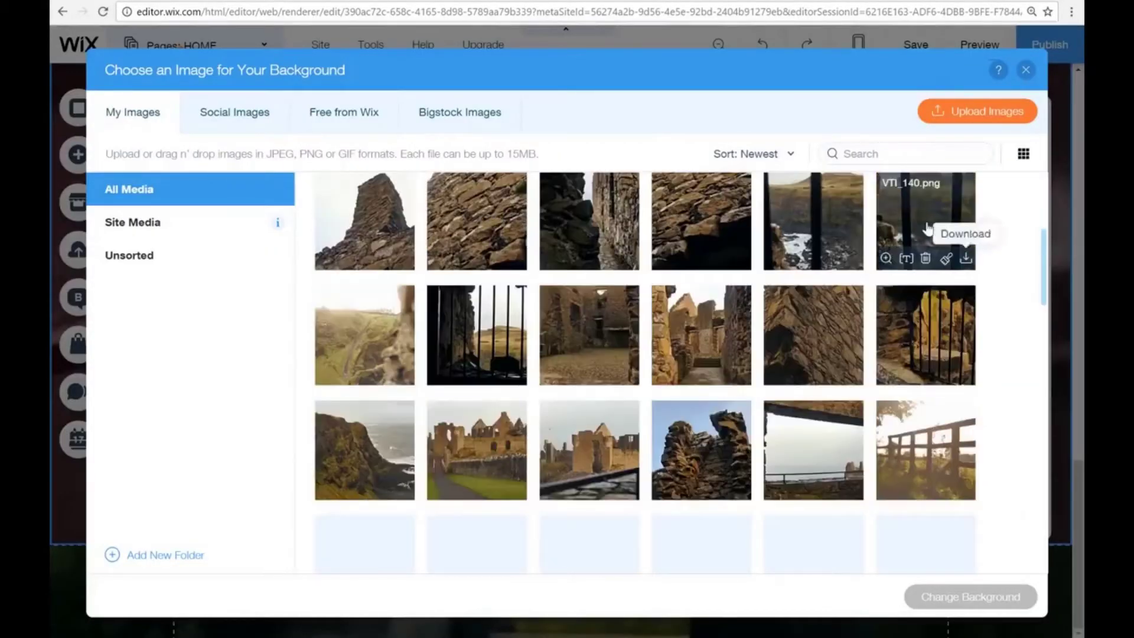
pyautogui.click(928, 228)
pyautogui.click(980, 599)
pyautogui.click(1014, 140)
# Preview how the strip's new background image looks while scrolling the page, and return to the editor.
pyautogui.click(979, 45)
pyautogui.scroll(-10, 818, 270)
pyautogui.scroll(10, 561, 337)
pyautogui.click(1014, 45)
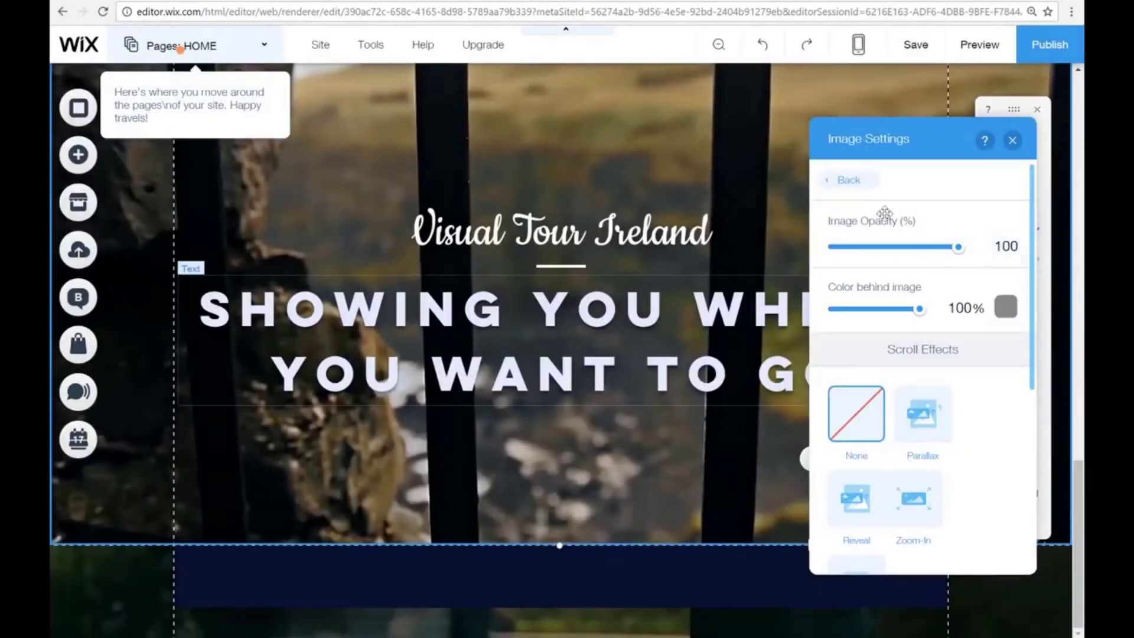
# Apply the Zoom-In scroll effect to the strip's background image and preview the effect on the page.
pyautogui.click(913, 505)
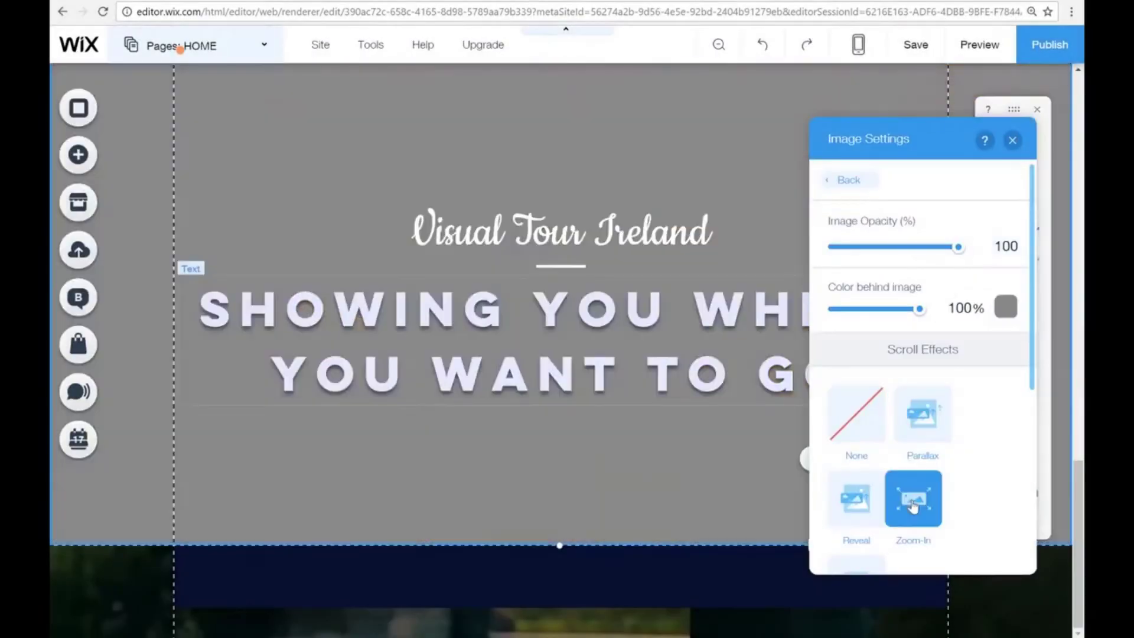
pyautogui.click(1012, 140)
pyautogui.click(989, 49)
pyautogui.scroll(-18, 810, 229)
pyautogui.scroll(8, 810, 229)
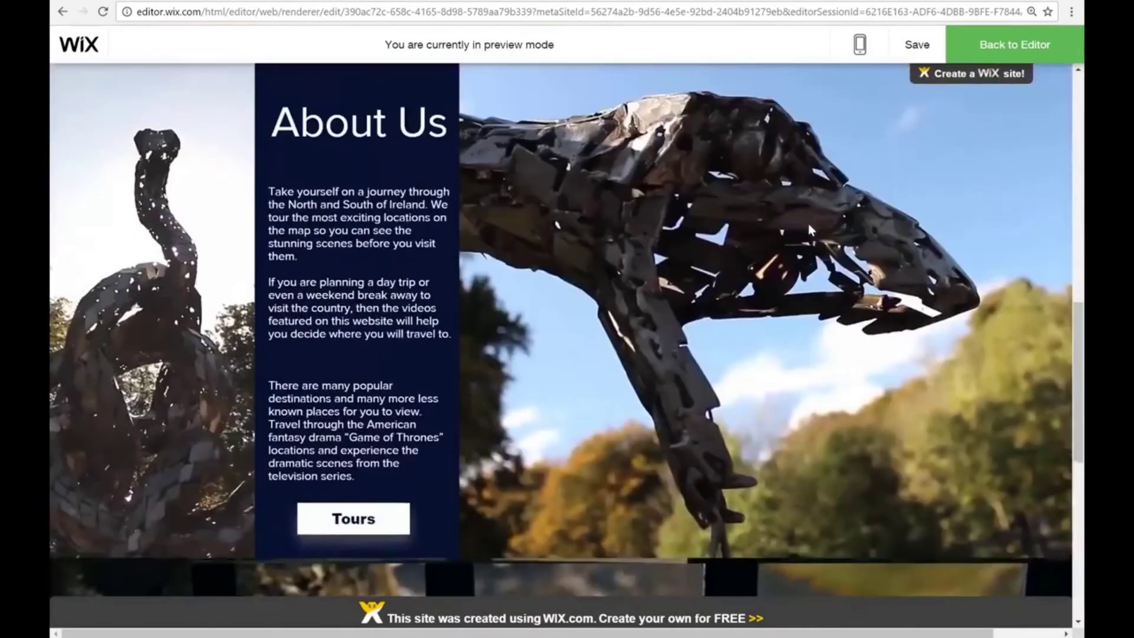
pyautogui.scroll(-9, 809, 227)
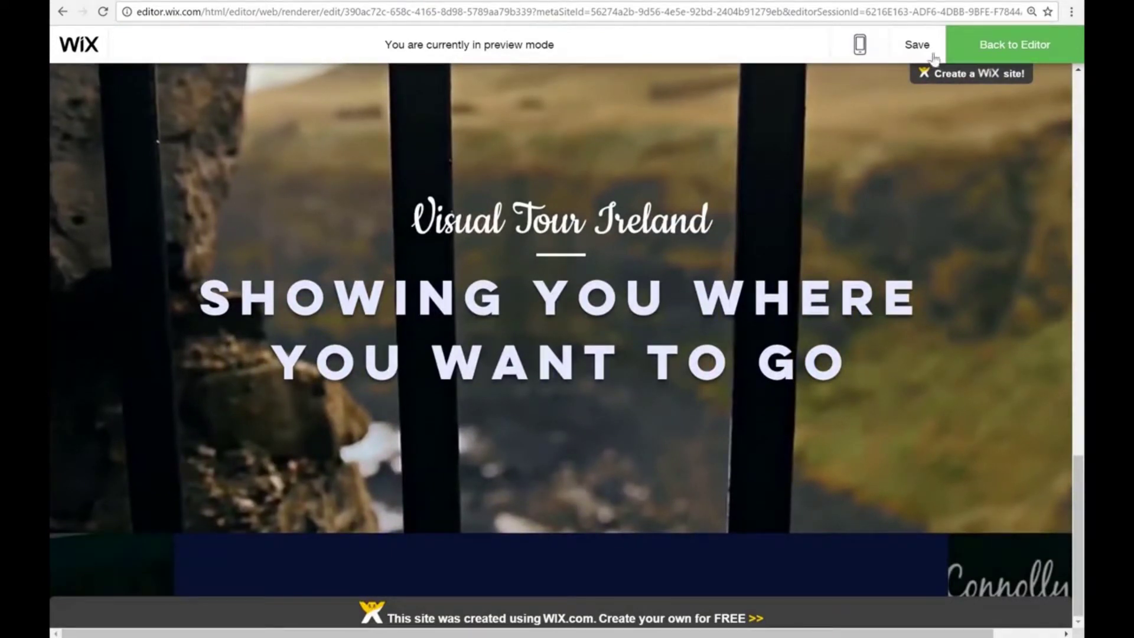
# Return to the editor and add the About Us strip template with the photo column to the page.
pyautogui.click(1008, 52)
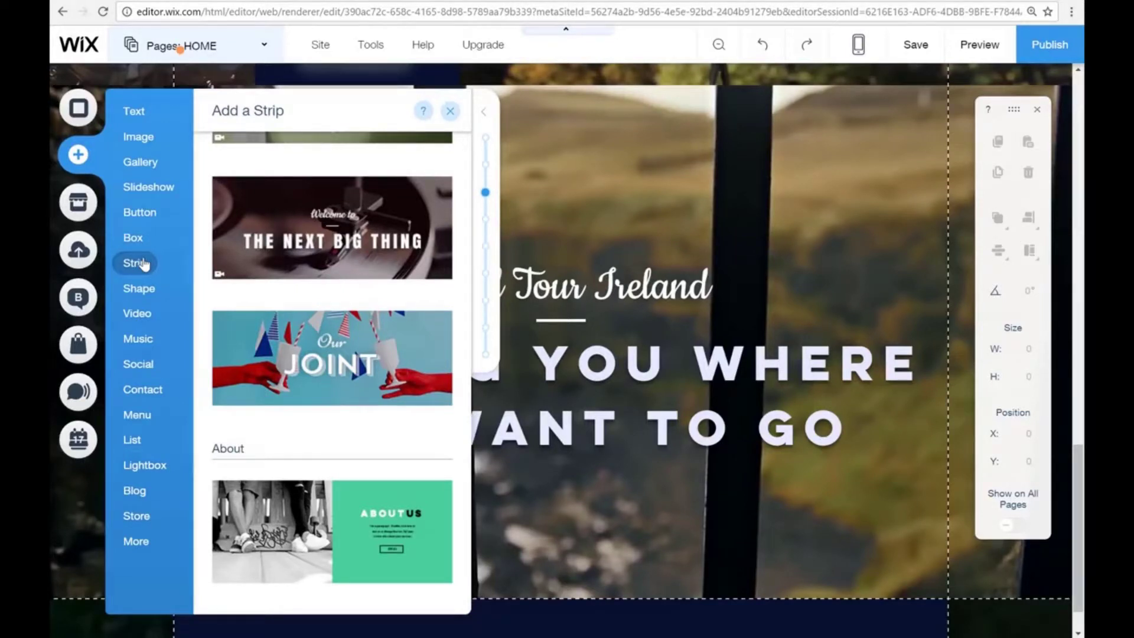
pyautogui.scroll(-4, 359, 511)
pyautogui.moveTo(322, 248); pyautogui.dragTo(608, 401)
# Replace the new strip's "ABOUT US" heading with "SERVICES WE OFFER".
pyautogui.click(777, 190)
pyautogui.doubleClick(734, 346)
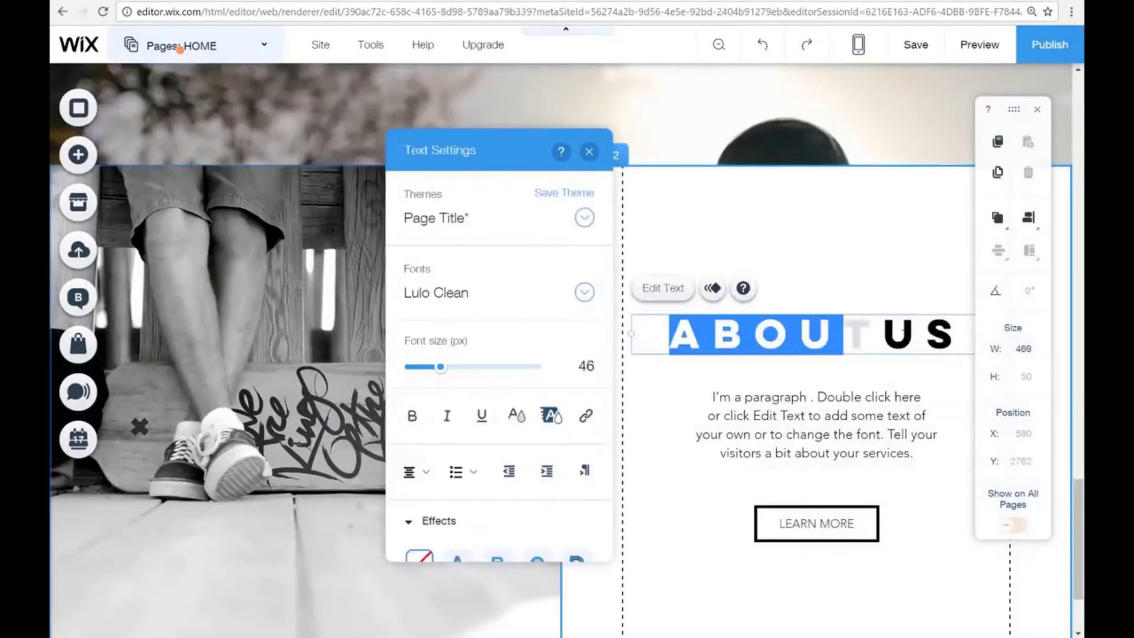
pyautogui.write('SERVICESWE OFFER')
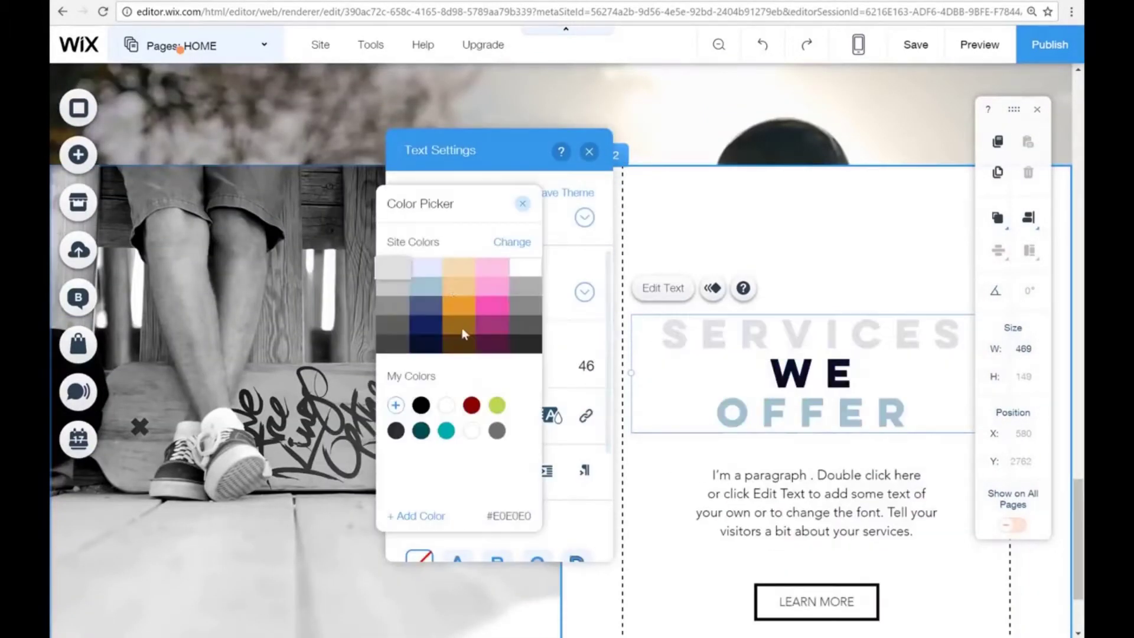
# Recolour the heading words SERVICES and OFFER slate blue and move the heading higher in Column 2.
pyautogui.click(464, 309)
pyautogui.click(804, 280)
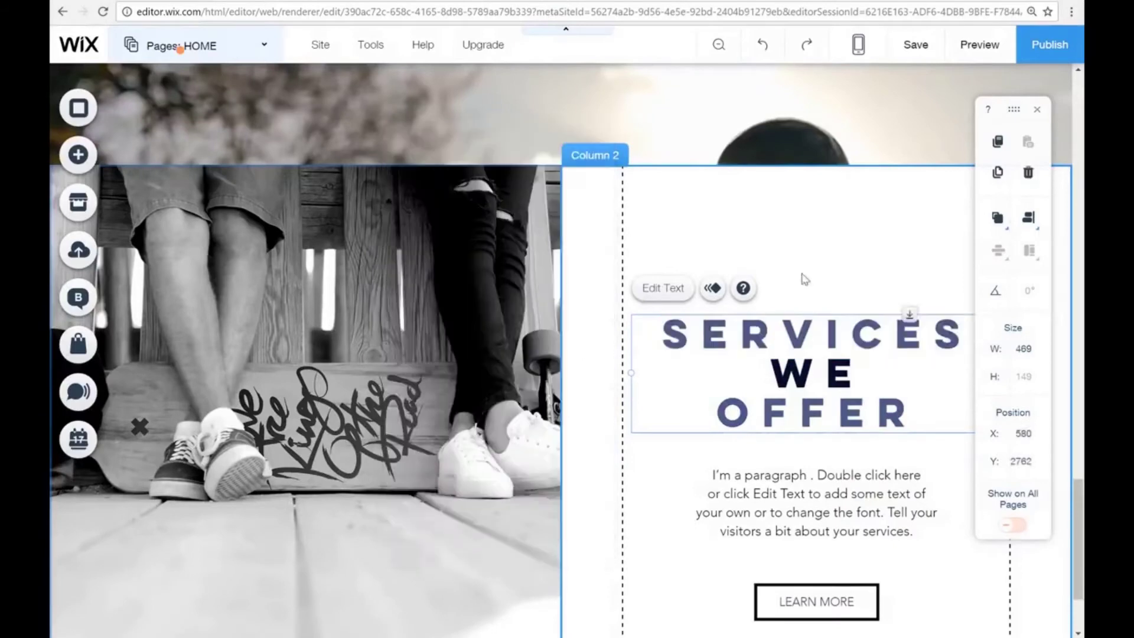
pyautogui.moveTo(768, 334); pyautogui.dragTo(767, 229)
# Replace the strip's sample paragraph with text inviting visitors who need a promotional video to click the button and email, and move it up.
pyautogui.click(799, 499)
pyautogui.doubleClick(799, 499)
pyautogui.press('BackSpace')
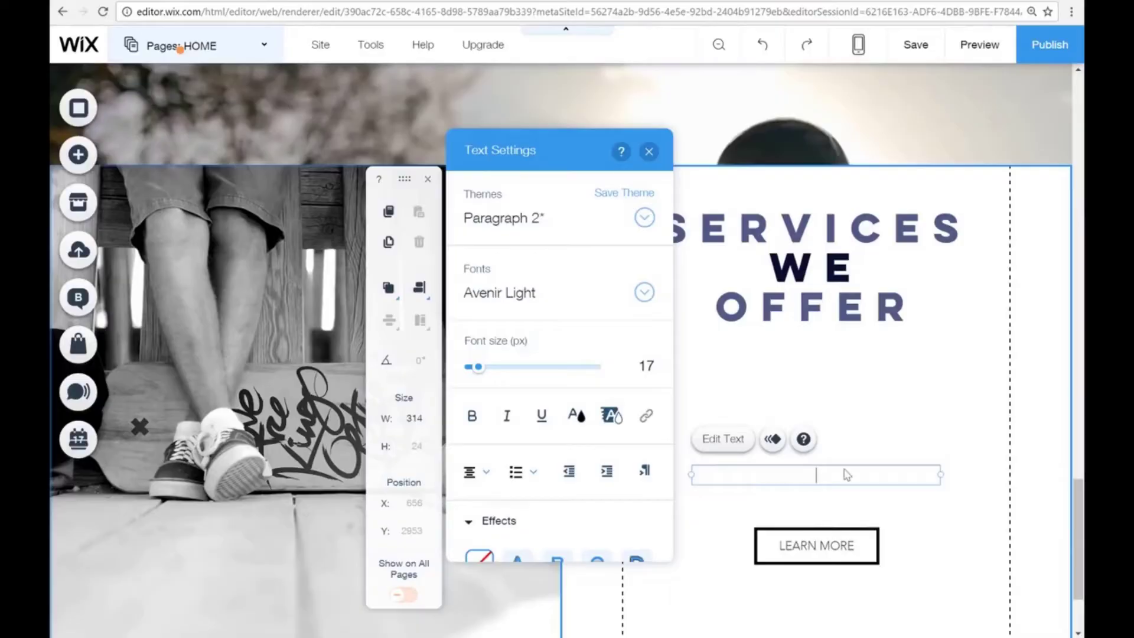
pyautogui.write('Feel like you need a video to promote products, services that your company offer or for whatever reason it is, simply click the button below and drop us an email.')
pyautogui.moveTo(816, 514); pyautogui.dragTo(816, 422)
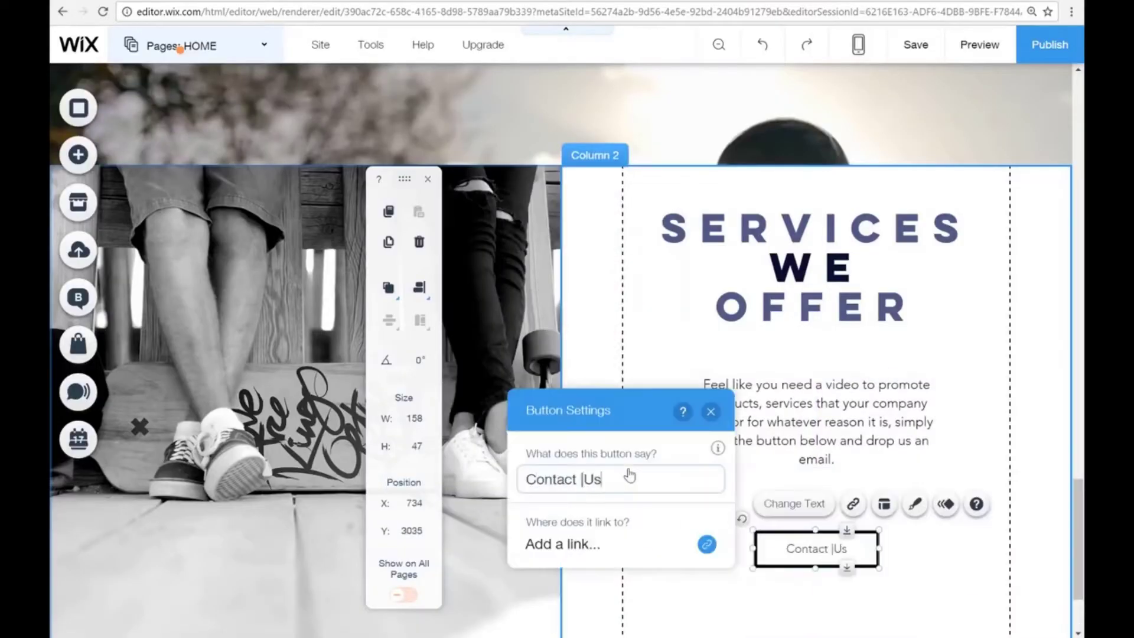
# Relabel the LEARN MORE button "Contact Us" and link it to the CONTACT US page.
pyautogui.click(572, 541)
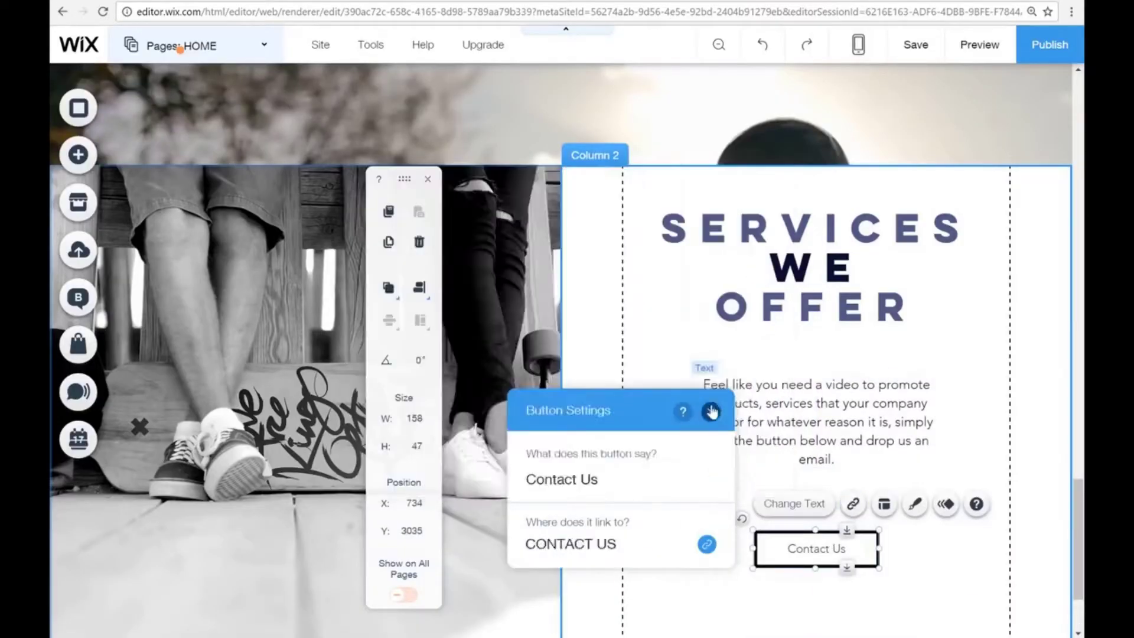
# Set a free Wix tree video as the background of the services strip's photo column and add an Animated Grid gallery beneath the strip.
pyautogui.doubleClick(894, 455)
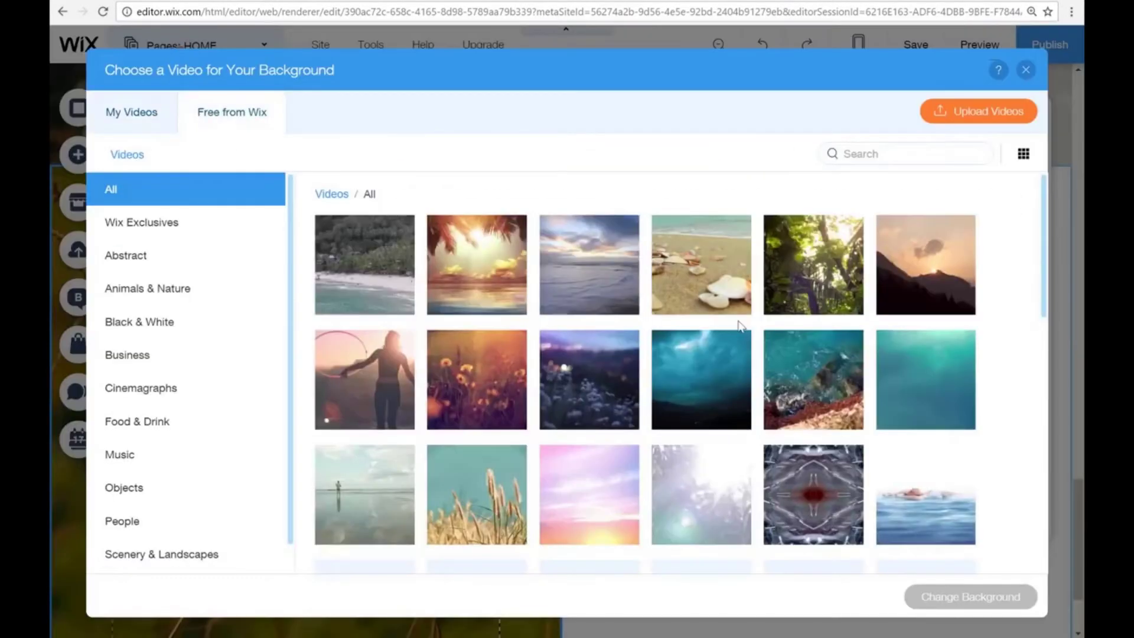
pyautogui.scroll(-10, 743, 326)
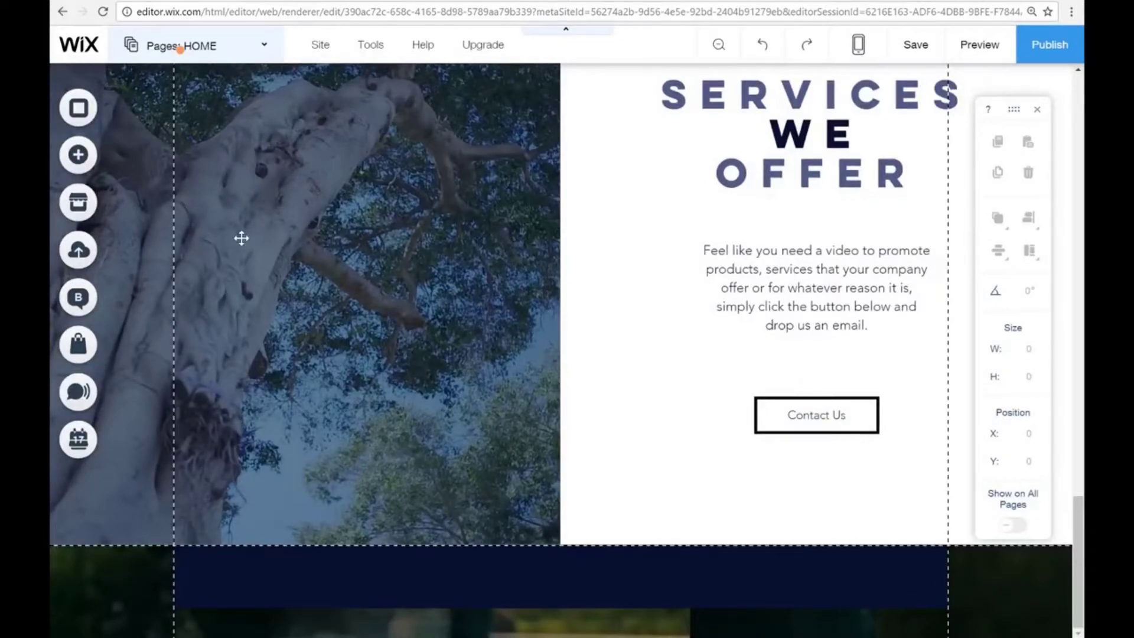
pyautogui.click(81, 155)
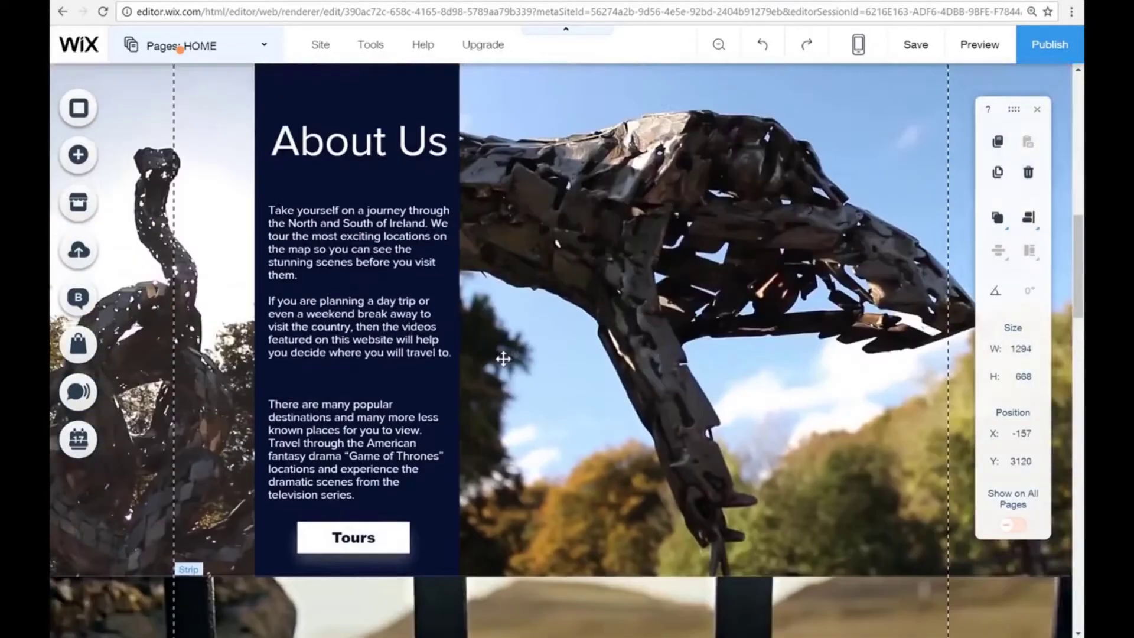
# Duplicate the dark translucent strip located just above the About Us section.
pyautogui.scroll(3, 503, 358)
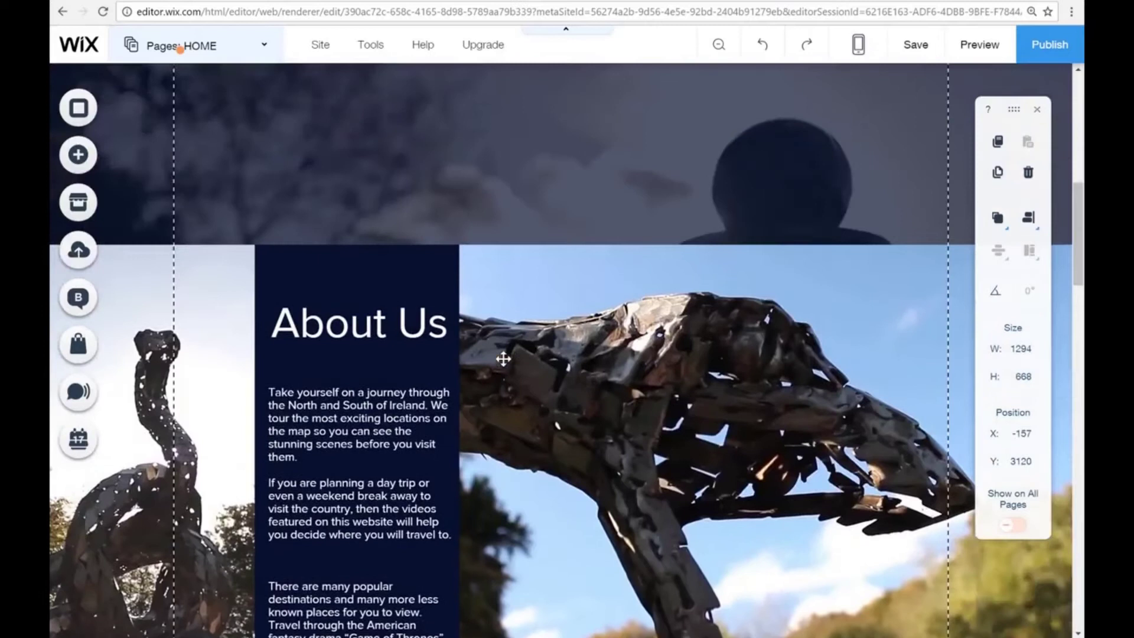
pyautogui.scroll(3, 508, 349)
pyautogui.click(525, 261)
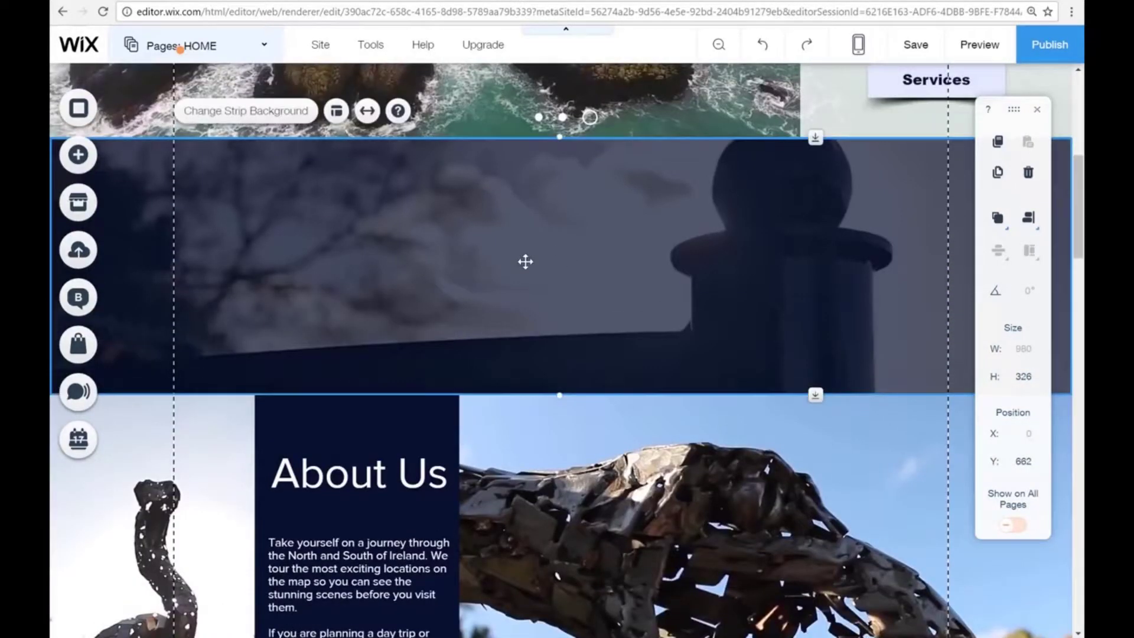
pyautogui.click(998, 174)
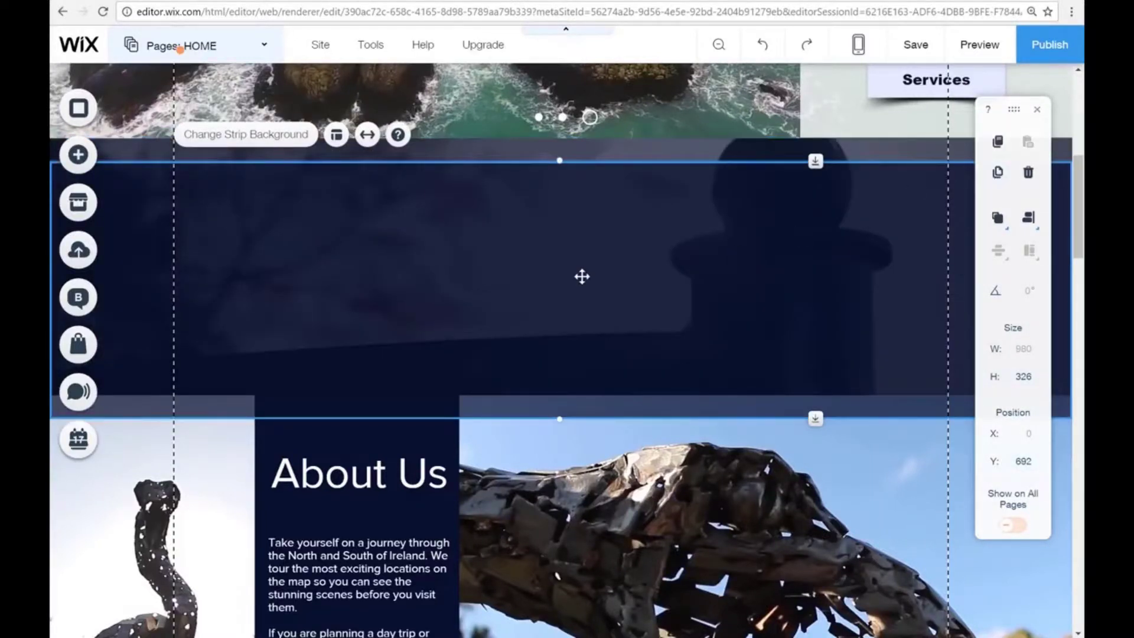
# Move the duplicated strip down the page to the lower edge of the services strip, at about Y 2910.
pyautogui.moveTo(577, 392); pyautogui.dragTo(558, 626)
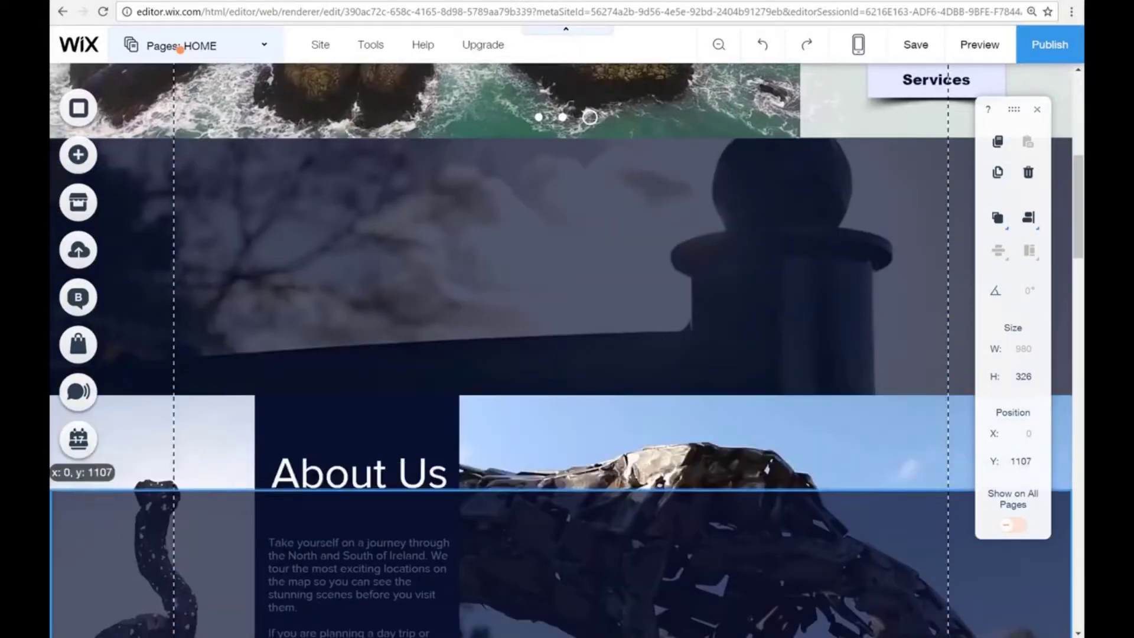
pyautogui.scroll(-10, 559, 627)
pyautogui.scroll(-15, 555, 634)
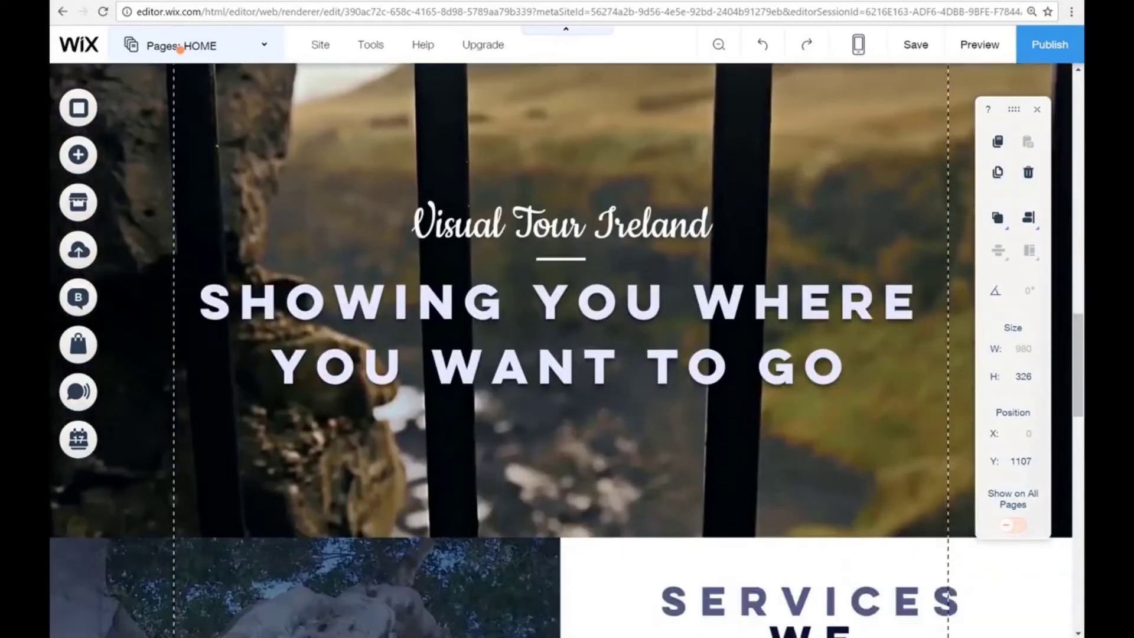
pyautogui.scroll(-2, 555, 633)
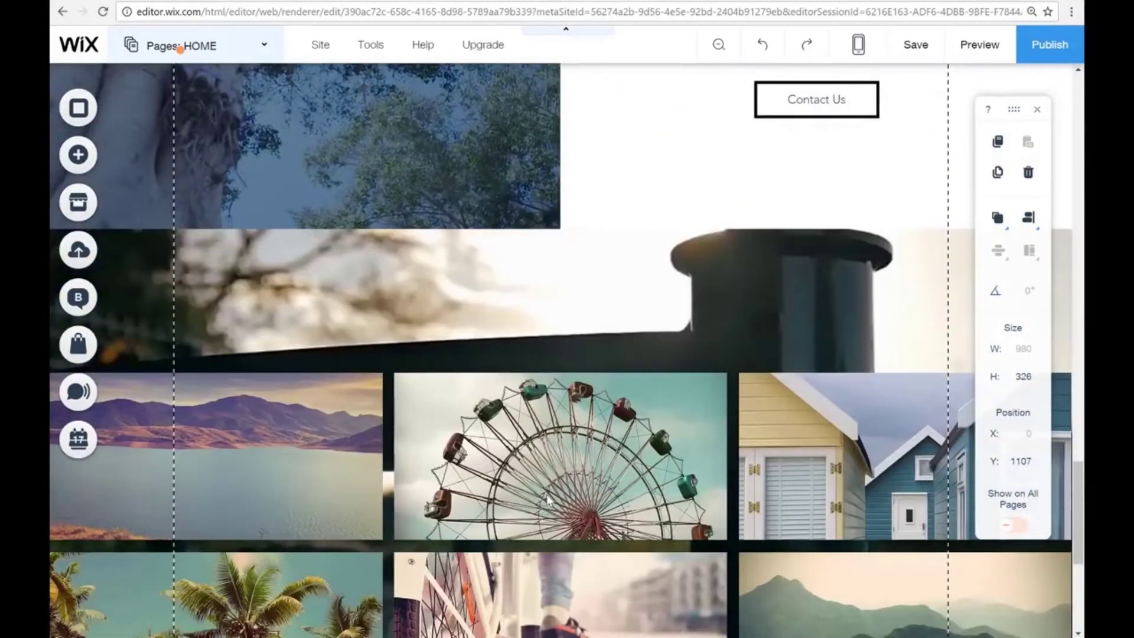
pyautogui.moveTo(530, 335); pyautogui.dragTo(540, 318)
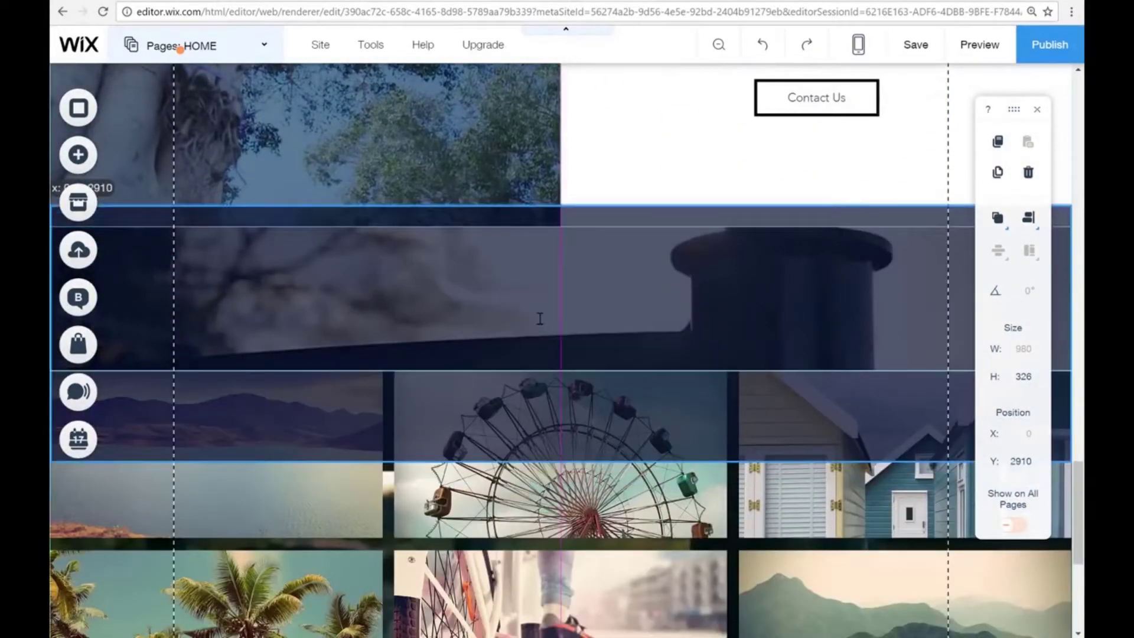
# Move the Animated Grid gallery down to about Y 3247, beneath the duplicated strip.
pyautogui.moveTo(532, 462); pyautogui.dragTo(501, 495)
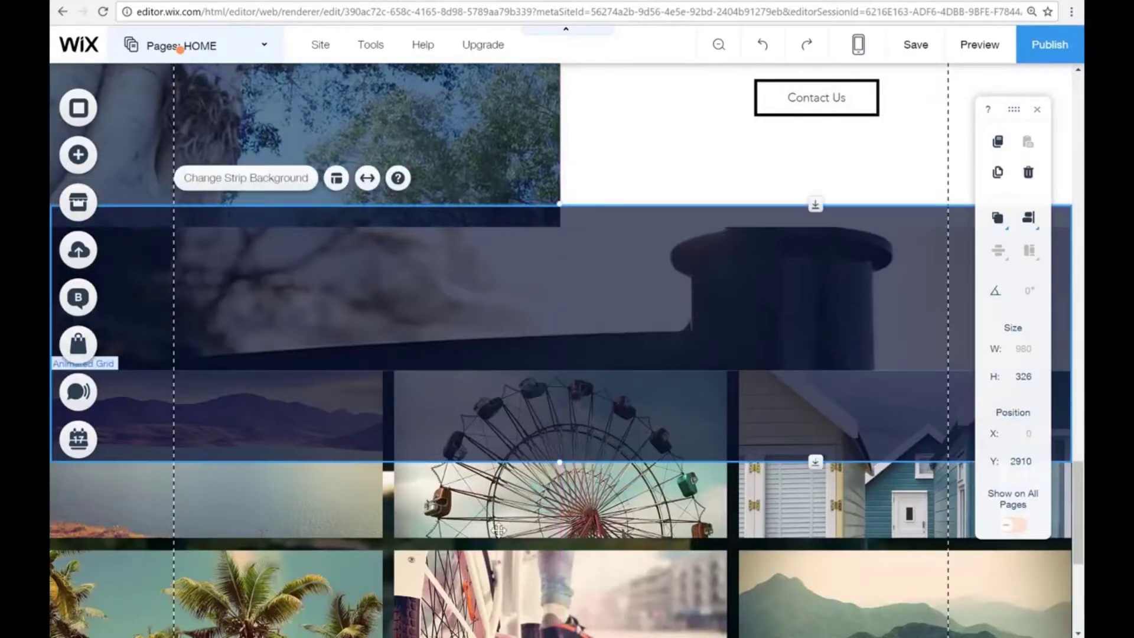
pyautogui.moveTo(494, 574); pyautogui.dragTo(501, 629)
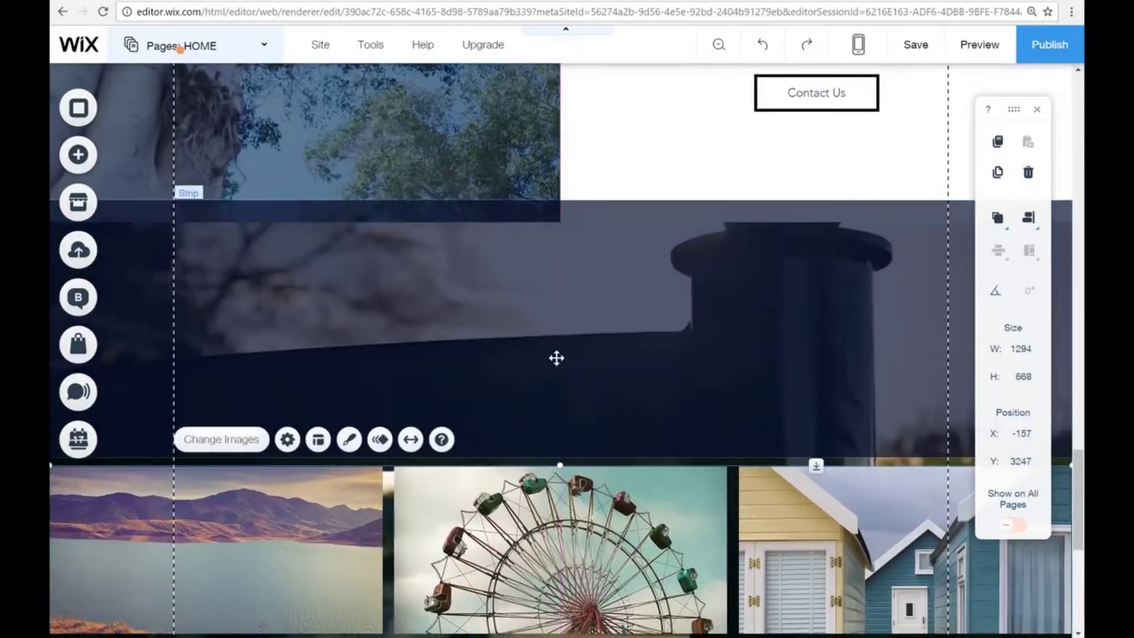
# Move the divider strip down flush beneath the services strip and set the Animated Grid gallery directly below it, at about Y 3264.
pyautogui.moveTo(549, 549); pyautogui.dragTo(551, 593)
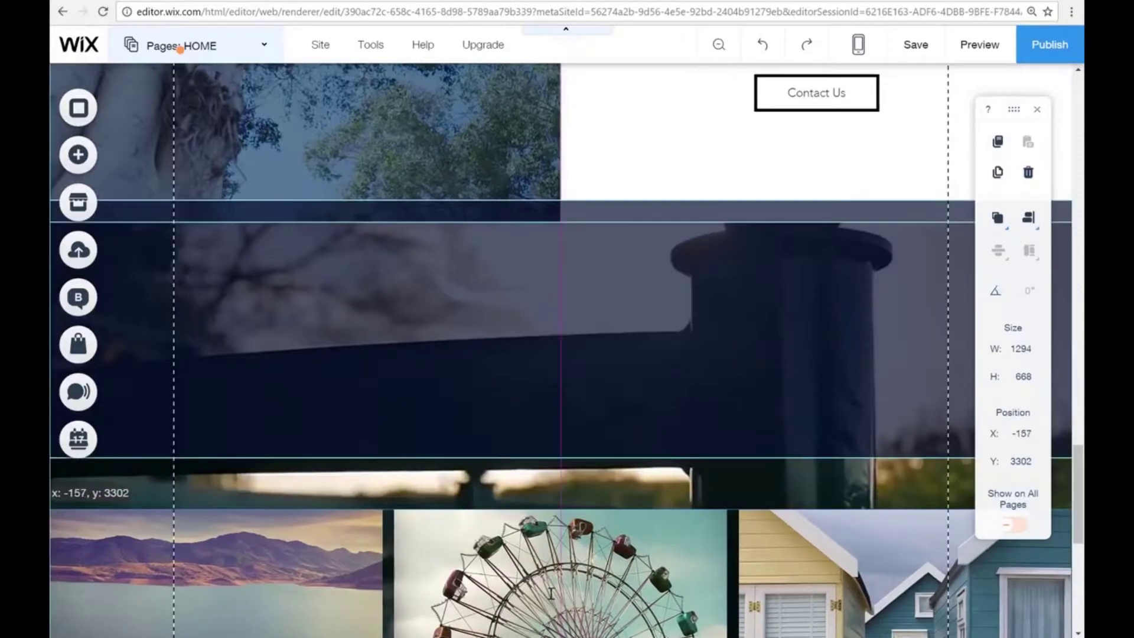
pyautogui.moveTo(604, 305); pyautogui.dragTo(569, 335)
pyautogui.click(567, 364)
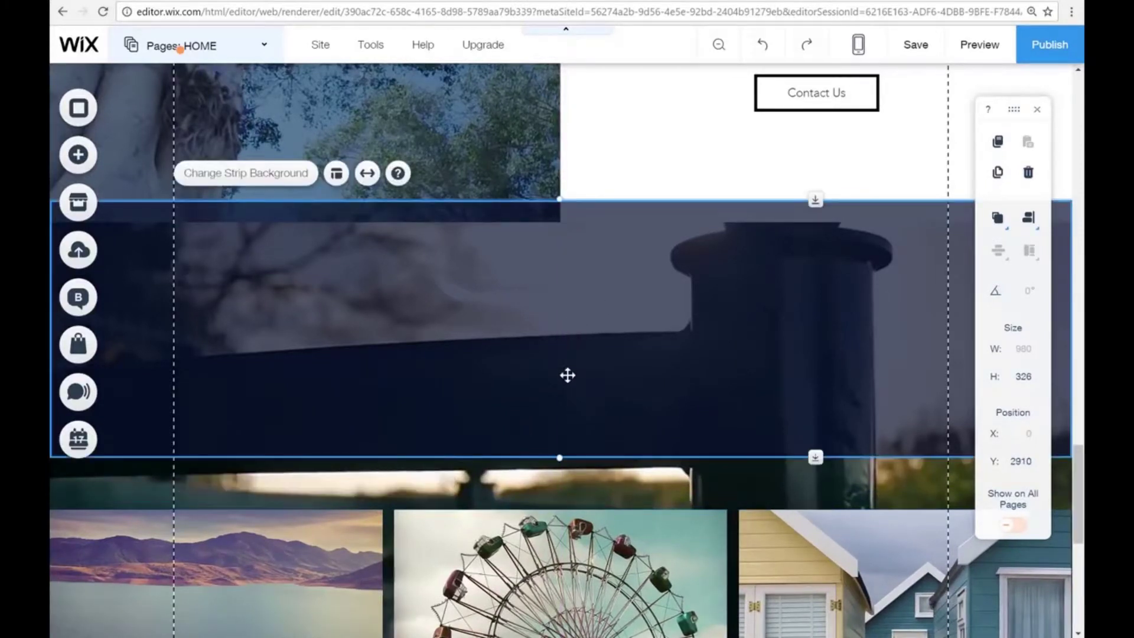
pyautogui.click(522, 548)
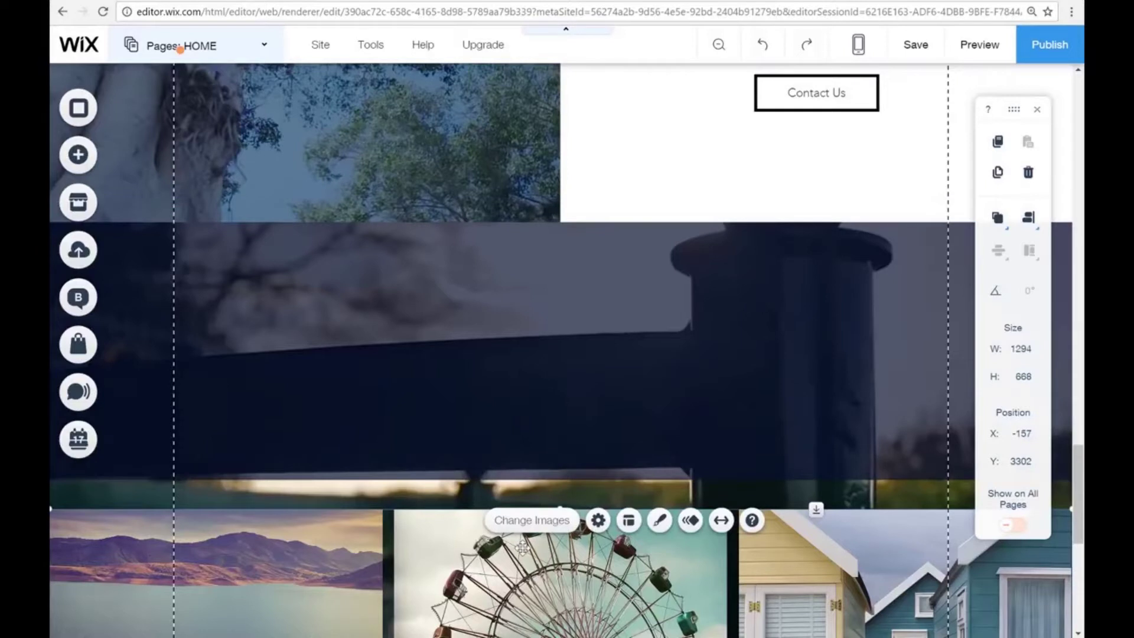
pyautogui.moveTo(479, 555); pyautogui.dragTo(477, 527)
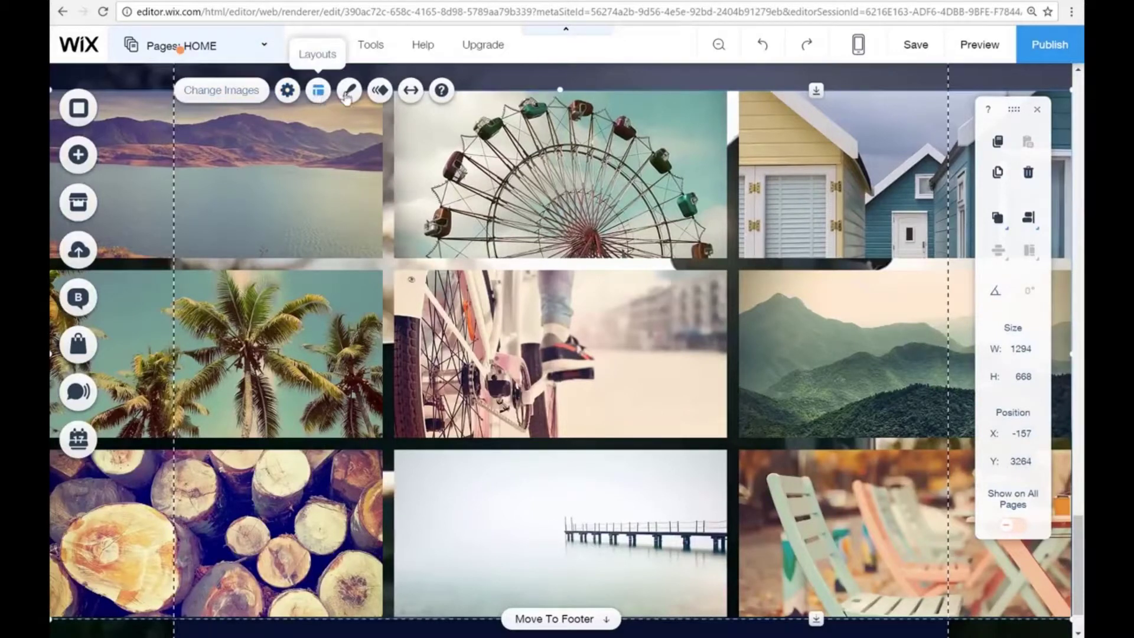
# Add eleven landscape photos from My Images, including VTI_800.png, VTI_160.png and VTI_150.png, to the Animated Grid gallery.
pyautogui.click(232, 99)
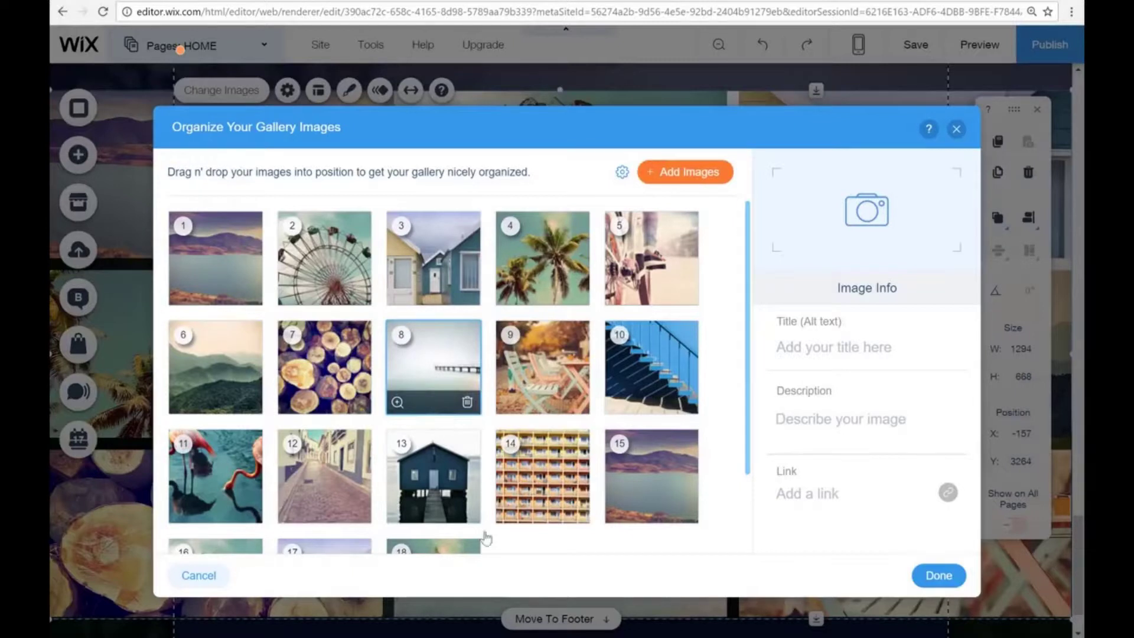
pyautogui.scroll(-2, 463, 378)
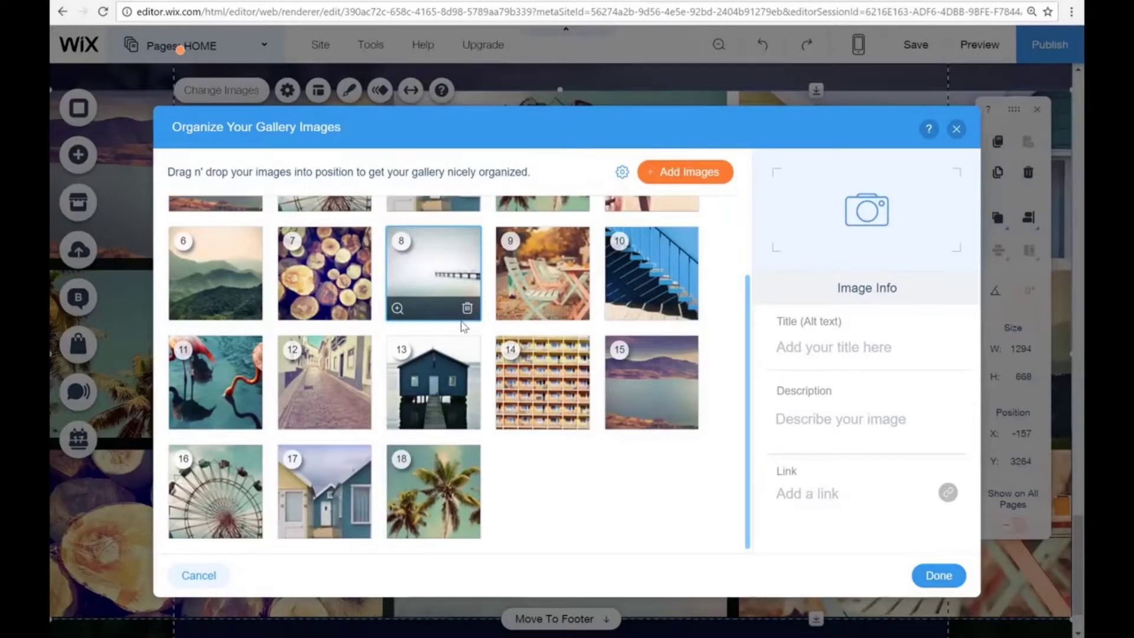
pyautogui.scroll(2, 531, 266)
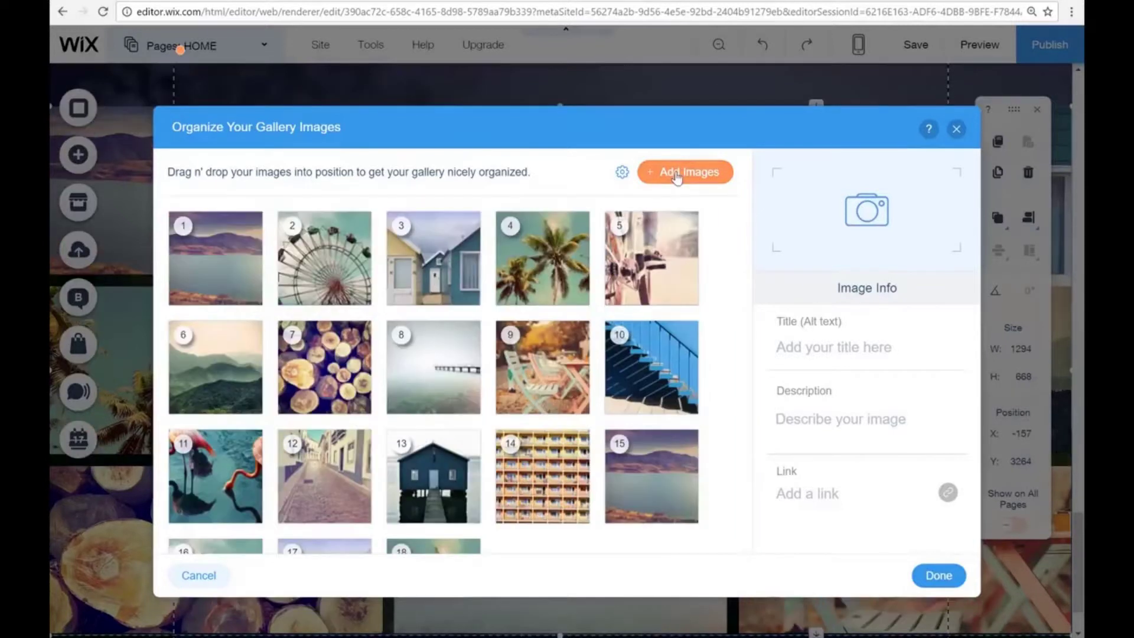
pyautogui.click(677, 177)
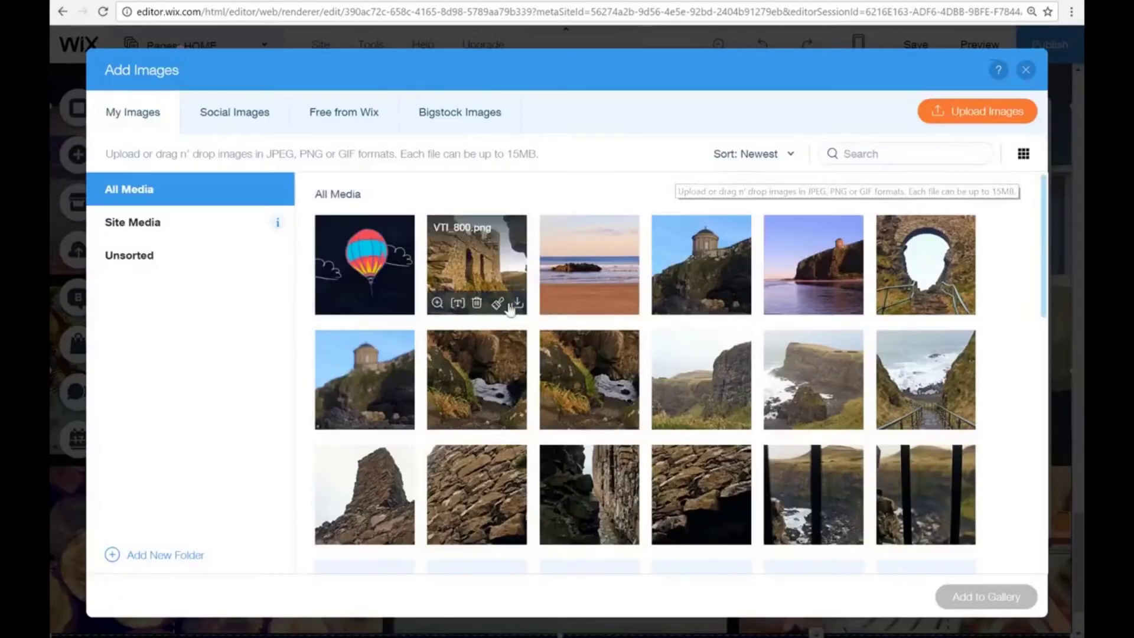
pyautogui.click(600, 256)
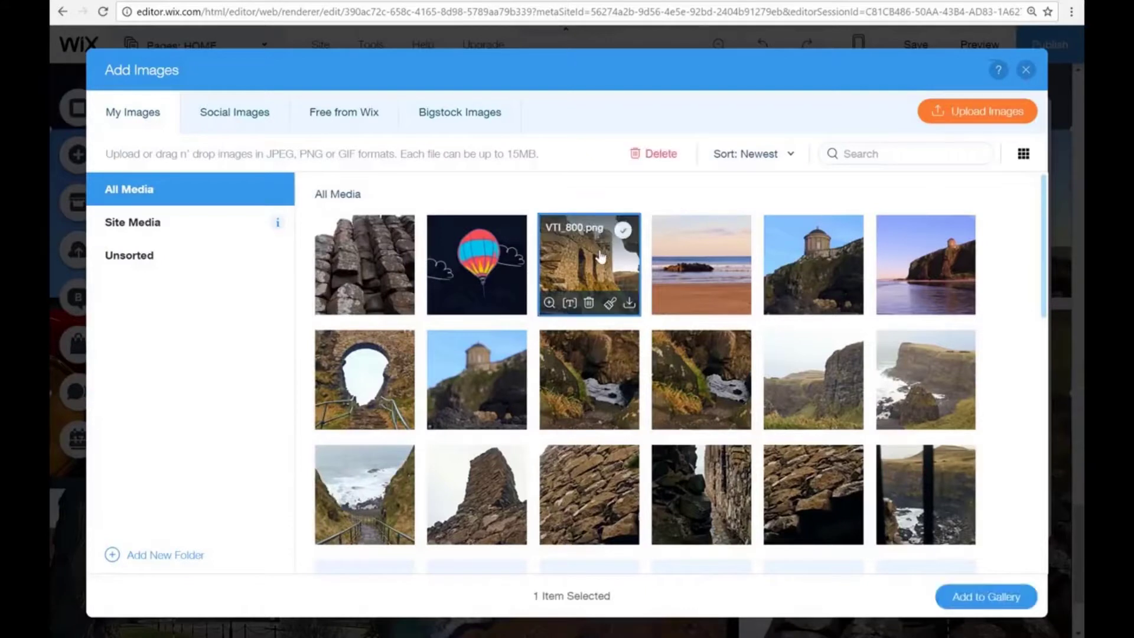
pyautogui.click(684, 269)
pyautogui.click(797, 278)
pyautogui.click(813, 347)
pyautogui.click(707, 381)
pyautogui.click(702, 473)
pyautogui.click(600, 502)
pyautogui.click(504, 499)
pyautogui.click(399, 499)
pyautogui.click(800, 517)
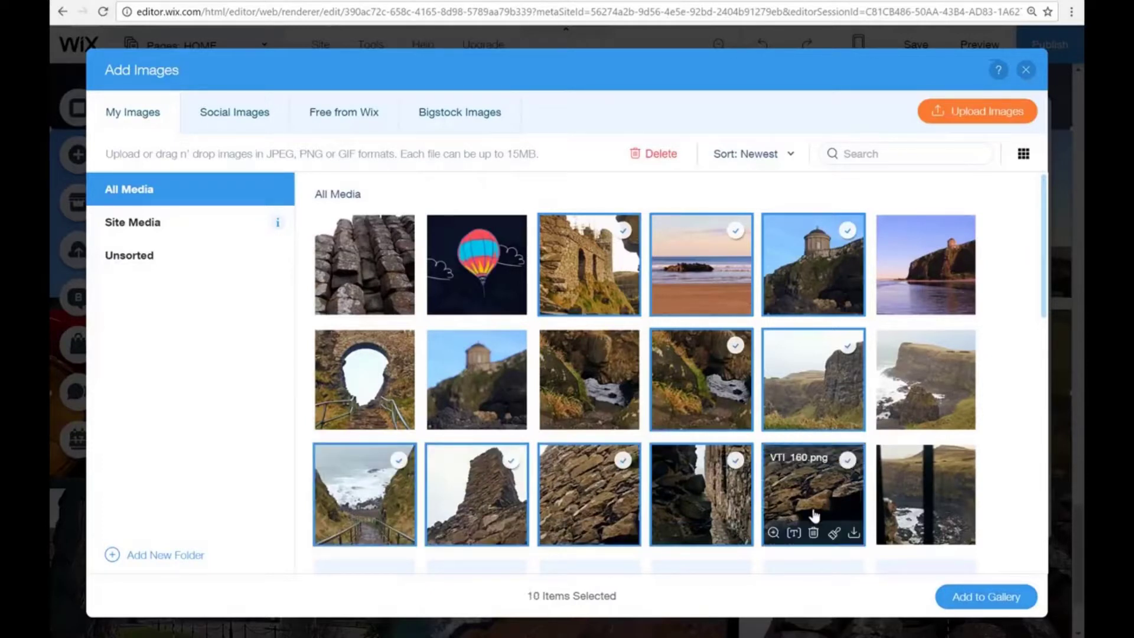
pyautogui.click(902, 515)
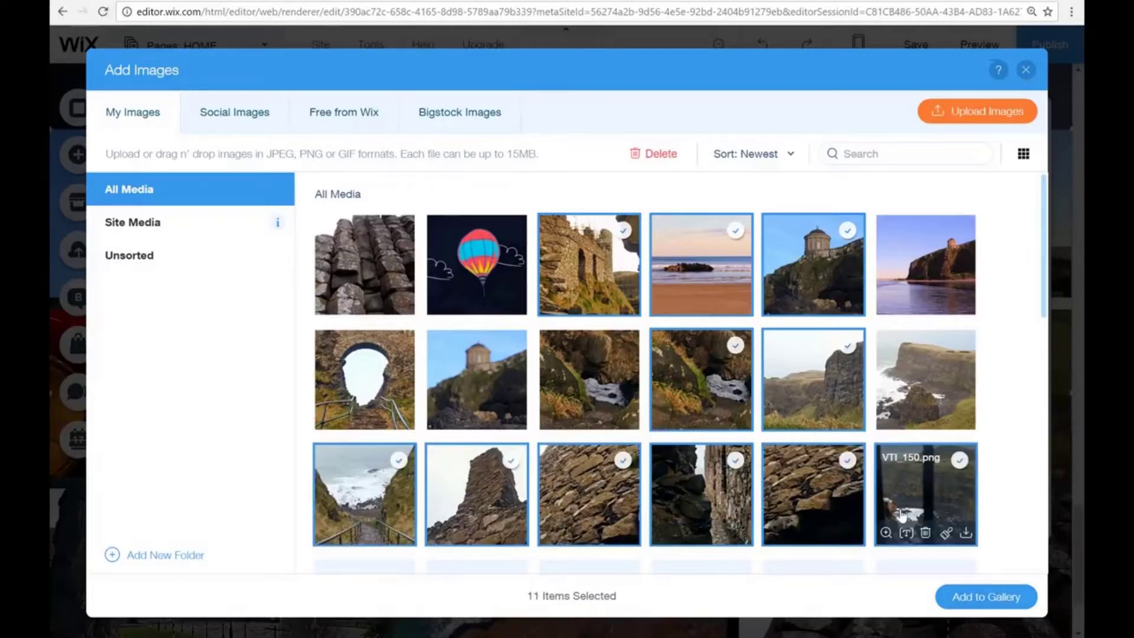
pyautogui.click(981, 606)
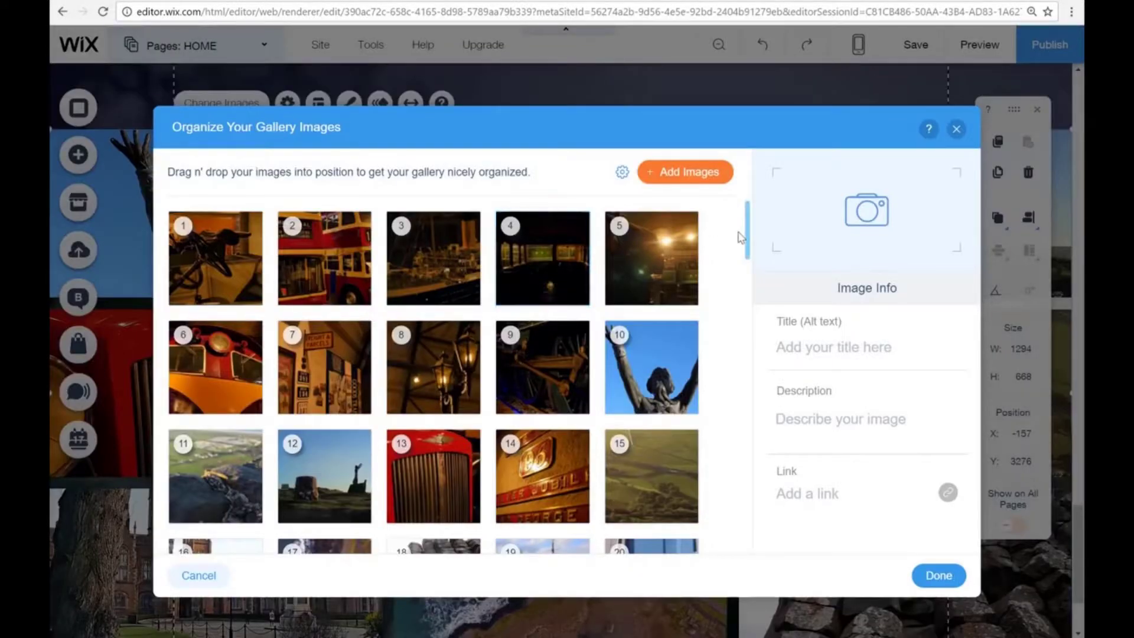
# Look through the organized gallery images and check the title, description and link of the Queens University gate photo.
pyautogui.moveTo(749, 234); pyautogui.dragTo(748, 412)
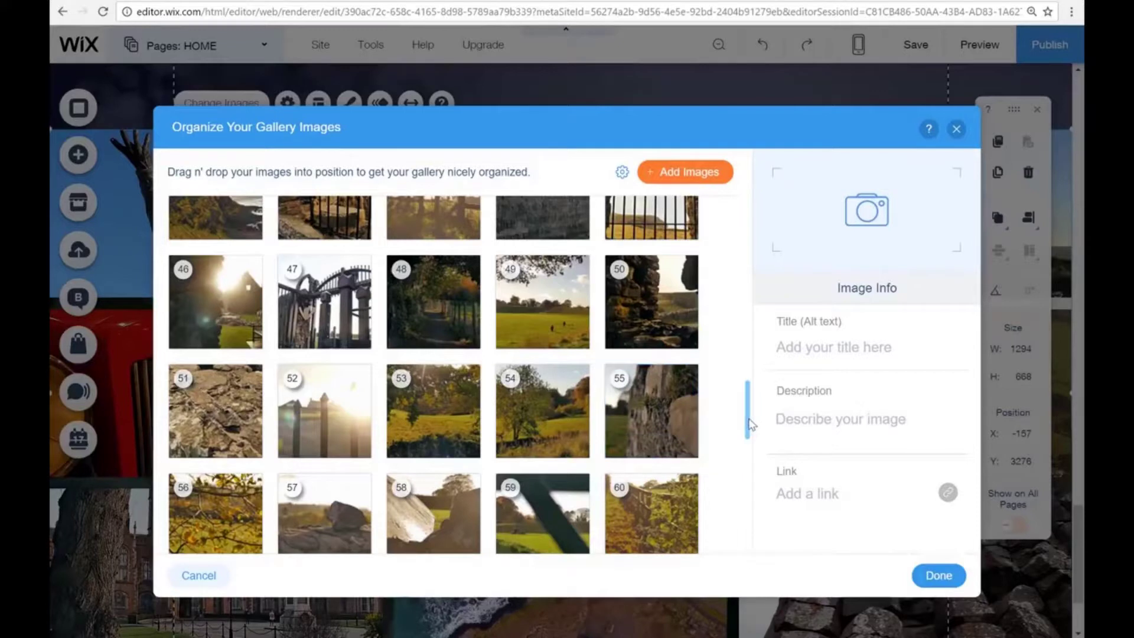
pyautogui.moveTo(752, 454); pyautogui.dragTo(749, 522)
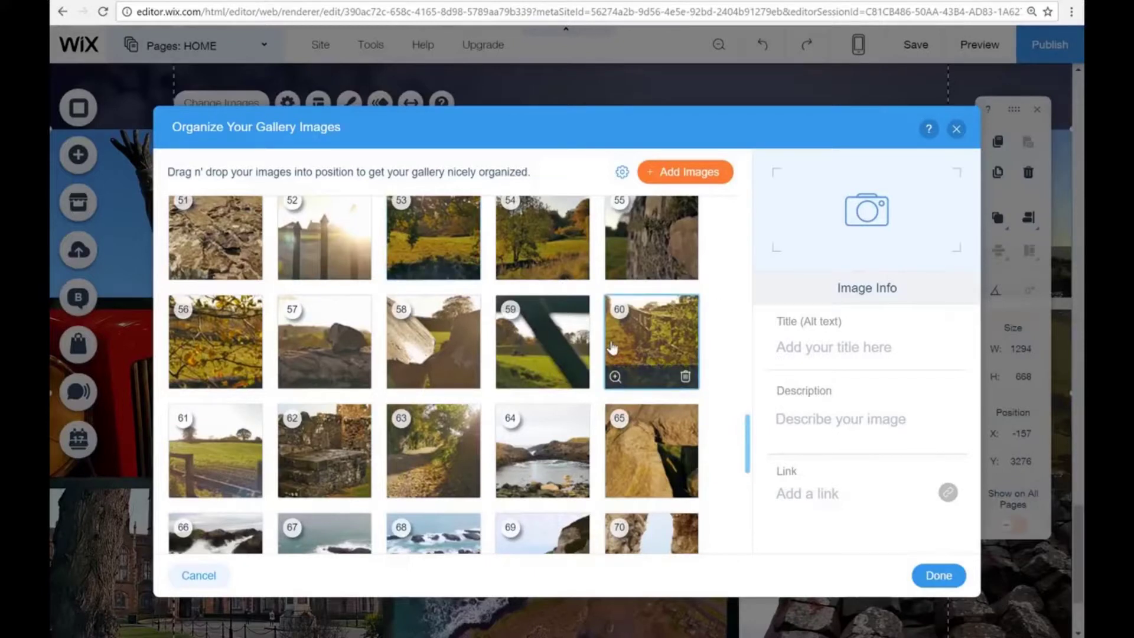
pyautogui.scroll(15, 612, 347)
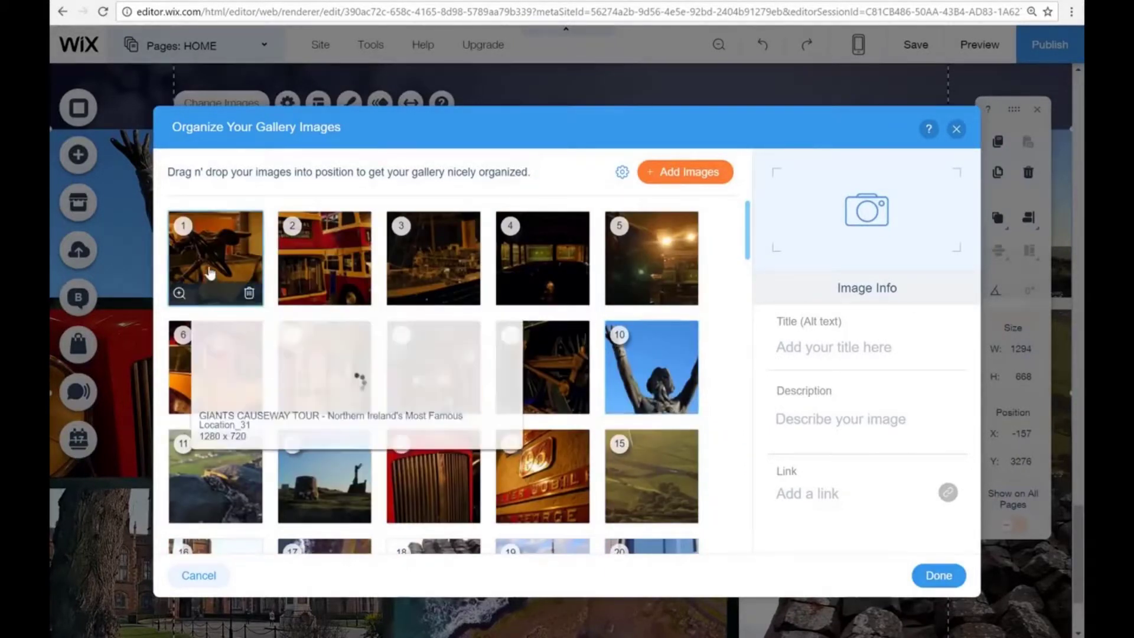
pyautogui.moveTo(748, 237); pyautogui.dragTo(741, 413)
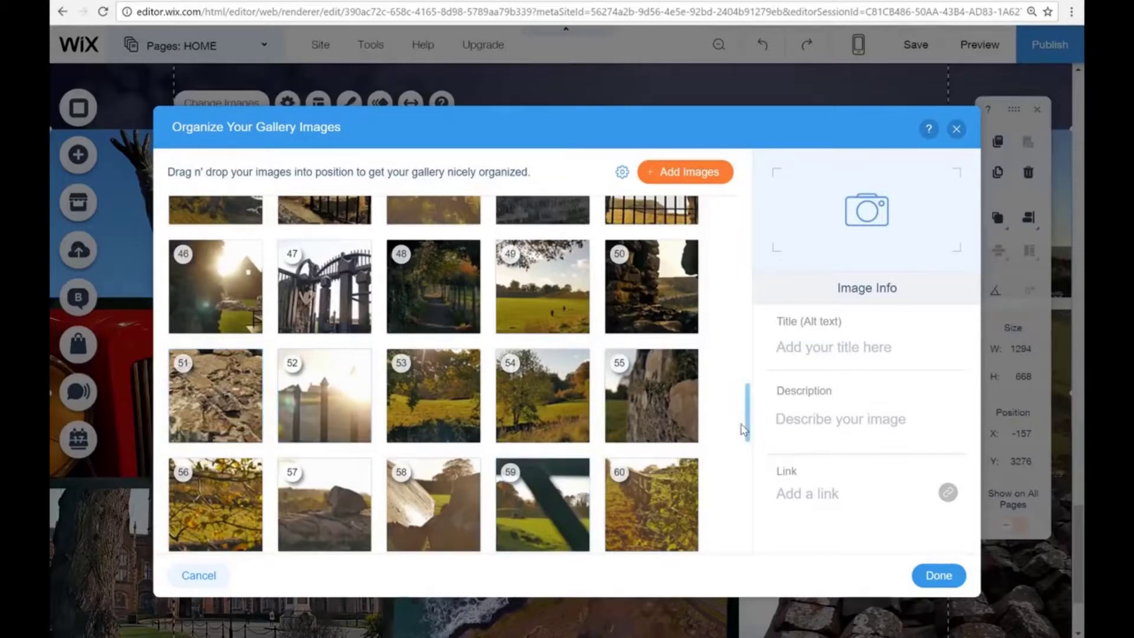
pyautogui.scroll(-8, 752, 488)
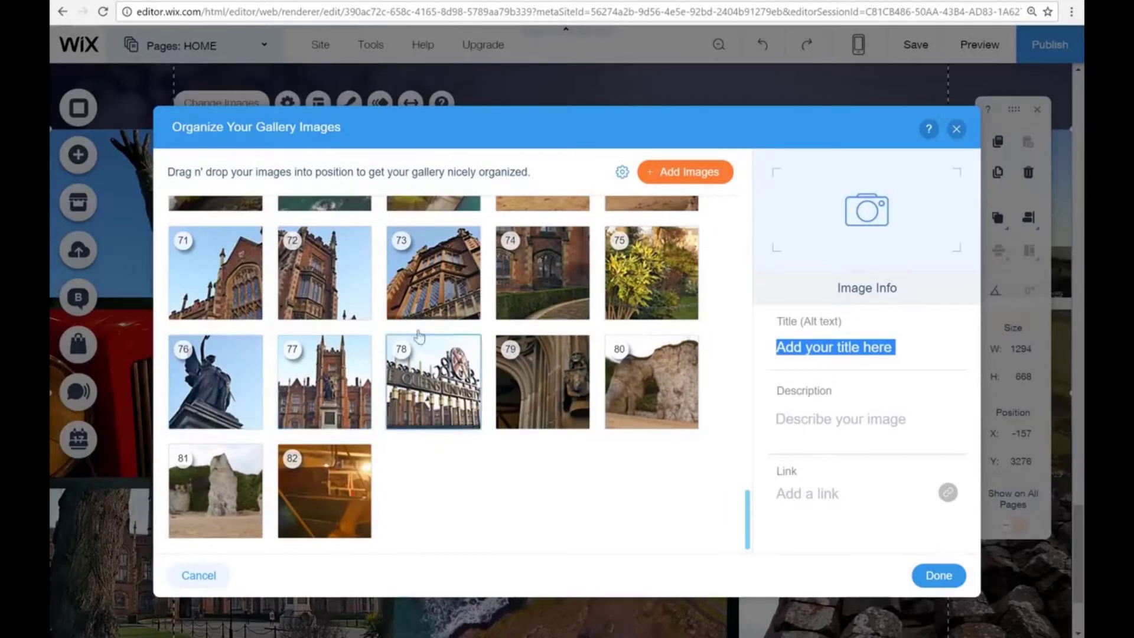
pyautogui.click(431, 381)
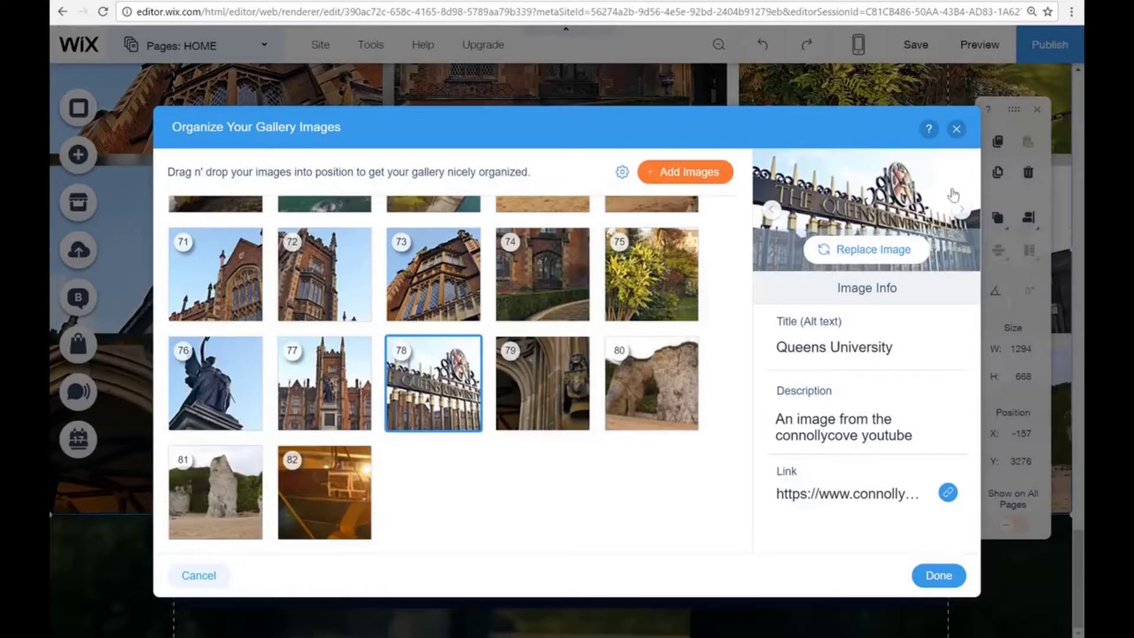
pyautogui.click(956, 129)
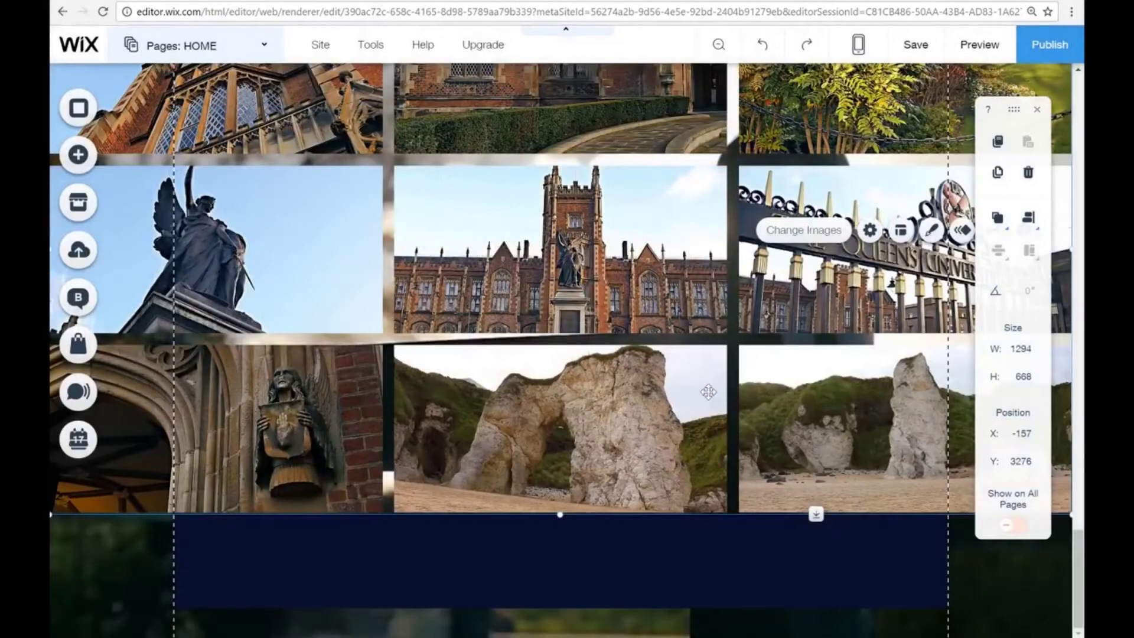
# Preview the page and test the link on the Queens University gate image in the gallery.
pyautogui.click(983, 49)
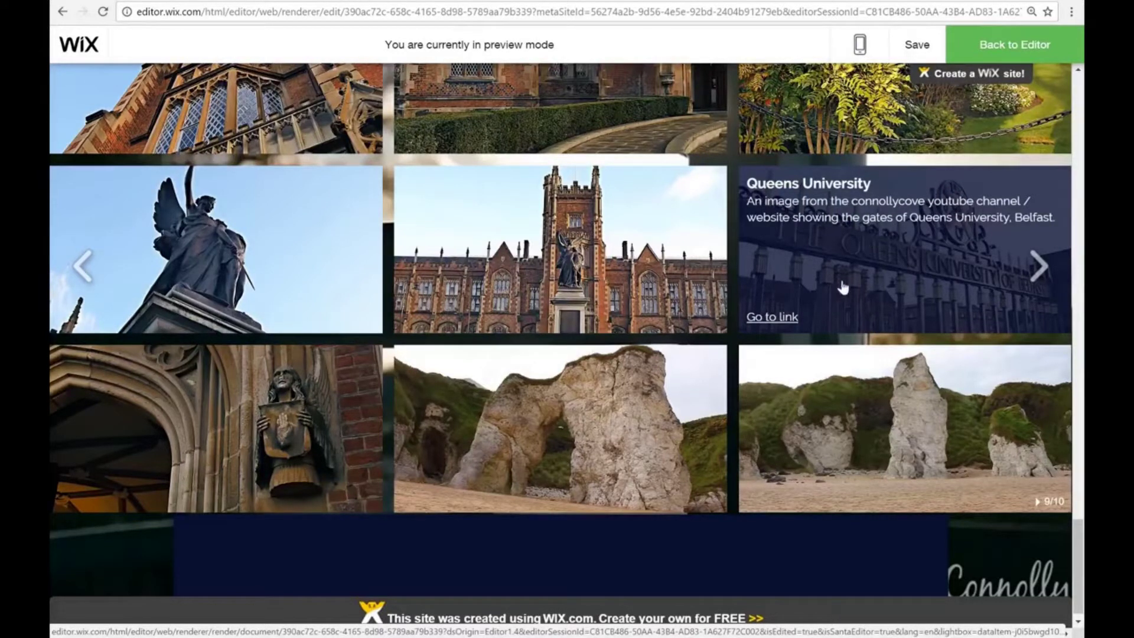
pyautogui.click(783, 324)
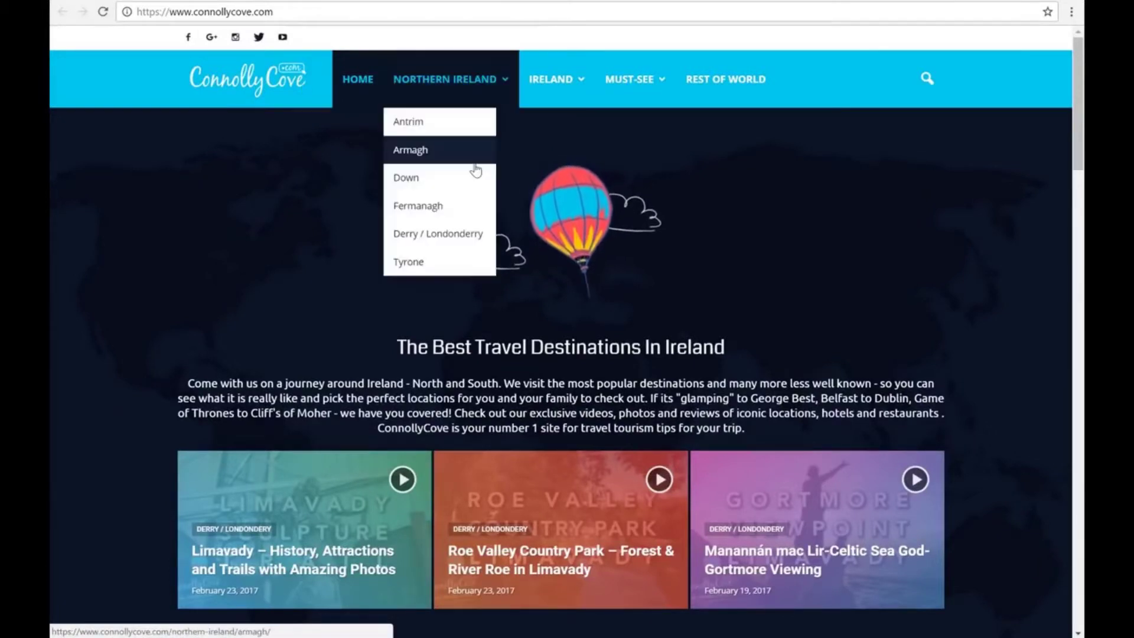
pyautogui.click(475, 1)
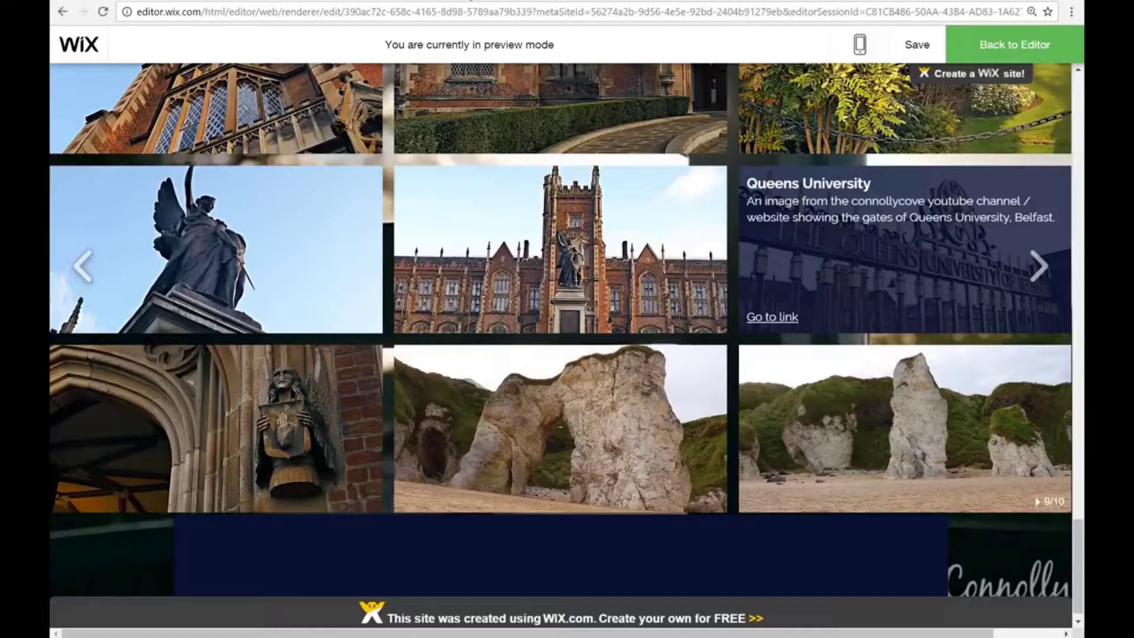
pyautogui.moveTo(818, 313)
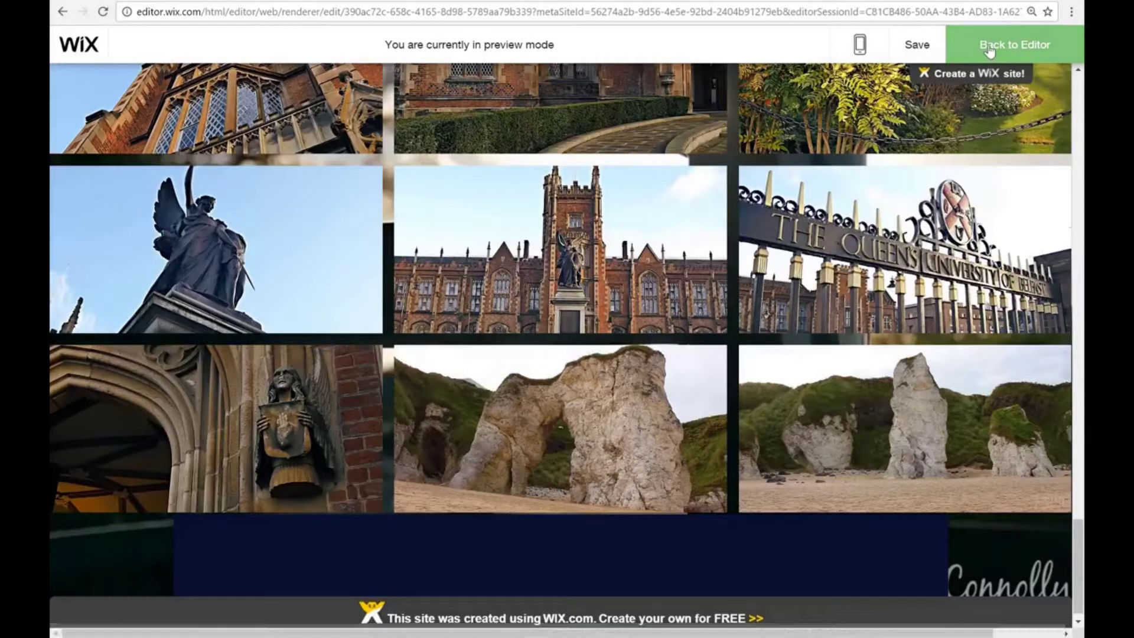
# Examine the gallery's custom design options, covering the text settings and the regular and hover states.
pyautogui.click(840, 238)
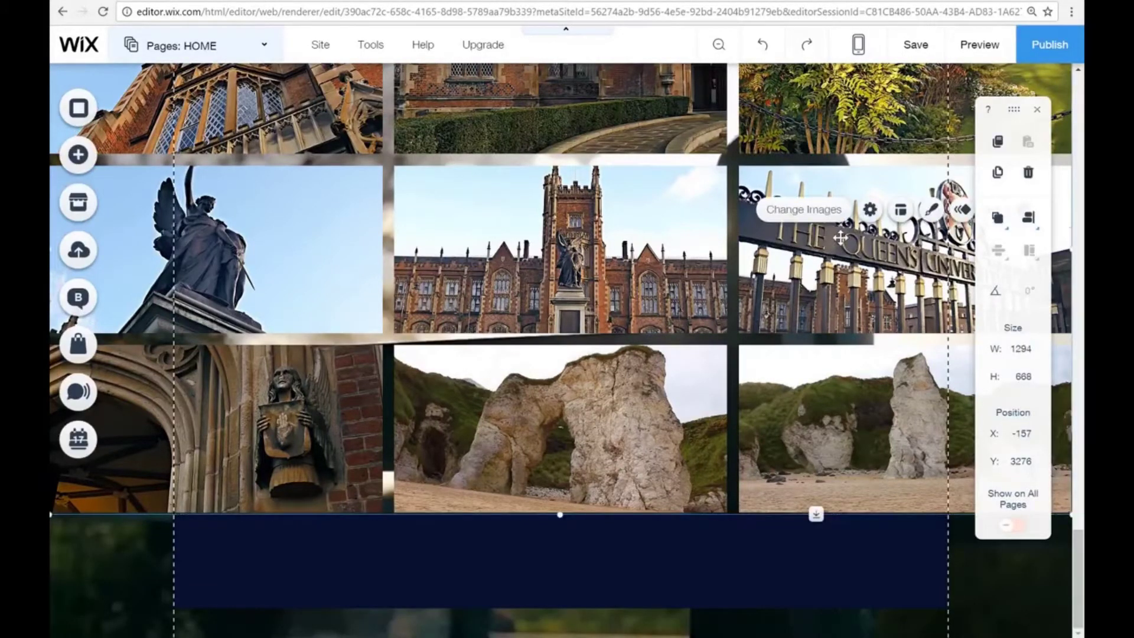
pyautogui.click(933, 211)
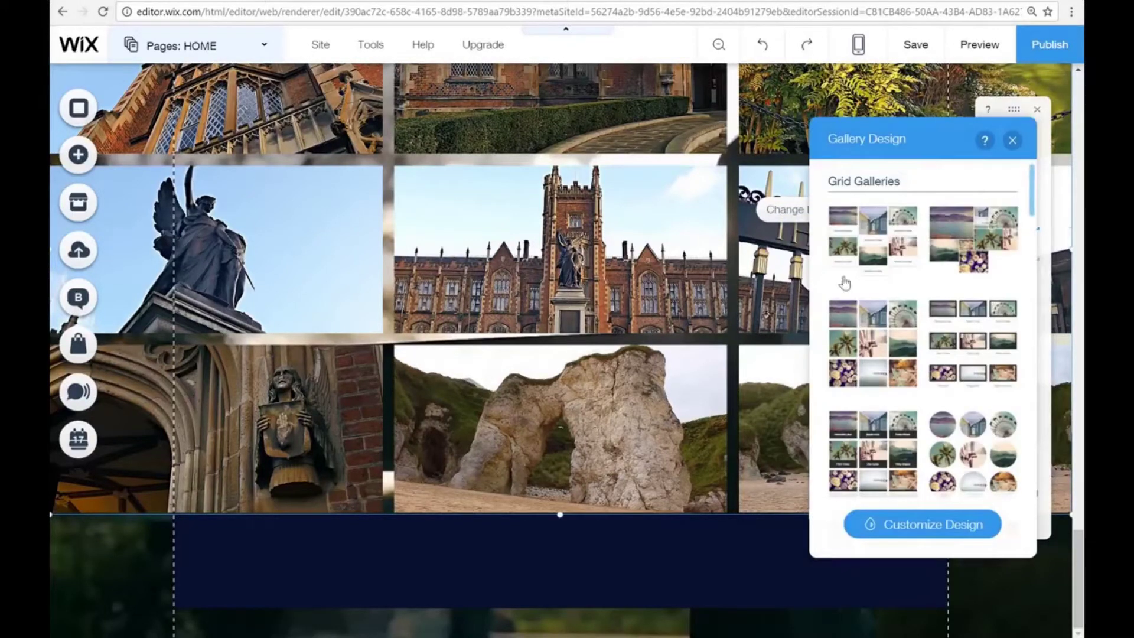
pyautogui.click(939, 533)
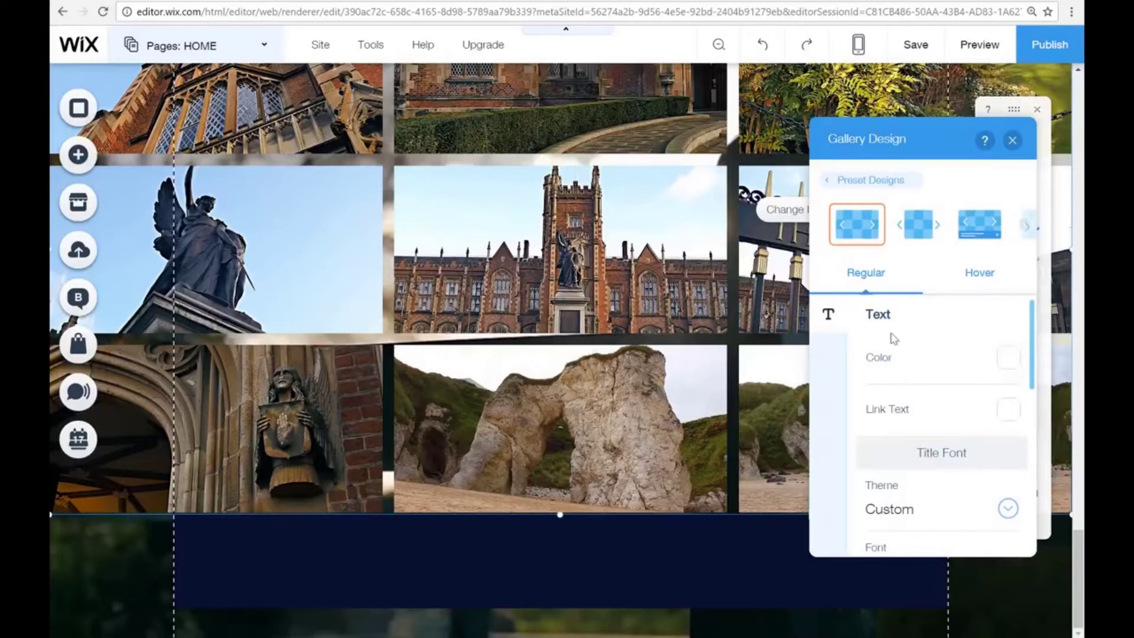
pyautogui.scroll(-5, 914, 458)
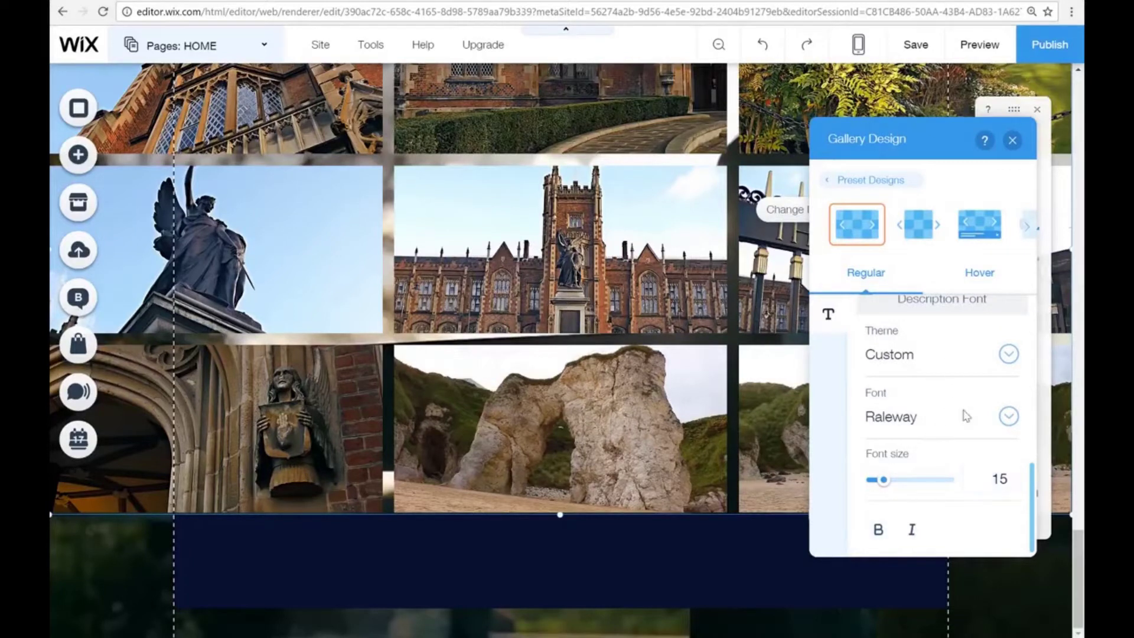
pyautogui.click(976, 285)
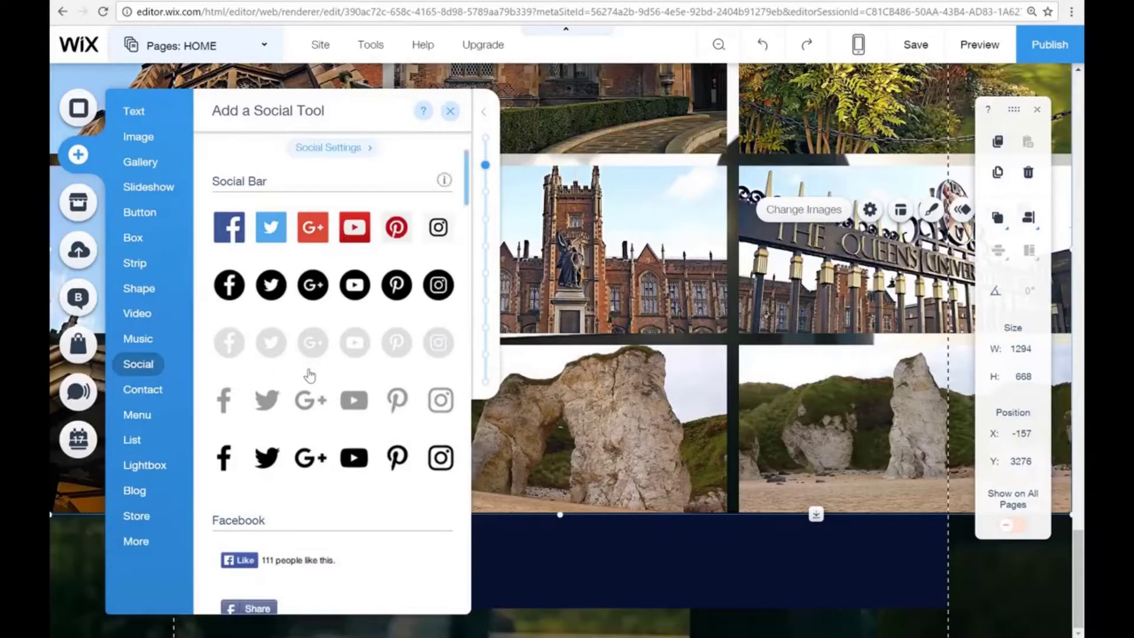
# Check the available social bar tools, and limit the Google Images results for social media icons to those labeled for reuse.
pyautogui.scroll(-1, 310, 376)
pyautogui.scroll(2, 307, 374)
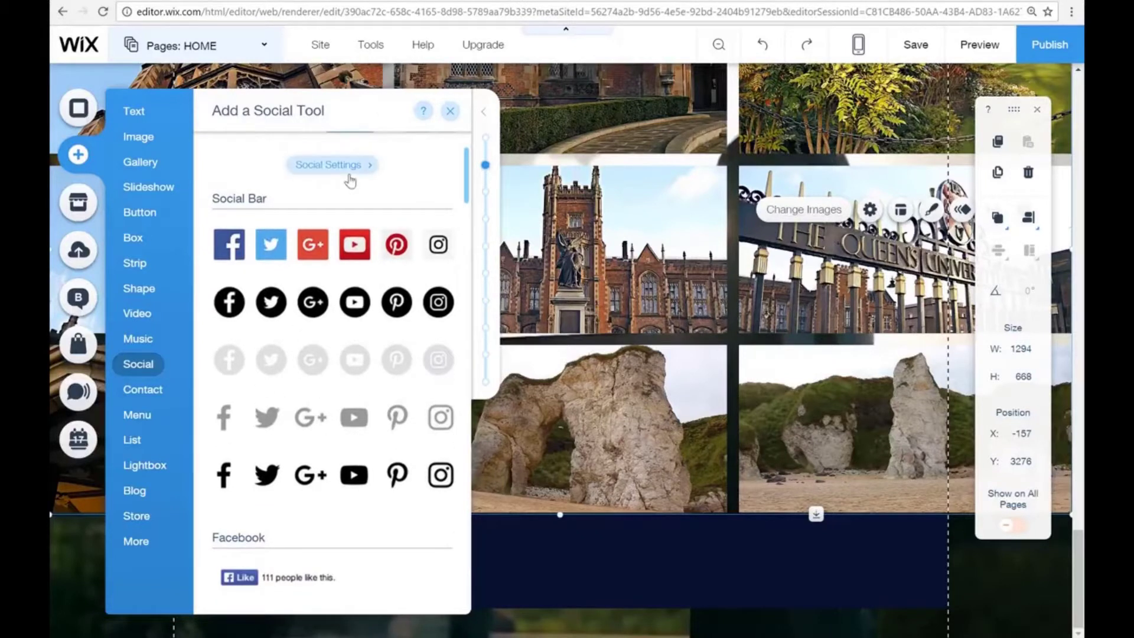
pyautogui.click(401, 1)
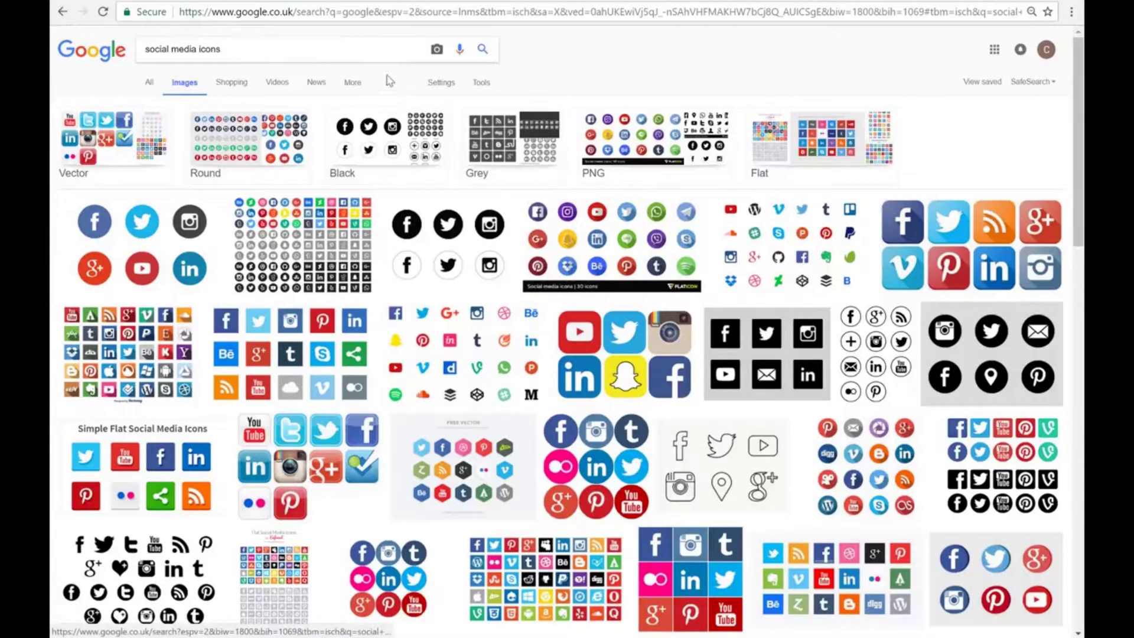
pyautogui.click(482, 88)
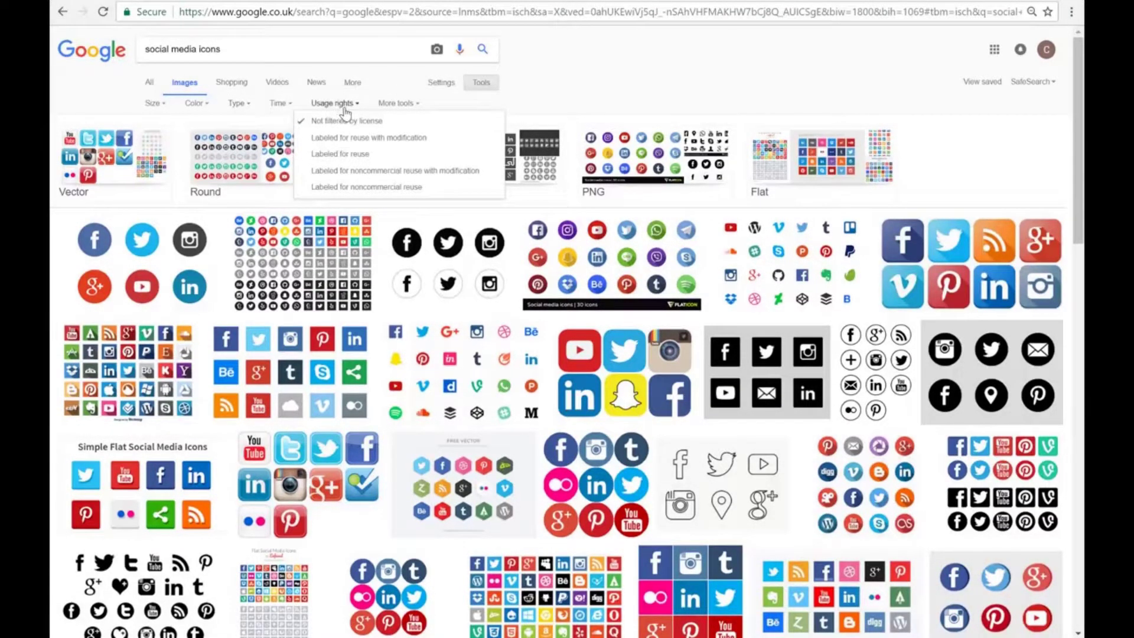
pyautogui.click(378, 156)
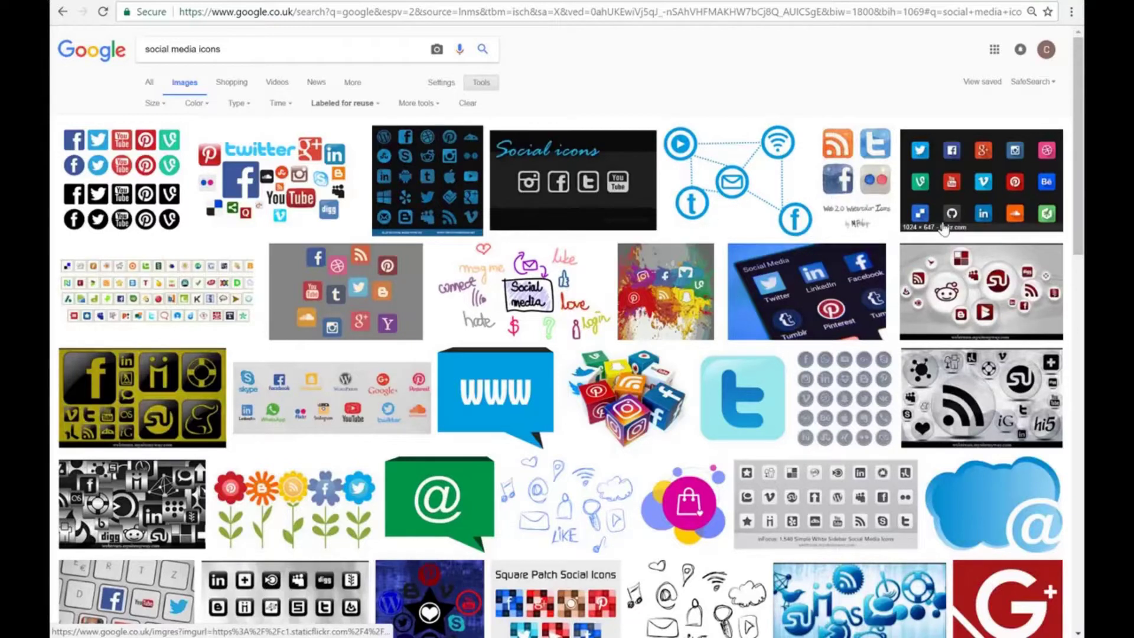
# Save the black-background sheet of fifteen colourful social media icons to the Downloads folder as a JPEG image.
pyautogui.click(983, 195)
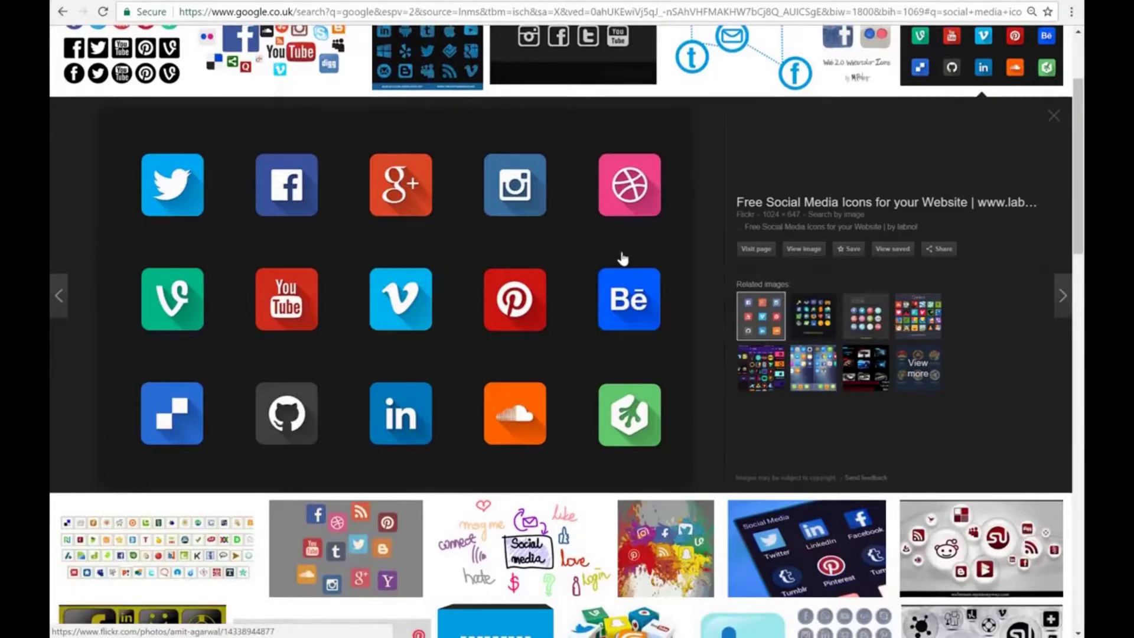
pyautogui.rightClick(529, 225)
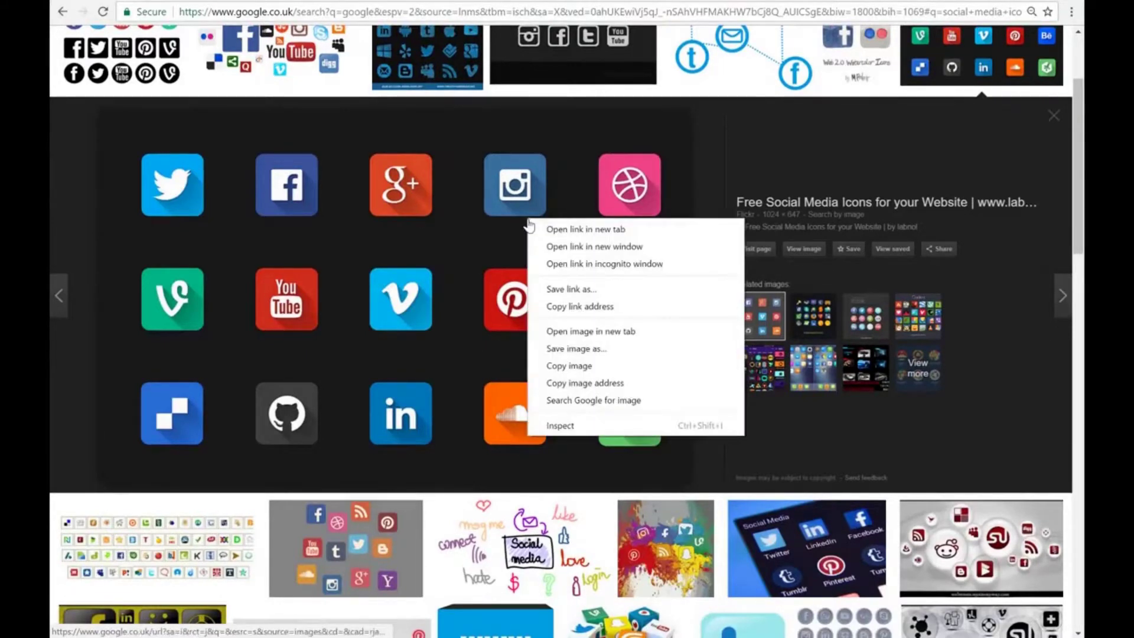
pyautogui.click(597, 350)
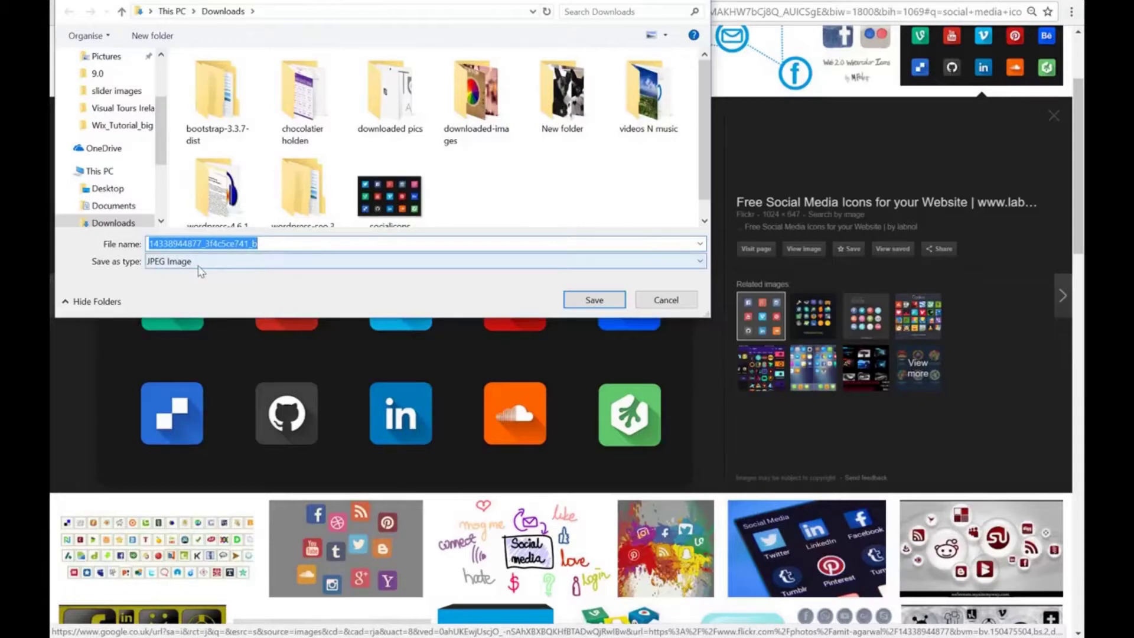
pyautogui.click(702, 260)
pyautogui.click(614, 262)
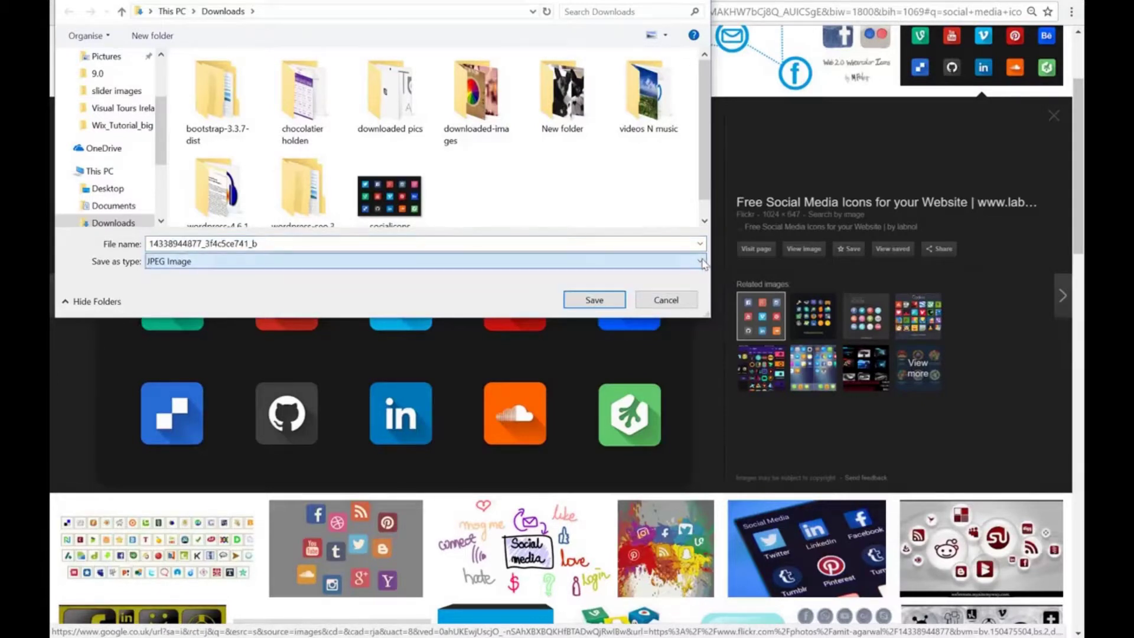
pyautogui.click(613, 304)
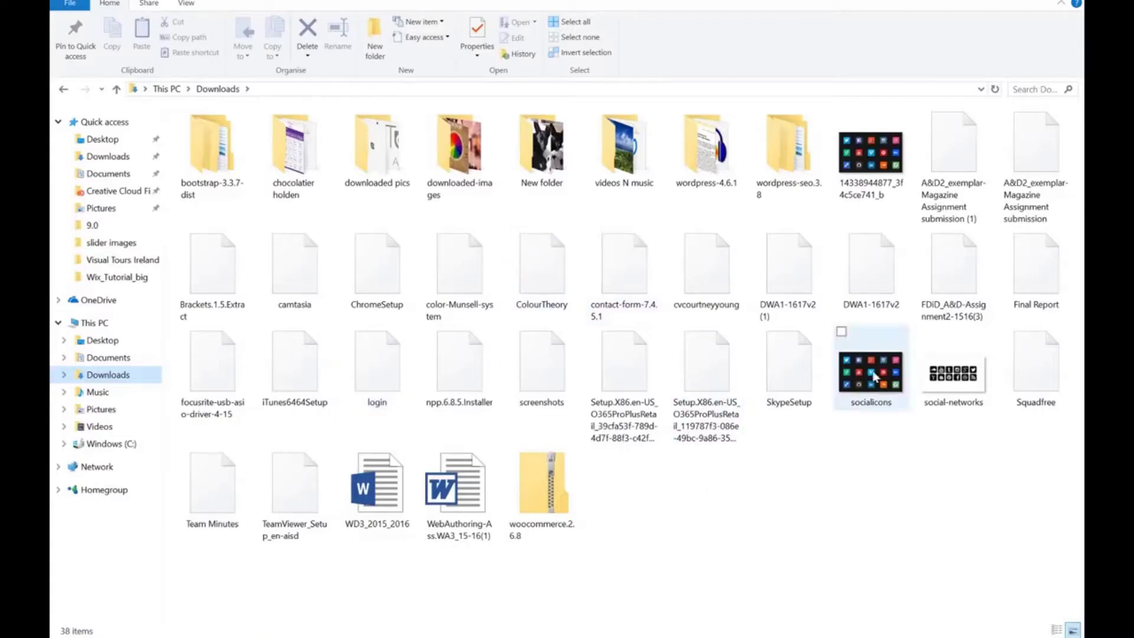
# Find the socialicons image in the Downloads folder and open it in Photoshop.
pyautogui.click(879, 370)
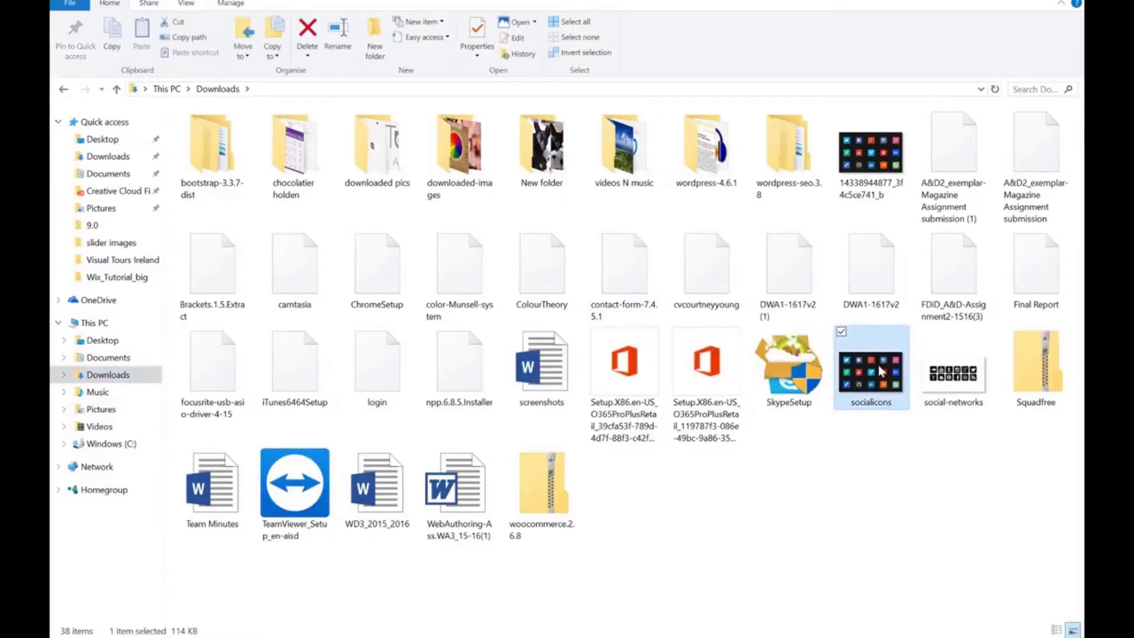
pyautogui.doubleClick(880, 371)
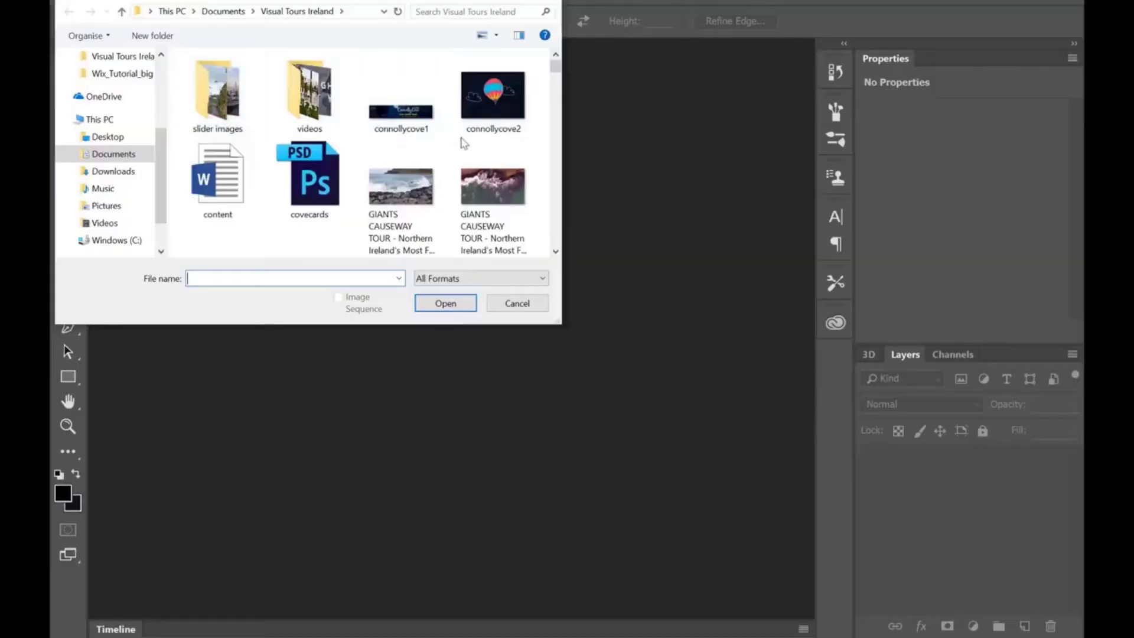
pyautogui.click(130, 172)
pyautogui.scroll(-10, 354, 153)
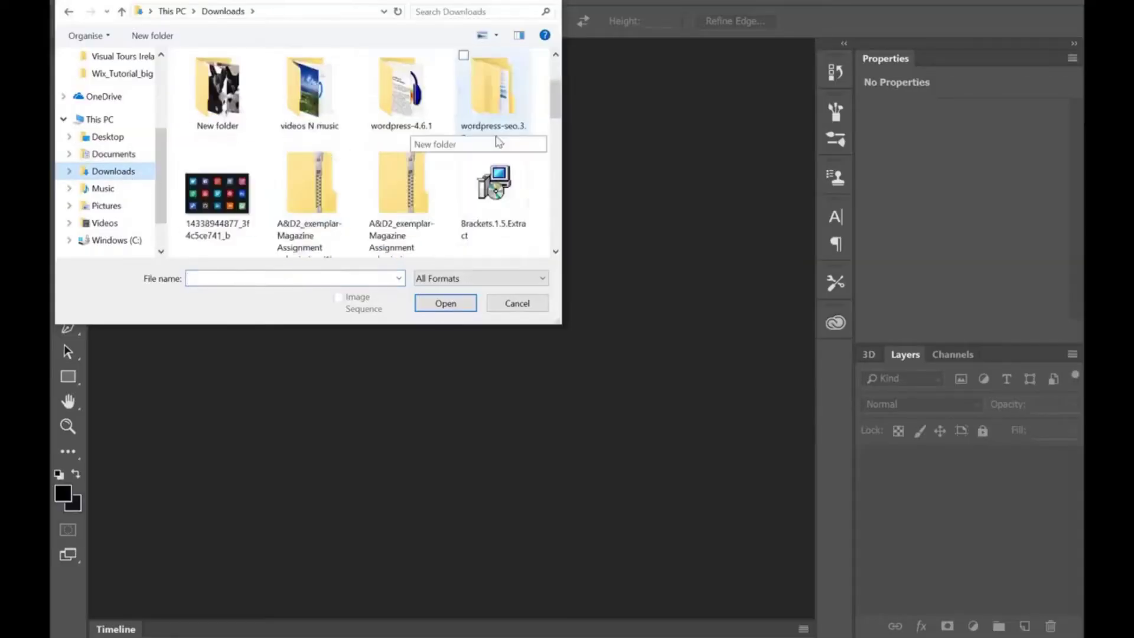
pyautogui.scroll(-5, 432, 211)
pyautogui.scroll(4, 431, 189)
pyautogui.click(401, 130)
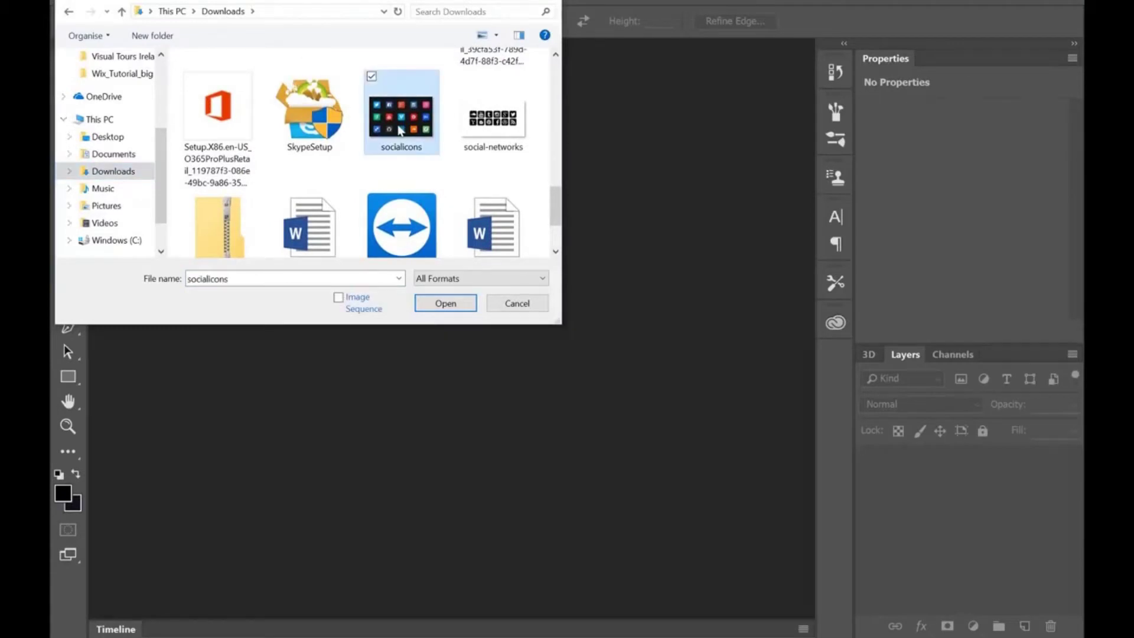
pyautogui.click(448, 304)
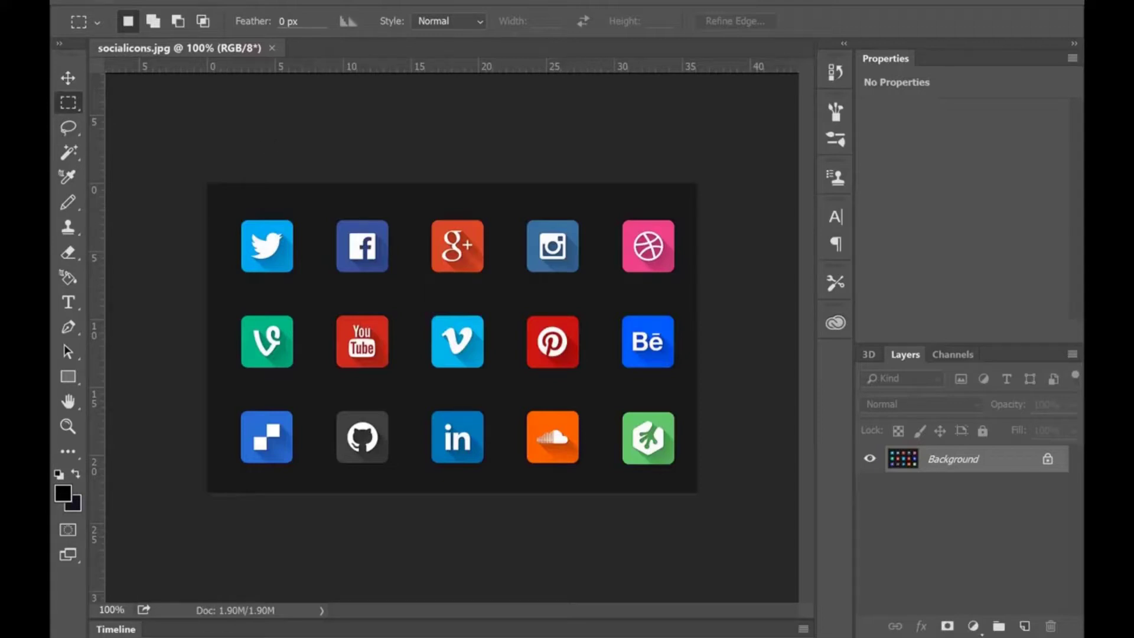
# Start a new document named Facebook_icon with the Custom document type and its dimensions in pixels.
pyautogui.click(98, 1)
pyautogui.click(117, 8)
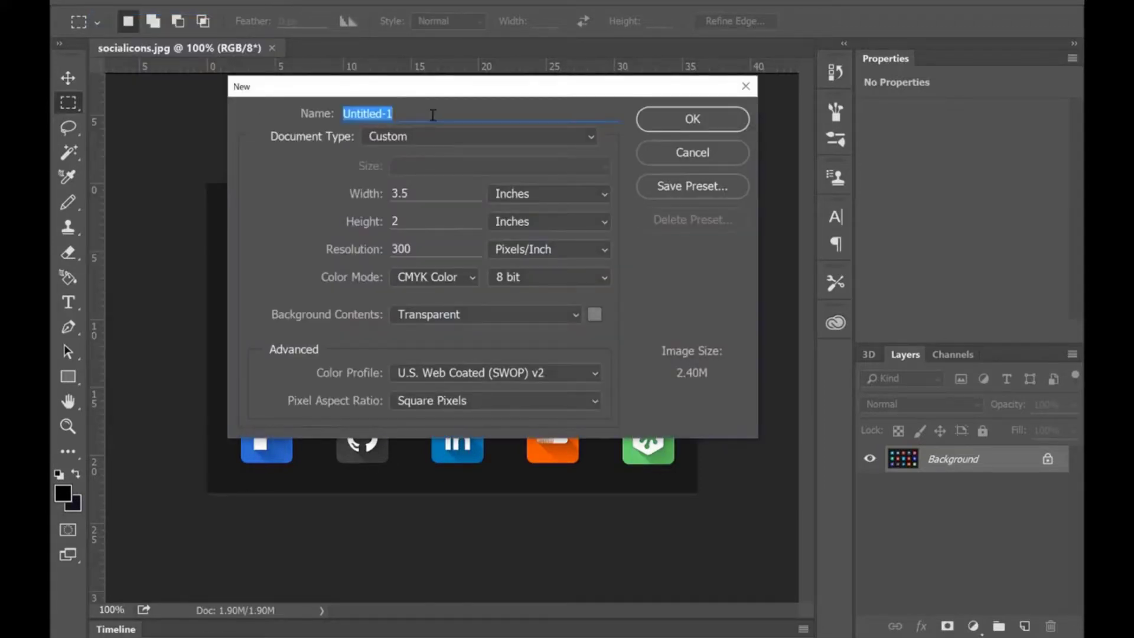
pyautogui.write('Facebook_icon')
pyautogui.click(568, 143)
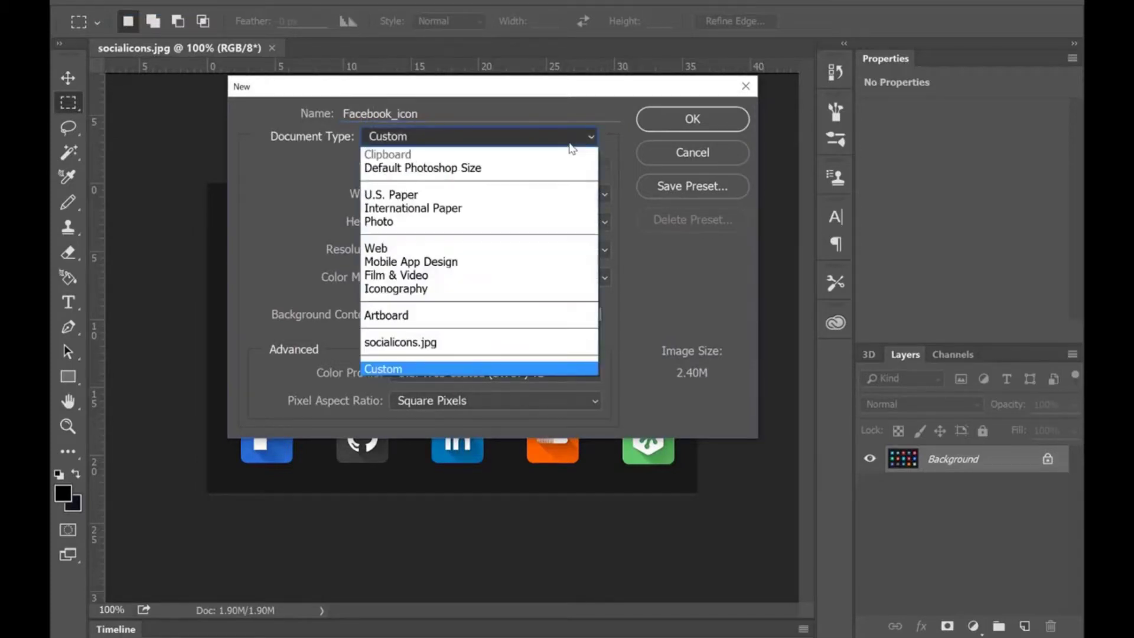
pyautogui.click(571, 140)
pyautogui.click(553, 189)
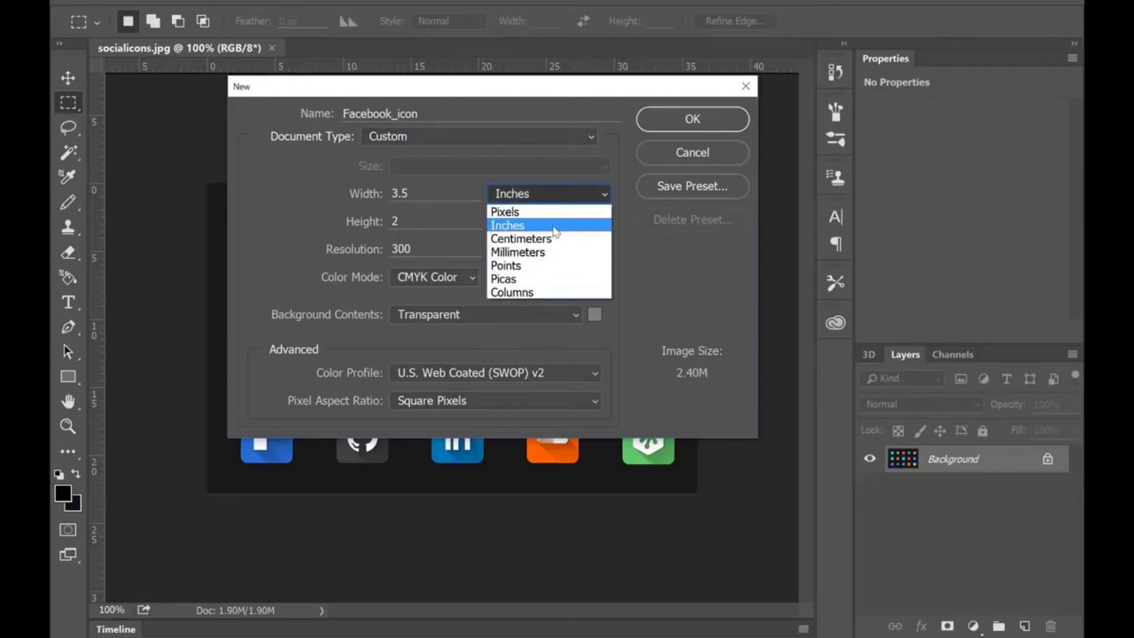
pyautogui.click(509, 208)
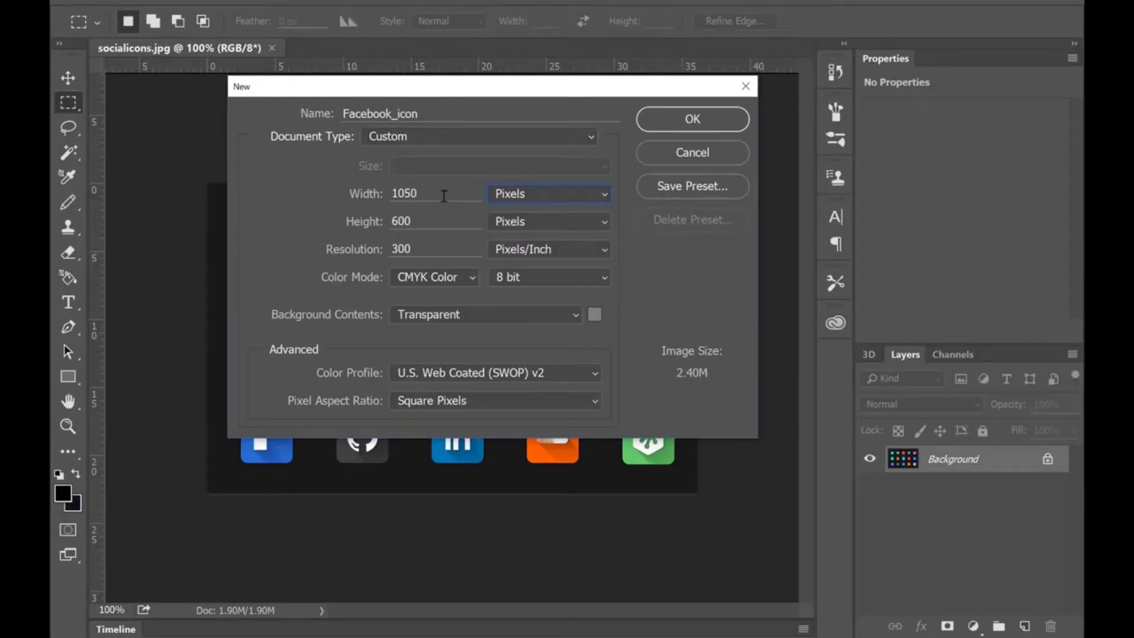
# Set the new document to 200 pixels wide and 100 pixels high, keep the resolution in pixels/inch, and create it.
pyautogui.moveTo(437, 191); pyautogui.dragTo(386, 188)
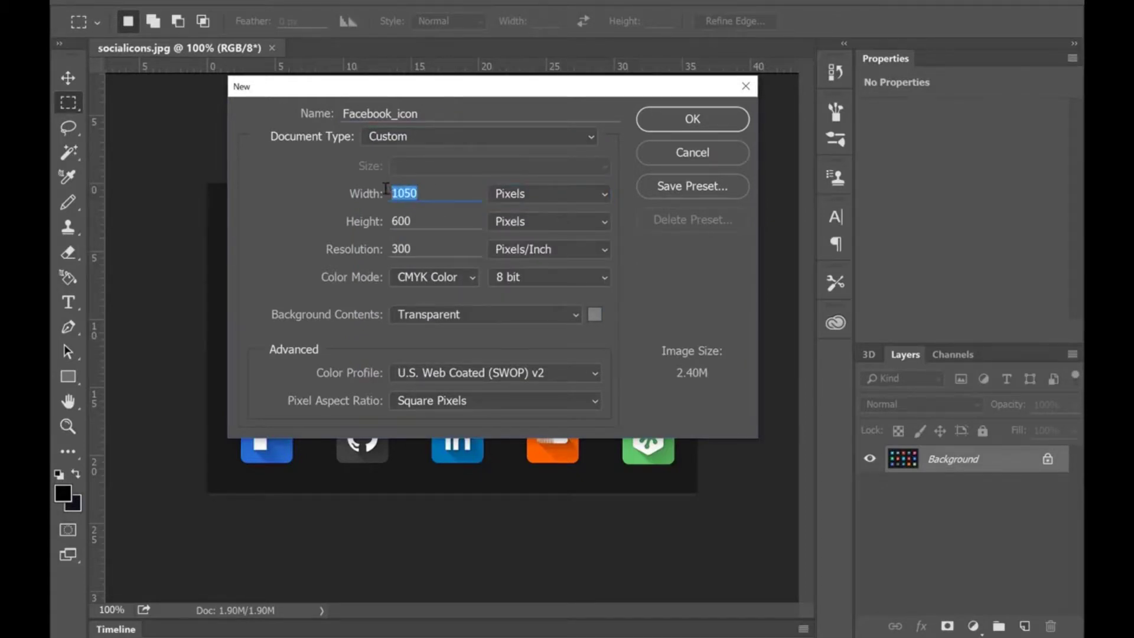
pyautogui.write('200')
pyautogui.moveTo(414, 221); pyautogui.dragTo(389, 222)
pyautogui.write('100')
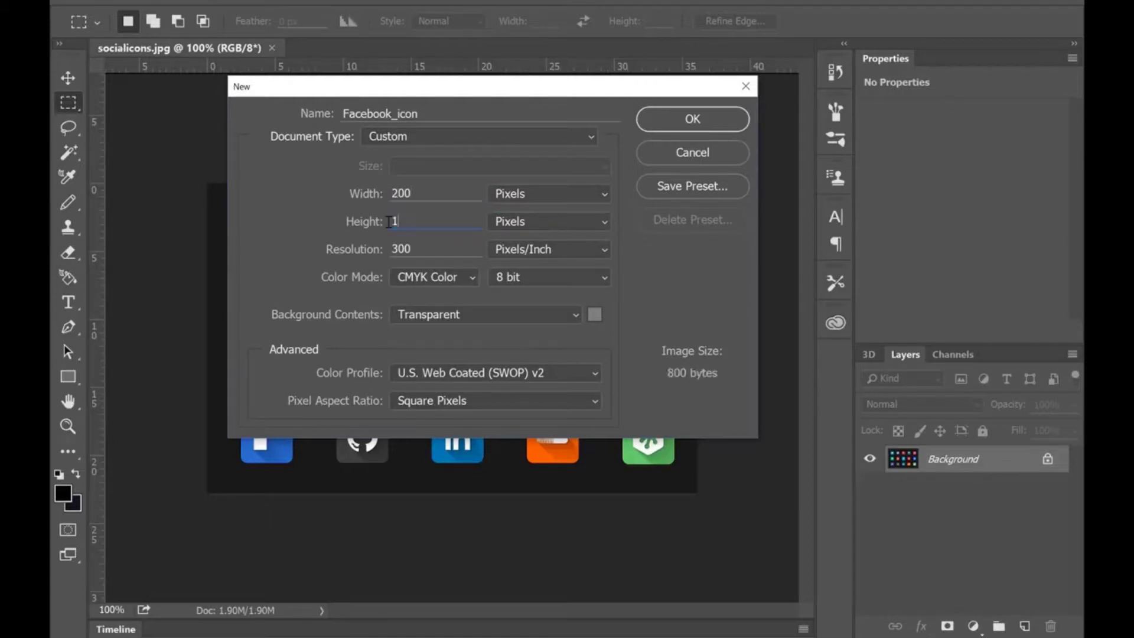
pyautogui.click(561, 244)
pyautogui.click(562, 244)
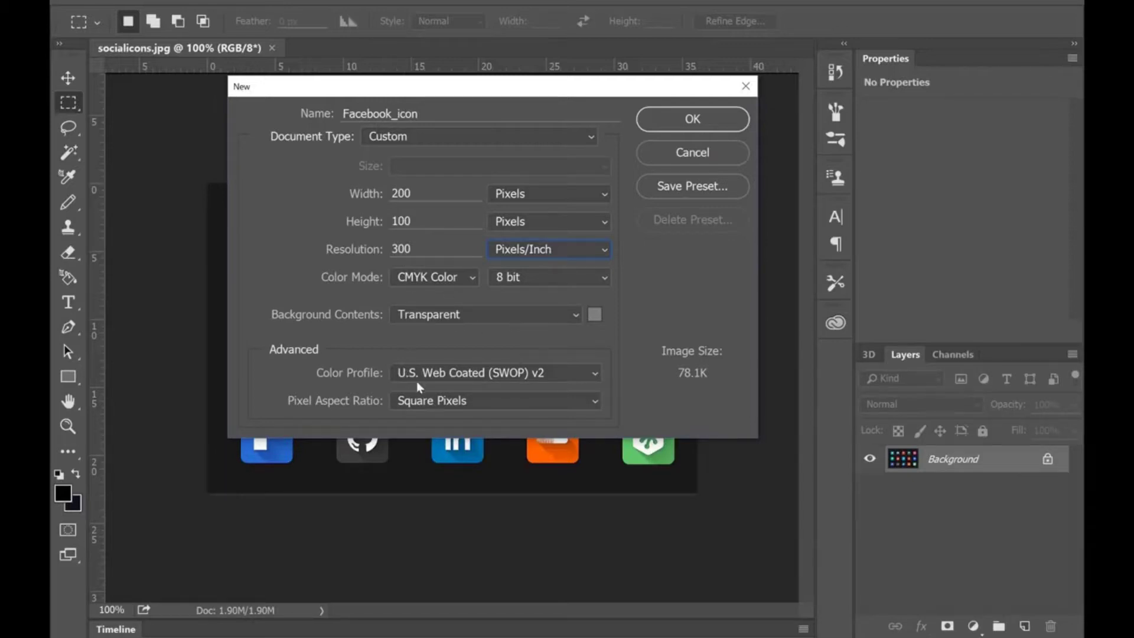
pyautogui.click(688, 121)
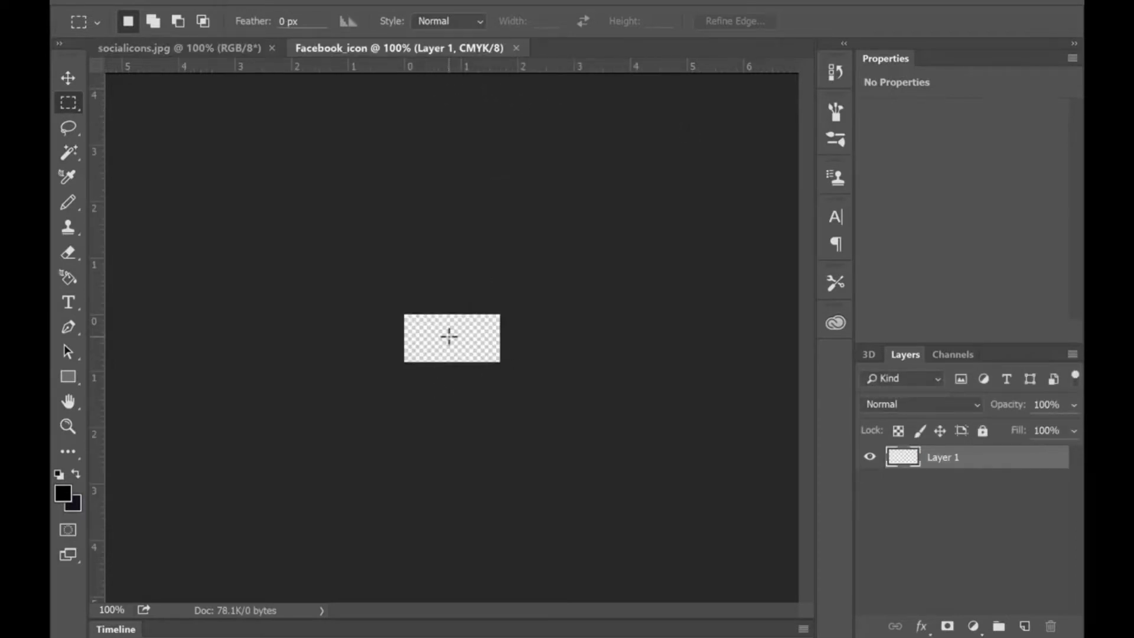
# Copy a rectangular selection around the Facebook icon in socialicons.jpg and paste it into the Facebook_icon document.
pyautogui.click(201, 49)
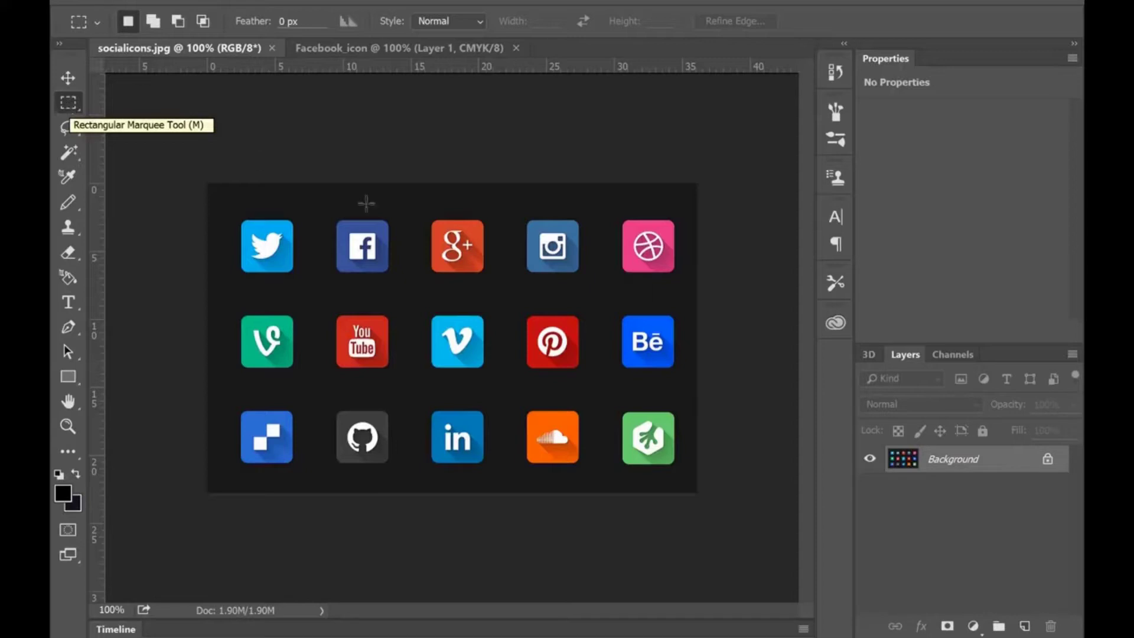
pyautogui.moveTo(325, 210); pyautogui.dragTo(405, 280)
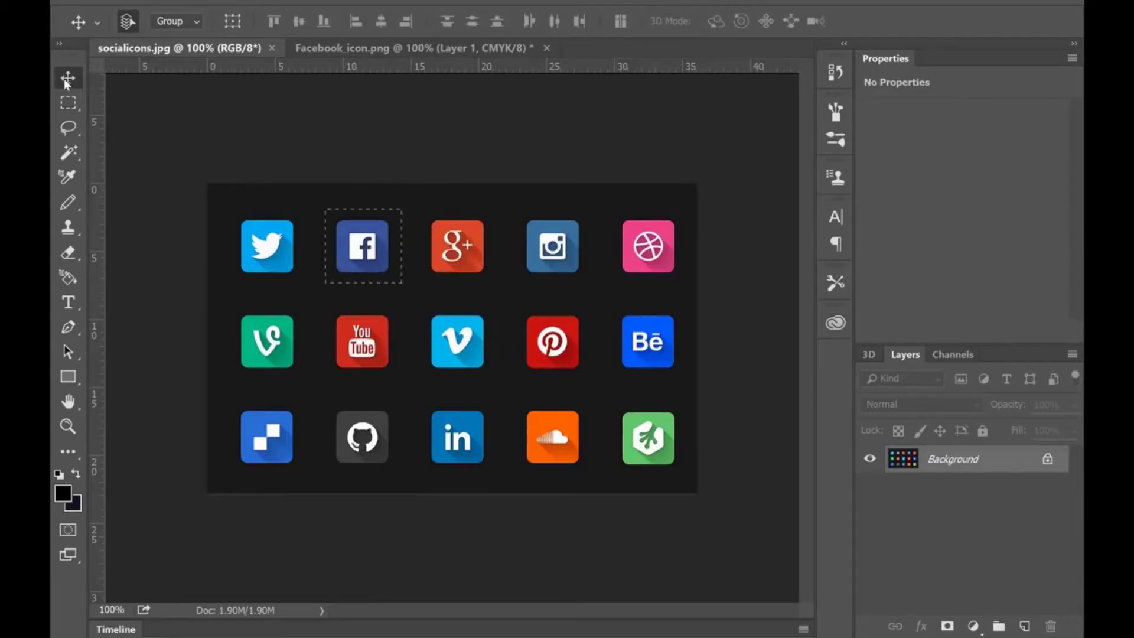
pyautogui.click(69, 102)
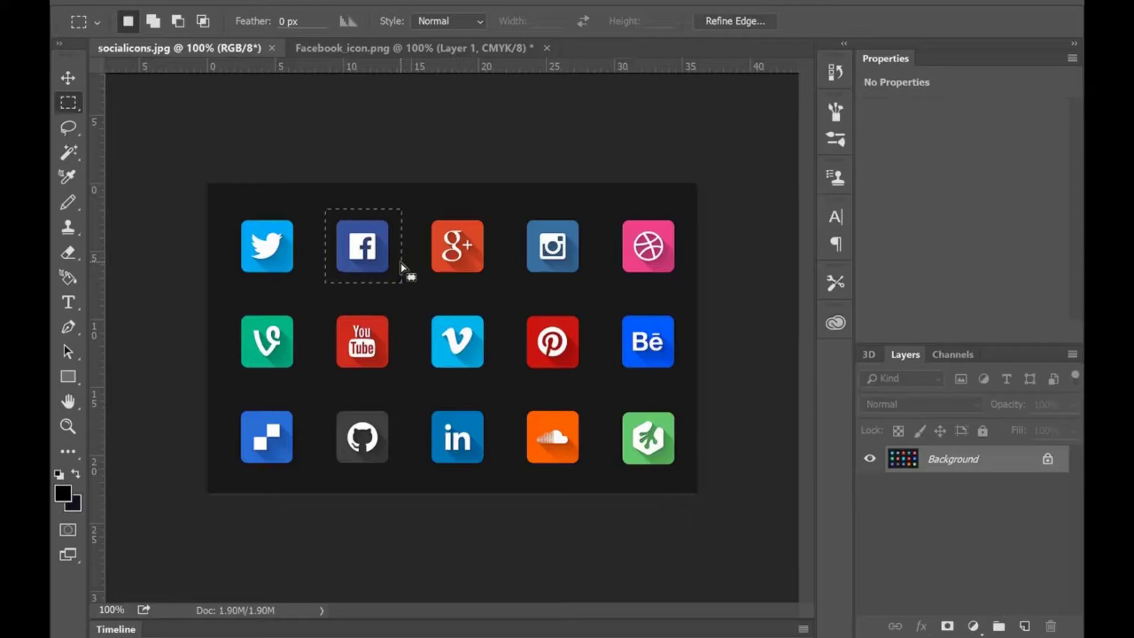
pyautogui.click(316, 48)
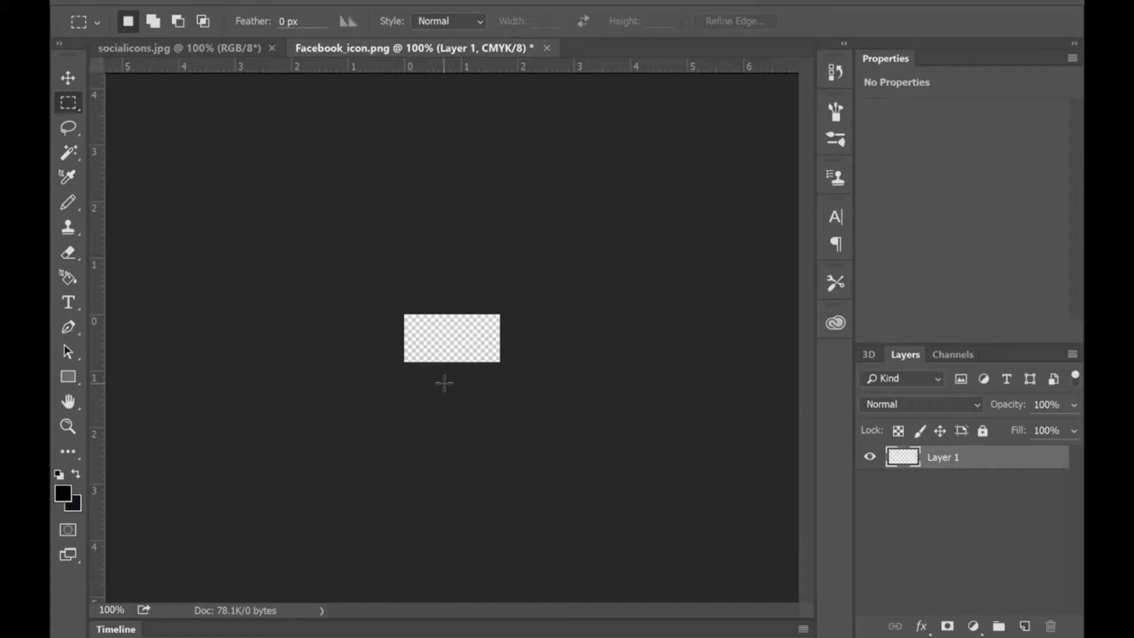
pyautogui.hotkey('ctrl', 'v')
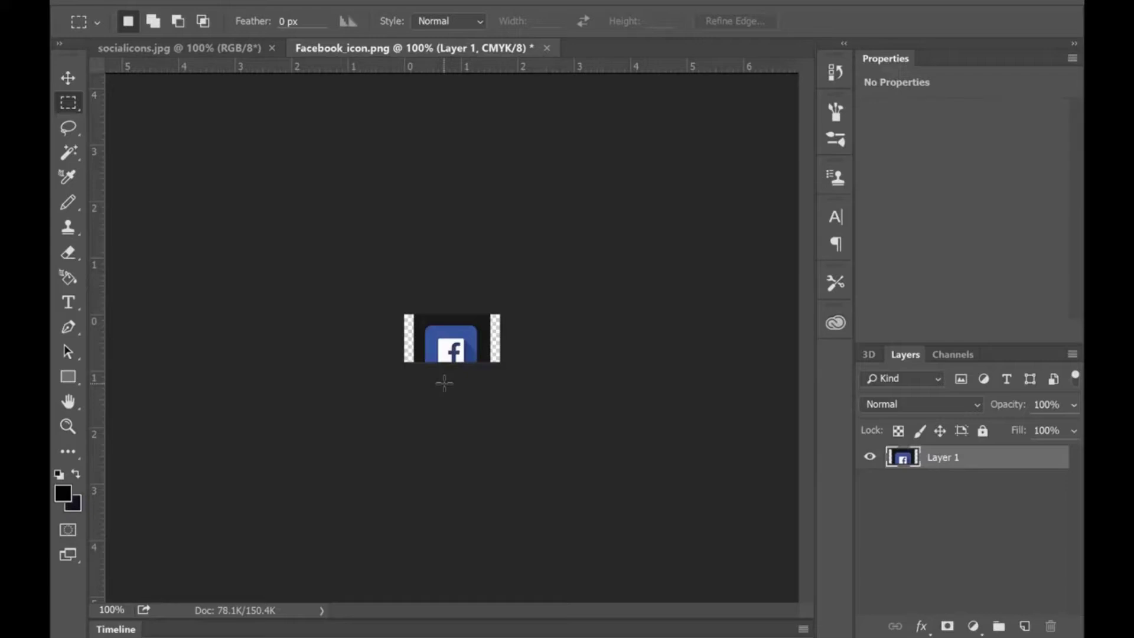
# Centre the pasted Facebook icon on the canvas and scale it down to about 88% so that it fits.
pyautogui.click(68, 77)
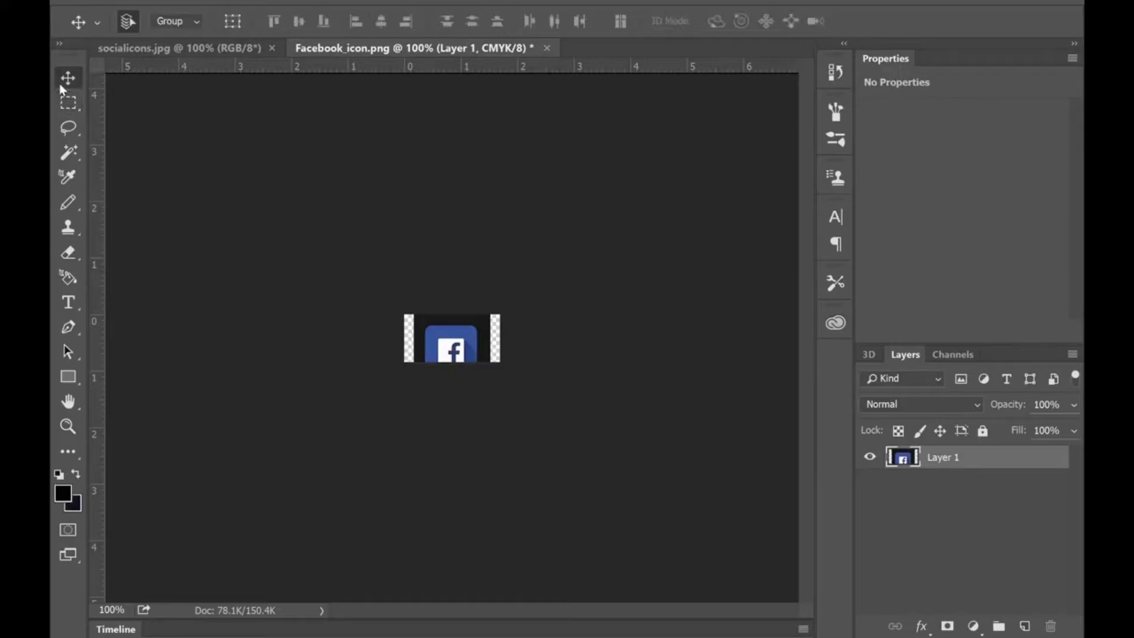
pyautogui.moveTo(445, 345); pyautogui.dragTo(449, 333)
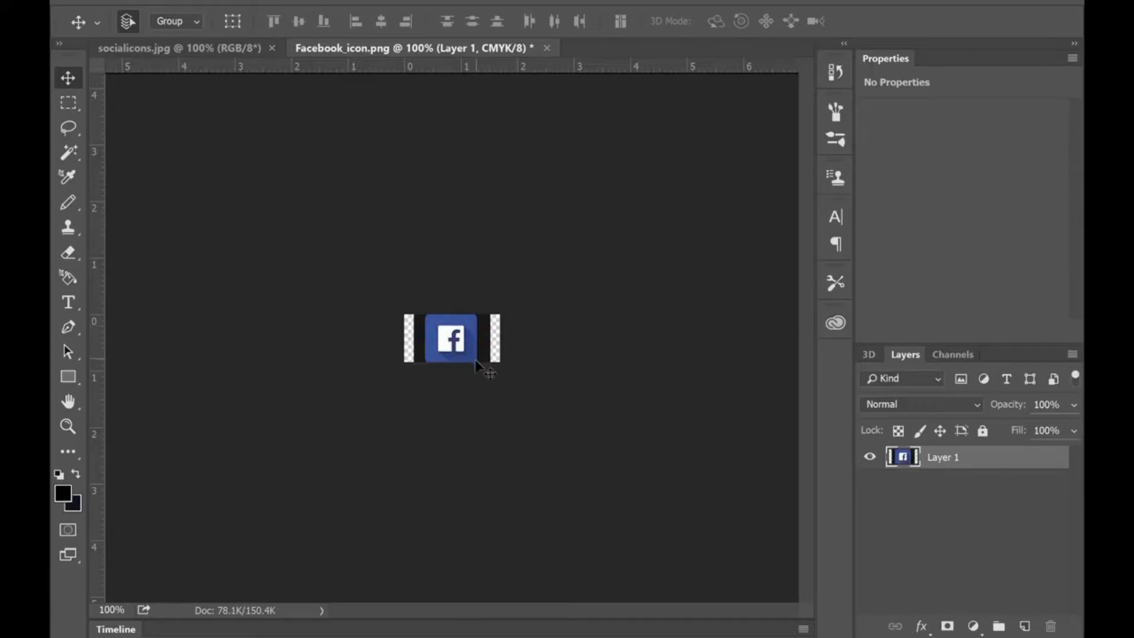
pyautogui.press('ctrl')
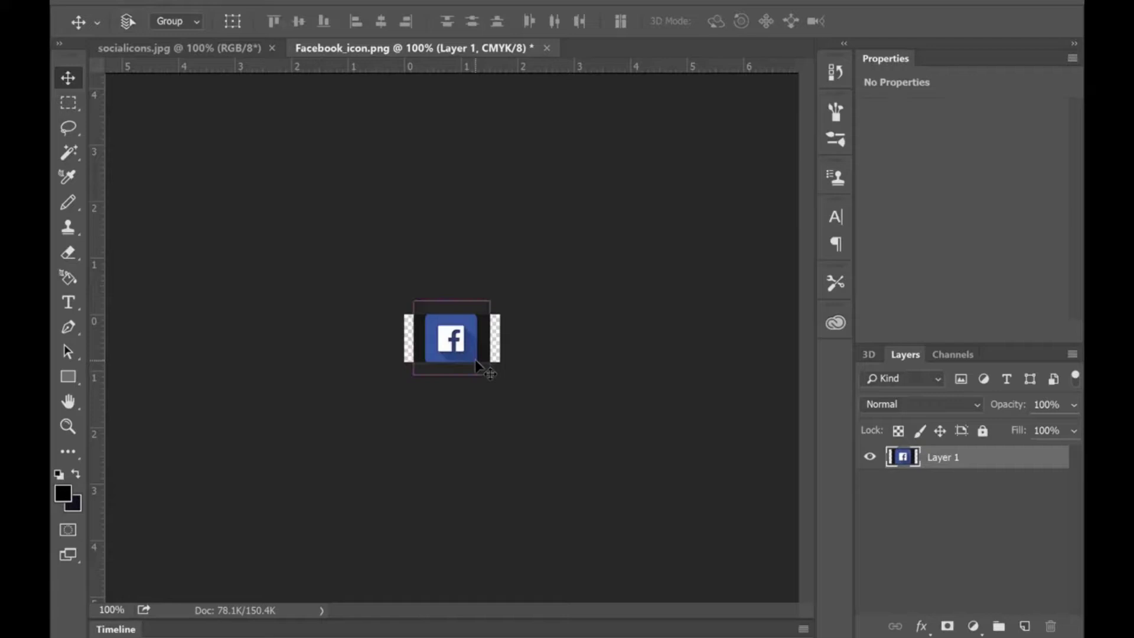
pyautogui.hotkey('ctrl', 't')
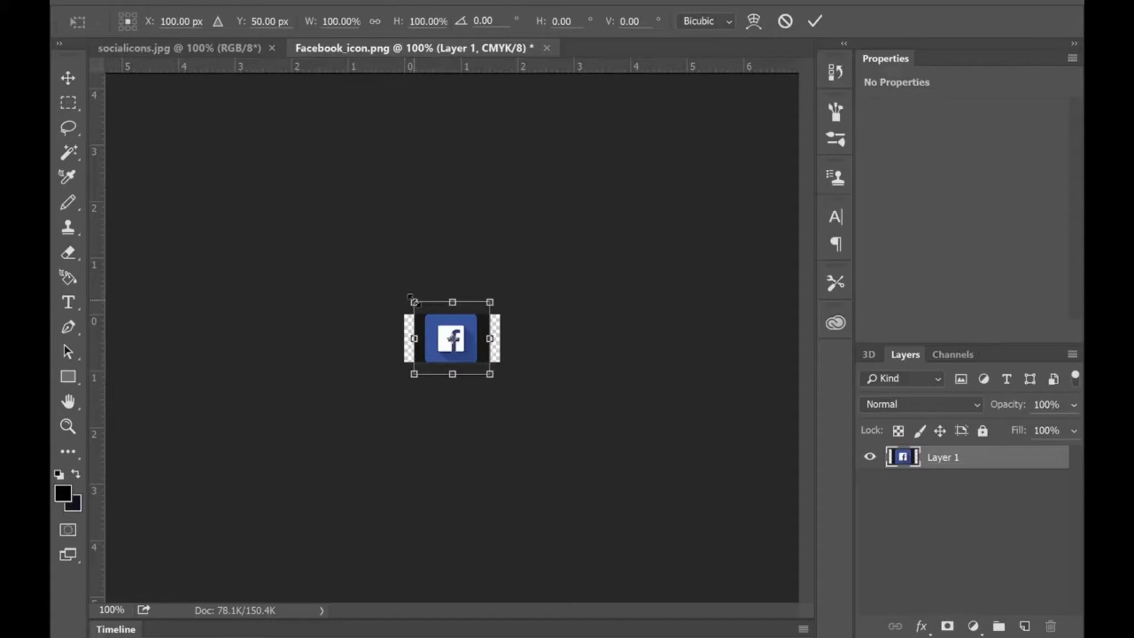
pyautogui.moveTo(411, 297); pyautogui.dragTo(419, 306)
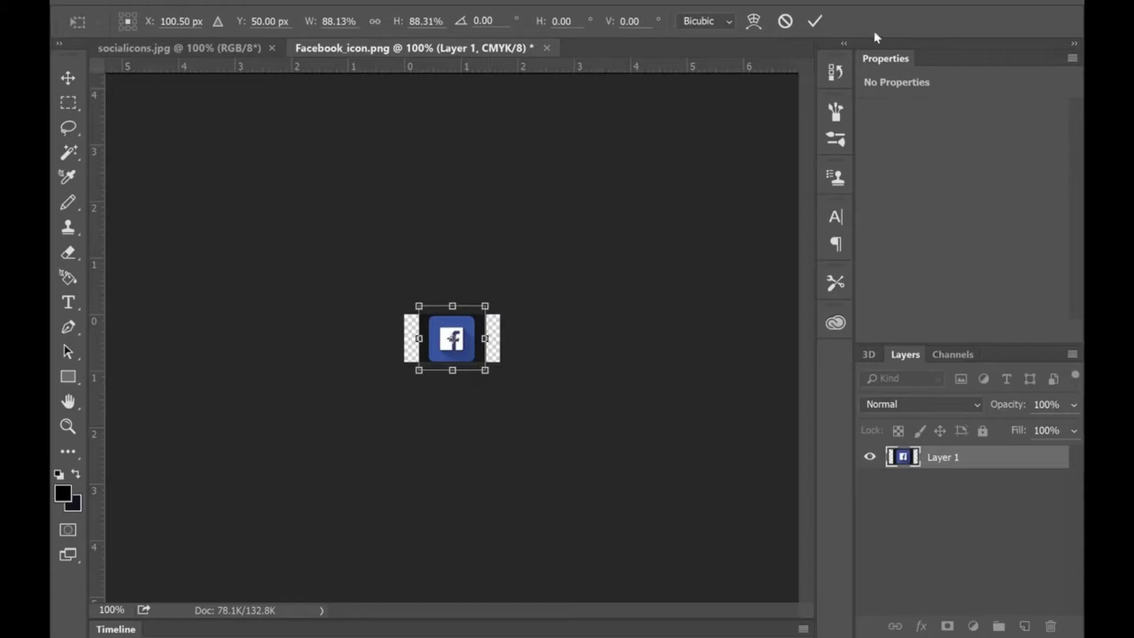
pyautogui.click(818, 23)
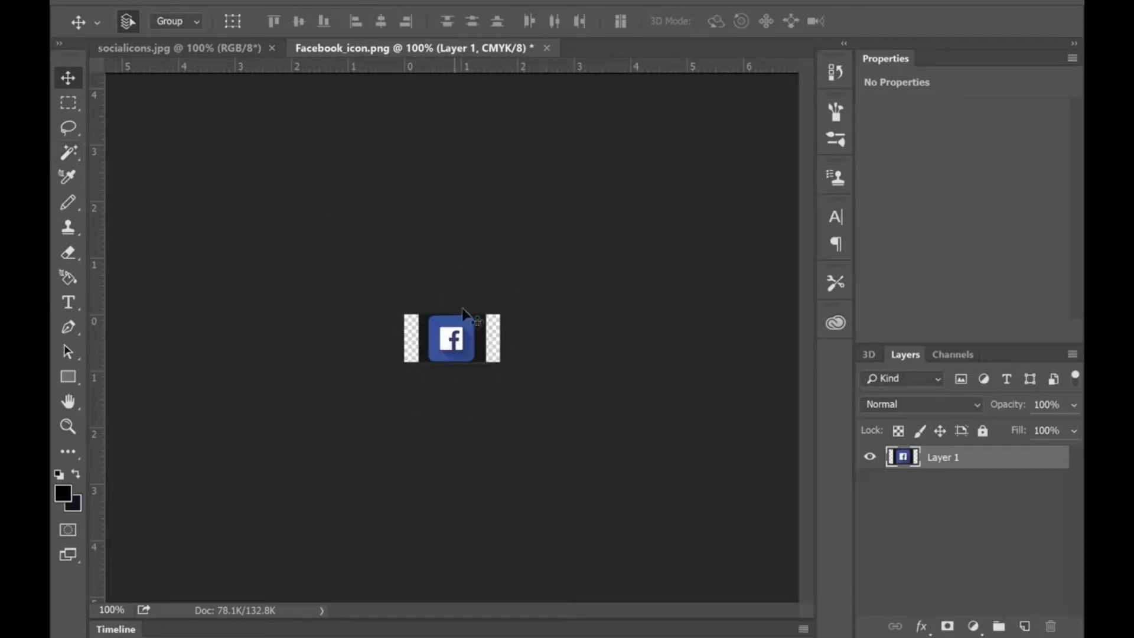
# Select the black background around the Facebook icon with the Magic Wand, delete it, and clear the selection.
pyautogui.click(69, 155)
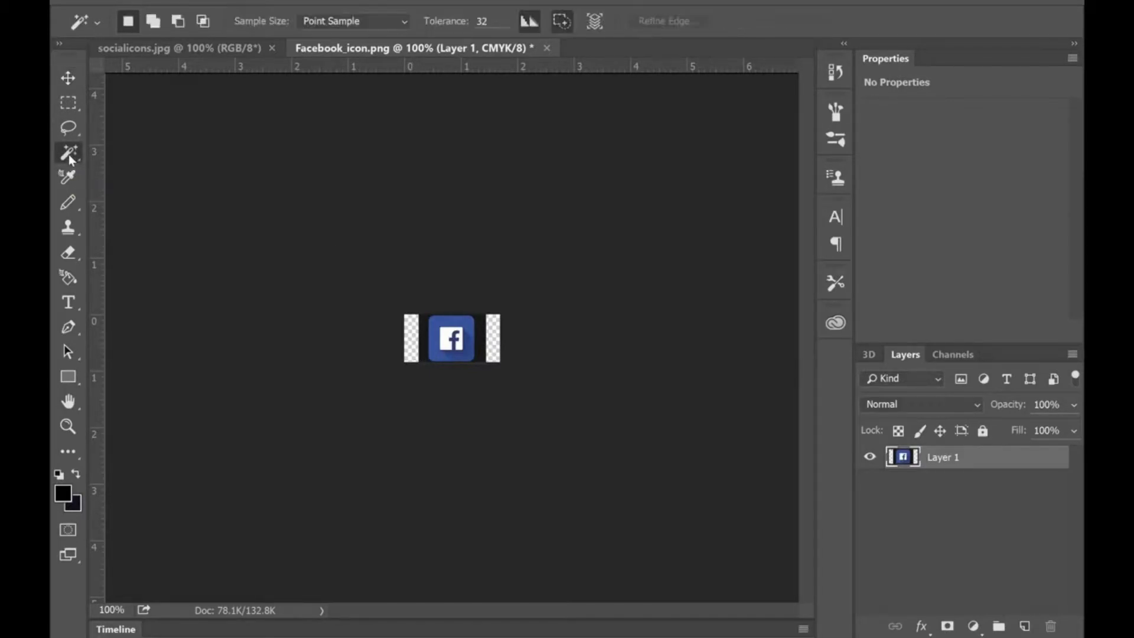
pyautogui.click(426, 332)
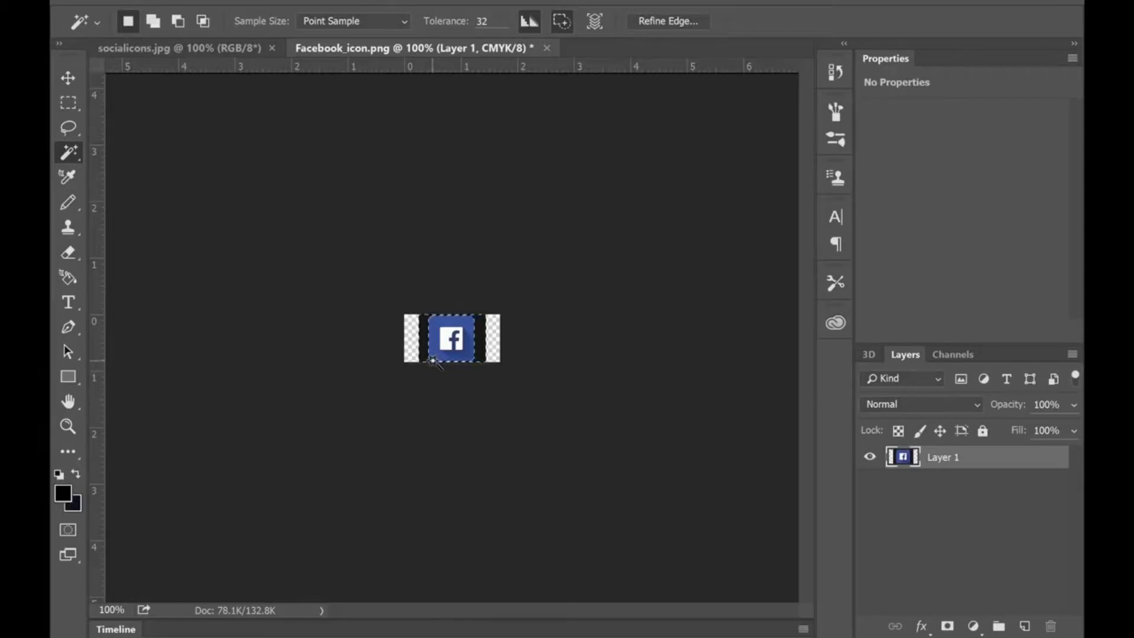
pyautogui.press('Delete')
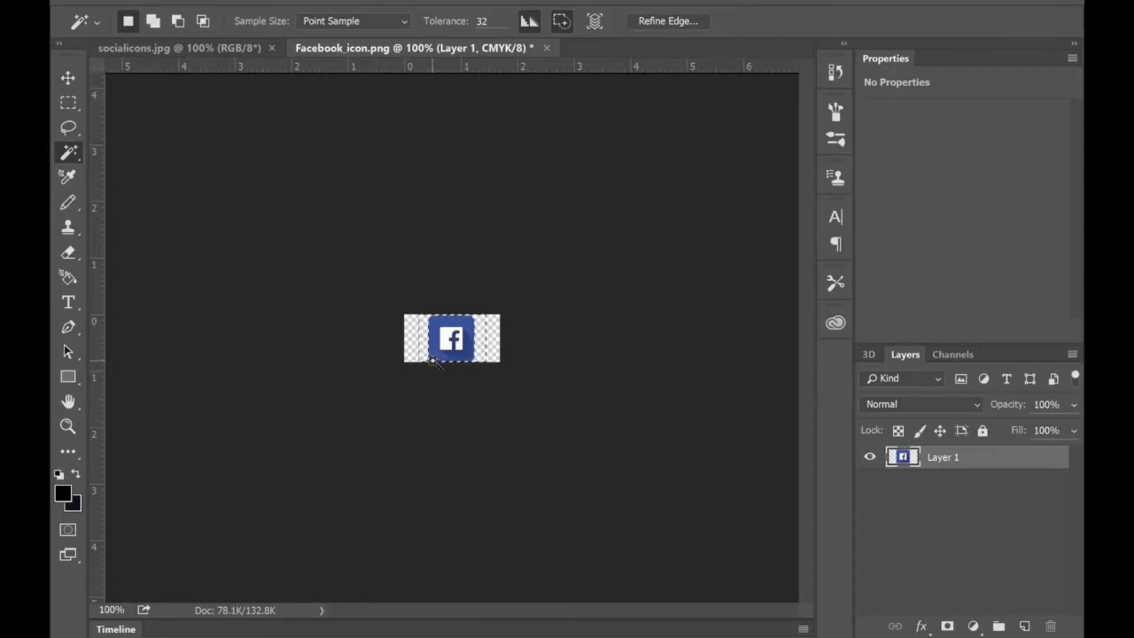
pyautogui.click(410, 339)
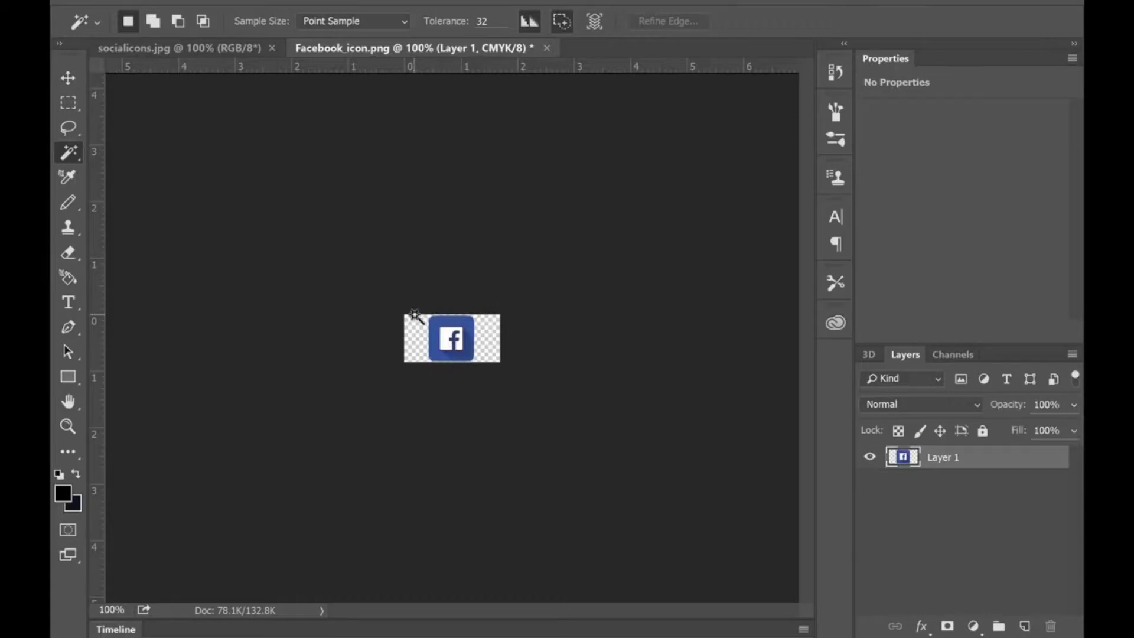
# Quick-export the transparent Facebook icon as a PNG named Facebook_icon in the Visual Tours Ireland folder.
pyautogui.click(99, 1)
pyautogui.moveTo(167, 196)
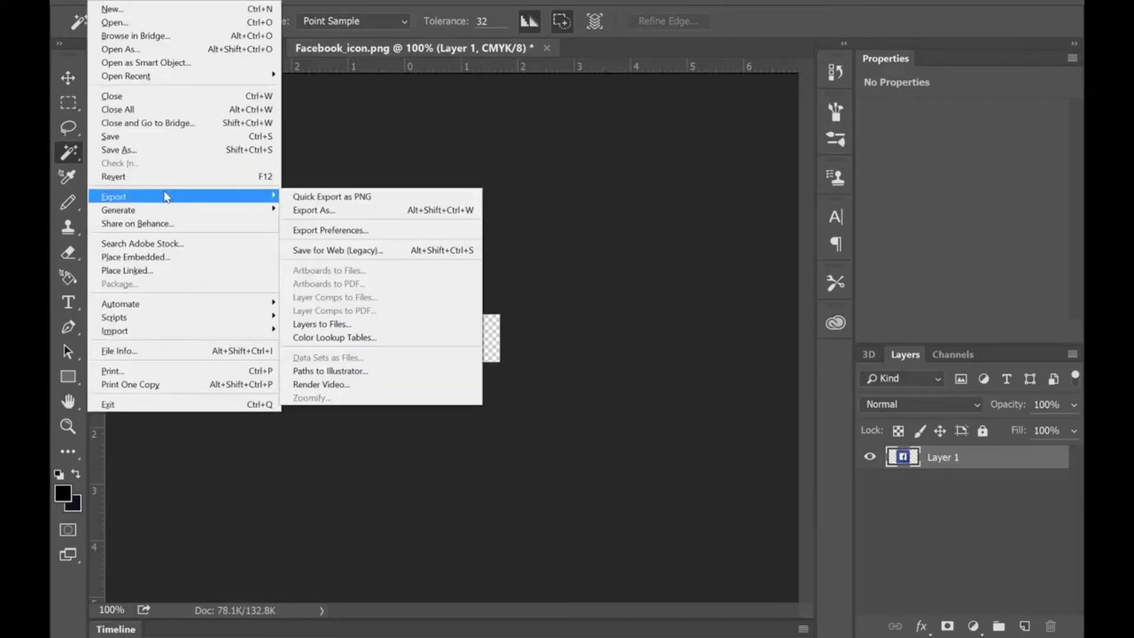
pyautogui.click(382, 200)
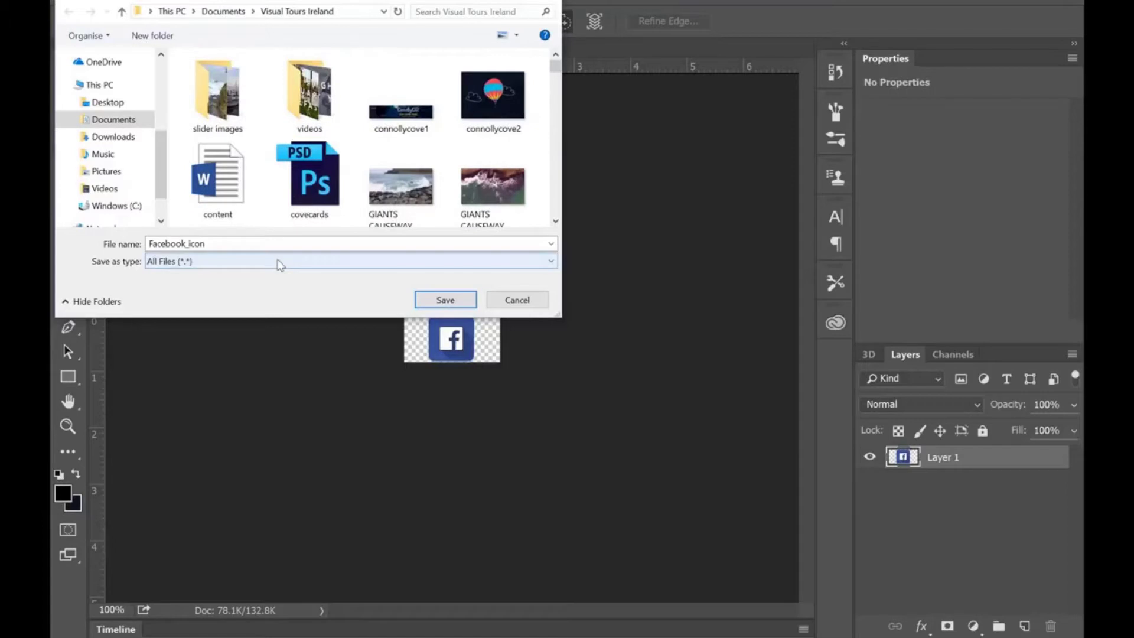
pyautogui.click(446, 301)
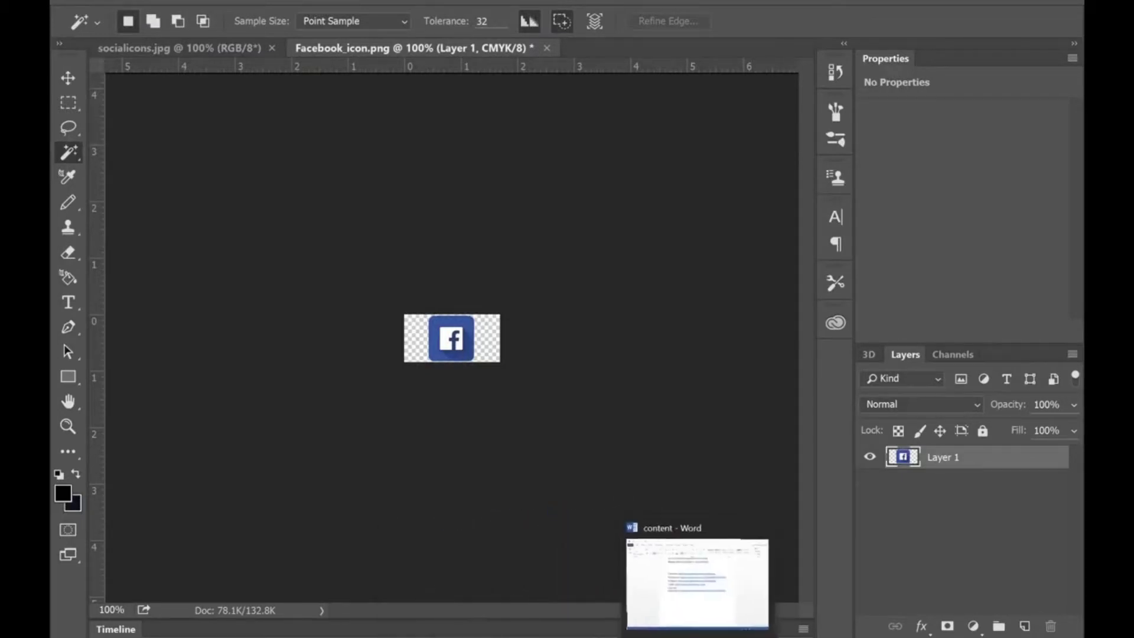
# Switch to the Wix editor in the browser and upload Facebook_icon to the site's images.
pyautogui.click(660, 637)
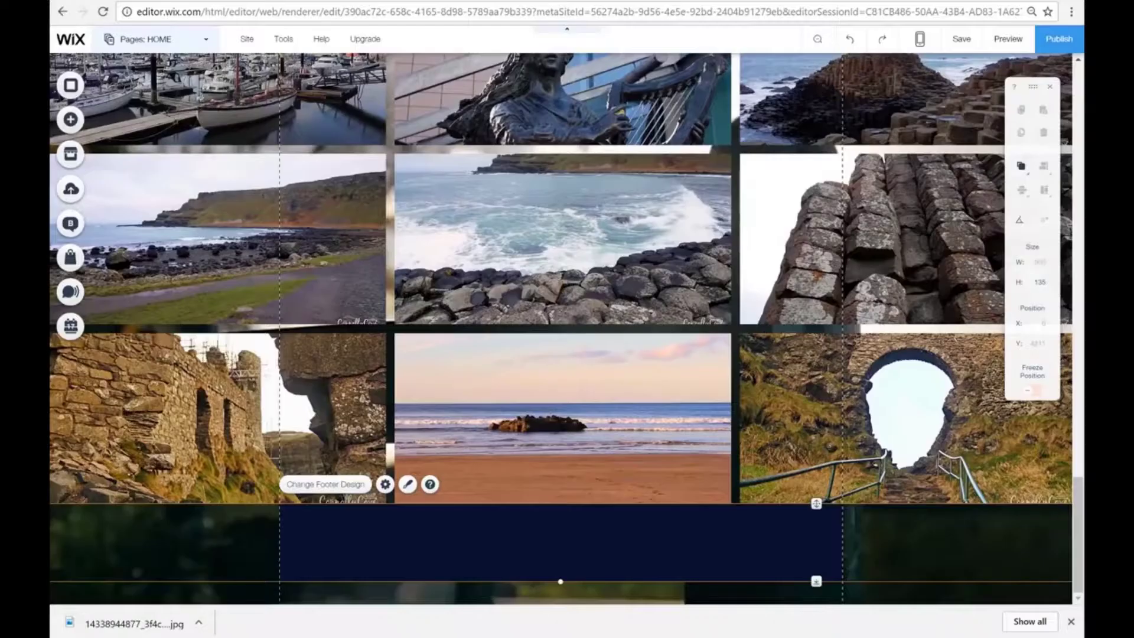
pyautogui.click(70, 189)
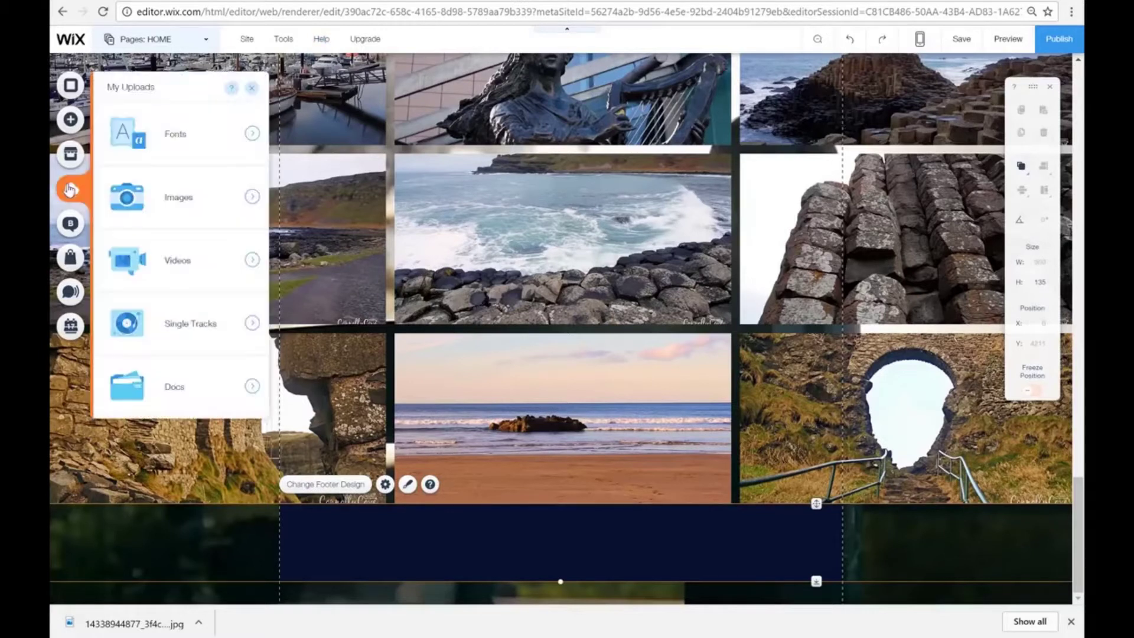
pyautogui.click(251, 199)
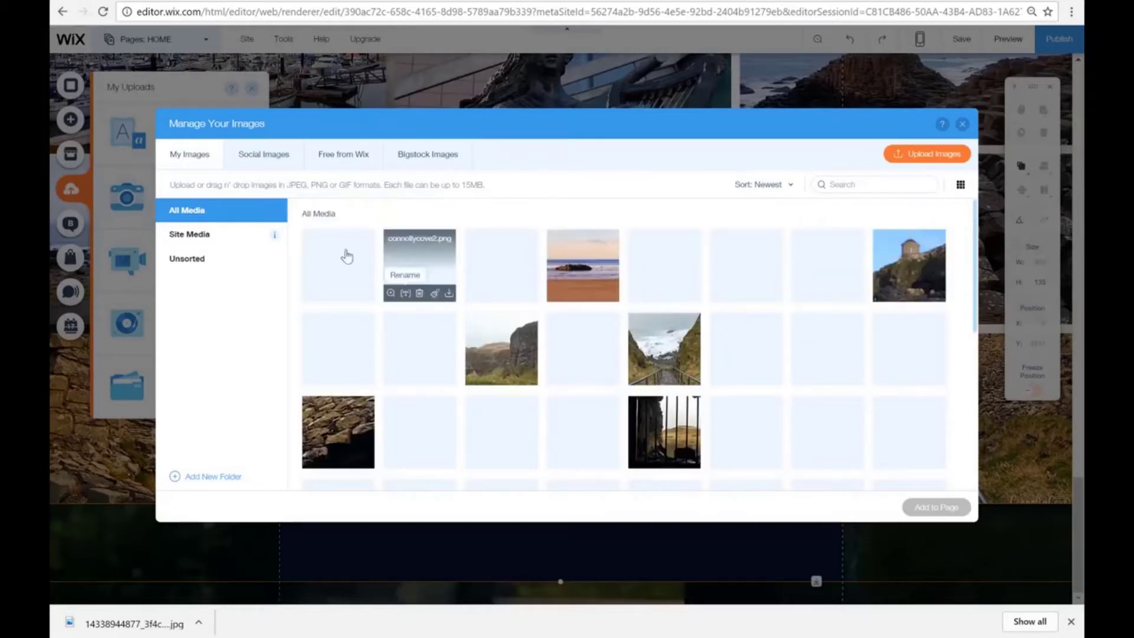
pyautogui.click(935, 156)
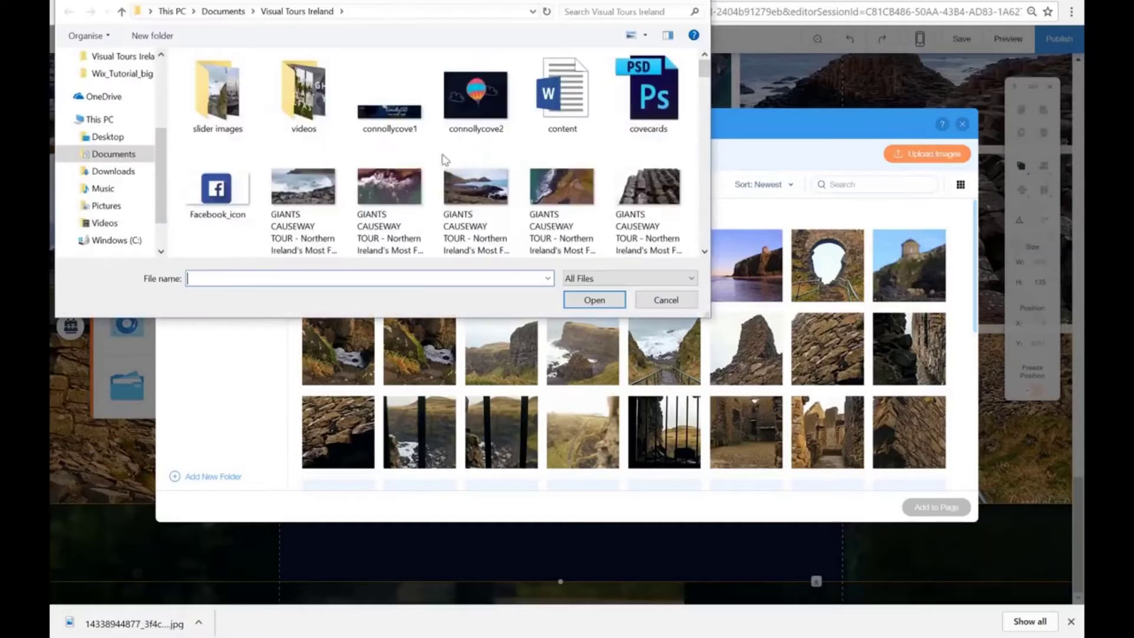
pyautogui.click(218, 184)
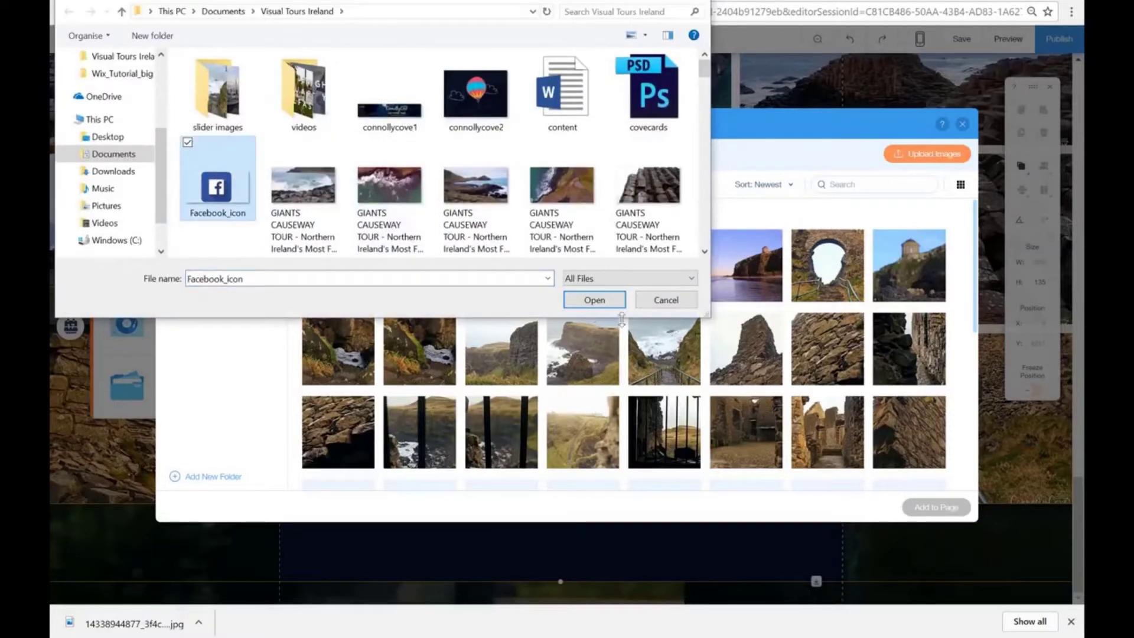
pyautogui.click(595, 300)
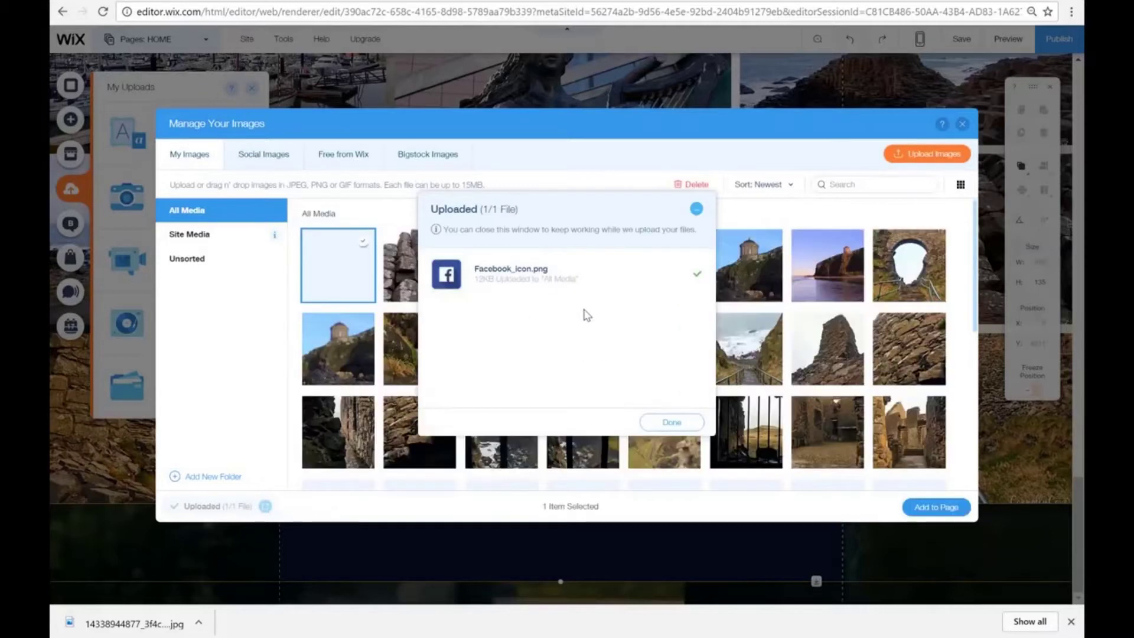
pyautogui.click(672, 422)
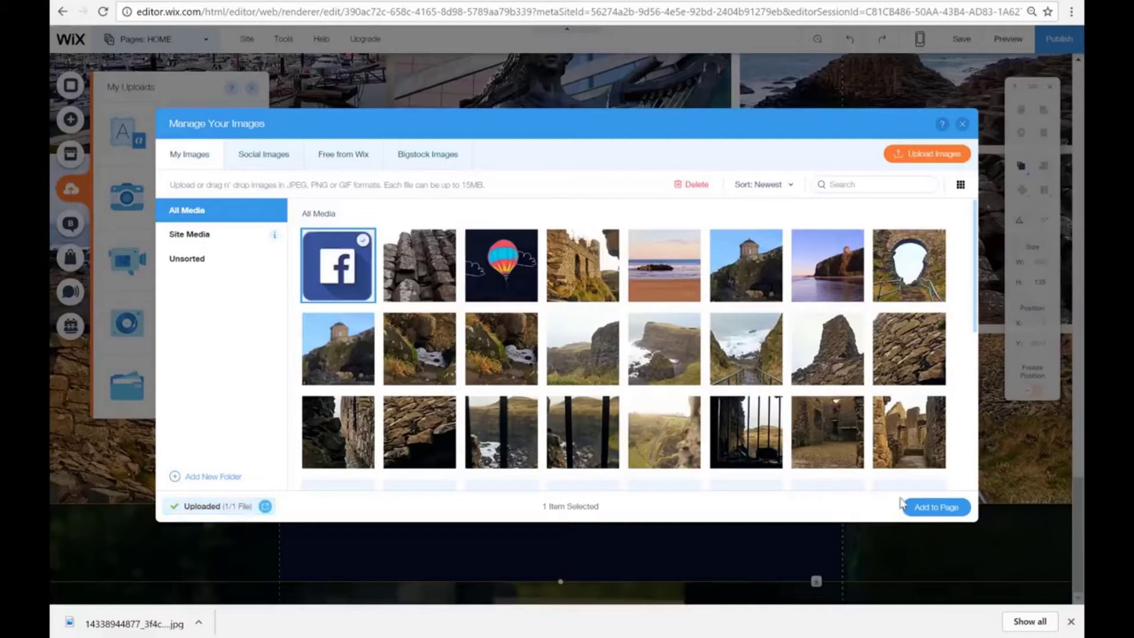
# Add the uploaded Facebook icon to the page, move it into the footer and place it near the footer's left edge.
pyautogui.click(930, 513)
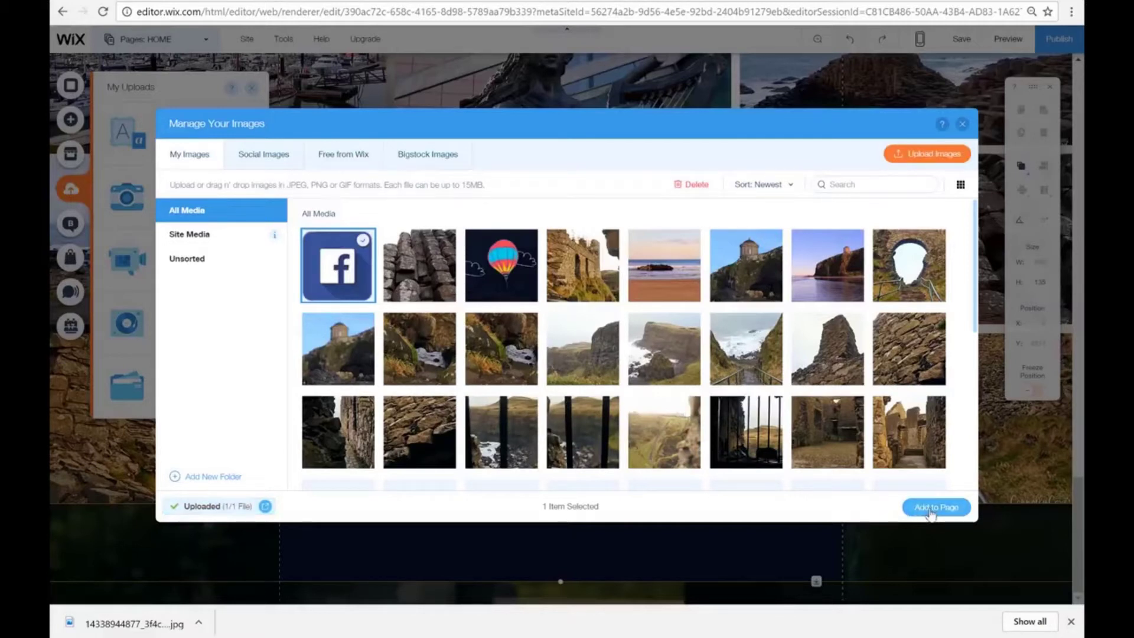
pyautogui.moveTo(549, 349); pyautogui.dragTo(355, 565)
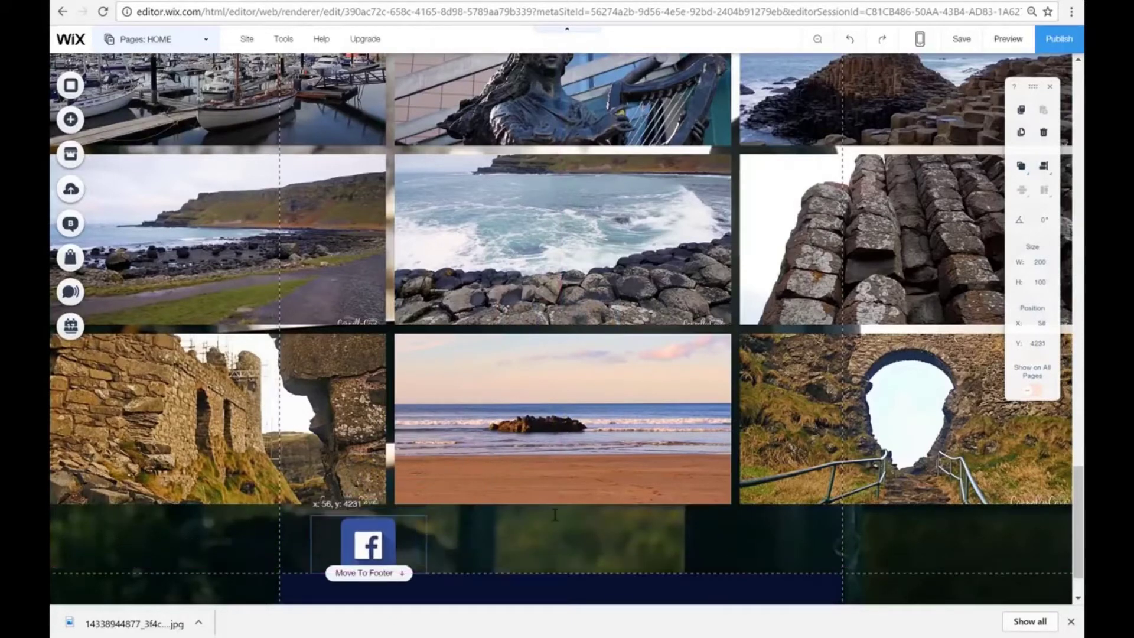
pyautogui.scroll(-2, 980, 484)
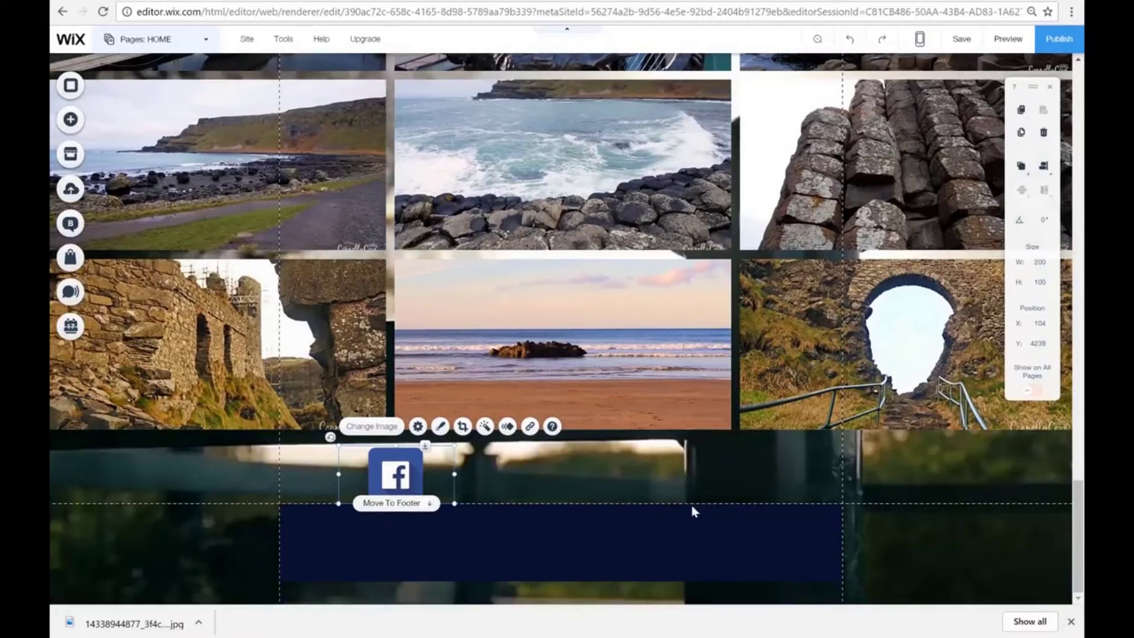
pyautogui.click(430, 503)
pyautogui.moveTo(405, 547); pyautogui.dragTo(340, 548)
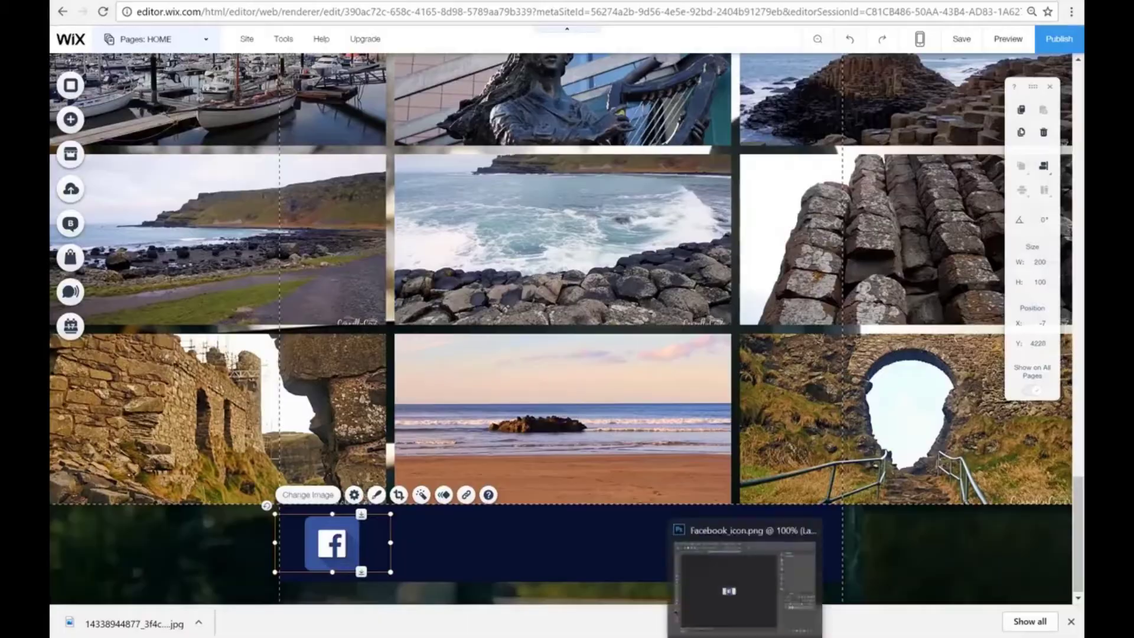
# Switch to Photoshop, scale the pasted Google+ icon to fit the canvas, and delete its layer from beneath the pasted Instagram icon.
pyautogui.click(750, 576)
pyautogui.hotkey('ctrl', 'Tab')
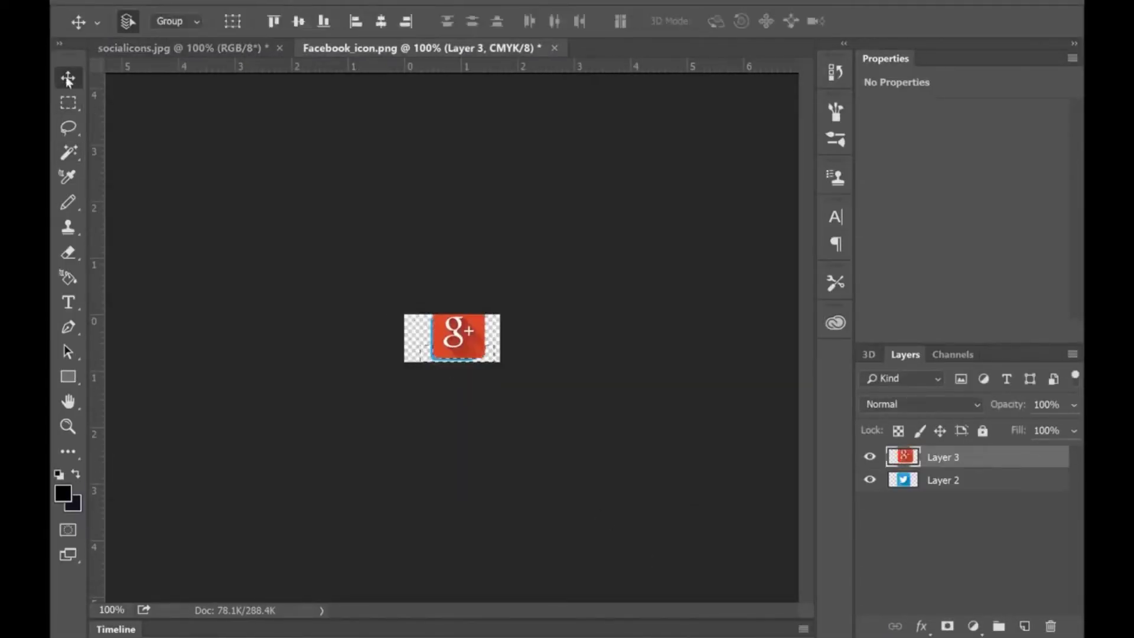
pyautogui.hotkey('ctrl', 't')
pyautogui.moveTo(495, 378); pyautogui.dragTo(483, 369)
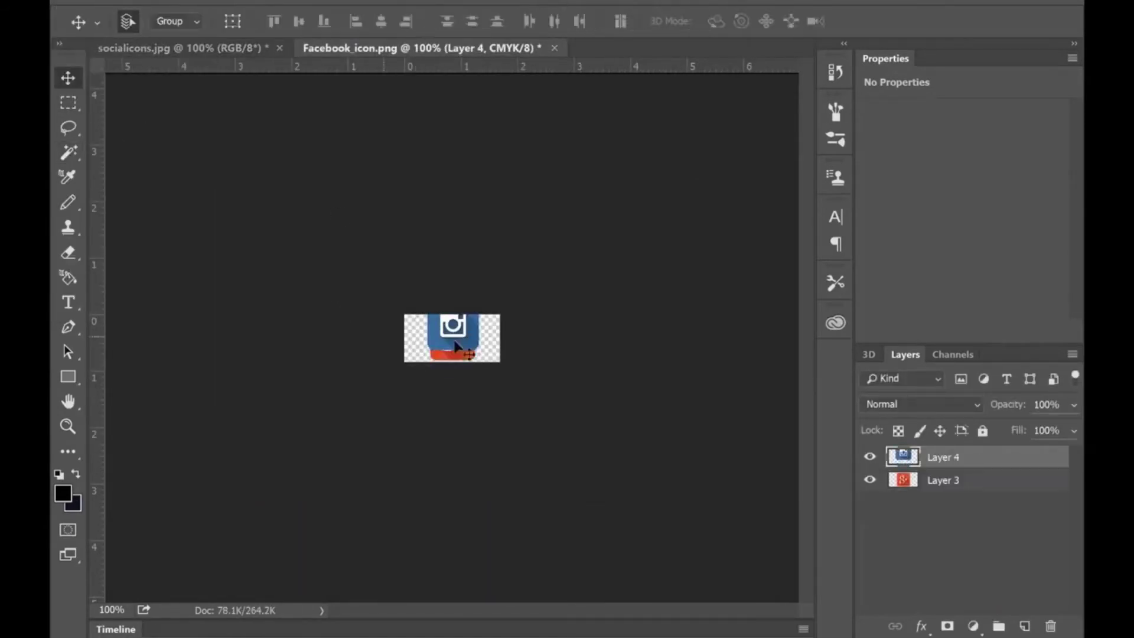
pyautogui.moveTo(943, 479); pyautogui.dragTo(1053, 623)
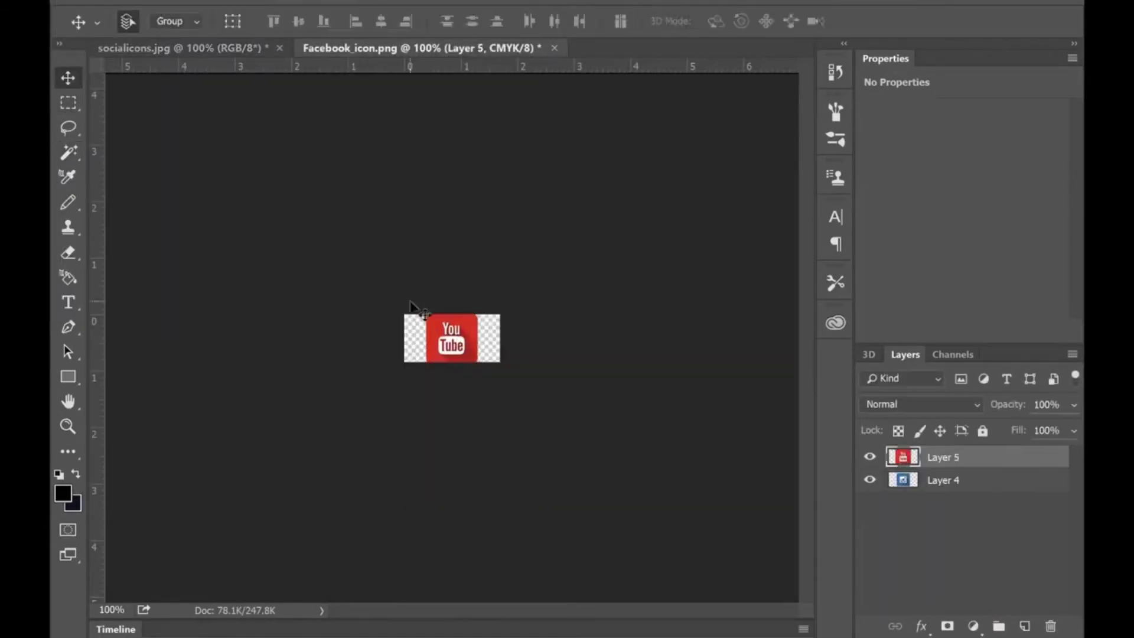
# Fit the pasted YouTube and Pinterest icons to the canvas and export the Pinterest icon as pinterest_icon.
pyautogui.press('w')
pyautogui.press('v')
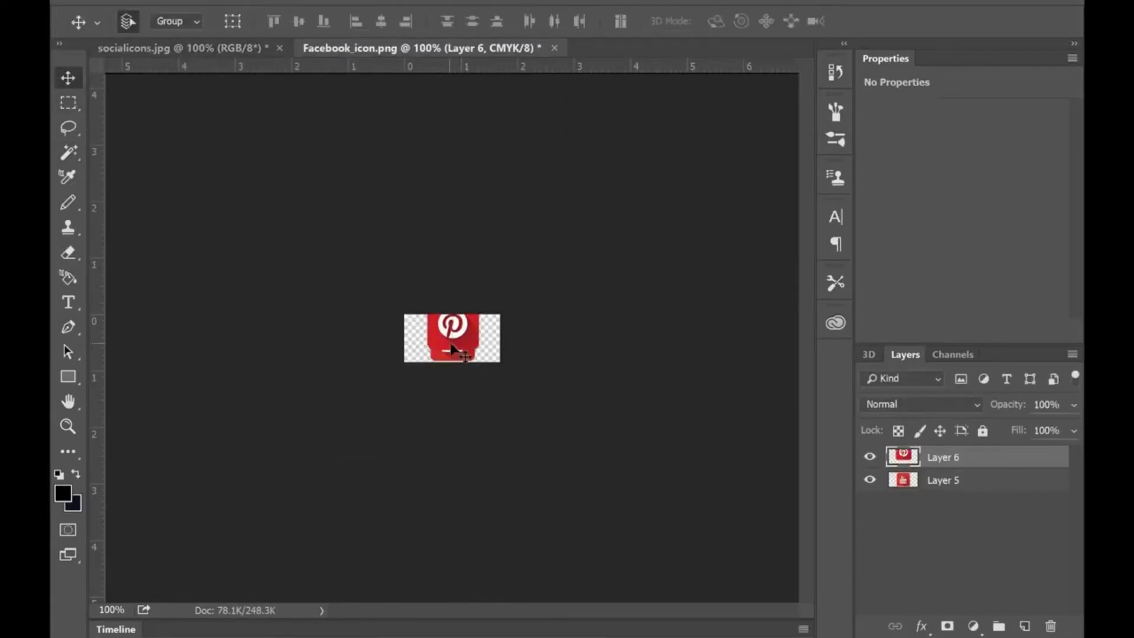
pyautogui.hotkey('ctrl', 't')
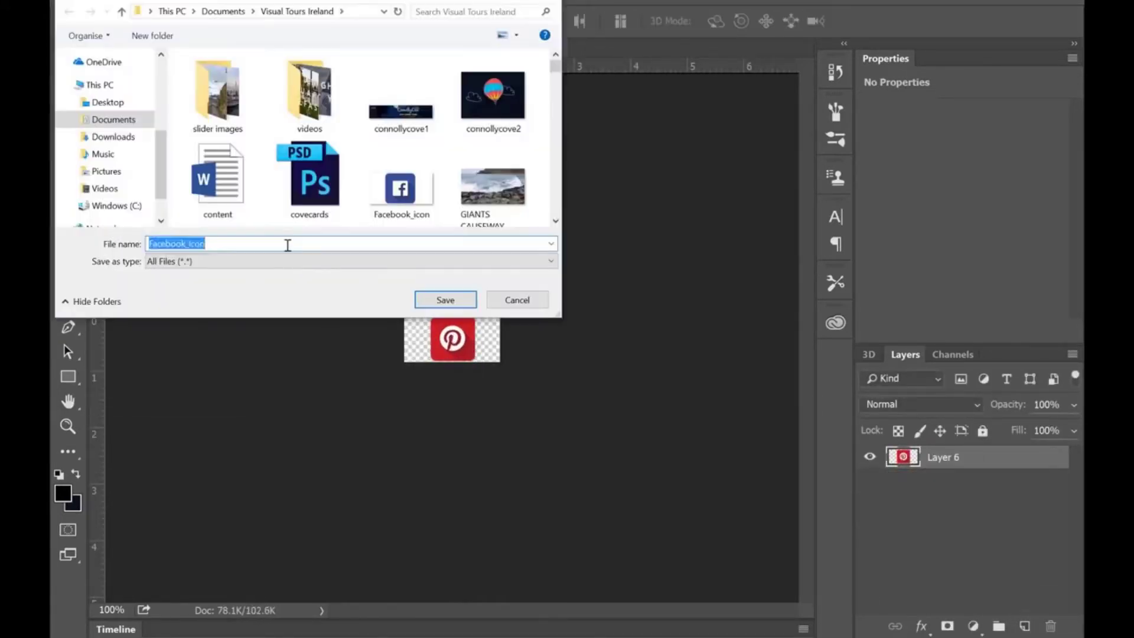
pyautogui.write('pinterest_icon')
# Copy the LinkedIn icon from socialicons.jpg into the icon document, position it on the canvas and export it.
pyautogui.moveTo(415, 386); pyautogui.dragTo(467, 444)
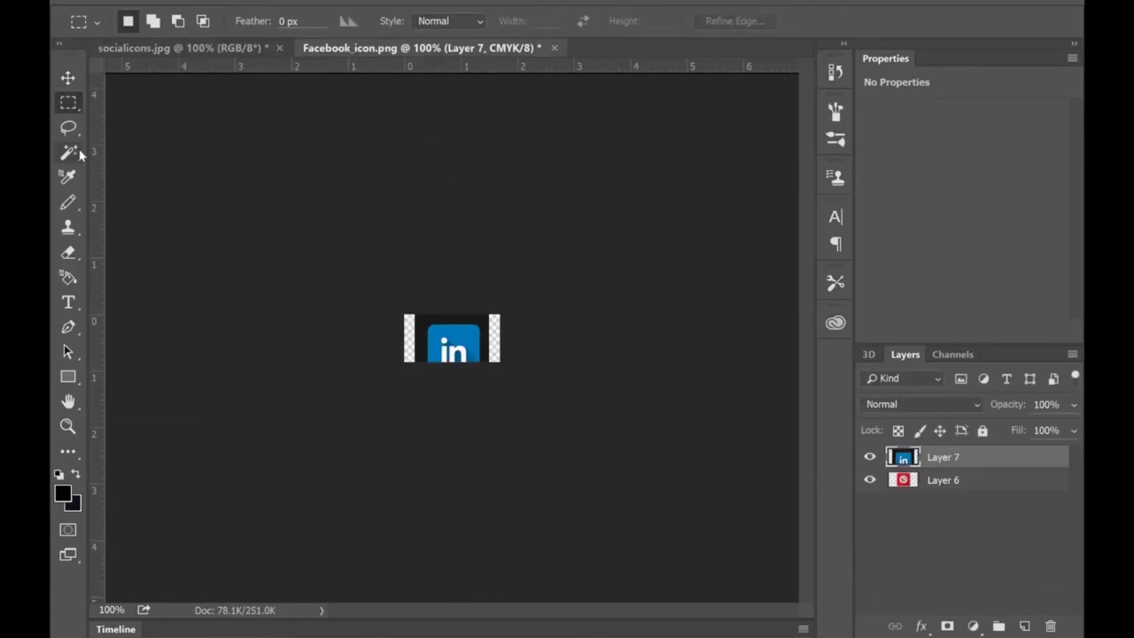
pyautogui.press('v')
pyautogui.write('Linkt')
pyautogui.moveTo(425, 317); pyautogui.dragTo(489, 372)
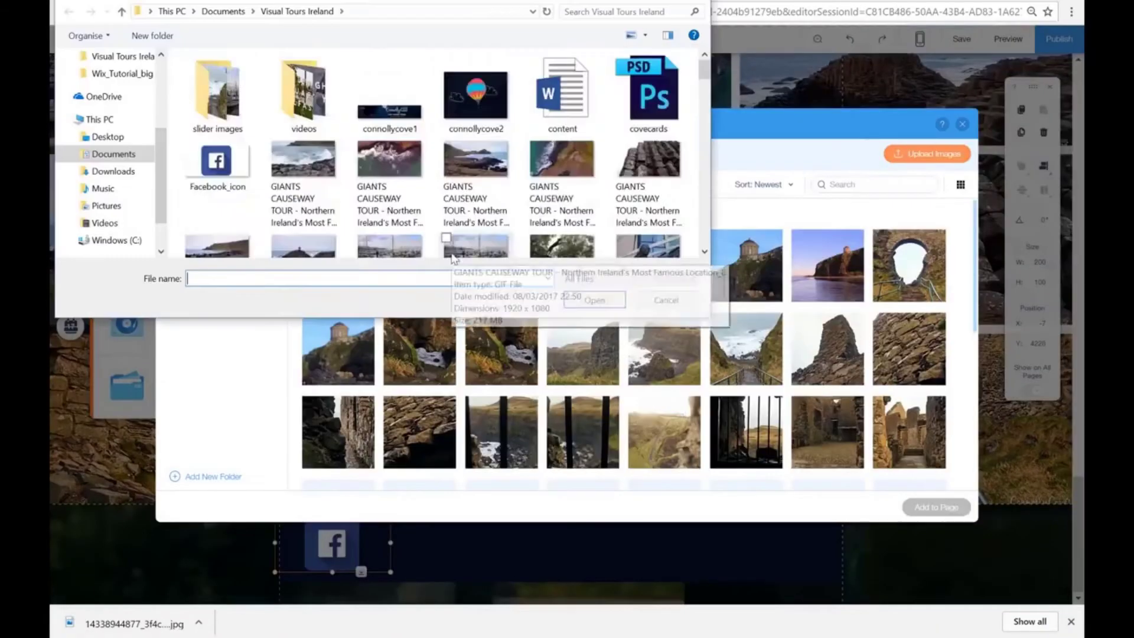
# Upload the other social icons in Wix, add them to the footer, and move the Facebook icon out to the far left.
pyautogui.scroll(-5, 466, 233)
pyautogui.press('Return')
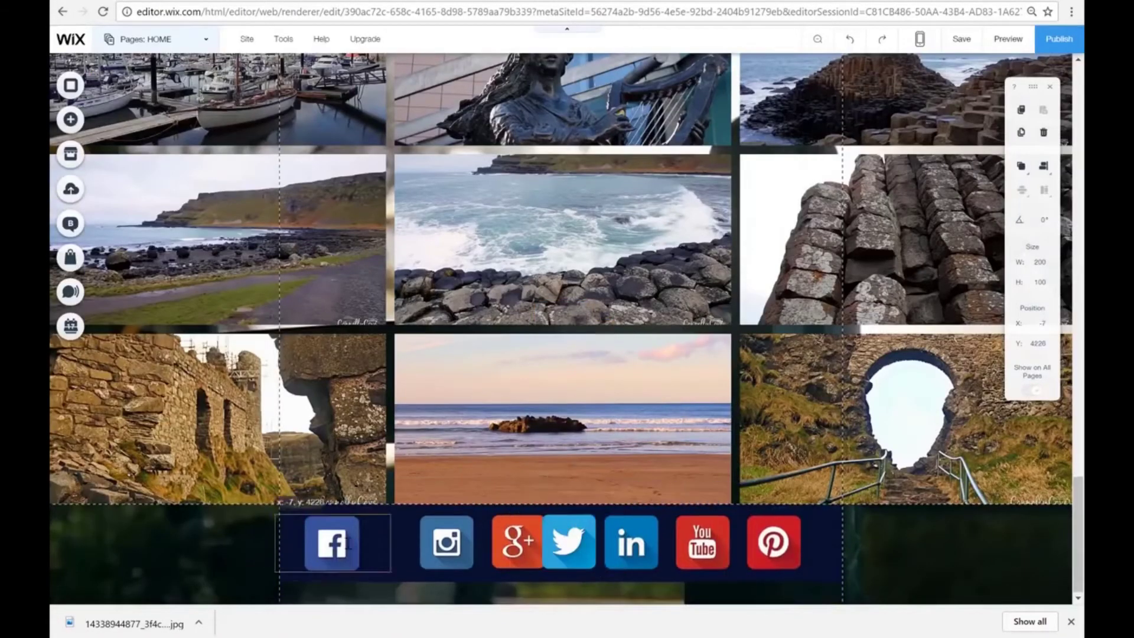
pyautogui.moveTo(347, 543); pyautogui.dragTo(204, 548)
# Change the footer design so that a dark navy background spans the full width of the page.
pyautogui.click(366, 546)
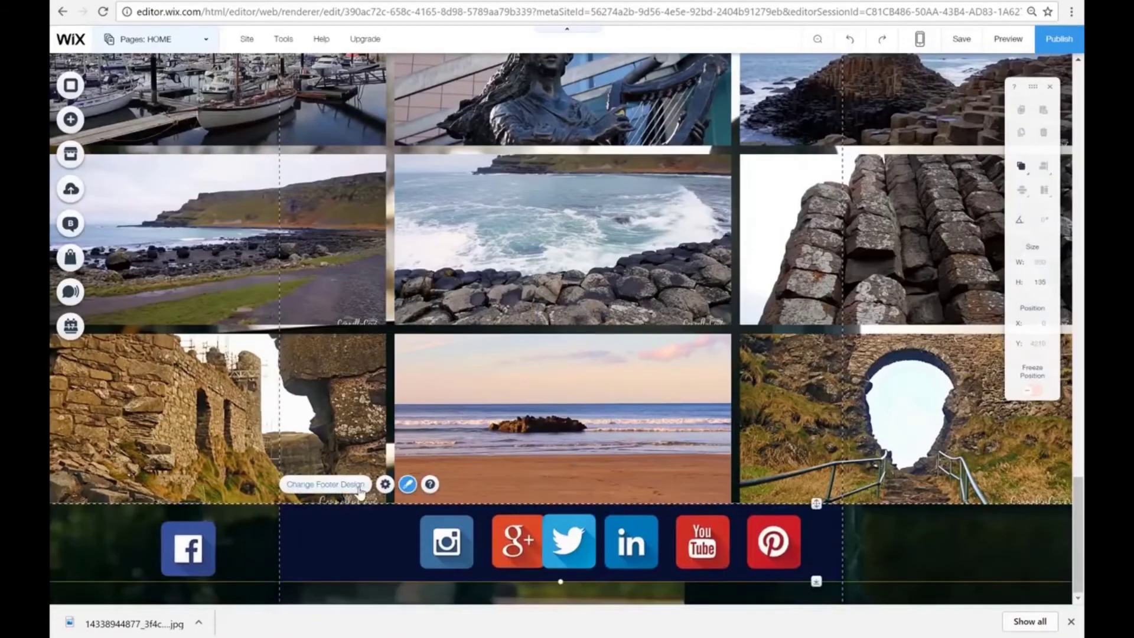
pyautogui.click(357, 487)
pyautogui.scroll(-5, 225, 355)
pyautogui.click(227, 451)
pyautogui.click(192, 540)
pyautogui.click(249, 400)
pyautogui.click(132, 403)
pyautogui.click(249, 445)
pyautogui.click(136, 403)
pyautogui.click(121, 412)
pyautogui.click(255, 261)
# Spread the Instagram, Google+, Twitter, LinkedIn, YouTube and Pinterest icons in that order across the footer to the right of Facebook.
pyautogui.moveTo(446, 543); pyautogui.dragTo(283, 544)
pyautogui.moveTo(513, 543); pyautogui.dragTo(395, 545)
pyautogui.moveTo(568, 543); pyautogui.dragTo(514, 545)
pyautogui.moveTo(639, 558); pyautogui.dragTo(636, 559)
pyautogui.moveTo(709, 547); pyautogui.dragTo(749, 547)
pyautogui.moveTo(781, 546); pyautogui.dragTo(922, 545)
pyautogui.click(956, 550)
# Select the footer's social icons together and arrange them in one aligned, evenly spaced row.
pyautogui.click(171, 545)
pyautogui.keyDown('shift'); pyautogui.click(284, 544); pyautogui.keyUp('shift')
pyautogui.keyDown('shift'); pyautogui.click(399, 544); pyautogui.keyUp('shift')
pyautogui.keyDown('shift'); pyautogui.click(513, 545); pyautogui.keyUp('shift')
pyautogui.click(914, 597)
pyautogui.click(217, 543)
pyautogui.click(378, 592)
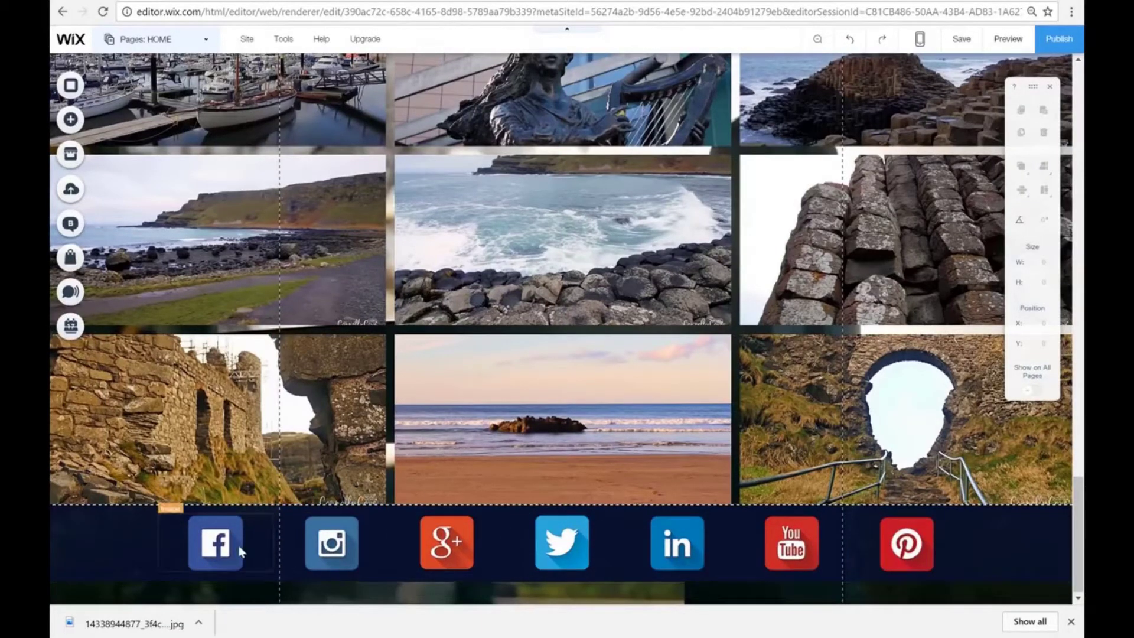
pyautogui.click(345, 555)
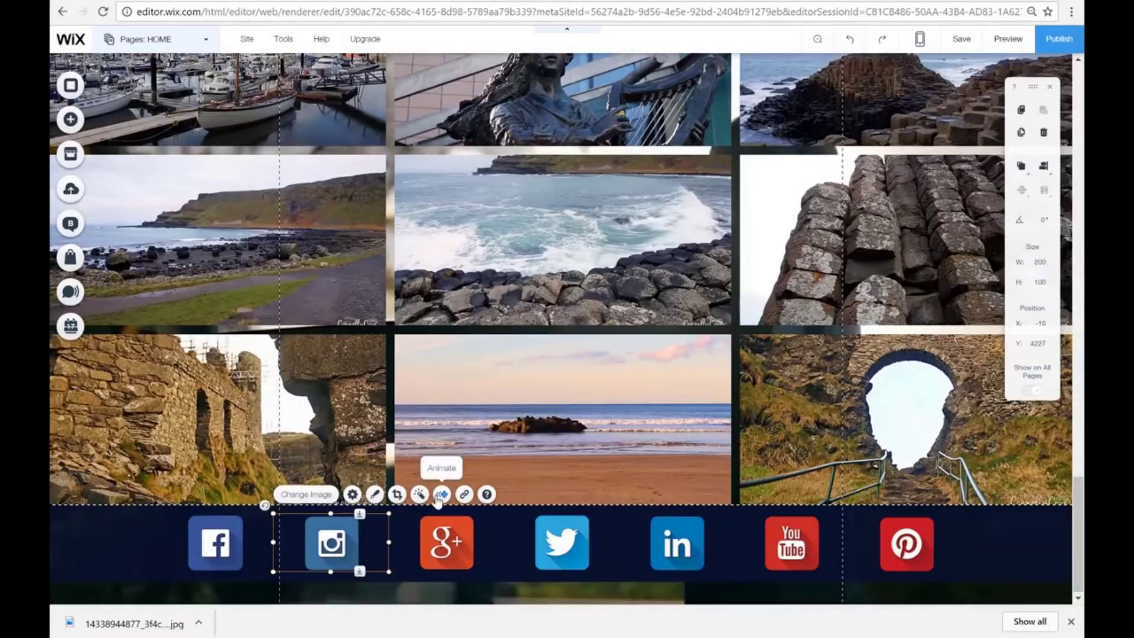
pyautogui.click(464, 495)
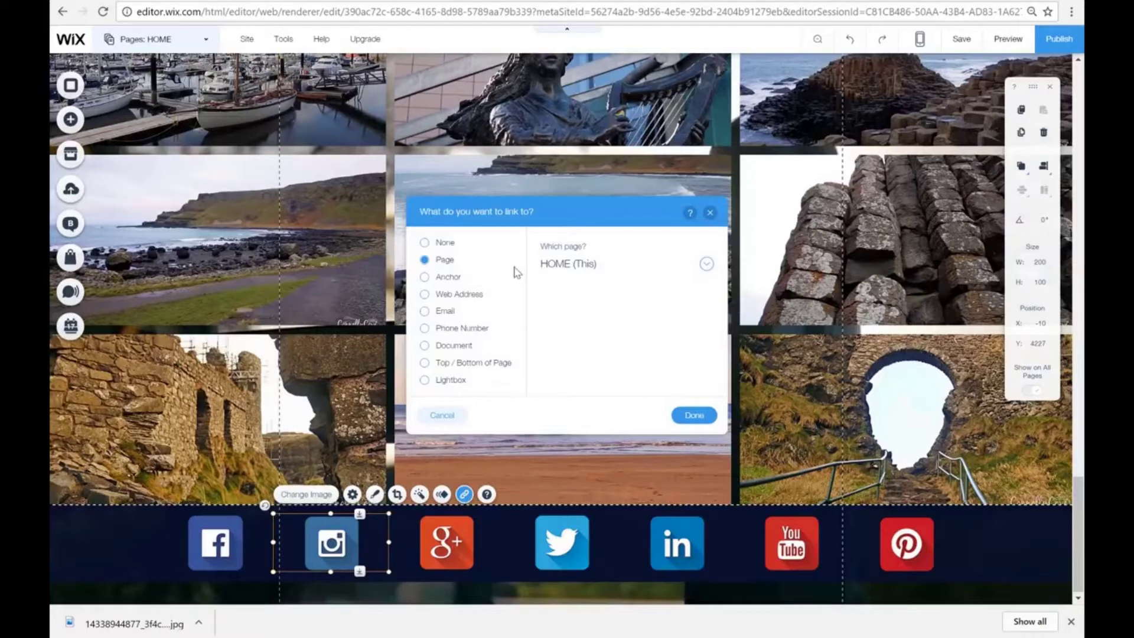
pyautogui.click(446, 298)
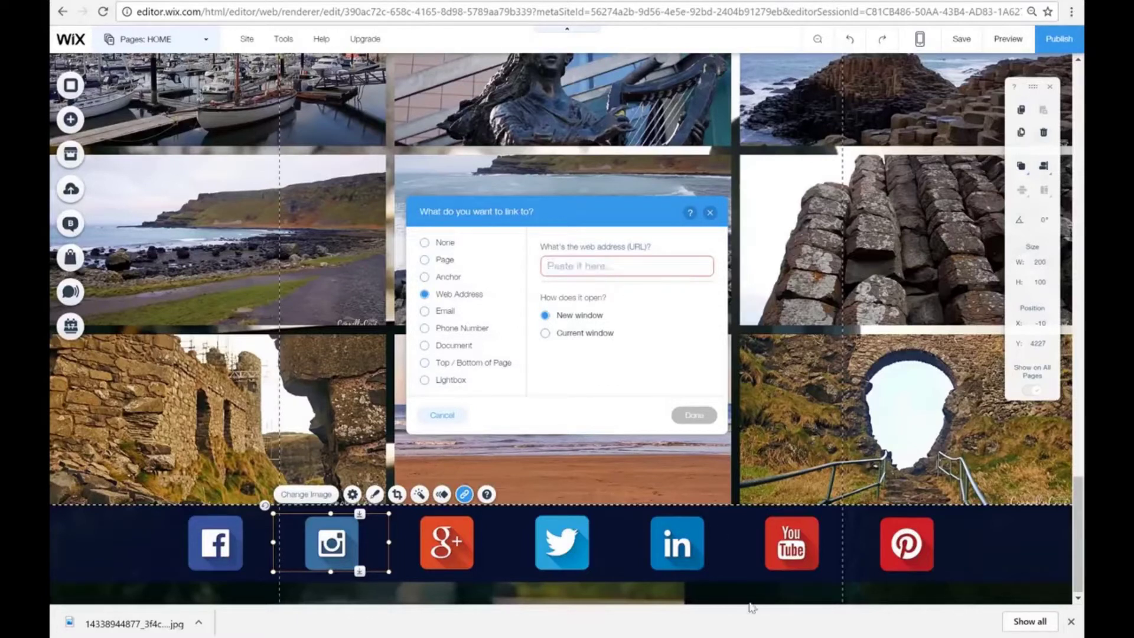
pyautogui.hotkey('alt', 'Tab')
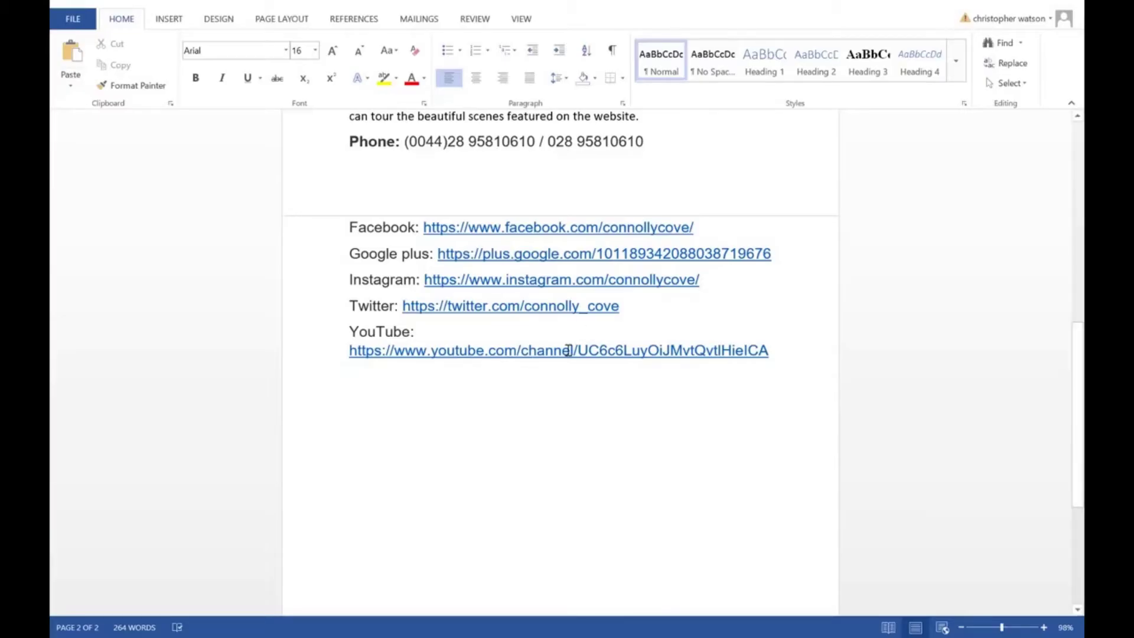
pyautogui.moveTo(707, 280); pyautogui.dragTo(425, 275)
pyautogui.hotkey('ctrl', 'c')
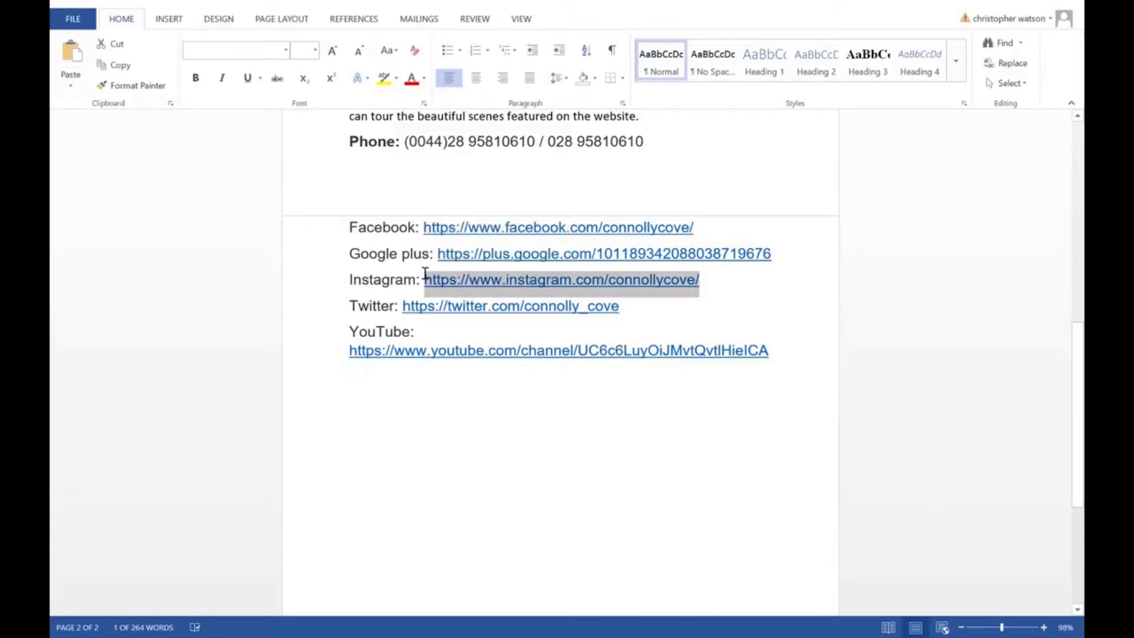
pyautogui.hotkey('alt', 'Tab')
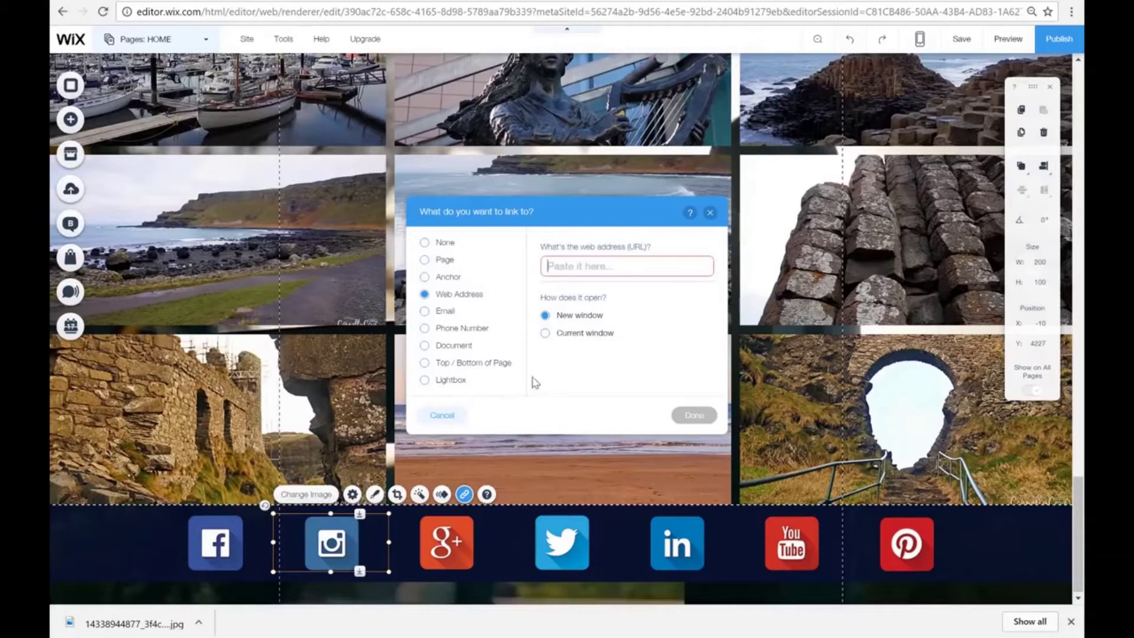
pyautogui.click(601, 273)
pyautogui.hotkey('ctrl', 'v')
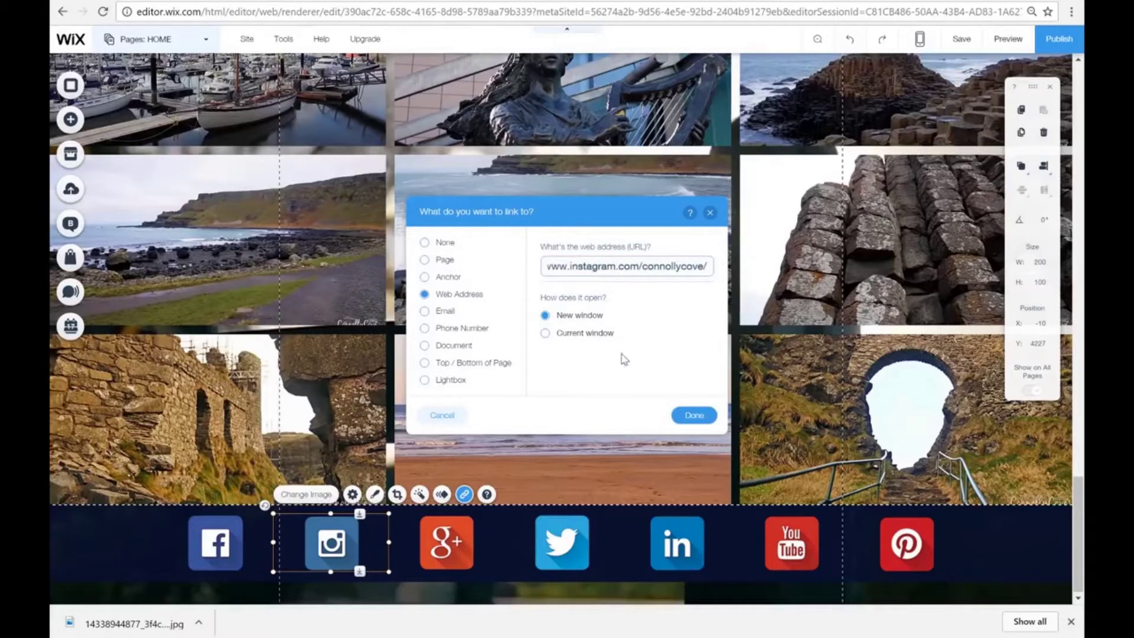
pyautogui.click(693, 416)
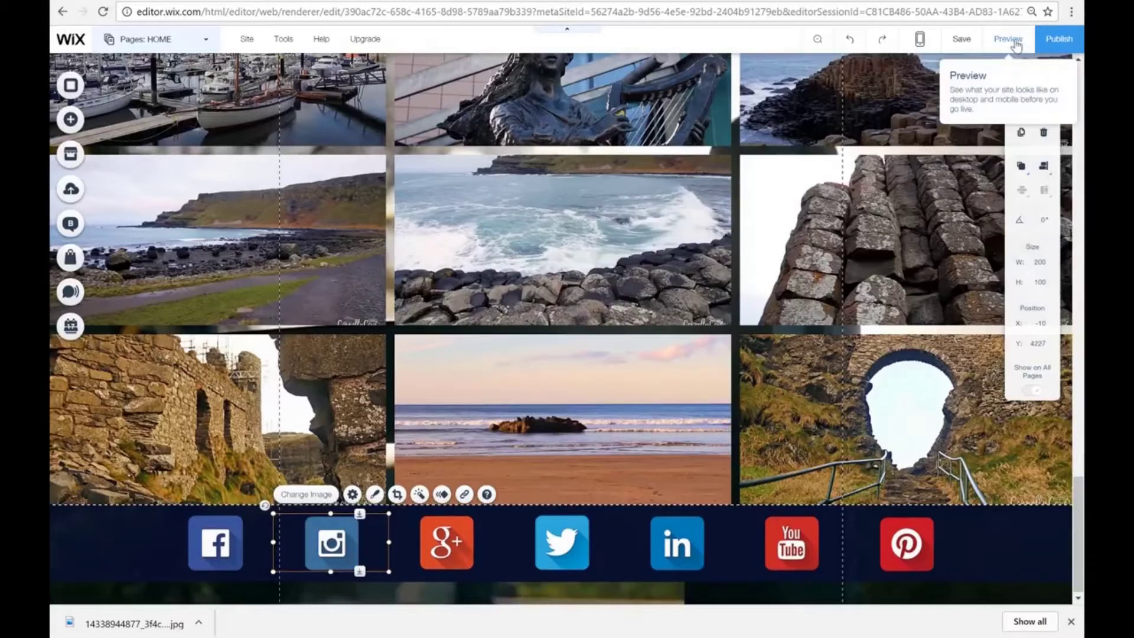
# Preview the site, test the Instagram icon's link in the footer, and return to the Wix editor.
pyautogui.click(1008, 39)
pyautogui.click(335, 535)
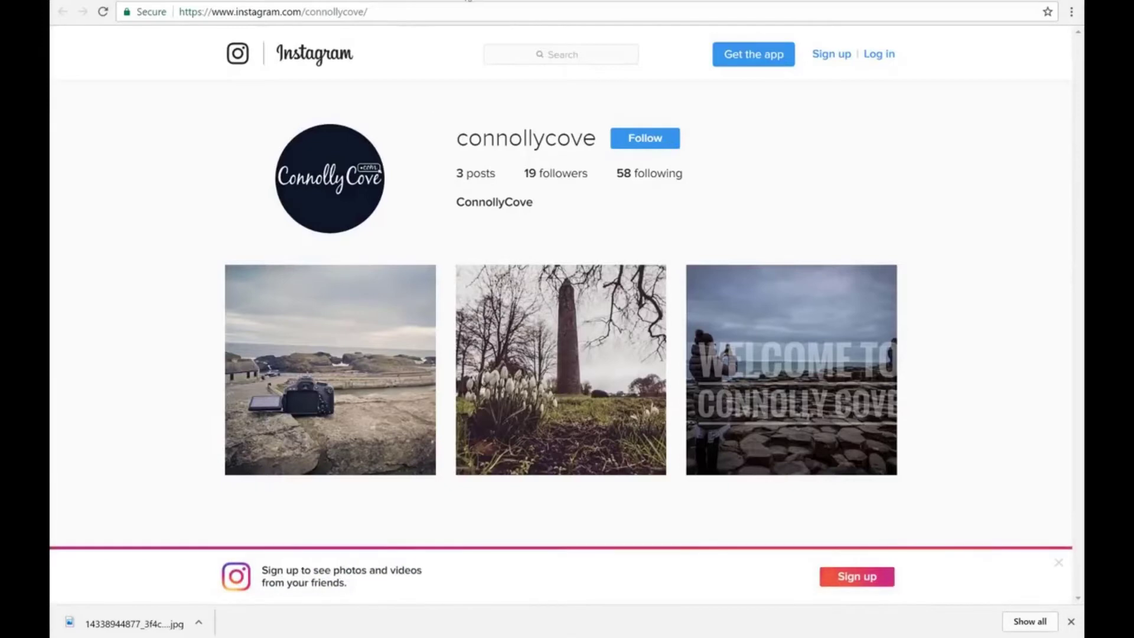
pyautogui.click(464, 0)
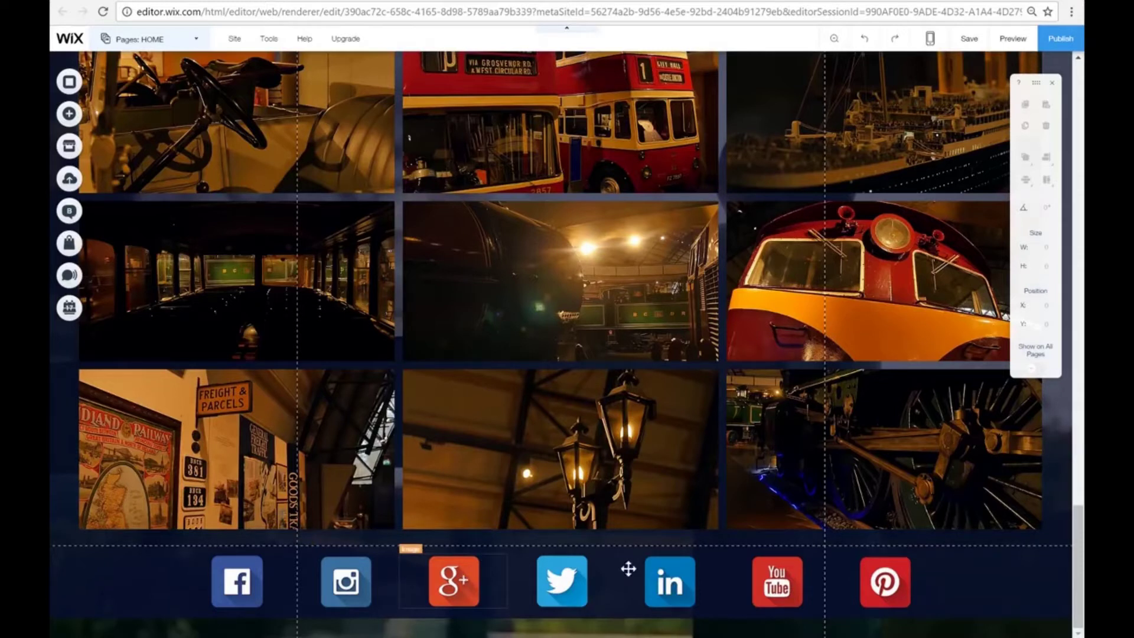
# Link the footer's Google+ icon to the Google plus web address copied from the Word document.
pyautogui.click(462, 581)
pyautogui.click(578, 536)
pyautogui.click(433, 313)
pyautogui.hotkey('alt', 'Tab')
pyautogui.moveTo(438, 265); pyautogui.dragTo(773, 265)
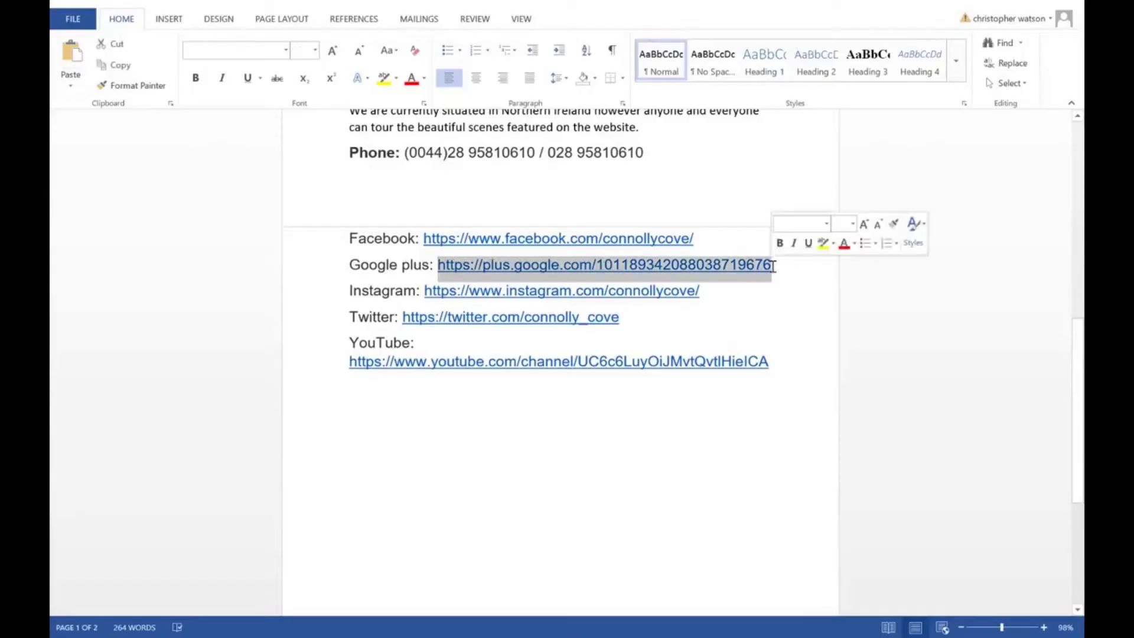
pyautogui.hotkey('ctrl', 'c')
pyautogui.hotkey('alt', 'Tab')
pyautogui.click(620, 287)
pyautogui.hotkey('ctrl', 'v')
pyautogui.click(685, 426)
pyautogui.click(561, 585)
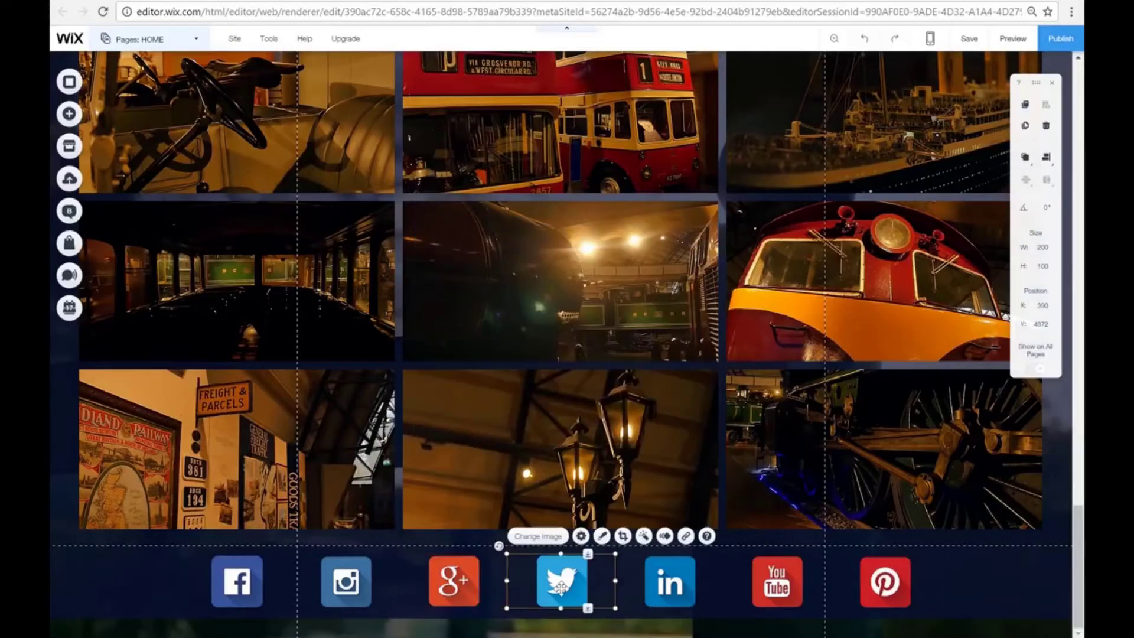
pyautogui.click(685, 536)
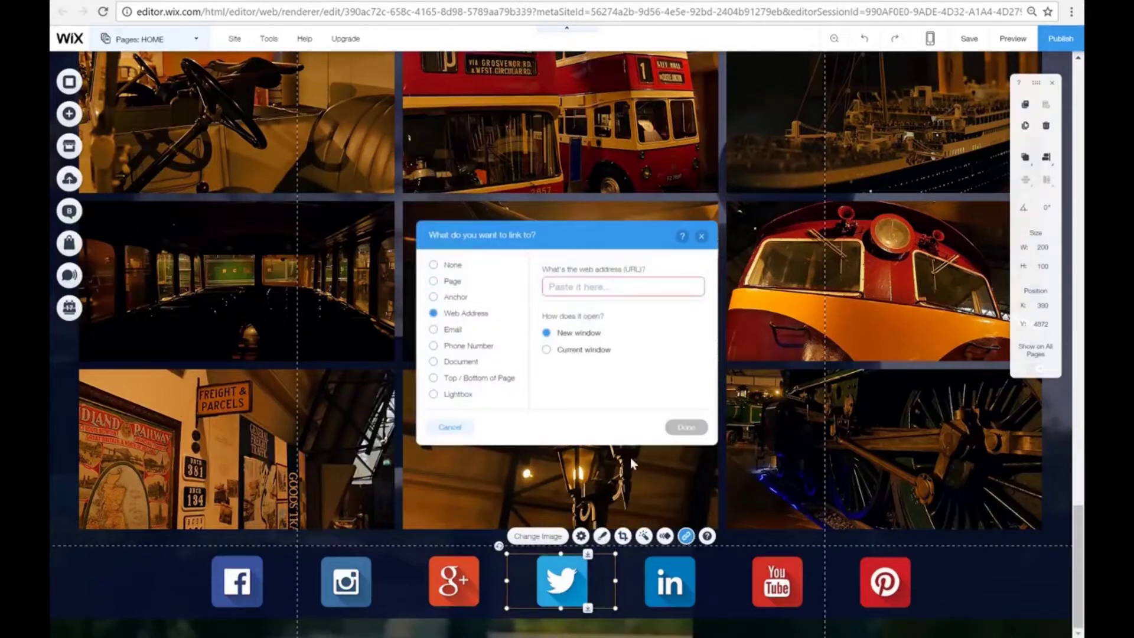
pyautogui.hotkey('alt', 'Tab')
pyautogui.moveTo(619, 315); pyautogui.dragTo(404, 313)
pyautogui.hotkey('ctrl', 'c')
pyautogui.hotkey('alt', 'Tab')
pyautogui.hotkey('ctrl', 'v')
pyautogui.click(685, 426)
pyautogui.click(777, 581)
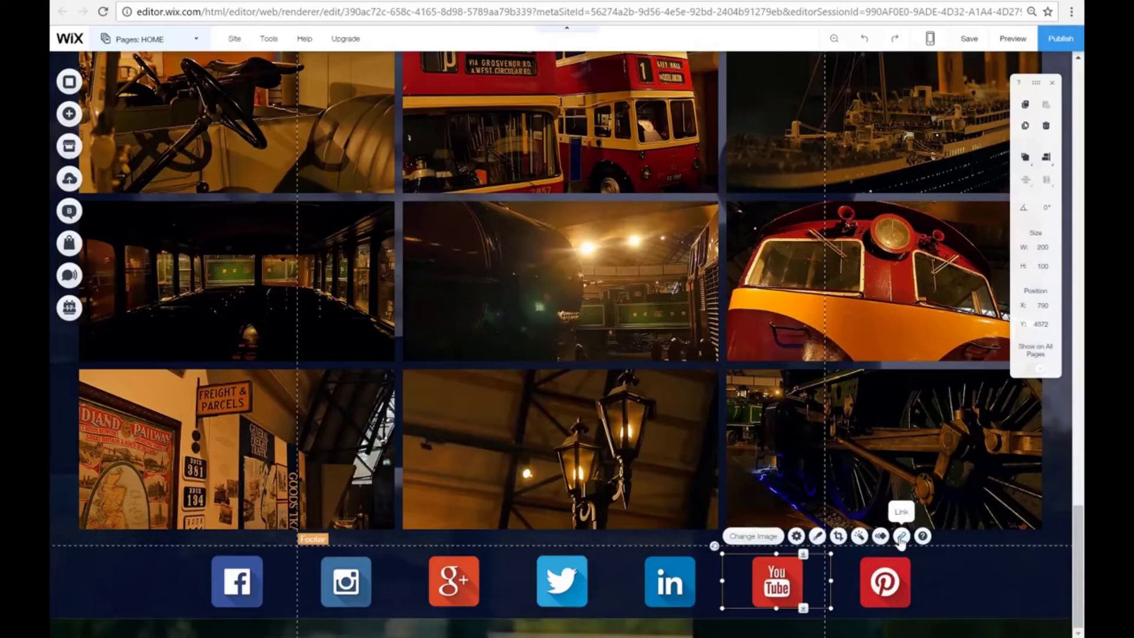
pyautogui.click(901, 536)
pyautogui.click(458, 313)
pyautogui.hotkey('alt', 'Tab')
pyautogui.moveTo(770, 362); pyautogui.dragTo(342, 359)
pyautogui.hotkey('ctrl', 'c')
pyautogui.hotkey('alt', 'Tab')
pyautogui.hotkey('ctrl', 'v')
pyautogui.click(683, 425)
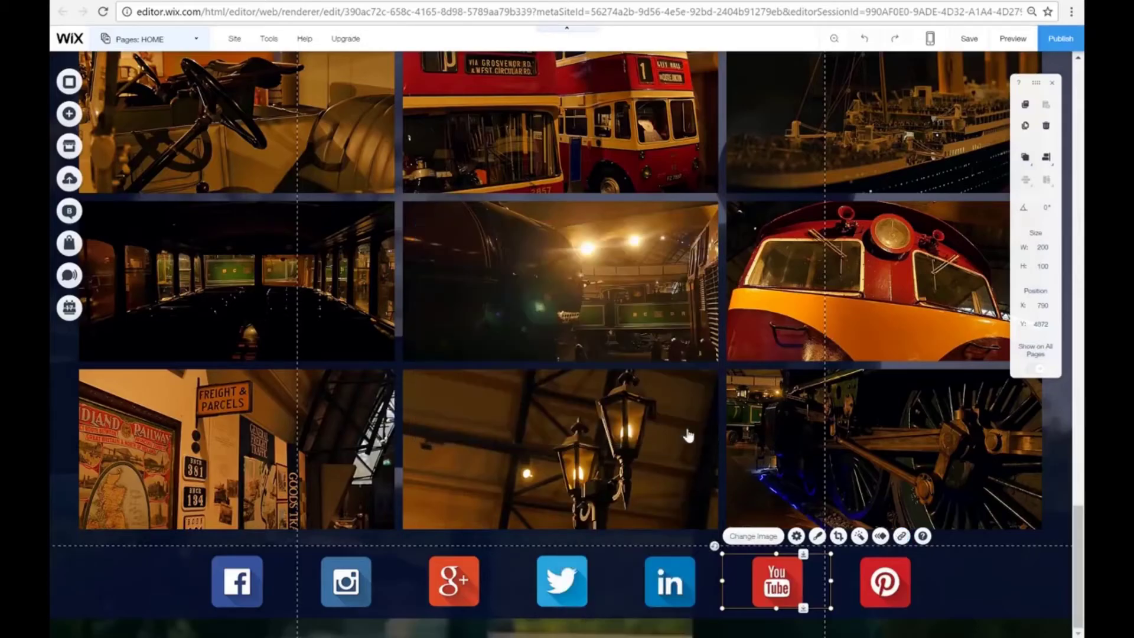
# Check the Facebook icon's link settings and the list of social addresses in the Word document, returning to the footer.
pyautogui.click(247, 582)
pyautogui.click(363, 536)
pyautogui.click(683, 425)
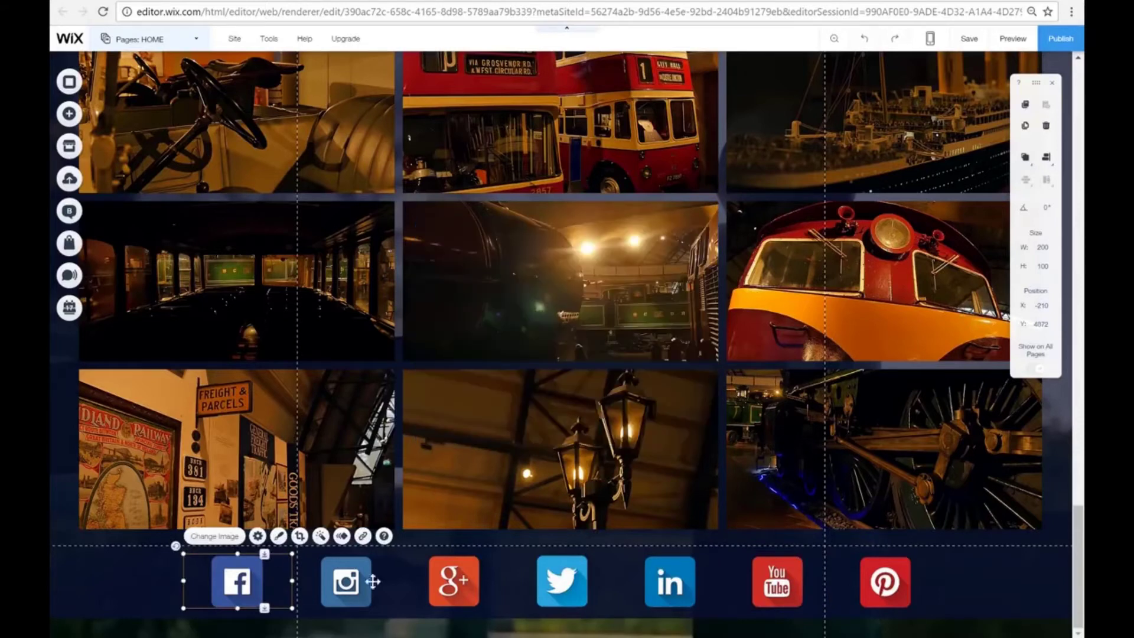
pyautogui.click(363, 581)
pyautogui.hotkey('alt', 'Tab')
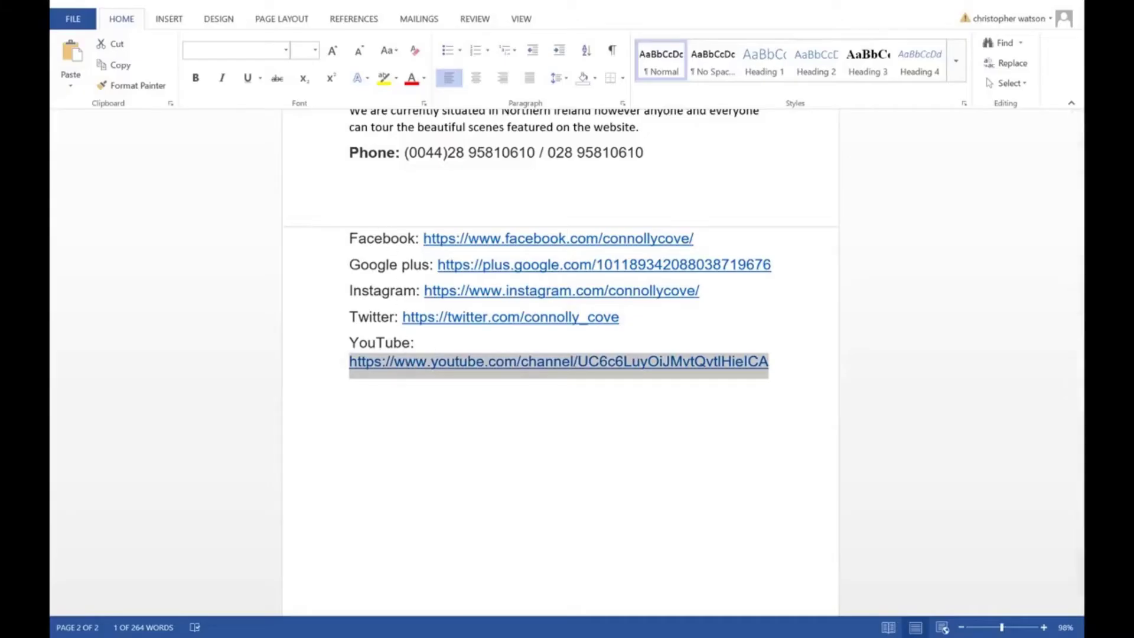
pyautogui.hotkey('alt', 'Tab')
pyautogui.click(1044, 610)
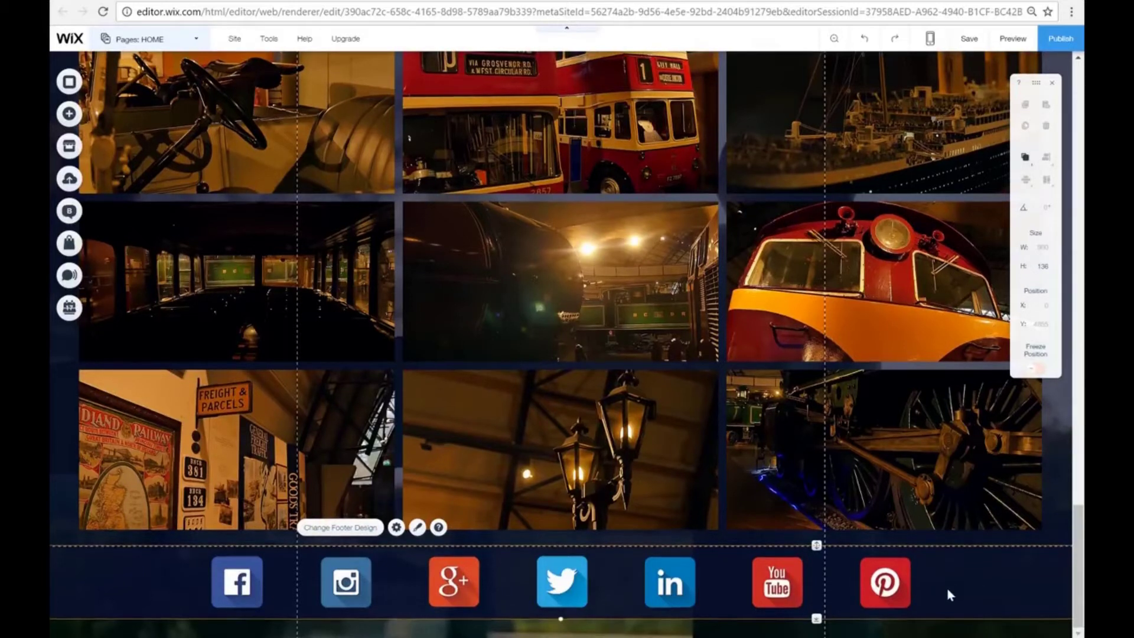
# Review the finished Home, Tours and Contact Us pages from their headers down to the footer.
pyautogui.scroll(20, 947, 591)
pyautogui.scroll(1, 947, 589)
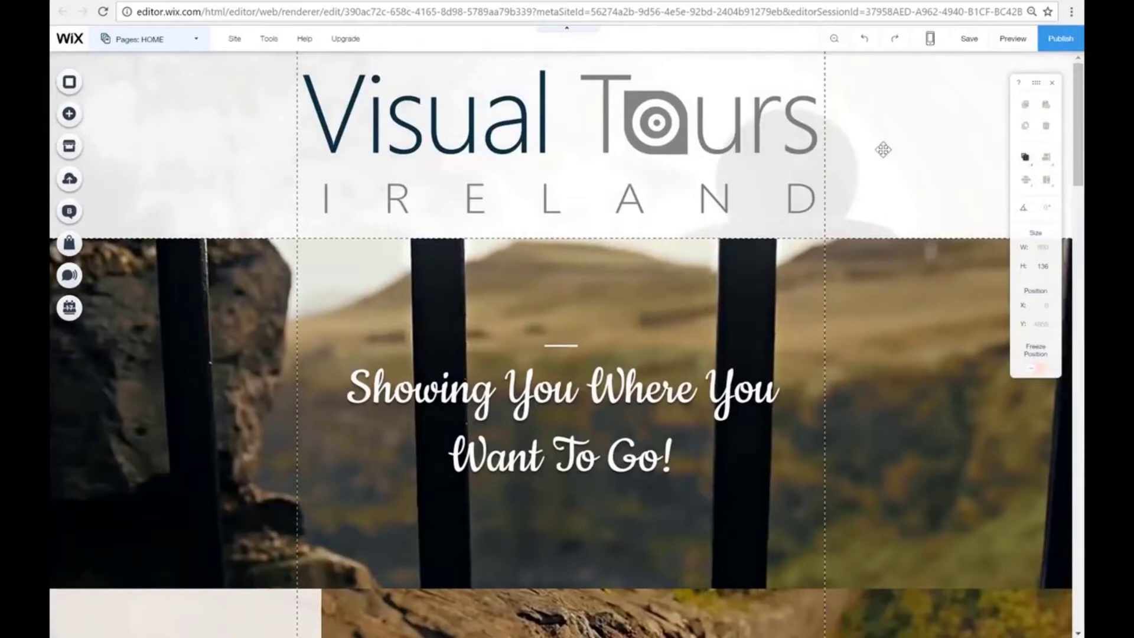
pyautogui.scroll(-12, 882, 150)
pyautogui.scroll(-10, 829, 526)
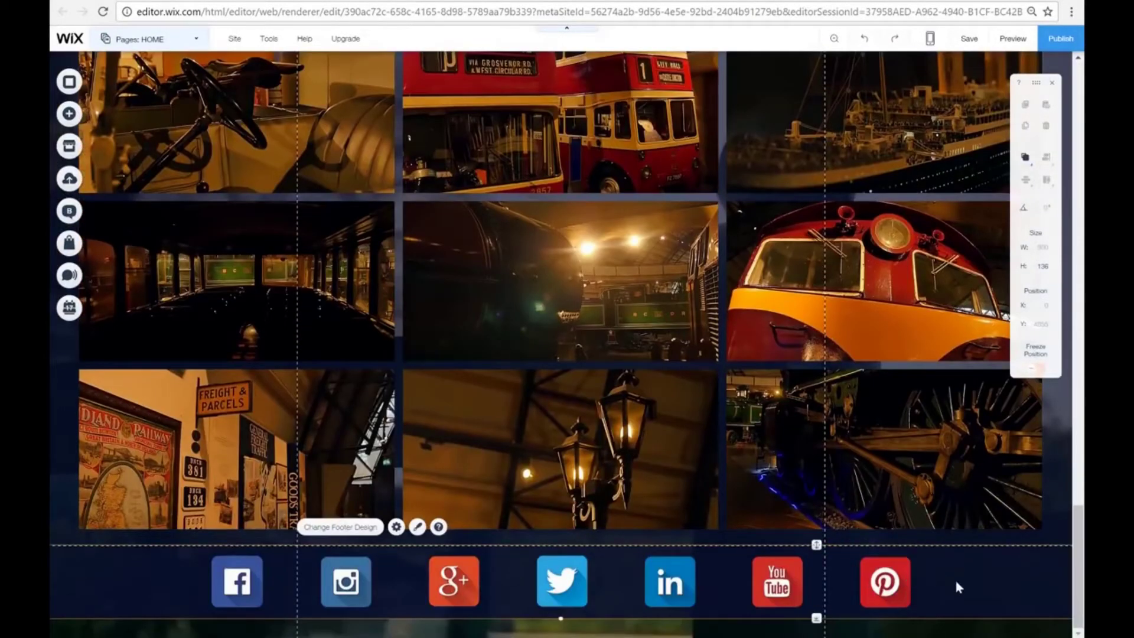
pyautogui.click(196, 38)
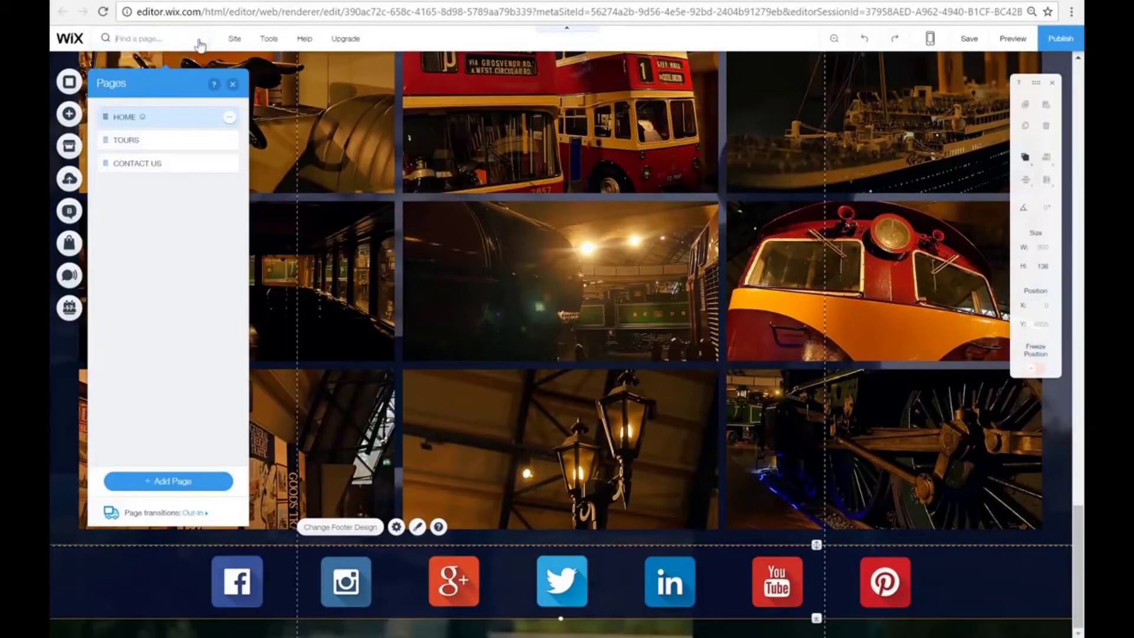
pyautogui.click(172, 143)
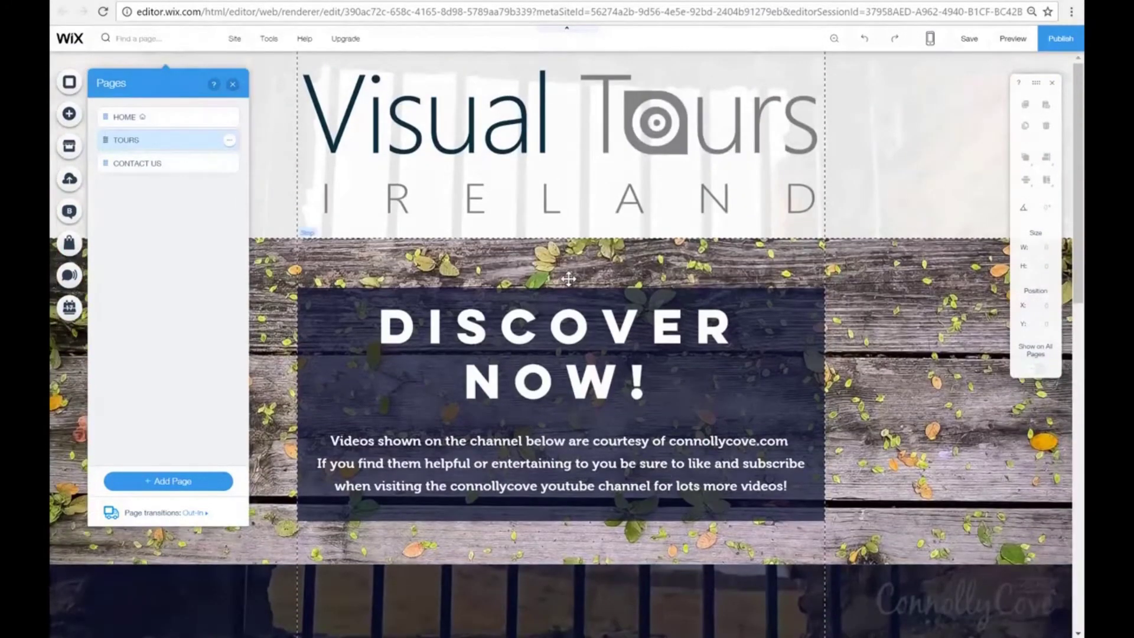
pyautogui.scroll(-10, 568, 279)
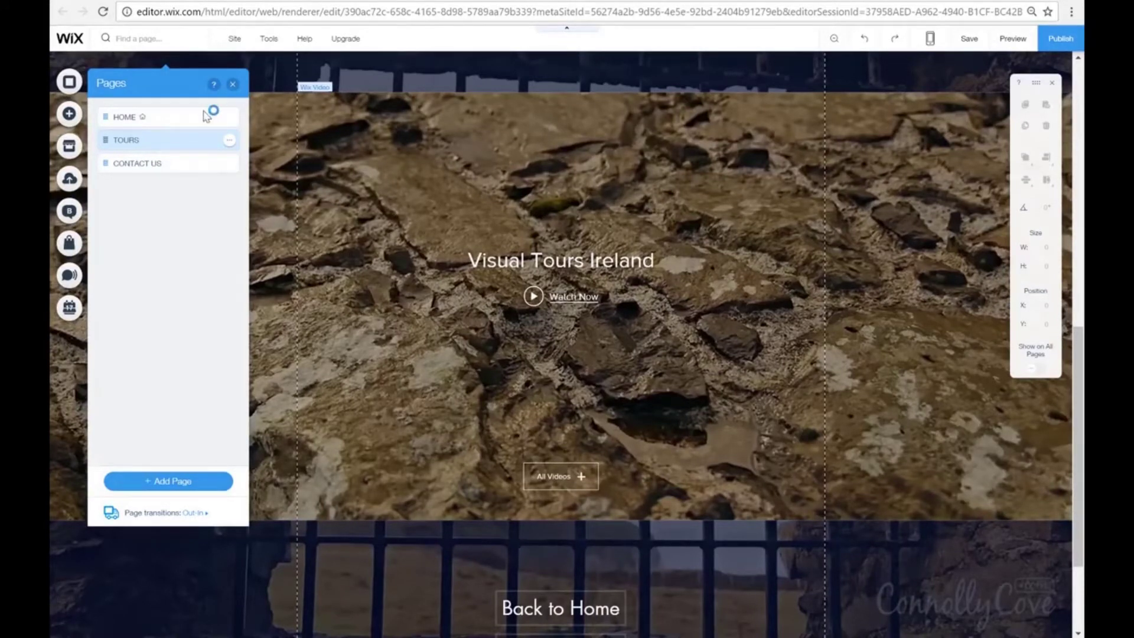
pyautogui.click(166, 162)
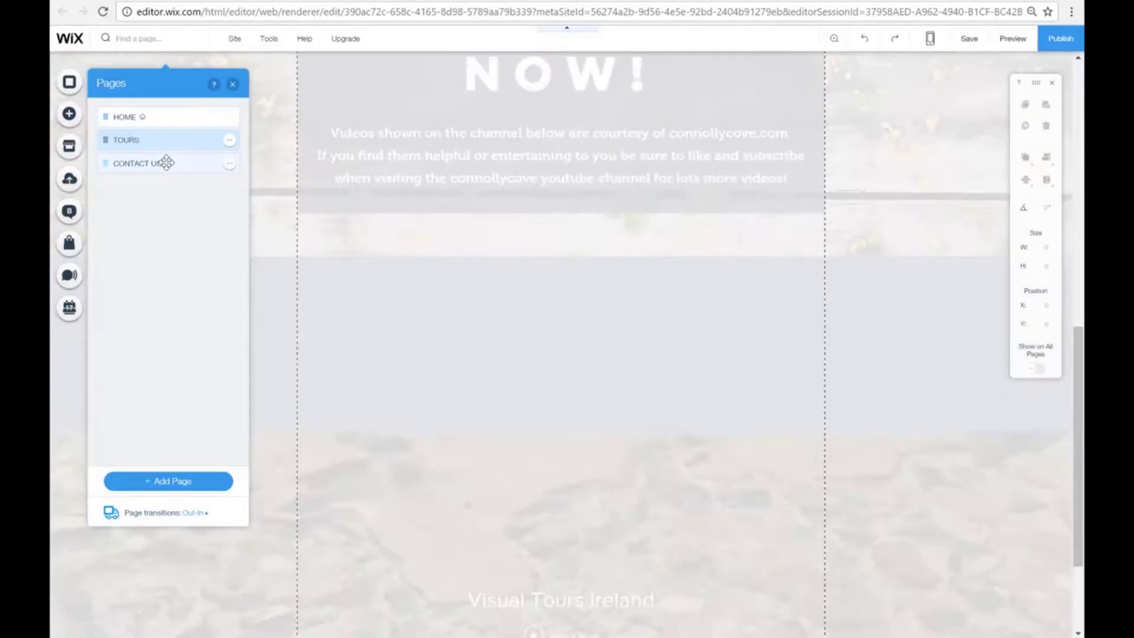
pyautogui.scroll(-5, 711, 516)
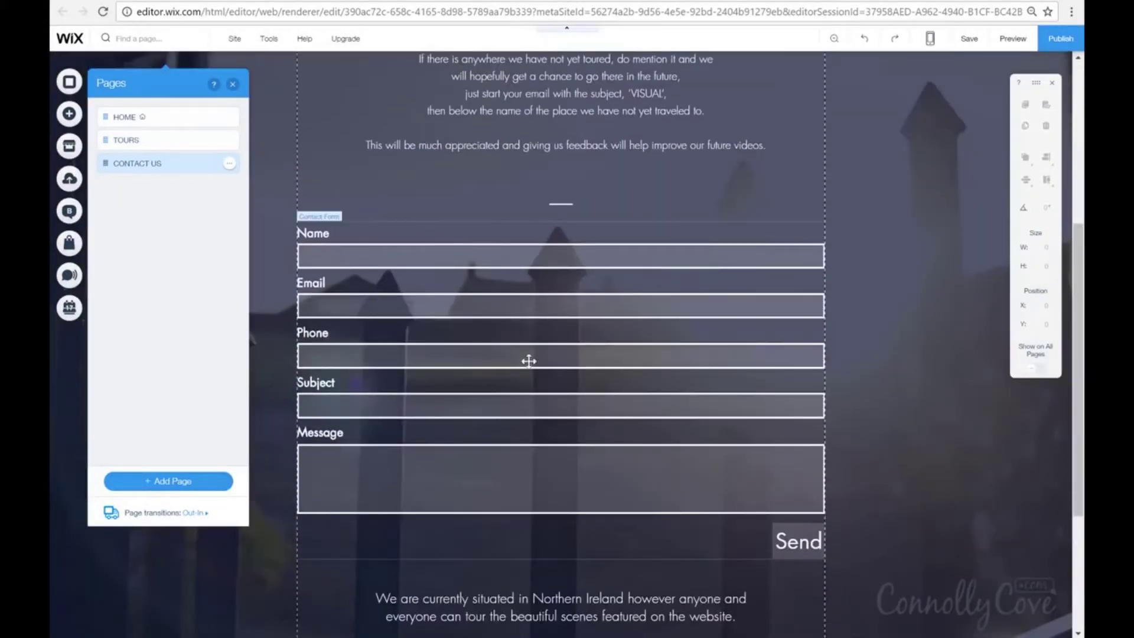
pyautogui.scroll(-4, 604, 547)
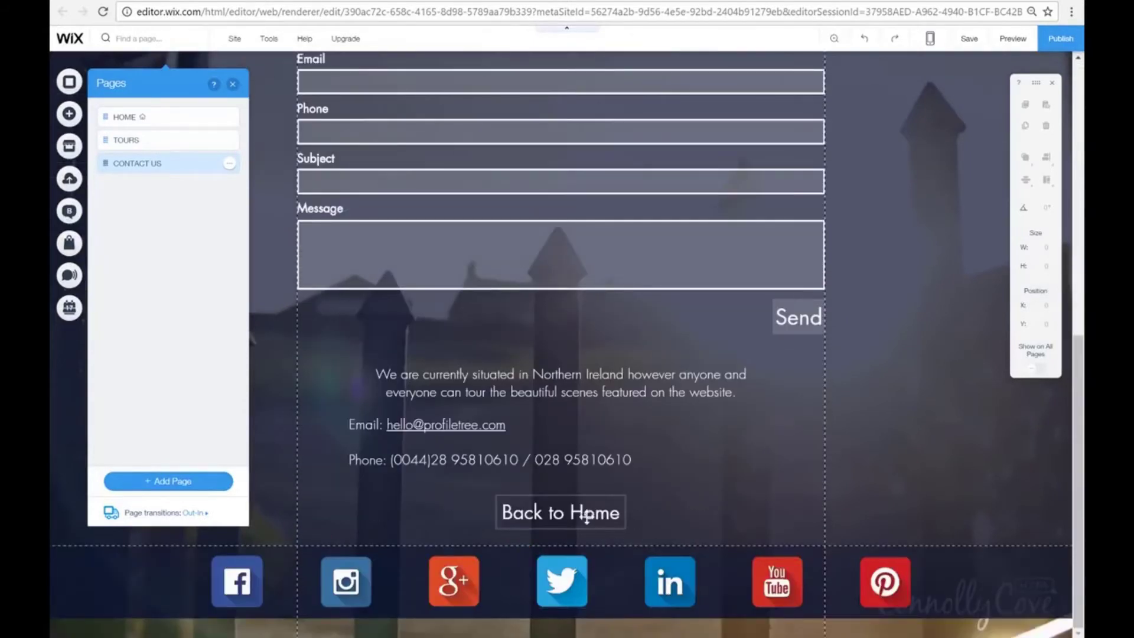
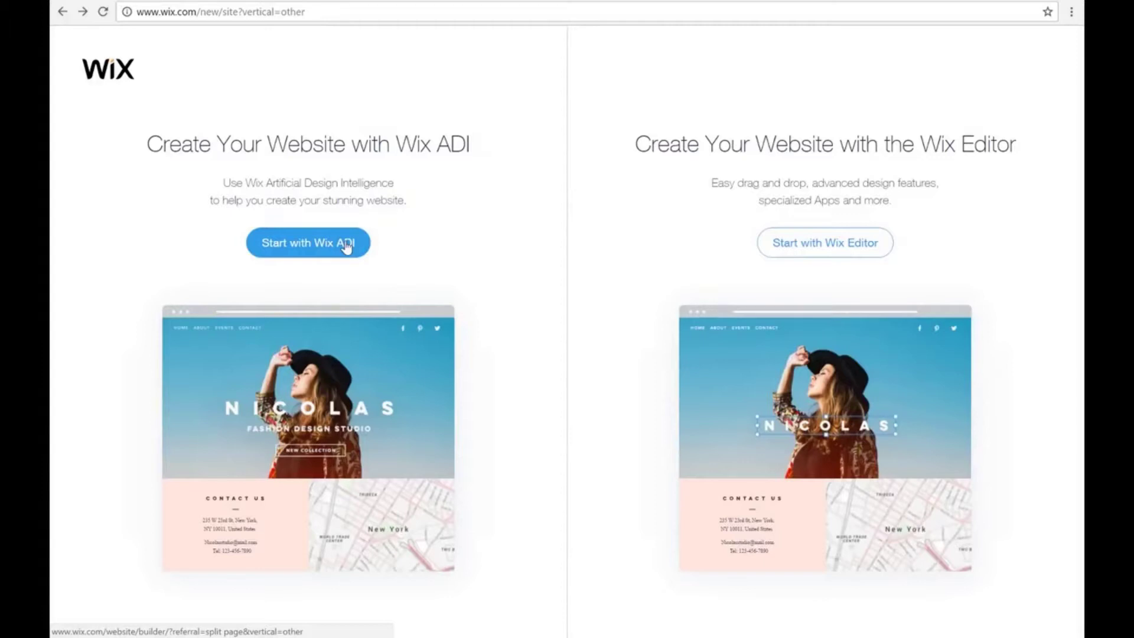
# Start a new website with Wix ADI and set its type to Travel Agent.
pyautogui.click(346, 247)
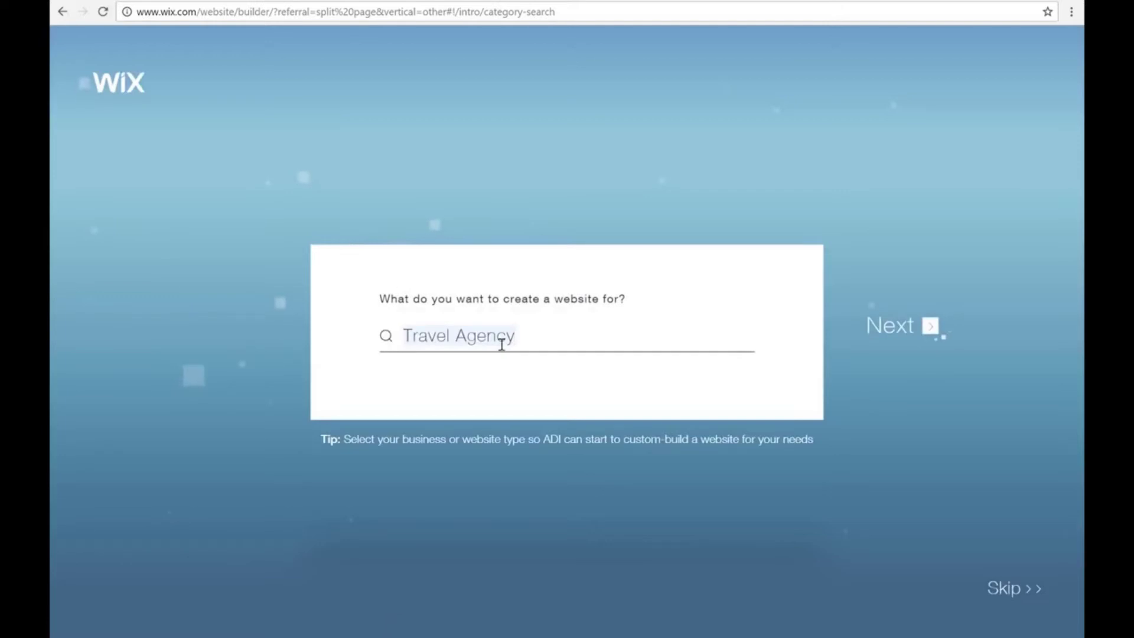
pyautogui.moveTo(527, 337); pyautogui.dragTo(384, 351)
pyautogui.click(531, 339)
pyautogui.press('BackSpace')
pyautogui.press('BackSpace')
pyautogui.press('BackSpace')
pyautogui.press('BackSpace')
pyautogui.press('BackSpace')
pyautogui.press('BackSpace')
pyautogui.press('BackSpace')
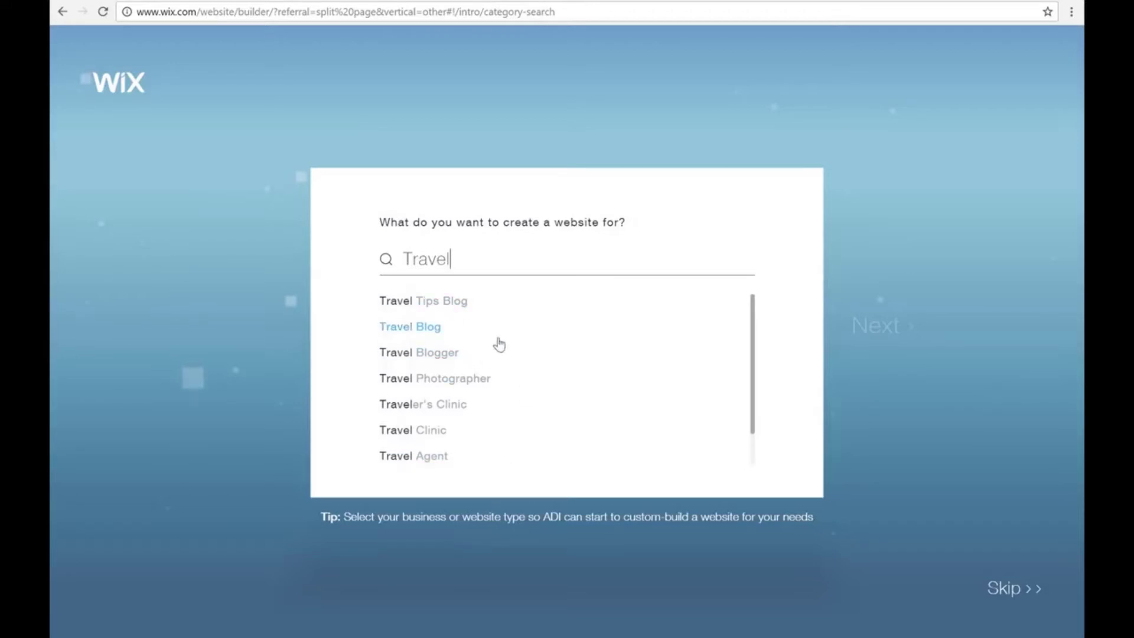
pyautogui.click(437, 458)
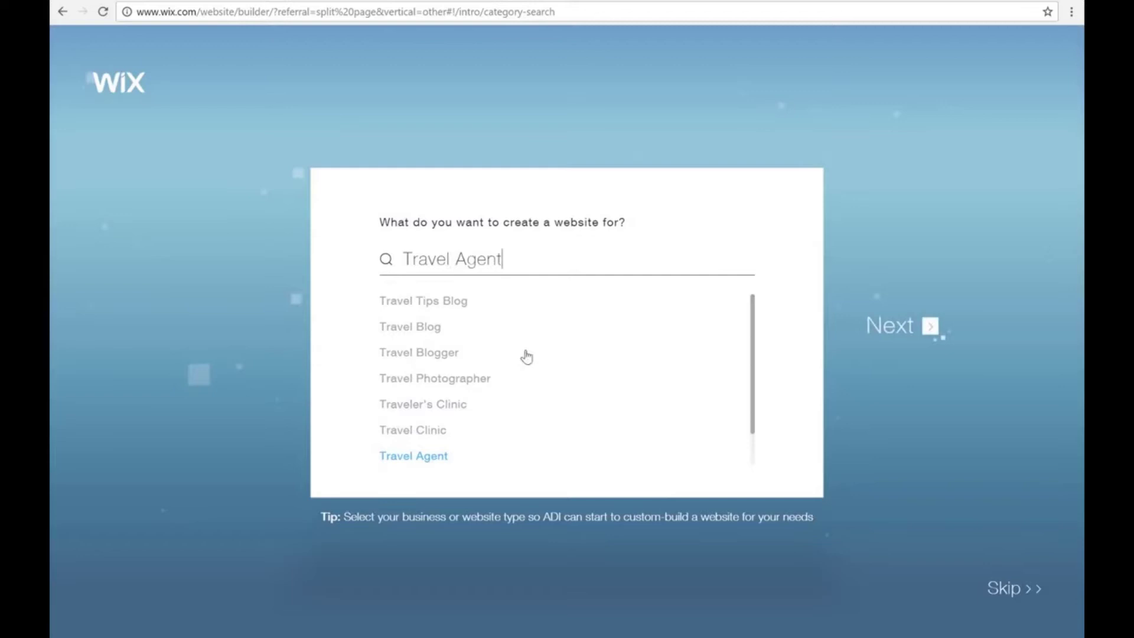
pyautogui.click(902, 324)
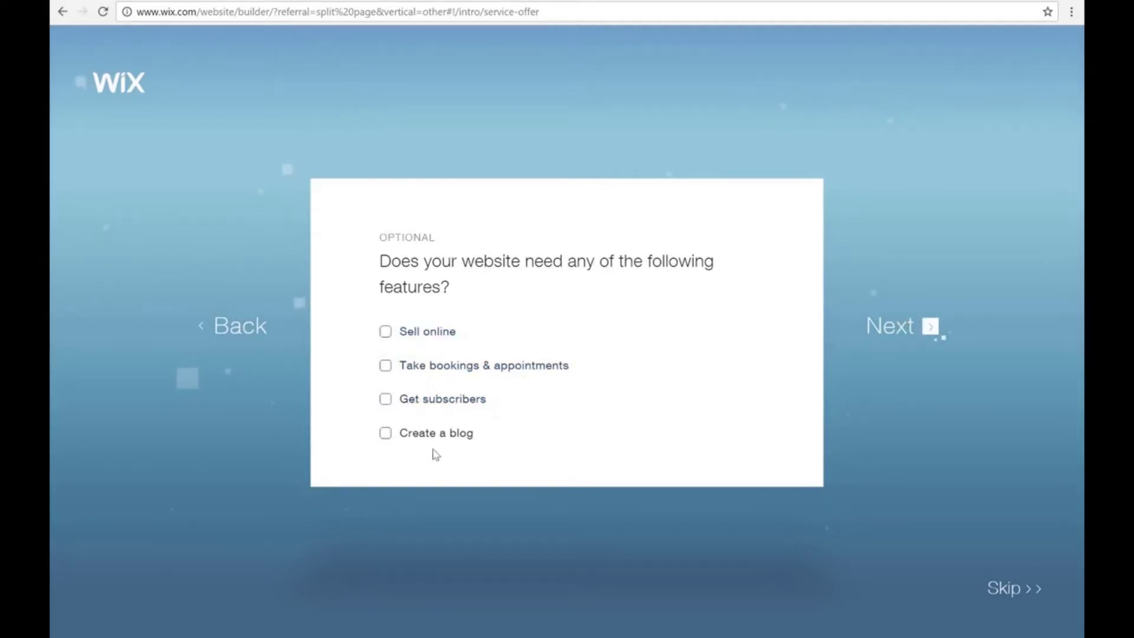
# Choose the website features Create a blog and Get subscribers, and continue to the business name.
pyautogui.click(391, 441)
pyautogui.click(385, 400)
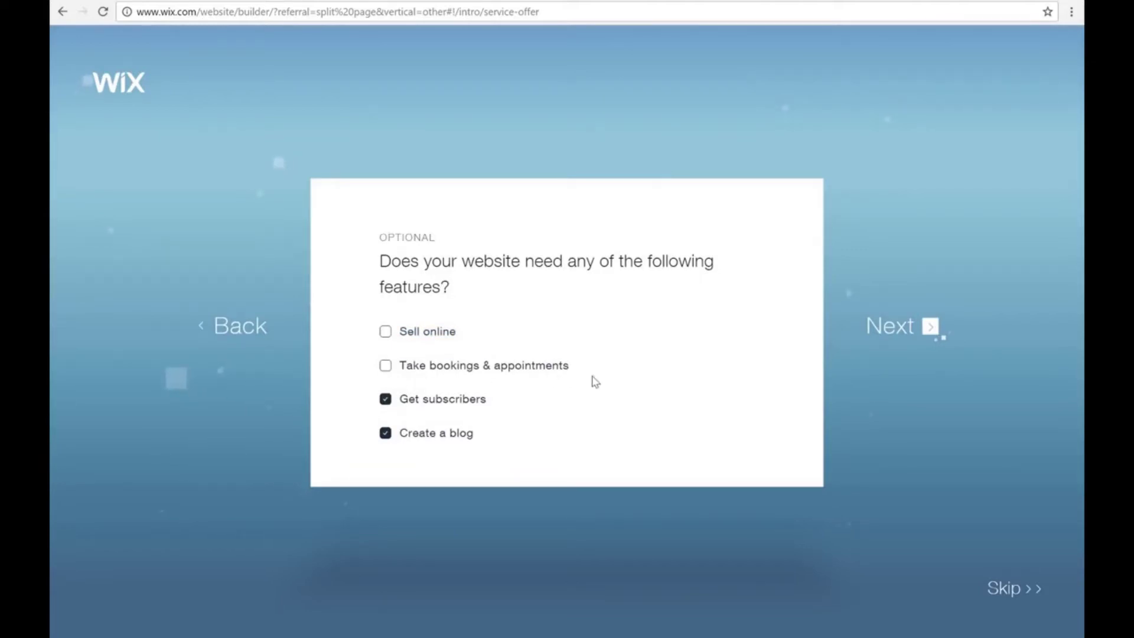
pyautogui.click(914, 350)
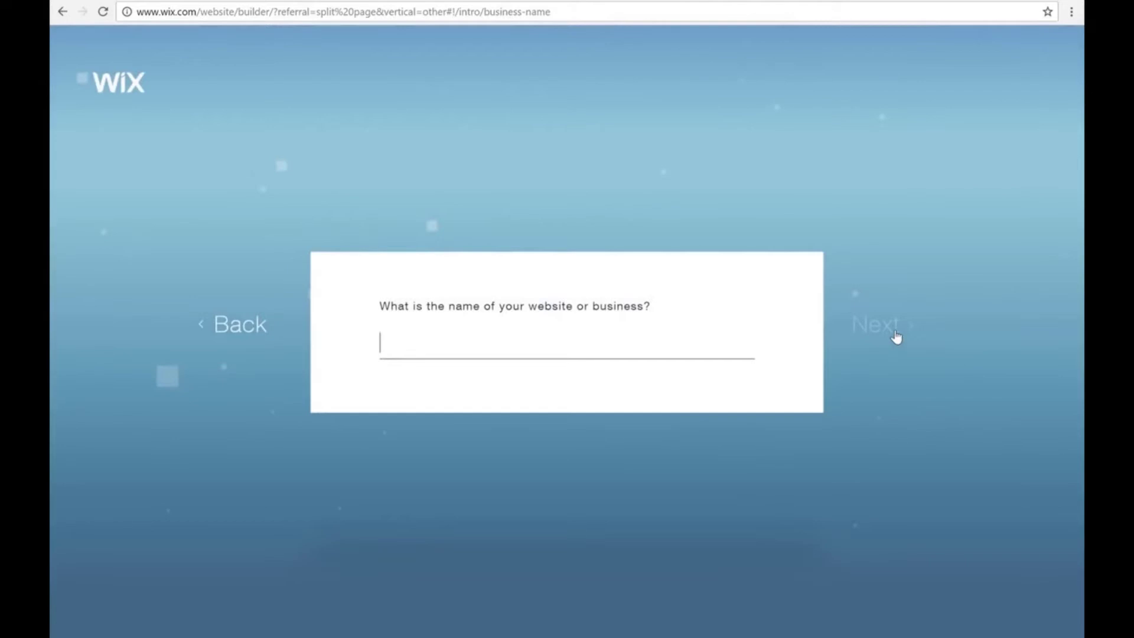
# Name the website Visual Tours Ireland and skip the business location.
pyautogui.write('Visual Tours Ireland')
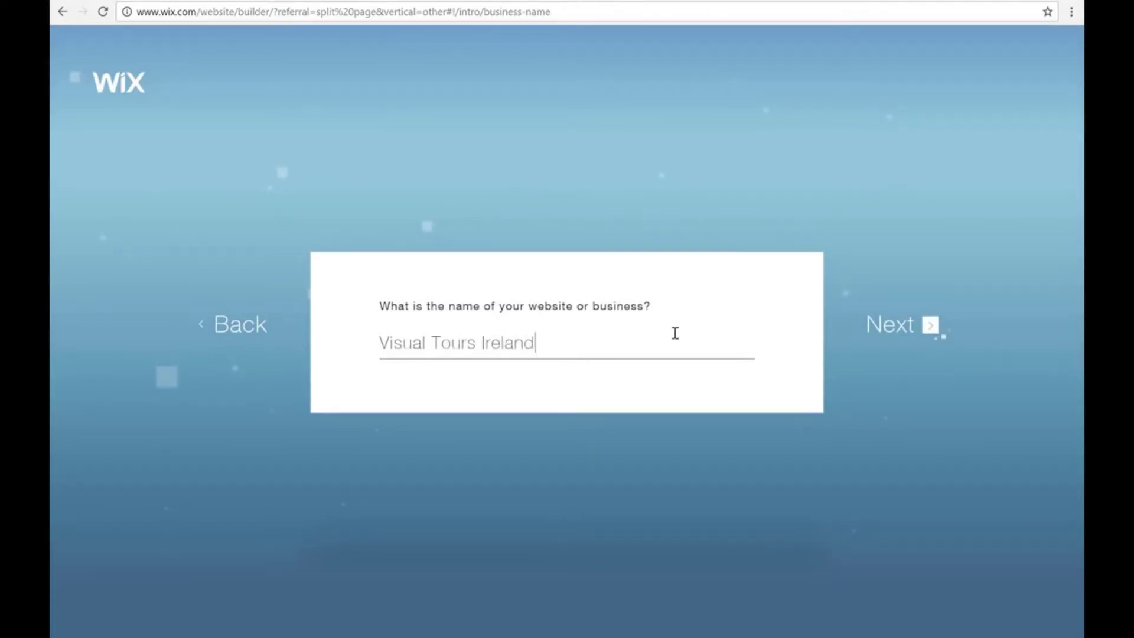
pyautogui.click(898, 341)
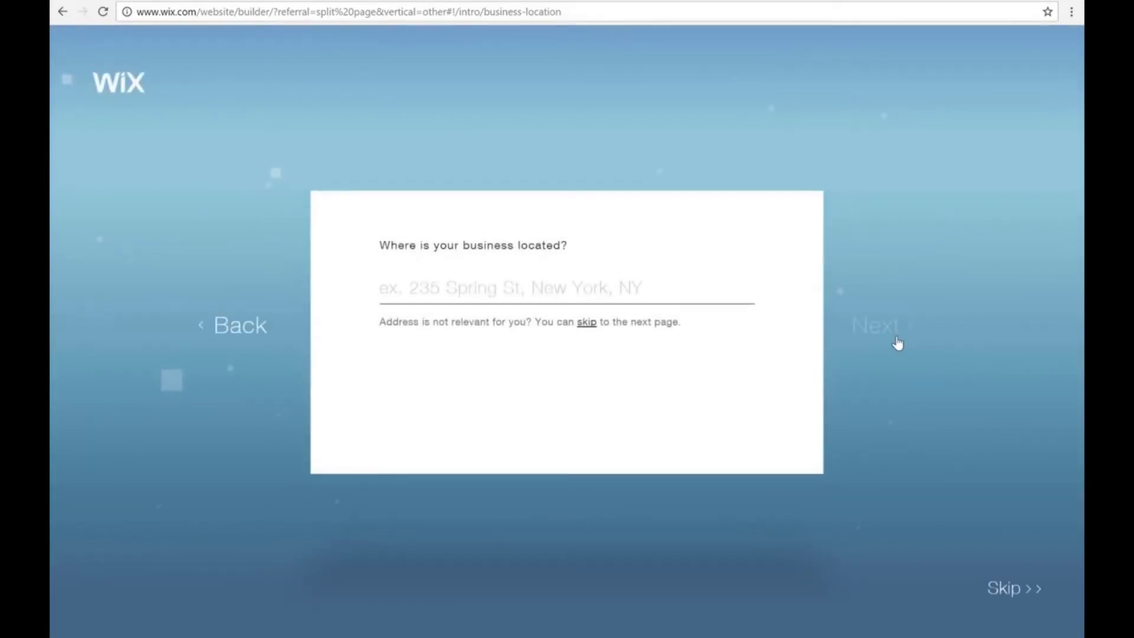
pyautogui.click(588, 323)
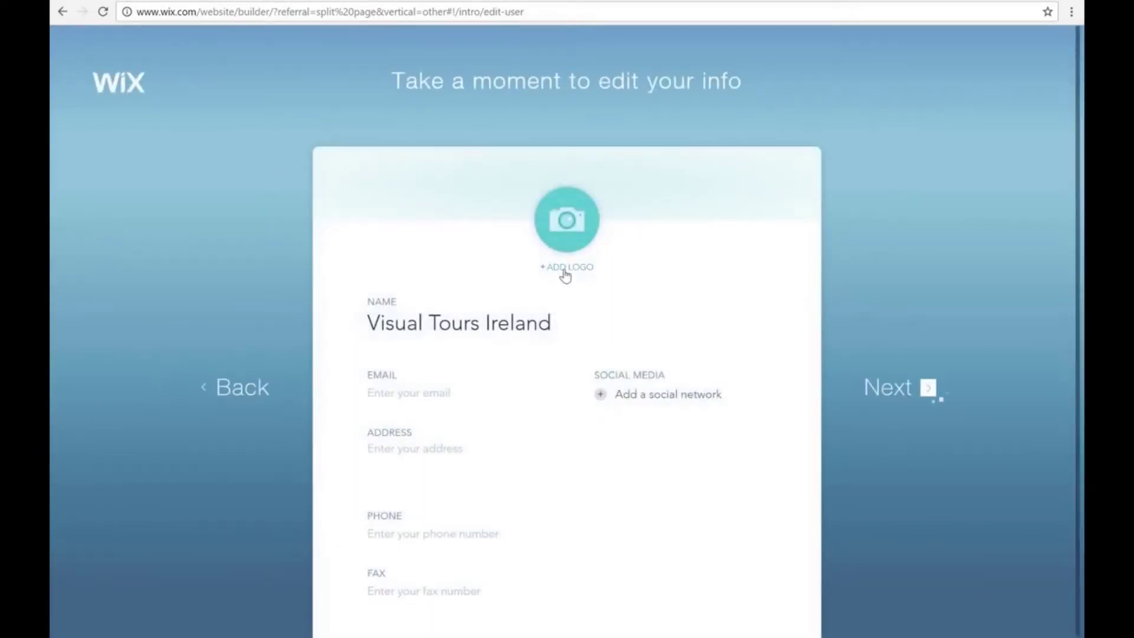
# Add the VTI-logo image from the Visual Tours Ireland folder as the site's logo.
pyautogui.click(564, 271)
pyautogui.scroll(-10, 535, 192)
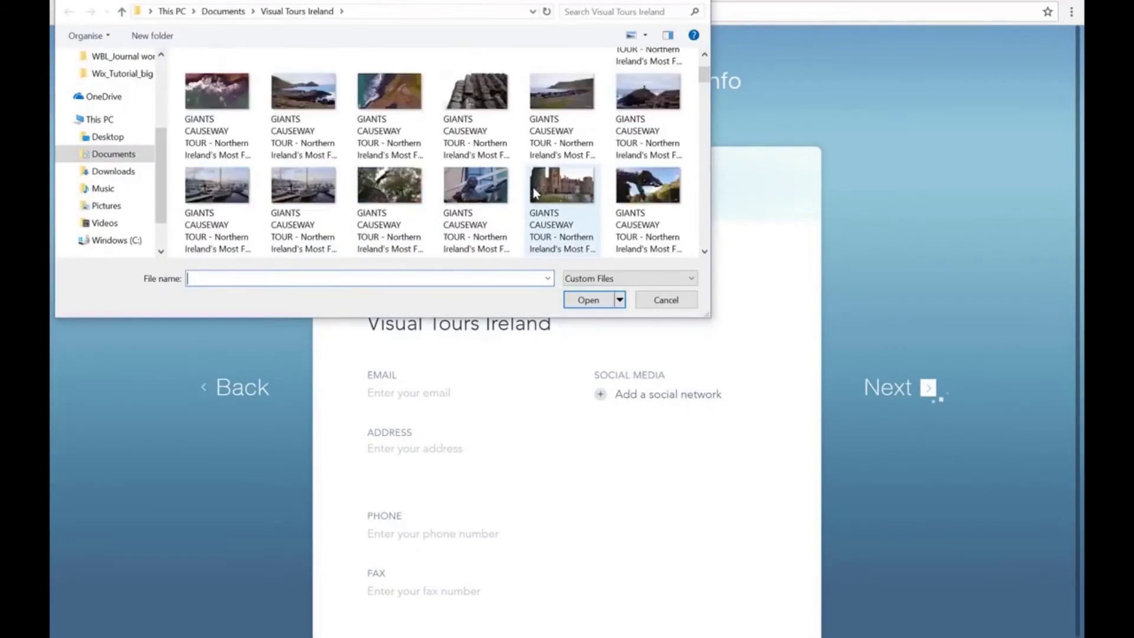
pyautogui.scroll(-15, 535, 192)
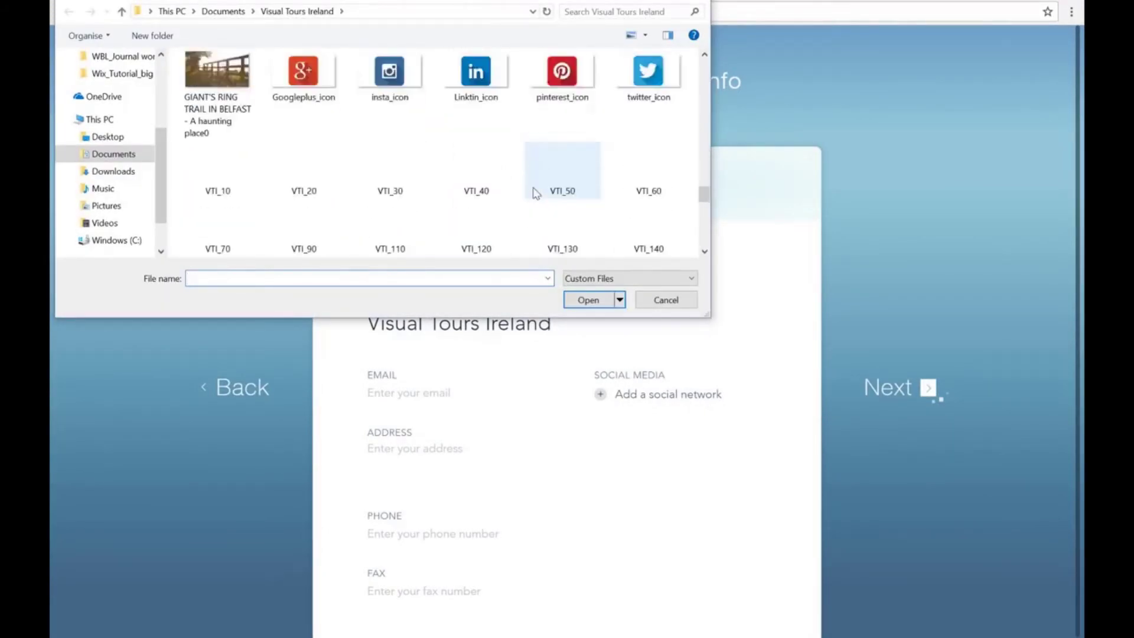
pyautogui.click(649, 174)
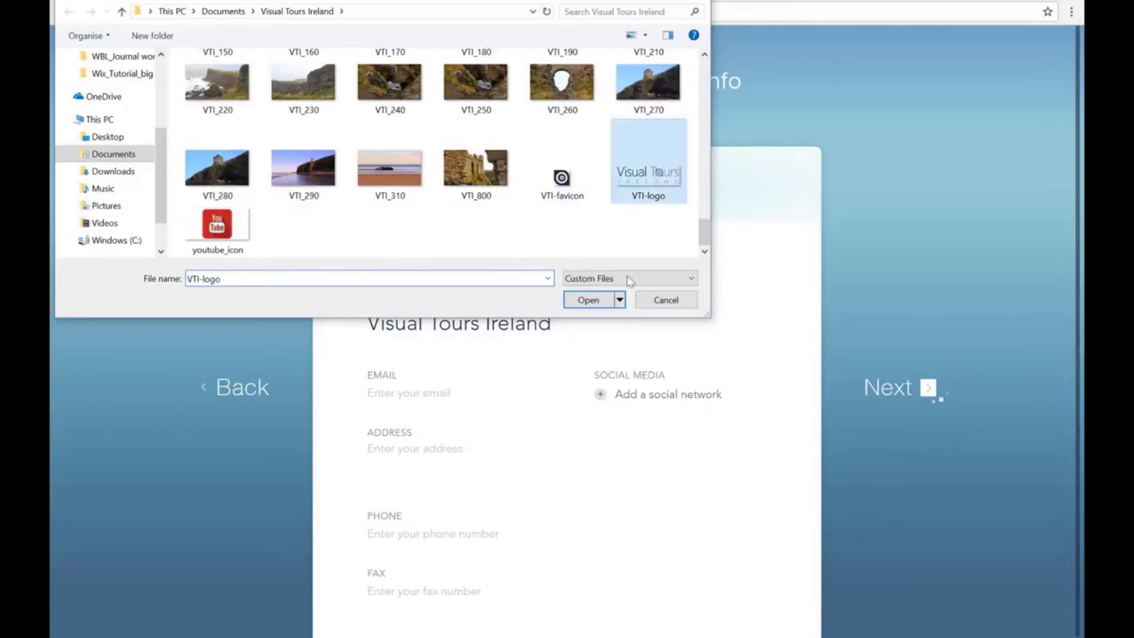
pyautogui.click(601, 304)
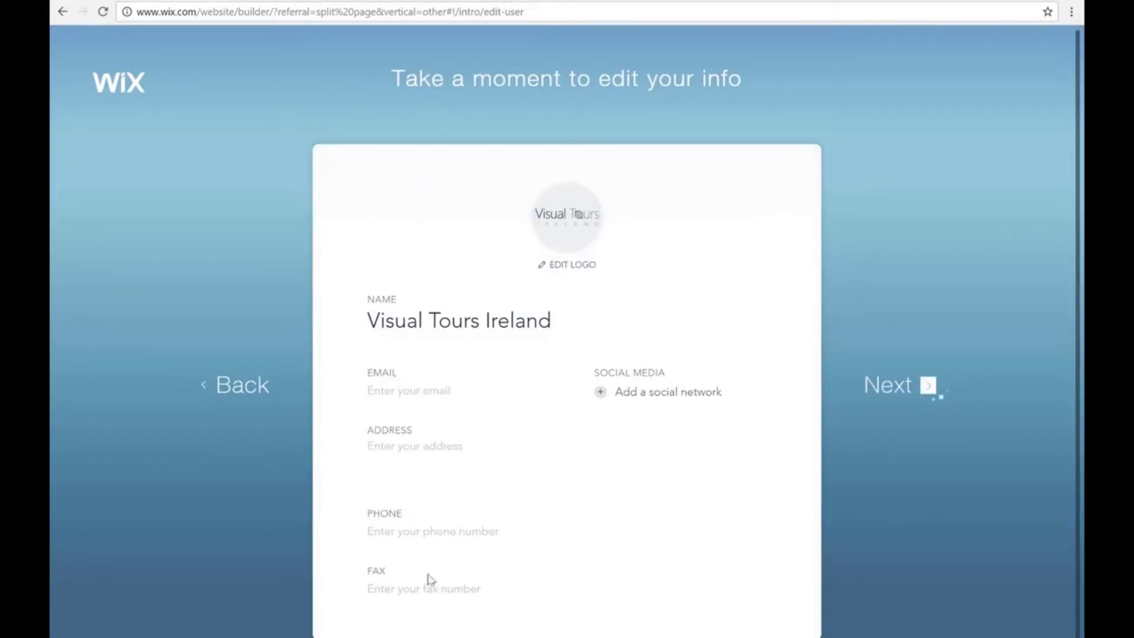
pyautogui.rightClick(602, 393)
pyautogui.click(581, 403)
pyautogui.click(600, 392)
pyautogui.hotkey('alt', 'Tab')
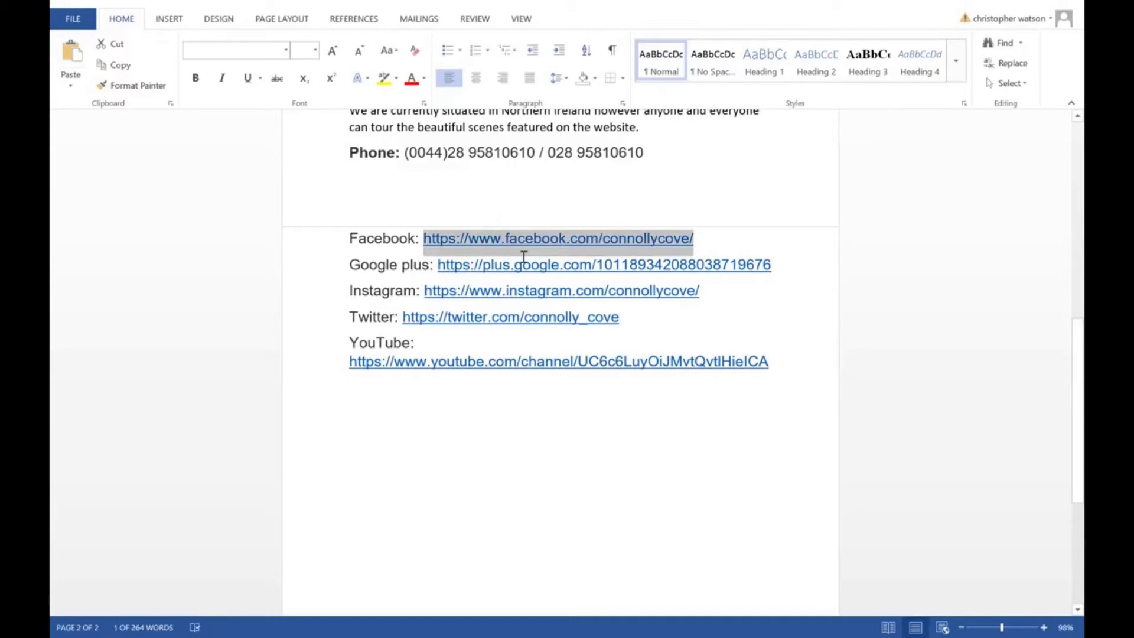
pyautogui.click(672, 637)
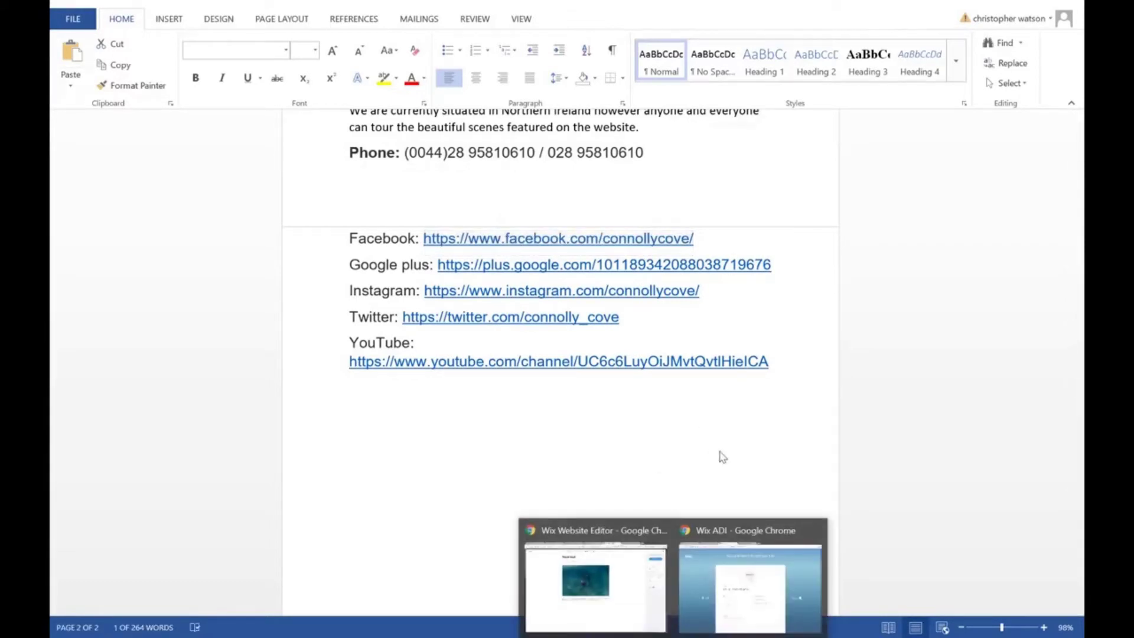
pyautogui.click(685, 589)
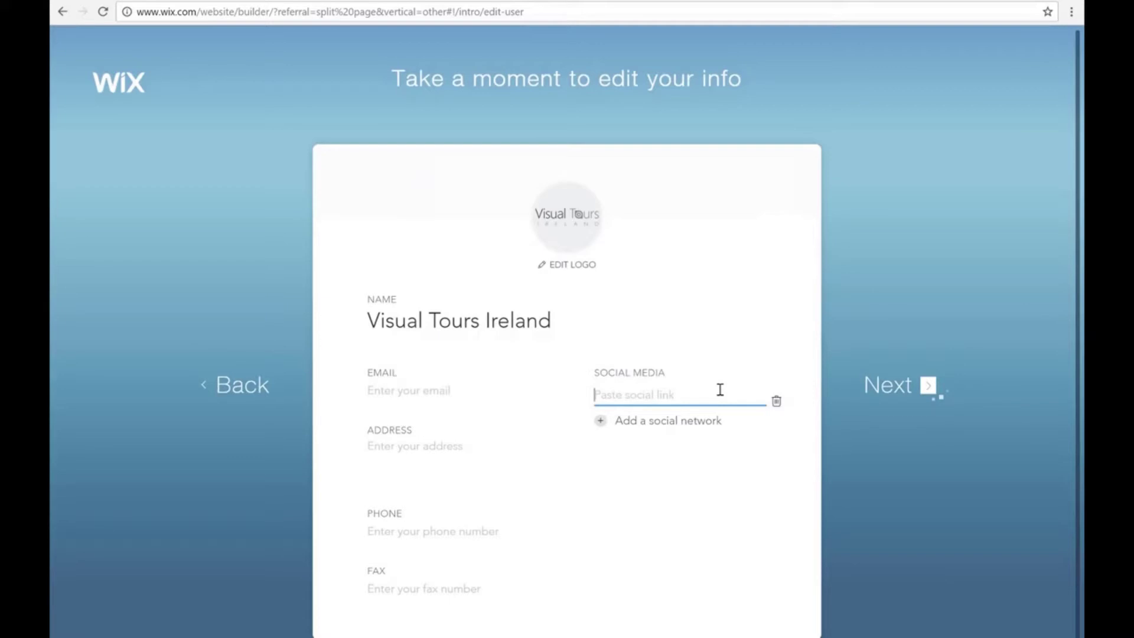
pyautogui.write('https://www.facebook.com/connollycove/')
pyautogui.click(666, 421)
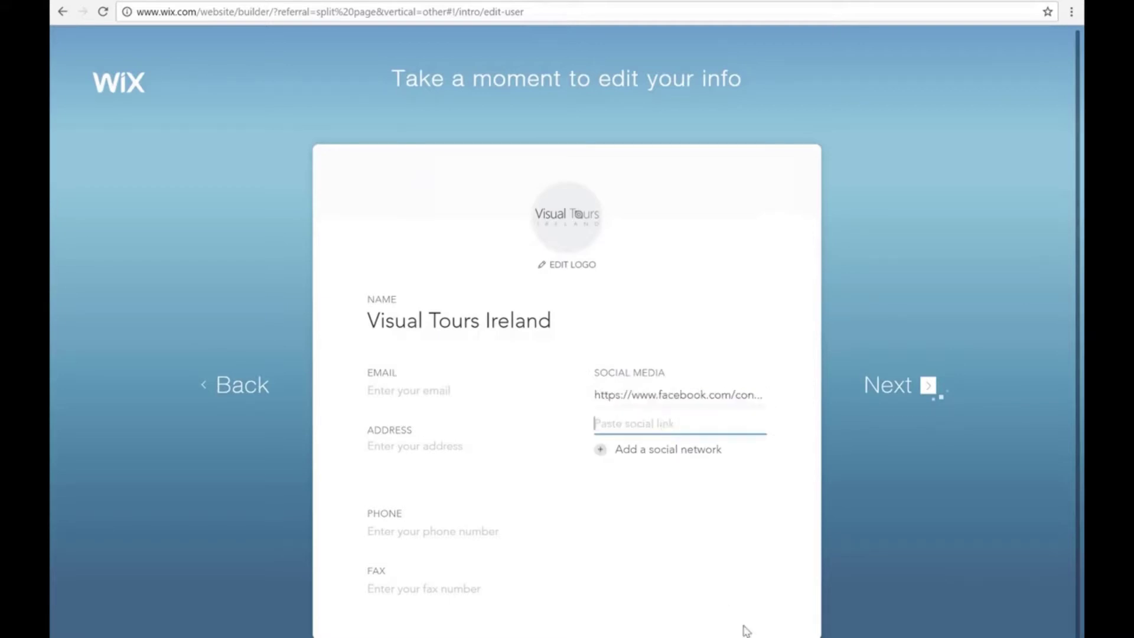
pyautogui.hotkey('alt', 'Tab')
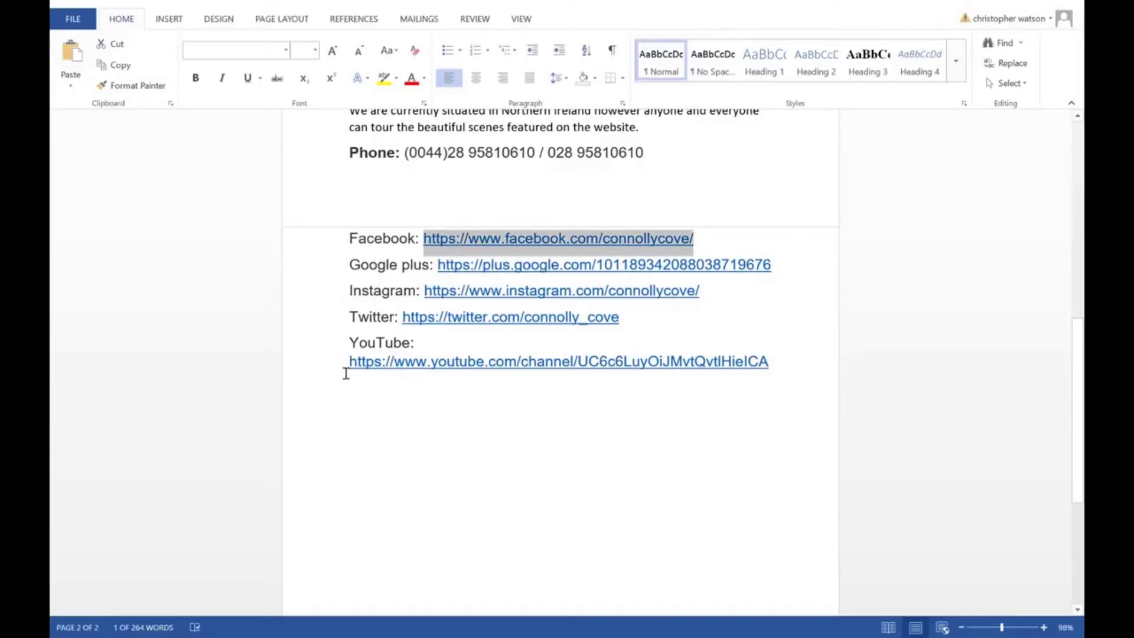
pyautogui.moveTo(420, 318); pyautogui.dragTo(507, 319)
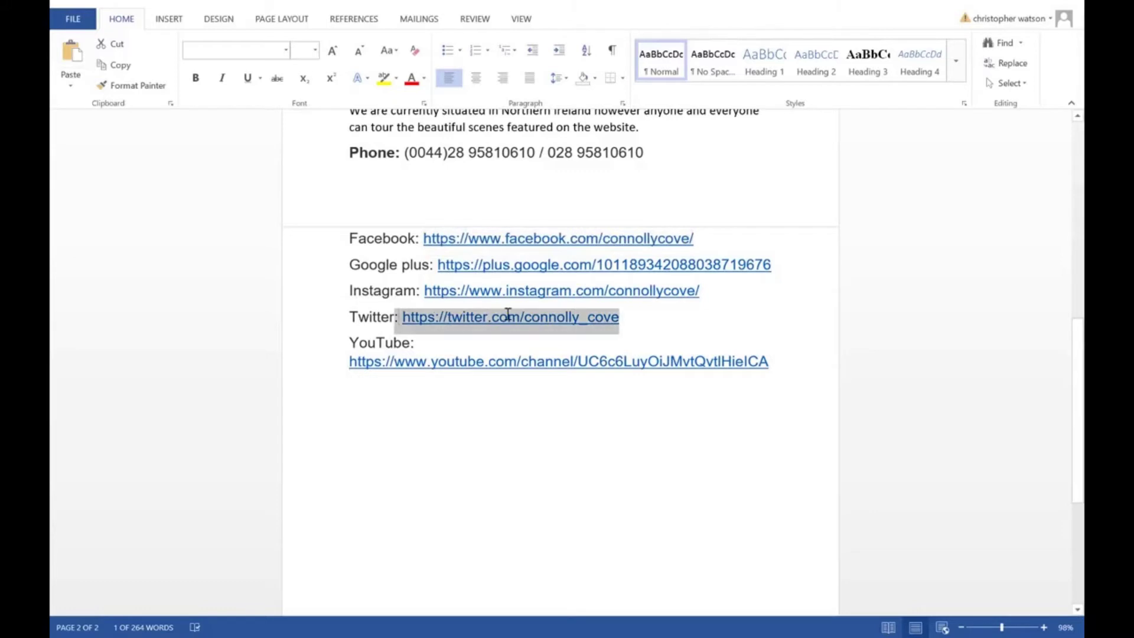
pyautogui.click(541, 318)
pyautogui.moveTo(619, 317); pyautogui.dragTo(406, 318)
pyautogui.hotkey('ctrl', 'c')
pyautogui.moveTo(673, 627)
pyautogui.click(737, 581)
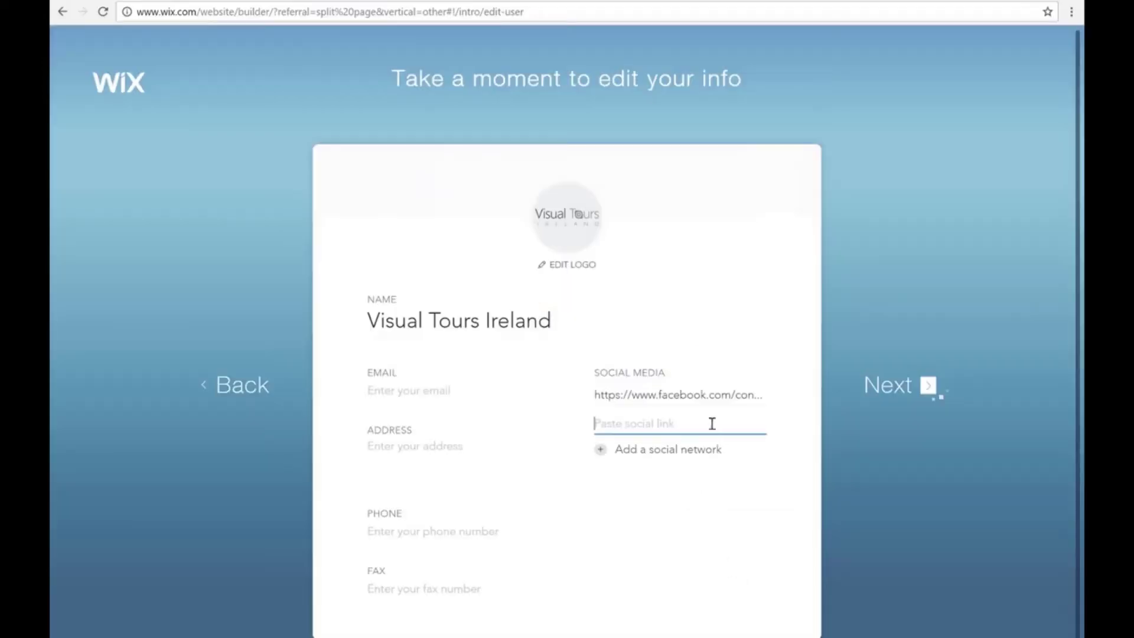
pyautogui.hotkey('ctrl', 'v')
# Add the YouTube channel link from the Word document as a third social network and continue past the business info.
pyautogui.click(600, 450)
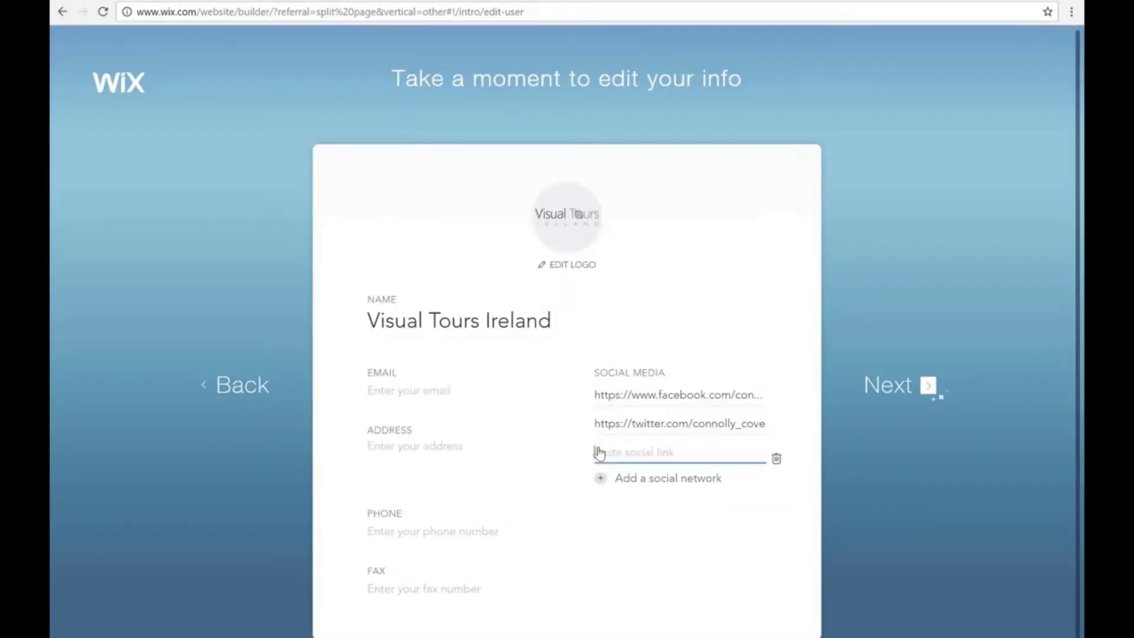
pyautogui.moveTo(691, 627)
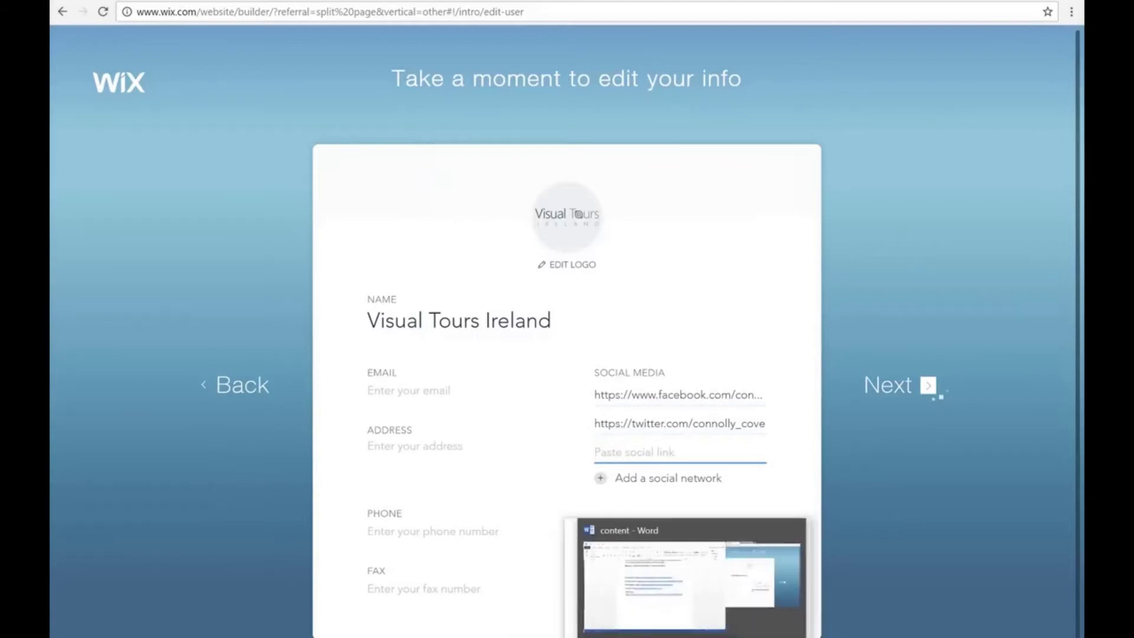
pyautogui.click(691, 576)
pyautogui.moveTo(353, 364); pyautogui.dragTo(770, 368)
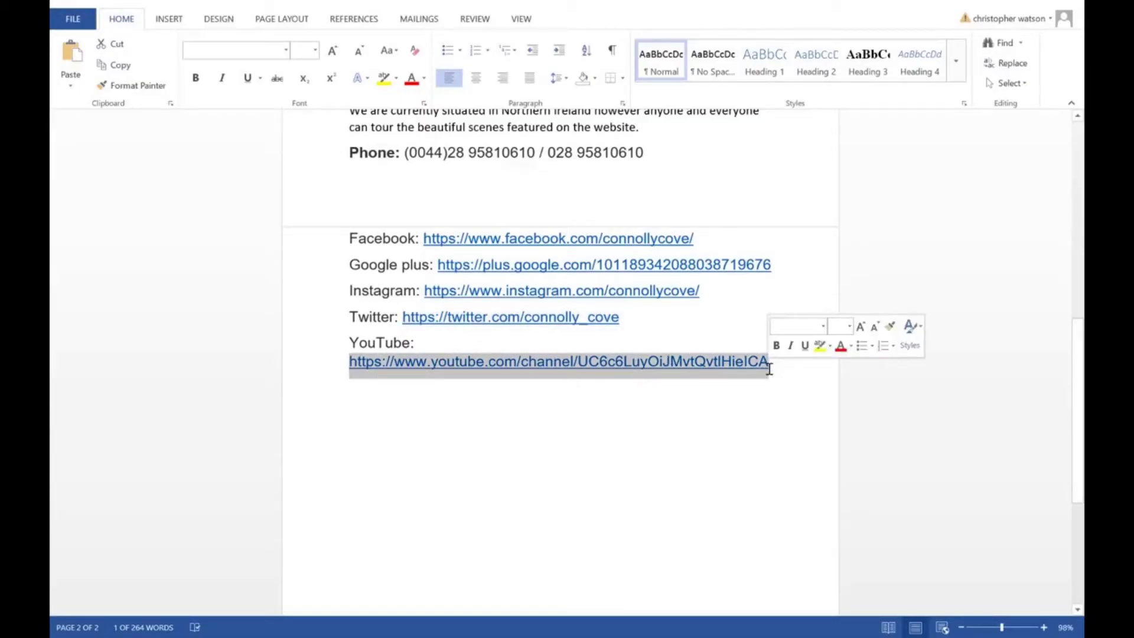
pyautogui.moveTo(673, 629)
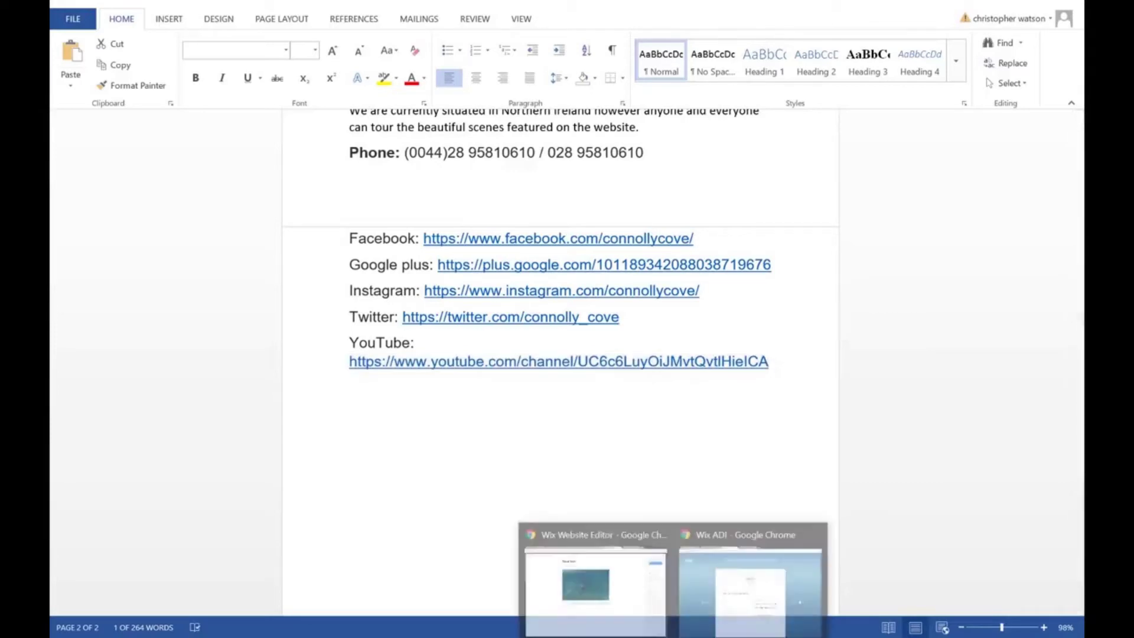
pyautogui.click(751, 576)
pyautogui.write('https://www.youtube.com/channel/UC6c6LuyOiJMvtQvtlHielCA')
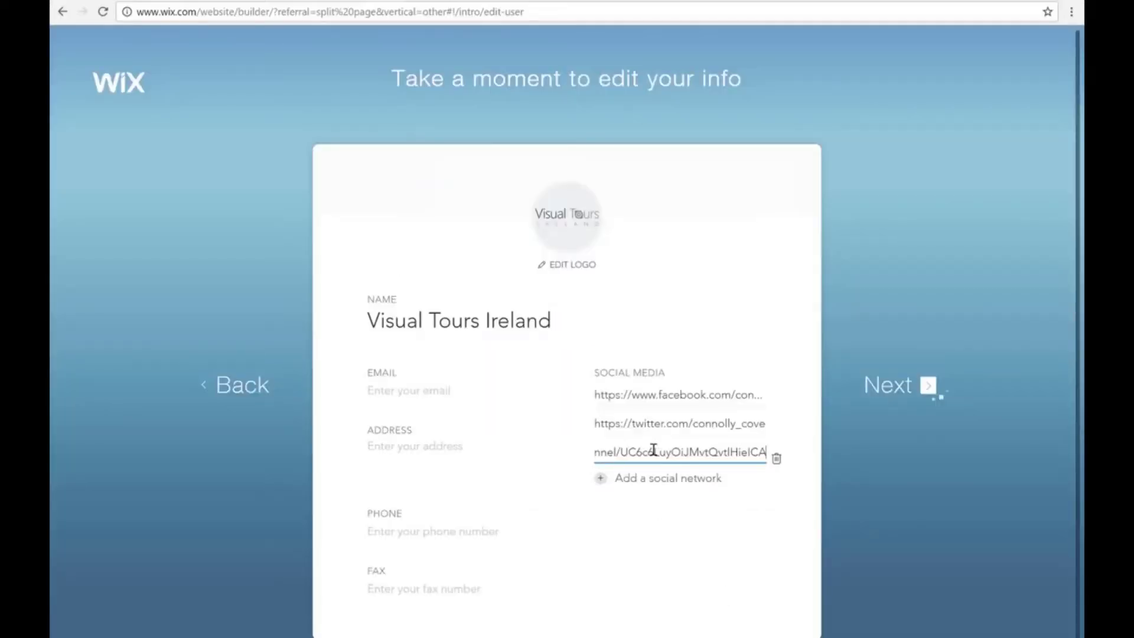
pyautogui.click(890, 391)
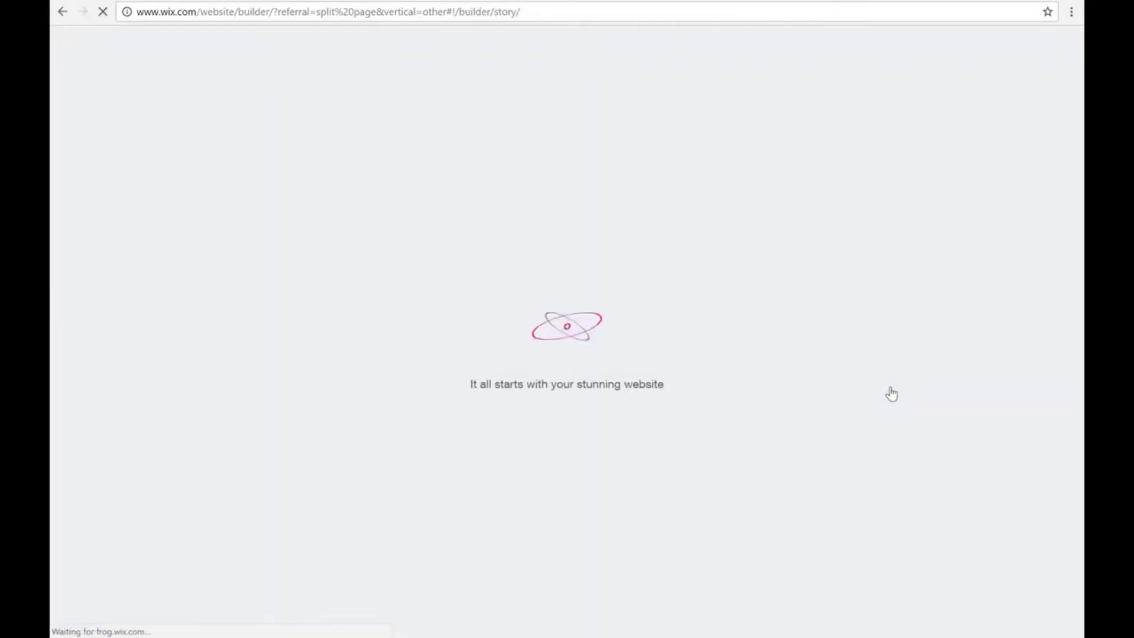
# Choose the Elegant design as the site's style and have the homepage created.
pyautogui.click(571, 433)
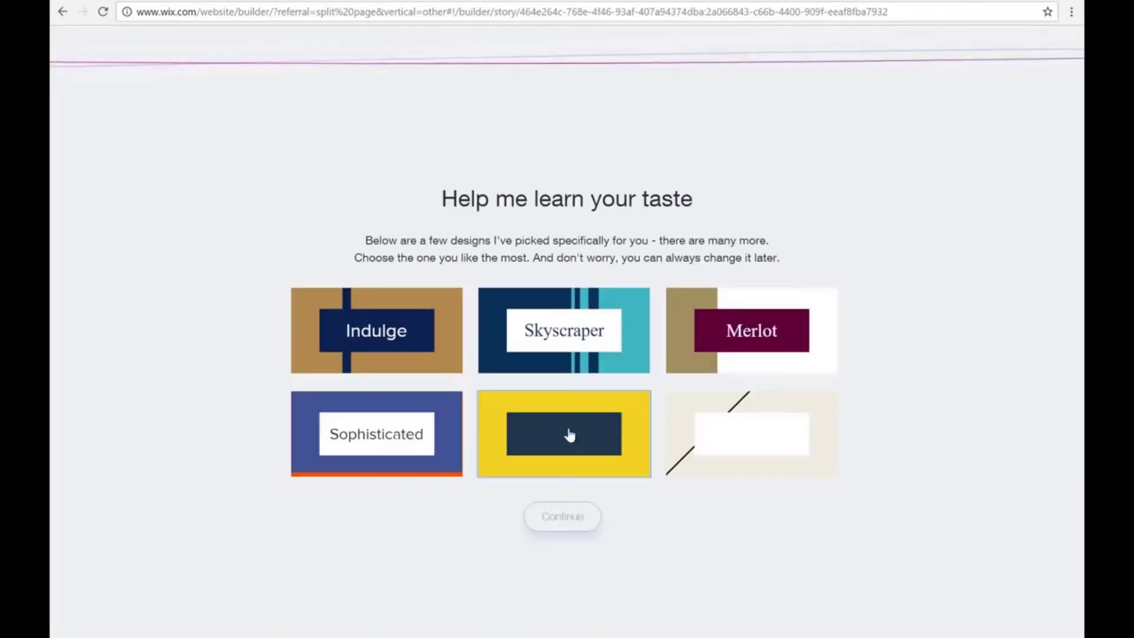
pyautogui.click(716, 442)
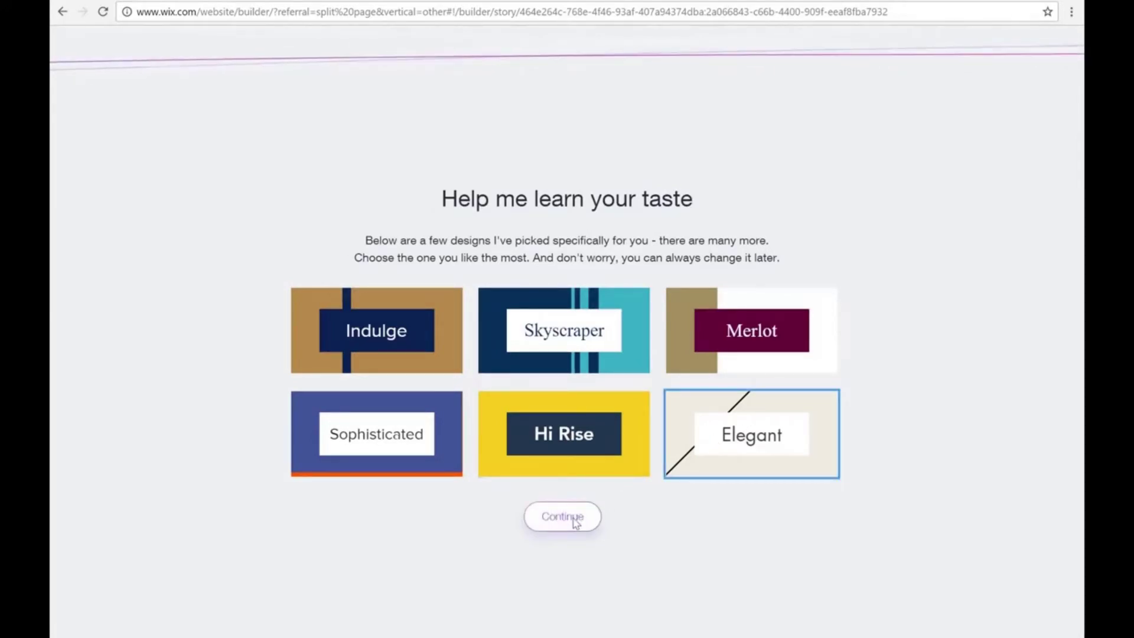
pyautogui.click(578, 517)
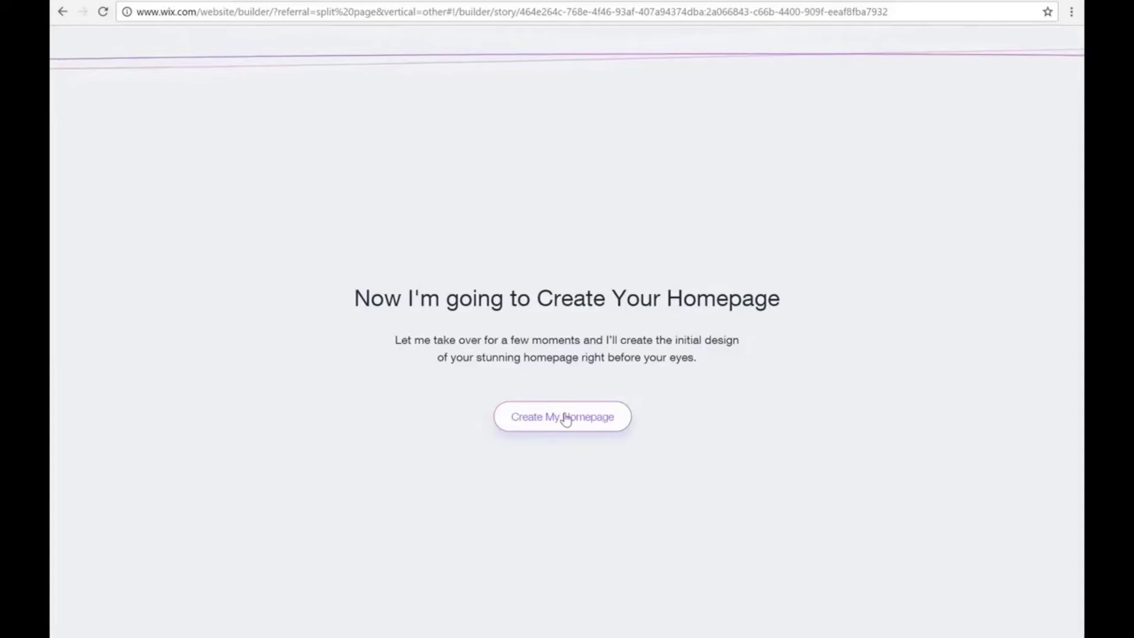
pyautogui.click(565, 418)
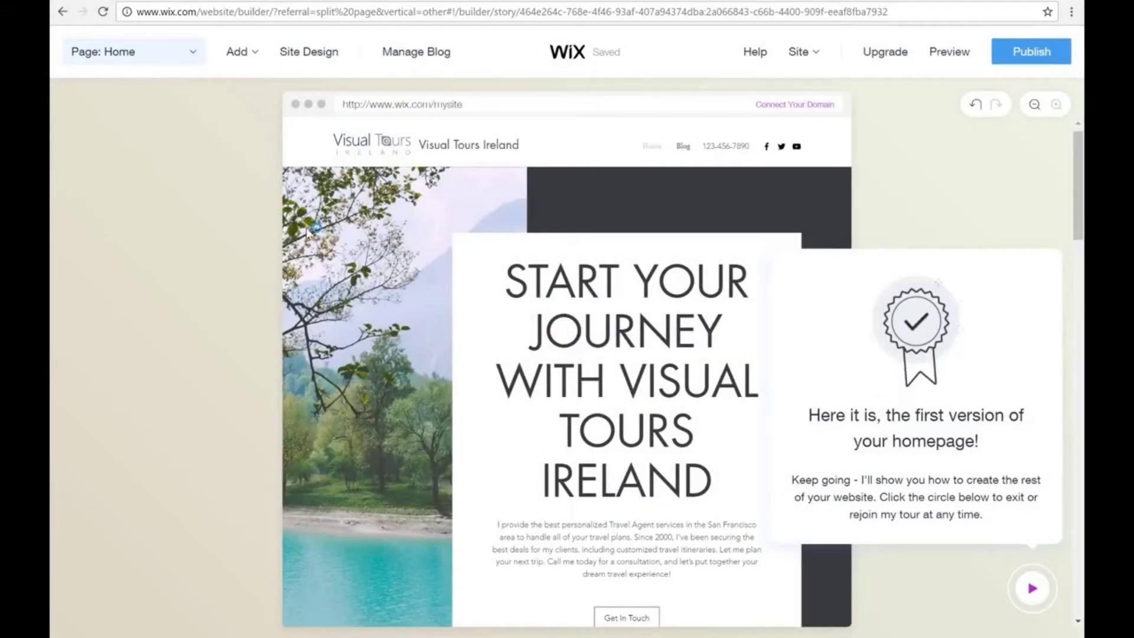
# Start the guided Preview Your Site task and open the new homepage in preview.
pyautogui.scroll(-16, 306, 228)
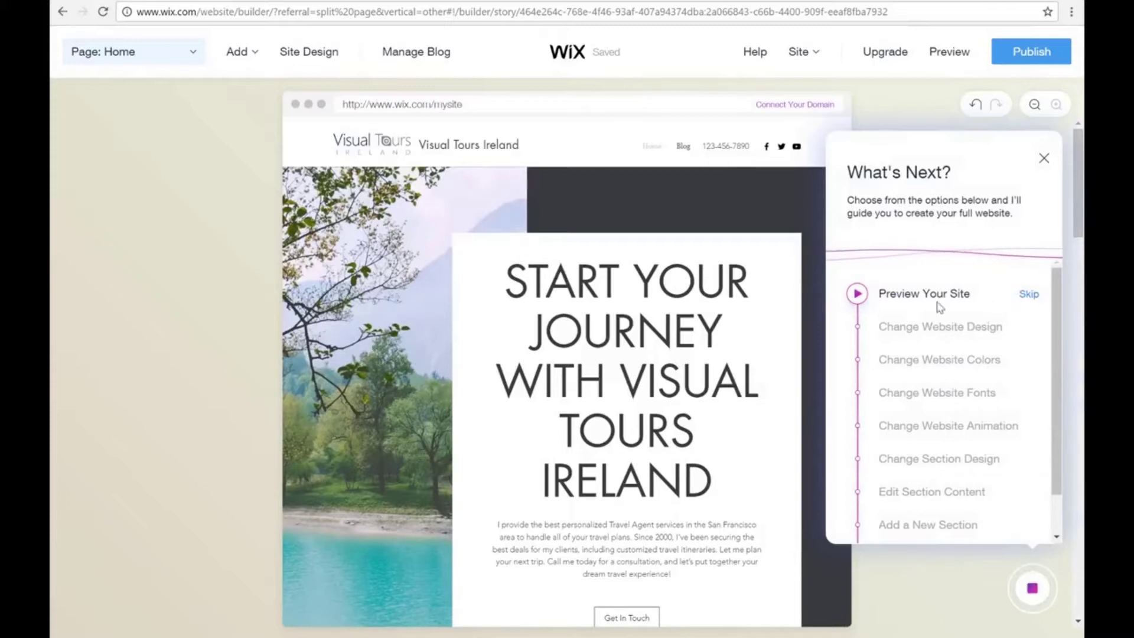
pyautogui.click(856, 295)
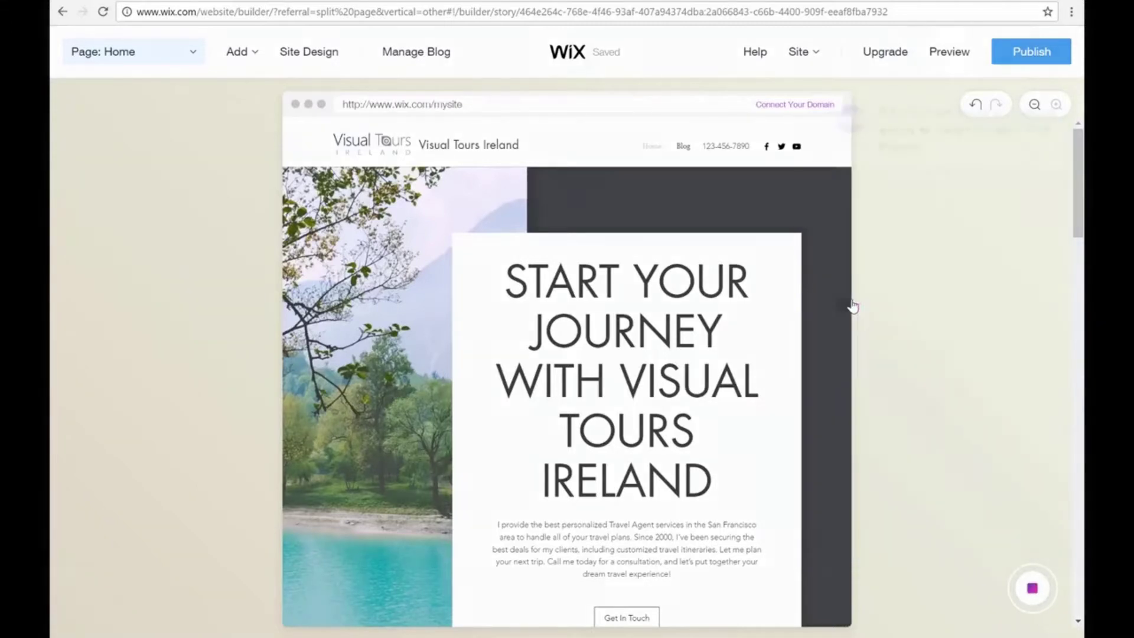
pyautogui.click(955, 49)
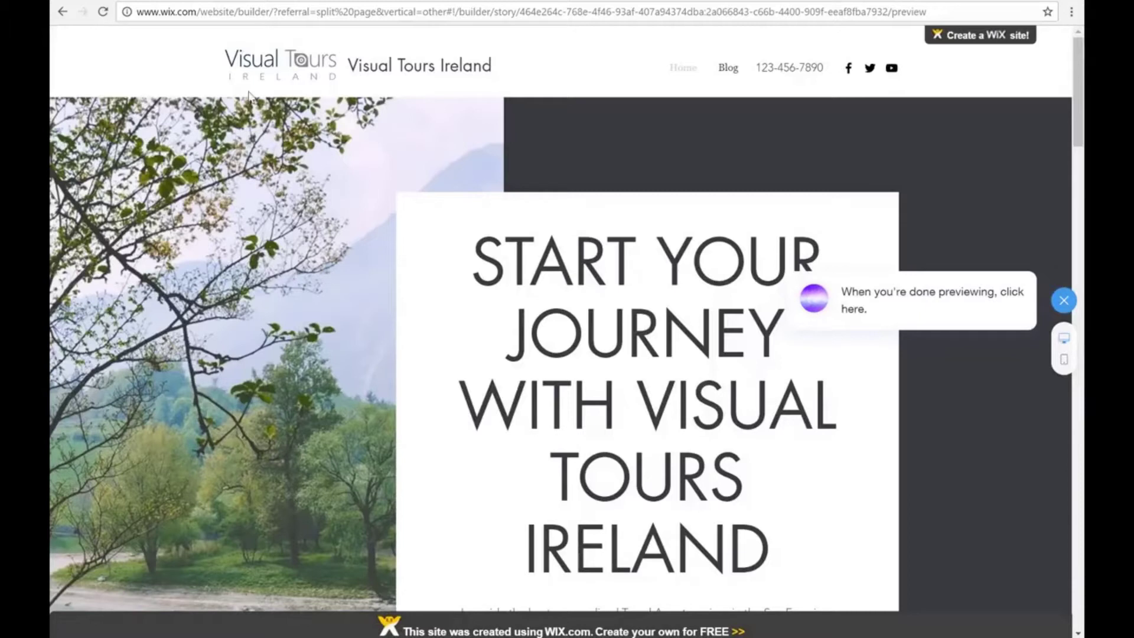
# Examine the previewed header's logo, site name, menu, phone number and social icons.
pyautogui.scroll(-1, 518, 124)
pyautogui.scroll(1, 519, 124)
pyautogui.moveTo(498, 71); pyautogui.dragTo(349, 72)
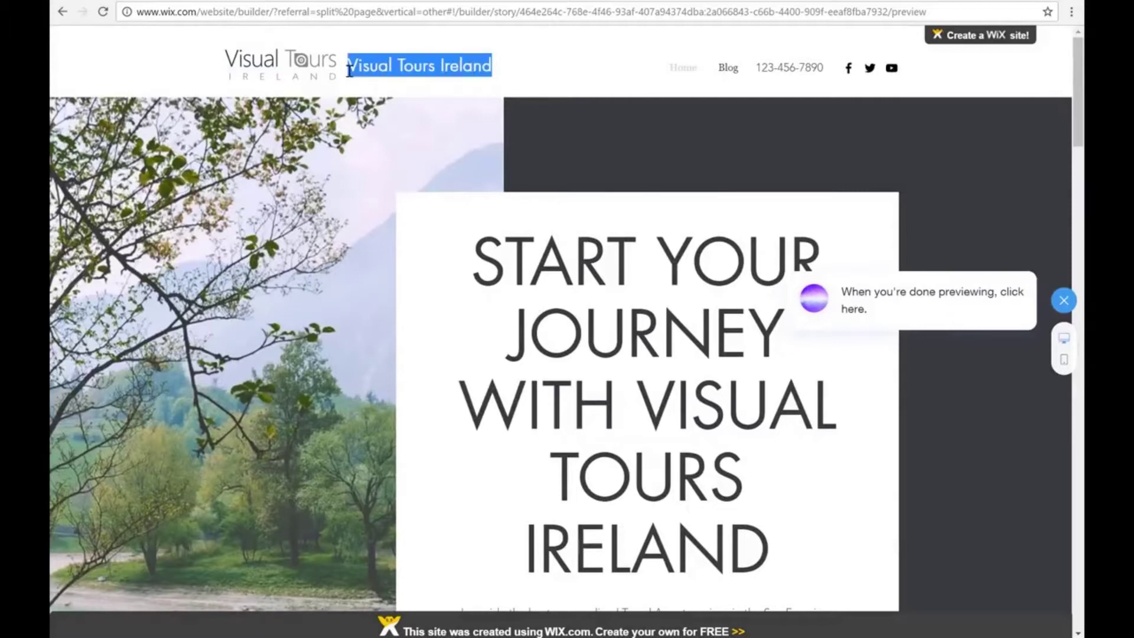
pyautogui.click(642, 88)
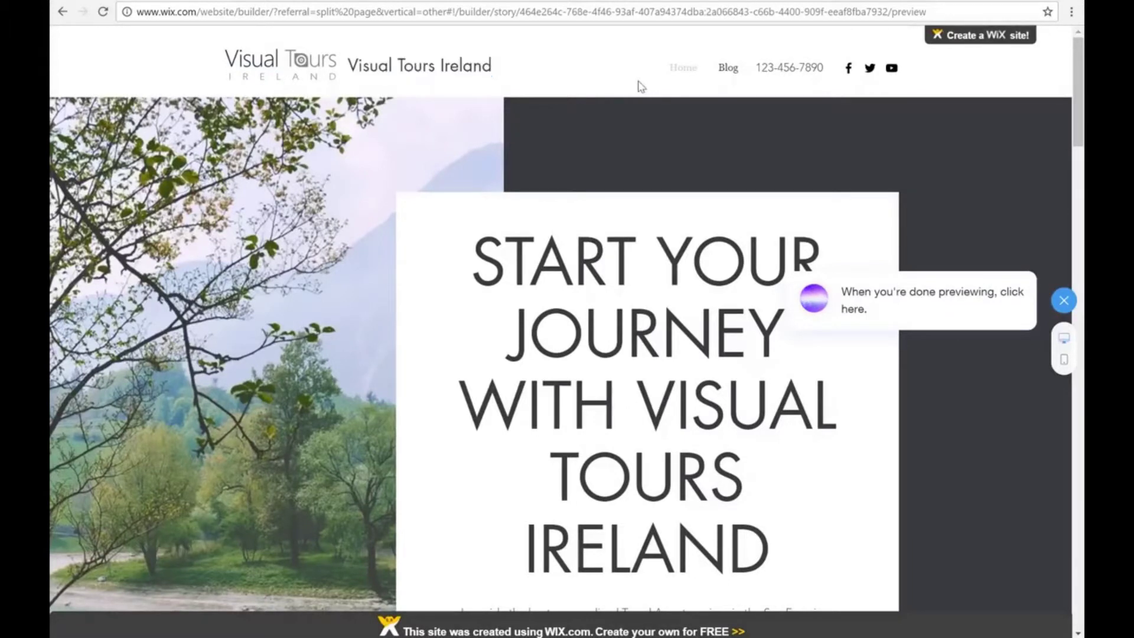
pyautogui.scroll(-1, 635, 177)
pyautogui.scroll(1, 635, 174)
pyautogui.moveTo(835, 71); pyautogui.dragTo(804, 74)
pyautogui.rightClick(797, 68)
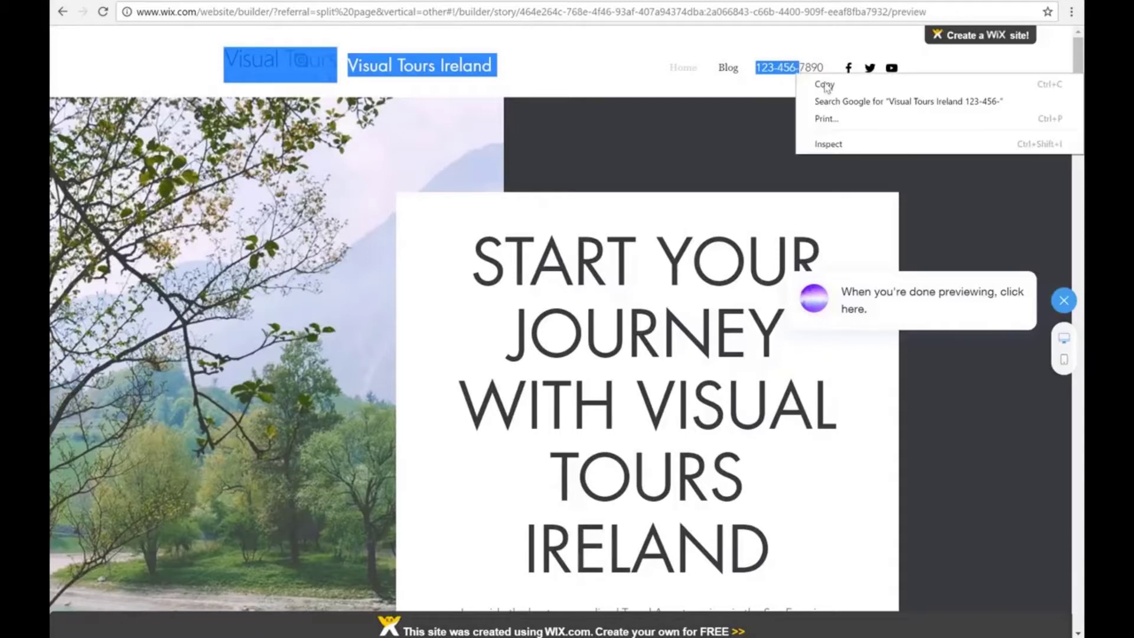
pyautogui.click(754, 127)
pyautogui.rightClick(754, 120)
pyautogui.click(712, 119)
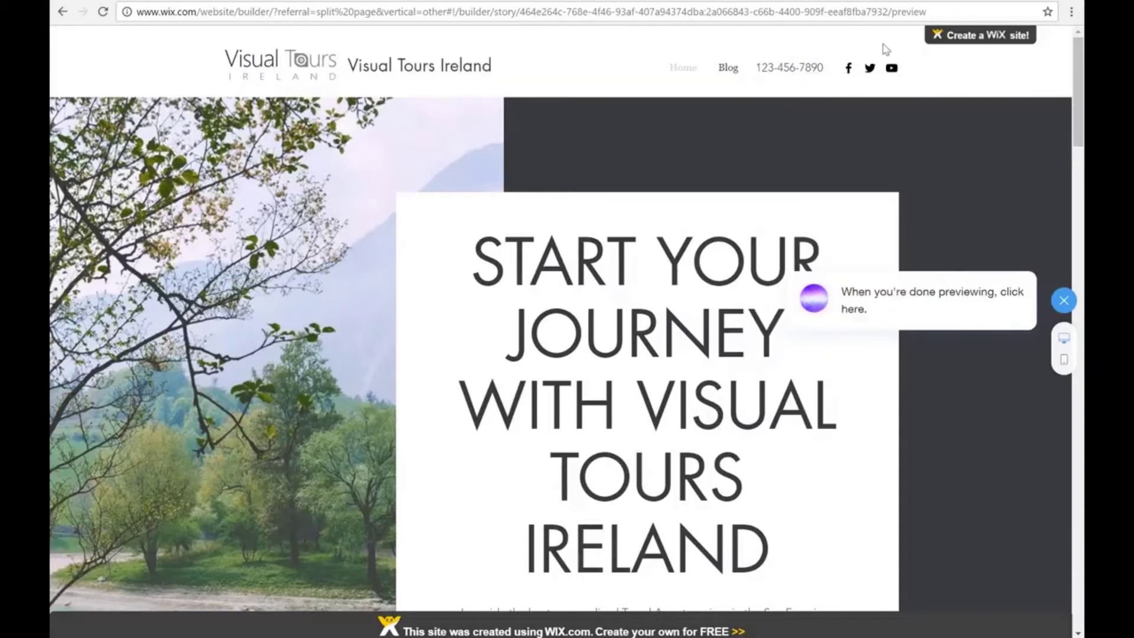
# Review the homepage preview's opening banner, traveller tips, Special Offers, Contact Me form, blog posts and Subscribe section.
pyautogui.scroll(-1, 521, 313)
pyautogui.scroll(-3, 521, 313)
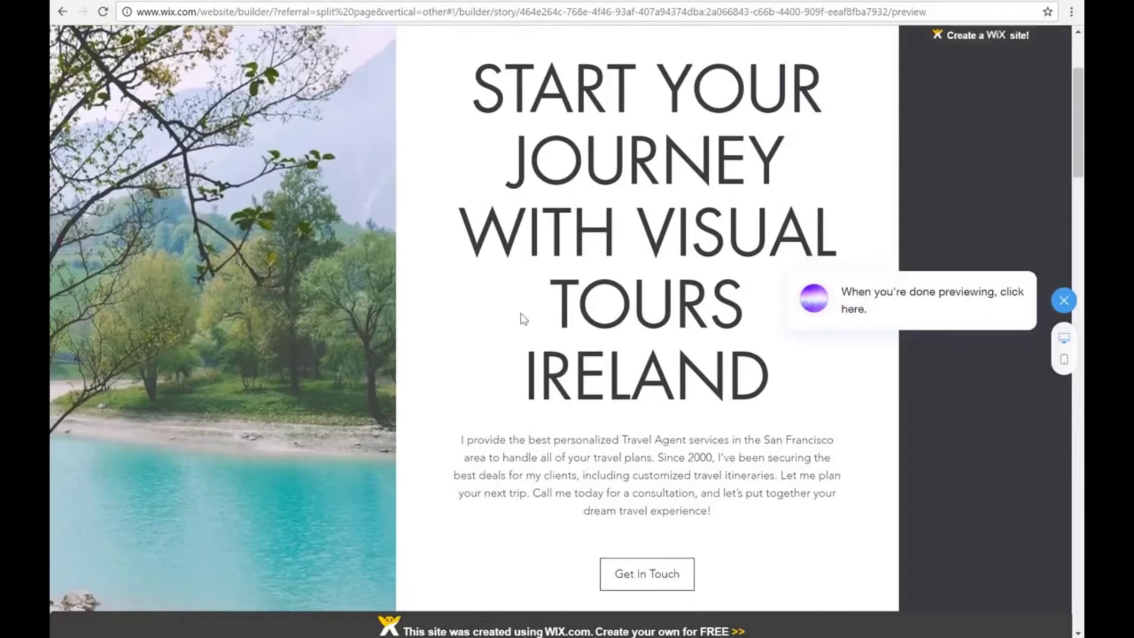
pyautogui.scroll(2, 520, 312)
pyautogui.scroll(-6, 519, 312)
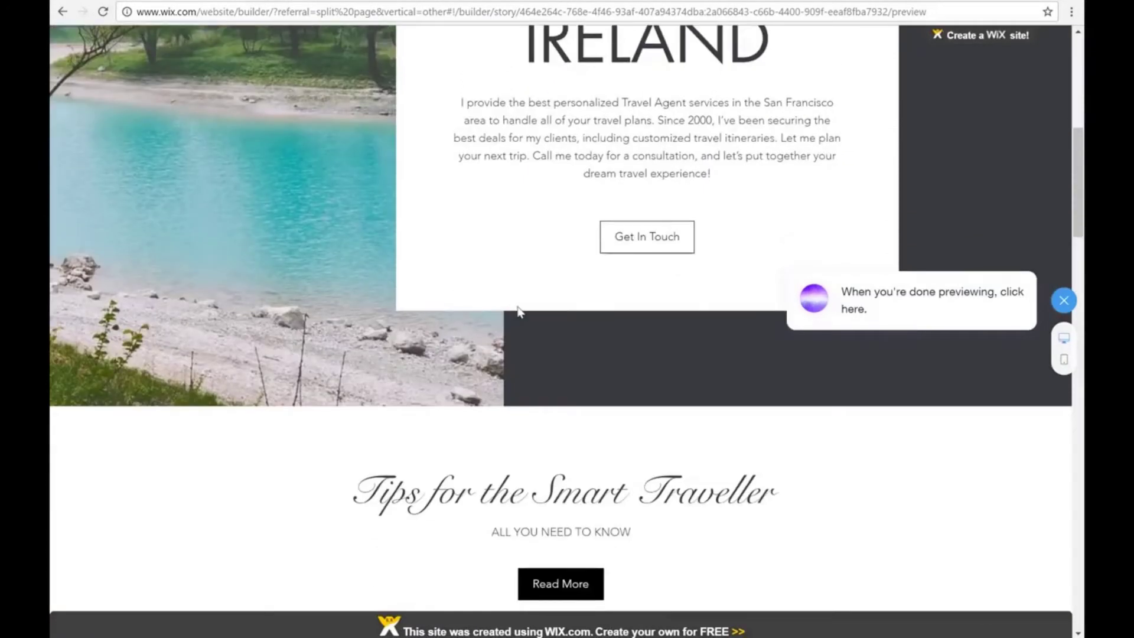
pyautogui.scroll(-6, 519, 304)
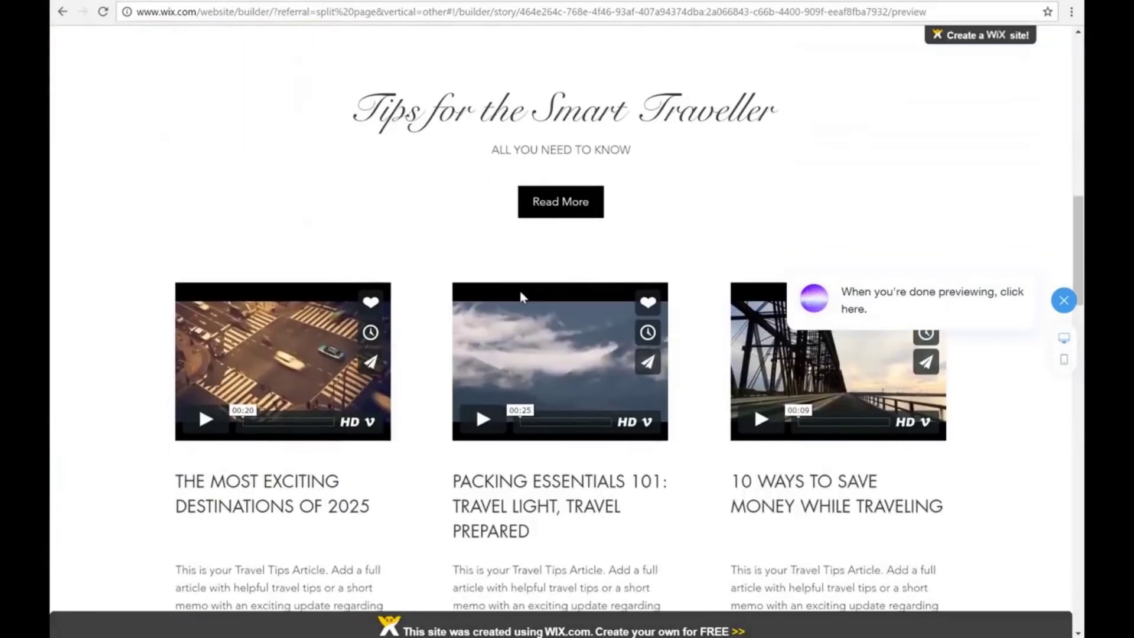
pyautogui.scroll(-1, 520, 295)
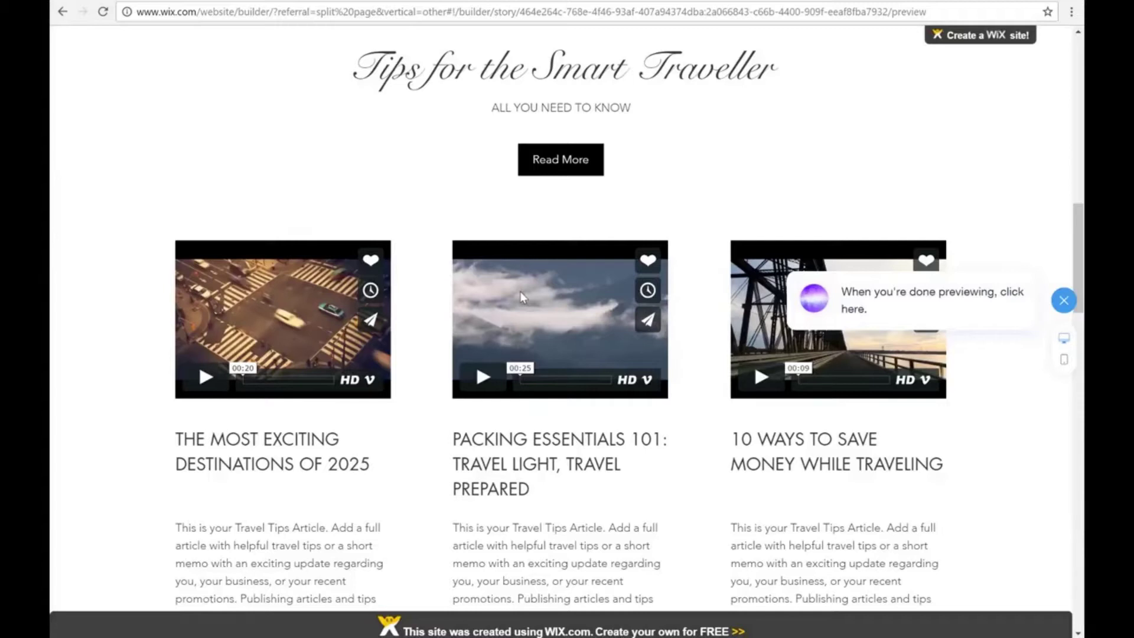
pyautogui.scroll(-6, 520, 292)
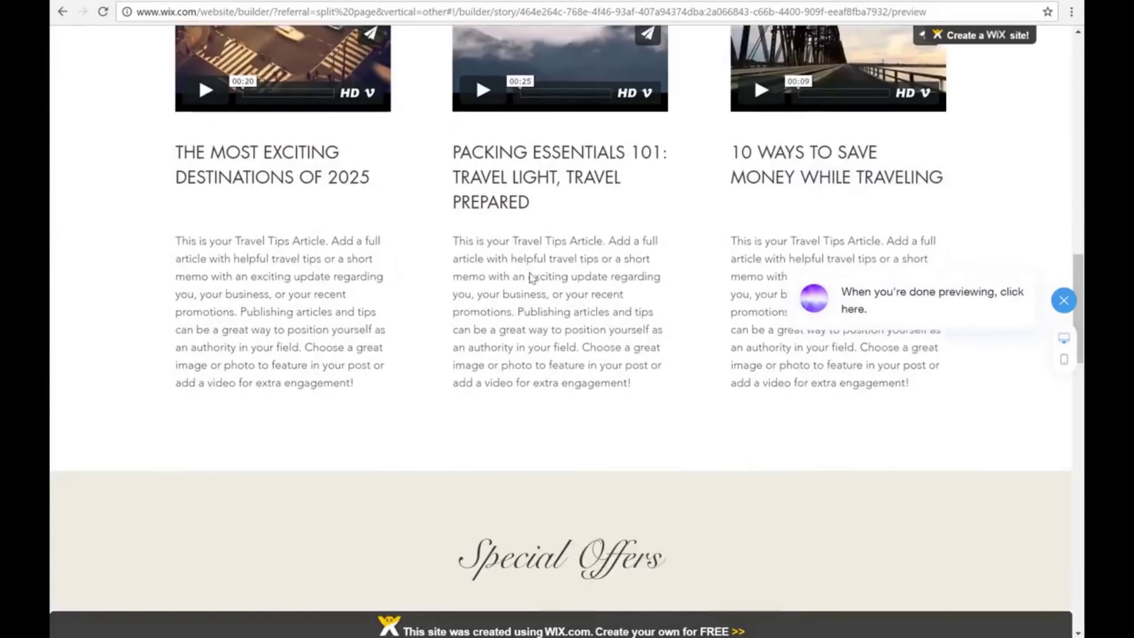
pyautogui.scroll(-7, 530, 276)
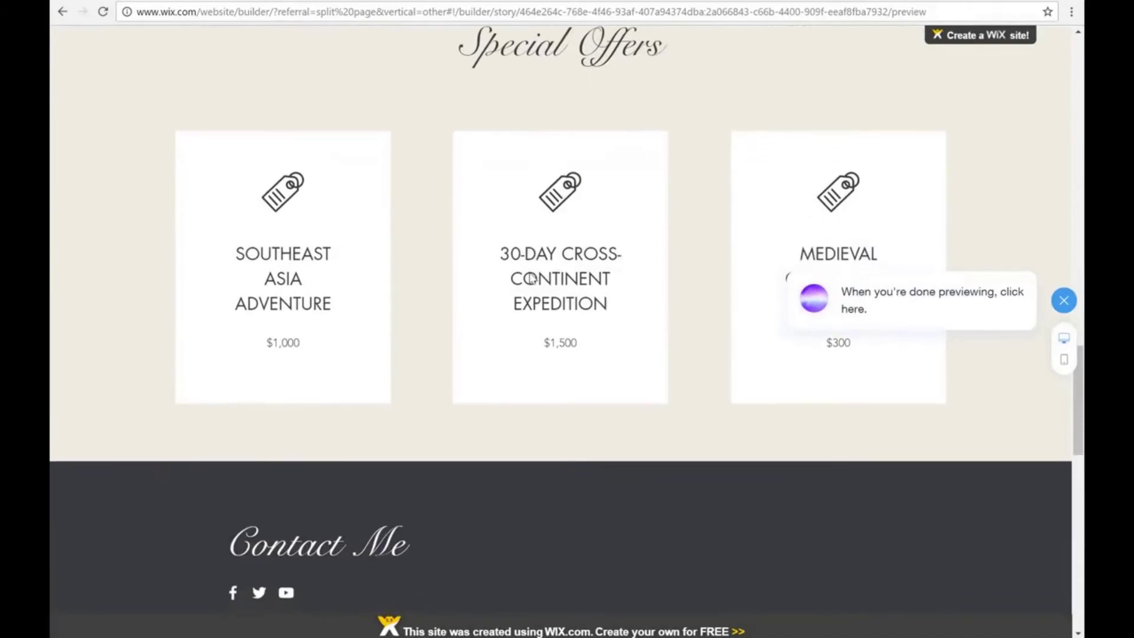
pyautogui.scroll(1, 530, 274)
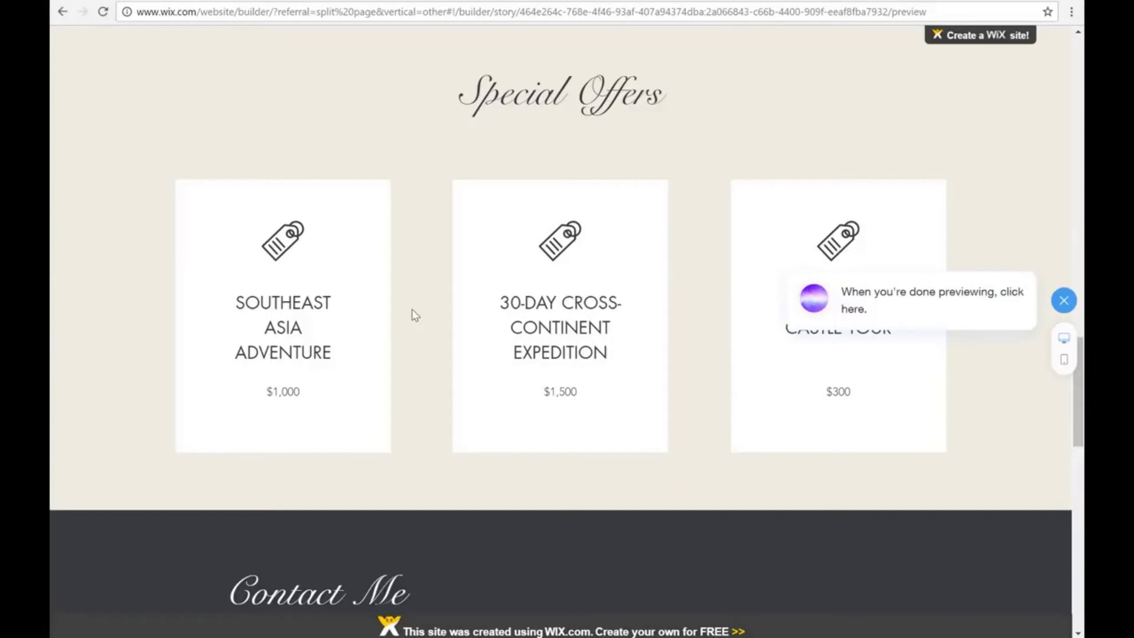
pyautogui.scroll(-7, 415, 315)
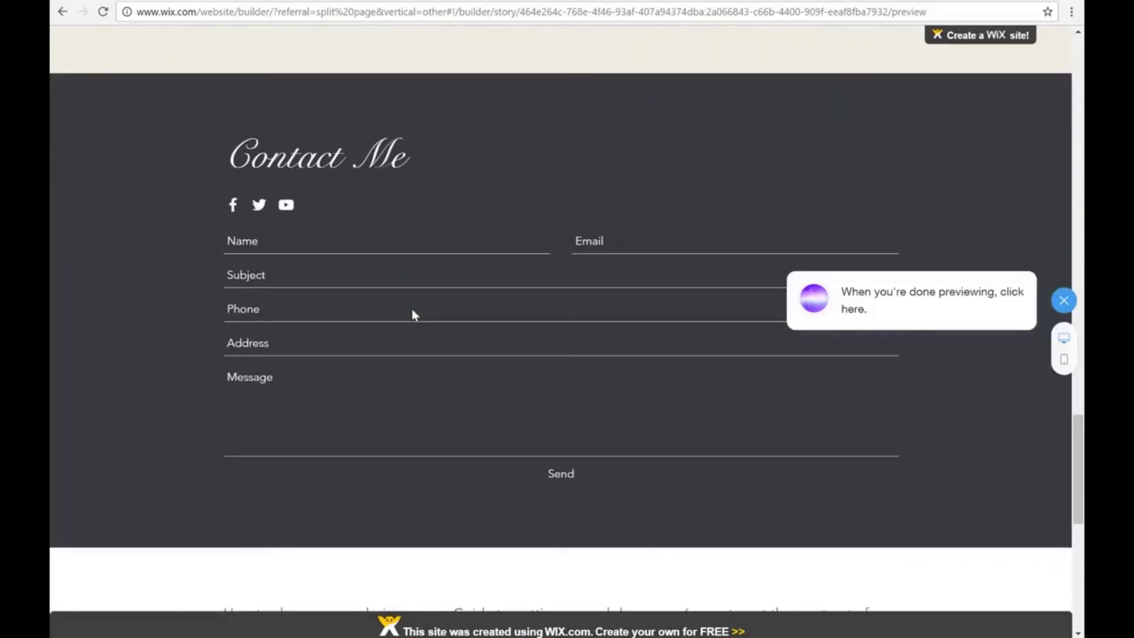
pyautogui.scroll(-5, 413, 309)
pyautogui.scroll(4, 413, 313)
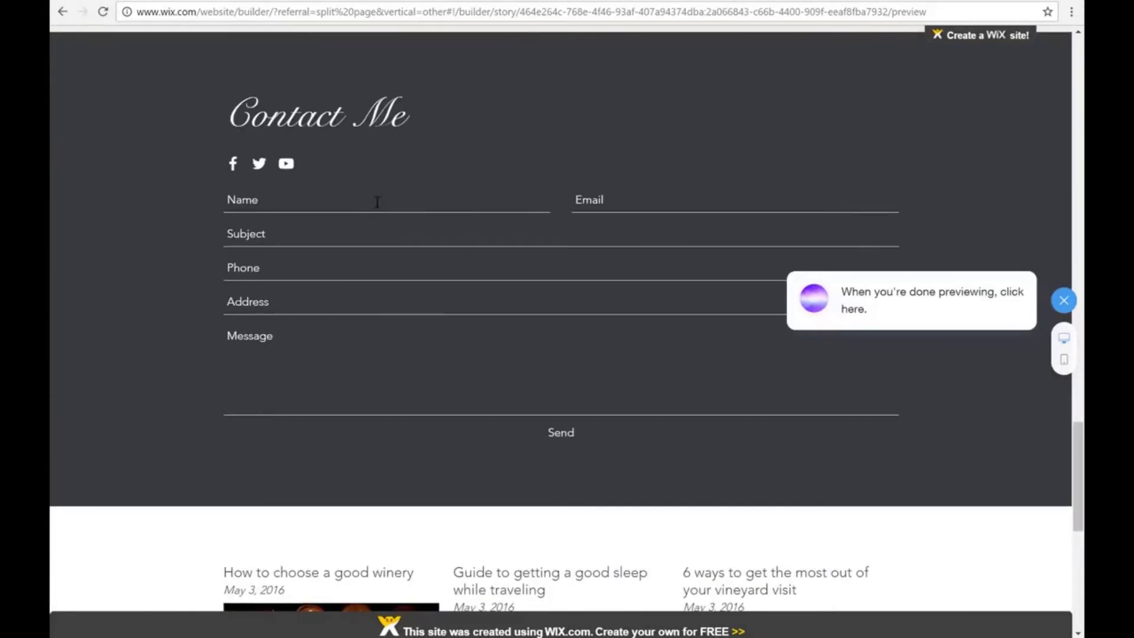
pyautogui.scroll(-9, 509, 368)
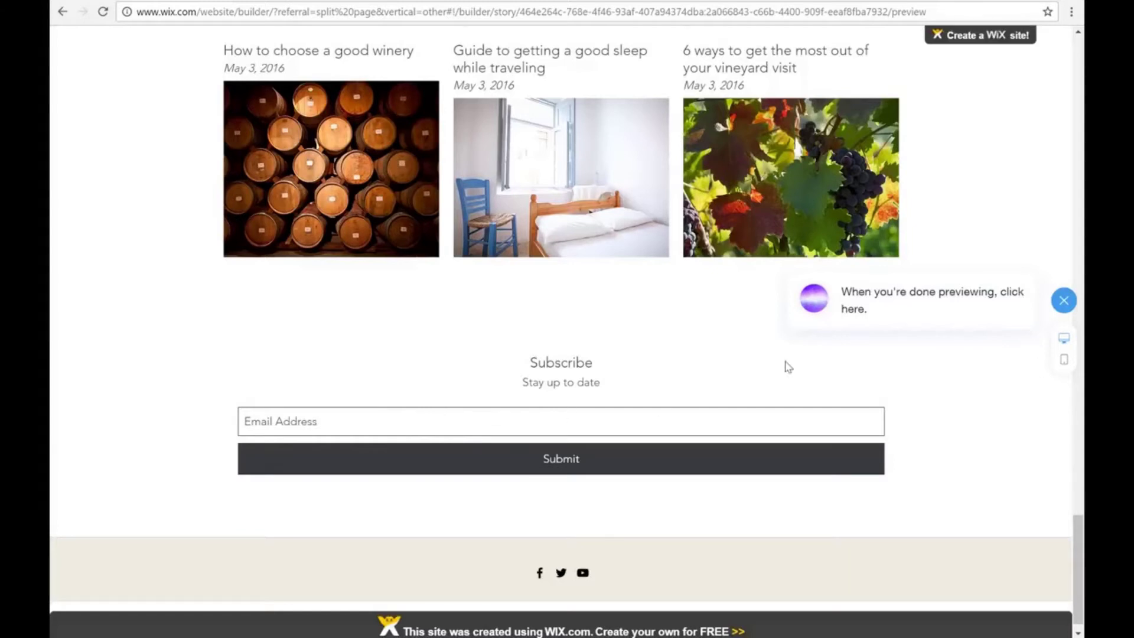
pyautogui.scroll(20, 787, 366)
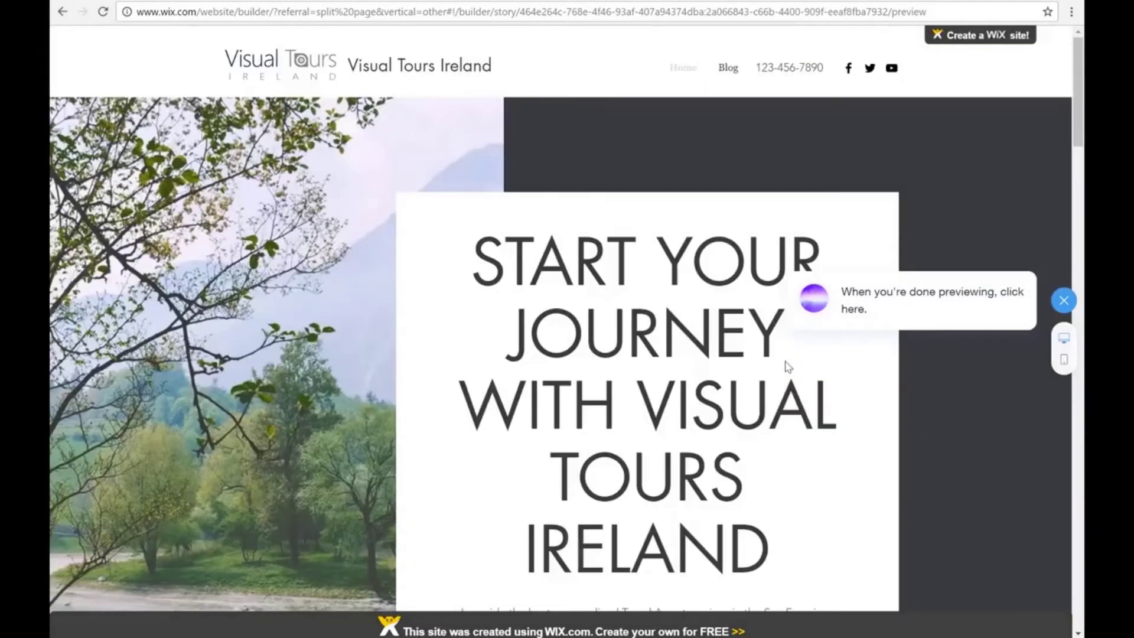
# Open the Blog page in the preview and look through its sample posts.
pyautogui.click(728, 67)
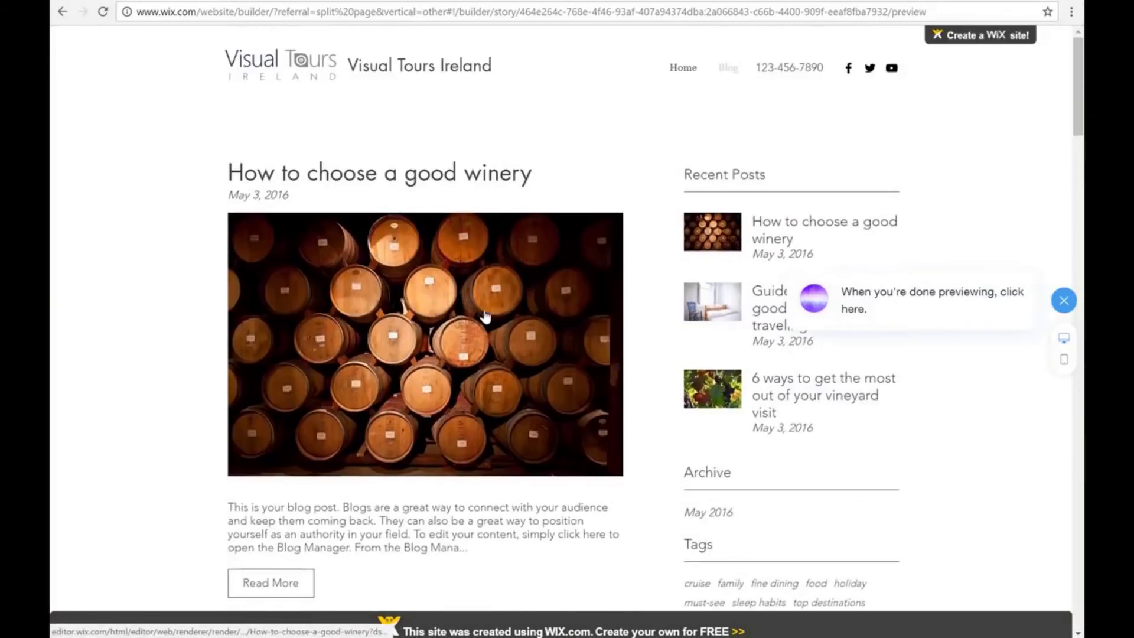
pyautogui.scroll(-20, 484, 316)
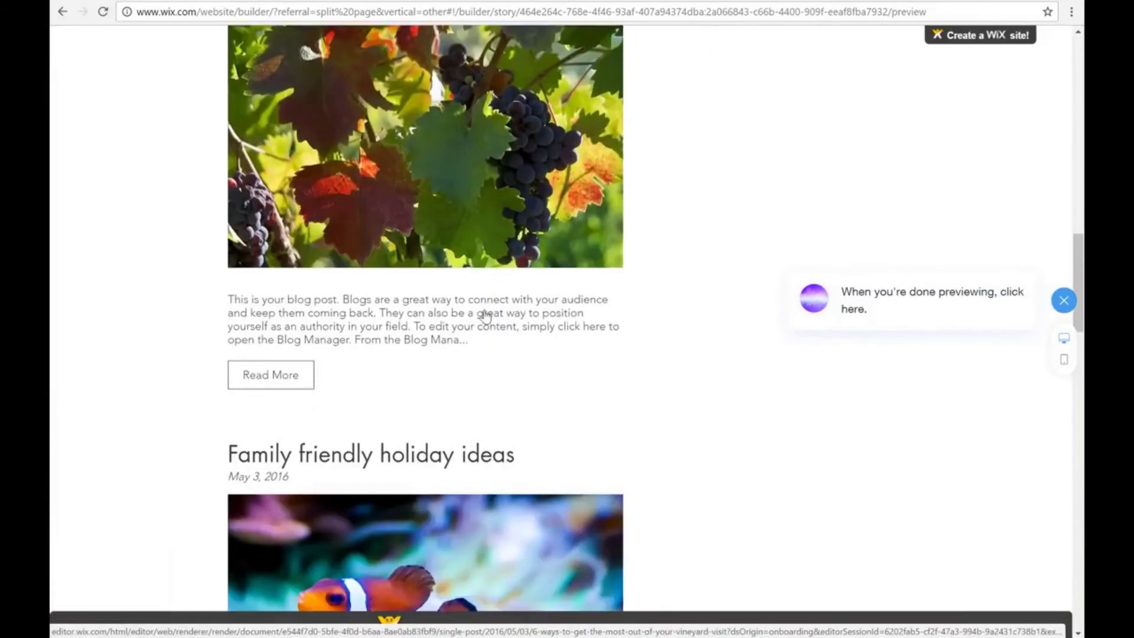
pyautogui.scroll(-6, 484, 316)
pyautogui.scroll(-15, 485, 316)
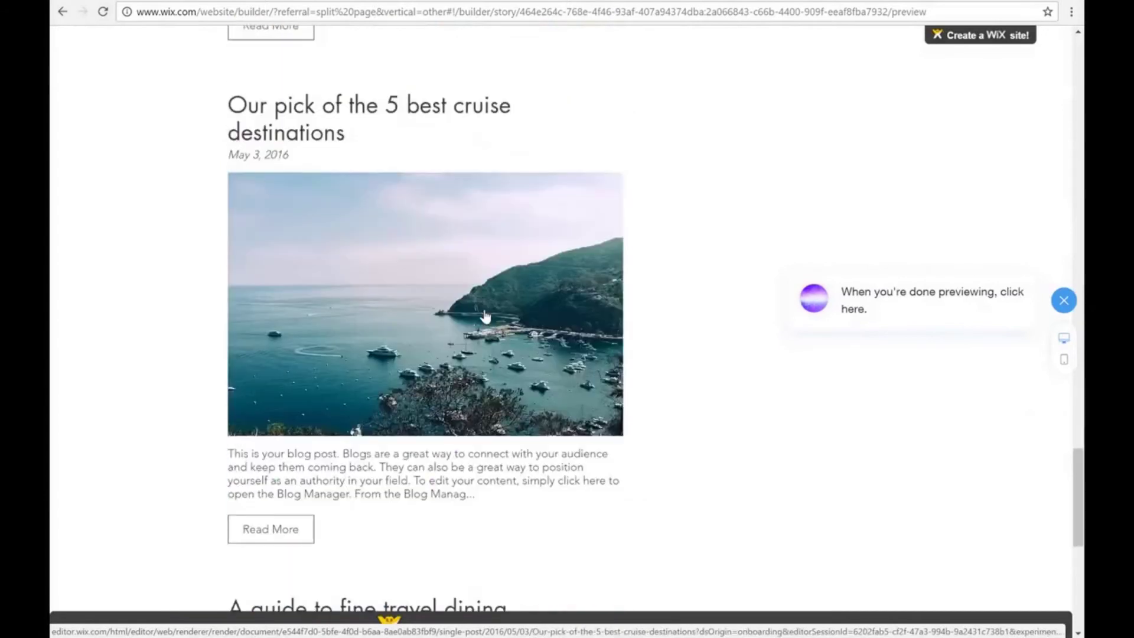
# Exit the blog preview and skip the guided website design, colors, fonts and animation tasks.
pyautogui.scroll(20, 486, 316)
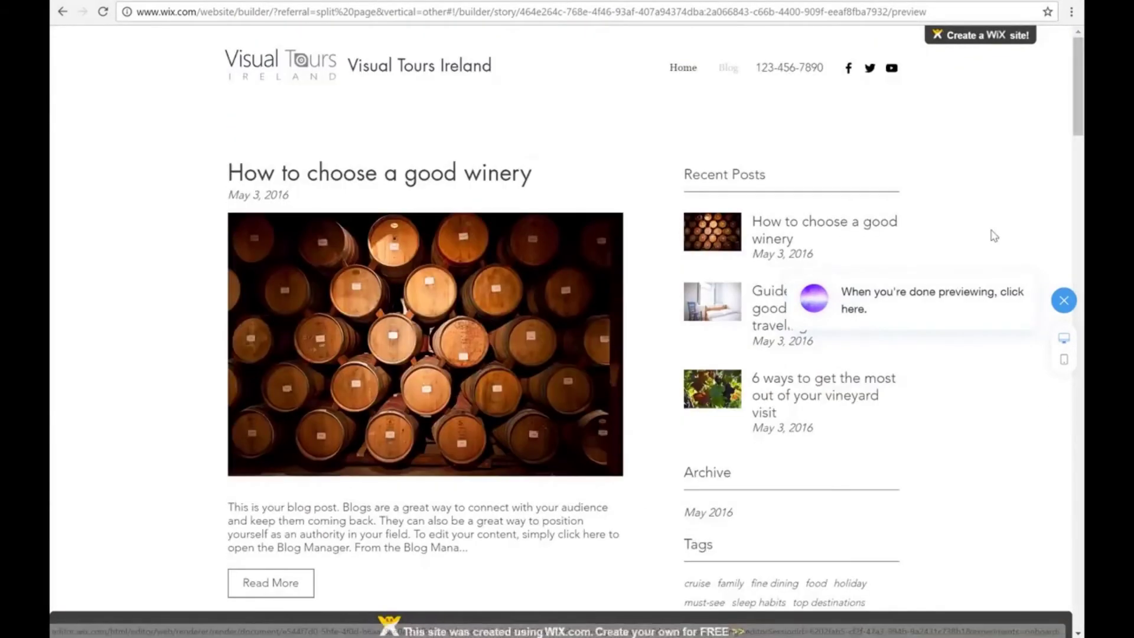
pyautogui.click(1066, 302)
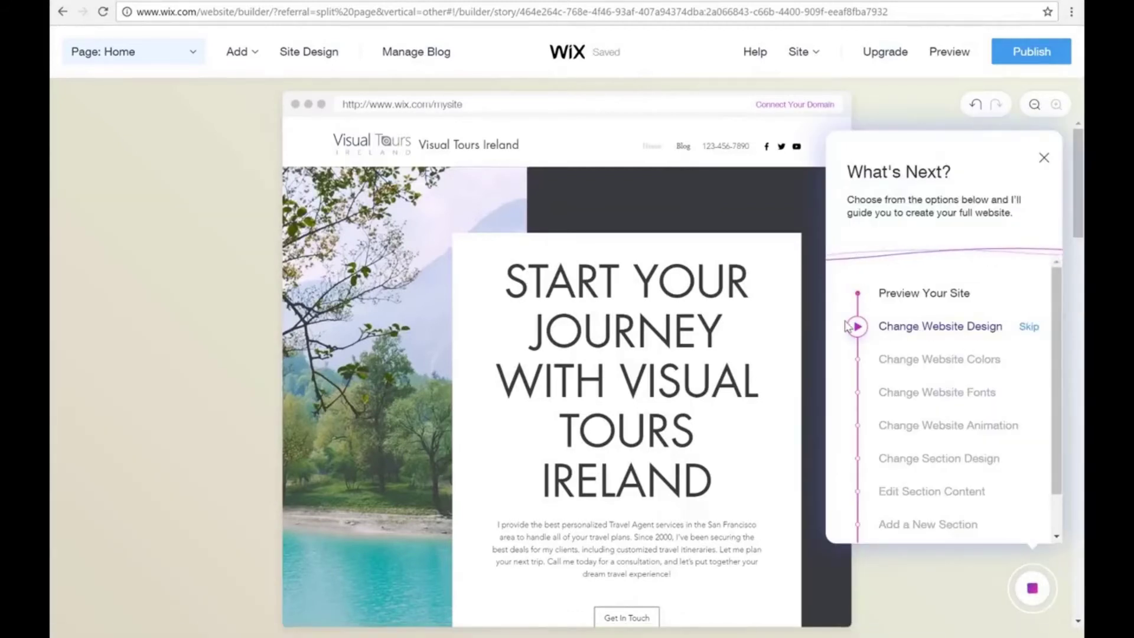
pyautogui.click(1028, 328)
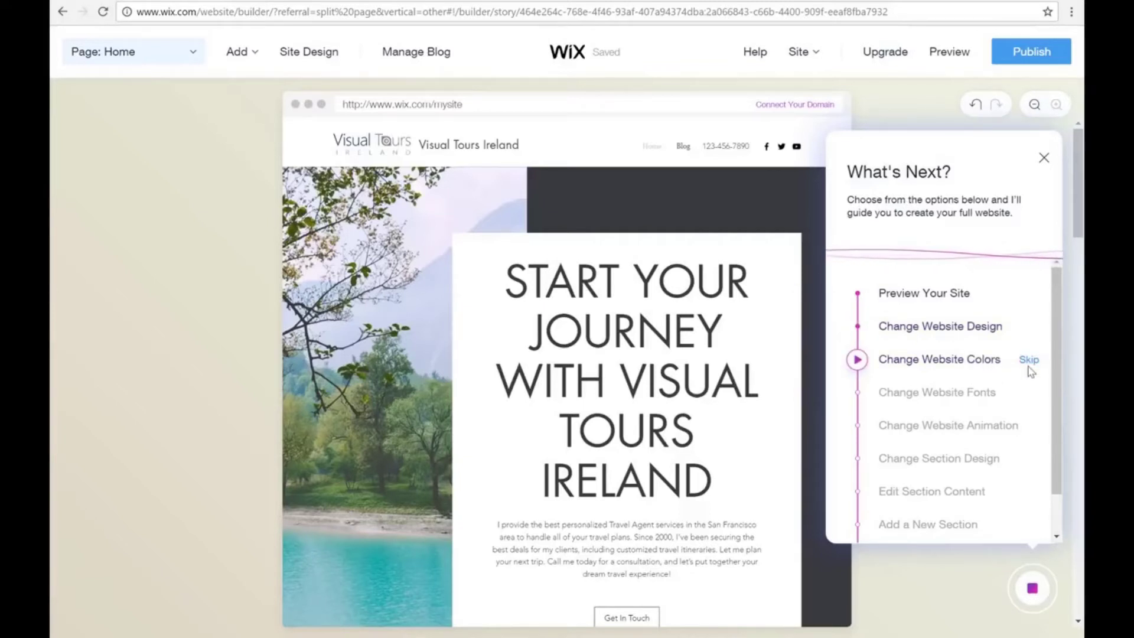
pyautogui.click(1027, 363)
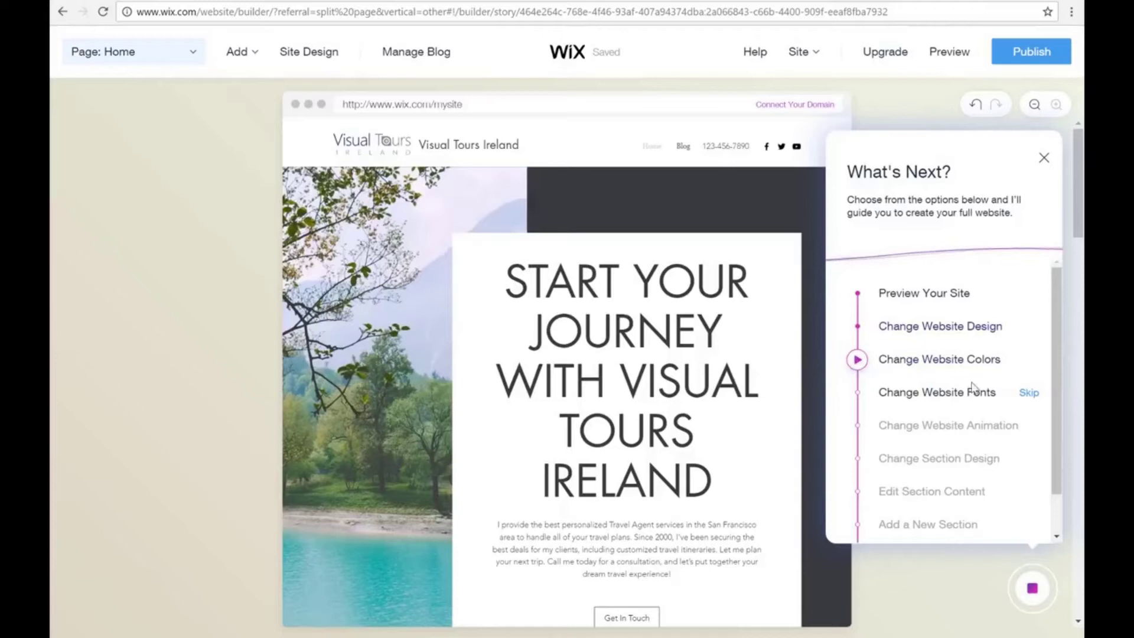
pyautogui.click(1028, 393)
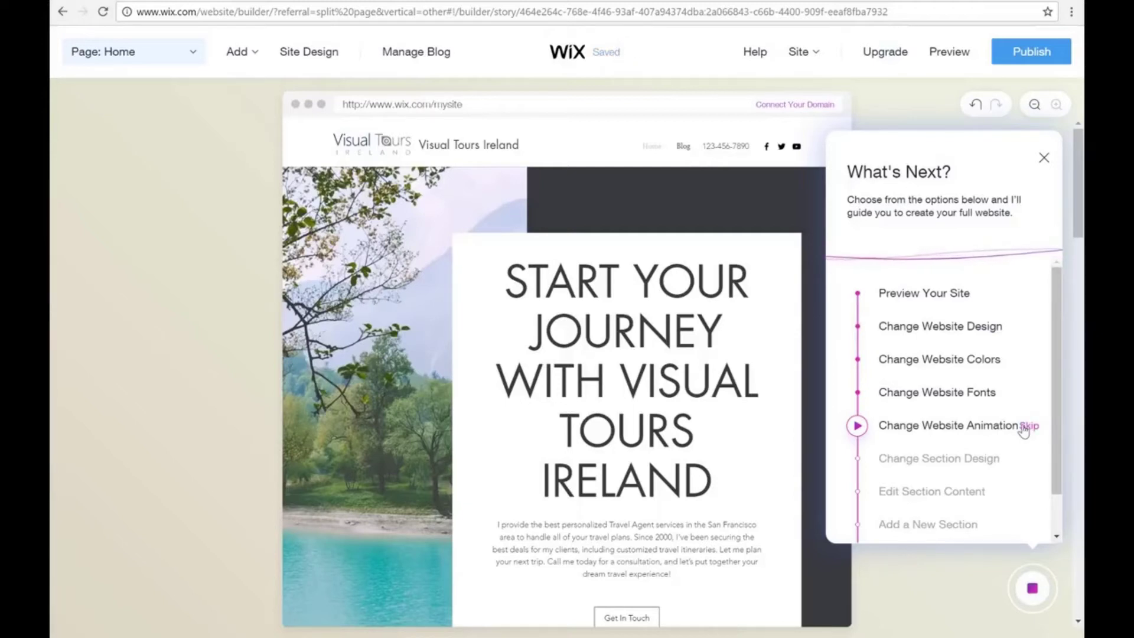
pyautogui.click(1025, 428)
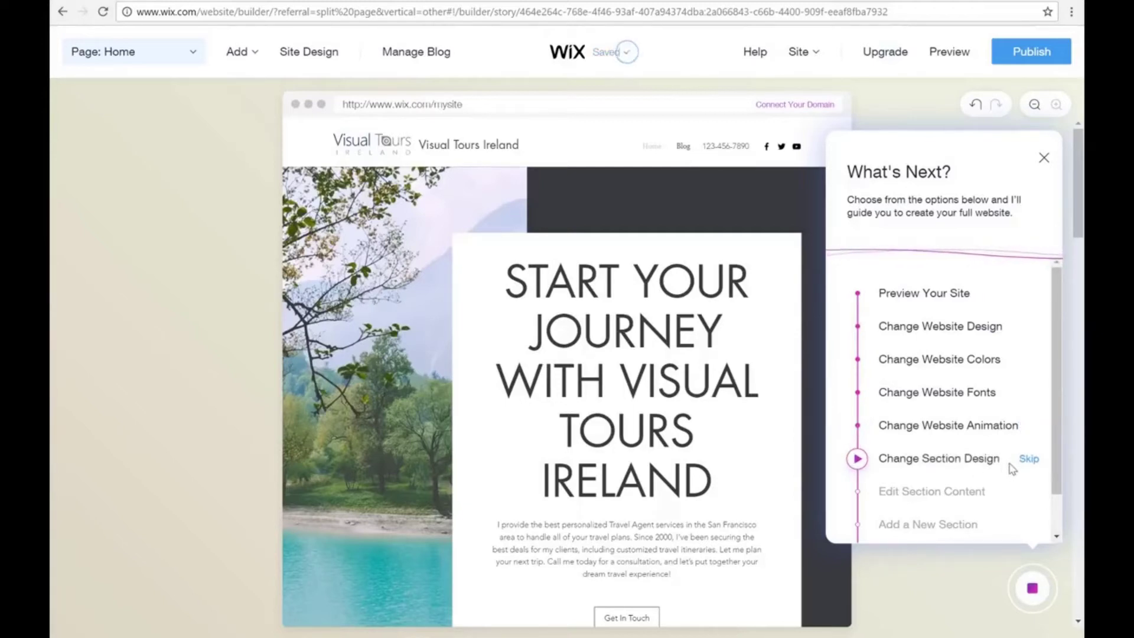
# Start the guided Change Section Design task with Show Me How and delete the Special Offers section from the homepage.
pyautogui.click(858, 460)
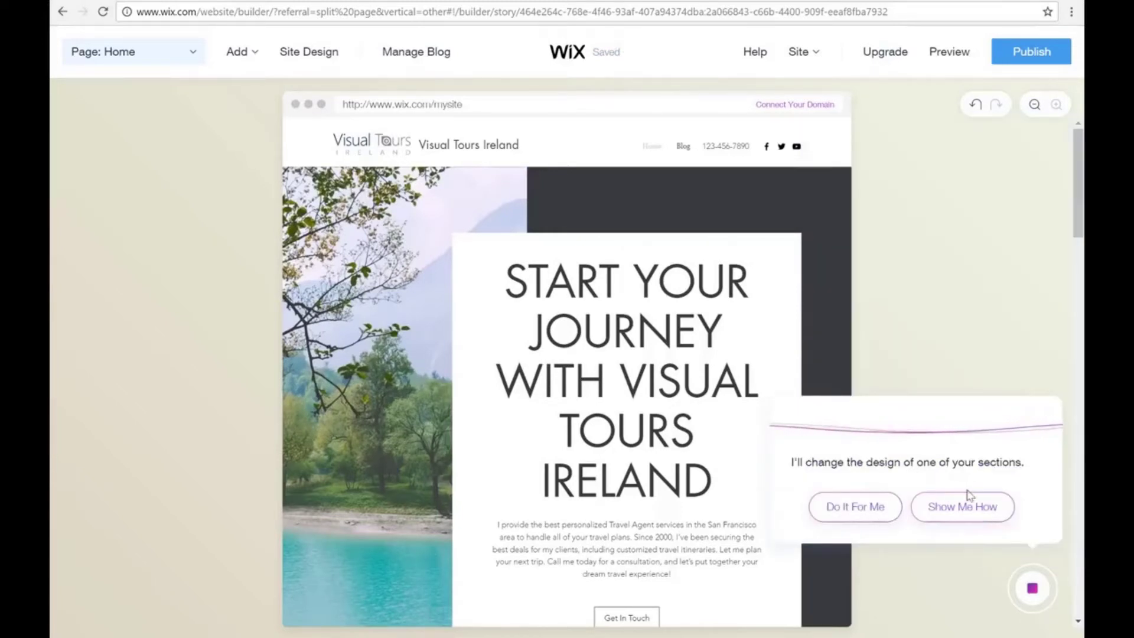
pyautogui.click(946, 515)
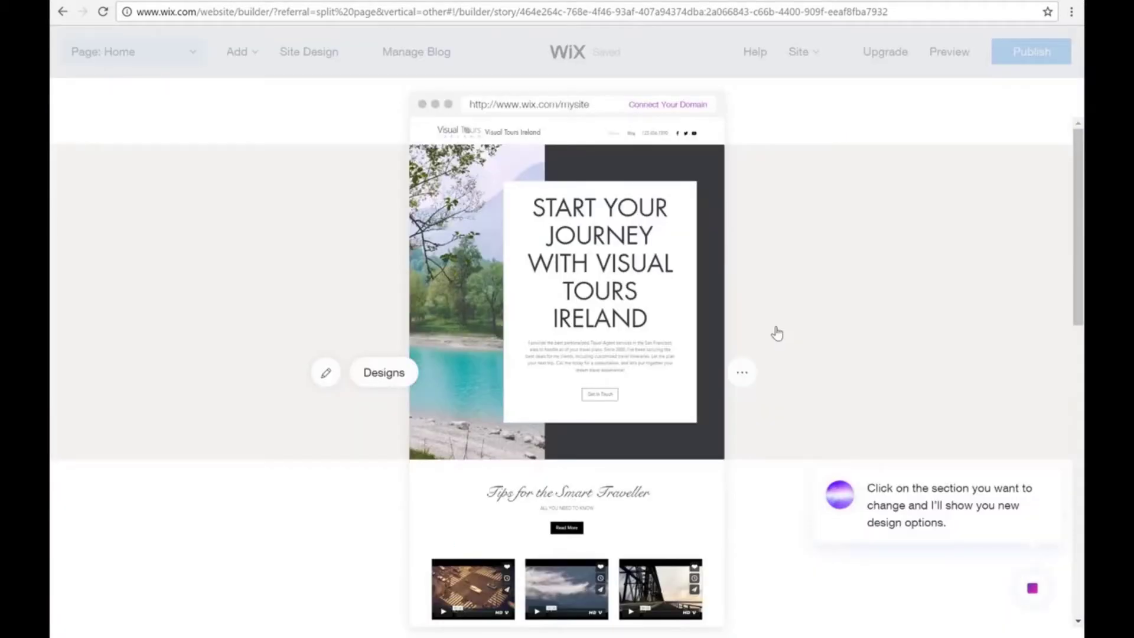
pyautogui.scroll(-10, 777, 333)
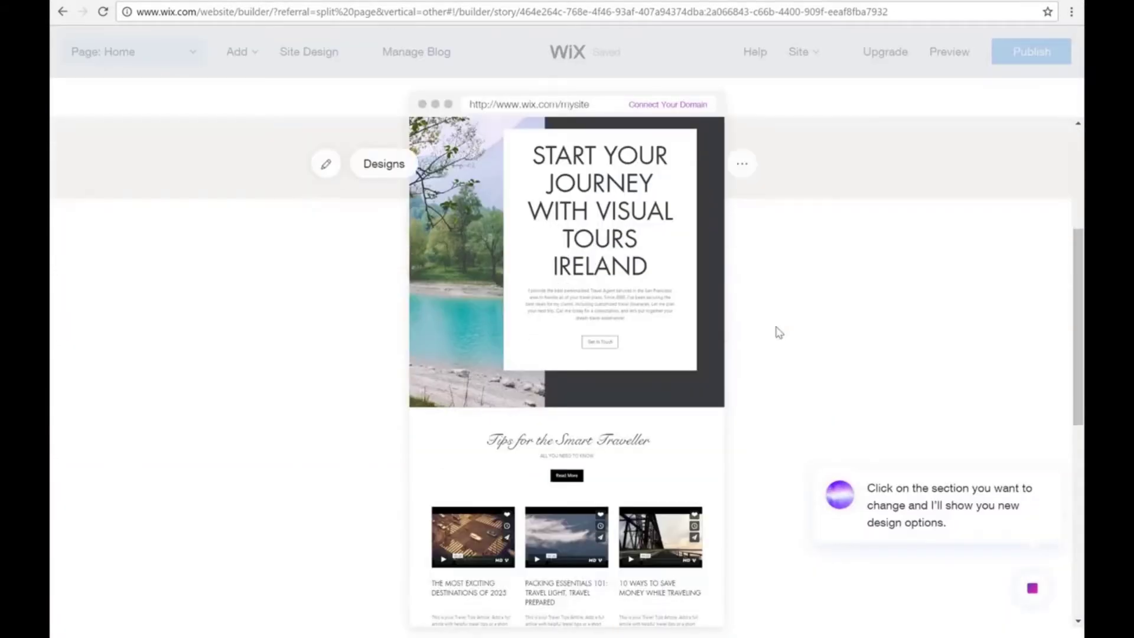
pyautogui.scroll(-4, 778, 331)
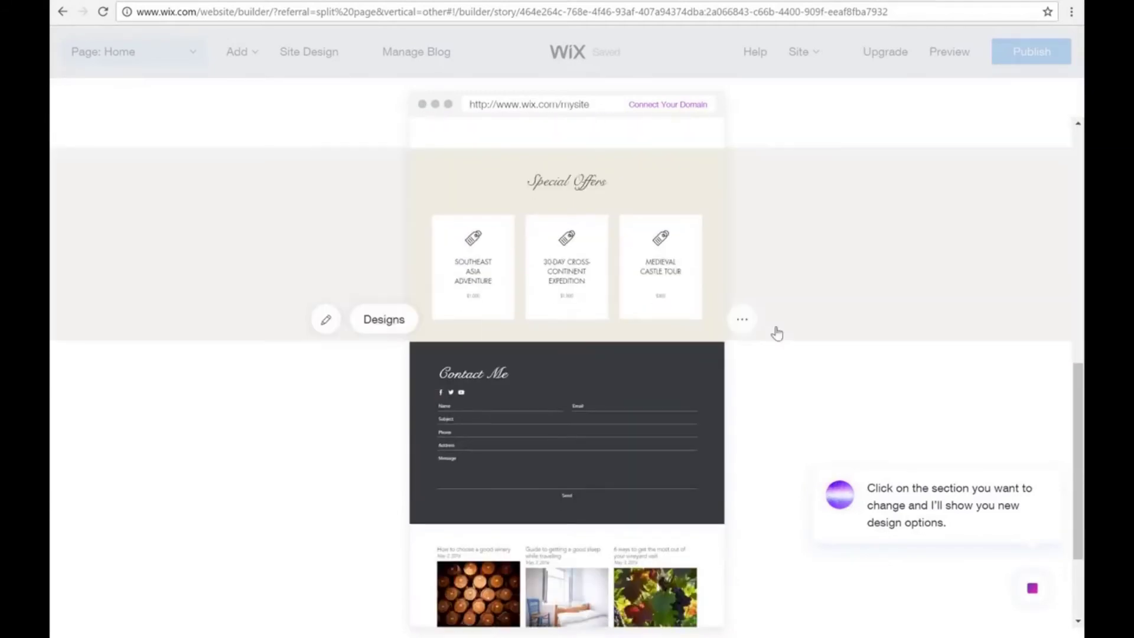
pyautogui.scroll(5, 558, 462)
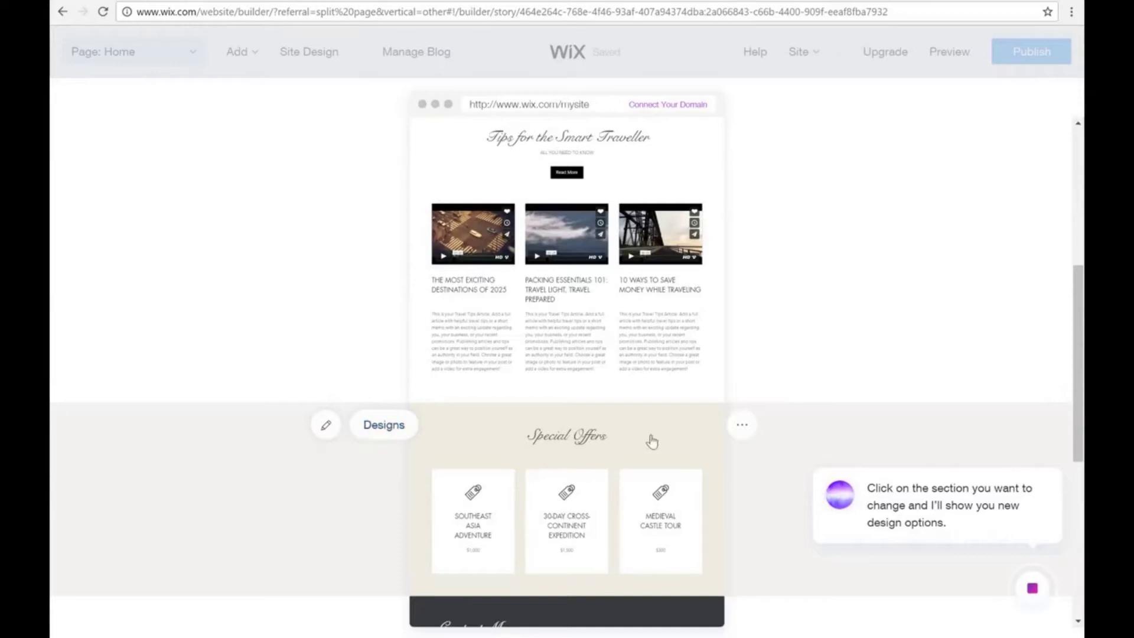
pyautogui.click(755, 435)
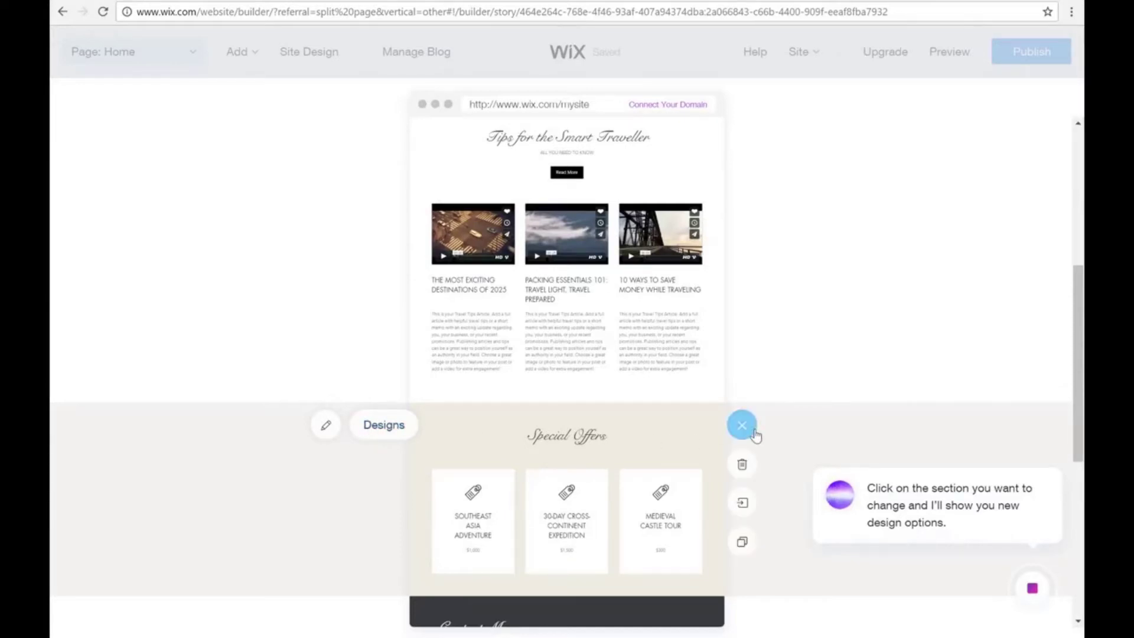
pyautogui.click(743, 469)
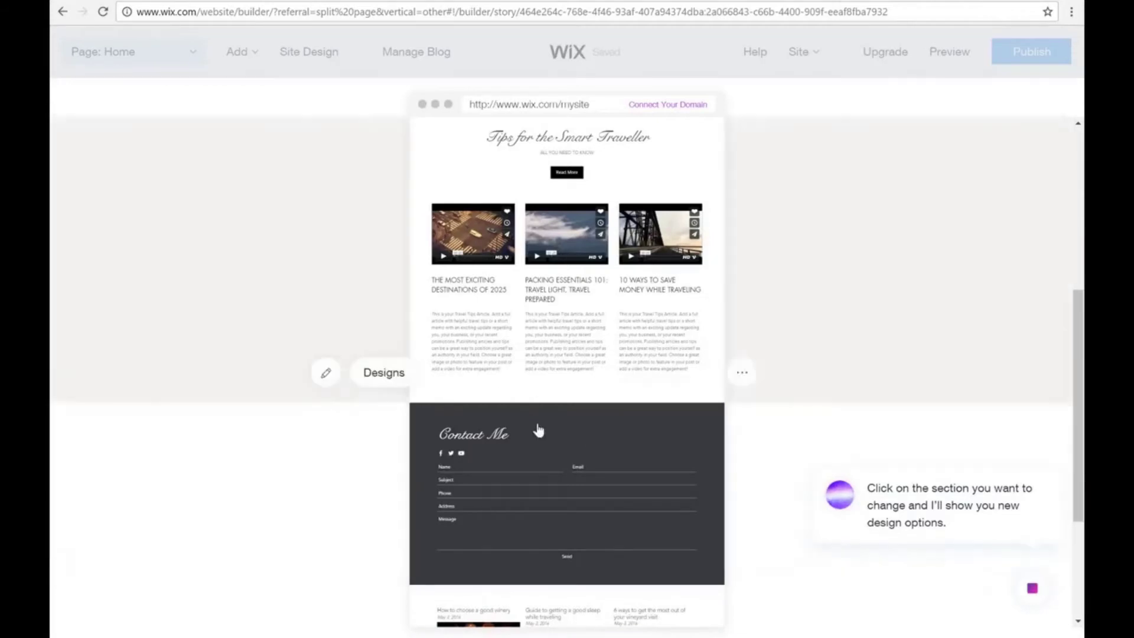
pyautogui.scroll(-3, 761, 455)
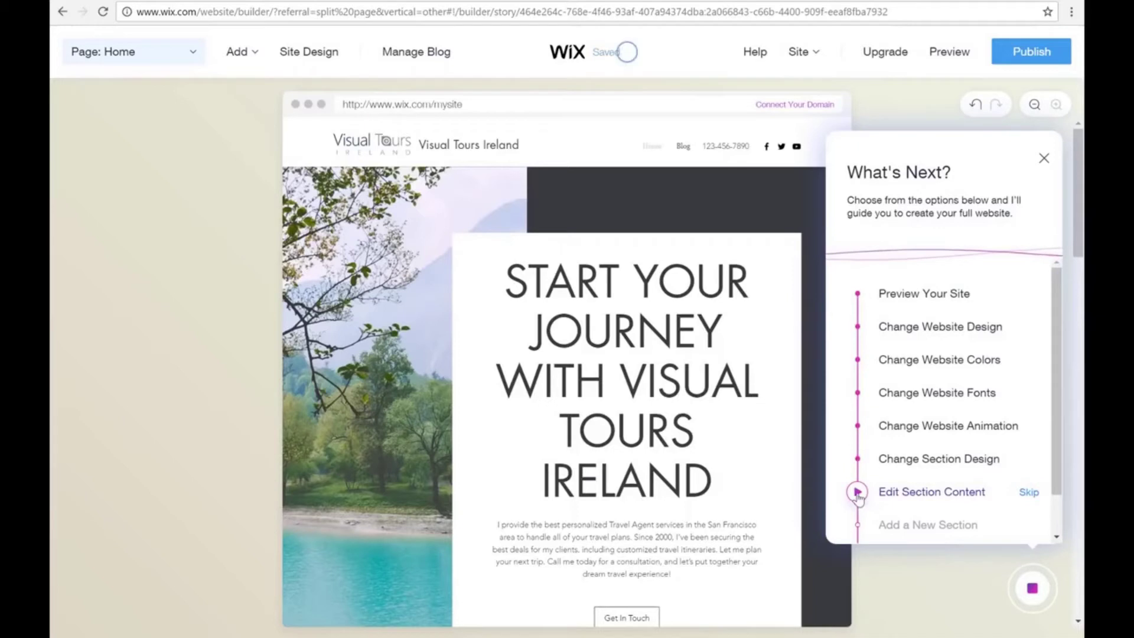
# Start the guided Edit Section Content task on the header and clear its business name.
pyautogui.click(857, 495)
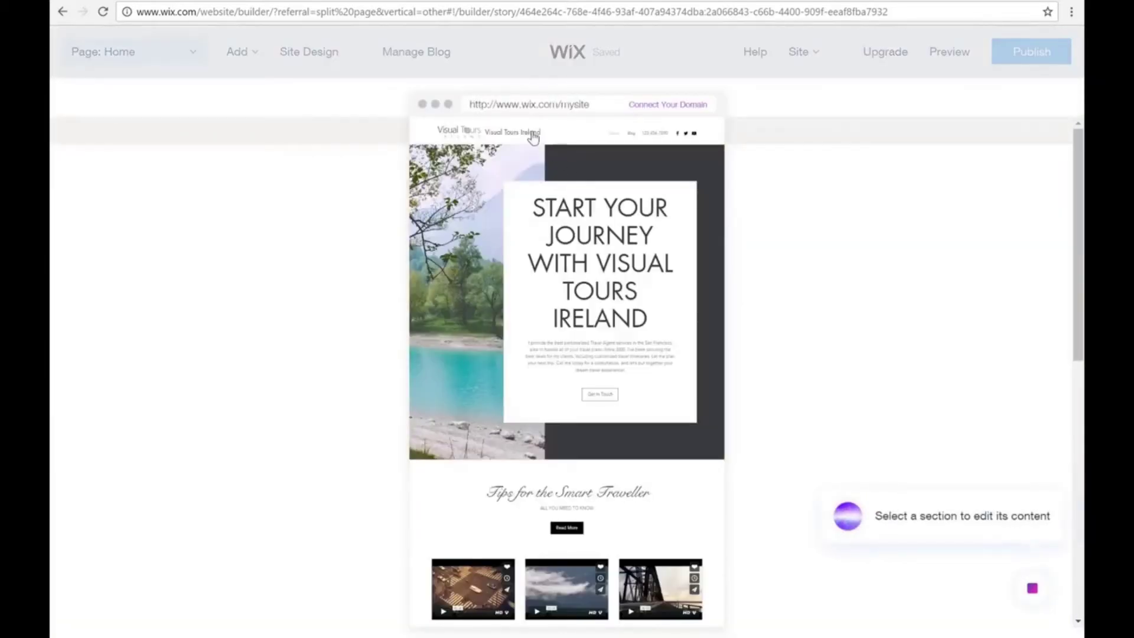
pyautogui.click(534, 137)
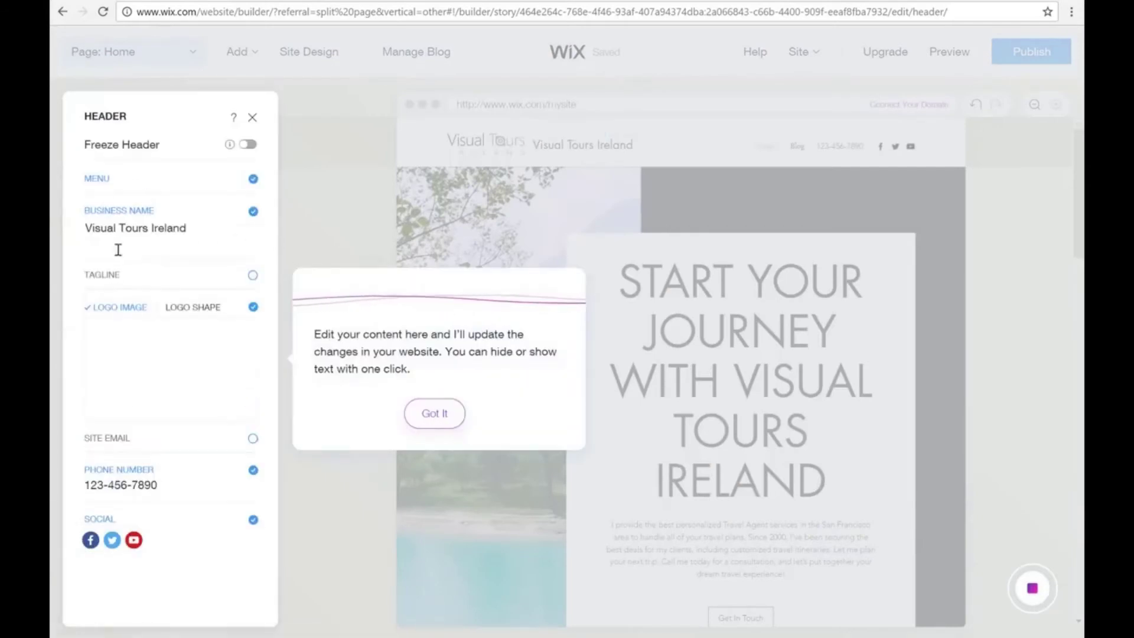
pyautogui.moveTo(197, 231); pyautogui.dragTo(72, 235)
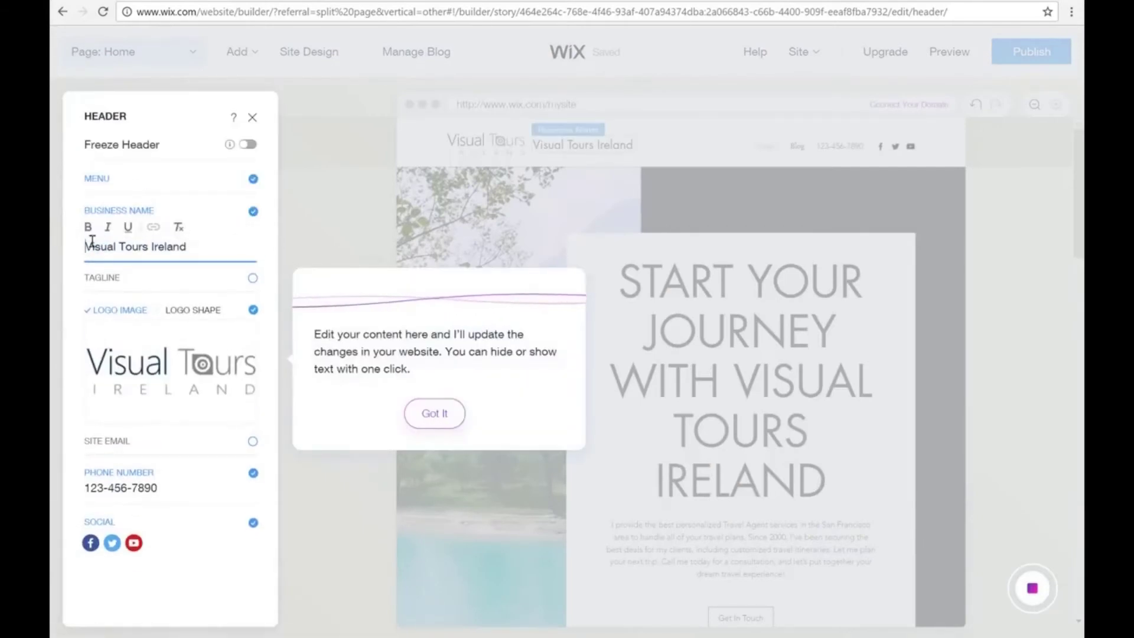
pyautogui.moveTo(190, 250); pyautogui.dragTo(65, 251)
pyautogui.press('BackSpace')
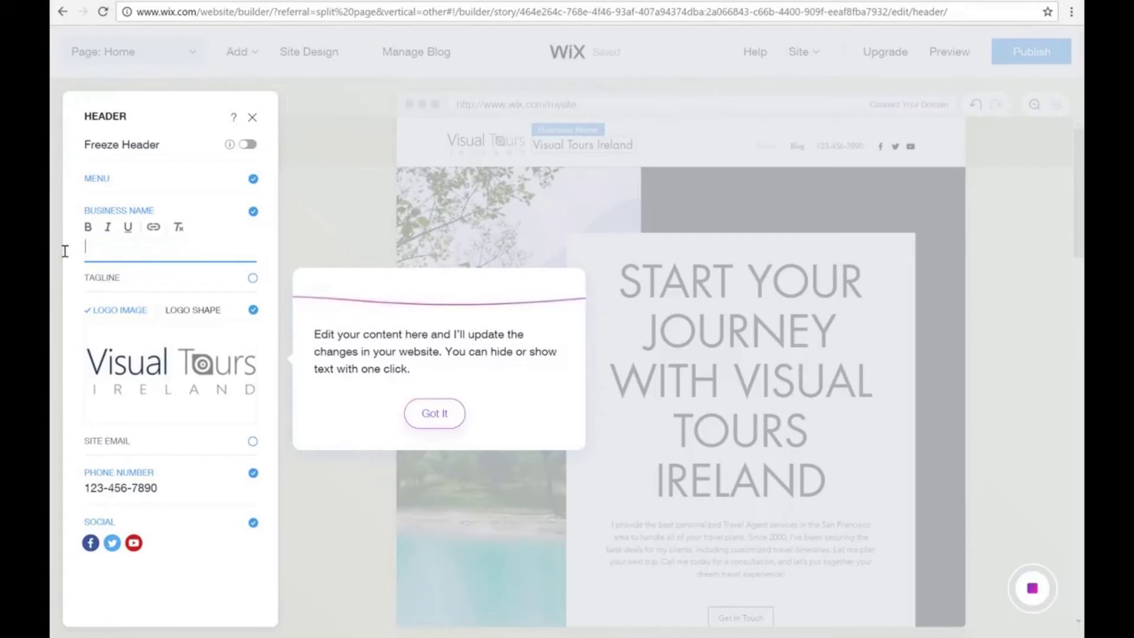
# Hide the phone number in the header and finish the guided content editing task.
pyautogui.moveTo(167, 485); pyautogui.dragTo(81, 481)
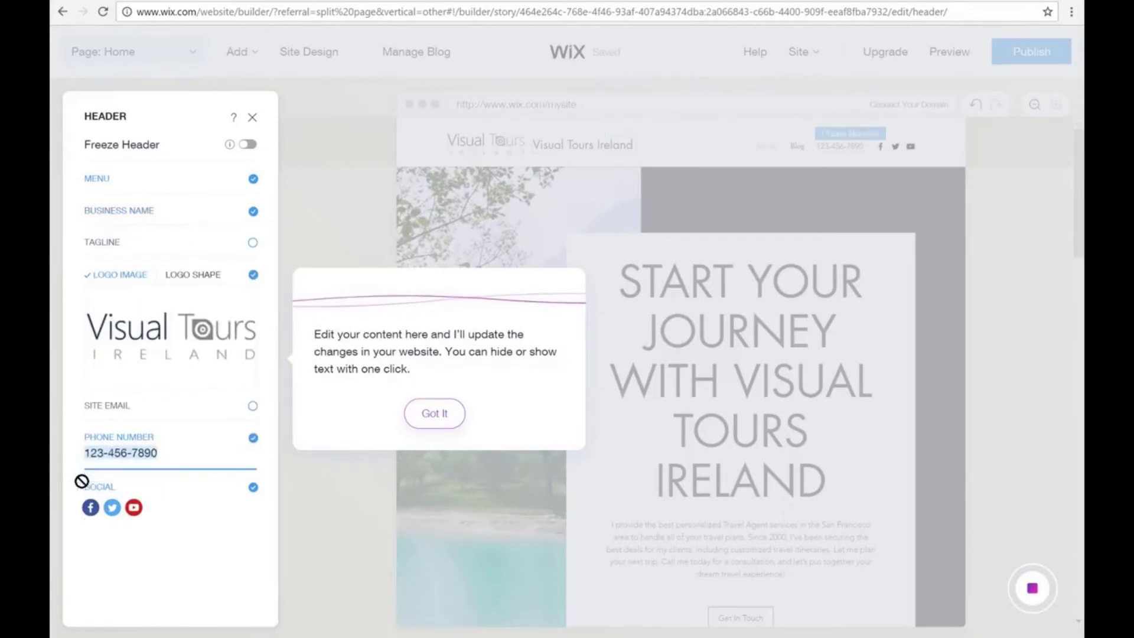
pyautogui.click(254, 439)
pyautogui.click(253, 439)
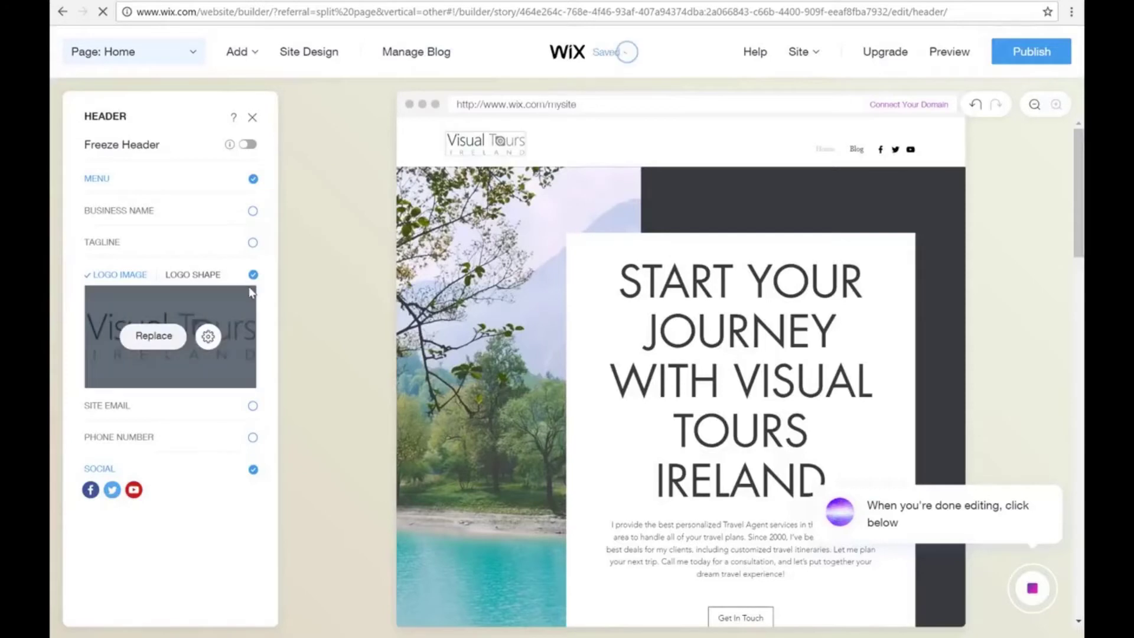
pyautogui.click(1044, 589)
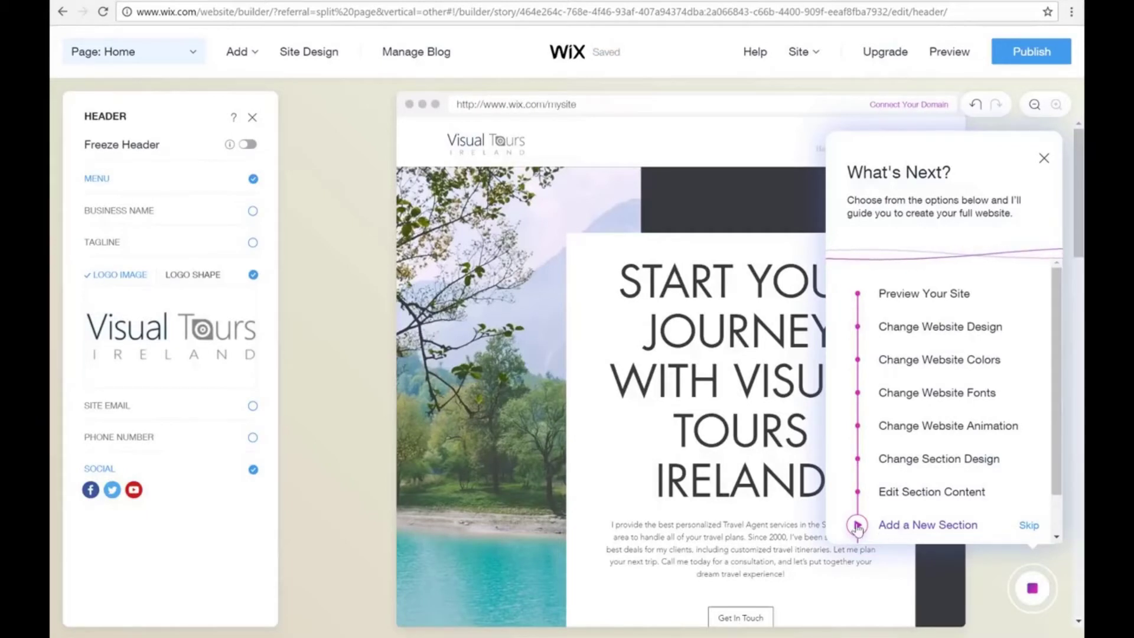
# Start the guided Add a New Section task and look over the recommended and optional section types.
pyautogui.click(884, 530)
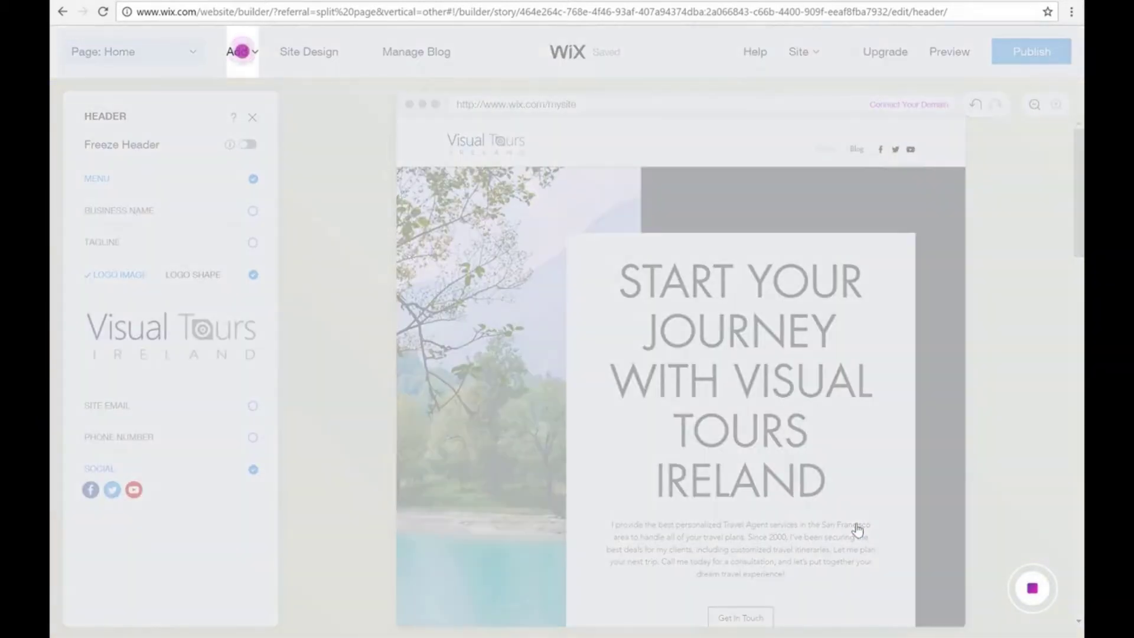
pyautogui.click(237, 51)
pyautogui.click(233, 96)
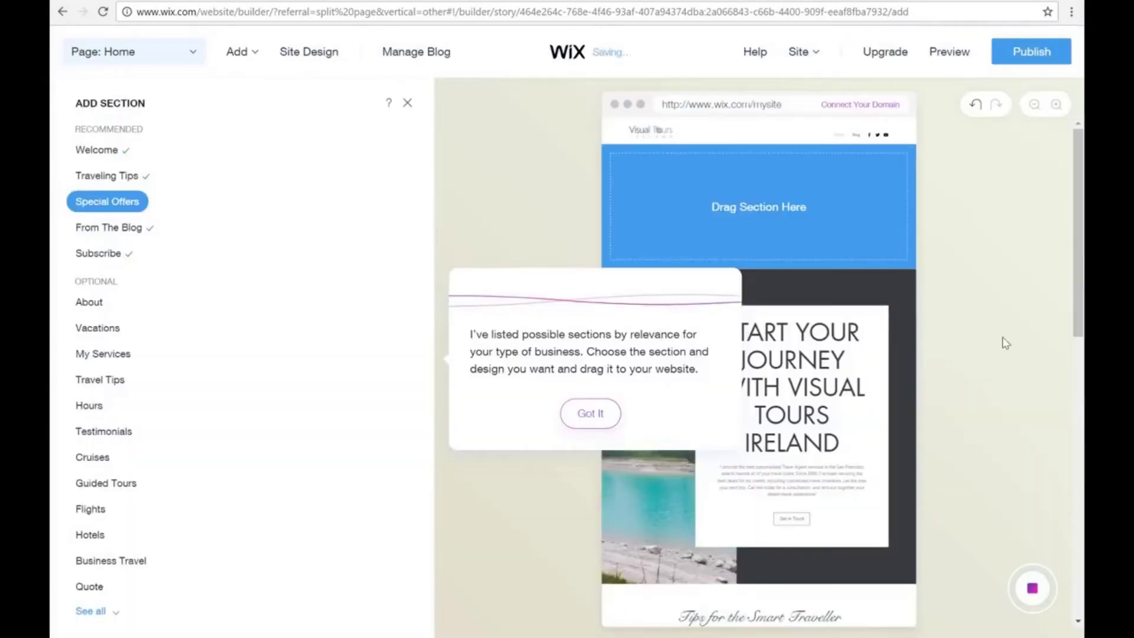
pyautogui.scroll(-6, 1006, 343)
pyautogui.scroll(-5, 1005, 343)
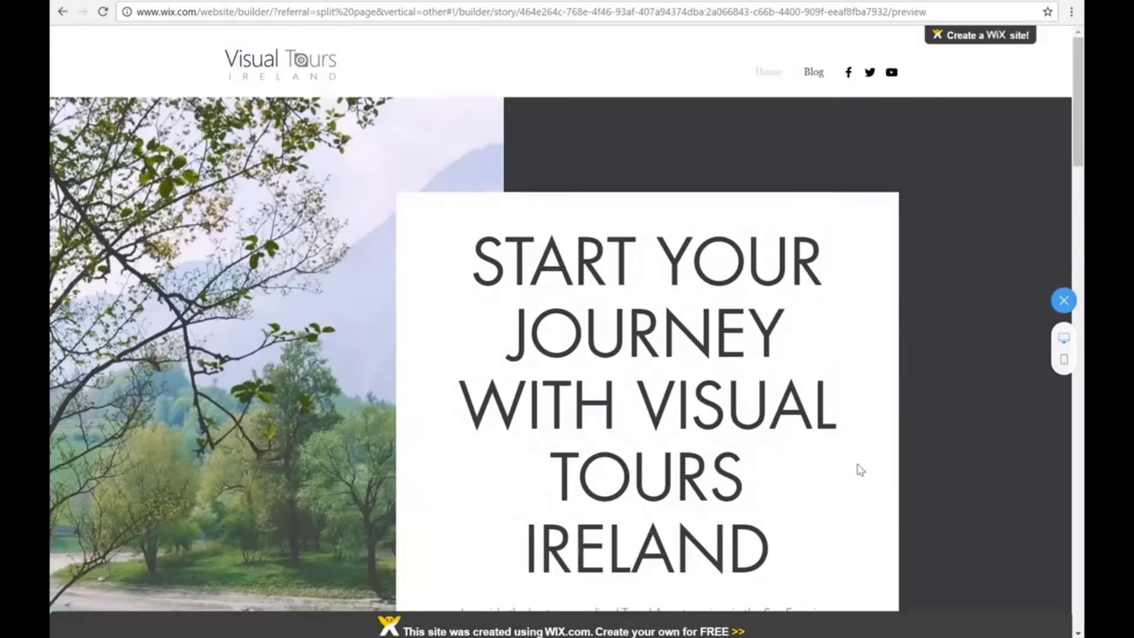
# Review the edited homepage in desktop preview, checking the traveller tips articles, Contact Me area and simplified header.
pyautogui.scroll(-15, 860, 470)
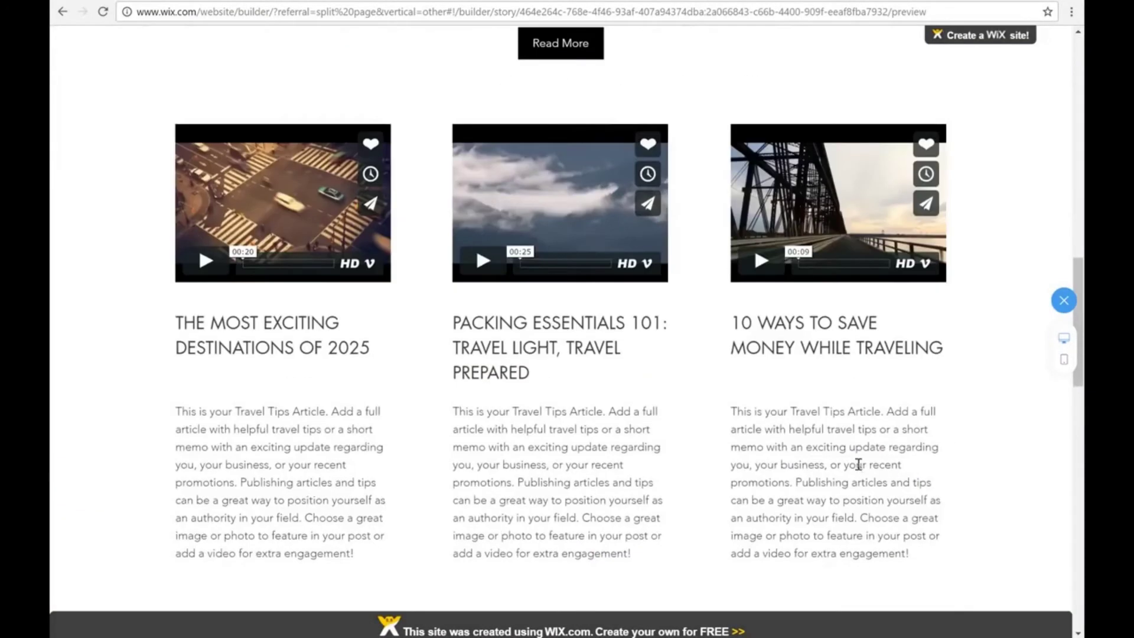
pyautogui.scroll(-12, 859, 464)
pyautogui.scroll(10, 858, 470)
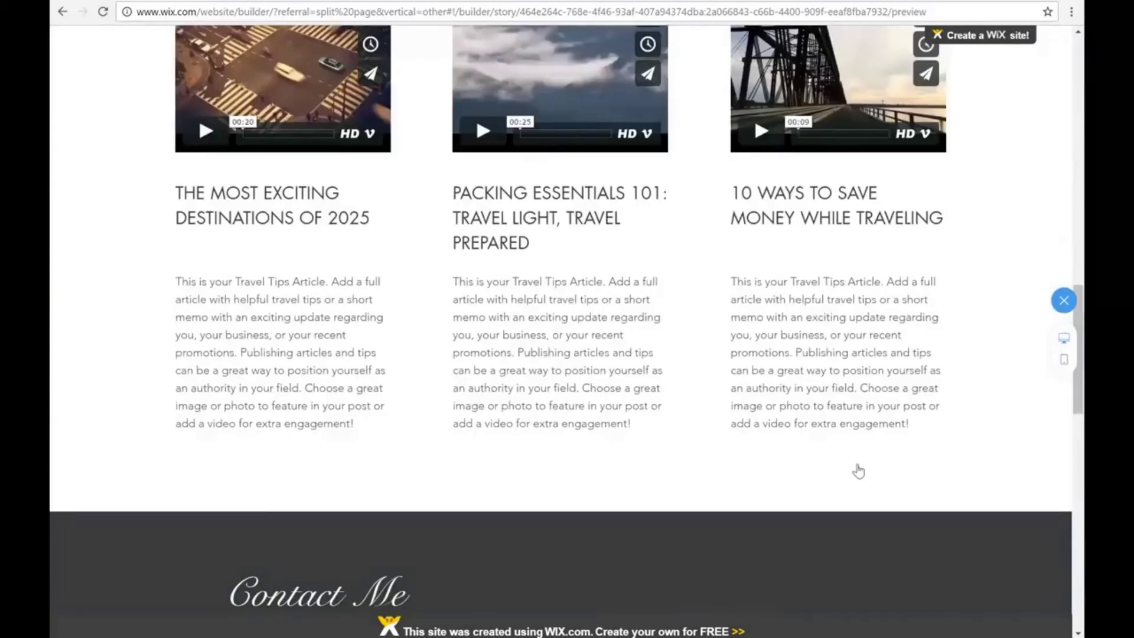
pyautogui.moveTo(733, 285); pyautogui.dragTo(851, 354)
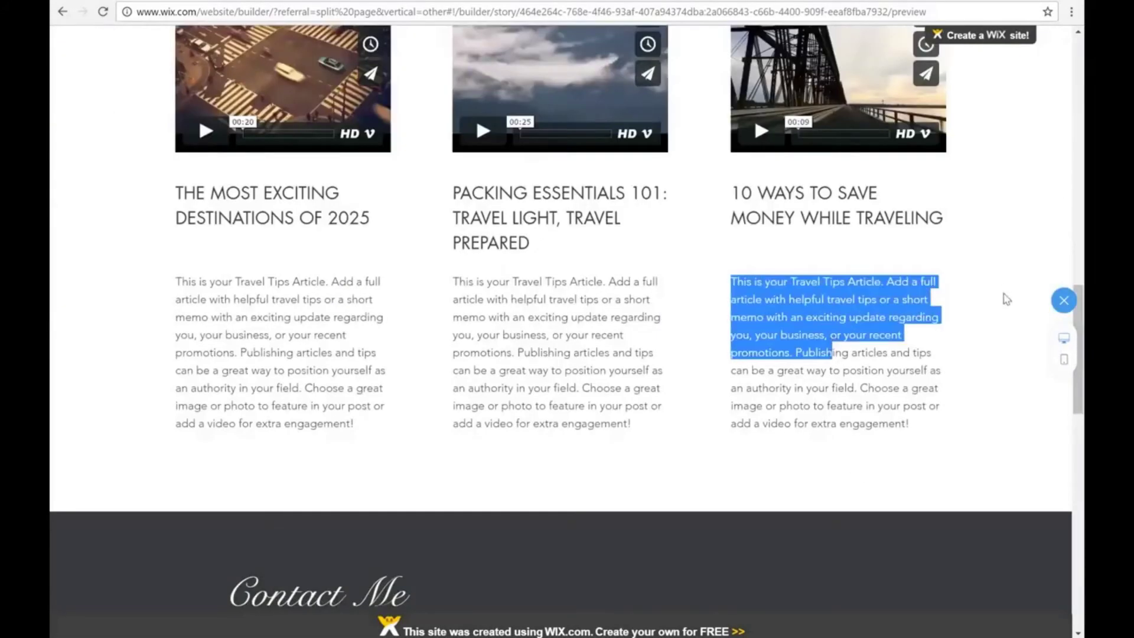
pyautogui.click(974, 383)
pyautogui.scroll(12, 824, 375)
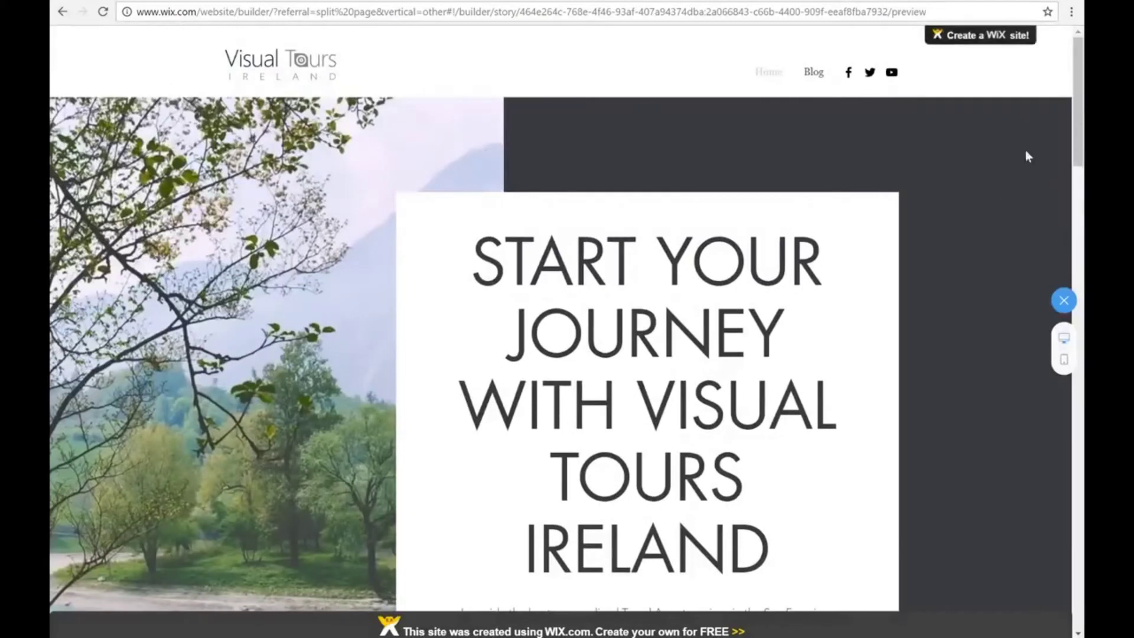
# Switch the preview to the mobile version and check the site's navigation menu.
pyautogui.click(1065, 361)
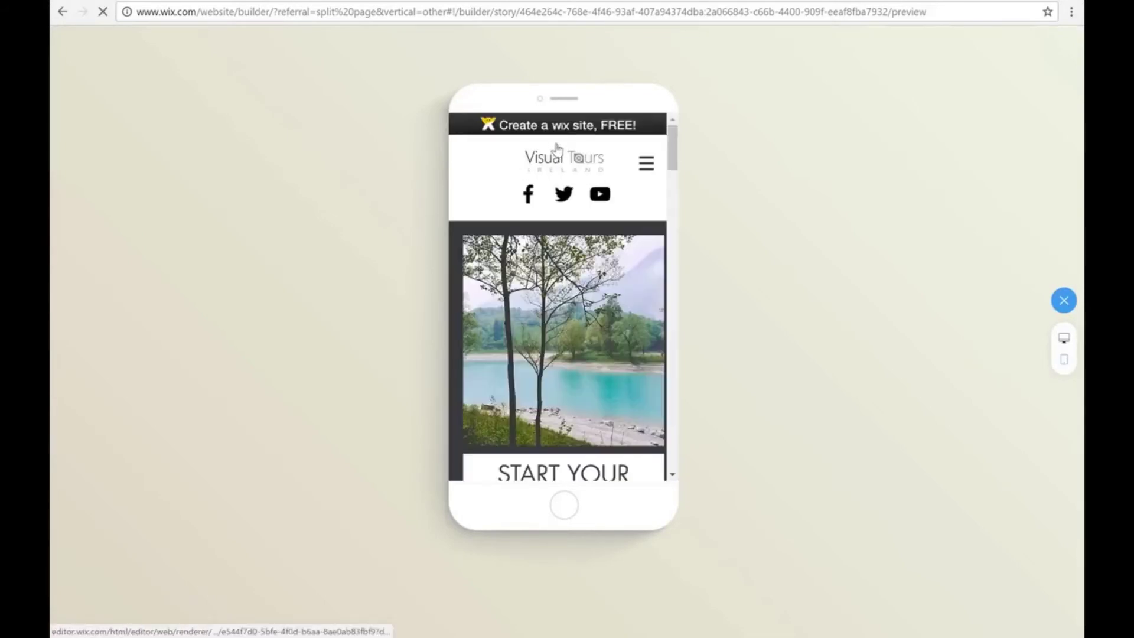
pyautogui.click(649, 165)
pyautogui.click(647, 164)
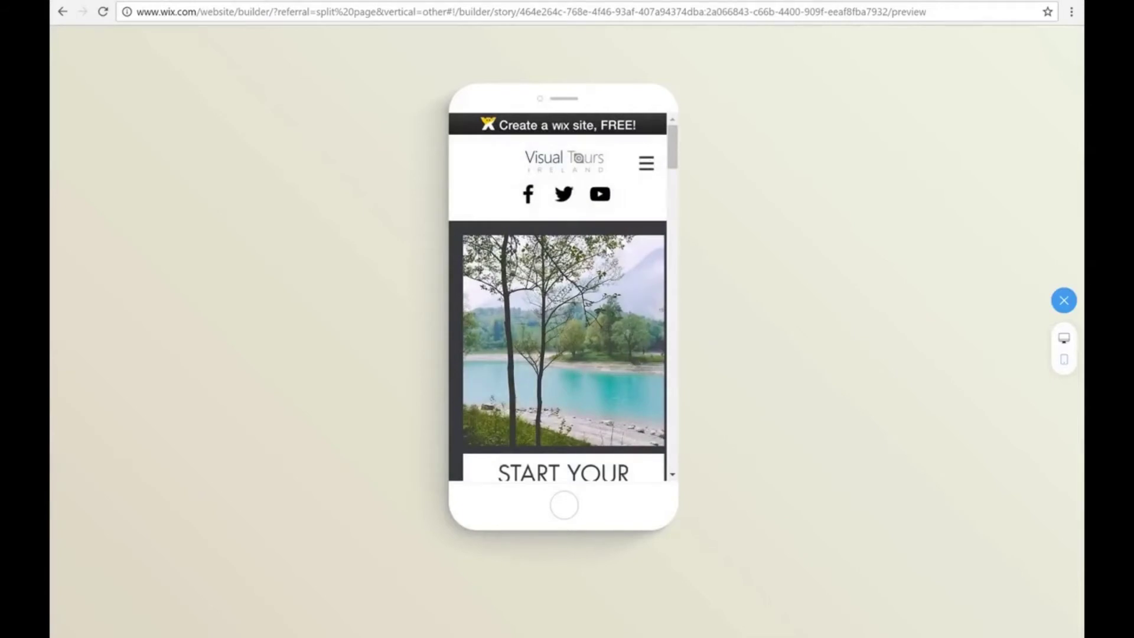
# Look through the mobile homepage from the welcome text and traveller tips to the Contact Me form, blog post, Subscribe section and footer.
pyautogui.scroll(-4, 608, 245)
pyautogui.scroll(-2, 609, 250)
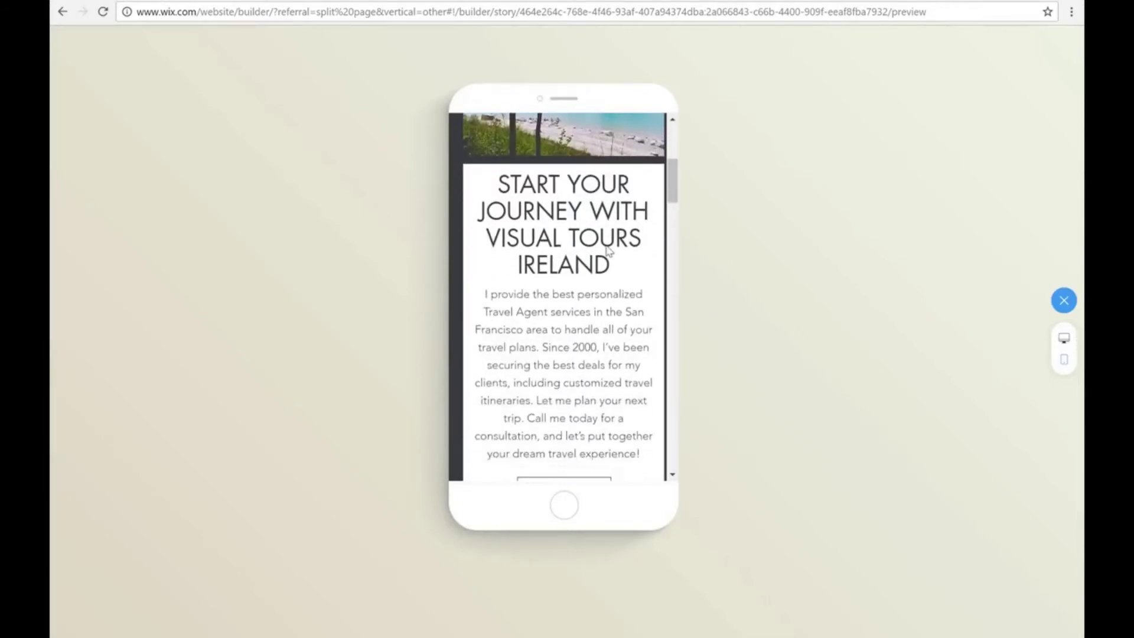
pyautogui.scroll(-5, 608, 250)
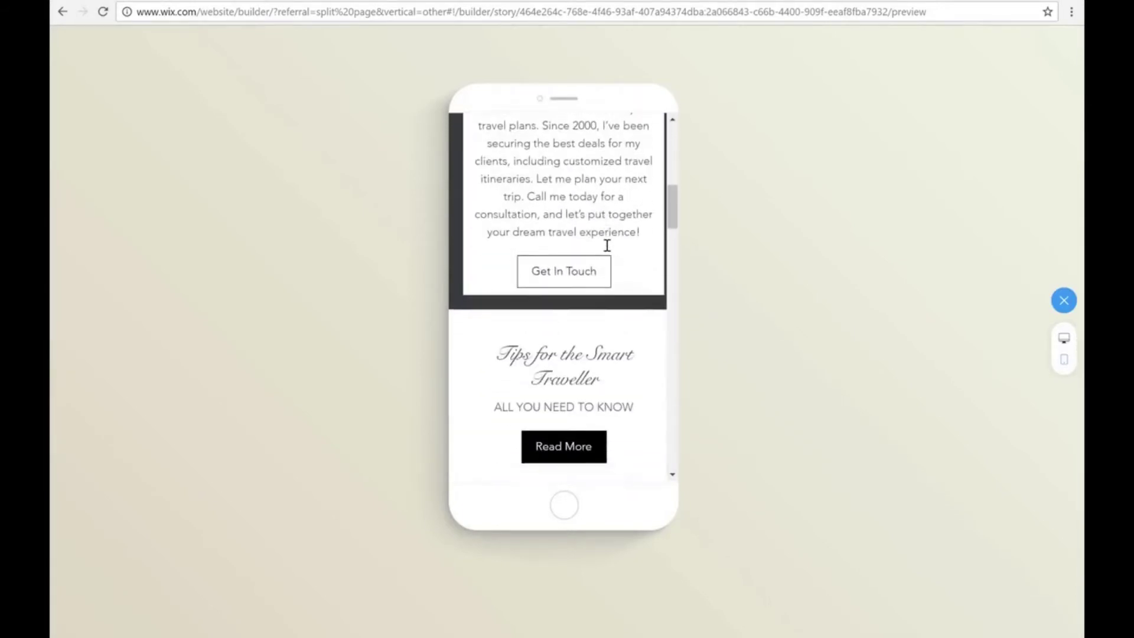
pyautogui.scroll(-10, 607, 245)
pyautogui.scroll(-10, 608, 251)
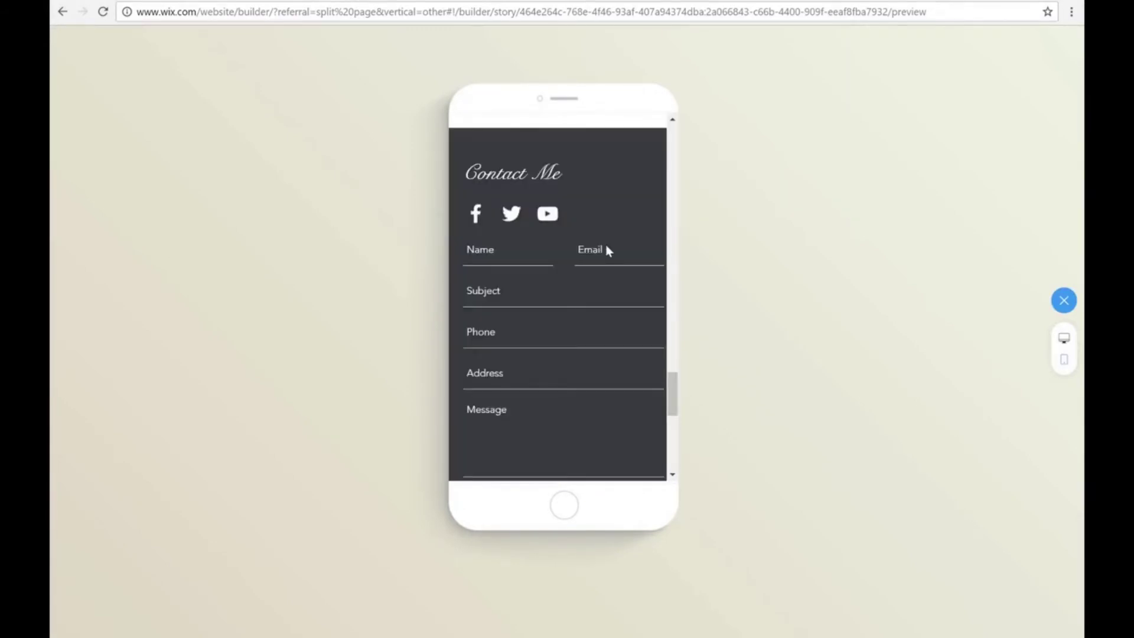
pyautogui.scroll(-8, 609, 250)
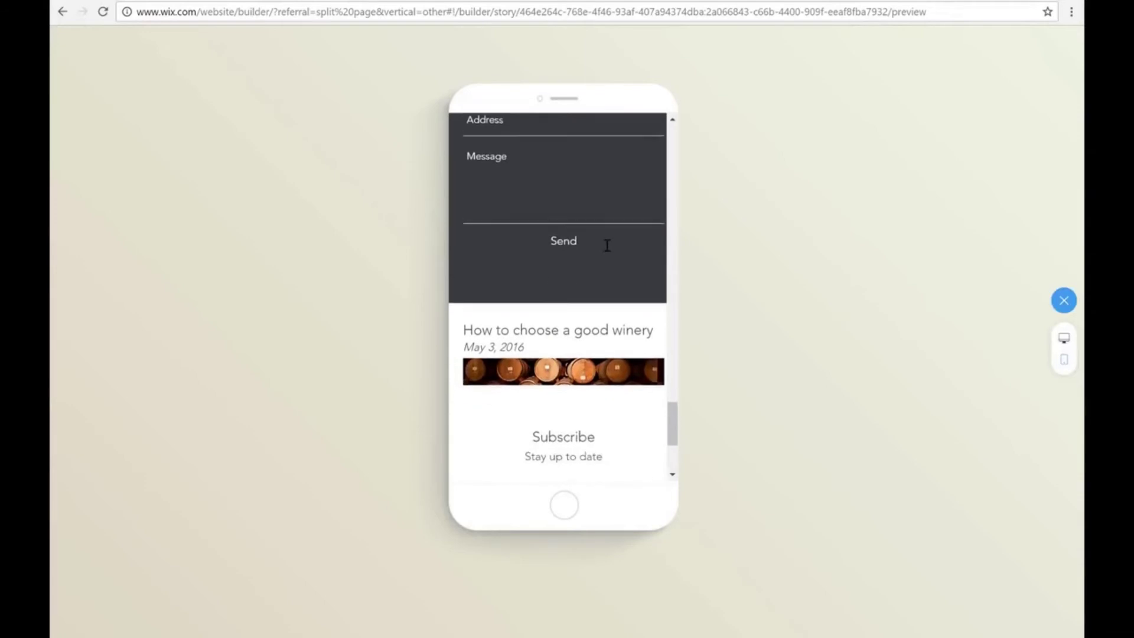
pyautogui.scroll(-1, 607, 251)
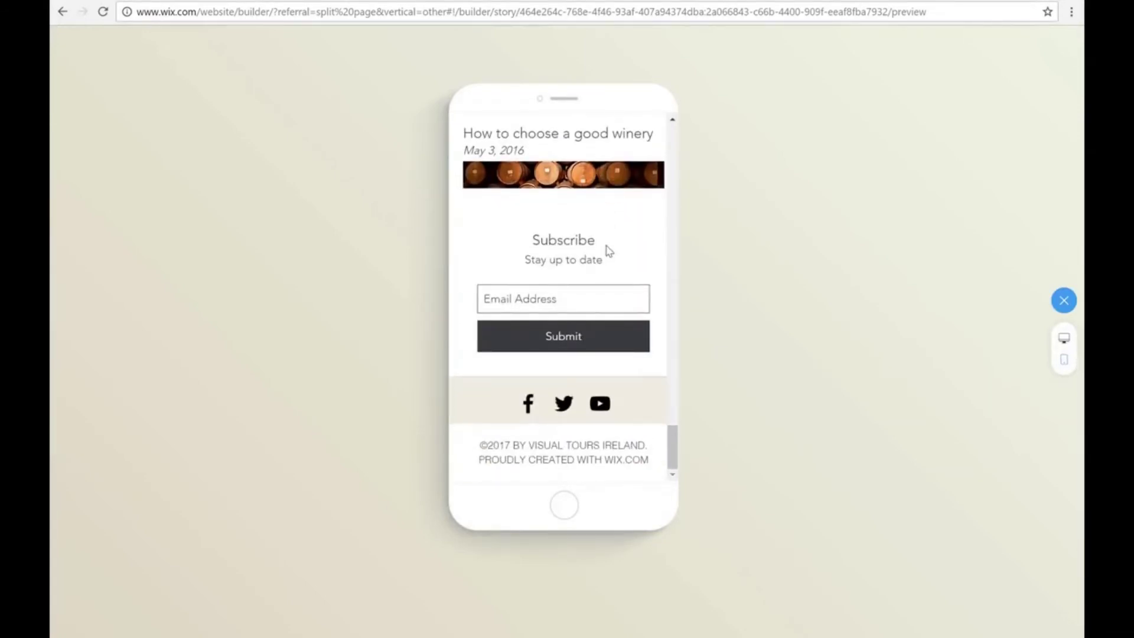
# Recheck the mobile homepage, view the desktop preview again and return to the ADI site builder.
pyautogui.scroll(9, 608, 251)
pyautogui.scroll(-9, 607, 251)
pyautogui.scroll(7, 626, 329)
pyautogui.scroll(12, 626, 329)
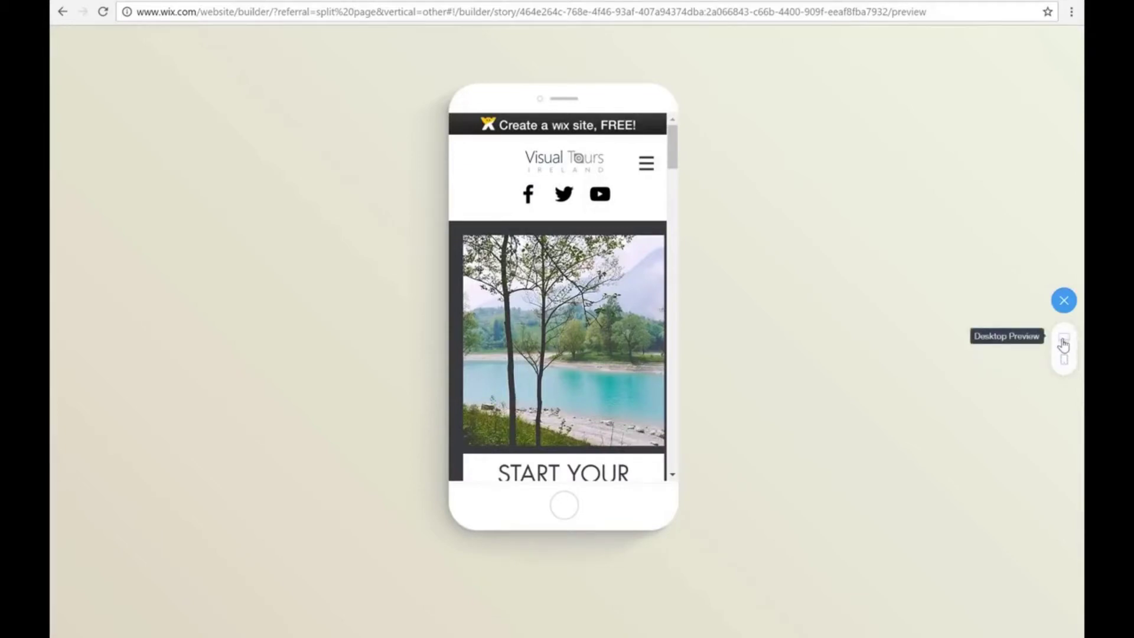
pyautogui.click(1063, 338)
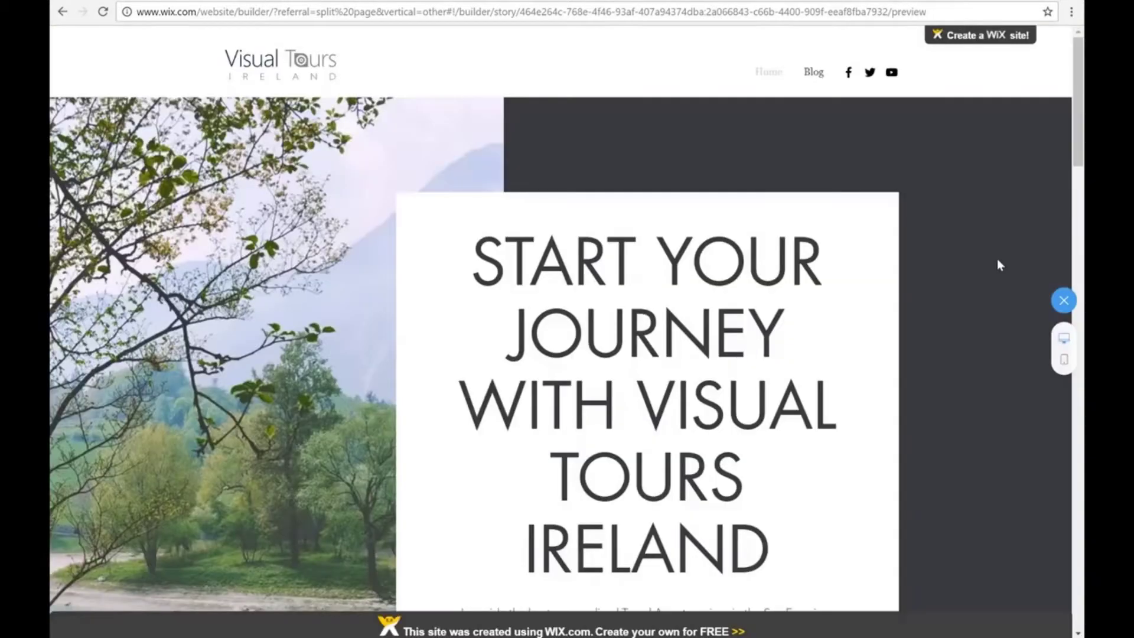
pyautogui.click(1064, 300)
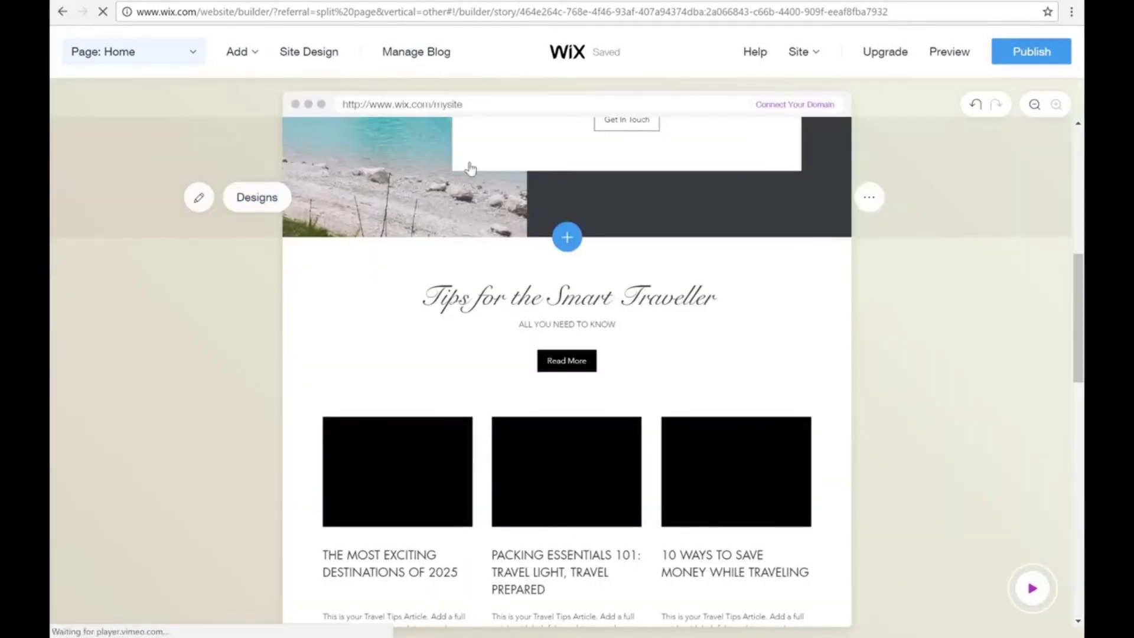
# Open the homepage's Welcome section and examine its title, description, image and button options alongside the traveller tips section.
pyautogui.click(660, 432)
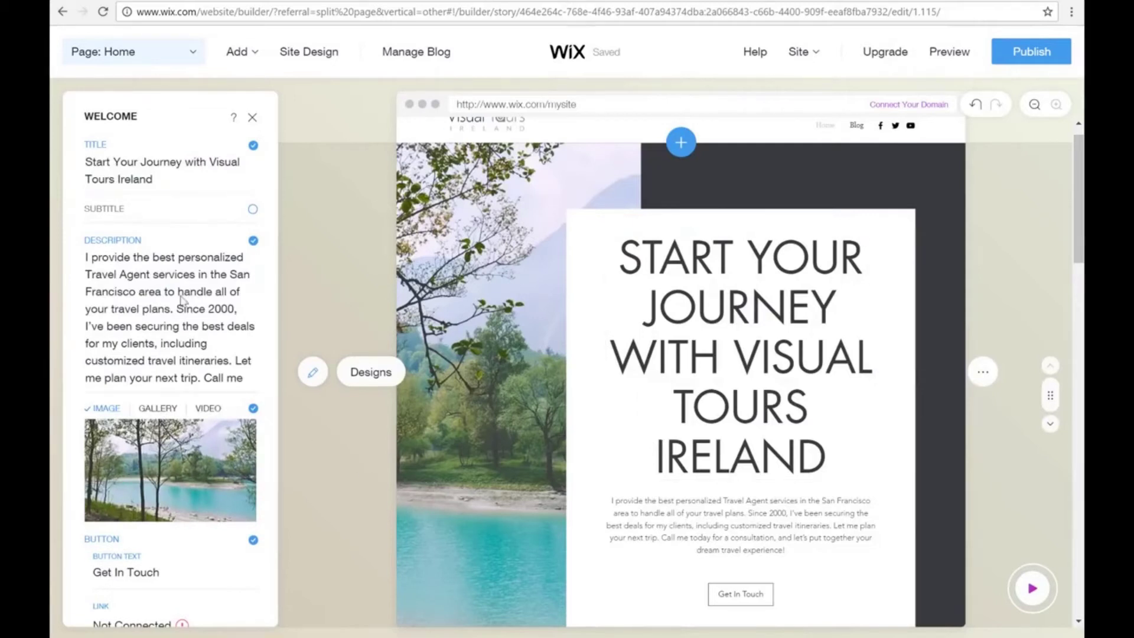
pyautogui.scroll(-7, 733, 444)
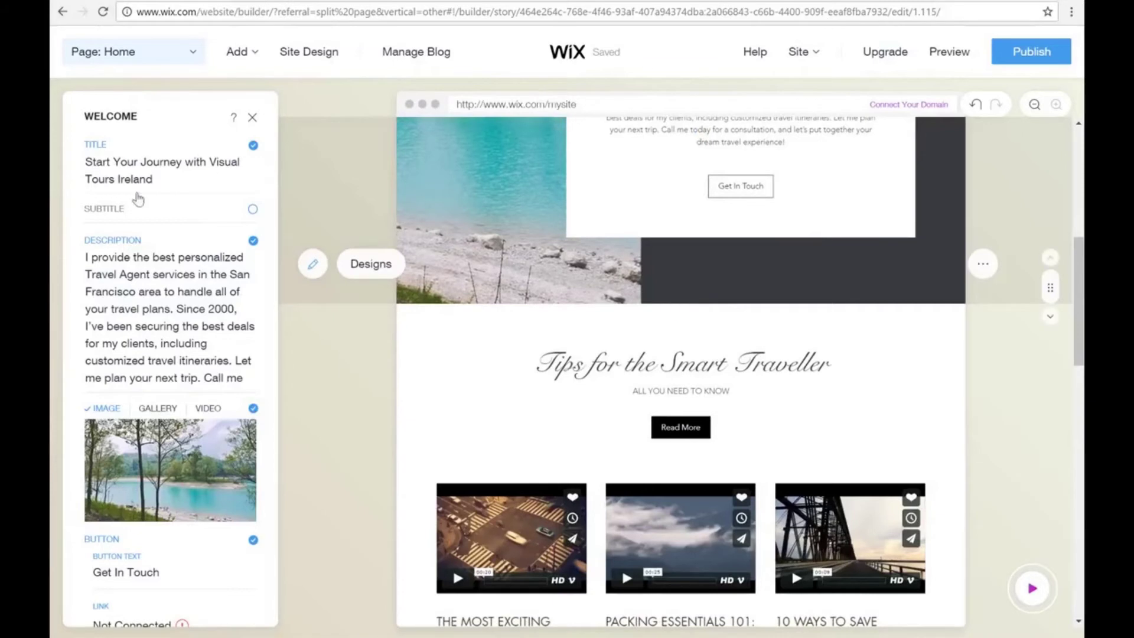
pyautogui.click(136, 260)
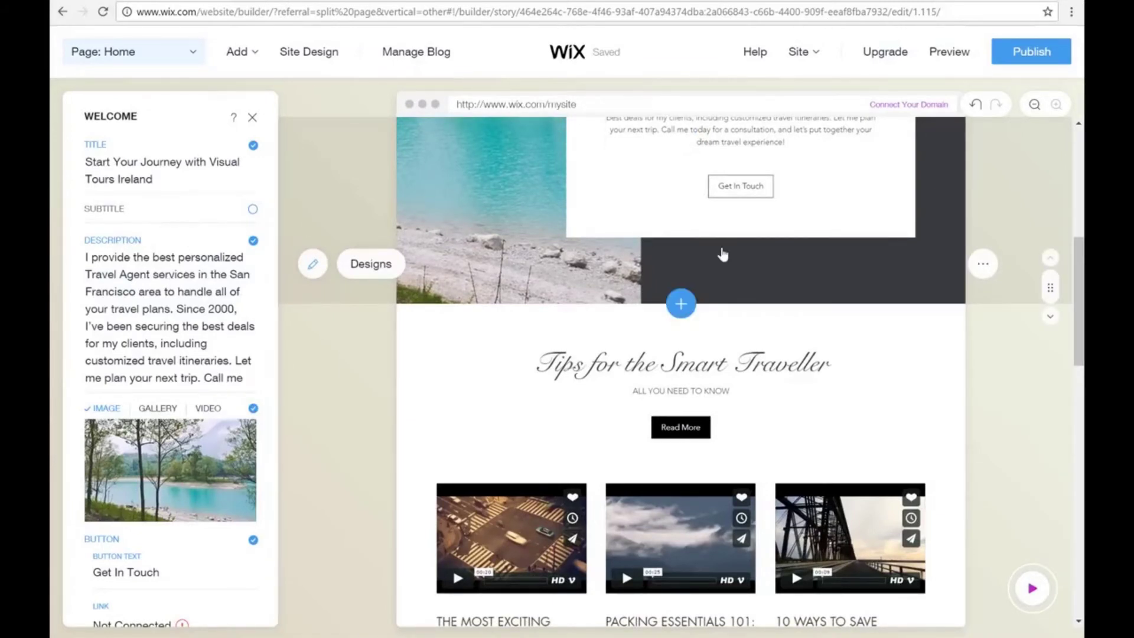
pyautogui.scroll(5, 723, 255)
pyautogui.scroll(-7, 723, 254)
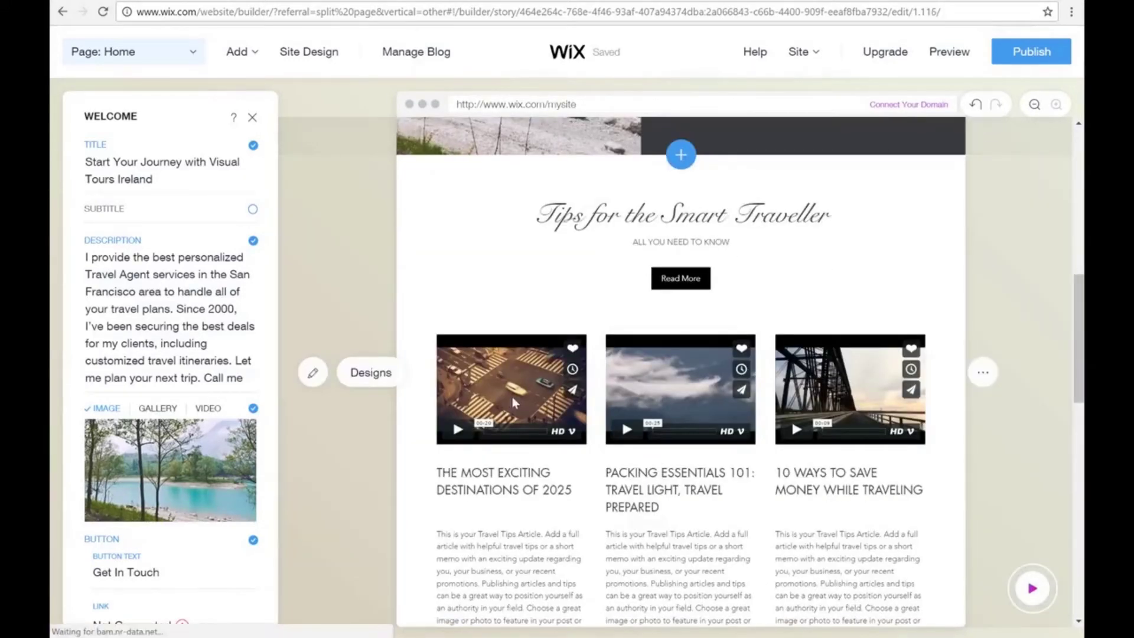
pyautogui.click(512, 397)
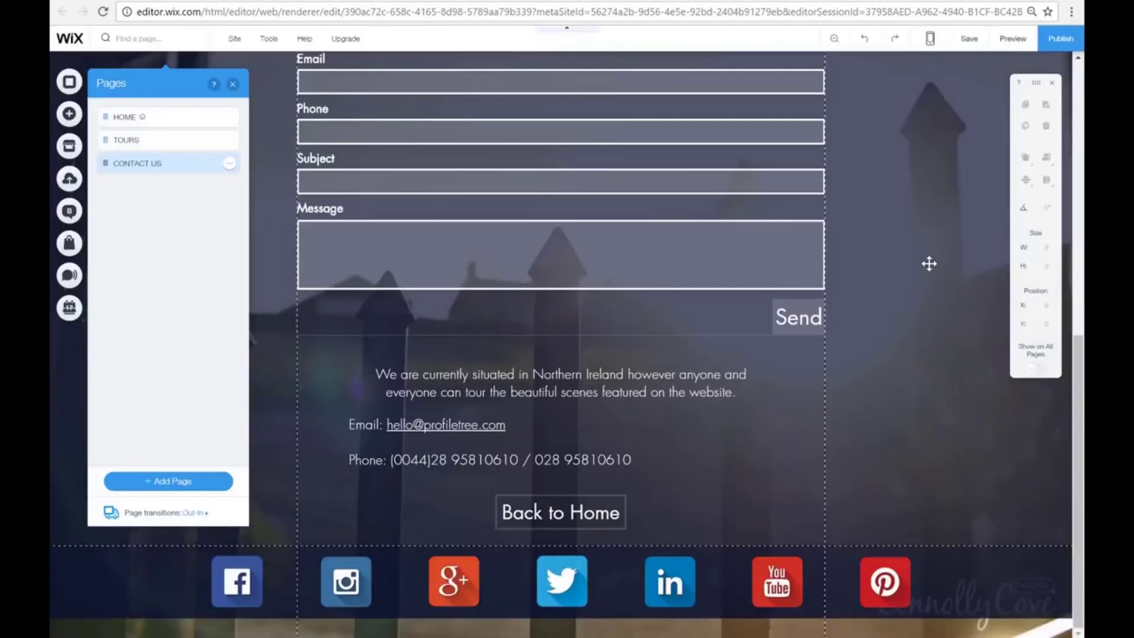
# Compare the classic editor's Contact Us page with the ADI homepage preview, from the welcome banner to the Contact Me form.
pyautogui.scroll(10, 929, 264)
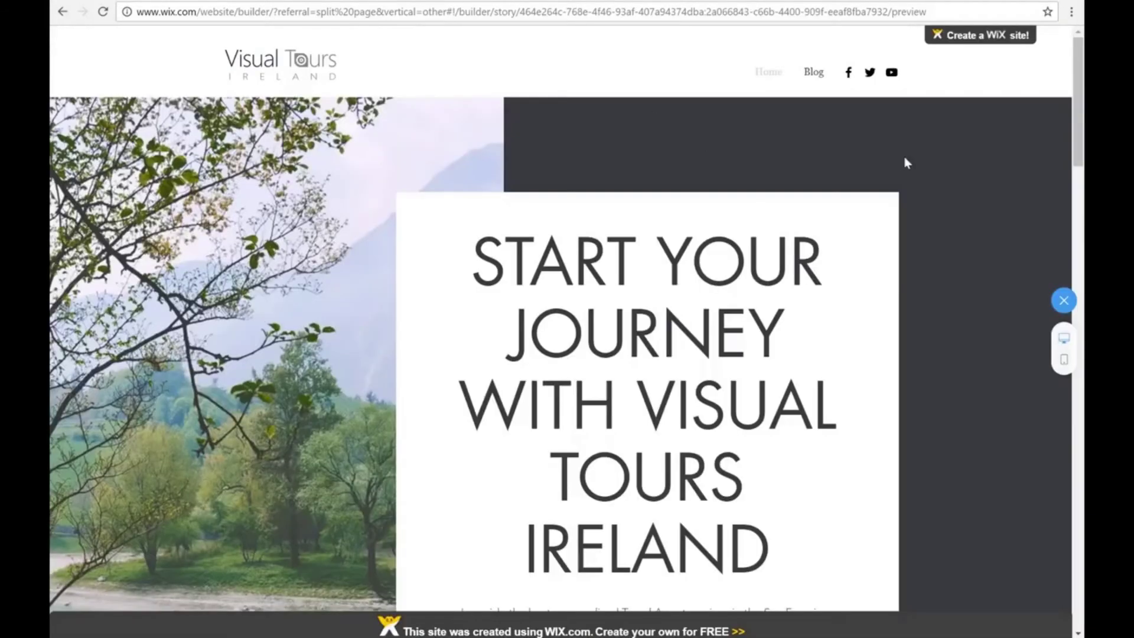
pyautogui.scroll(-10, 926, 175)
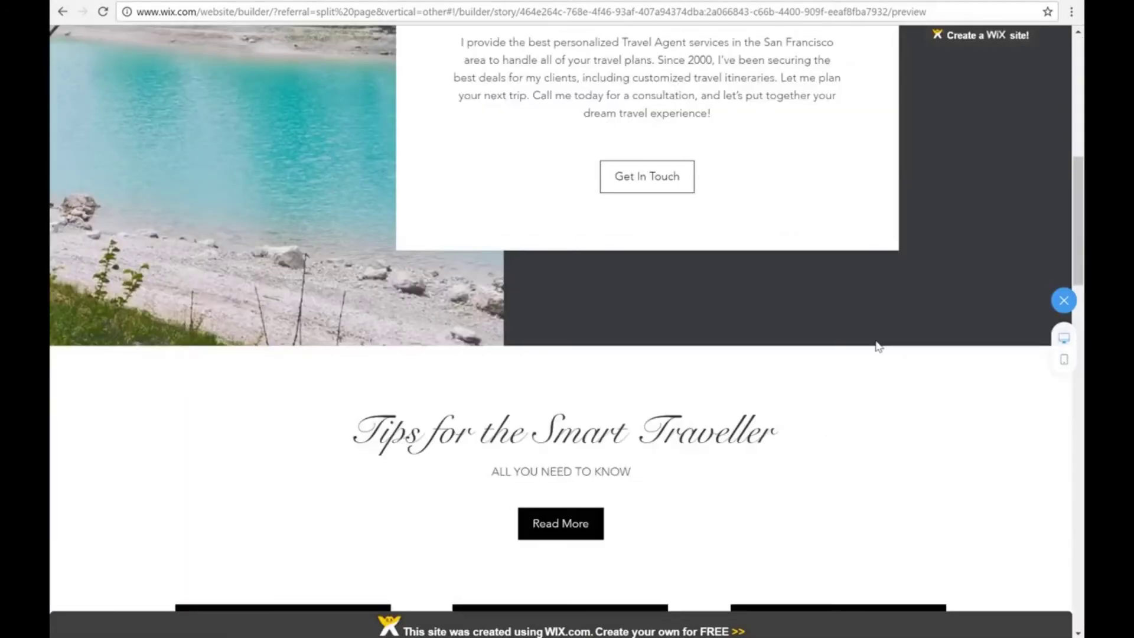
pyautogui.scroll(-7, 878, 347)
pyautogui.scroll(-8, 709, 335)
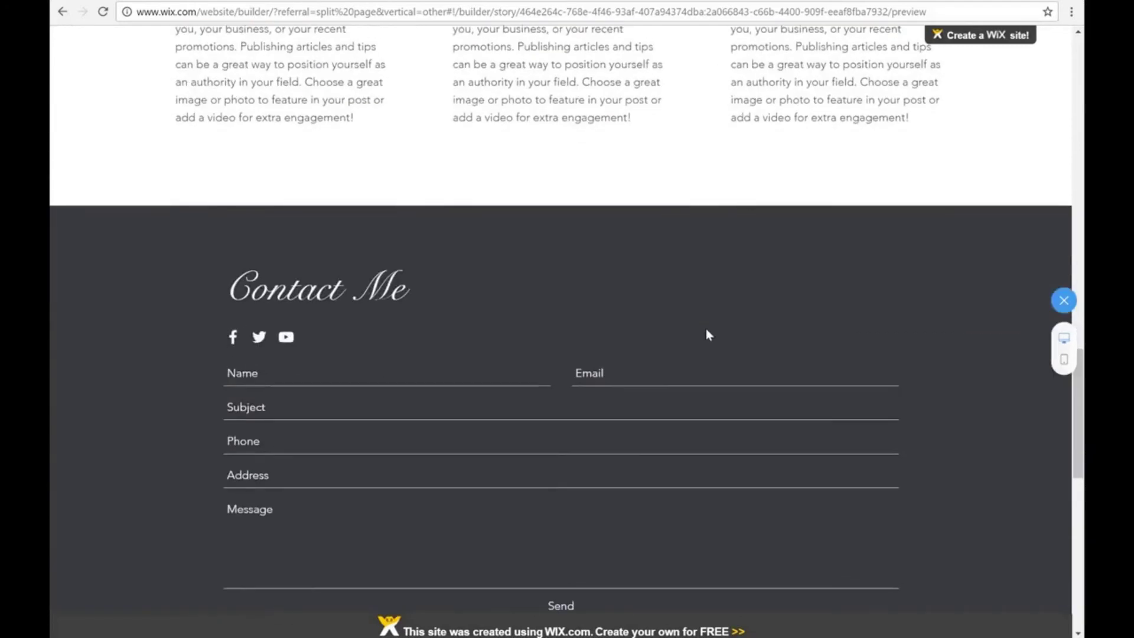
pyautogui.scroll(-1, 718, 288)
pyautogui.scroll(-5, 718, 289)
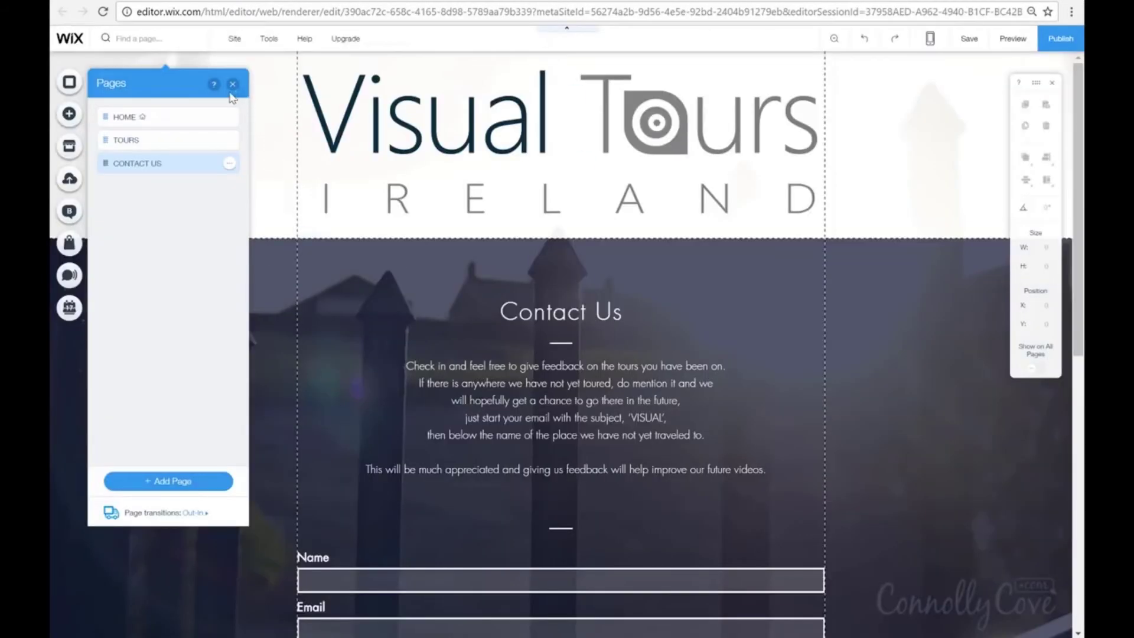
# Close the page list in the classic Wix Editor and add a Wix Blog to the site.
pyautogui.click(232, 87)
pyautogui.click(69, 210)
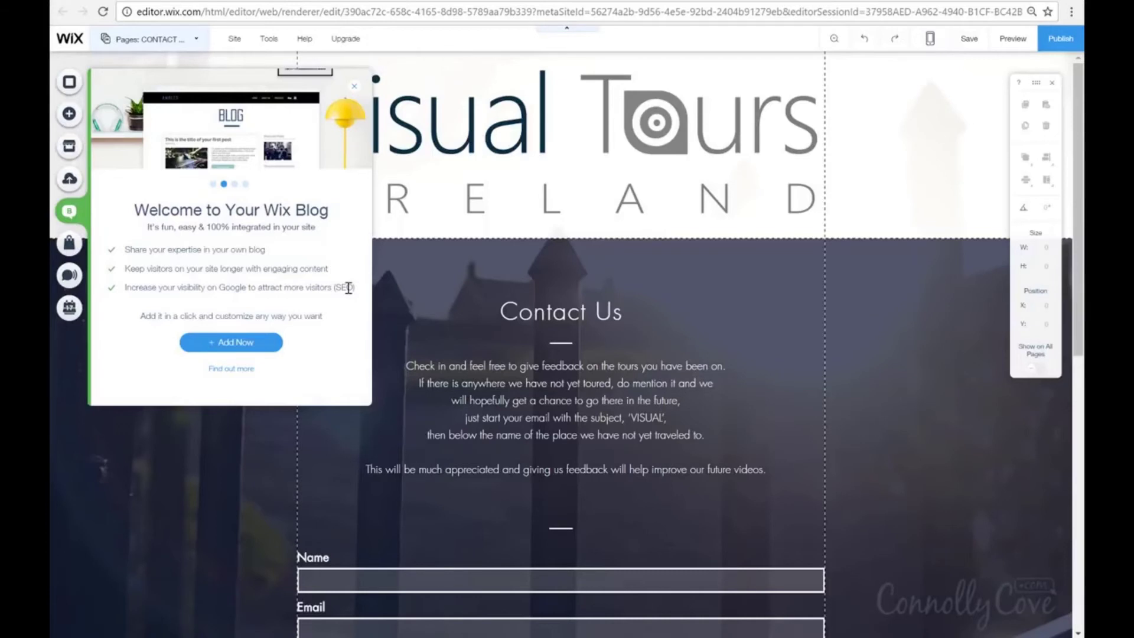
pyautogui.click(248, 343)
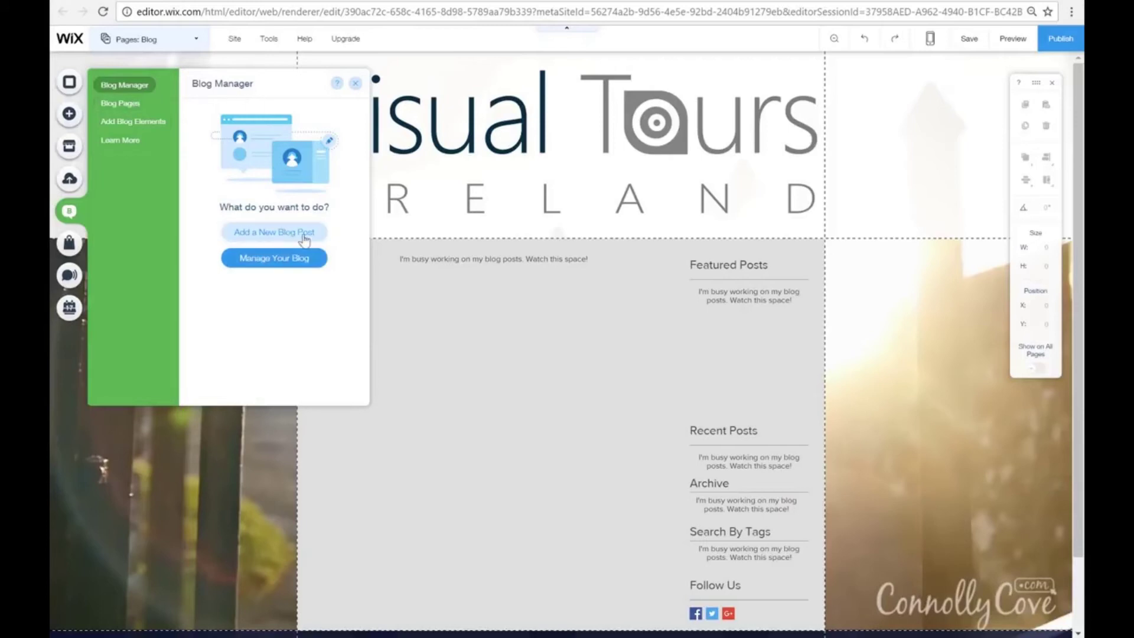
# Look over the blog's pages, available blog elements and help resources, finishing at the Blog Manager.
pyautogui.click(135, 106)
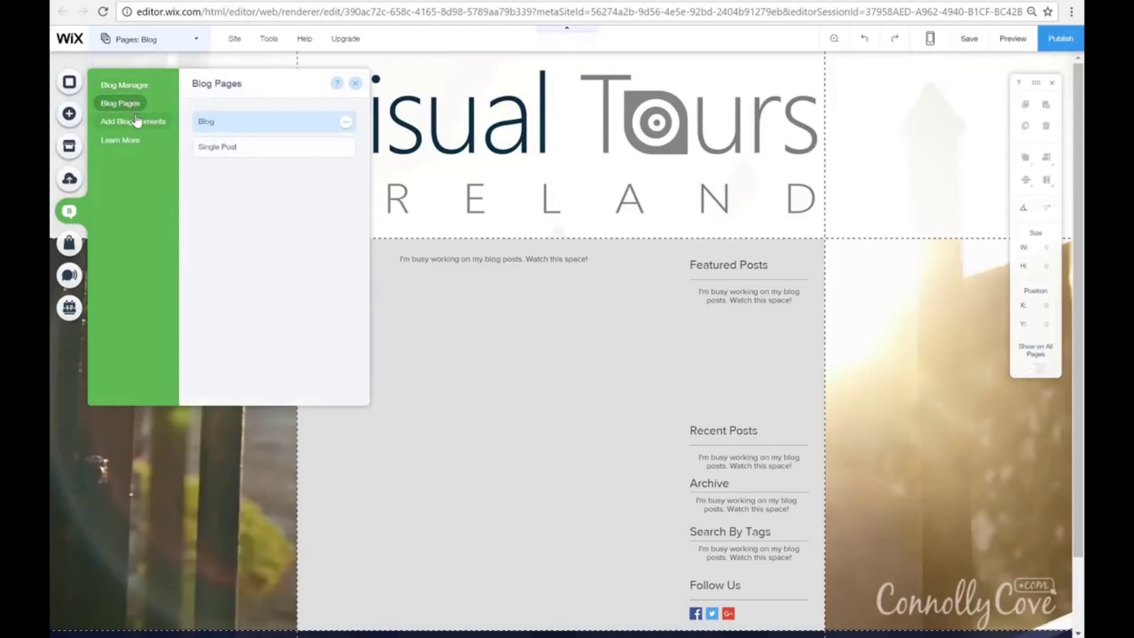
pyautogui.click(137, 120)
pyautogui.click(118, 139)
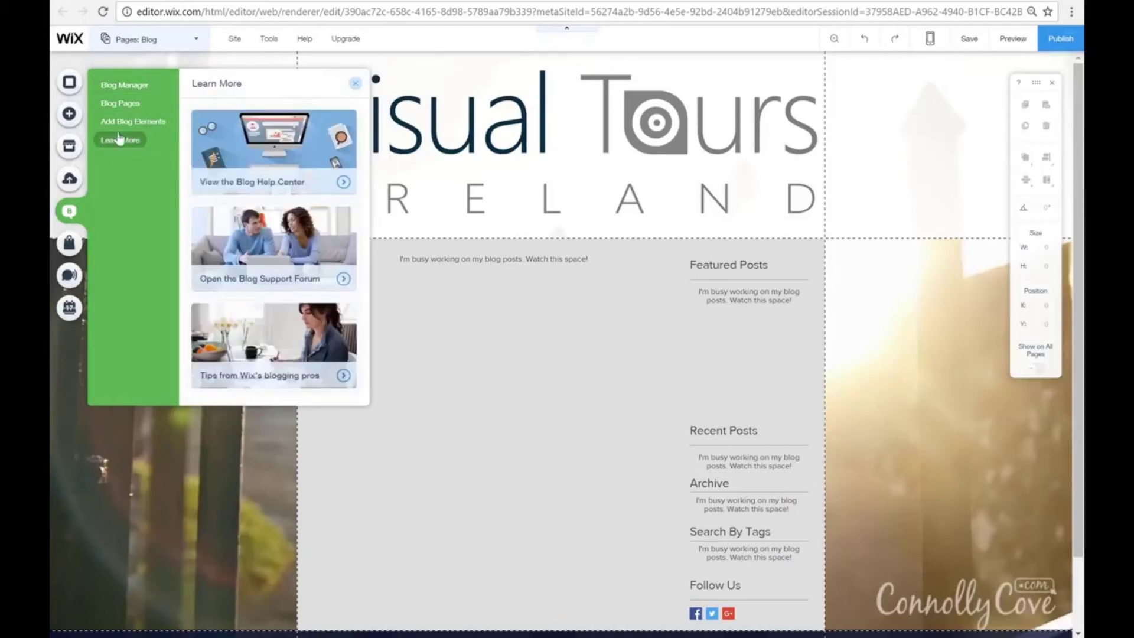
pyautogui.click(125, 84)
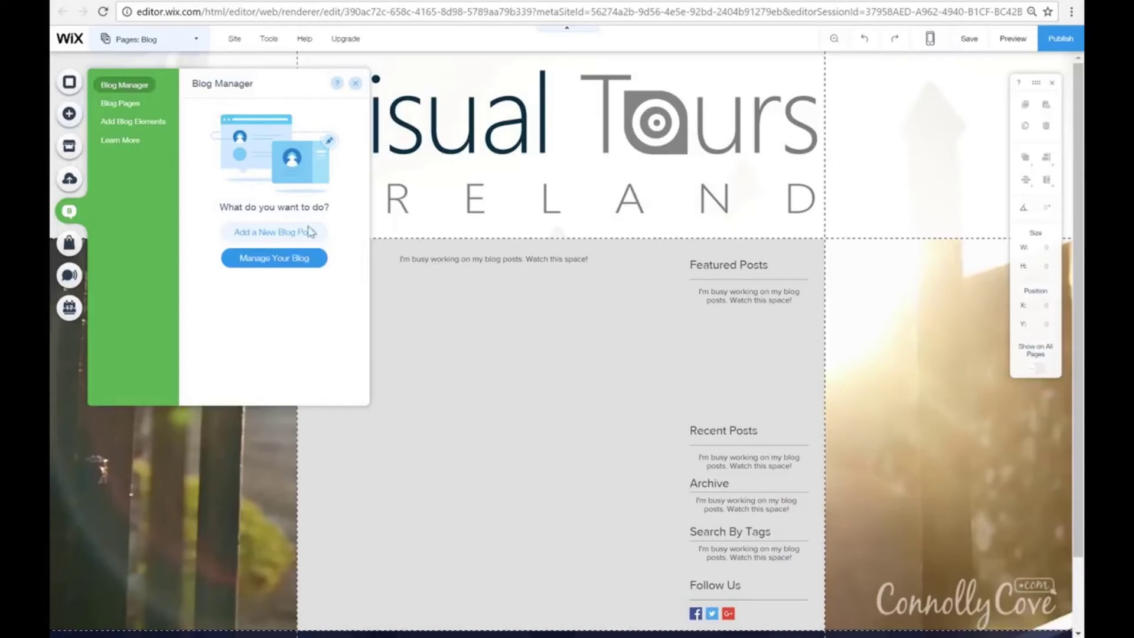
# Create the first blog post with the title "Travel Now!" and fill in the author's name.
pyautogui.click(290, 266)
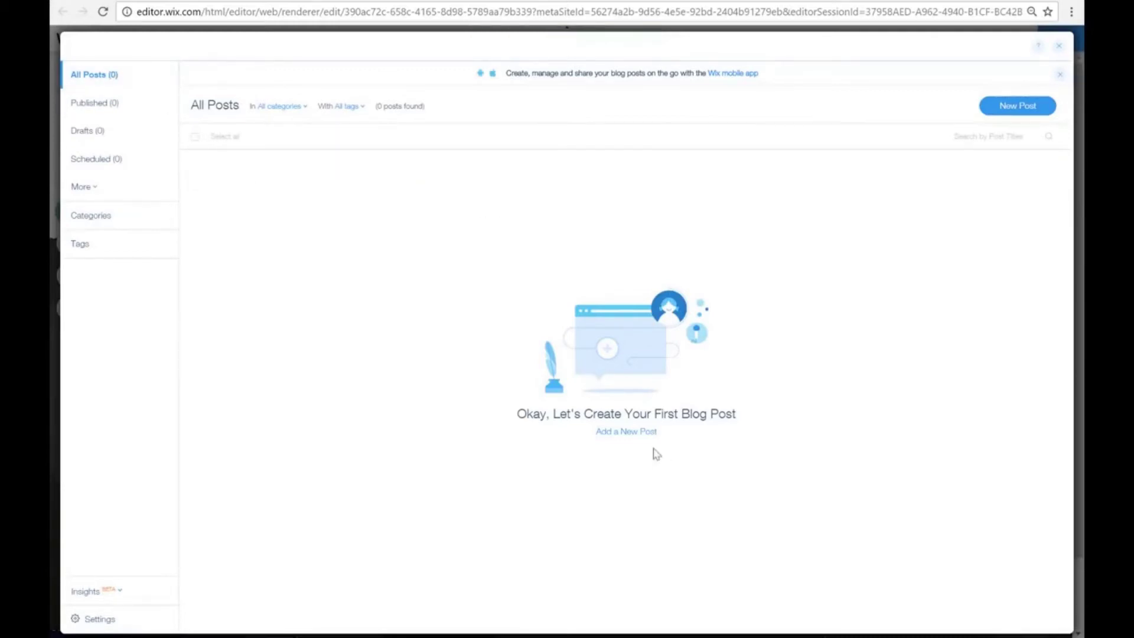
pyautogui.click(638, 435)
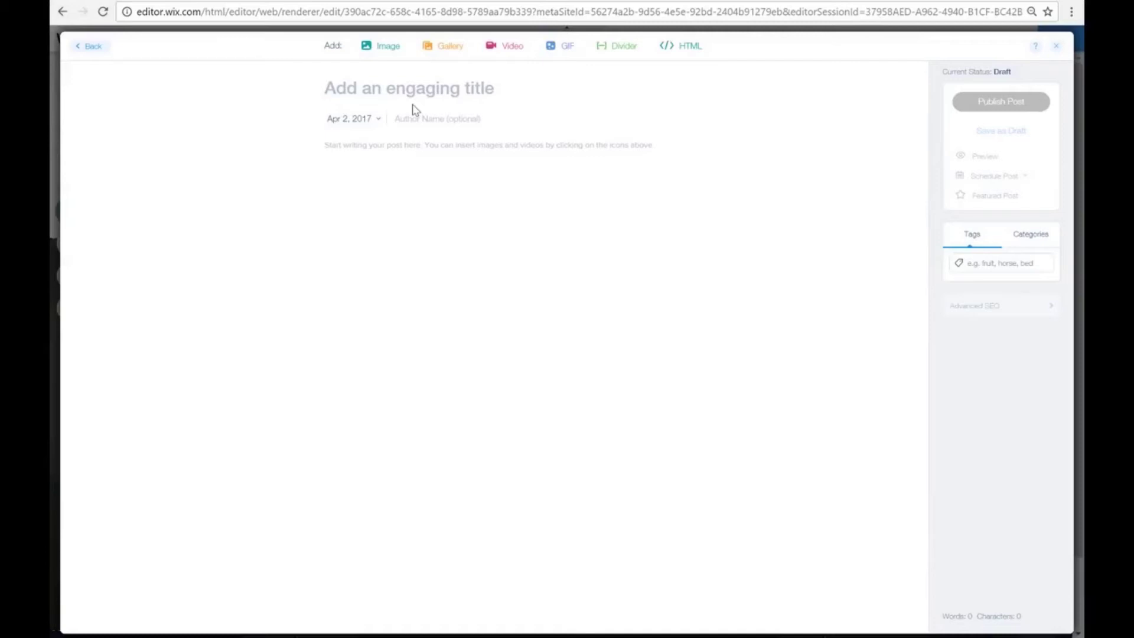
pyautogui.write('Travel Now')
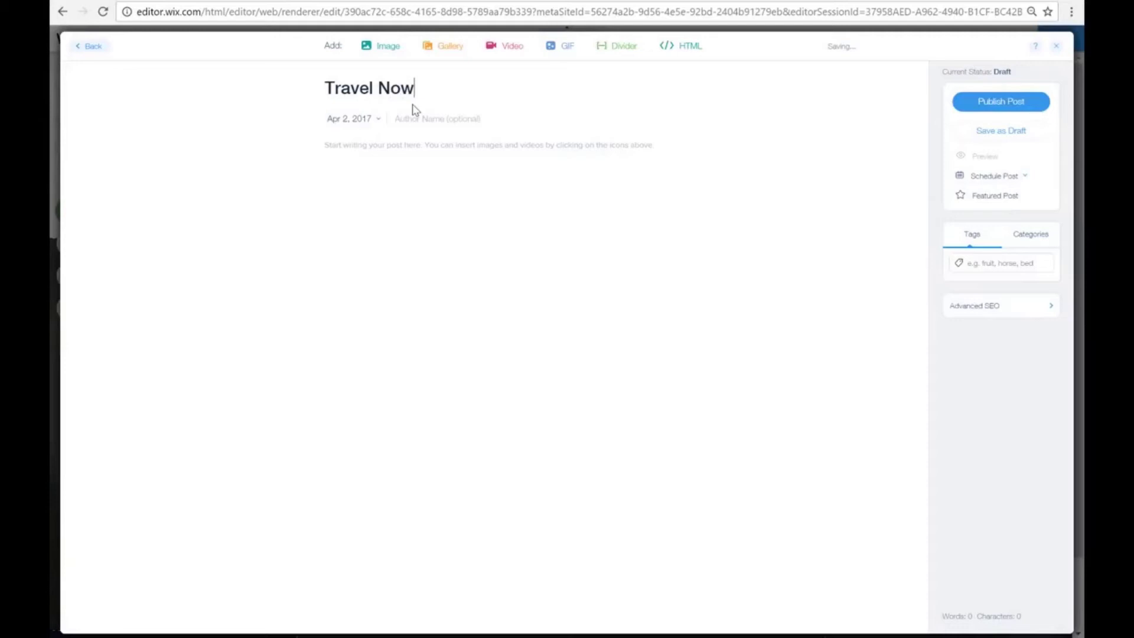
pyautogui.write('!')
pyautogui.click(425, 120)
pyautogui.click(421, 138)
# Insert the free Wix Travel & Transportation image of two surfers in the sea, with the alt text "Surf the Web".
pyautogui.click(387, 53)
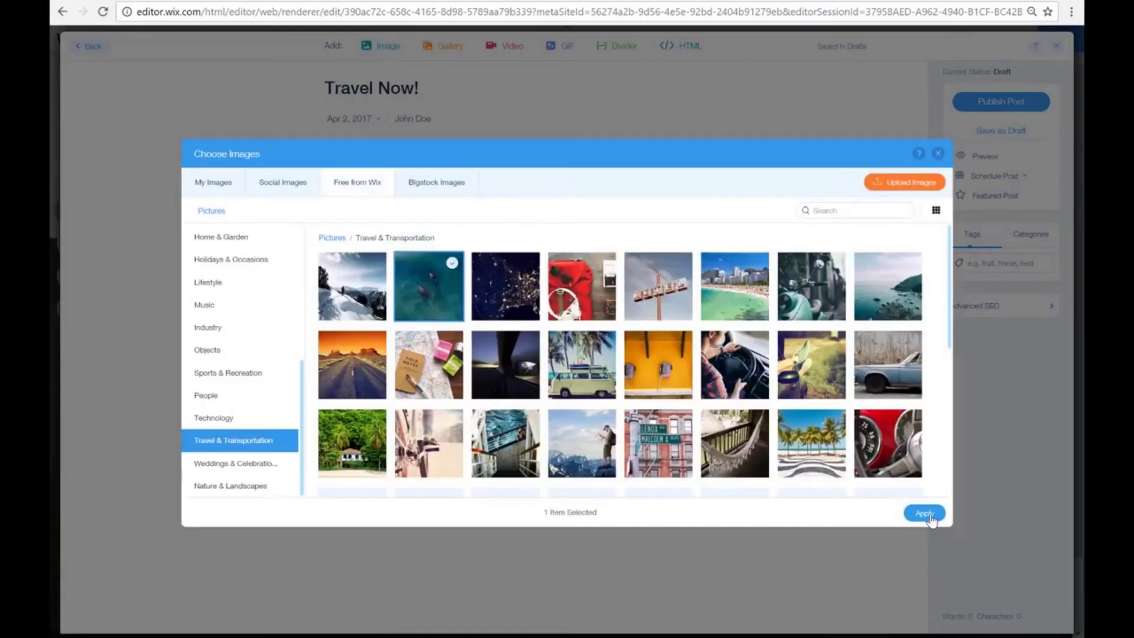
pyautogui.click(924, 513)
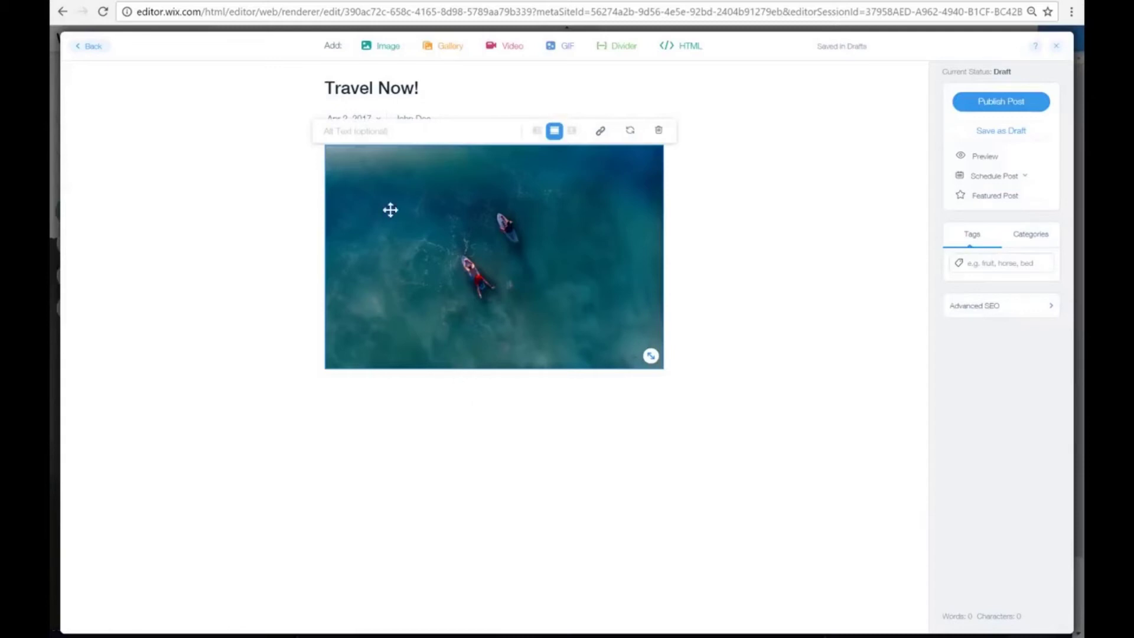
pyautogui.click(376, 132)
pyautogui.write('S')
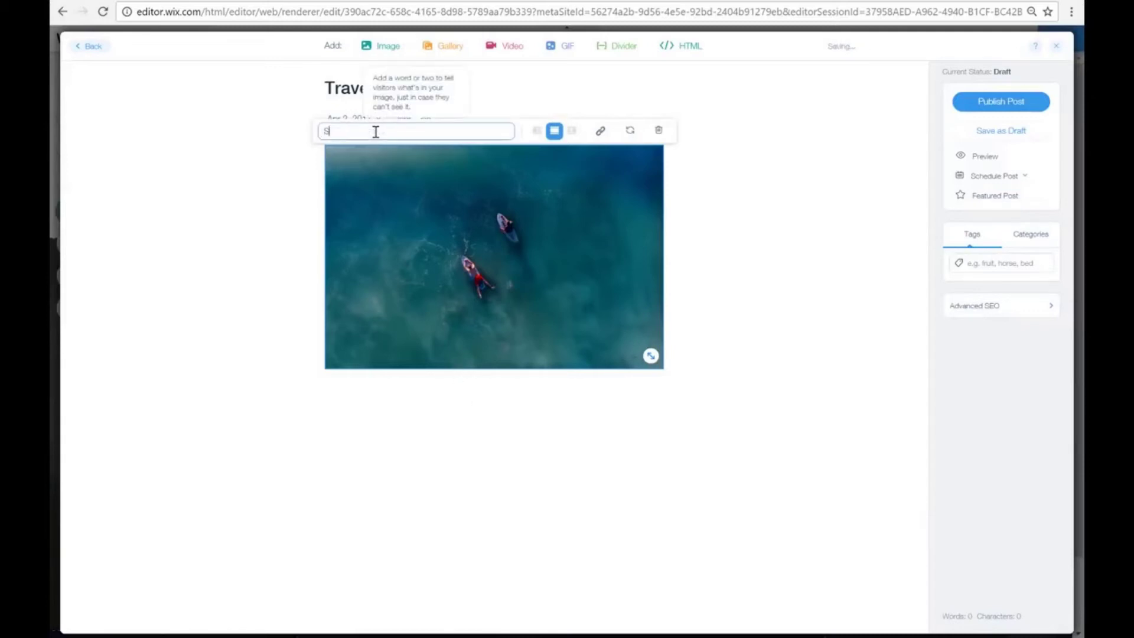
pyautogui.write('urf the Wo')
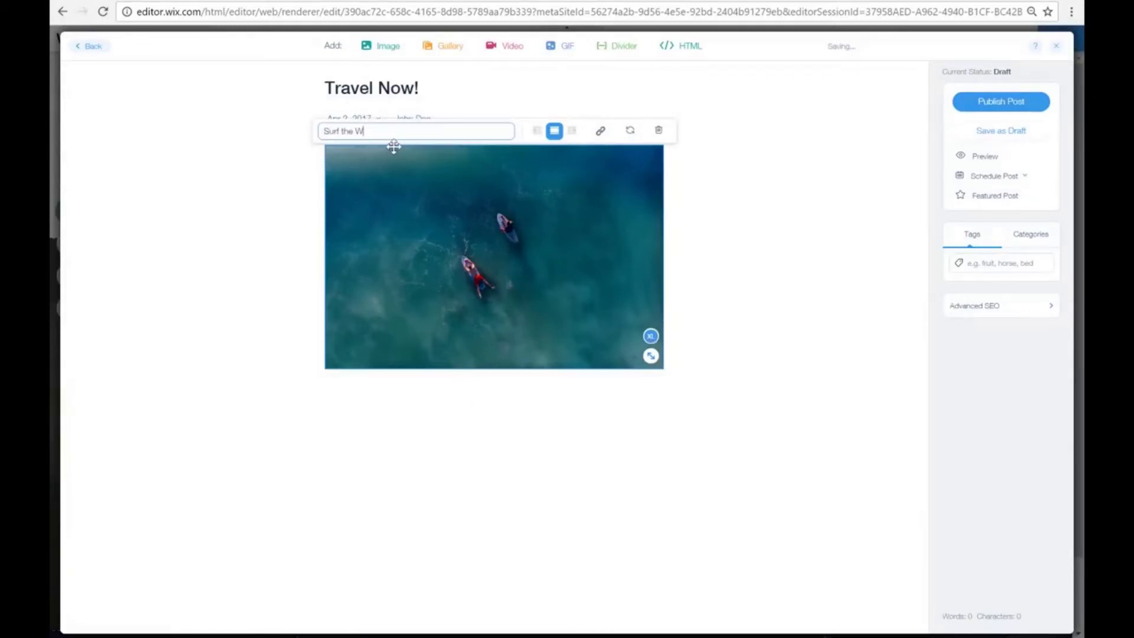
pyautogui.click(716, 243)
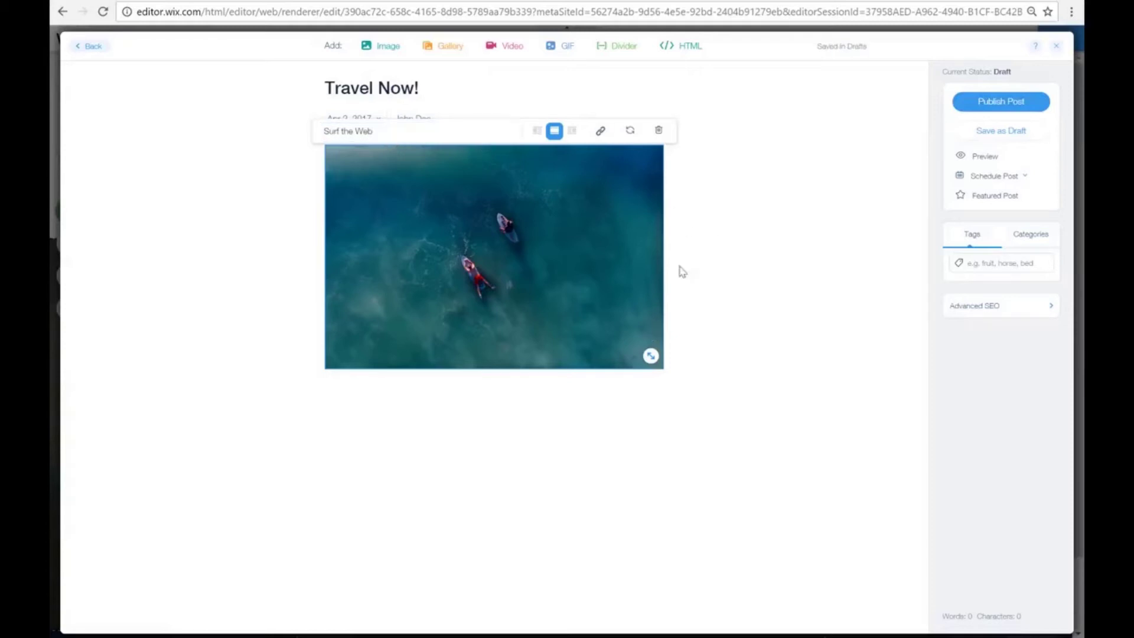
# Write the post body below the image, from man reaching the moon and around 70% of the Ocean being undiscovered to seeing its wonder yourself.
pyautogui.click(502, 388)
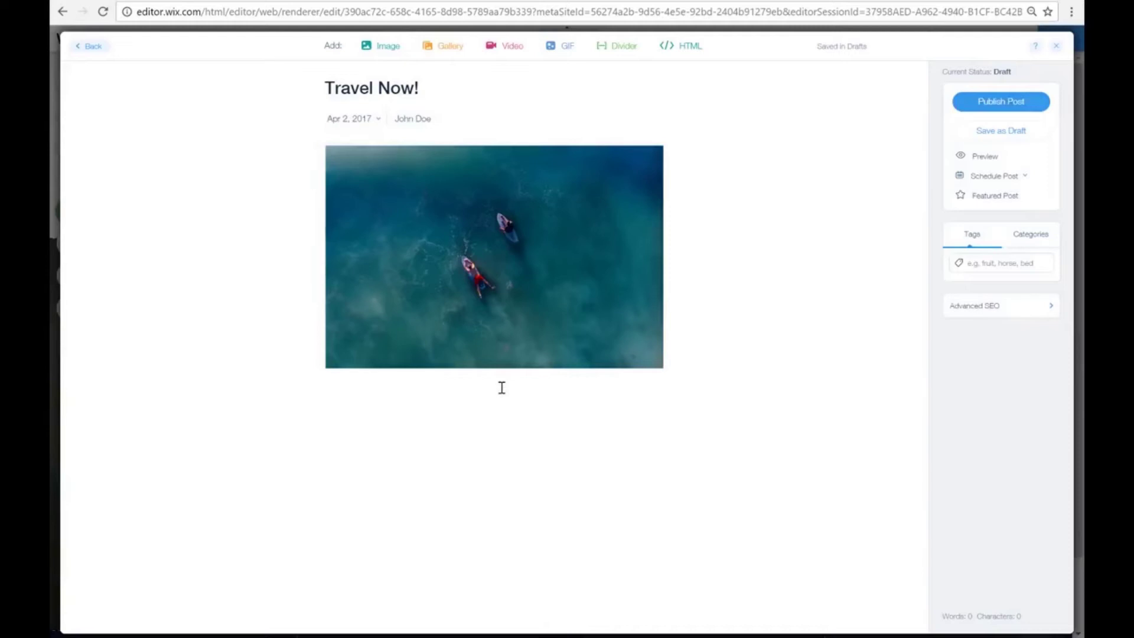
pyautogui.write('Did you know the')
pyautogui.write('t man has been to')
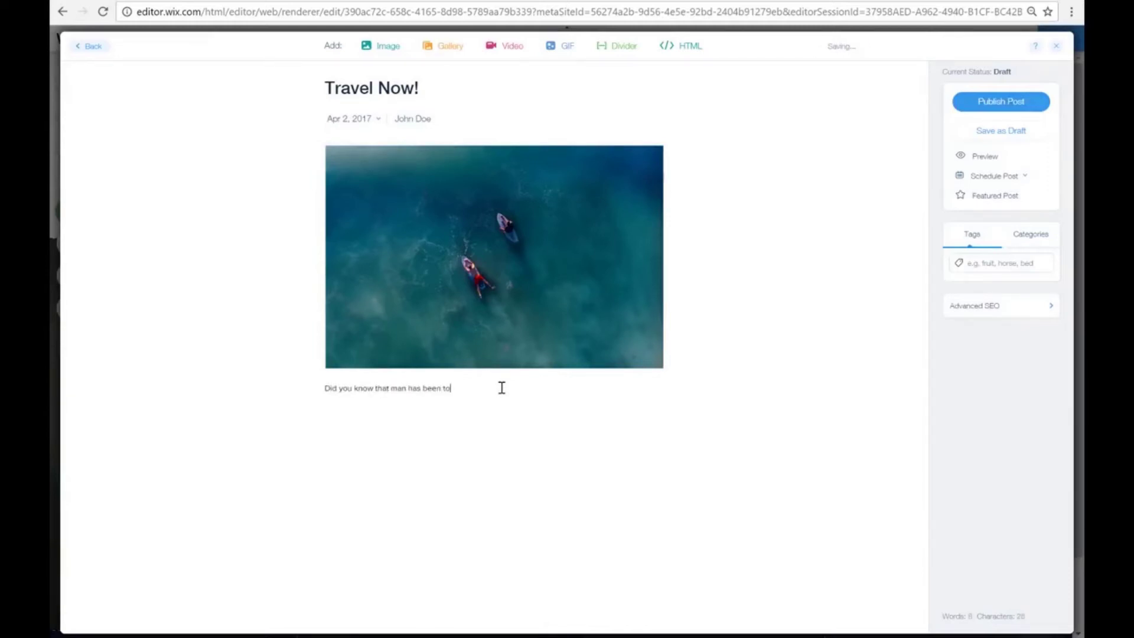
pyautogui.write(' the moon and back but yet there is still around 70% of the Ocean that has not')
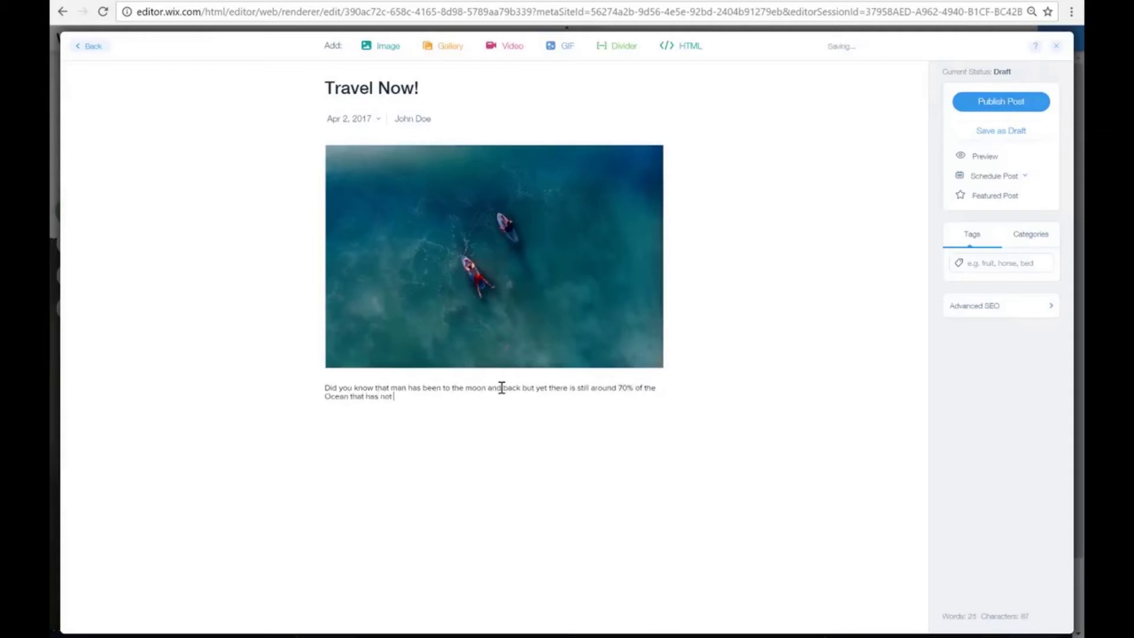
pyautogui.write(' yet been discovered? Well you can star')
pyautogui.write('t to travel the world and visit the unknown locations of the ocean')
pyautogui.write(' and see for yourself ho')
pyautogui.write('w big and wonderful it really is!')
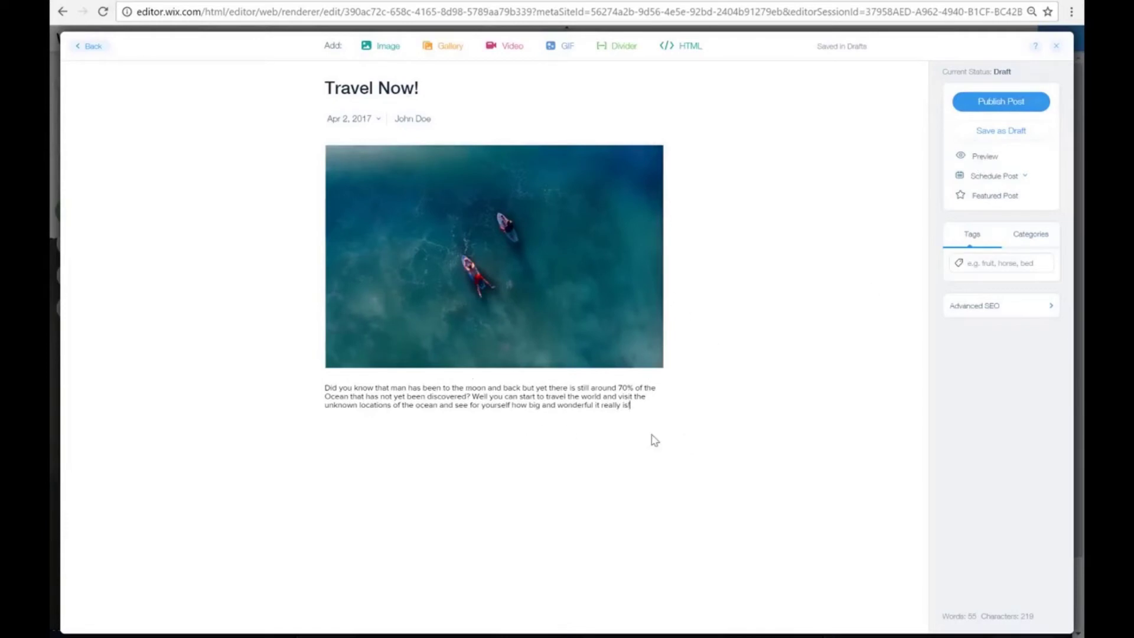
# Publish the "Travel Now!" post without sharing it, and return to the site's Blog page.
pyautogui.click(1001, 102)
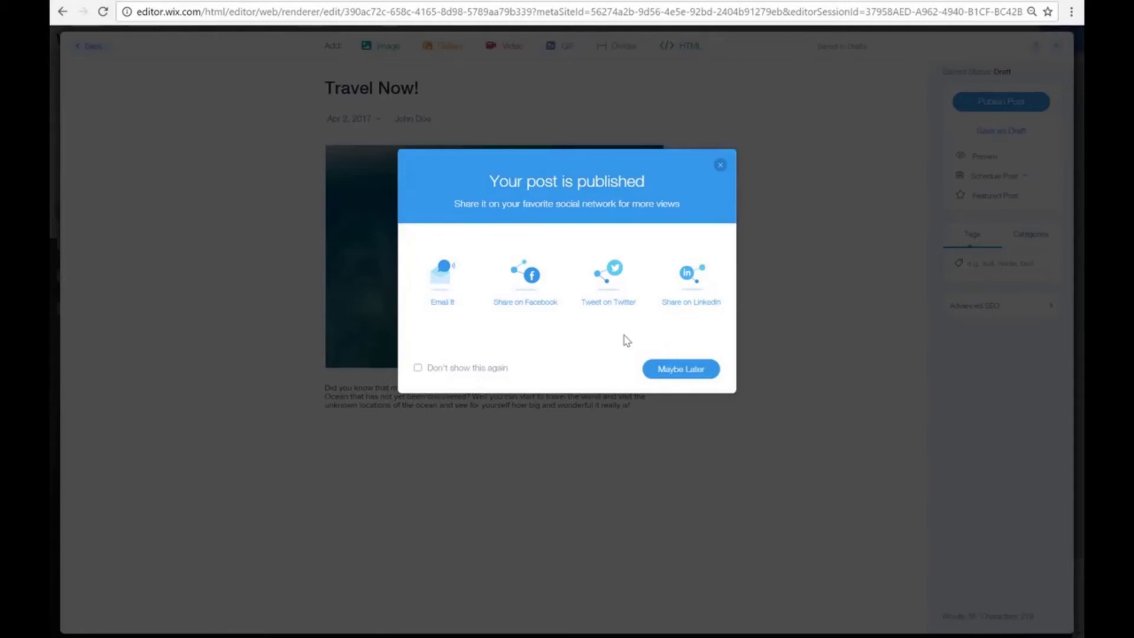
pyautogui.click(690, 370)
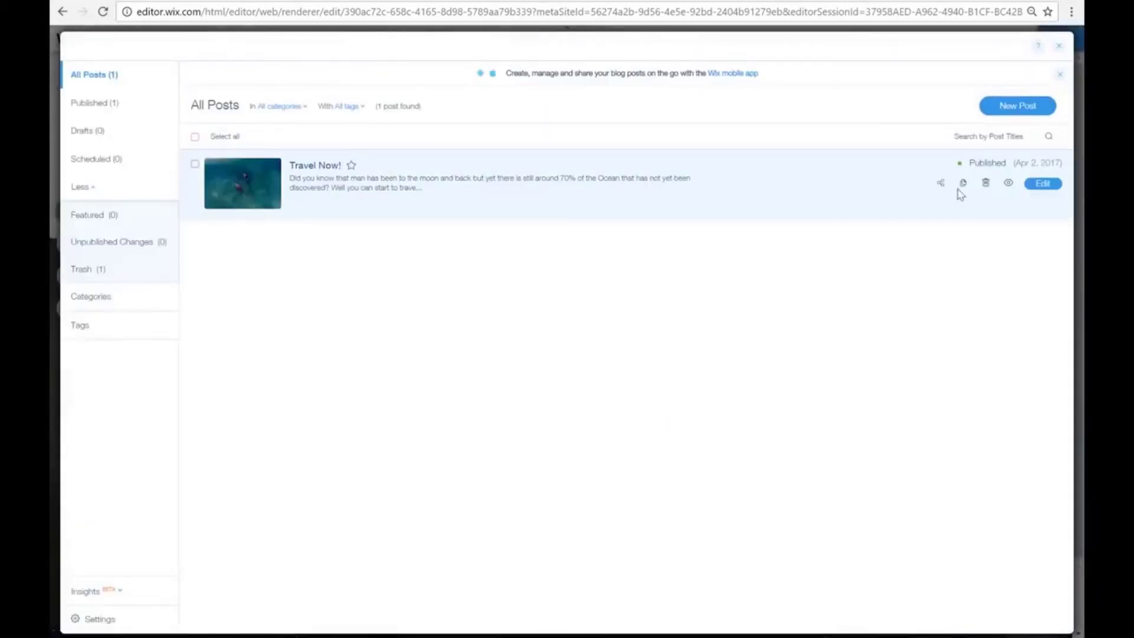
pyautogui.click(1055, 47)
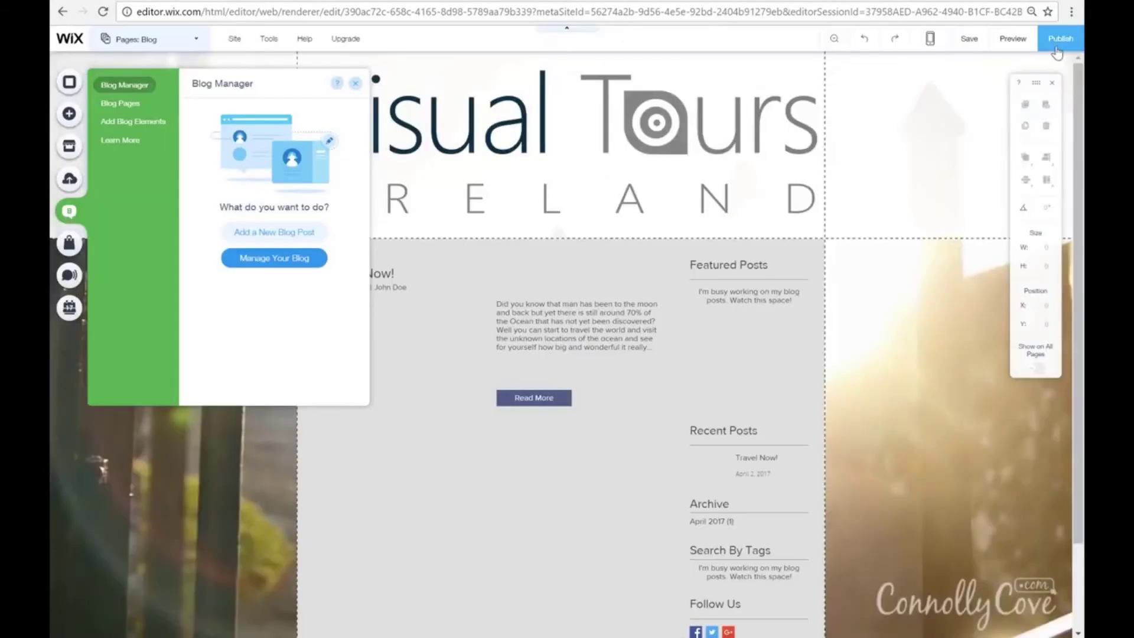
pyautogui.click(353, 84)
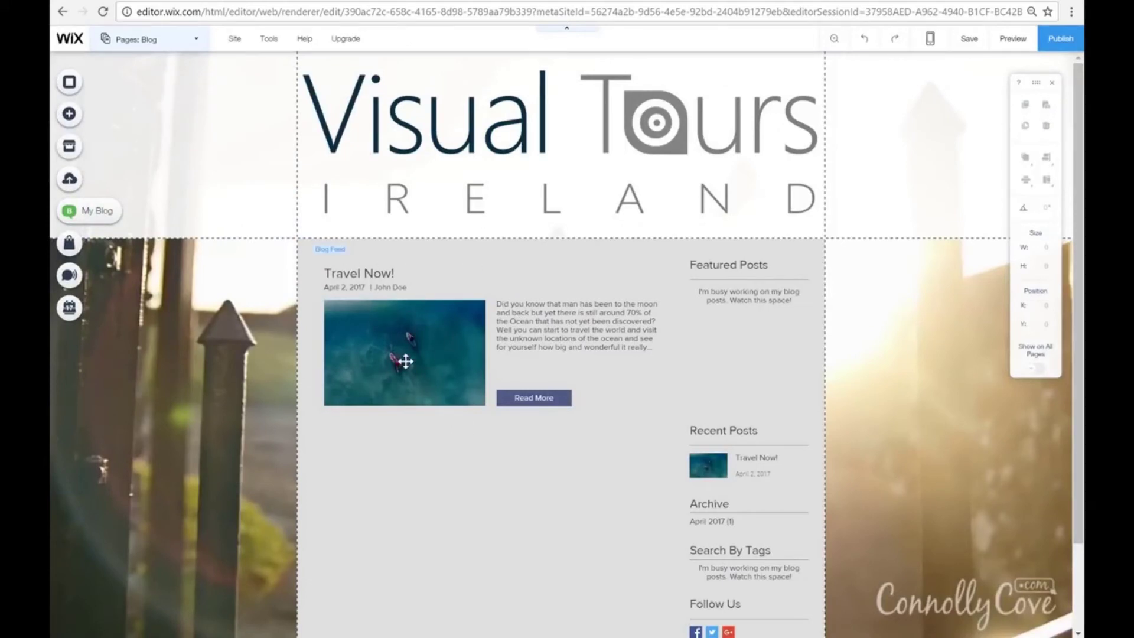
# Set the Blog page's design to the themed No Color option so the page background shows through.
pyautogui.click(366, 506)
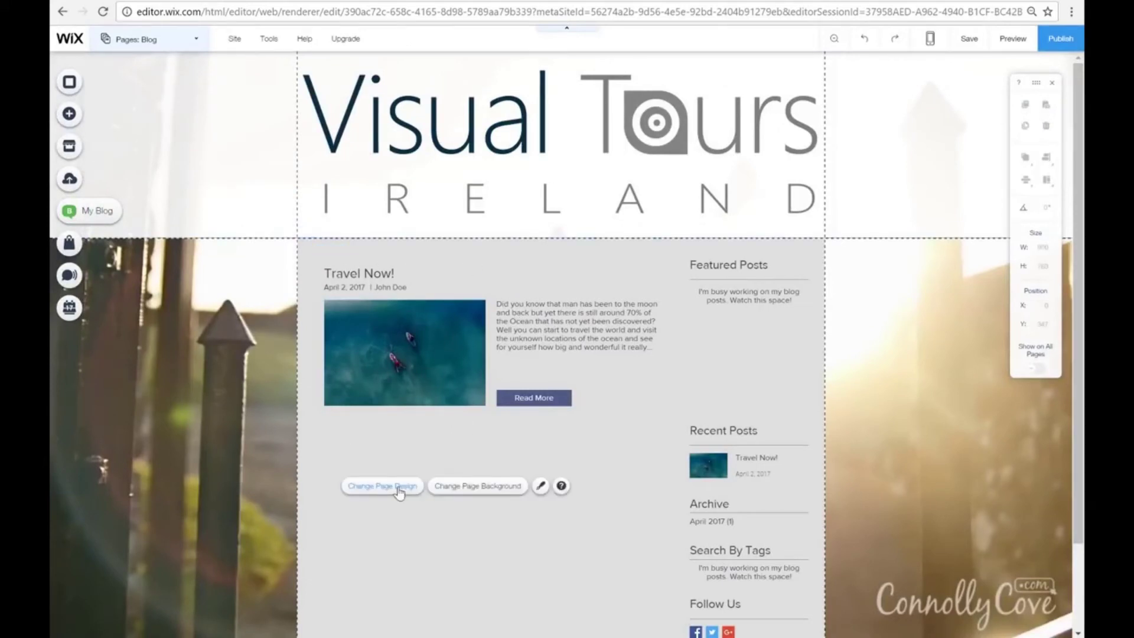
pyautogui.click(399, 491)
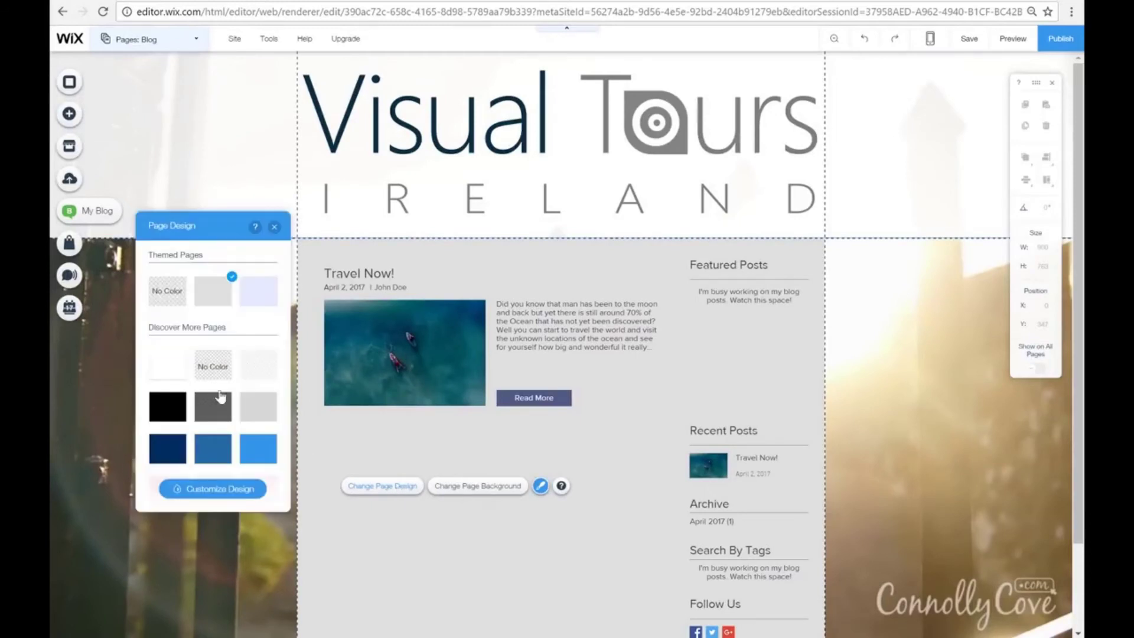
pyautogui.click(167, 290)
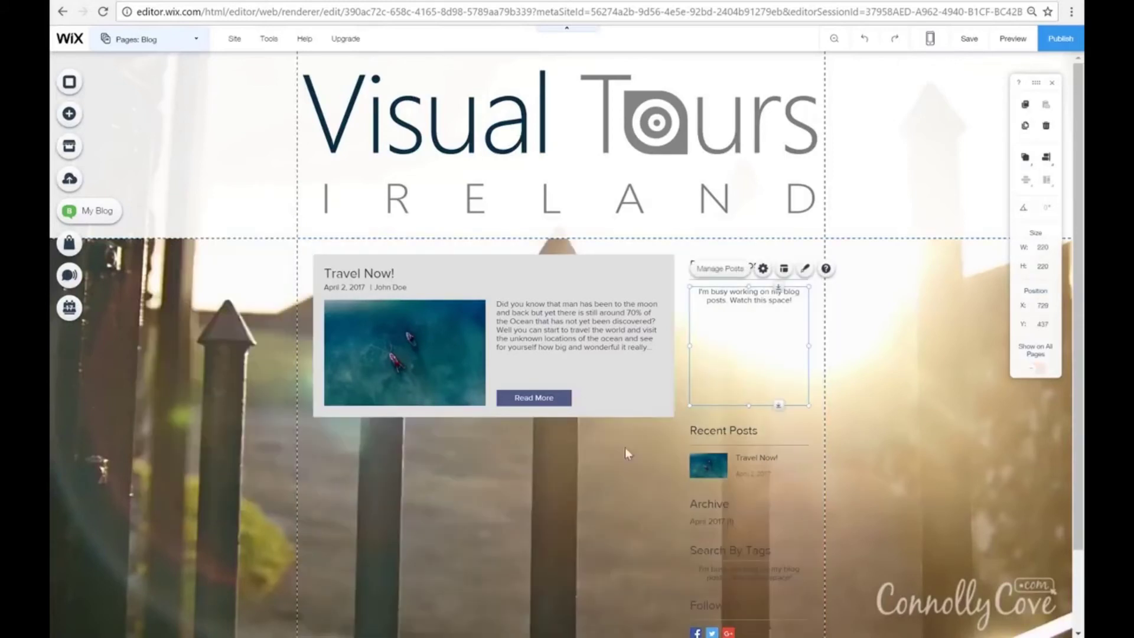
pyautogui.click(604, 472)
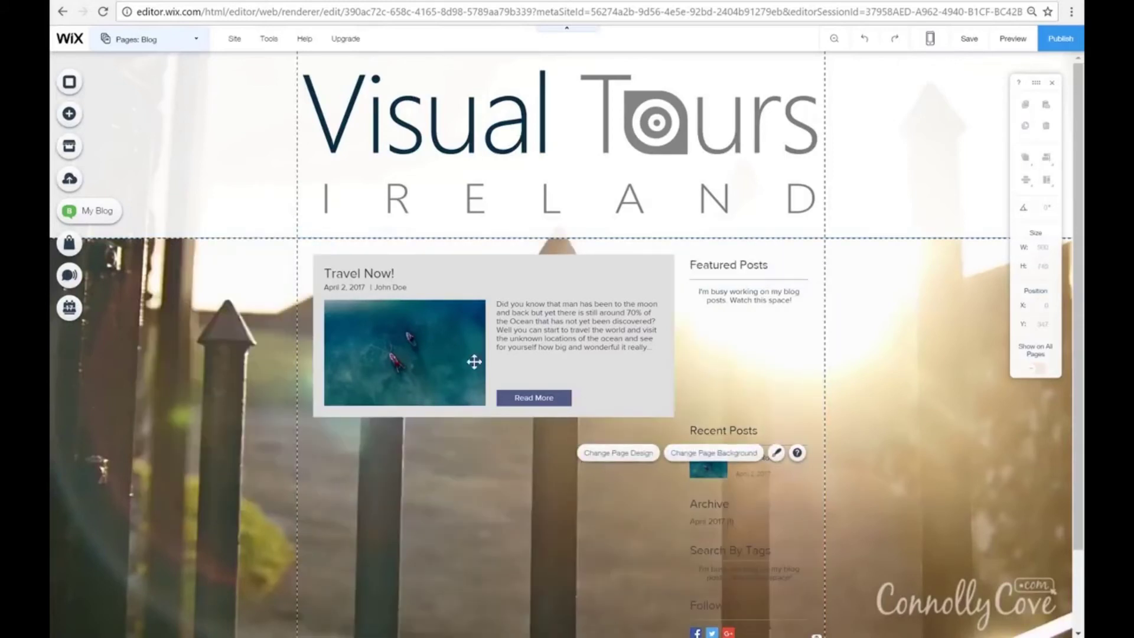
# Open the post manager from the blog feed, view all posts, and close it.
pyautogui.click(463, 278)
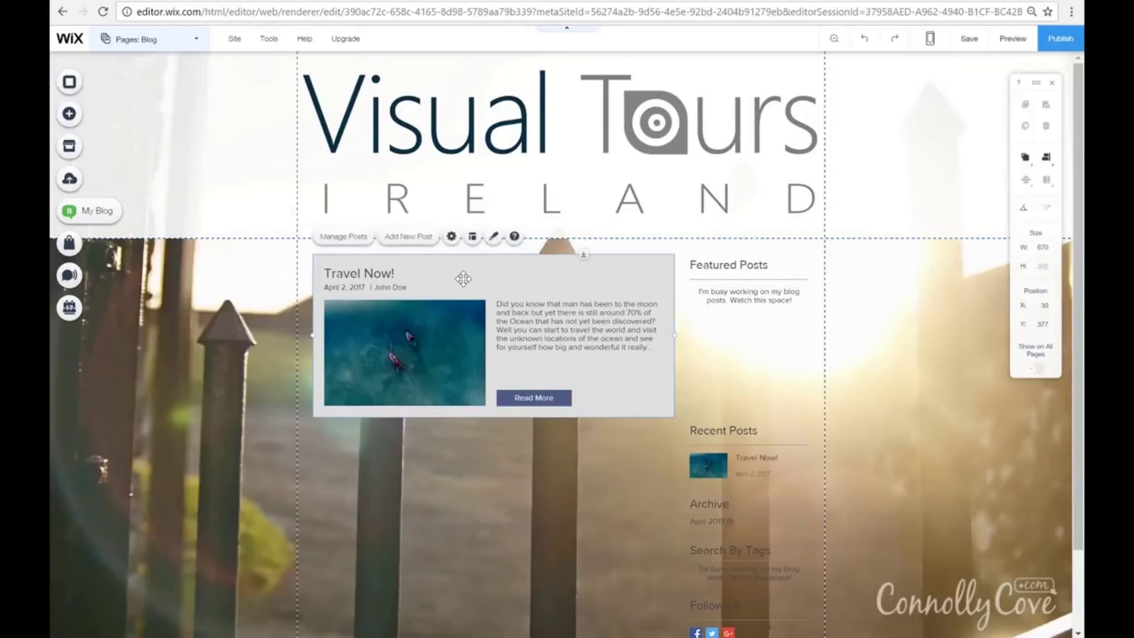
pyautogui.click(346, 237)
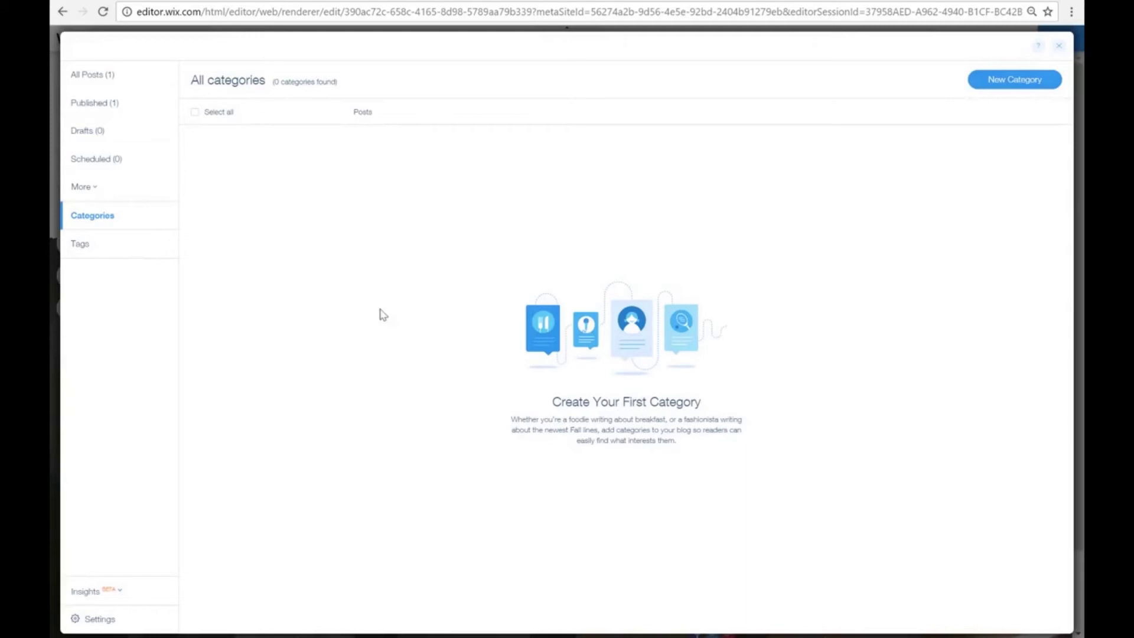
pyautogui.click(121, 78)
pyautogui.click(1058, 46)
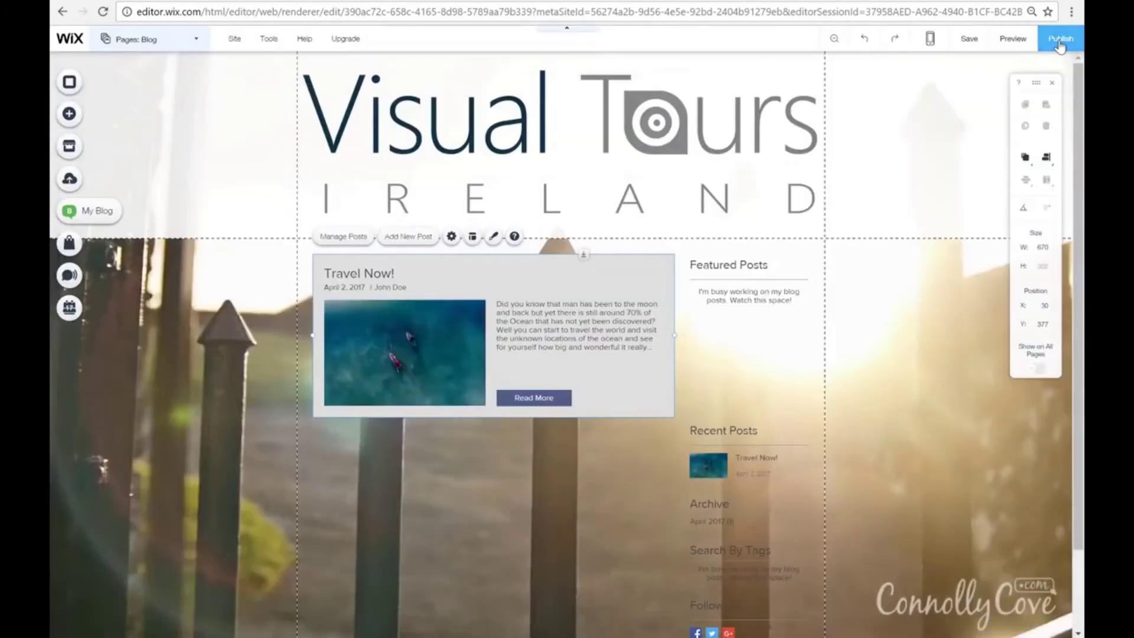
# Change the blog feed's background to the first translucent light box under My Boxes.
pyautogui.click(493, 238)
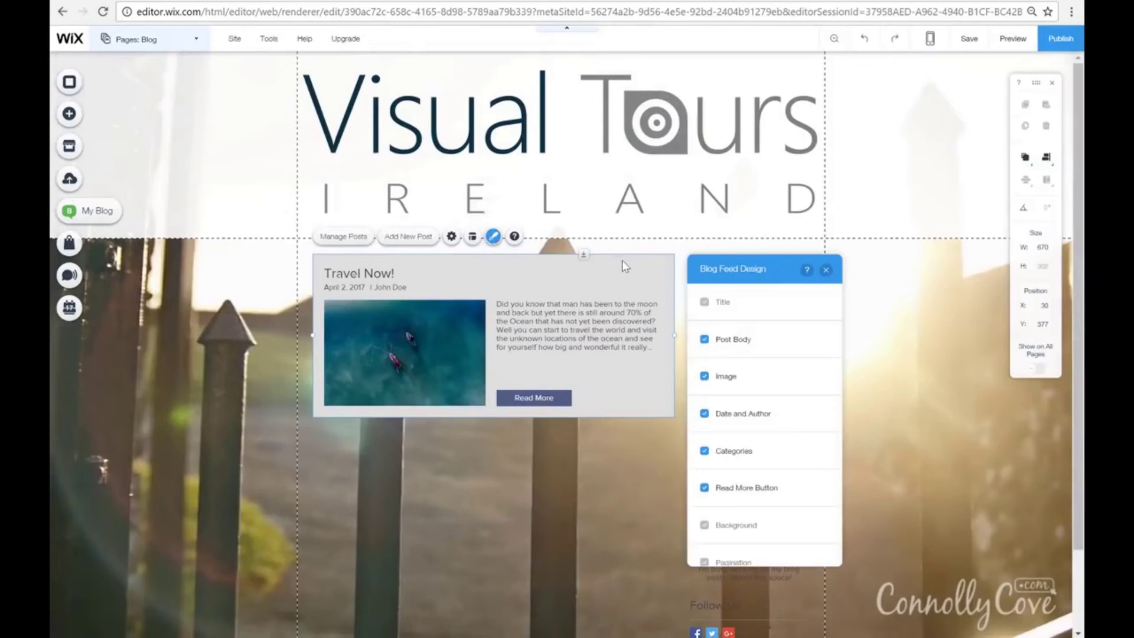
pyautogui.scroll(-1, 767, 437)
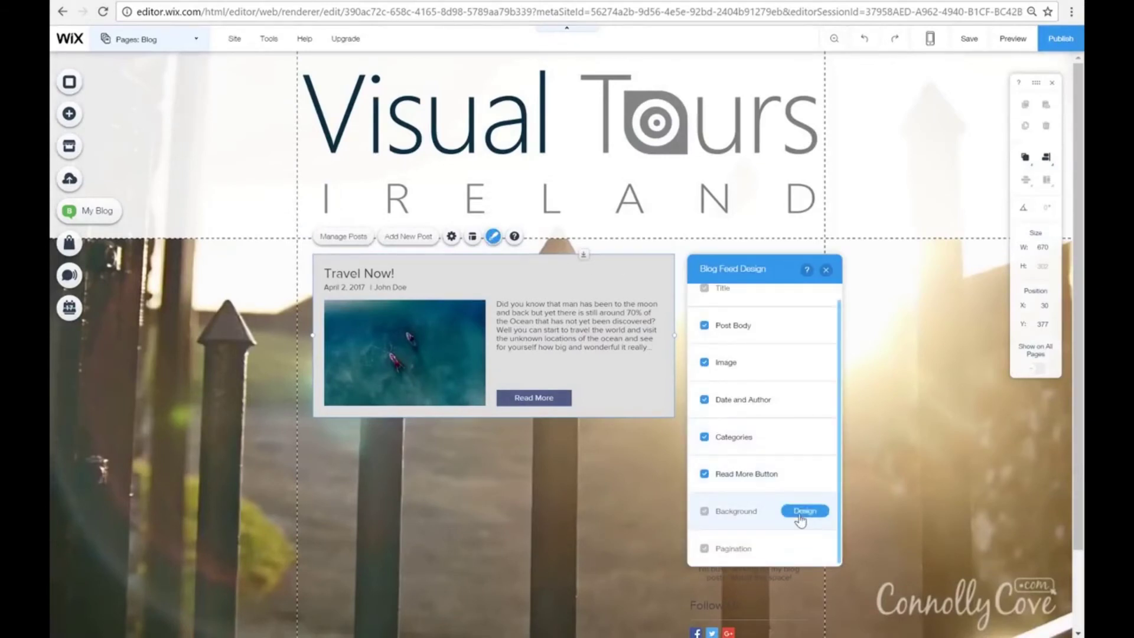
pyautogui.click(804, 511)
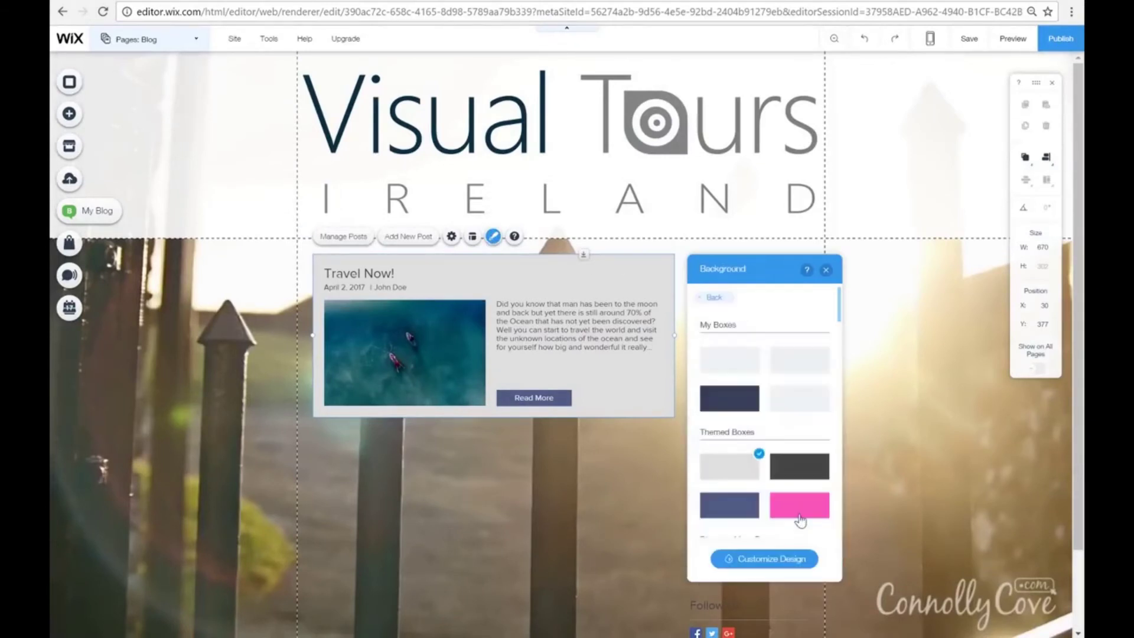
pyautogui.click(727, 371)
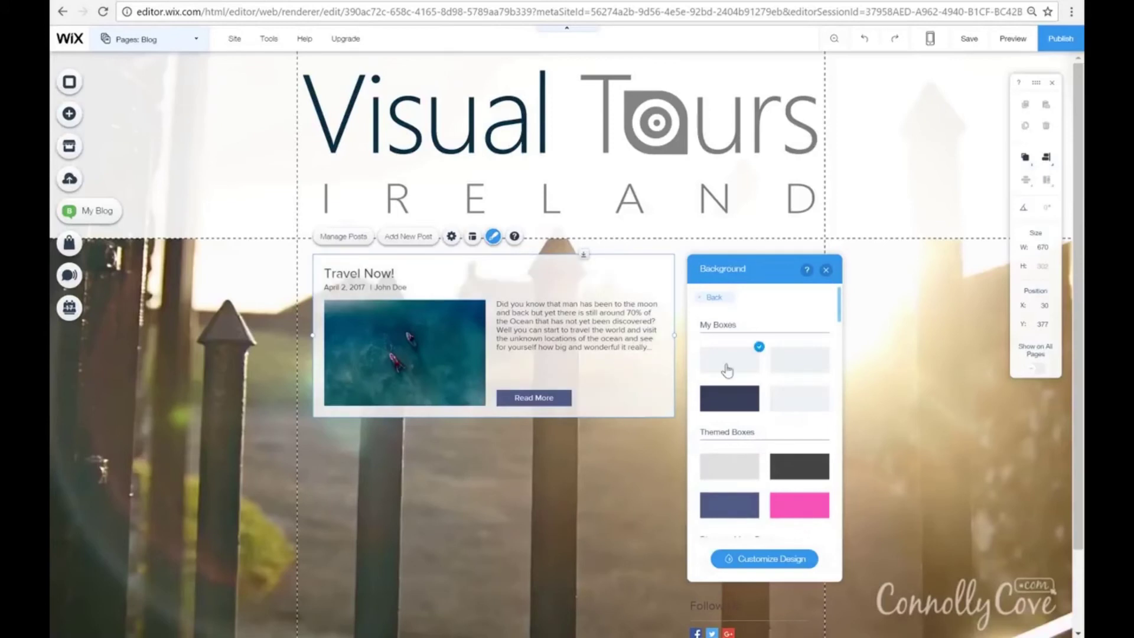
pyautogui.click(826, 270)
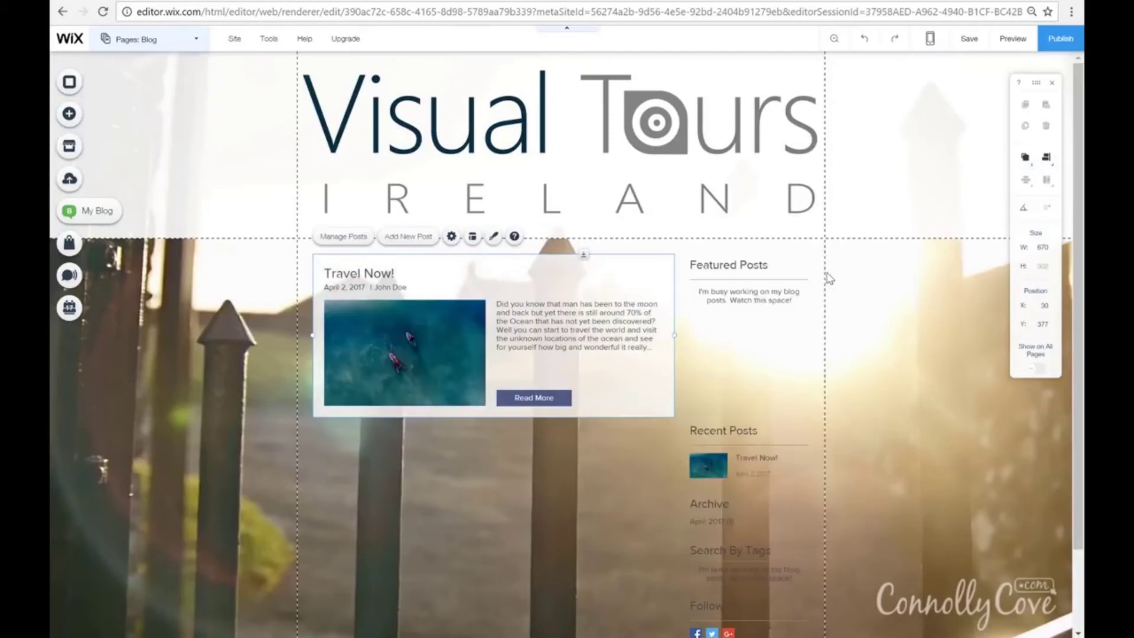
# Switch the editor from the Blog page to the HOME page and close the page list.
pyautogui.click(186, 42)
pyautogui.moveTo(153, 192); pyautogui.dragTo(140, 221)
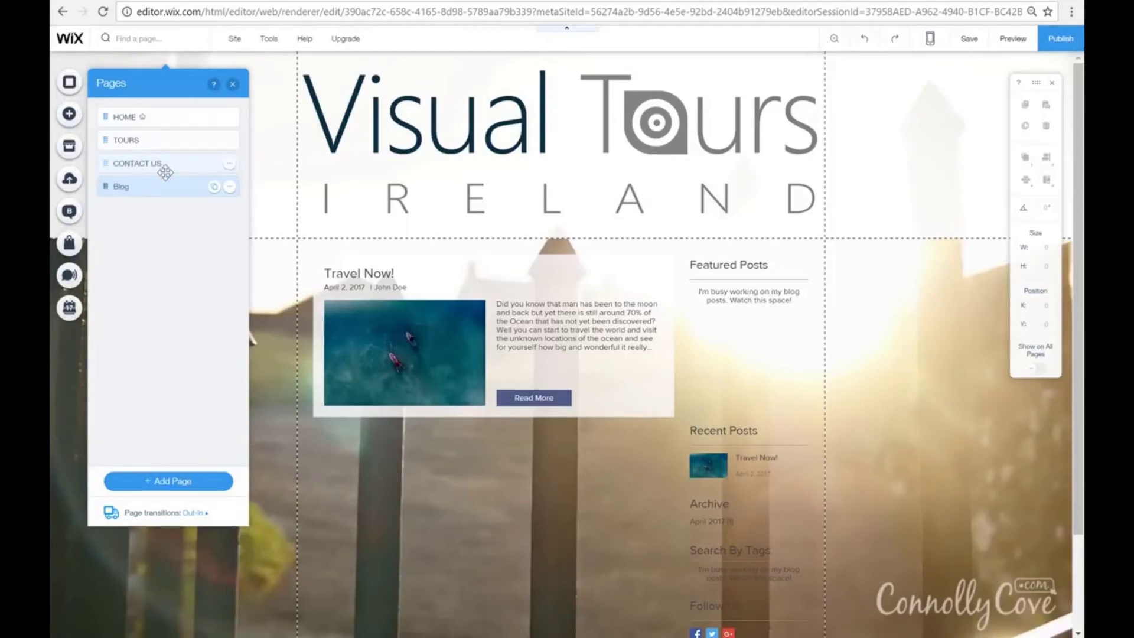
pyautogui.click(233, 84)
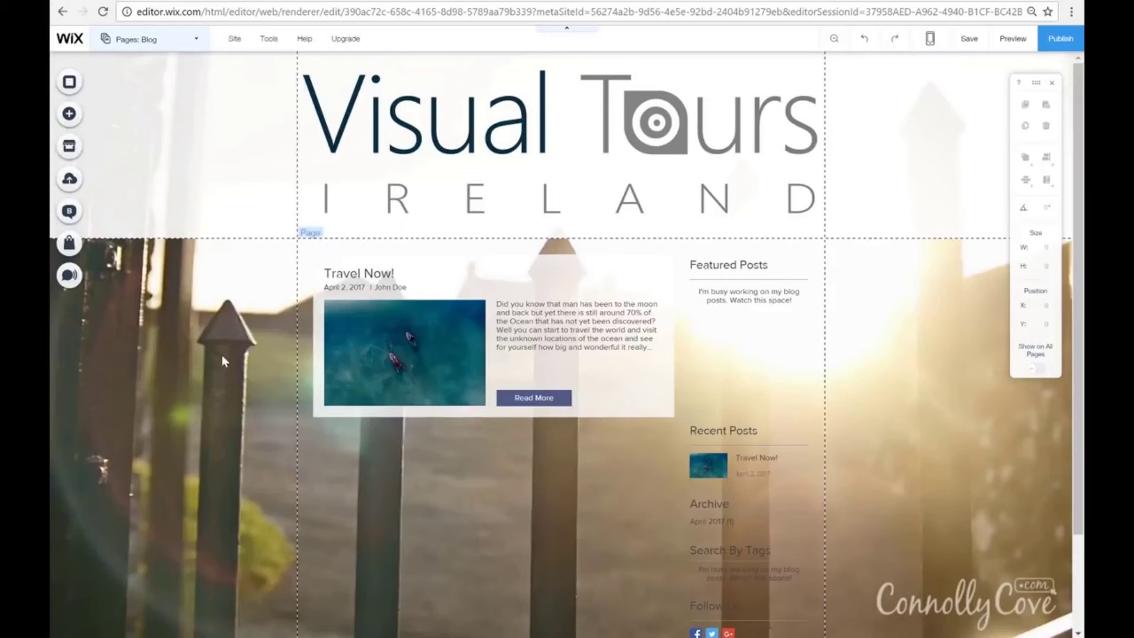
pyautogui.click(191, 41)
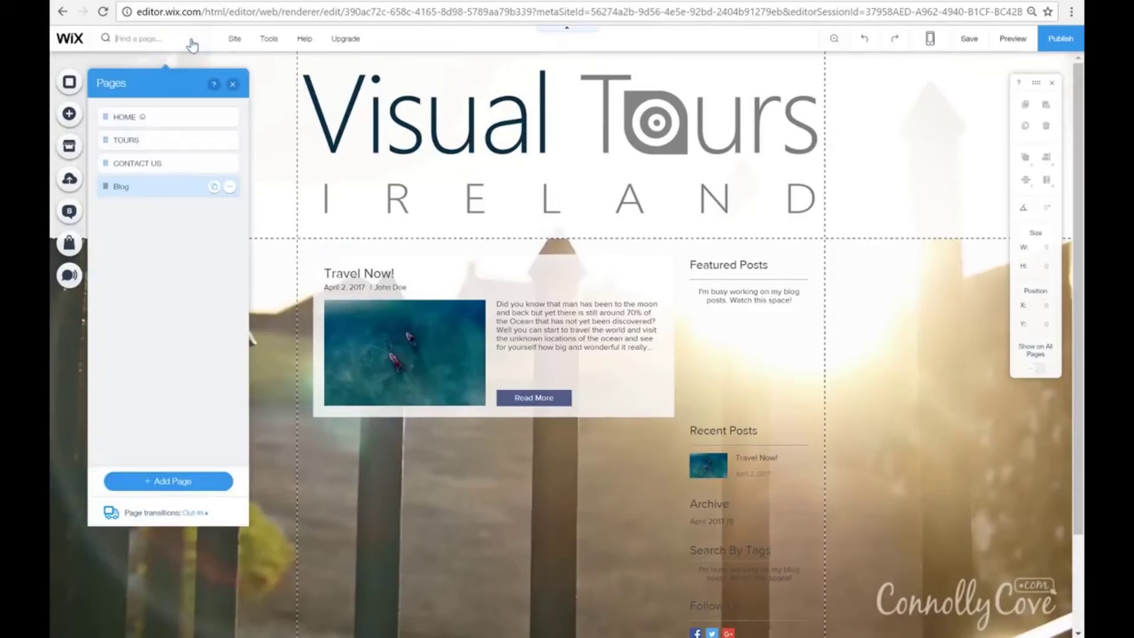
pyautogui.click(159, 123)
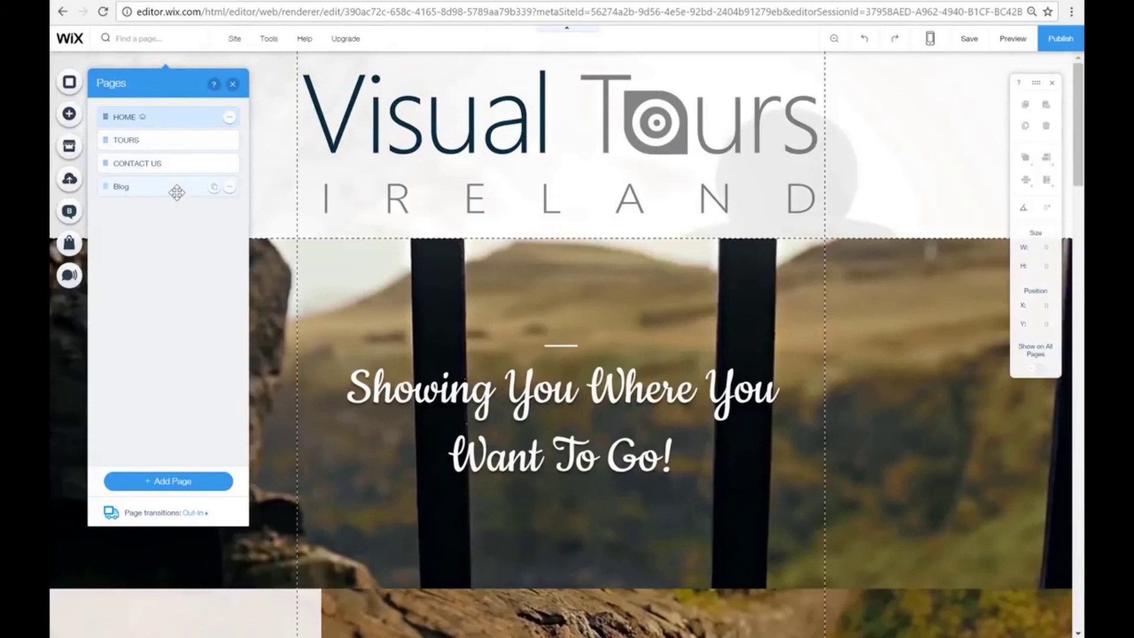
pyautogui.click(233, 84)
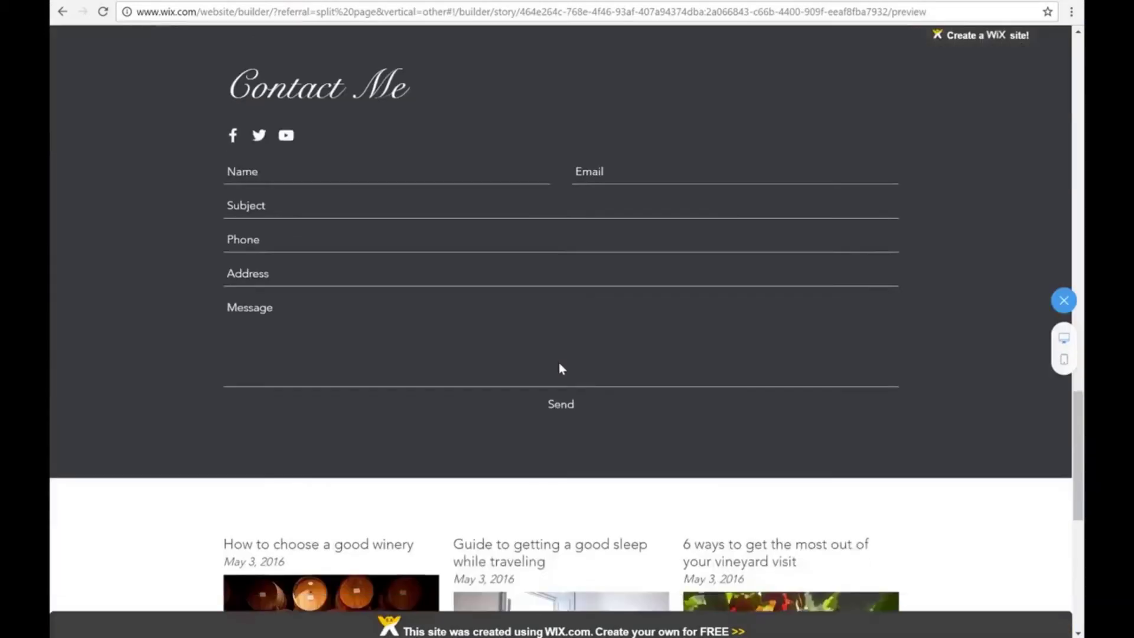
# Compare the ADI site preview with the sections of the classic editor's HOME page.
pyautogui.scroll(-9, 559, 363)
pyautogui.scroll(15, 560, 362)
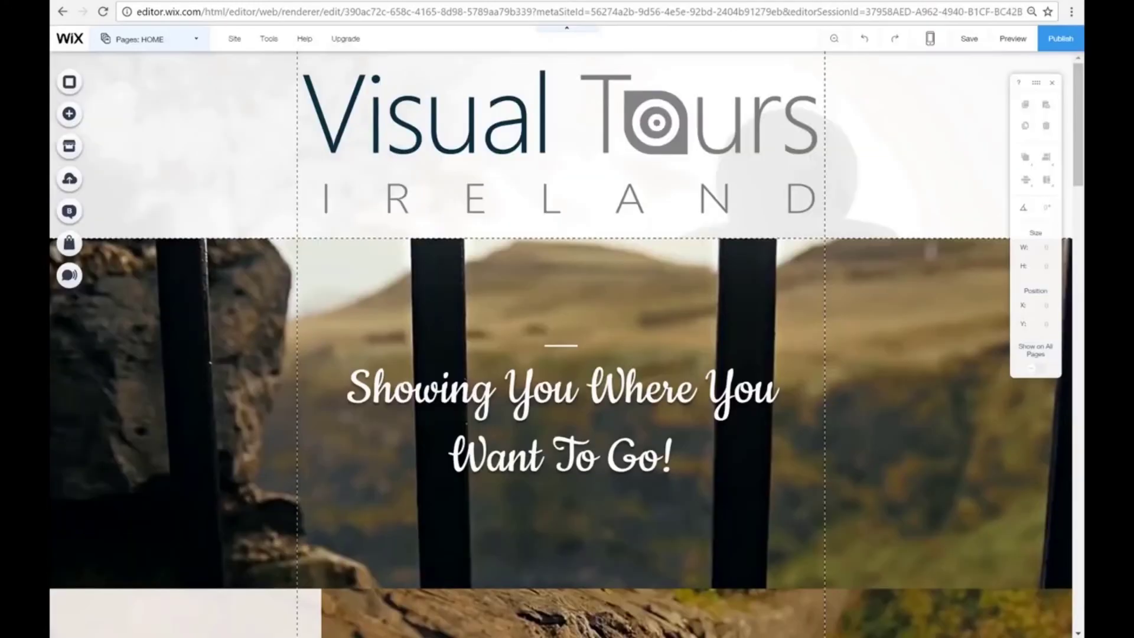
pyautogui.scroll(-6, 544, 292)
pyautogui.scroll(-10, 544, 292)
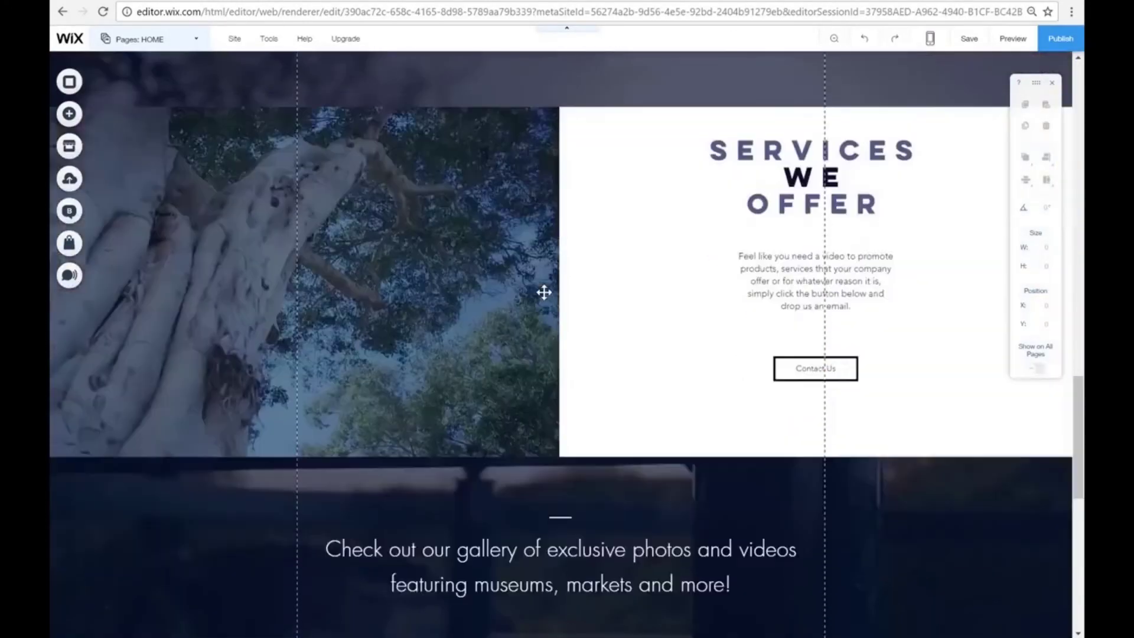
pyautogui.scroll(15, 544, 293)
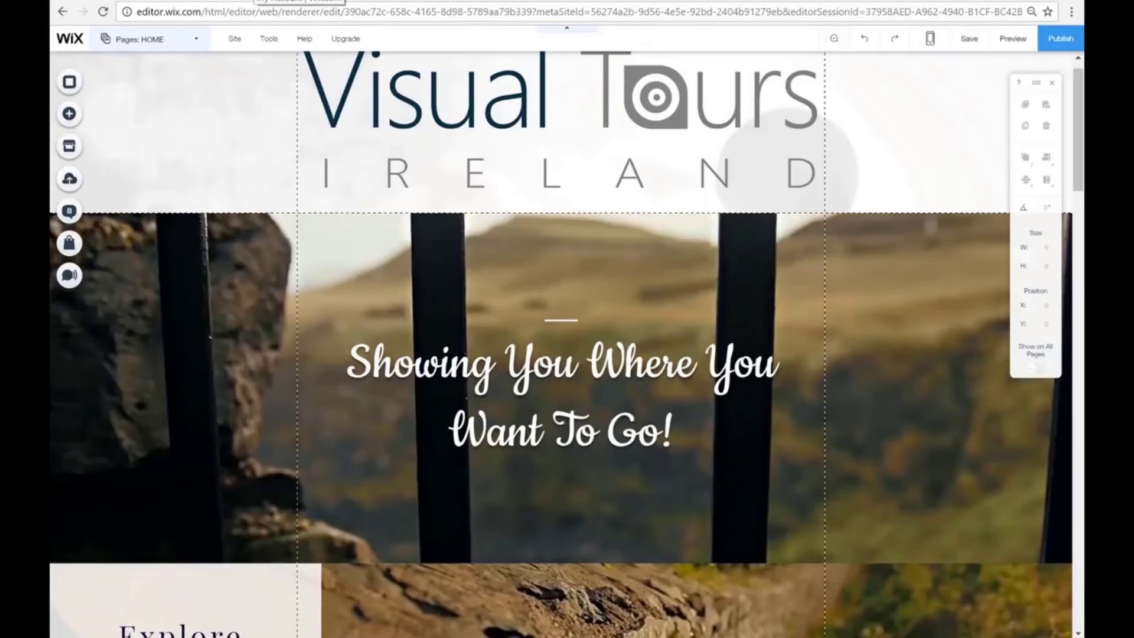
# Switch to the visualtoursireland site dashboard and open SEO Wiz.
pyautogui.click(255, 1)
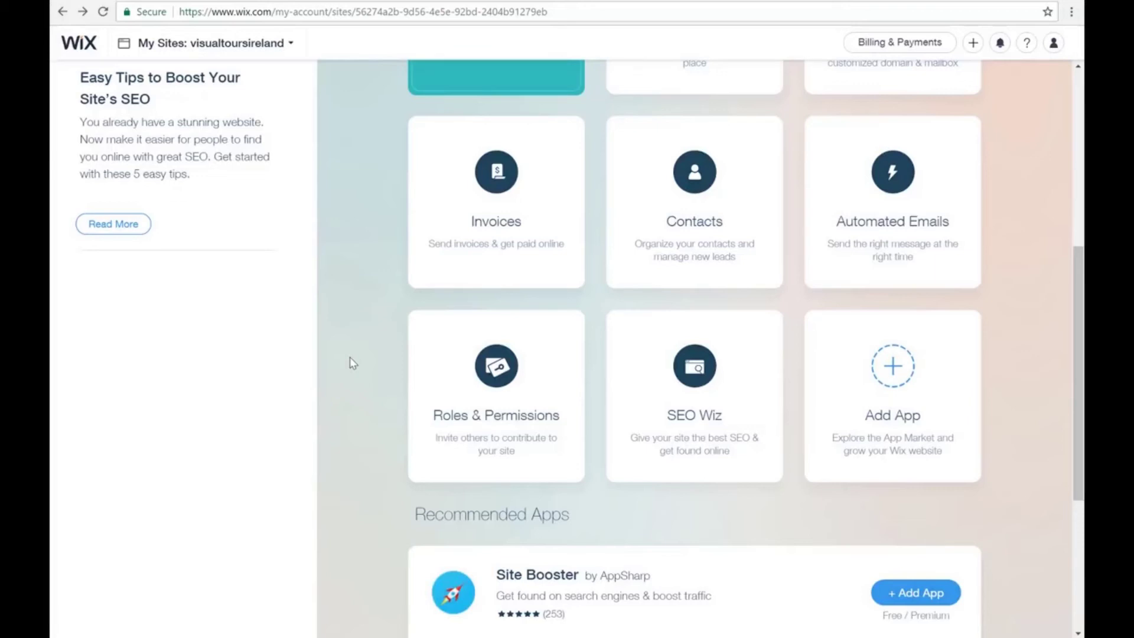
pyautogui.scroll(1, 353, 363)
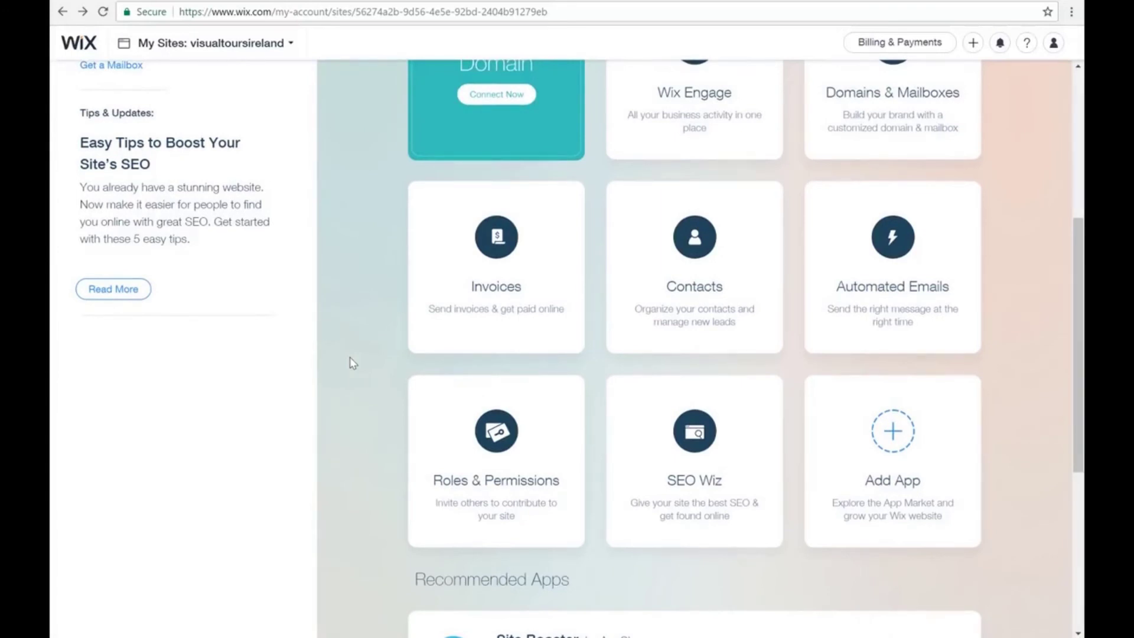
pyautogui.click(677, 413)
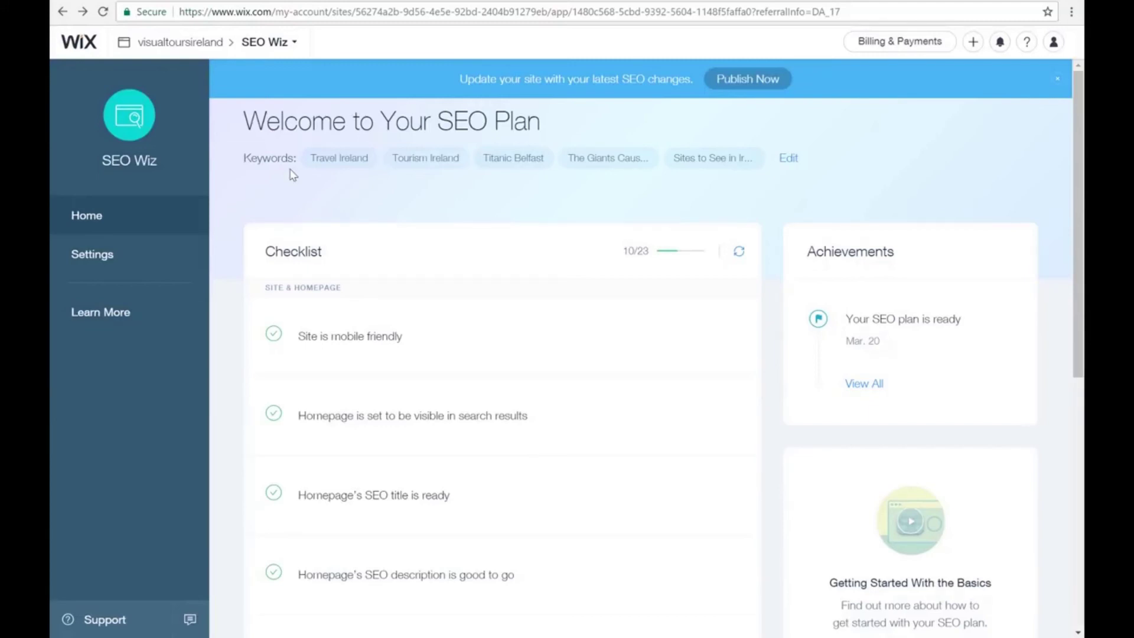
# Open the SEO keywords for editing and review the site name, location, keywords and Google search settings.
pyautogui.click(788, 159)
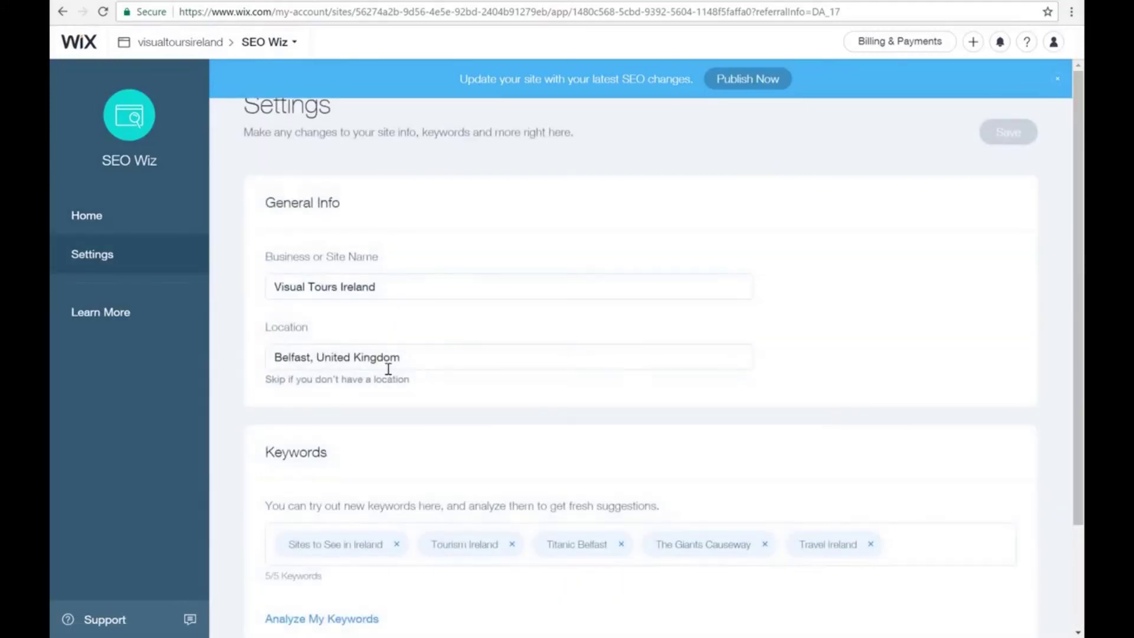
pyautogui.scroll(-2, 418, 202)
pyautogui.scroll(2, 418, 201)
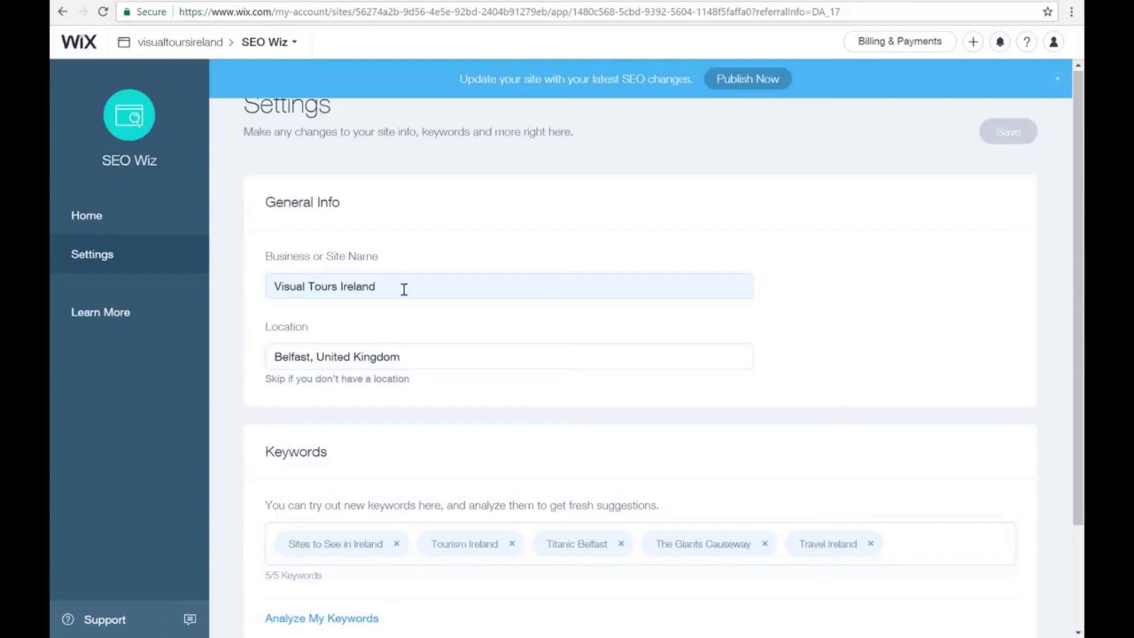
pyautogui.scroll(-3, 404, 290)
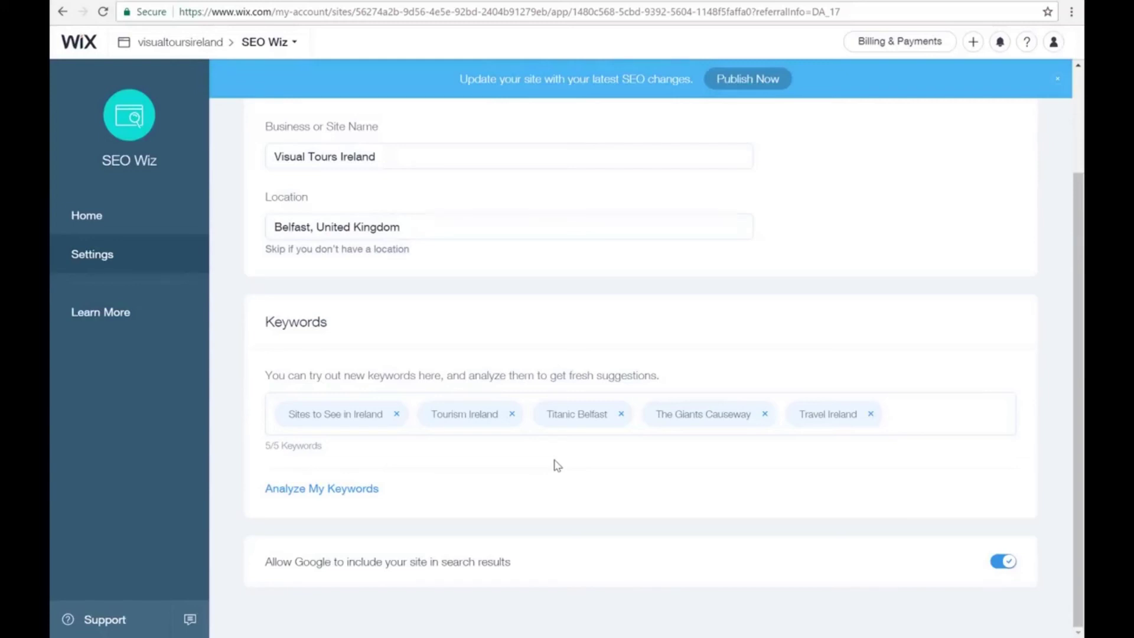
# Return to the SEO plan, expand the homepage SEO description item, and review the checklist down to the Blog page tasks.
pyautogui.hotkey('alt', 'Left')
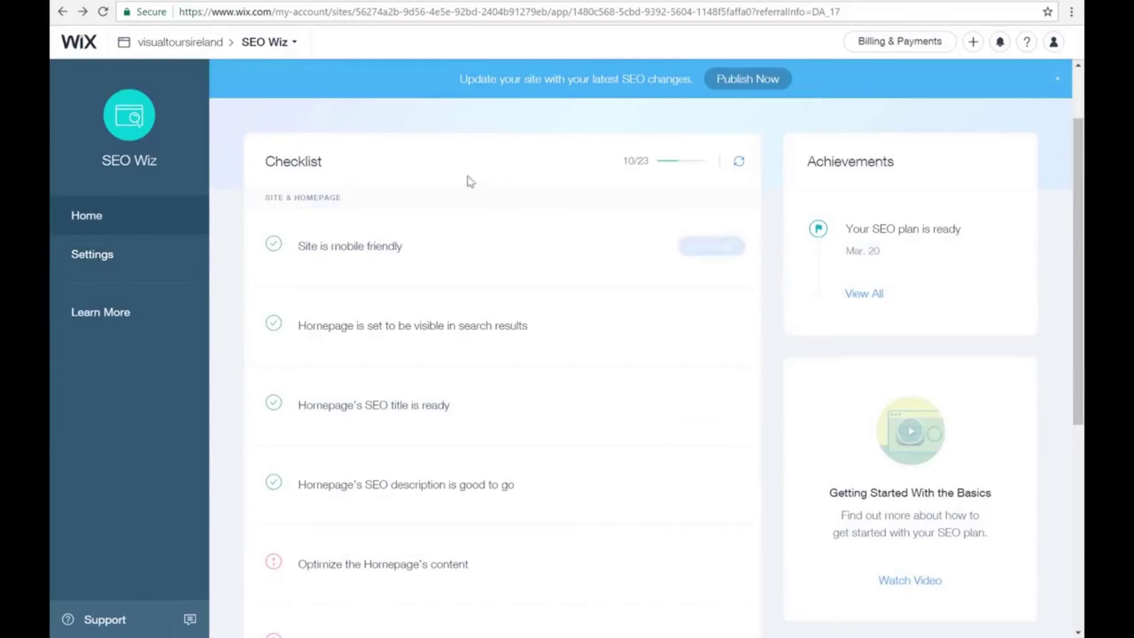
pyautogui.moveTo(492, 242)
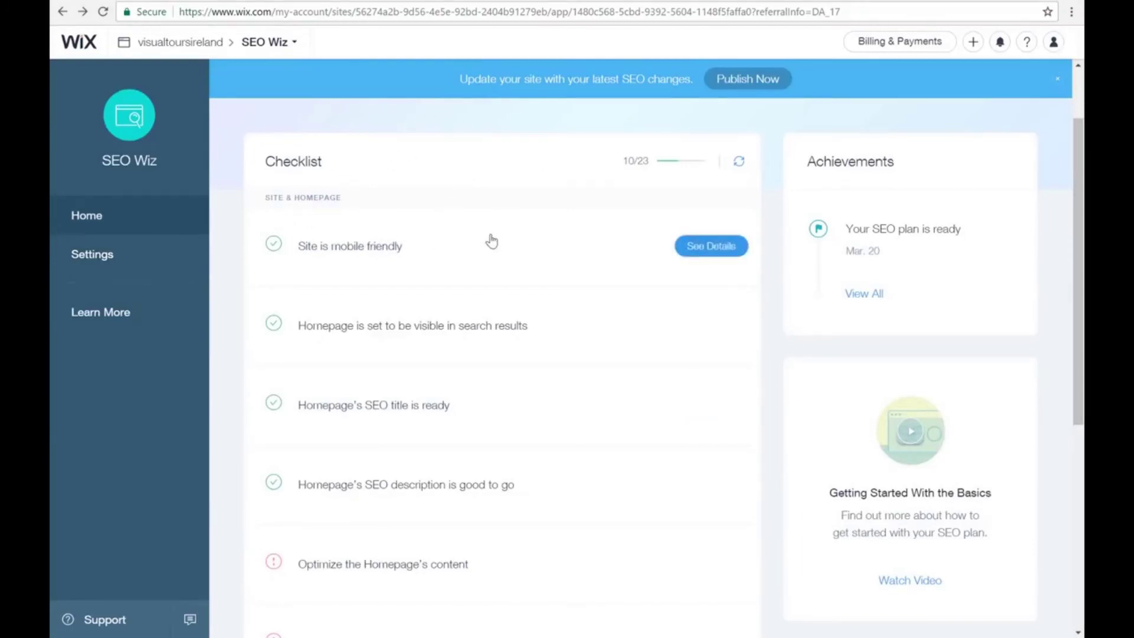
pyautogui.click(602, 455)
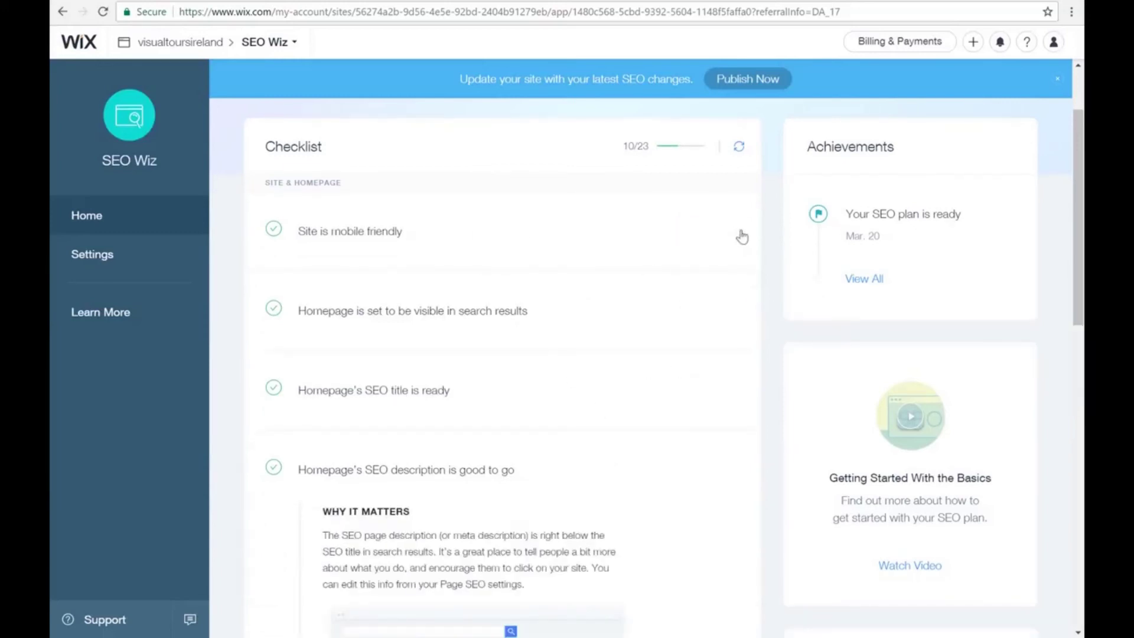
pyautogui.scroll(-10, 498, 292)
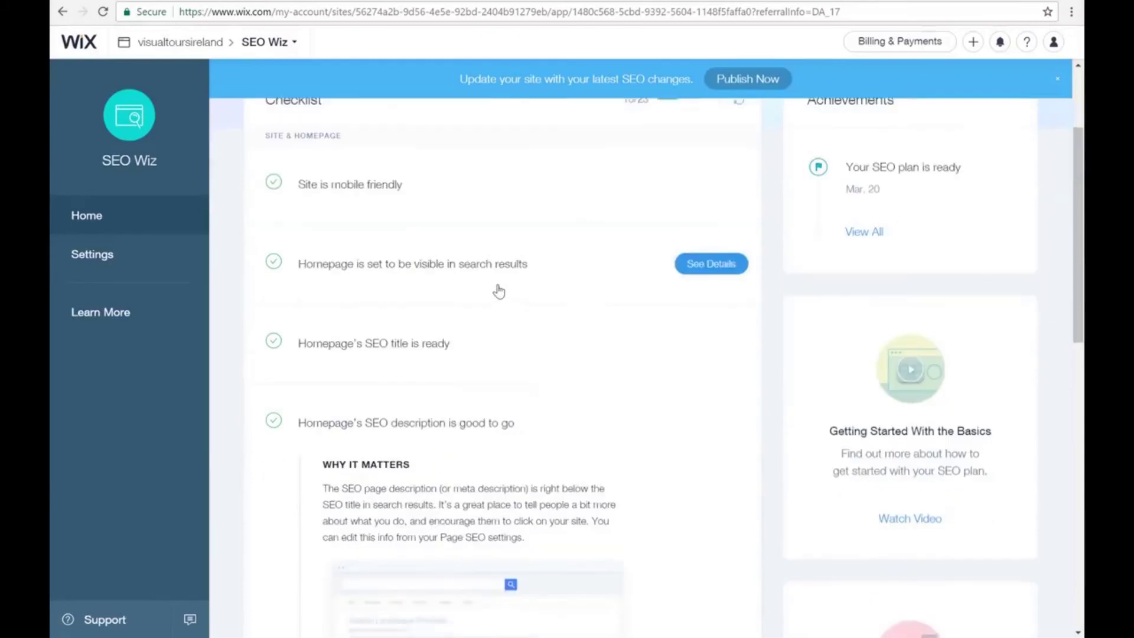
pyautogui.scroll(-1, 498, 291)
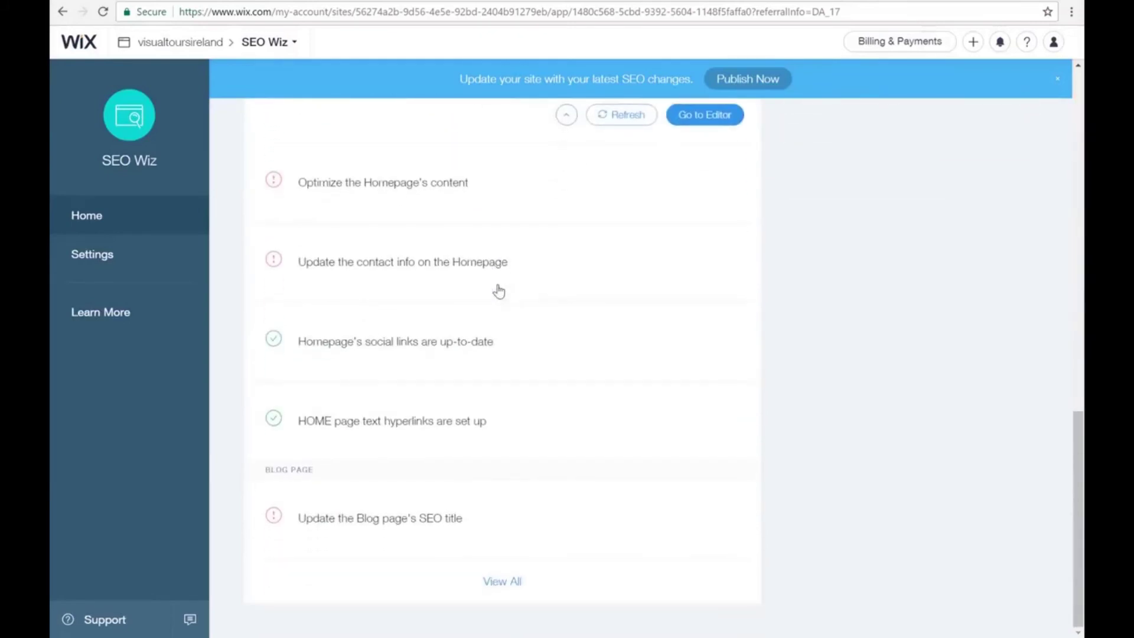
pyautogui.scroll(10, 742, 436)
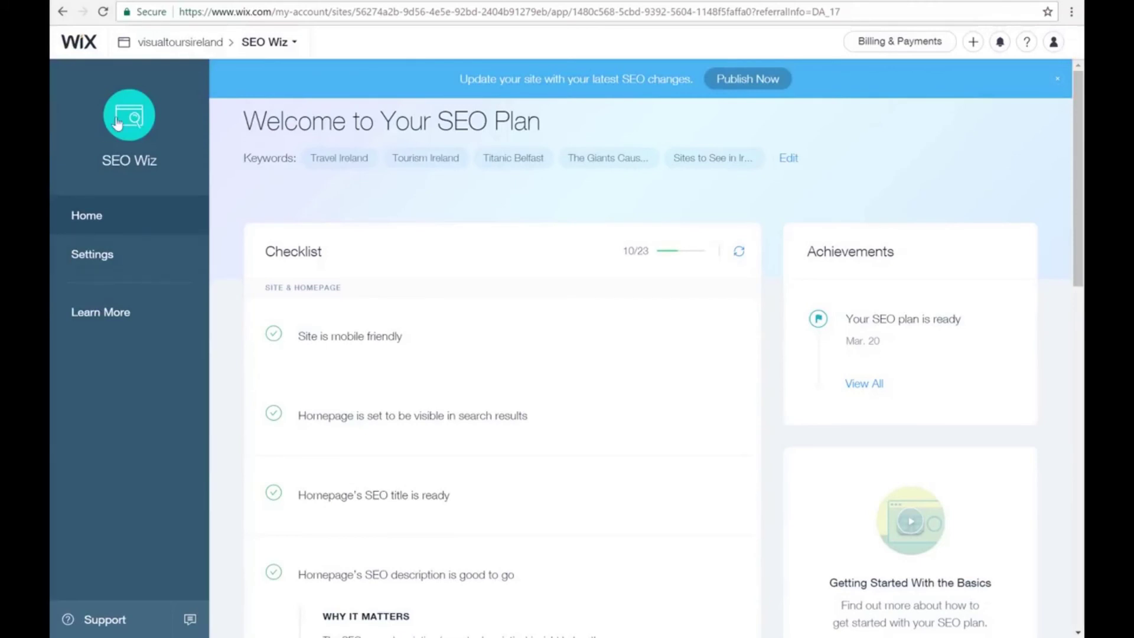
# Return to the visualtoursireland dashboard to view its apps, and switch to the ADI site preview to check the Wix ads.
pyautogui.click(175, 44)
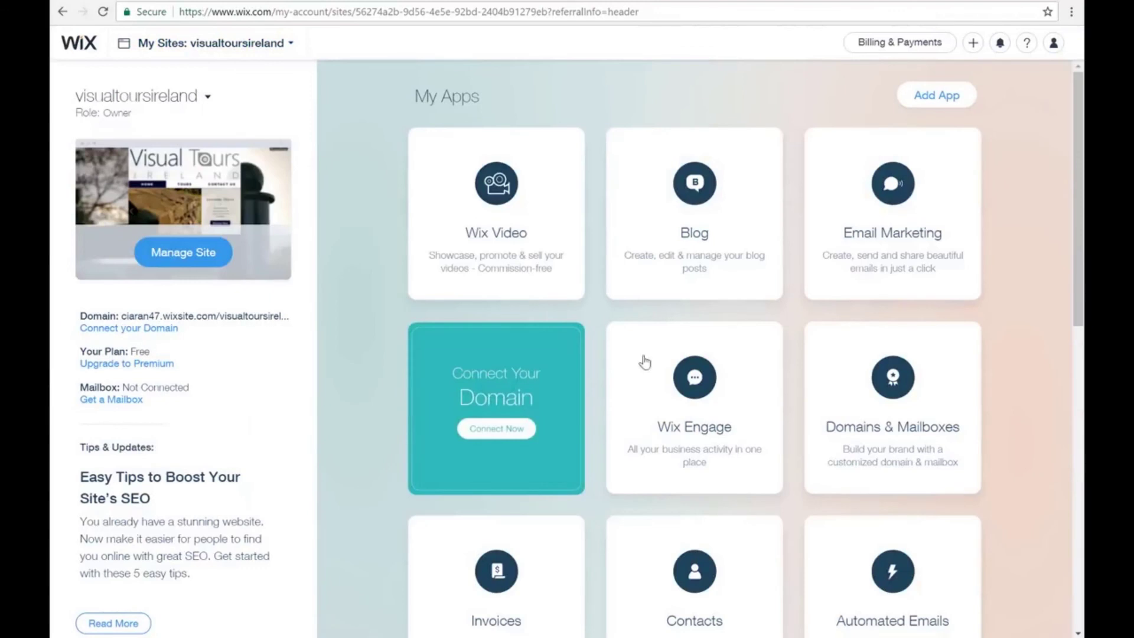
pyautogui.scroll(-4, 594, 363)
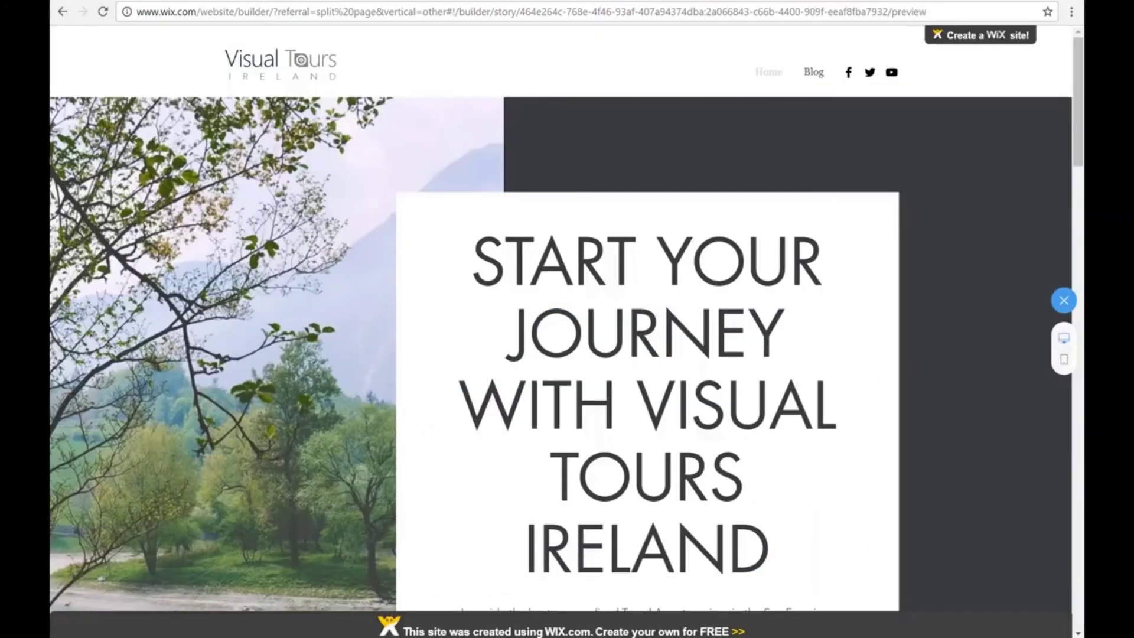
pyautogui.moveTo(963, 53)
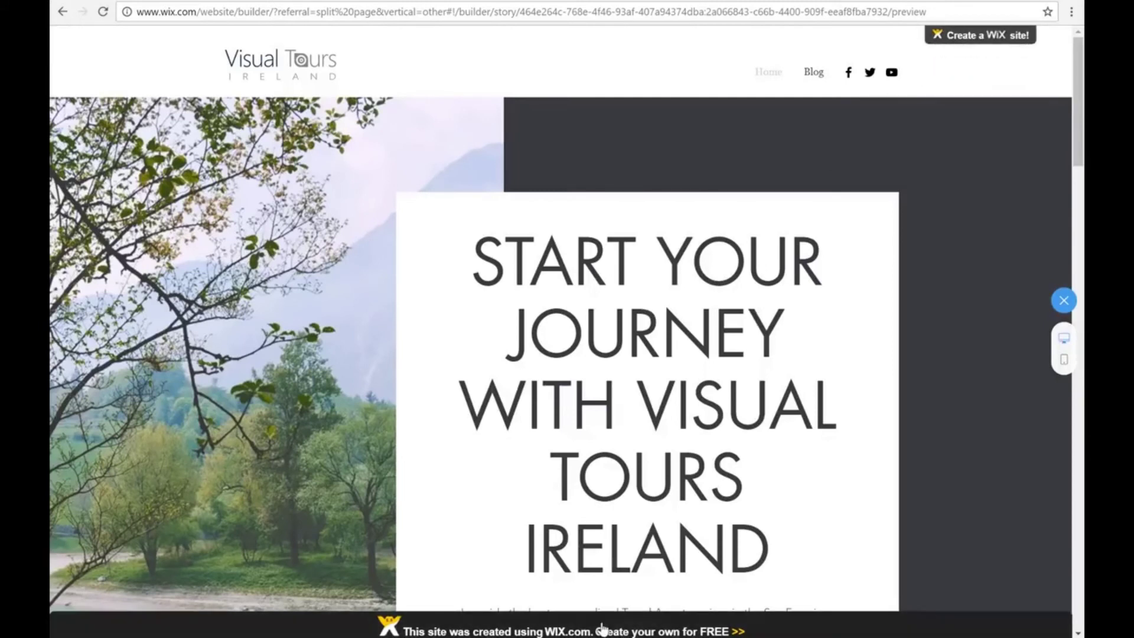
# Review the ADI site preview down to the Contact Me form, checking where the Wix ads are placed.
pyautogui.scroll(-15, 443, 225)
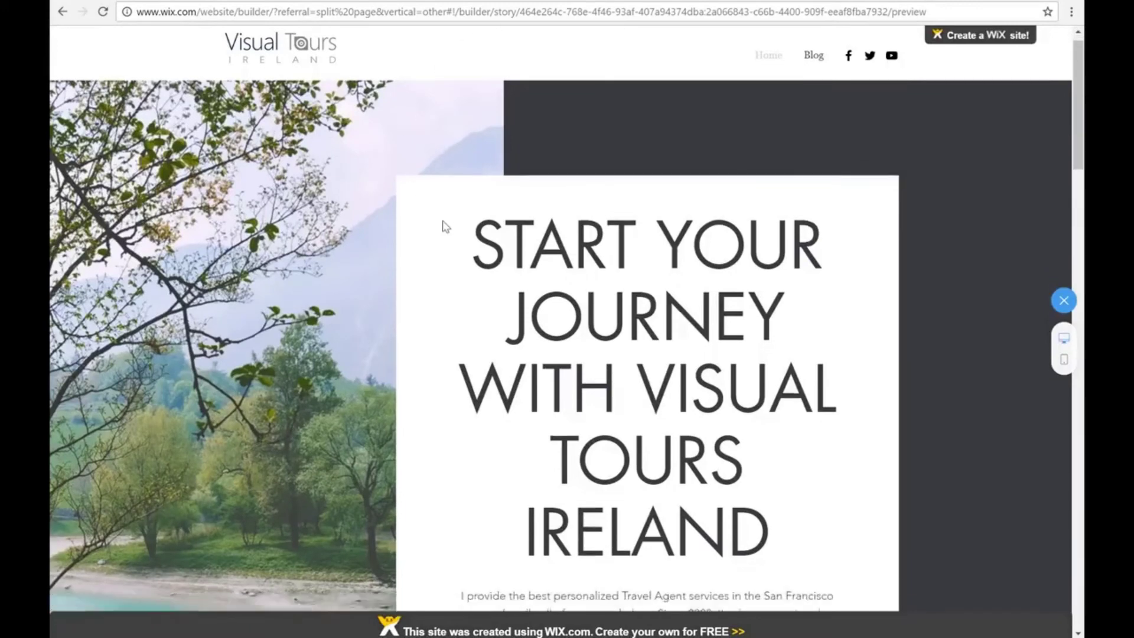
pyautogui.scroll(-15, 444, 226)
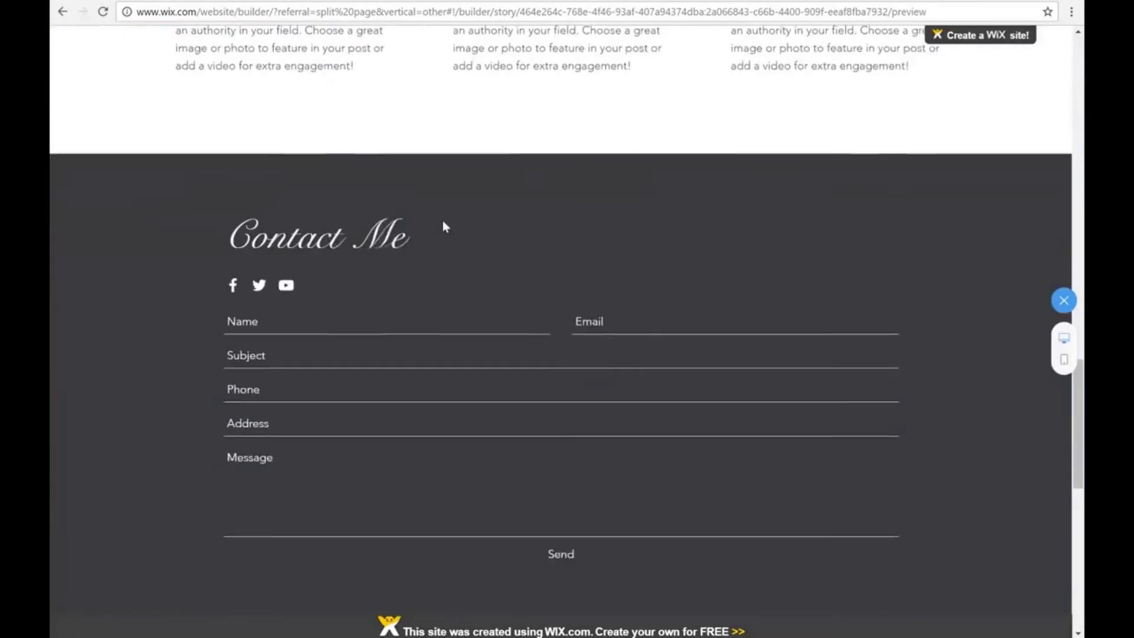
pyautogui.scroll(20, 444, 226)
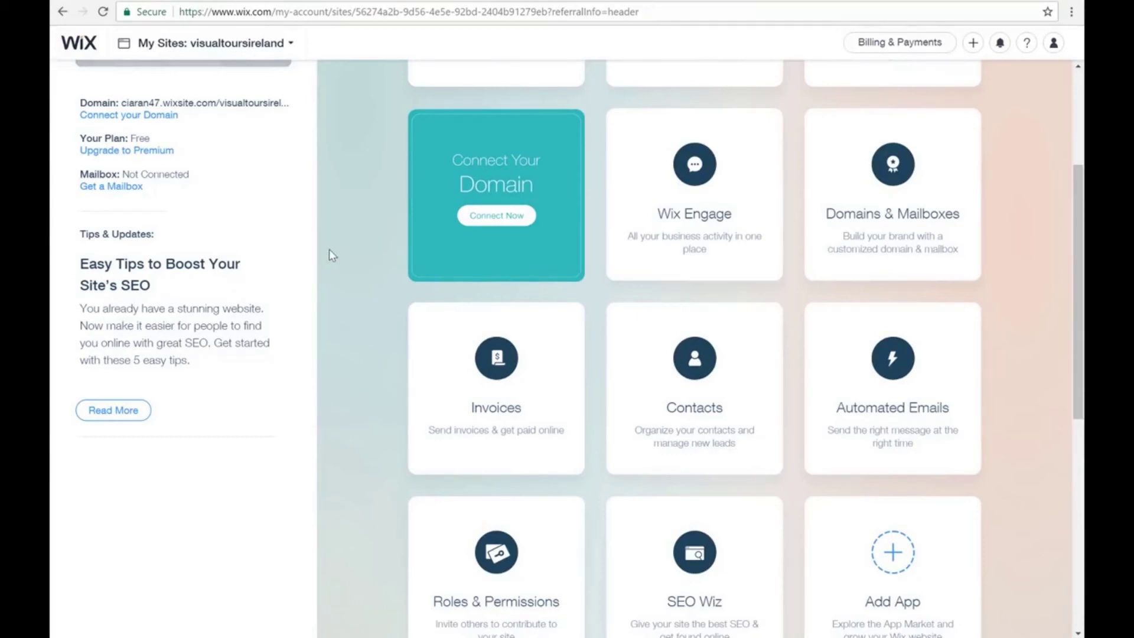
# Open the premium upgrade page from the visualtoursireland dashboard and review the plans, included features and payment information.
pyautogui.scroll(4, 328, 250)
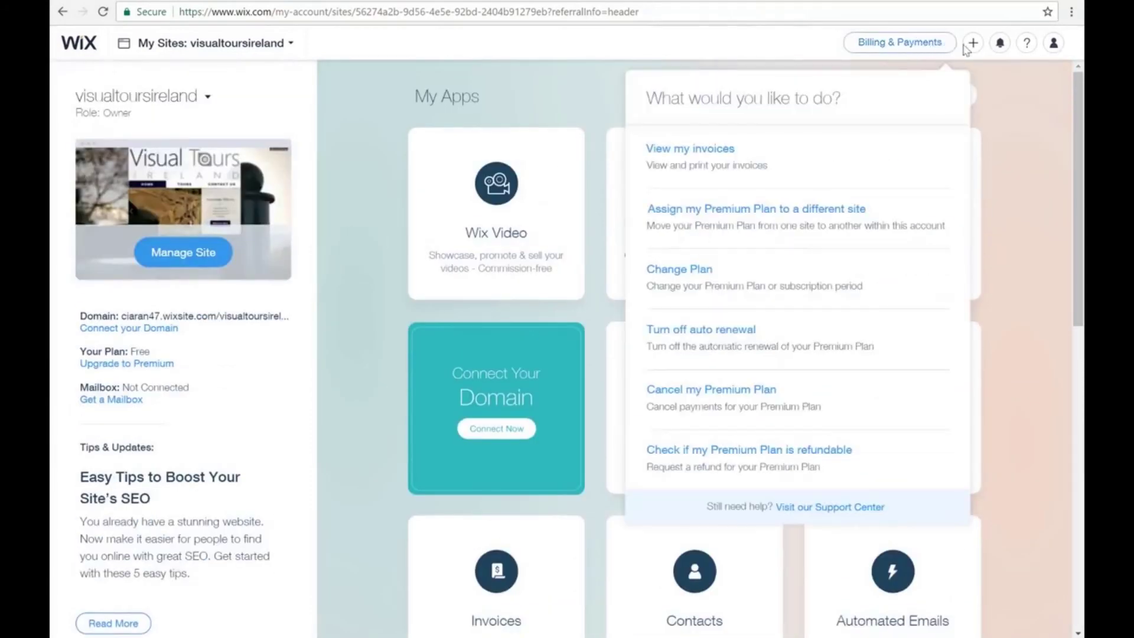
pyautogui.scroll(-4, 328, 309)
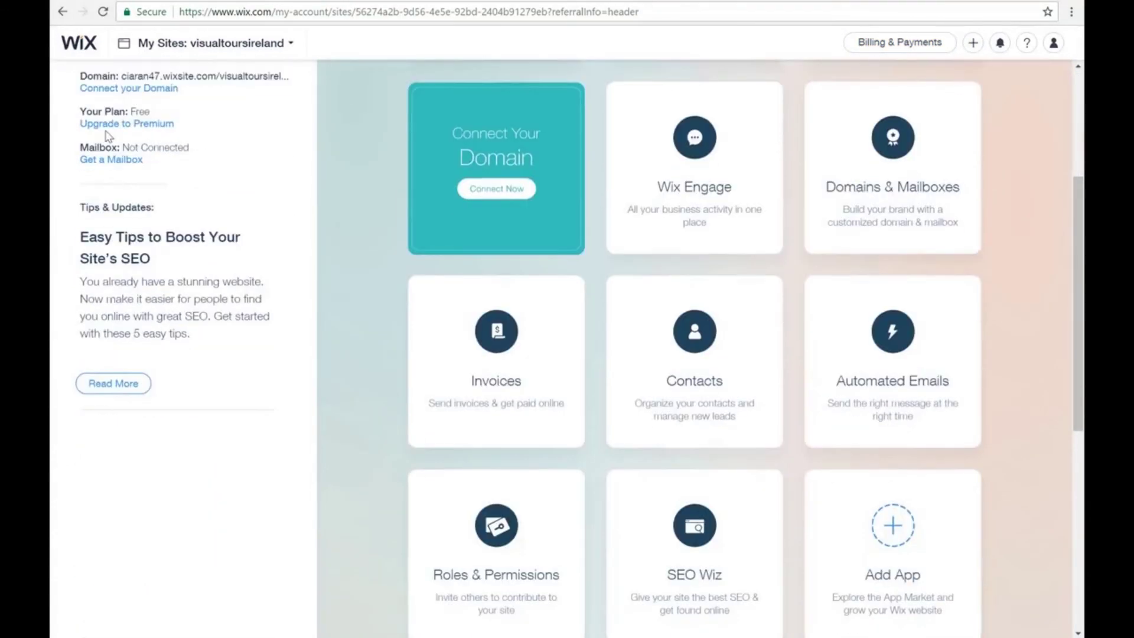
pyautogui.click(126, 125)
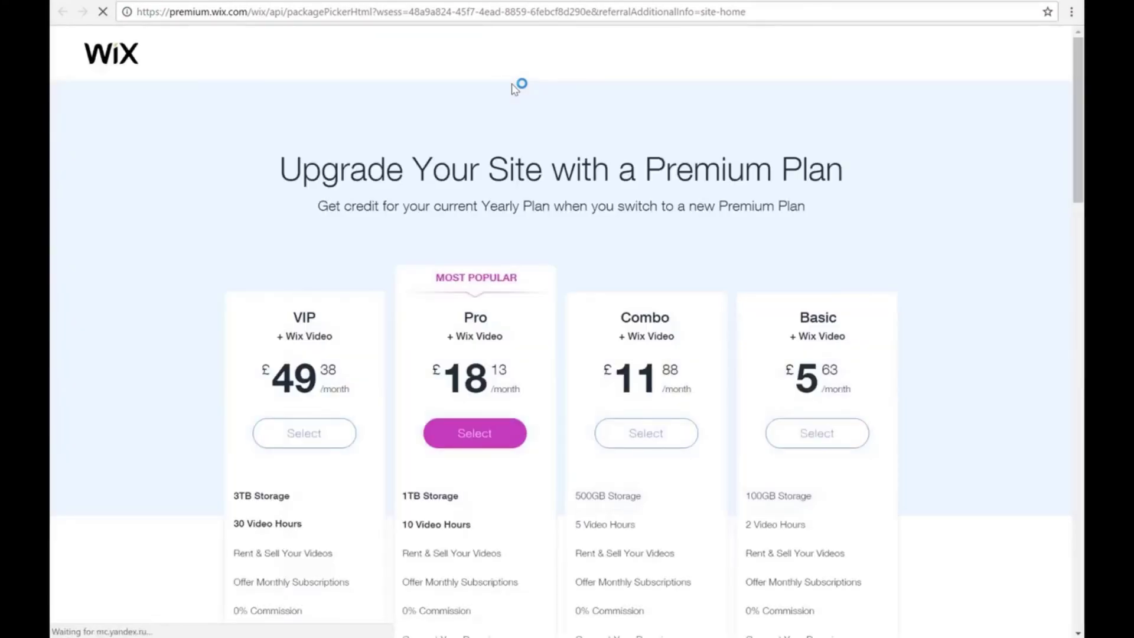
pyautogui.scroll(-12, 584, 340)
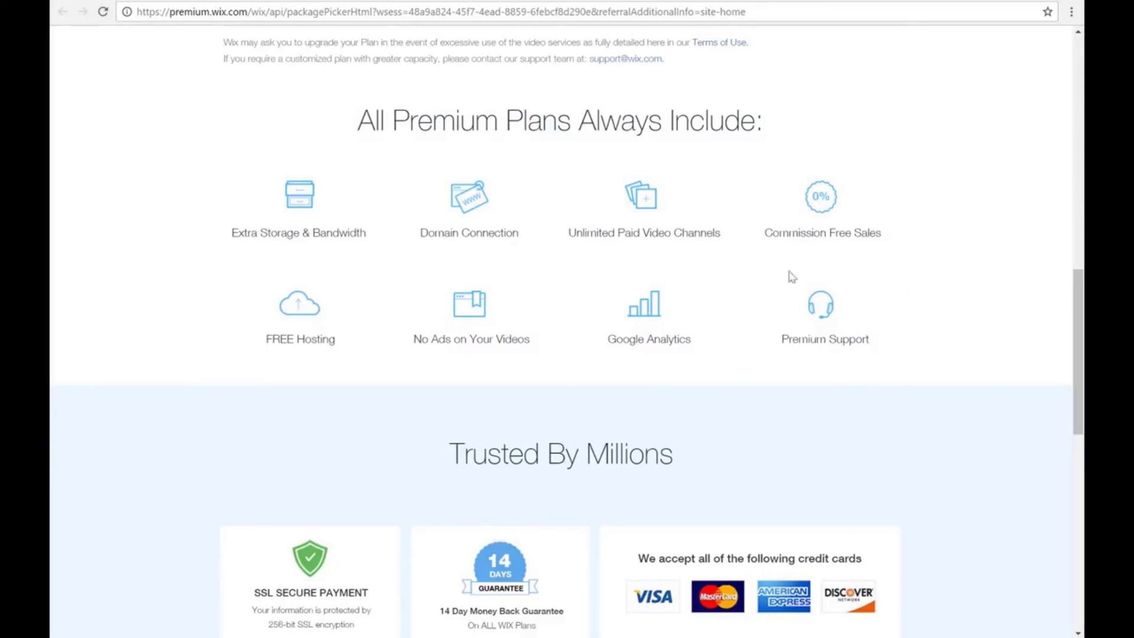
pyautogui.scroll(-3, 648, 305)
pyautogui.scroll(-8, 652, 177)
pyautogui.scroll(20, 764, 204)
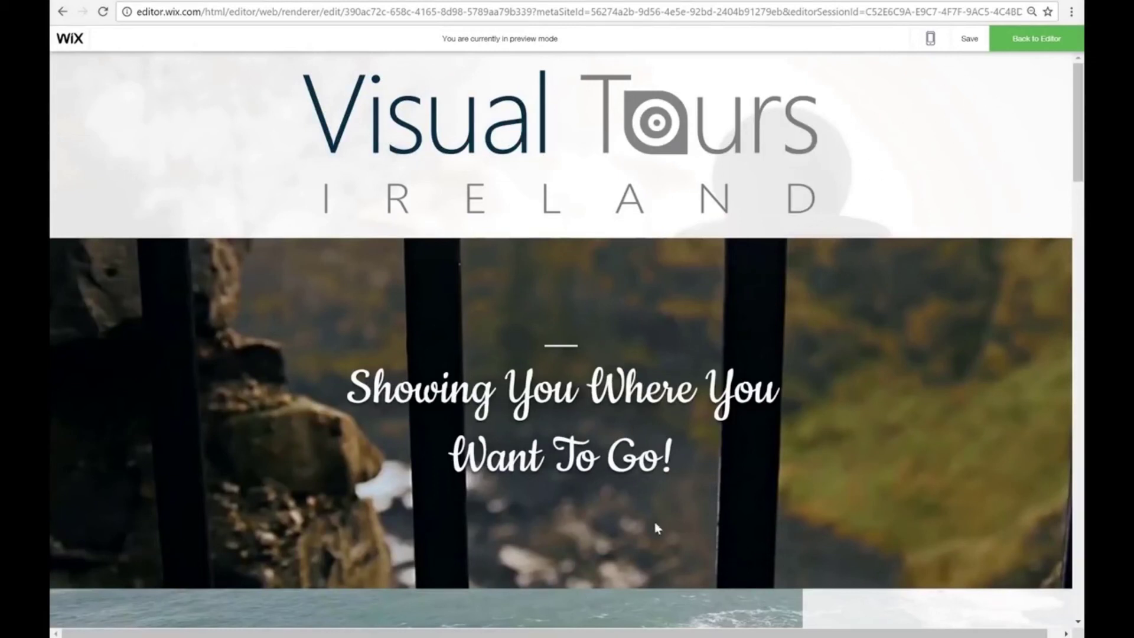
# Switch to the classic editor's site preview, review the full home page, and return to the editor.
pyautogui.scroll(-10, 759, 519)
pyautogui.scroll(-15, 760, 520)
pyautogui.scroll(-5, 761, 523)
pyautogui.scroll(15, 761, 523)
pyautogui.scroll(10, 760, 522)
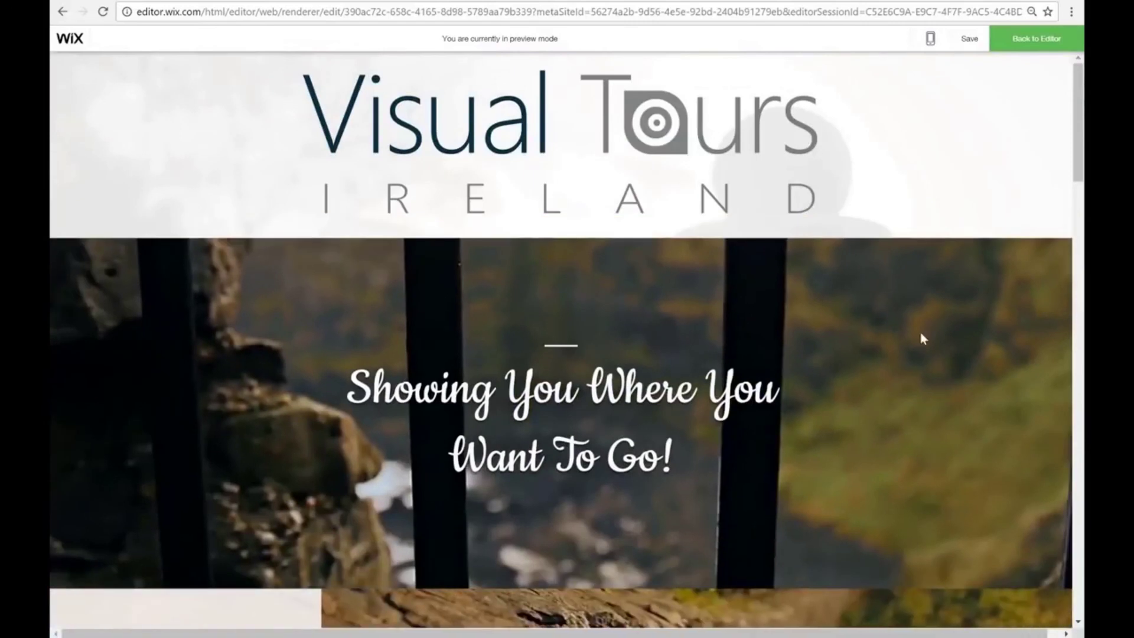
pyautogui.click(1038, 52)
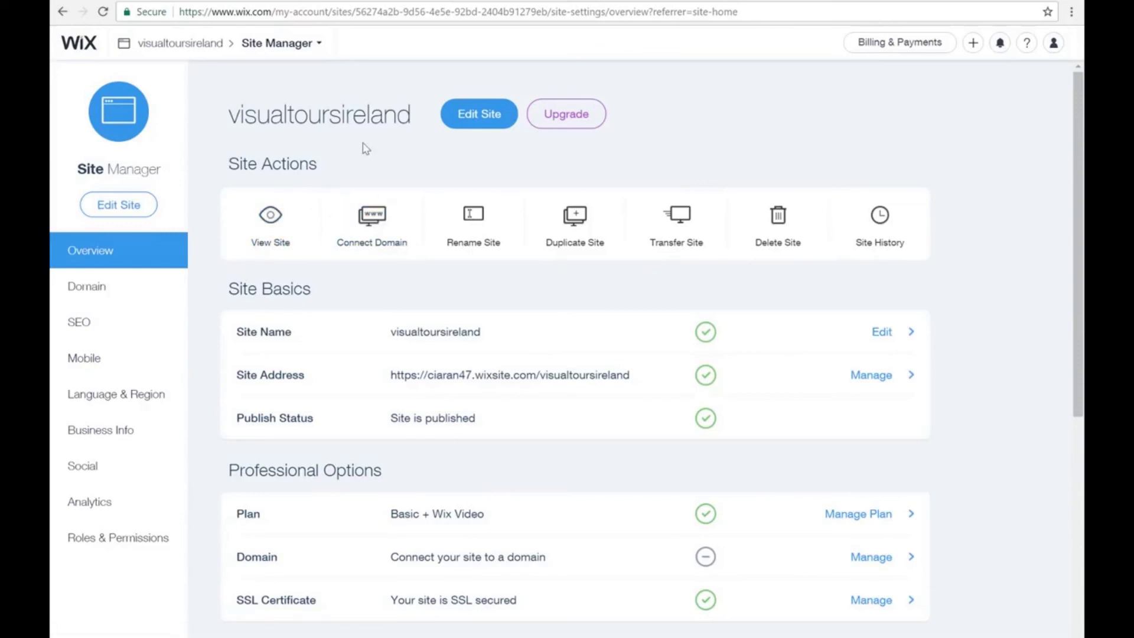
# Open the domain connection page from the visualtoursireland dashboard and highlight the premium.wix.com part of the page address.
pyautogui.click(127, 332)
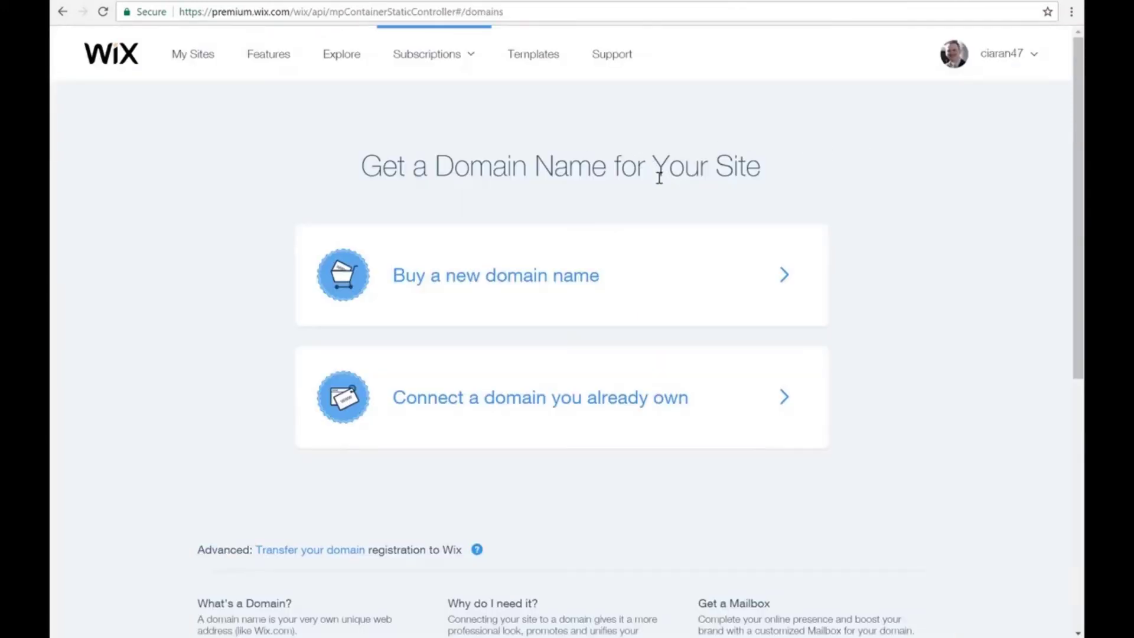
pyautogui.moveTo(208, 12); pyautogui.dragTo(294, 8)
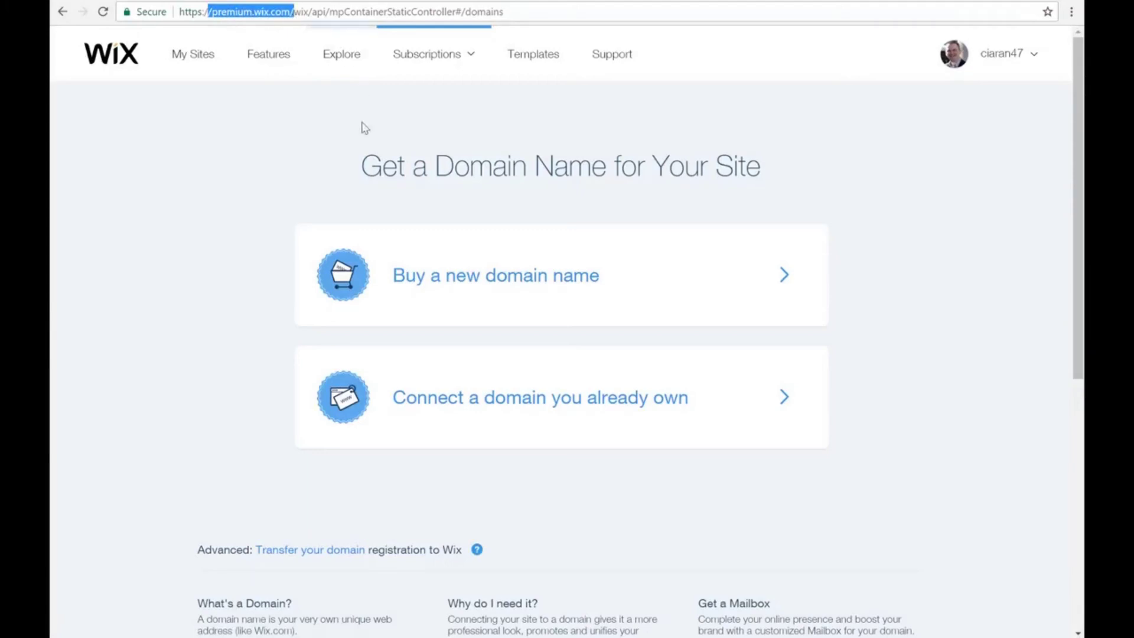
pyautogui.click(281, 123)
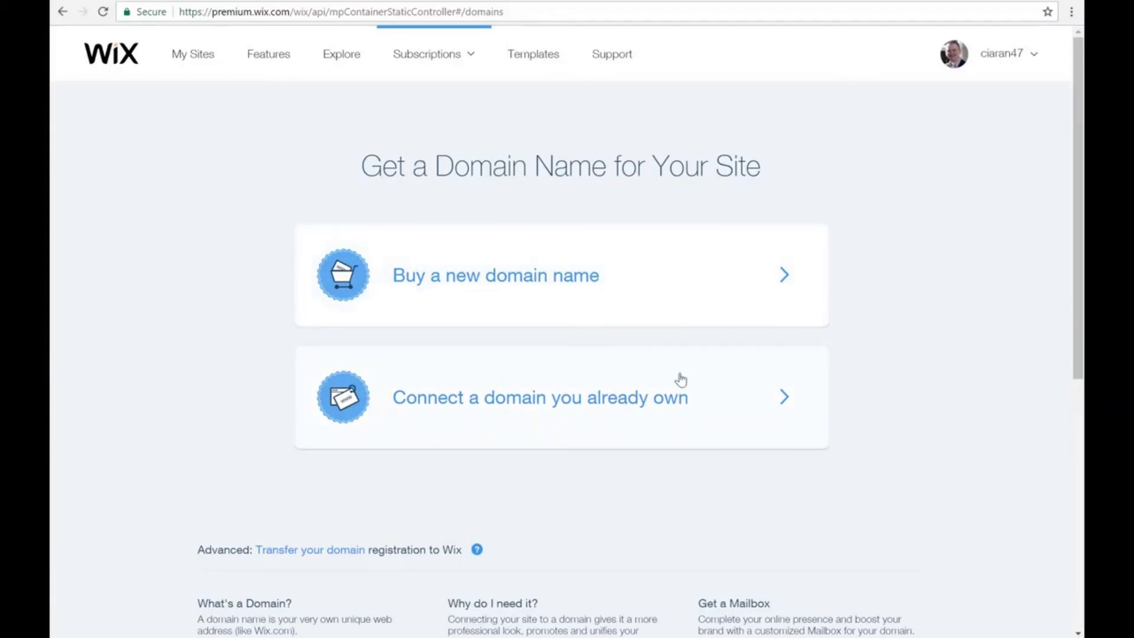
# Open the form for connecting an already owned domain, review its domain name field and registrar options, and return to the site dashboard.
pyautogui.click(715, 395)
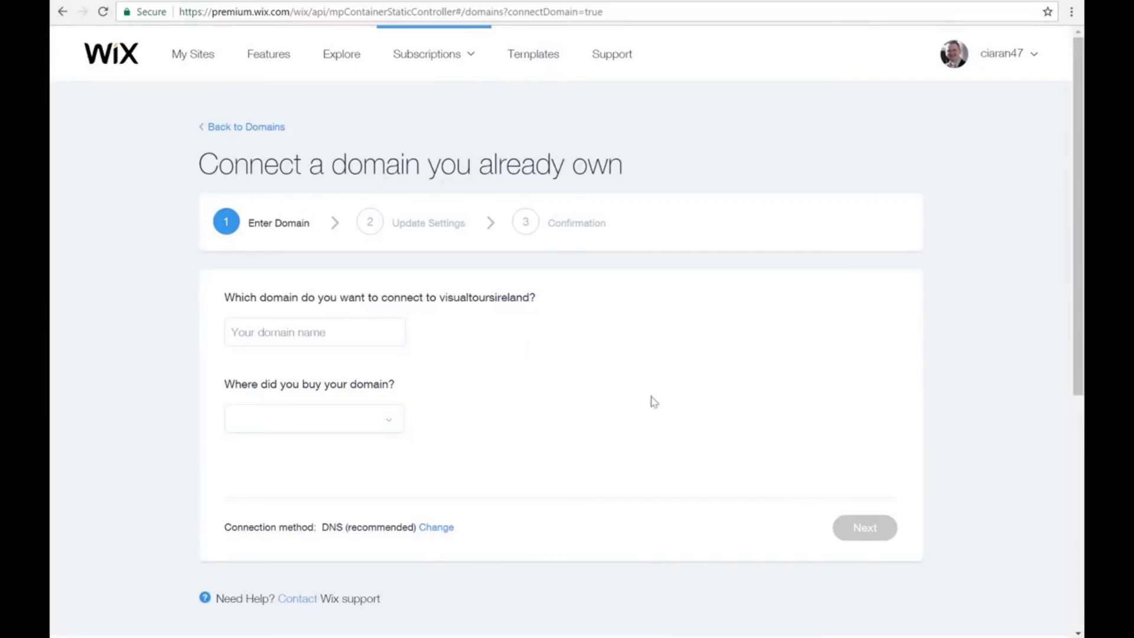
pyautogui.click(373, 334)
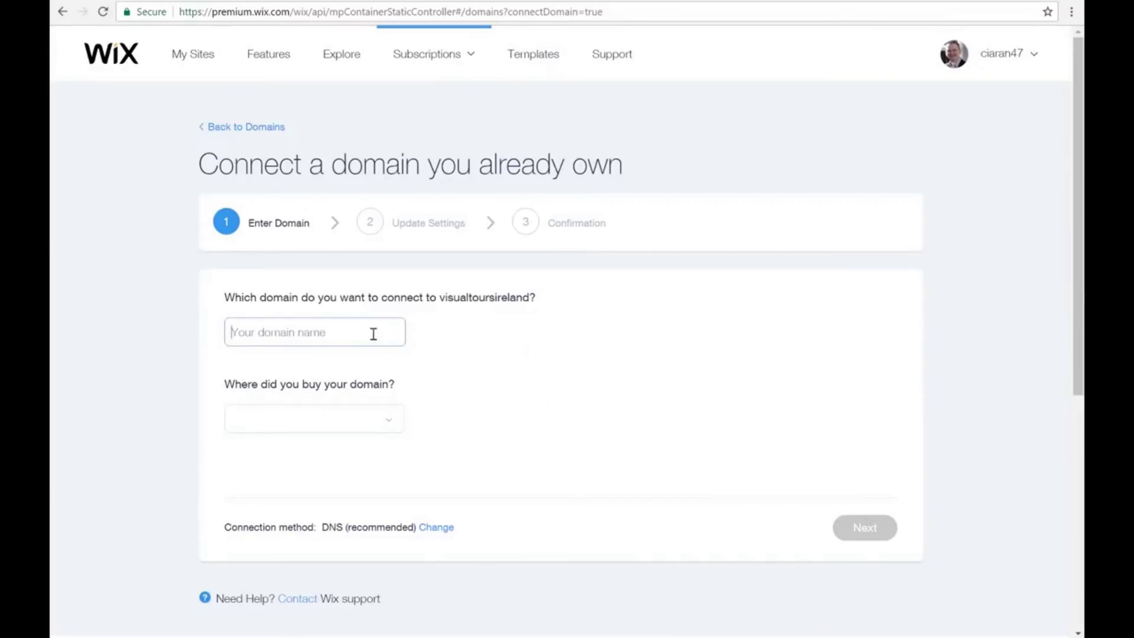
pyautogui.click(384, 421)
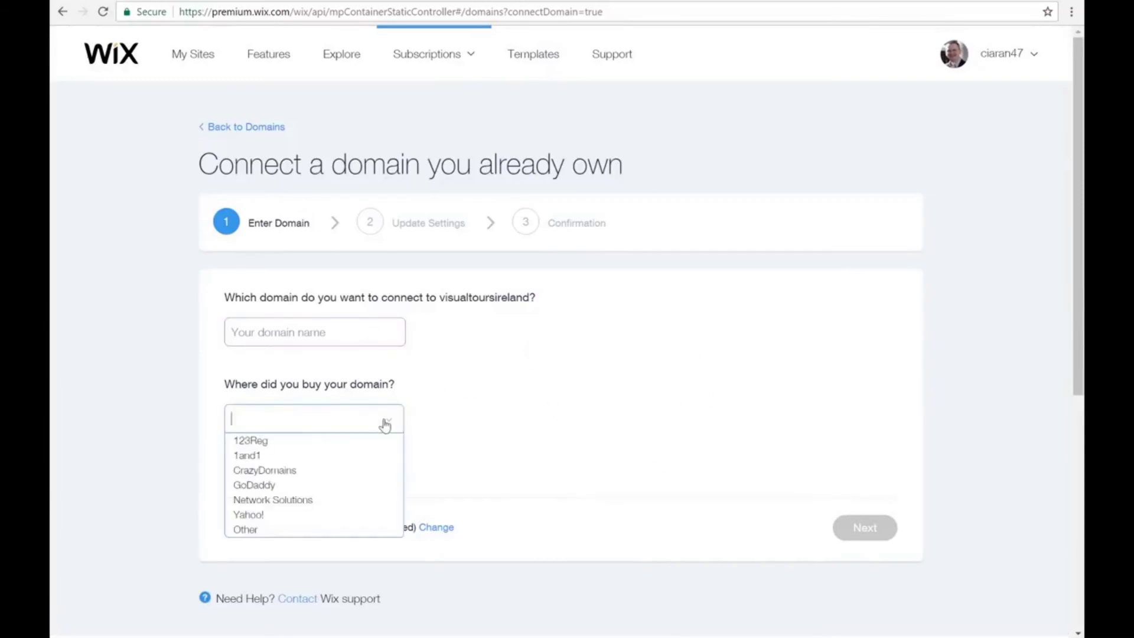
pyautogui.click(470, 475)
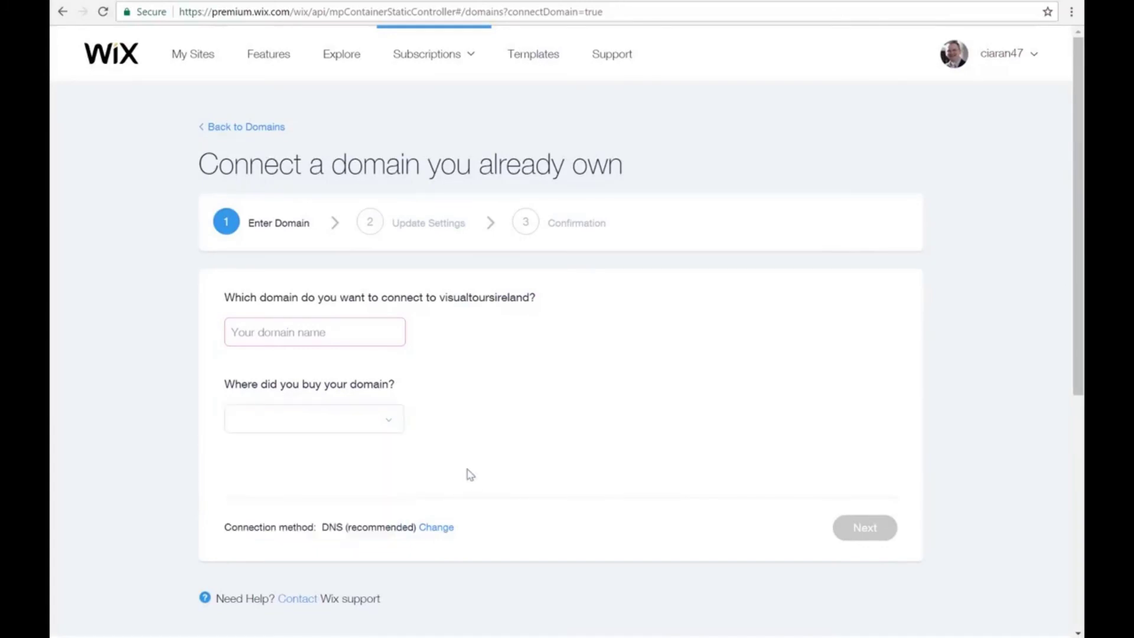
pyautogui.scroll(-5, 470, 474)
pyautogui.scroll(5, 473, 471)
pyautogui.click(204, 67)
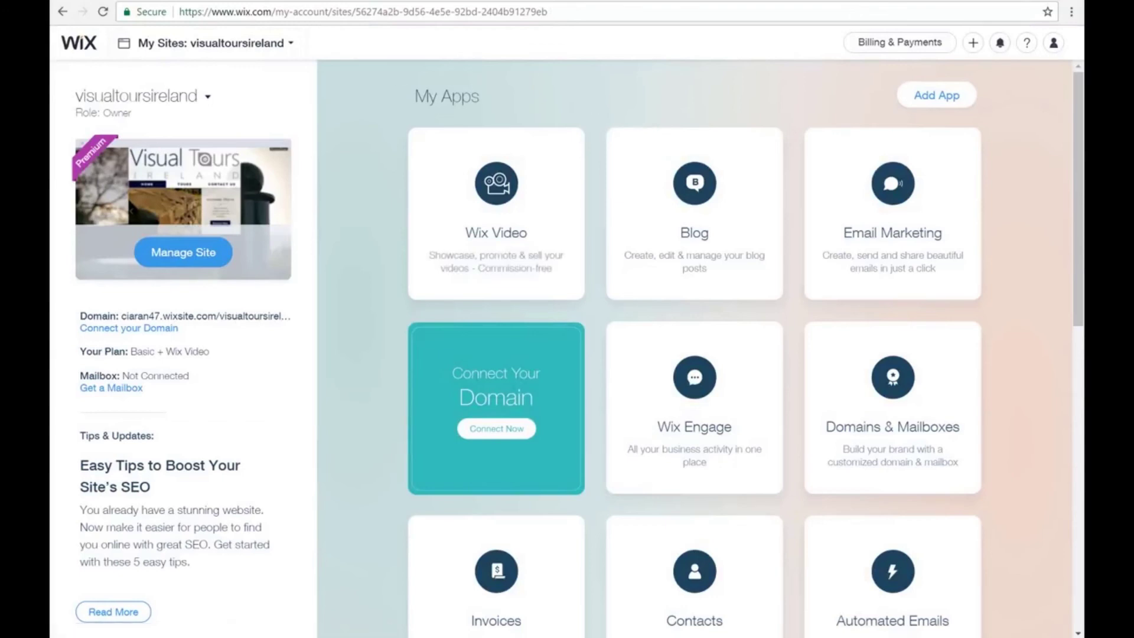
# Switch to the classic editor, publish the Visual Tours Ireland site, and dismiss the publish confirmation.
pyautogui.click(313, 2)
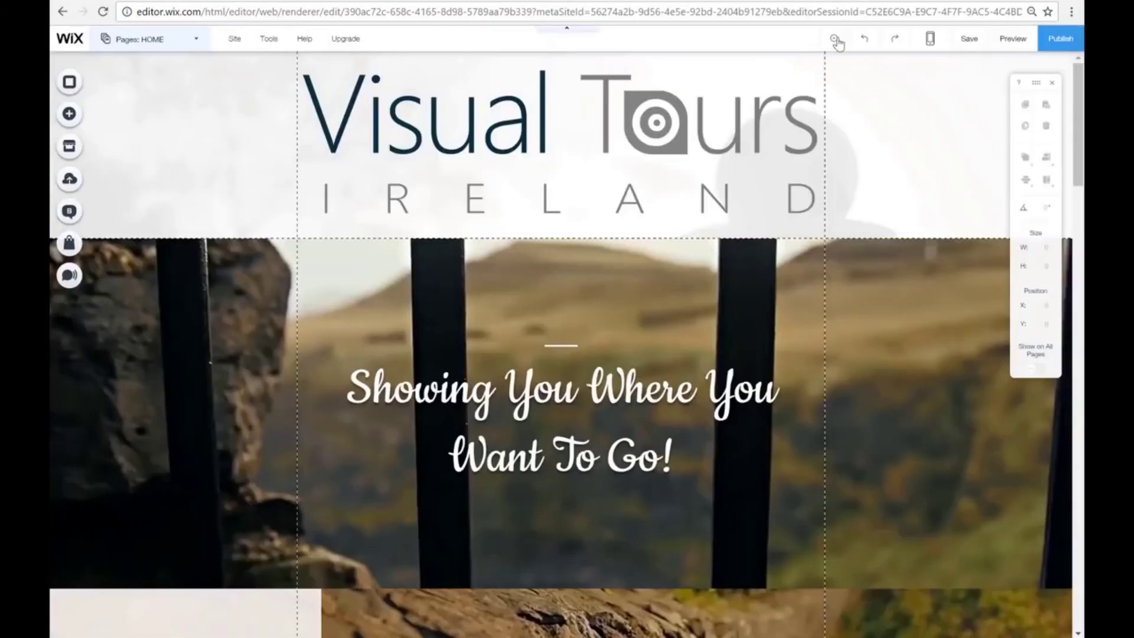
pyautogui.click(1058, 47)
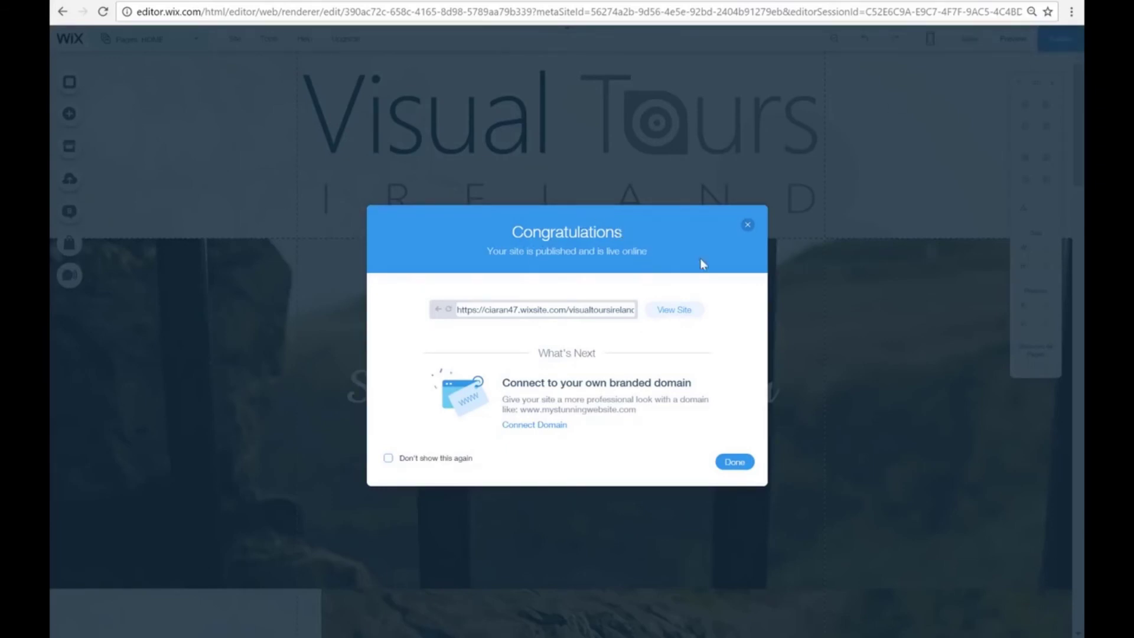
pyautogui.click(732, 462)
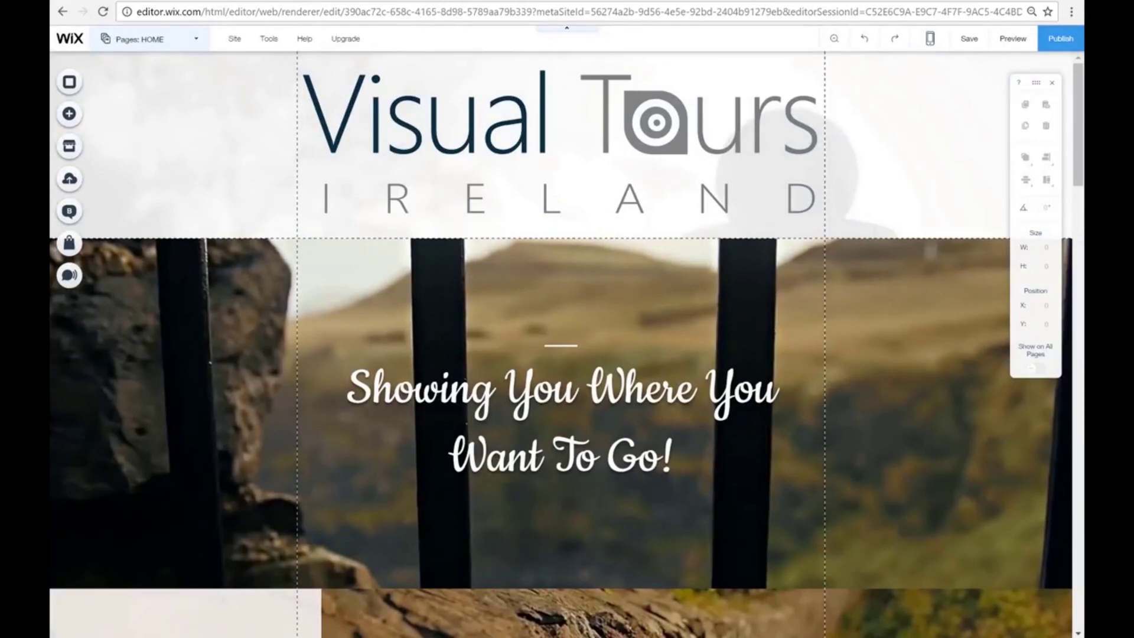
# Publish the site again and copy its live web address from the confirmation.
pyautogui.hotkey('ctrl', 't')
pyautogui.hotkey('ctrl', 'w')
pyautogui.click(969, 38)
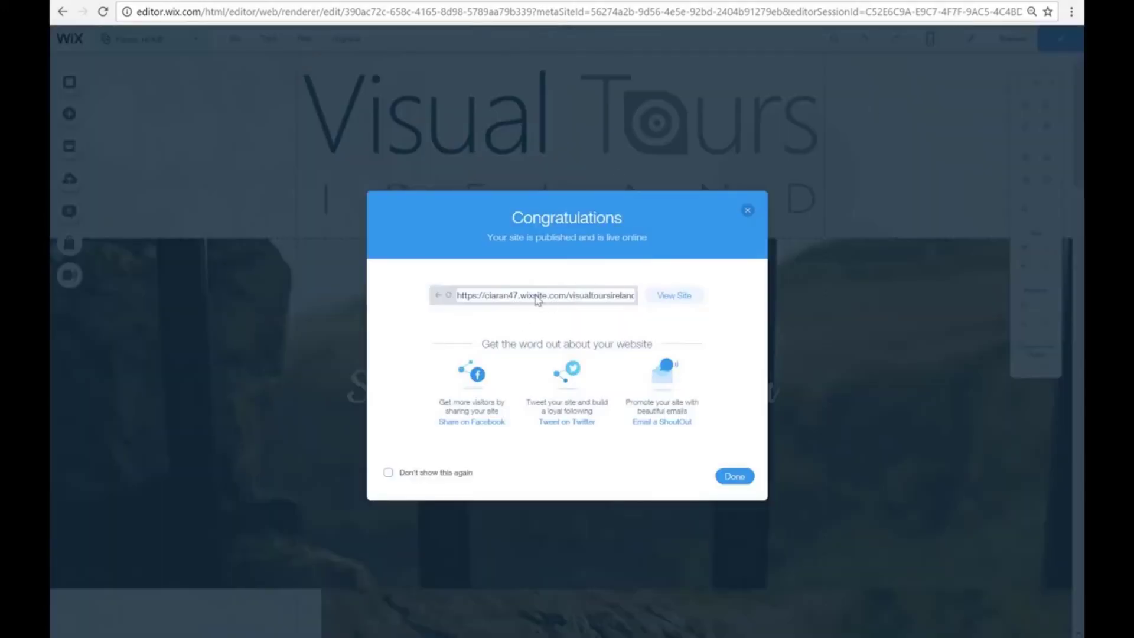
pyautogui.doubleClick(536, 295)
pyautogui.tripleClick(592, 301)
pyautogui.hotkey('ctrl', 'c')
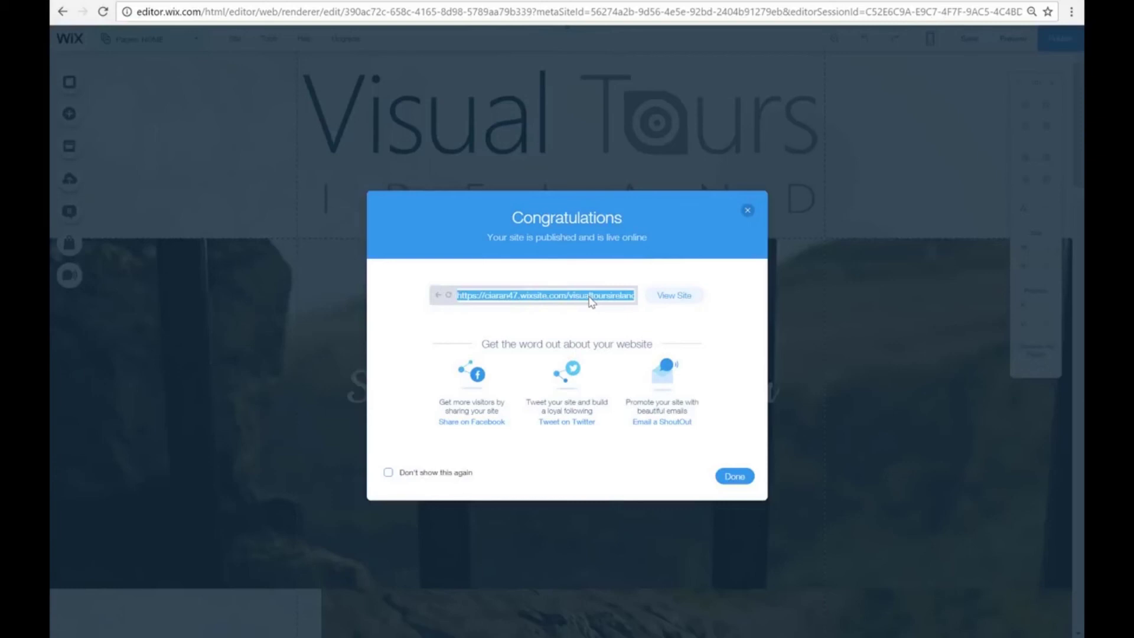
# Load the copied address in a new browser tab and review the live home page through the About Us and Services sections.
pyautogui.hotkey('ctrl', 't')
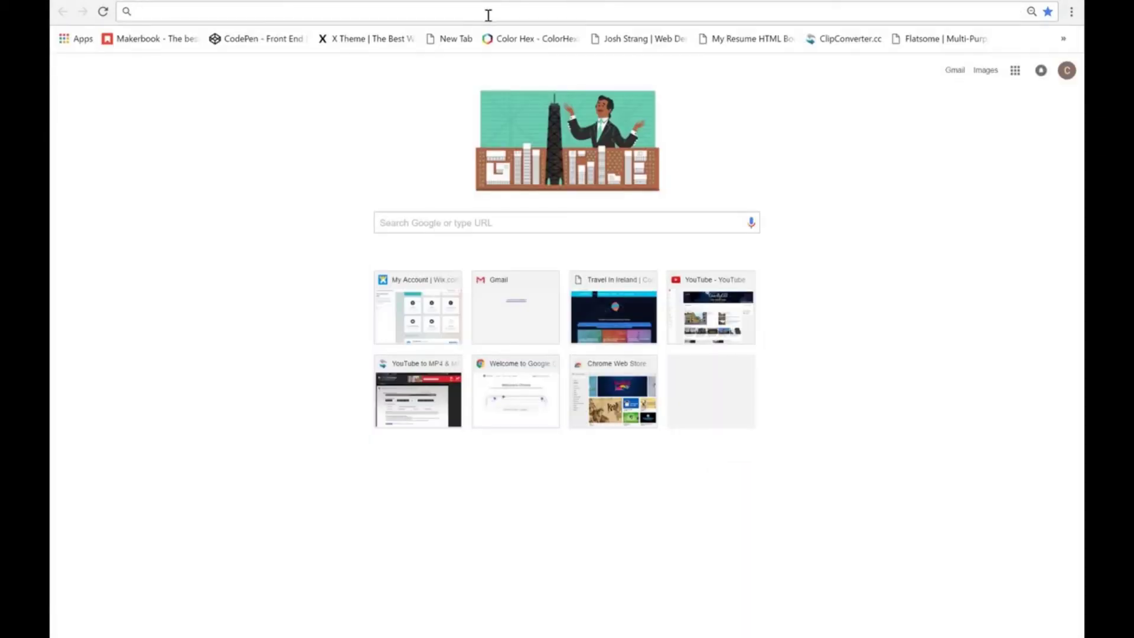
pyautogui.hotkey('ctrl', 'v')
pyautogui.press('Return')
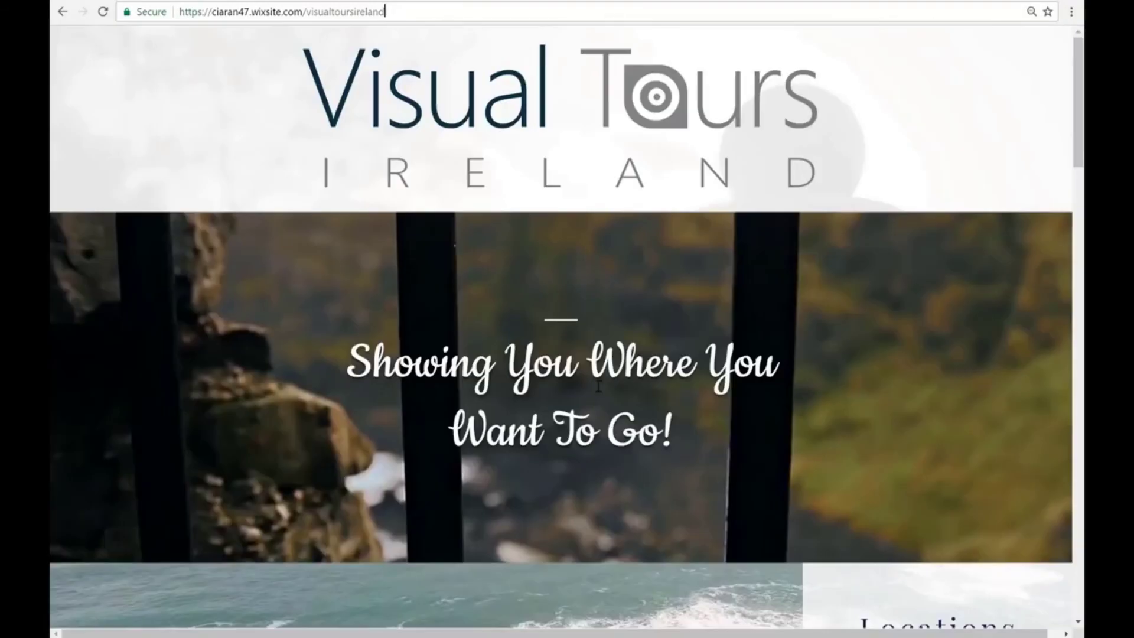
pyautogui.scroll(-2, 598, 386)
pyautogui.scroll(-20, 598, 386)
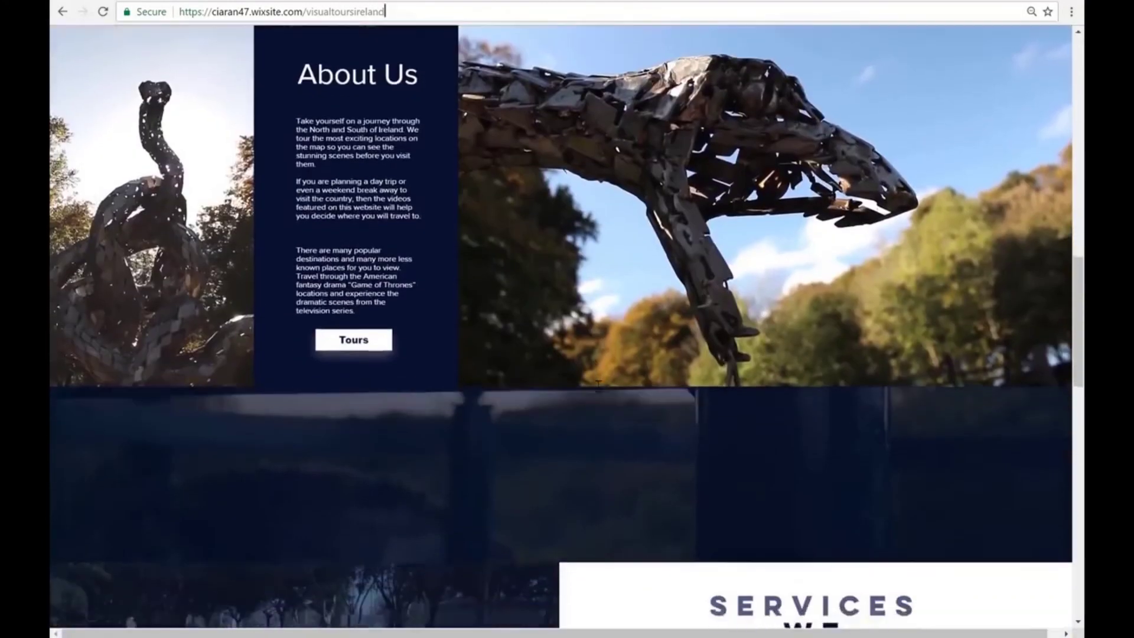
pyautogui.scroll(-11, 598, 386)
pyautogui.scroll(7, 598, 386)
pyautogui.scroll(20, 598, 386)
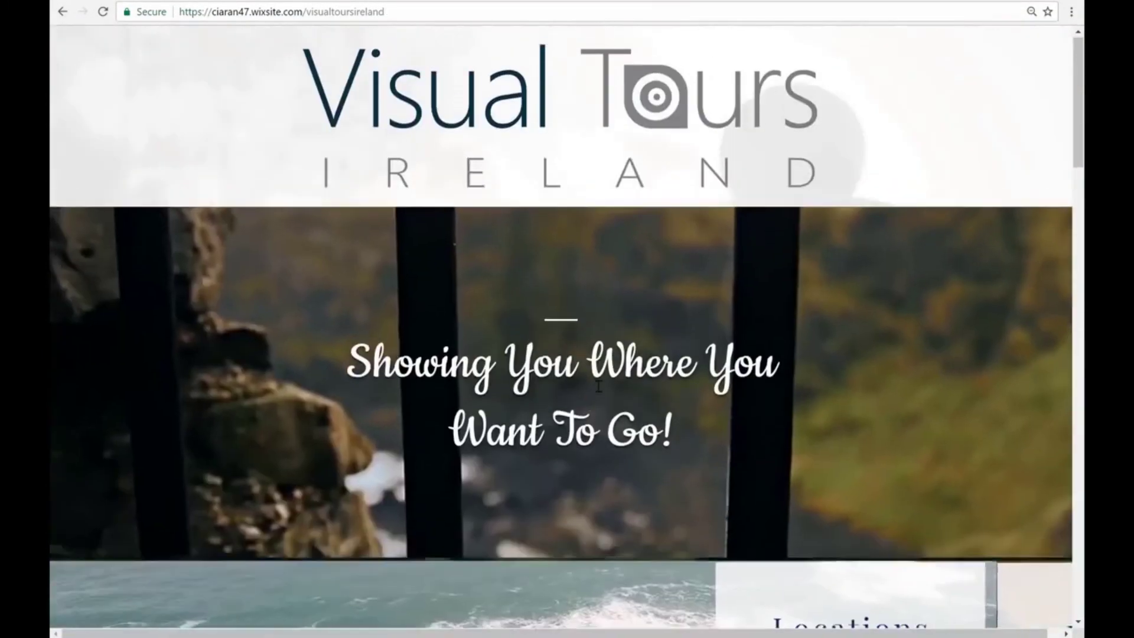